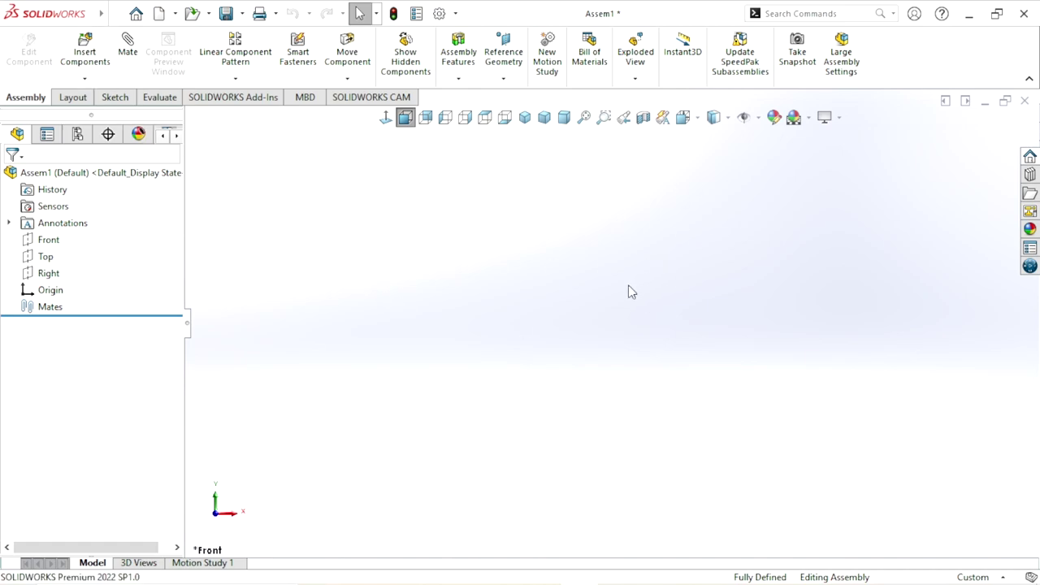
Load Part01 for insertion, show the origins, and switch to an isometric view
left_click(92, 55)
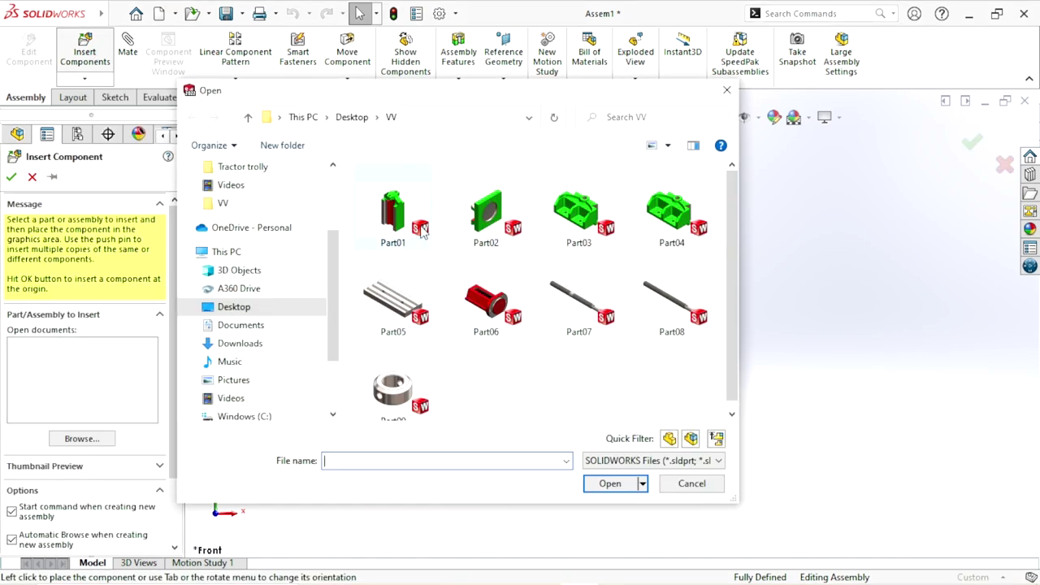
left_click(390, 223)
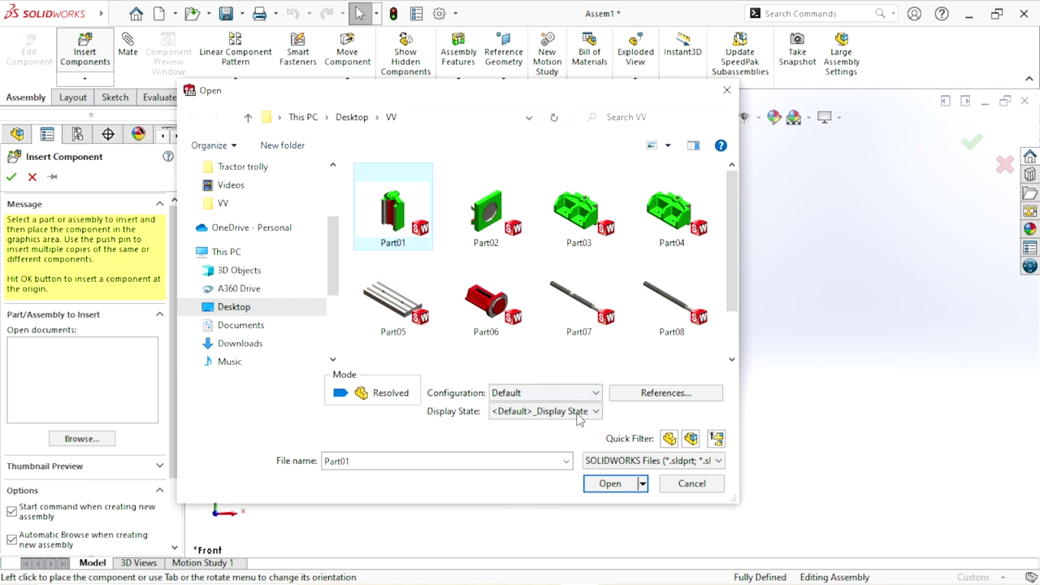
left_click(611, 485)
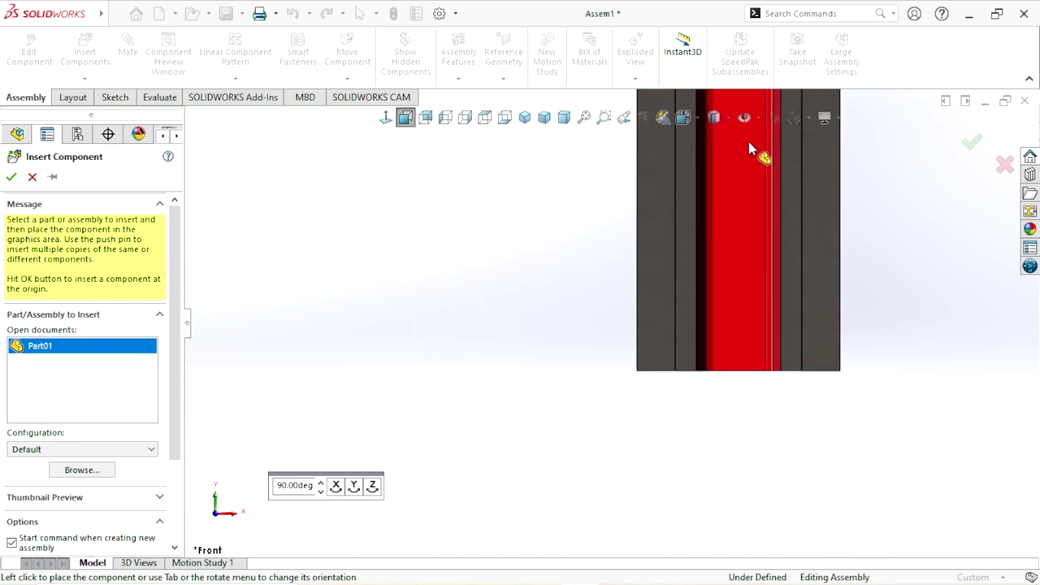
left_click(757, 117)
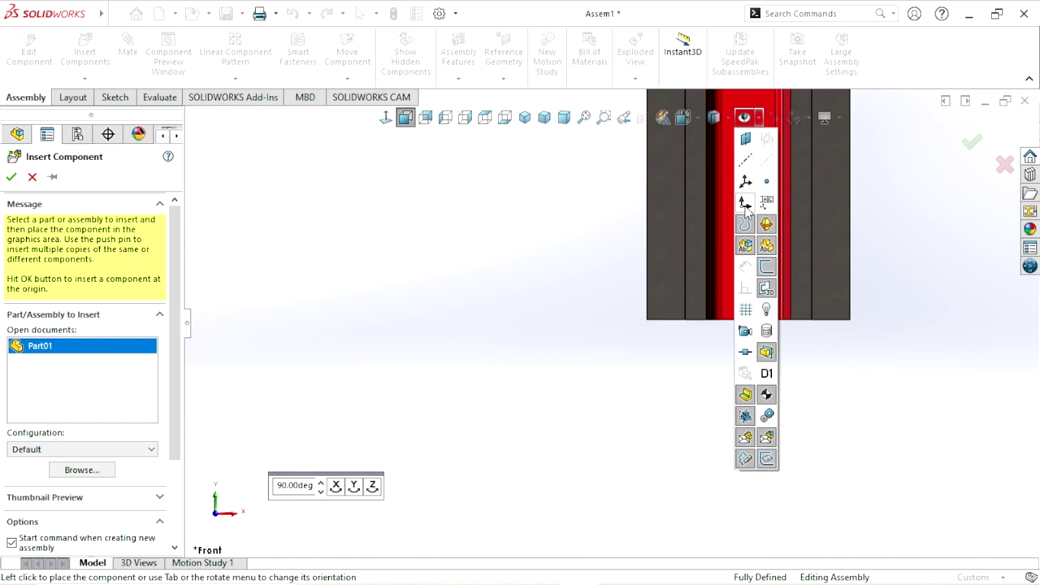
left_click(745, 203)
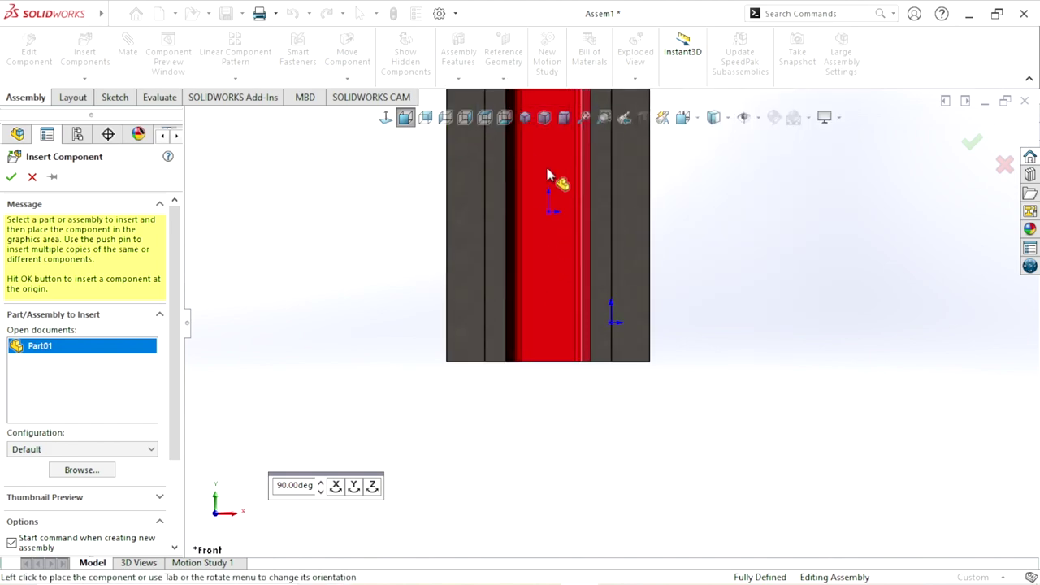
left_click(524, 120)
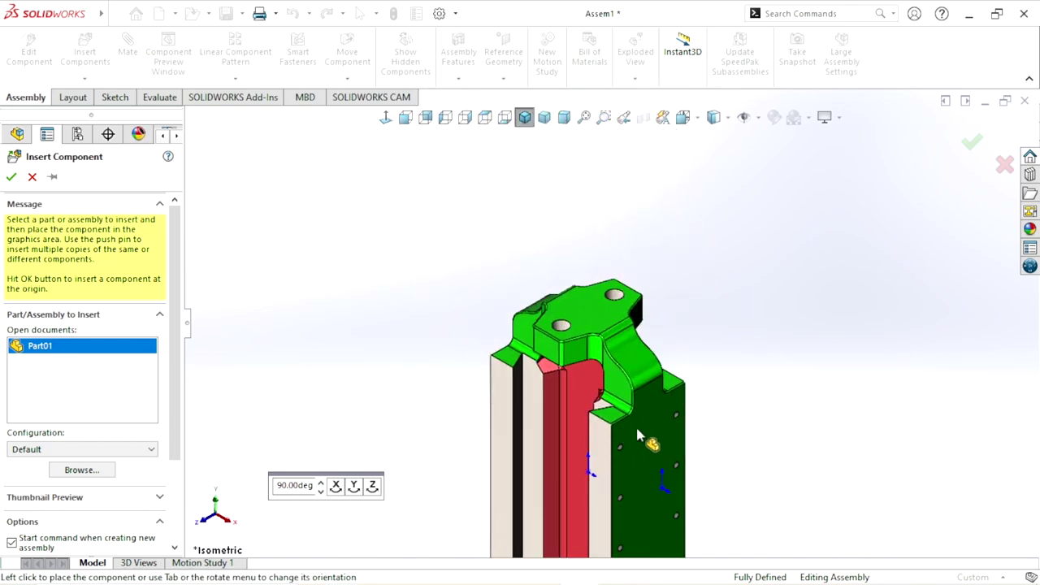
Place Part01 at the assembly origin as a fixed component
scroll(674, 455, "down", 2)
scroll(668, 441, "down", 2)
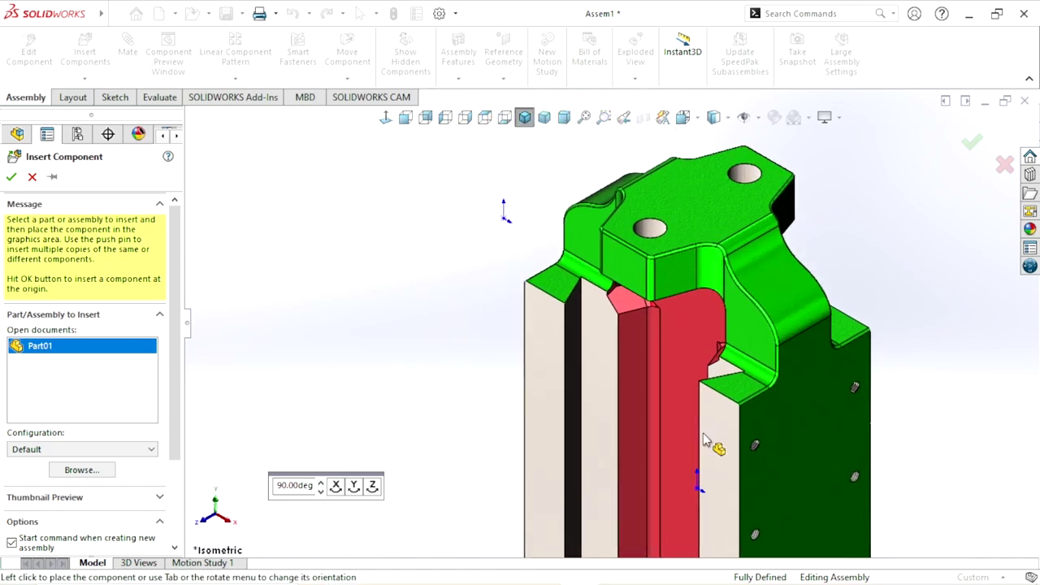
scroll(707, 441, "down", 3)
scroll(538, 232, "down", 2)
scroll(506, 215, "up", 2)
scroll(525, 225, "up", 2)
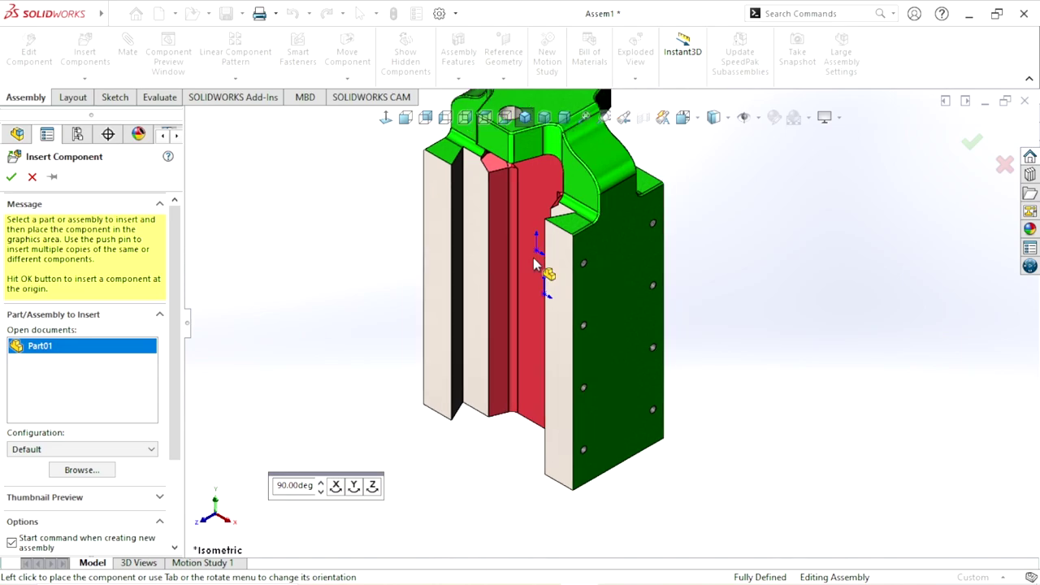
scroll(541, 267, "up", 2)
scroll(548, 262, "up", 1)
left_click(542, 254)
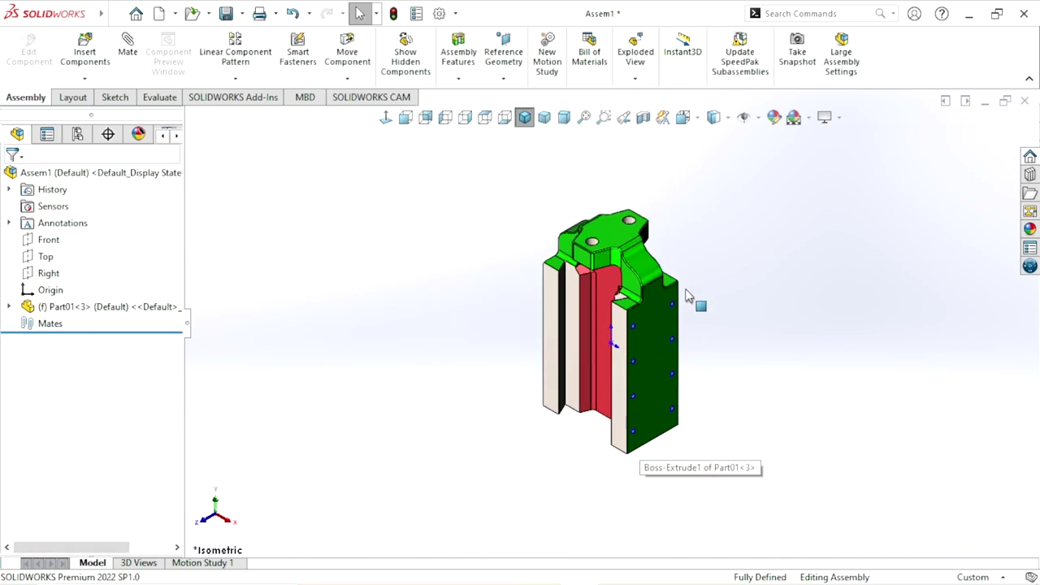
Hide the origin markers in the assembly view
scroll(685, 333, "up", 1)
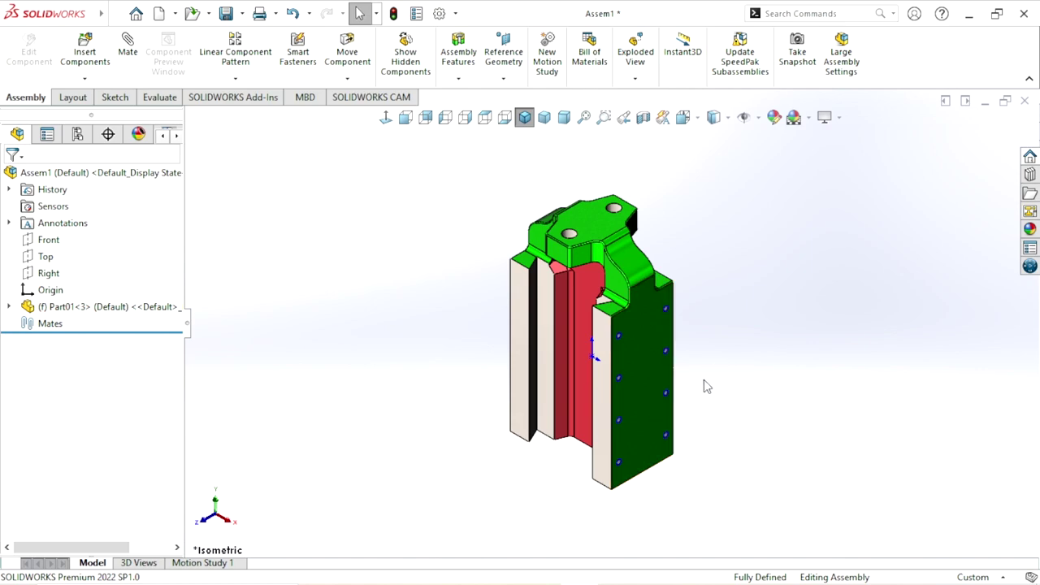
mouse_move(705, 386)
middle_mouse_down()
mouse_move(753, 336)
mouse_move(701, 431)
middle_mouse_up()
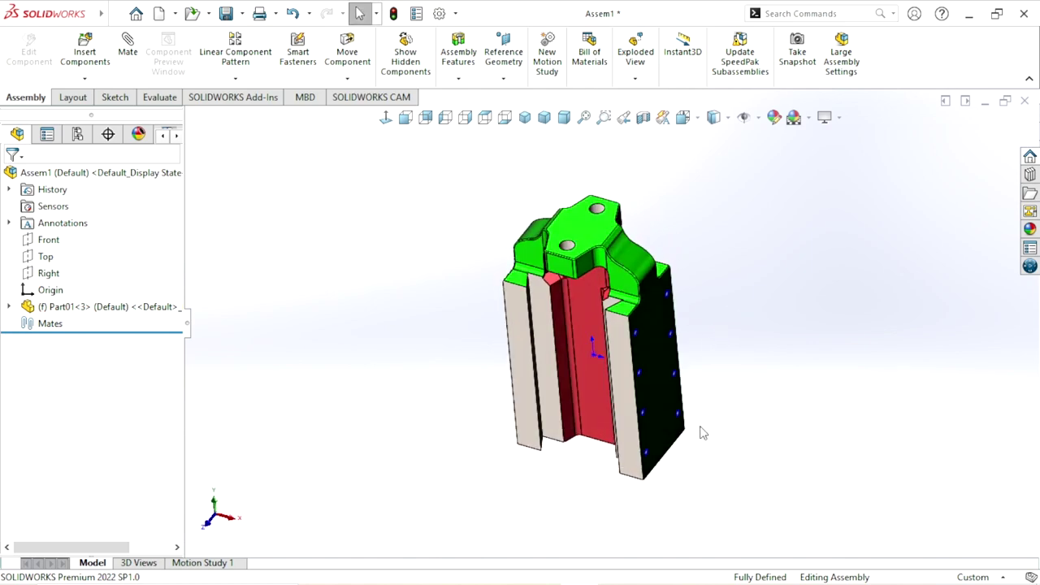
left_click(758, 118)
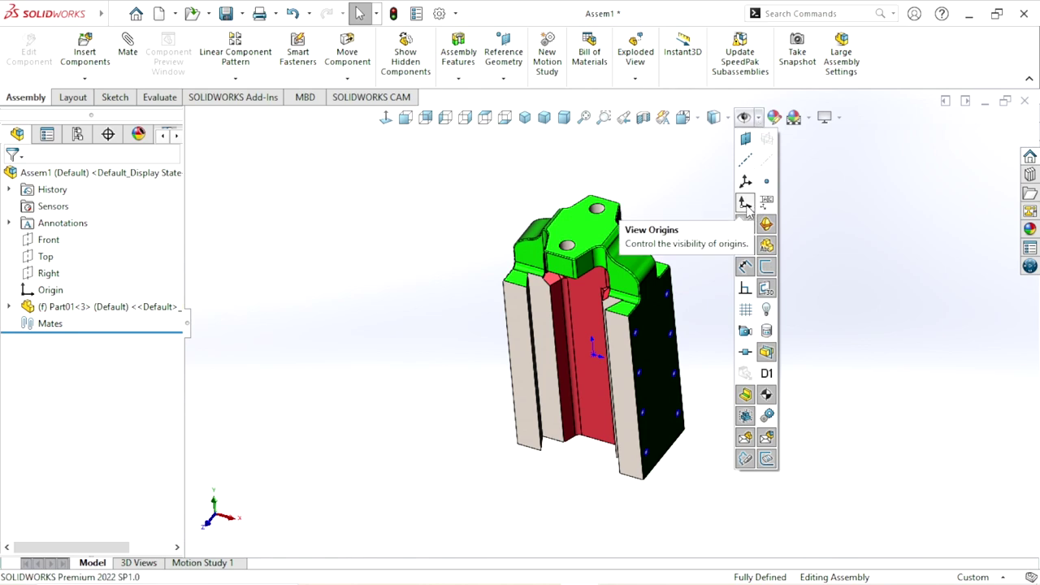
left_click(746, 203)
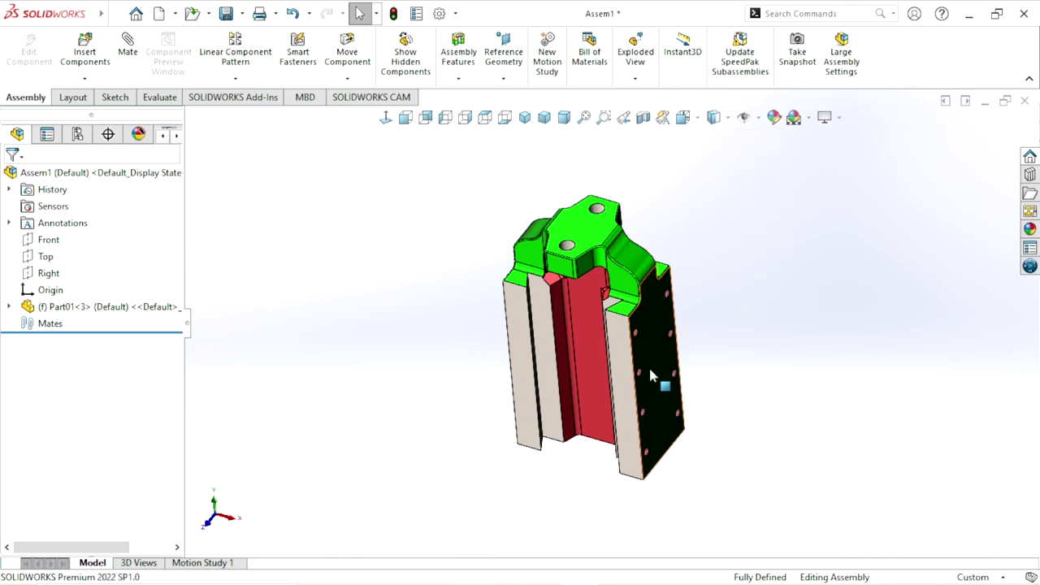
Apply the Plain White scene, return to isometric, and start inserting the next part
left_click(812, 118)
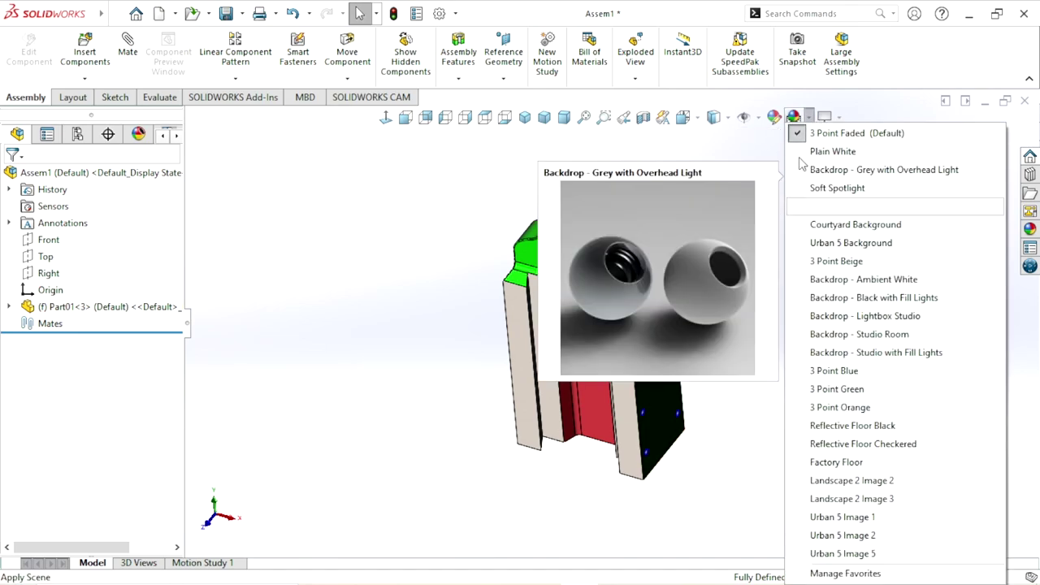
left_click(812, 151)
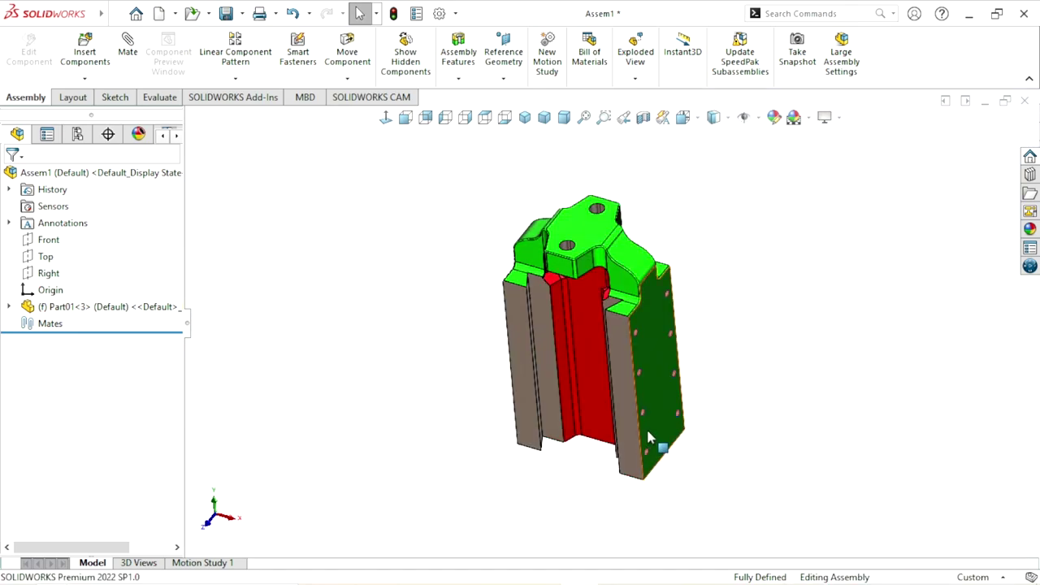
mouse_move(646, 426)
middle_mouse_down()
mouse_move(720, 278)
mouse_move(517, 262)
middle_mouse_up()
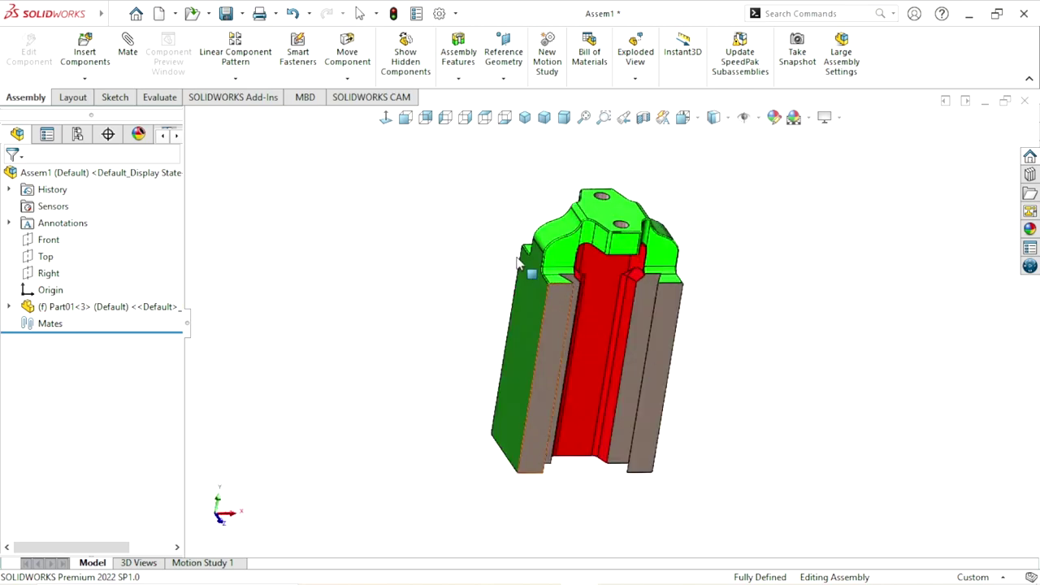
left_click(525, 117)
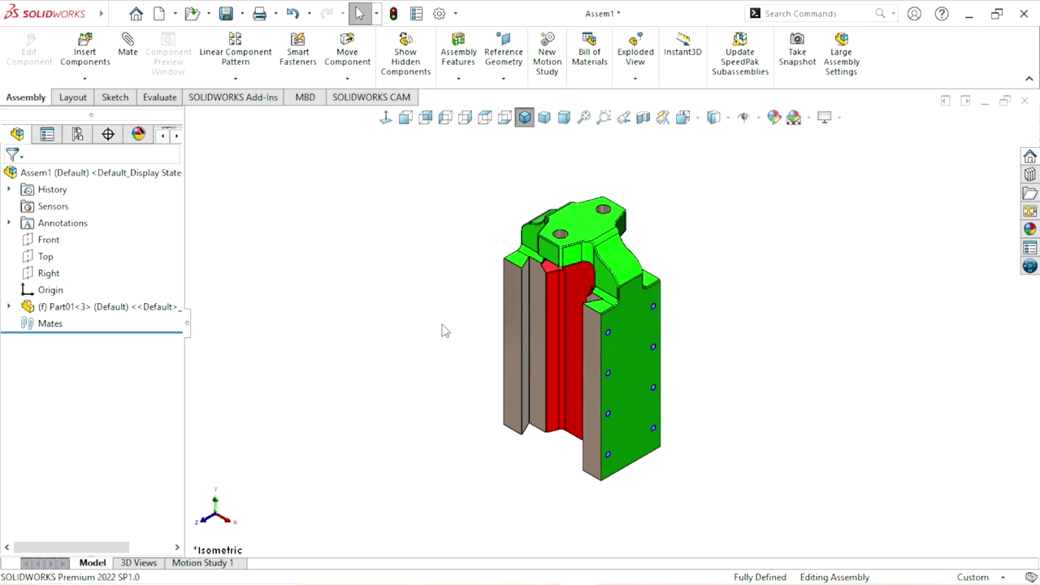
left_click(84, 51)
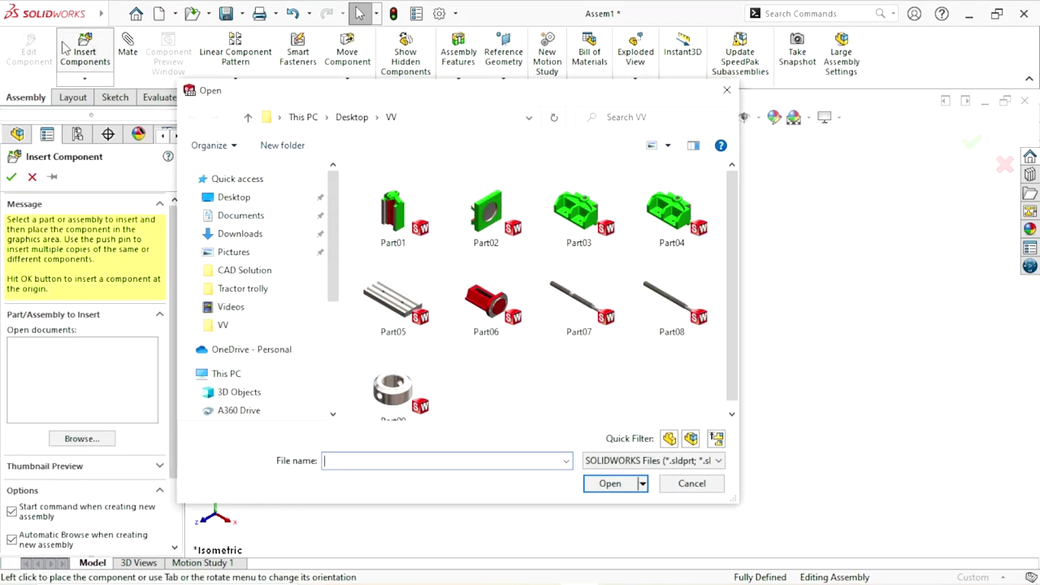
Insert Part02 and place it to the left of the housing
left_click(475, 213)
left_click(609, 484)
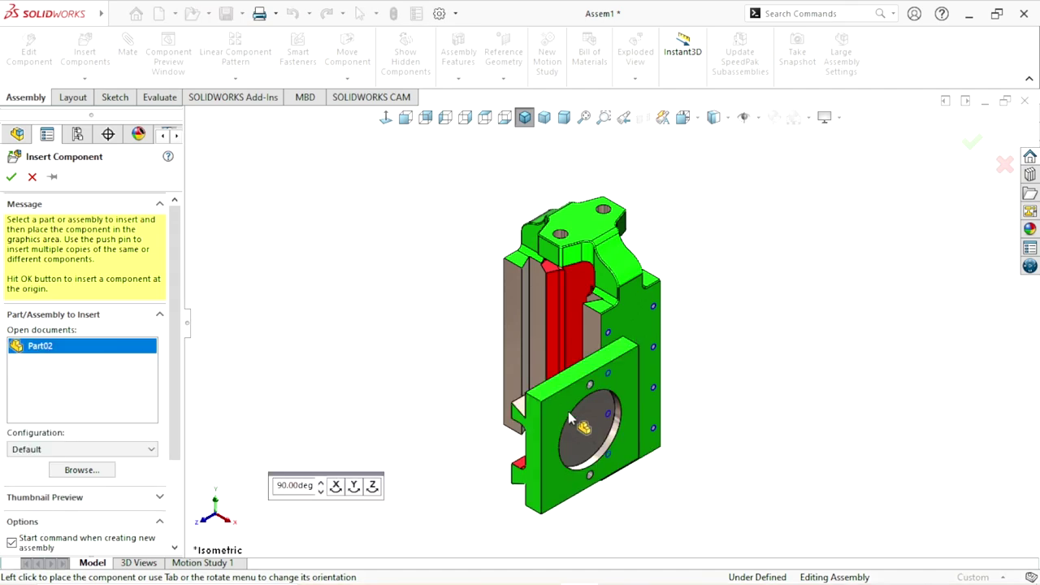
left_click(379, 354)
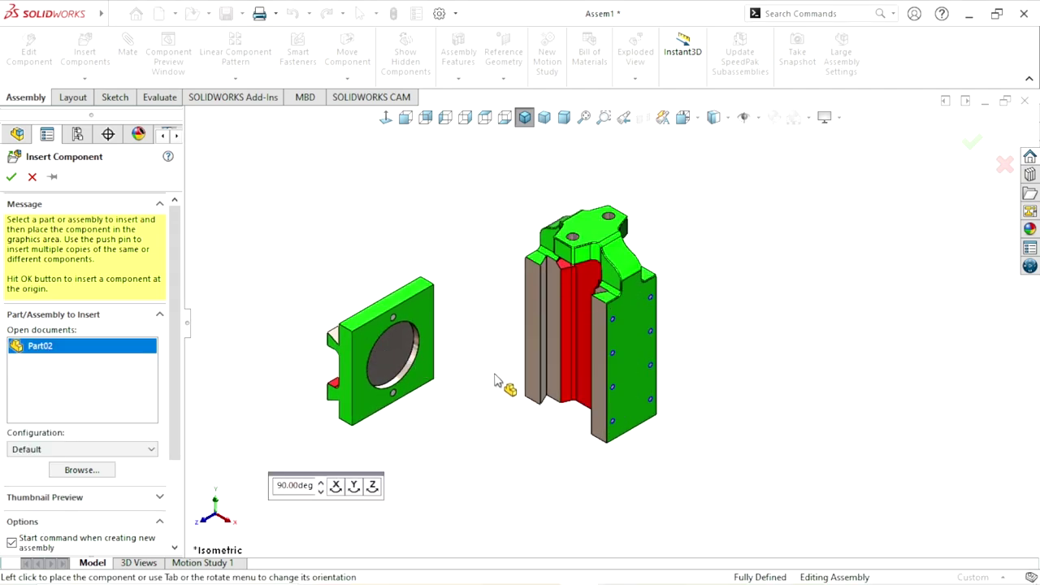
scroll(495, 410, "down", 2)
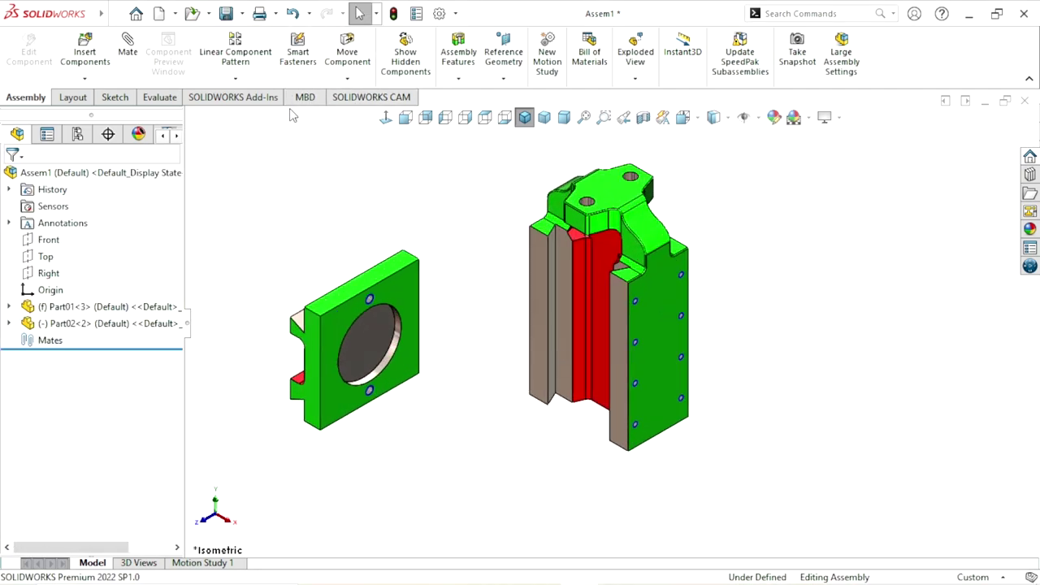
Rotate the Part02 plate to a new tilted orientation
left_click(347, 78)
left_click(384, 116)
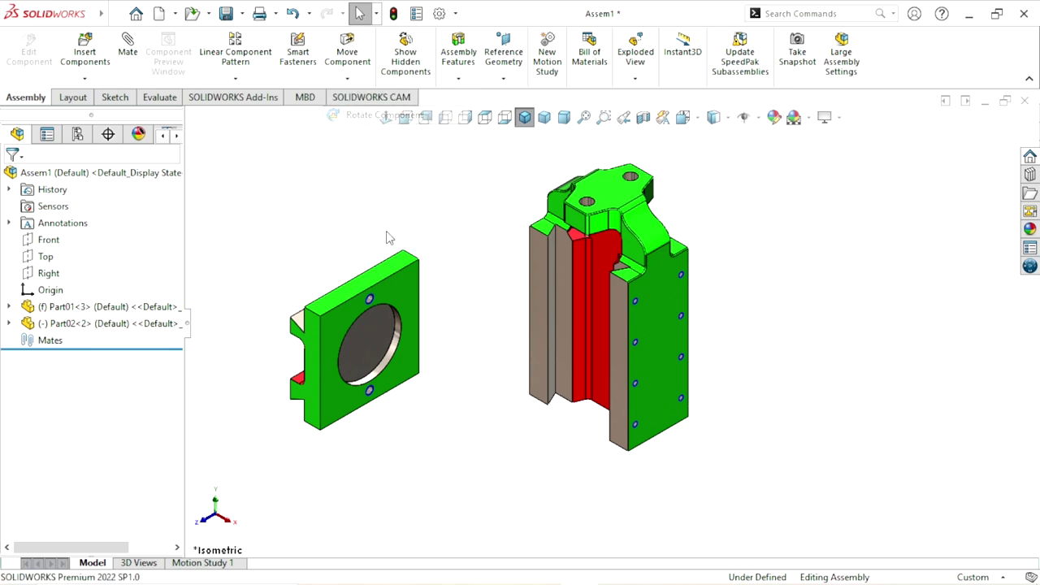
mouse_move(308, 342)
left_mouse_down()
mouse_move(267, 398)
mouse_move(225, 263)
mouse_move(413, 327)
mouse_move(360, 355)
mouse_move(325, 423)
mouse_move(326, 504)
mouse_move(317, 480)
mouse_move(381, 505)
mouse_move(445, 429)
mouse_move(367, 453)
mouse_move(374, 251)
mouse_move(397, 463)
mouse_move(417, 491)
mouse_move(396, 475)
mouse_move(425, 490)
mouse_move(413, 493)
mouse_move(404, 344)
mouse_move(398, 356)
left_mouse_up()
Coincident-mate the green plate's face to a side face of the housing
left_click(12, 176)
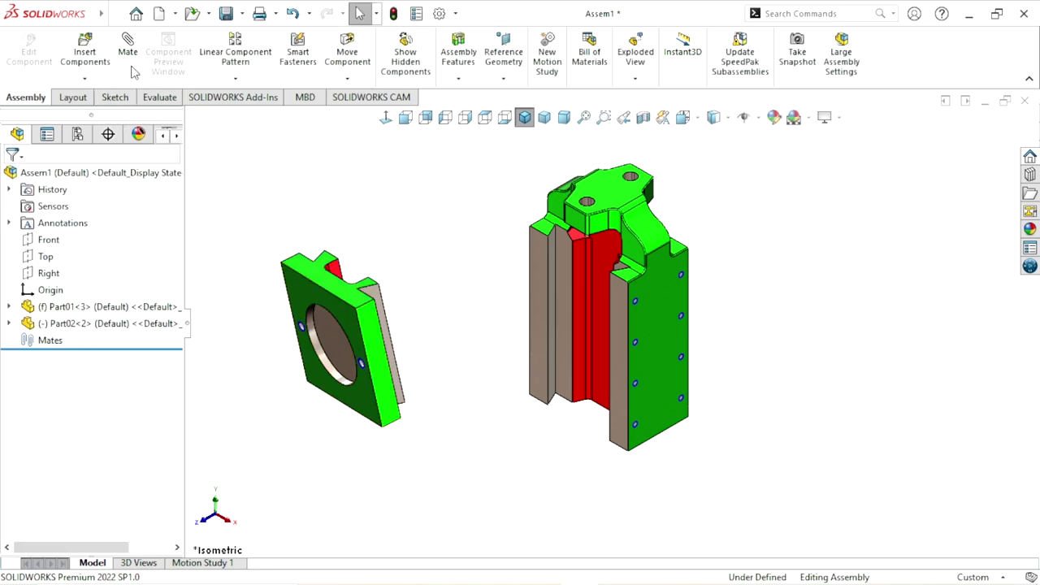
left_click(134, 73)
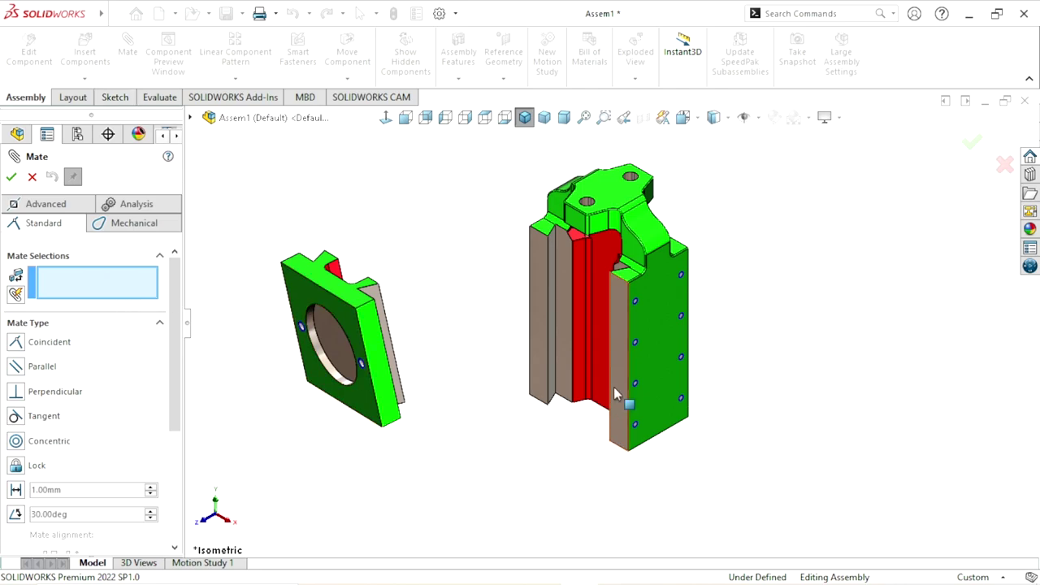
scroll(621, 340, "down", 2)
left_click(616, 288)
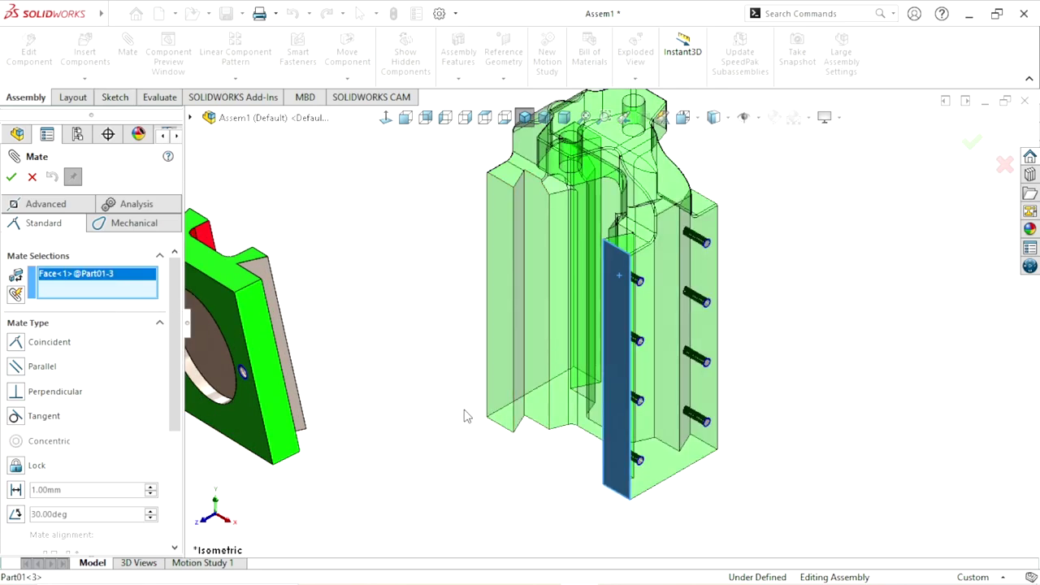
middle_click_drag(464, 418, 398, 444)
scroll(366, 332, "up", 1)
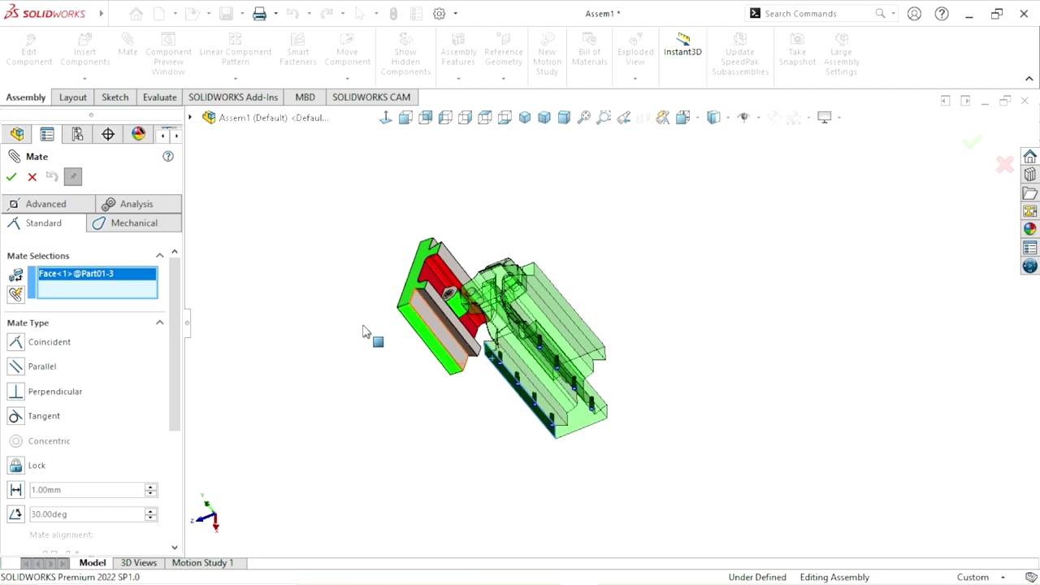
scroll(487, 365, "down", 1)
scroll(534, 372, "down", 1)
scroll(474, 284, "down", 1)
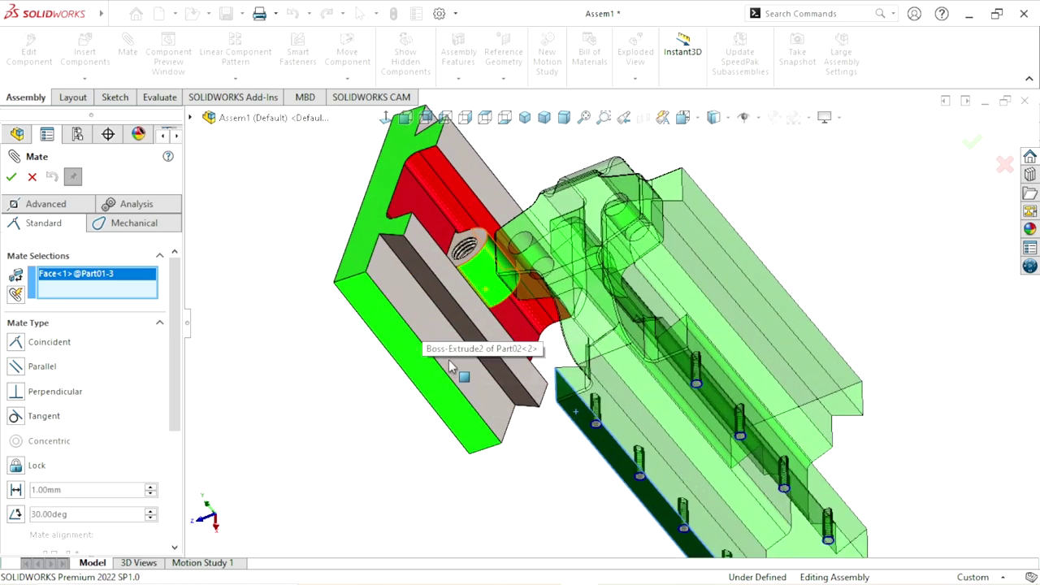
left_click(414, 318)
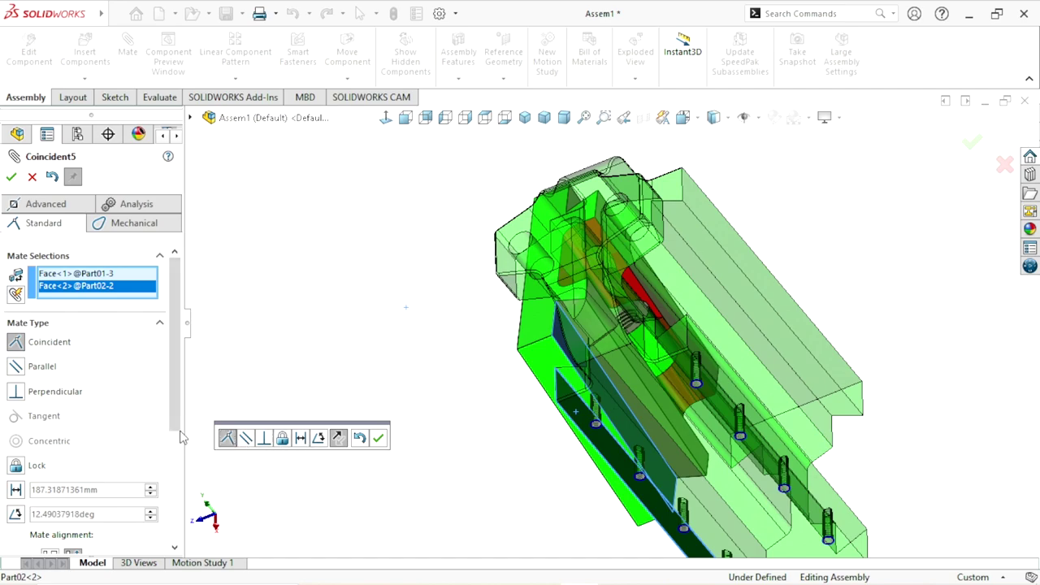
left_click(377, 437)
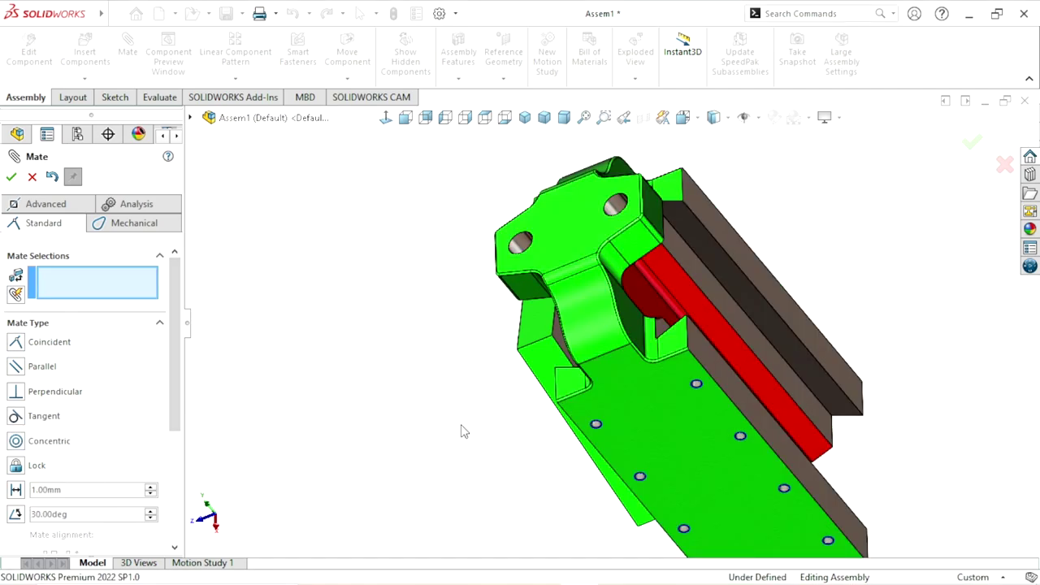
Add a second coincident mate between another housing face and the plate's side face
scroll(488, 432, "up", 2)
mouse_move(543, 431)
middle_mouse_down()
mouse_move(642, 351)
mouse_move(602, 352)
middle_mouse_up()
left_click(640, 340)
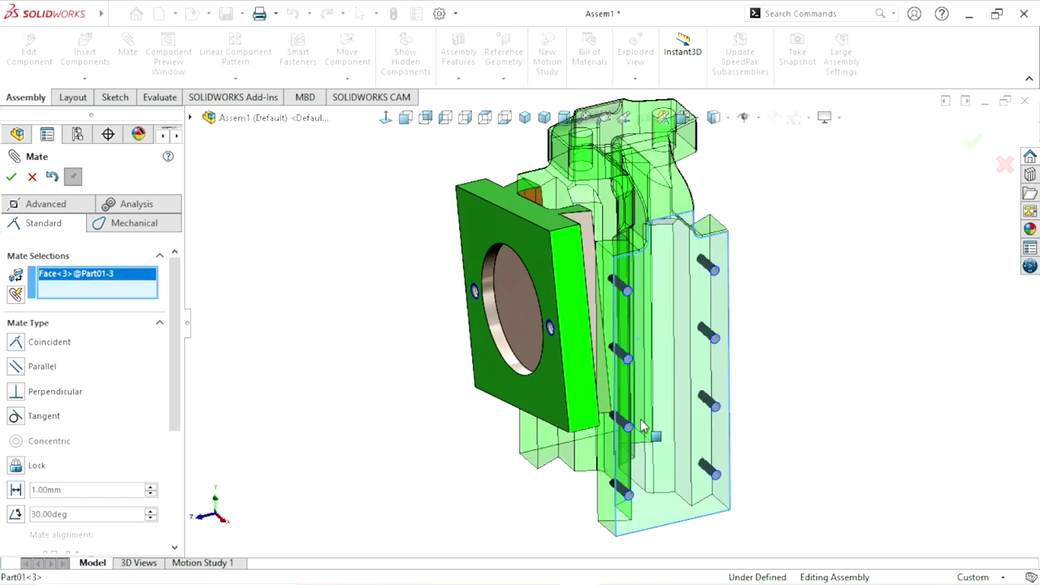
left_click(569, 351)
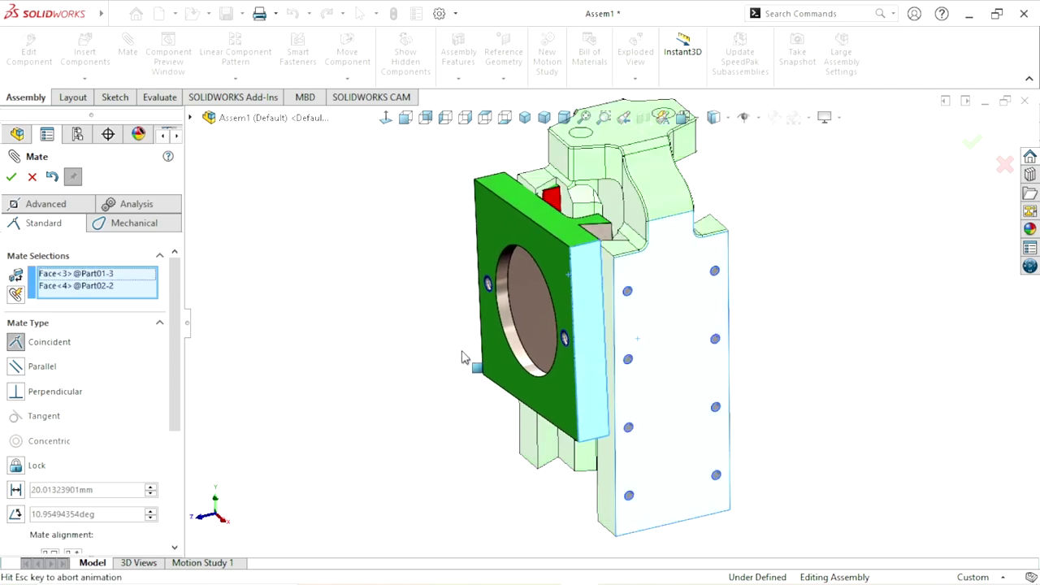
left_click(443, 374)
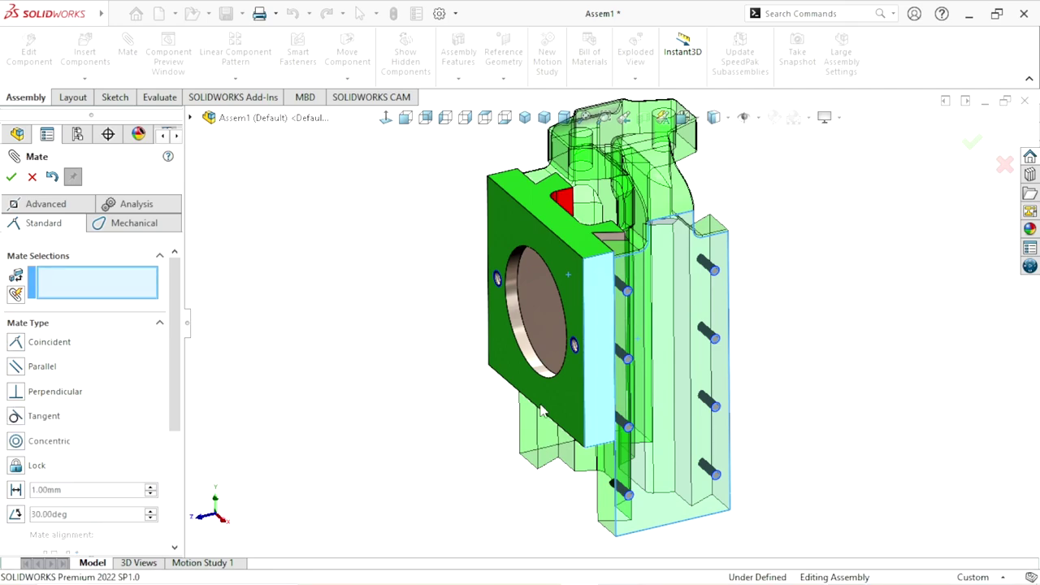
Slide the front plate along the body into position and close the mate settings
middle_click_drag(542, 411, 610, 290)
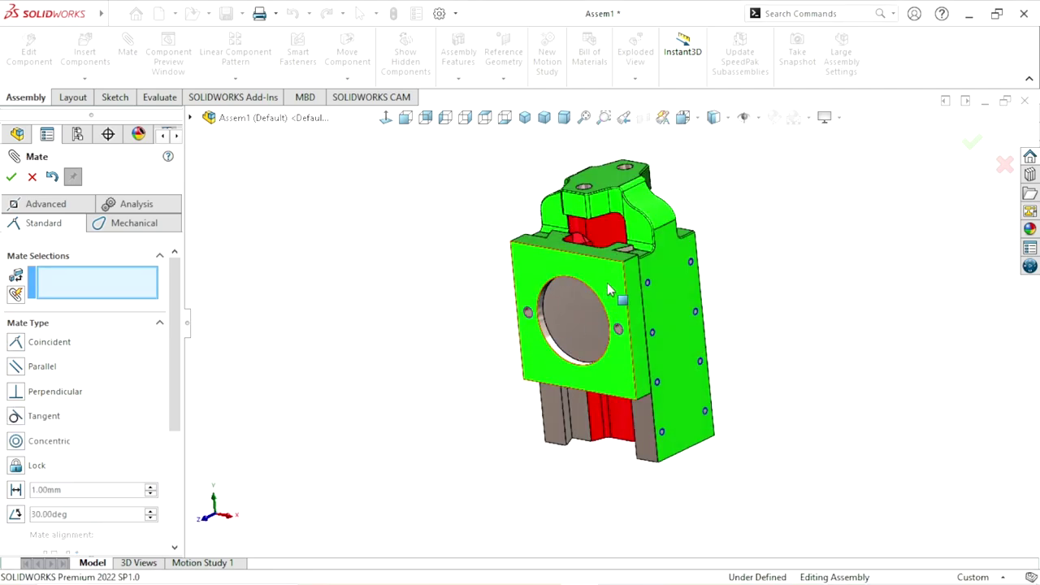
left_click_drag(610, 290, 600, 367)
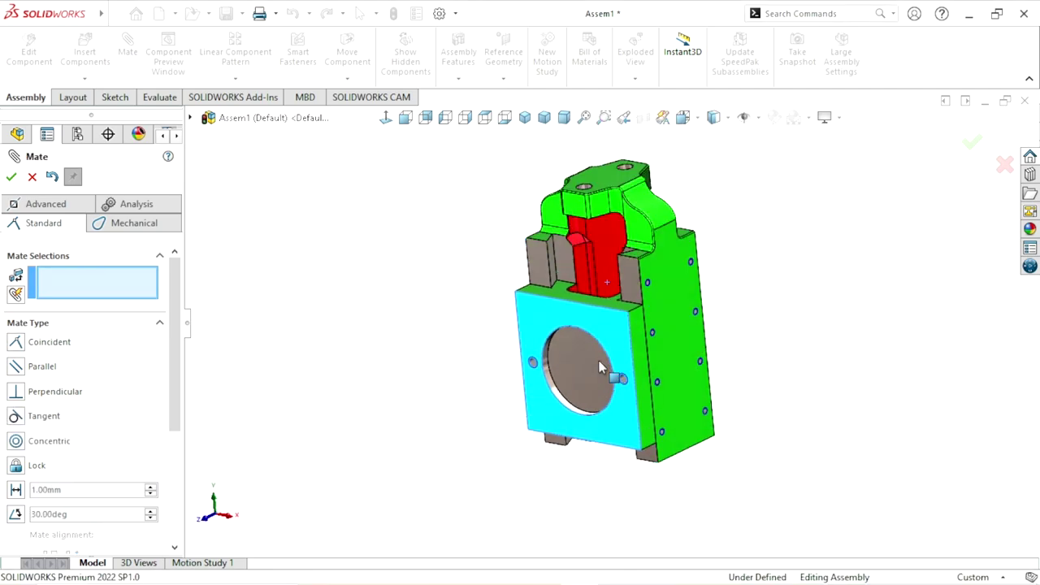
left_click_drag(600, 368, 601, 349)
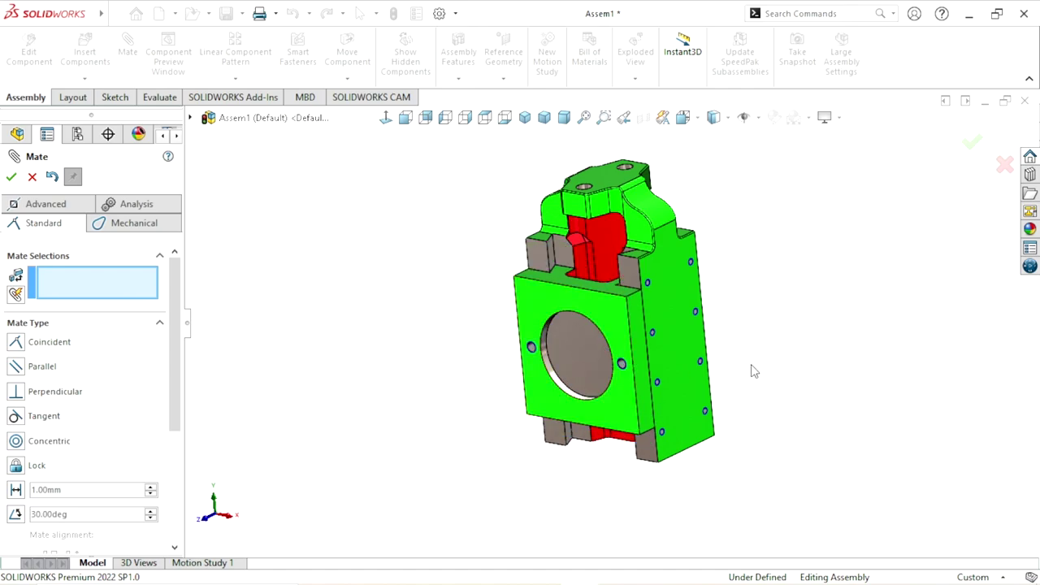
left_click(11, 177)
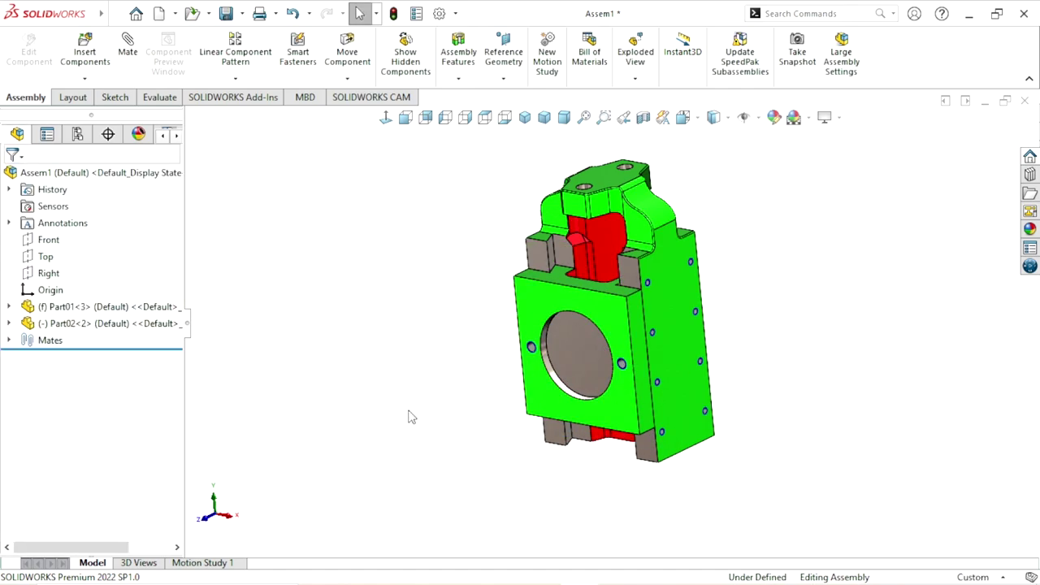
Insert Part03 to the right of the body and switch to Rotate Component
mouse_move(410, 417)
middle_mouse_down()
mouse_move(505, 452)
mouse_move(648, 341)
mouse_move(678, 382)
middle_mouse_up()
scroll(660, 339, "down", 2)
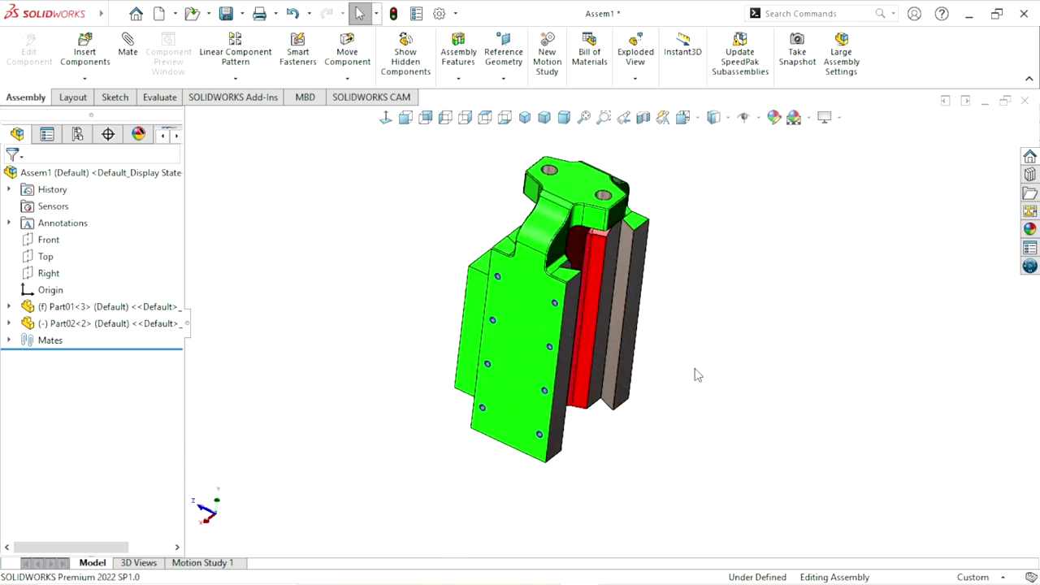
left_click(73, 54)
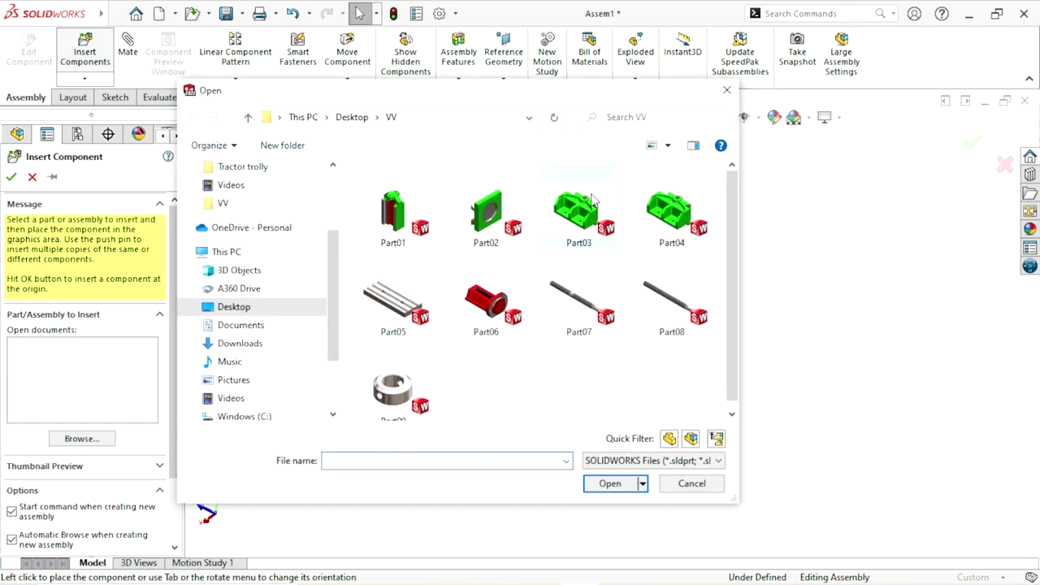
left_click(593, 200)
left_click(609, 484)
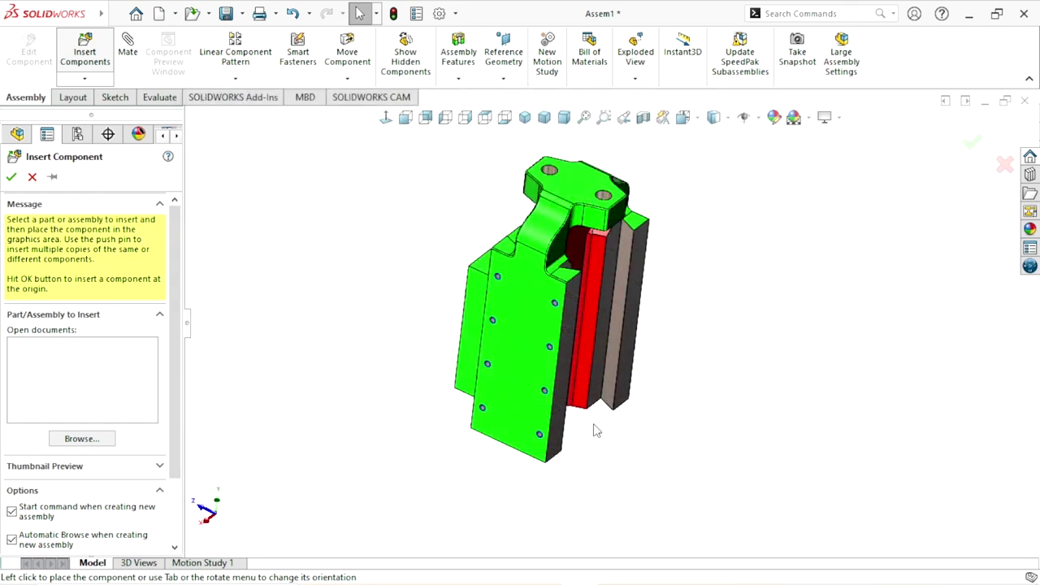
scroll(683, 345, "up", 3)
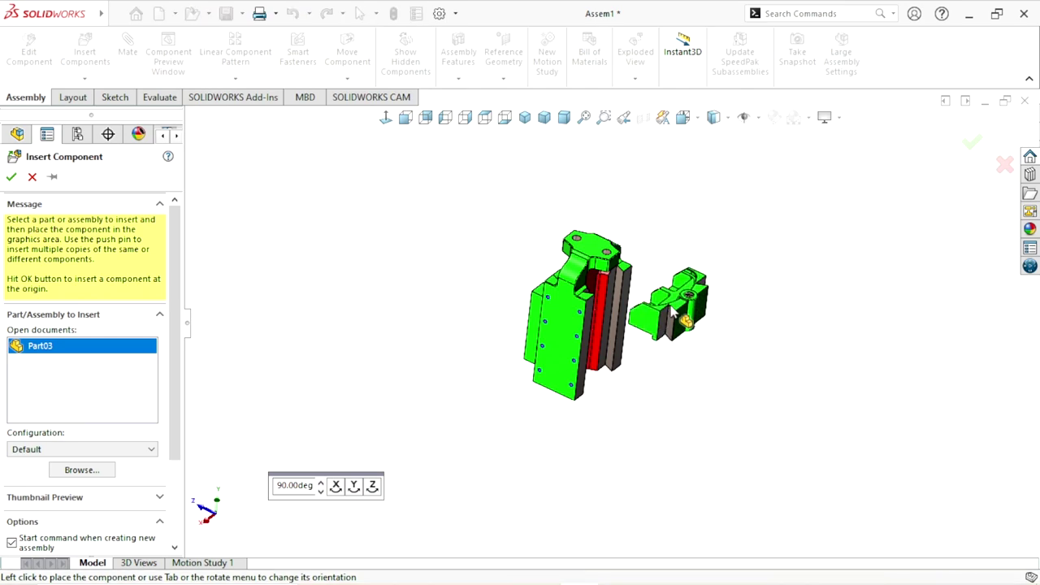
left_click(672, 315)
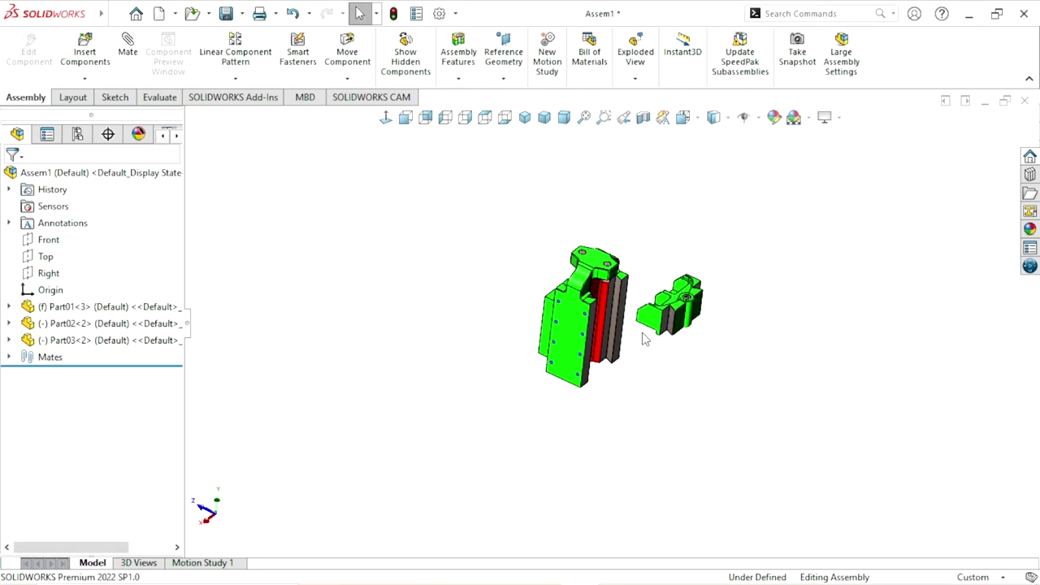
scroll(642, 339, "down", 3)
left_click(333, 79)
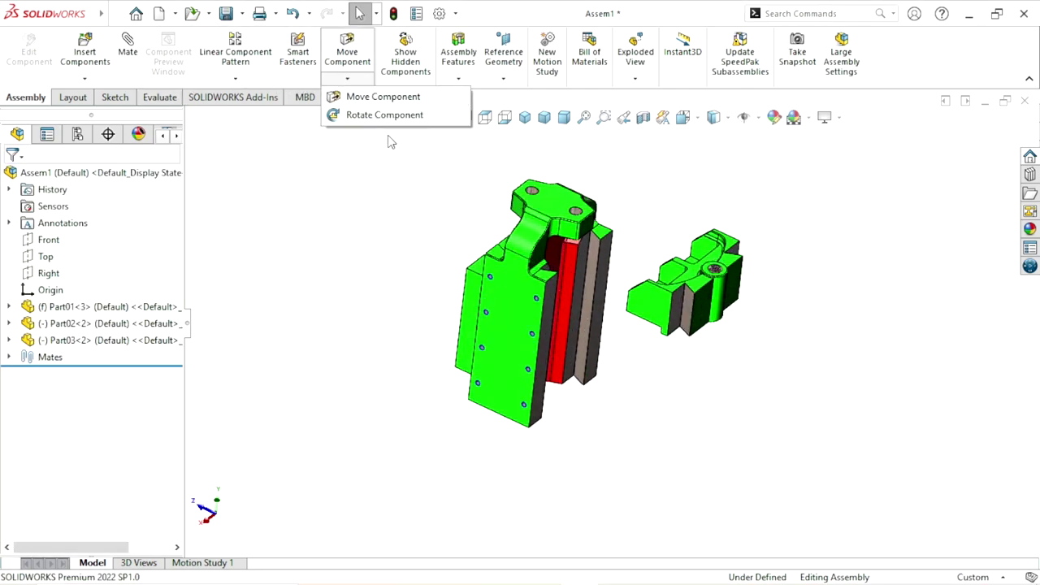
left_click(385, 115)
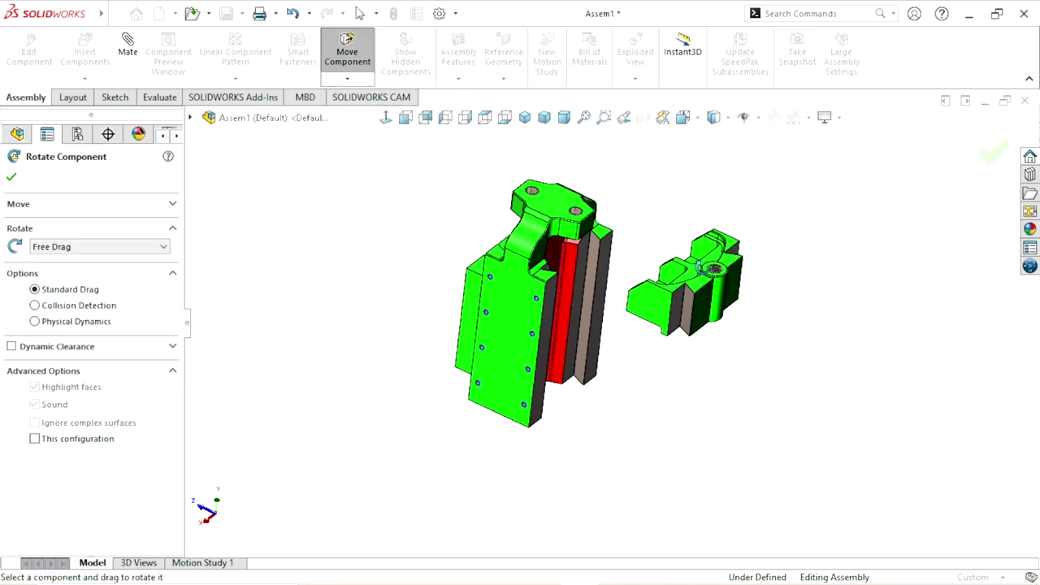
Turn Part03 around and coincident-mate one of its faces to a body face
mouse_move(707, 315)
left_mouse_down()
mouse_move(661, 347)
mouse_move(671, 376)
mouse_move(634, 318)
mouse_move(680, 348)
mouse_move(677, 376)
left_mouse_up()
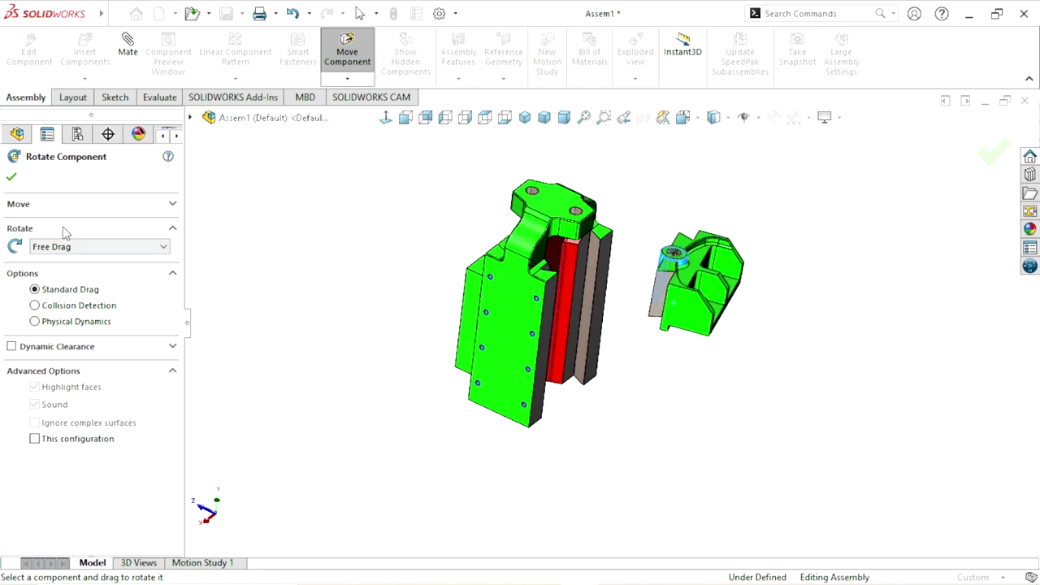
key("Escape")
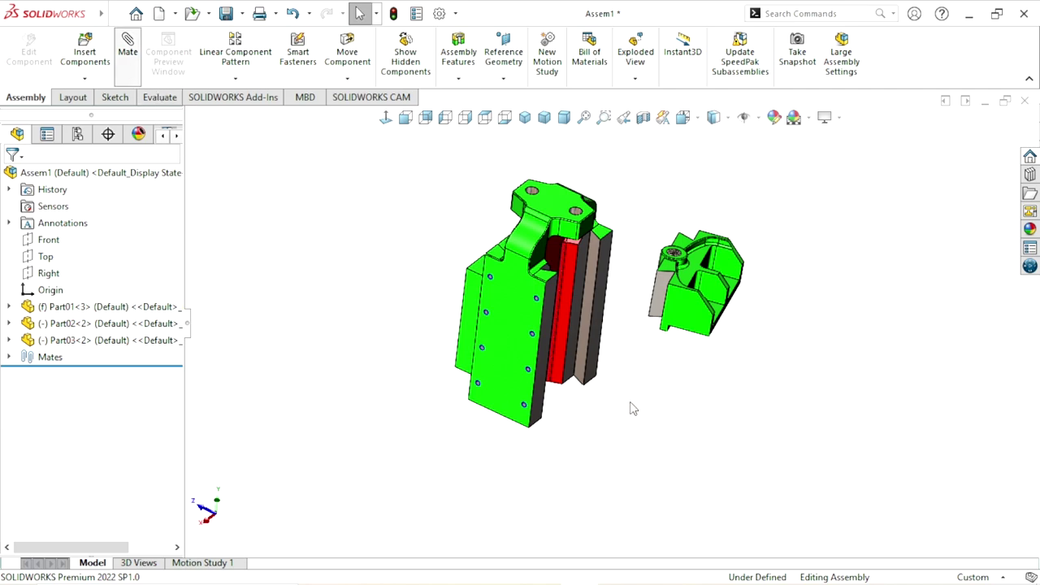
scroll(570, 354, "down", 3)
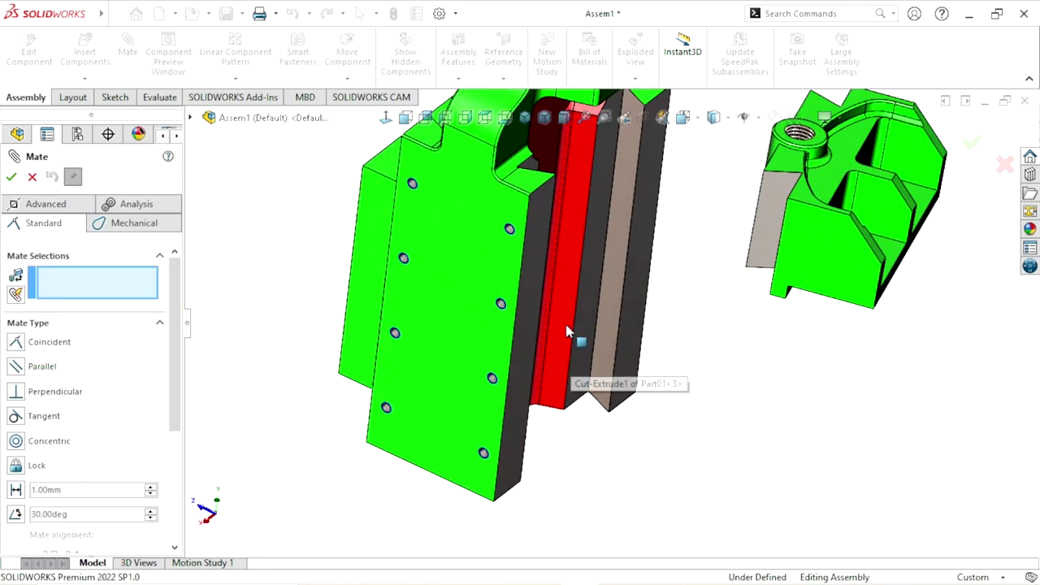
left_click(541, 246)
scroll(692, 355, "up", 3)
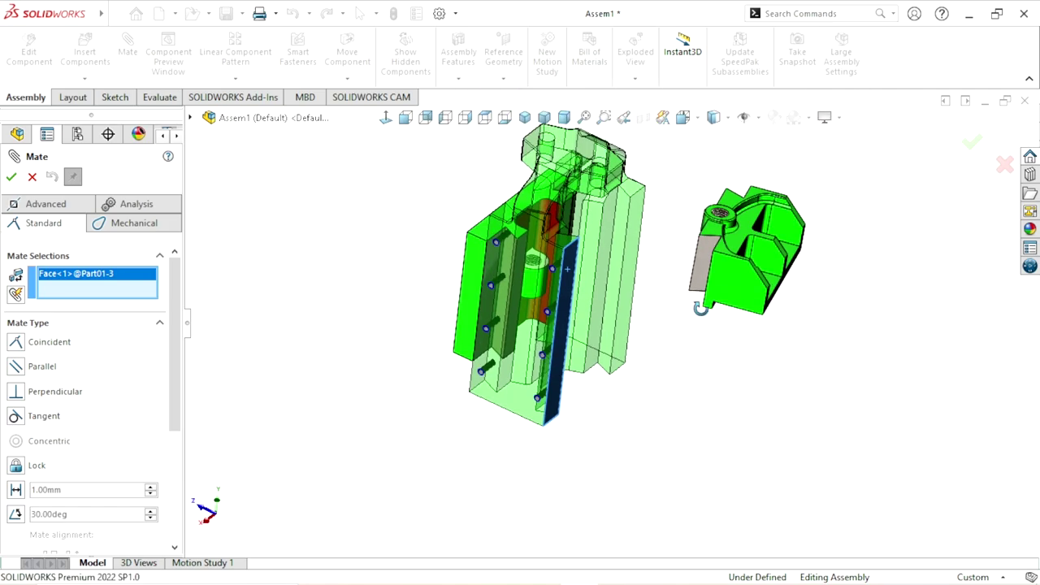
middle_click_drag(692, 356, 698, 258)
left_click(699, 255)
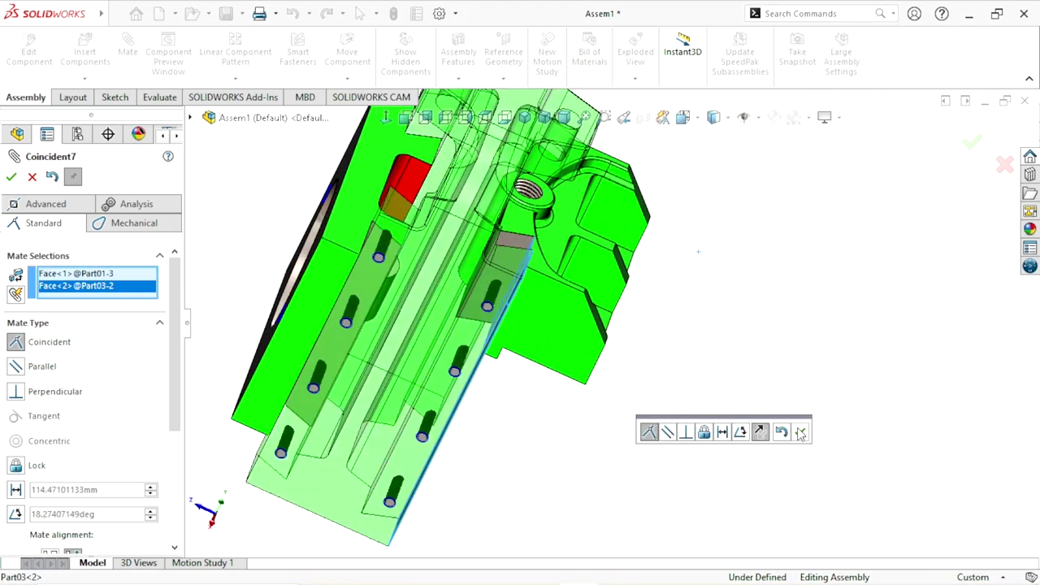
left_click(800, 433)
Add a second coincident mate pairing a Part03 face with the body's side face
left_click(553, 344)
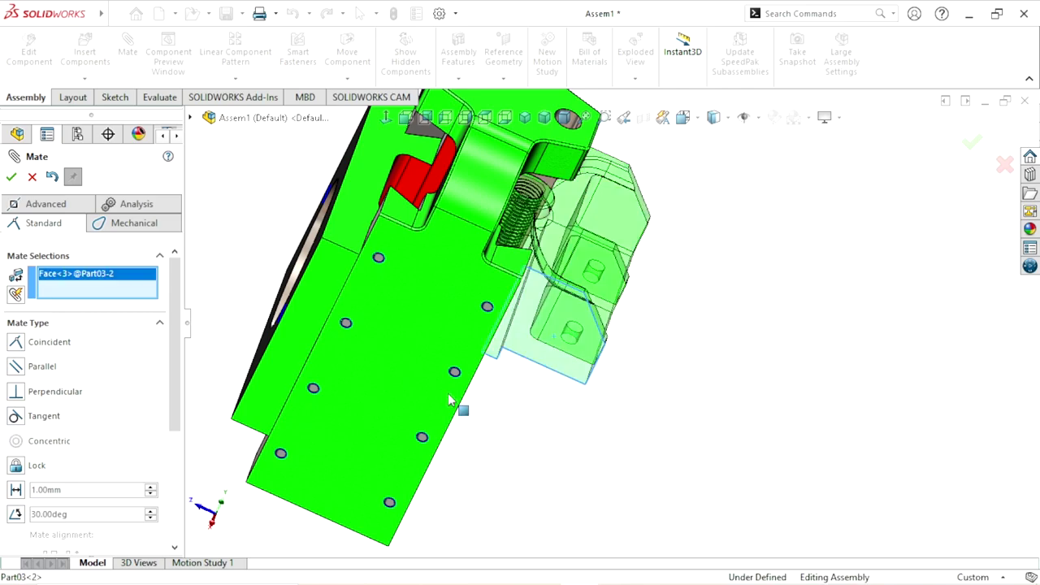
left_click(409, 360)
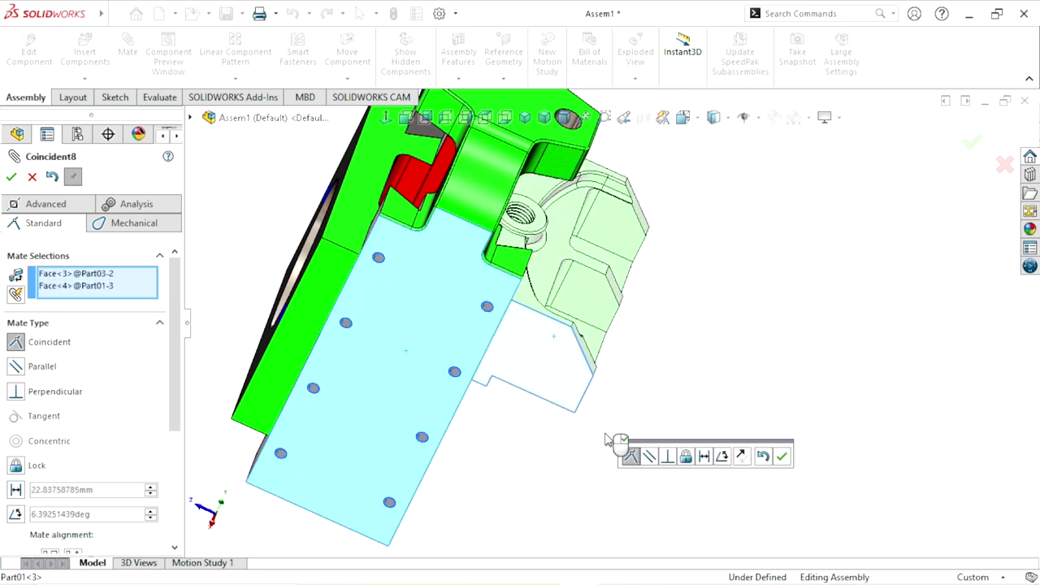
scroll(641, 426, "up", 3)
mouse_move(661, 420)
middle_mouse_down()
mouse_move(612, 351)
mouse_move(770, 457)
middle_mouse_up()
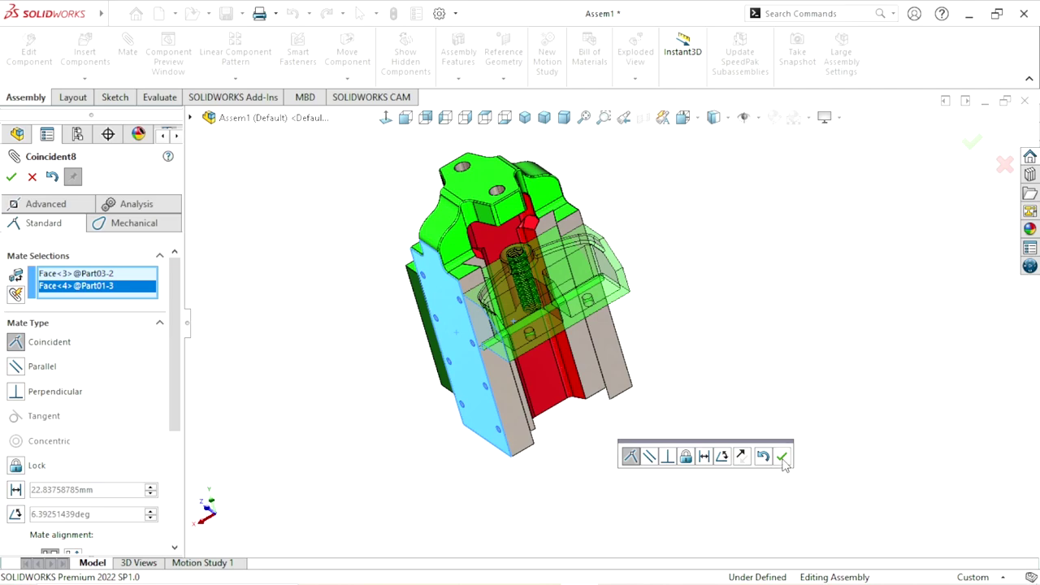
left_click(782, 458)
scroll(564, 344, "up", 3)
scroll(528, 345, "down", 3)
scroll(486, 345, "down", 3)
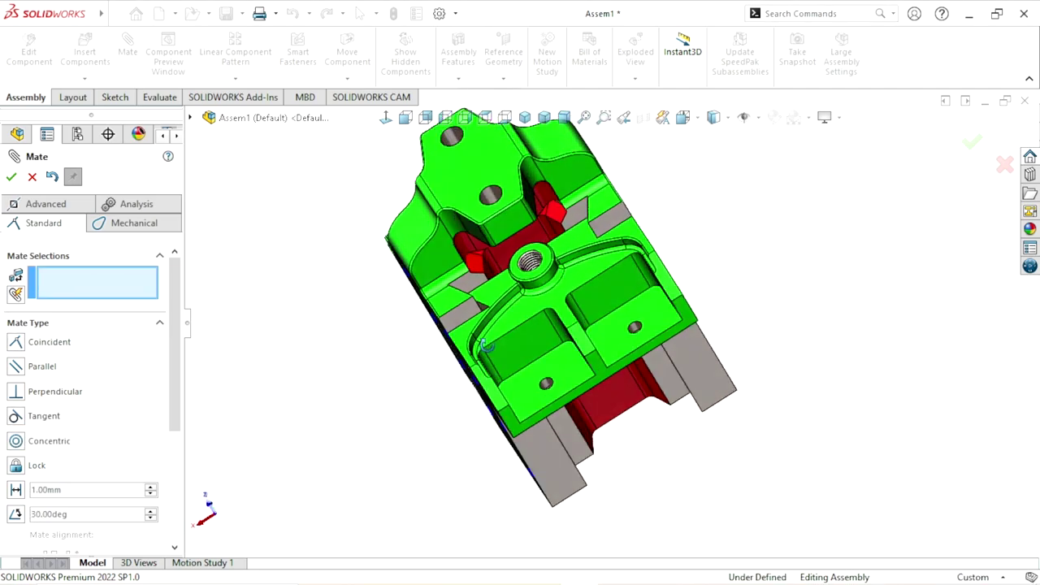
mouse_move(486, 346)
middle_mouse_down()
mouse_move(497, 375)
mouse_move(709, 378)
mouse_move(708, 363)
mouse_move(663, 386)
middle_mouse_up()
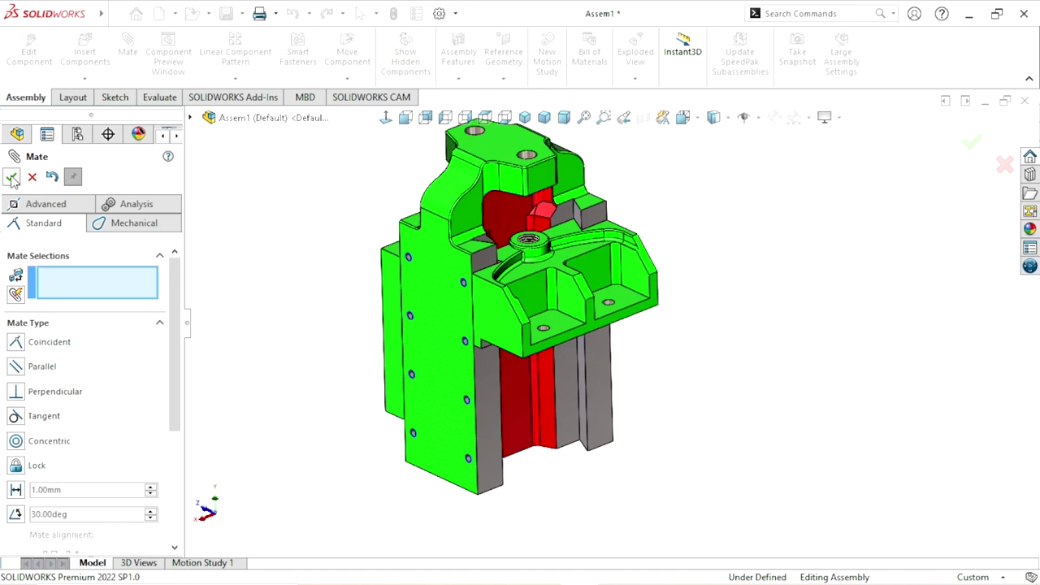
left_click(11, 176)
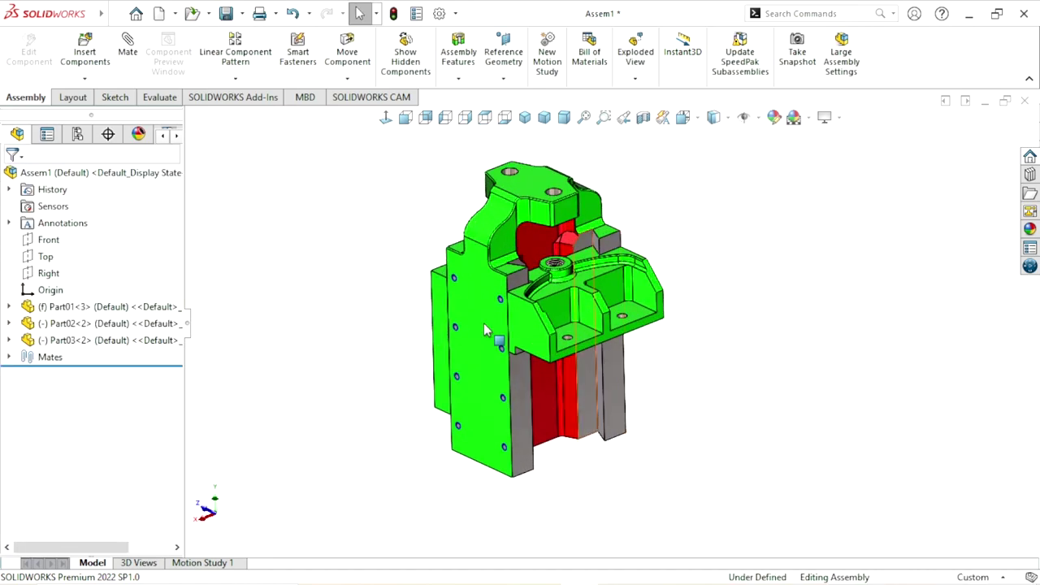
left_click(85, 57)
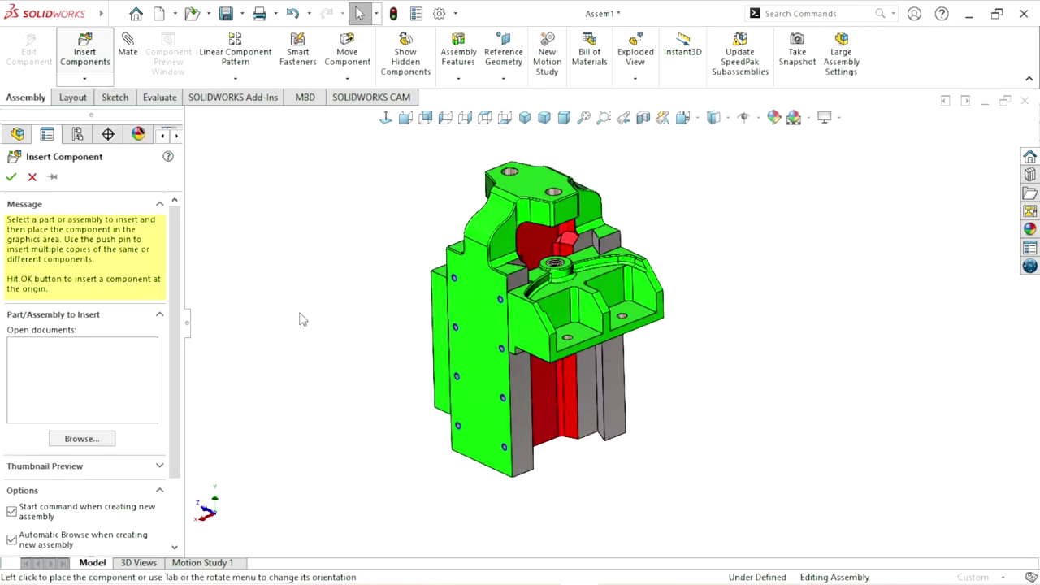
left_click(671, 211)
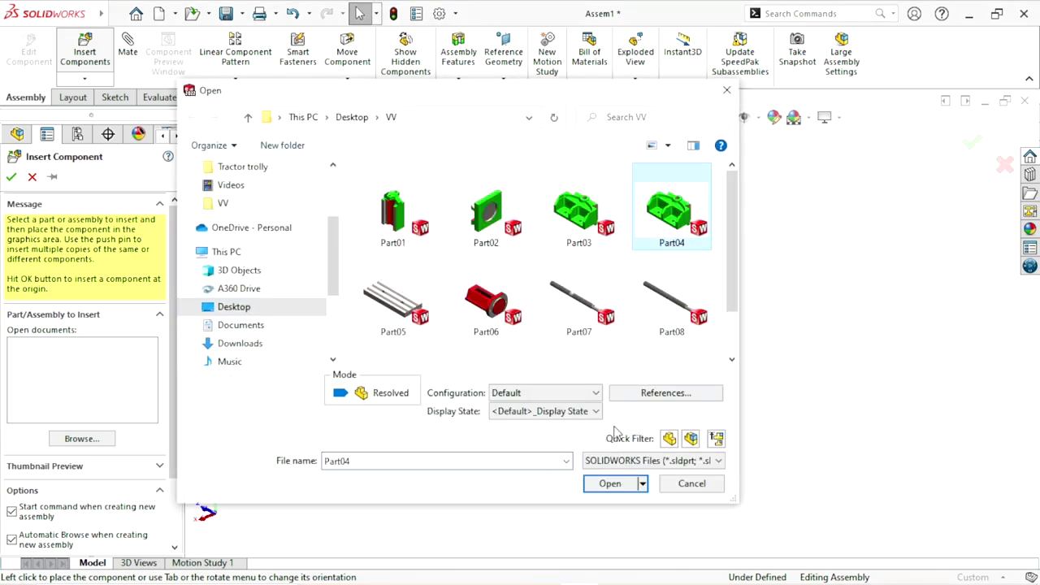
left_click(610, 485)
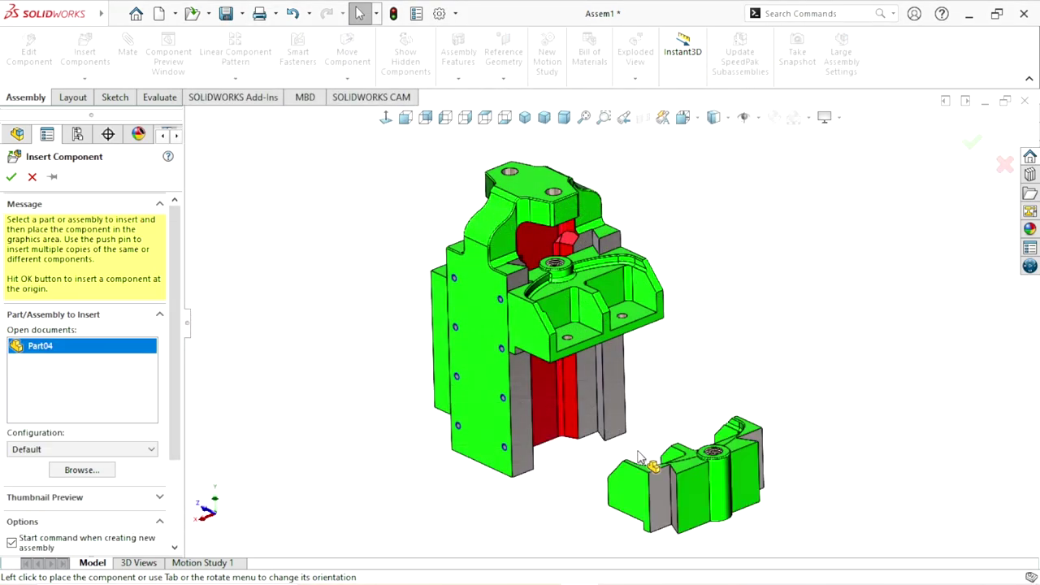
left_click(666, 416)
scroll(605, 298, "down", 2)
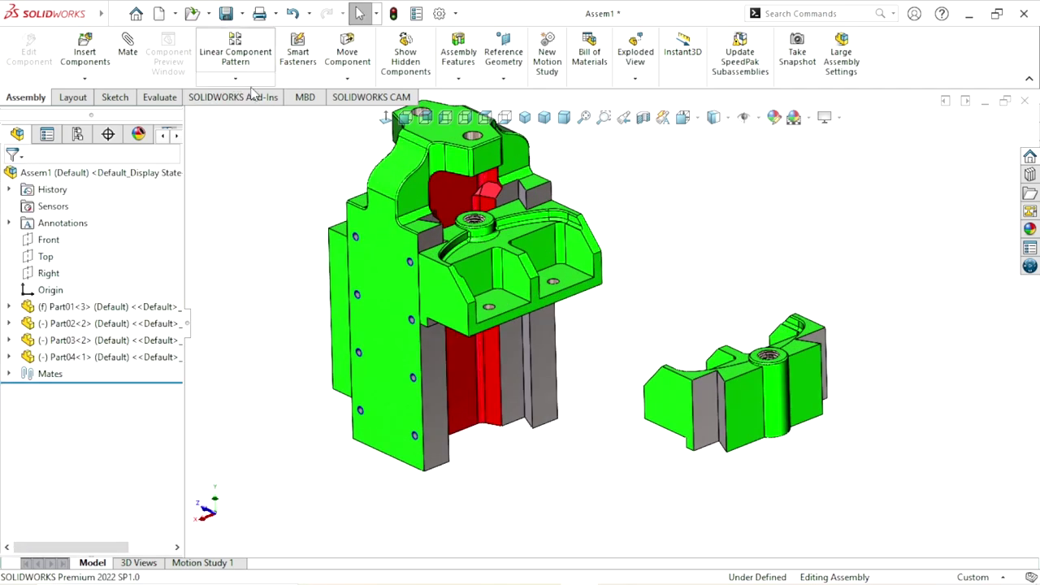
left_click(347, 81)
left_click(383, 114)
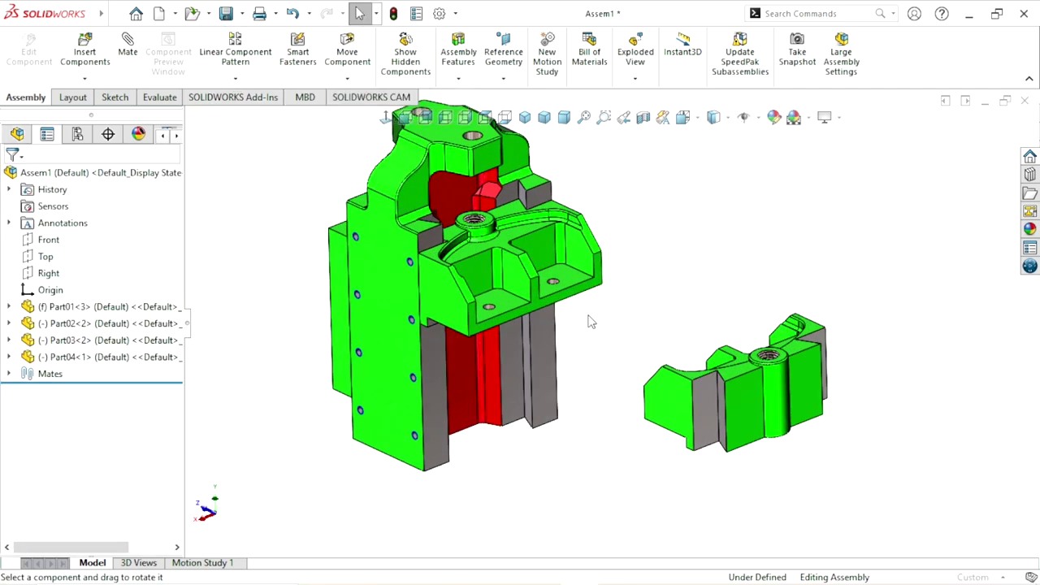
mouse_move(675, 382)
left_mouse_down()
mouse_move(743, 379)
mouse_move(778, 390)
mouse_move(749, 452)
left_mouse_up()
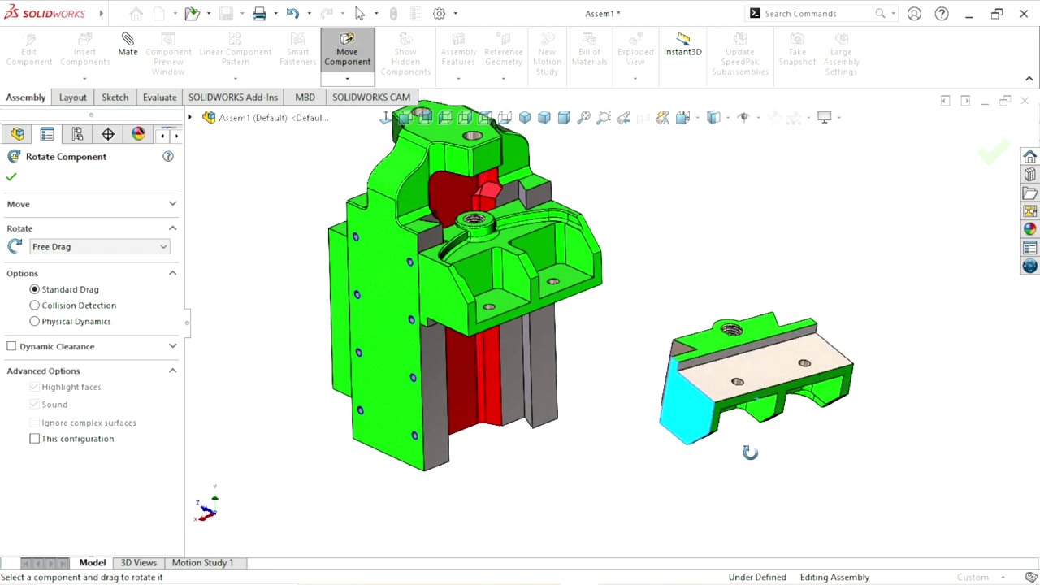
scroll(749, 452, "up", 2)
scroll(738, 376, "down", 4)
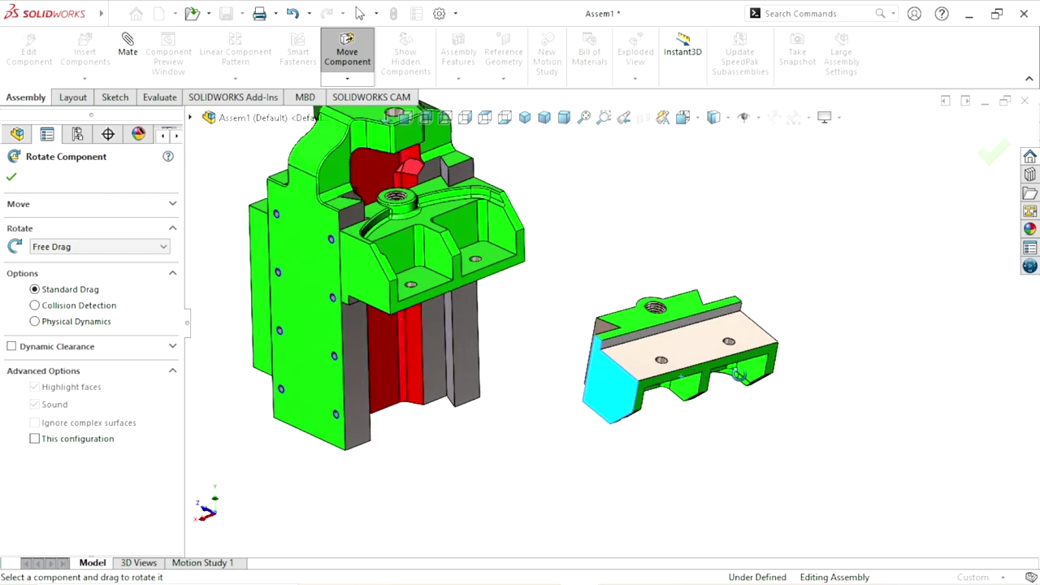
left_click(12, 176)
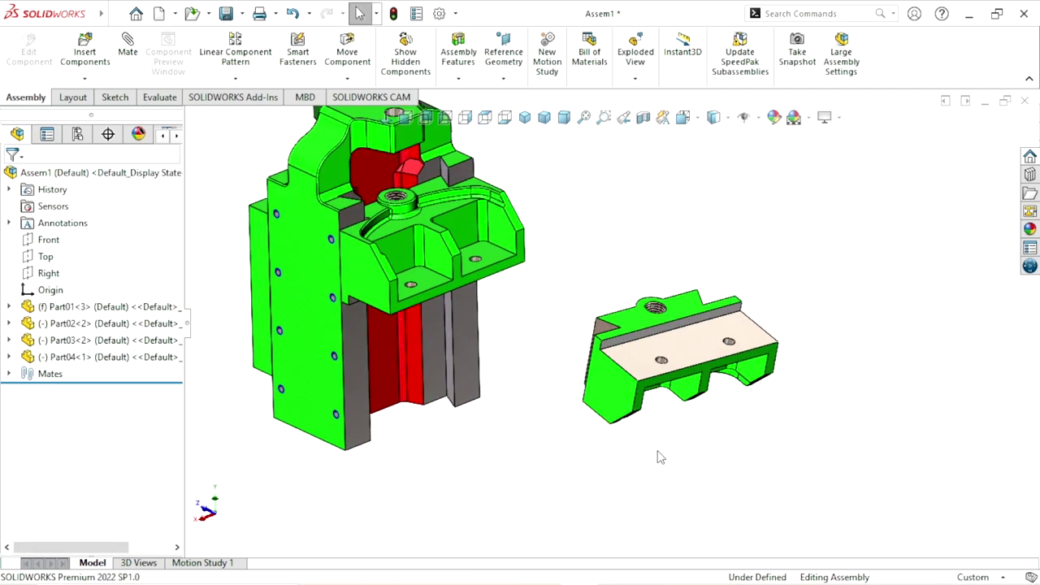
scroll(569, 276, "up", 2)
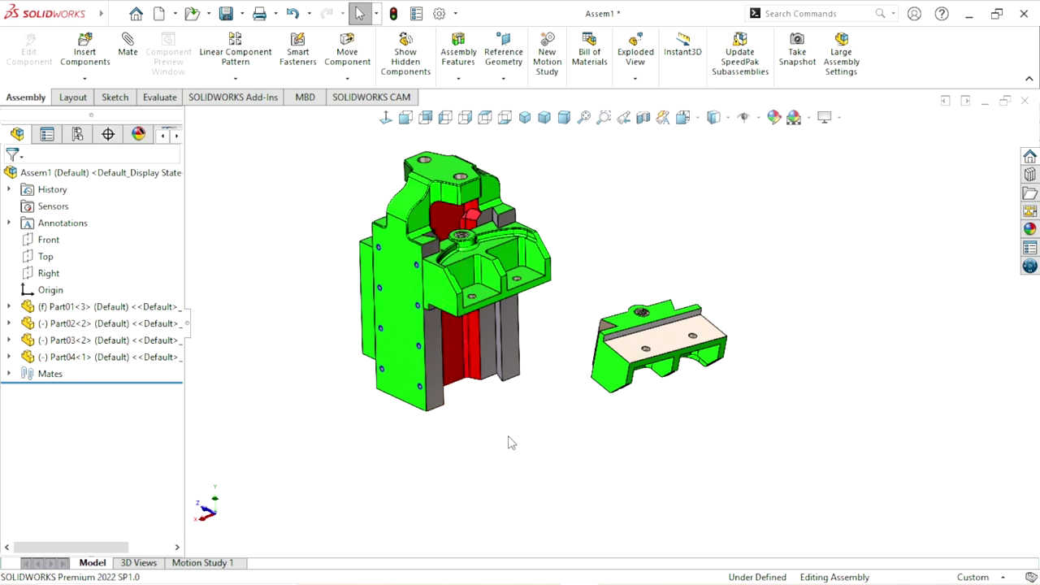
scroll(501, 294, "down", 3)
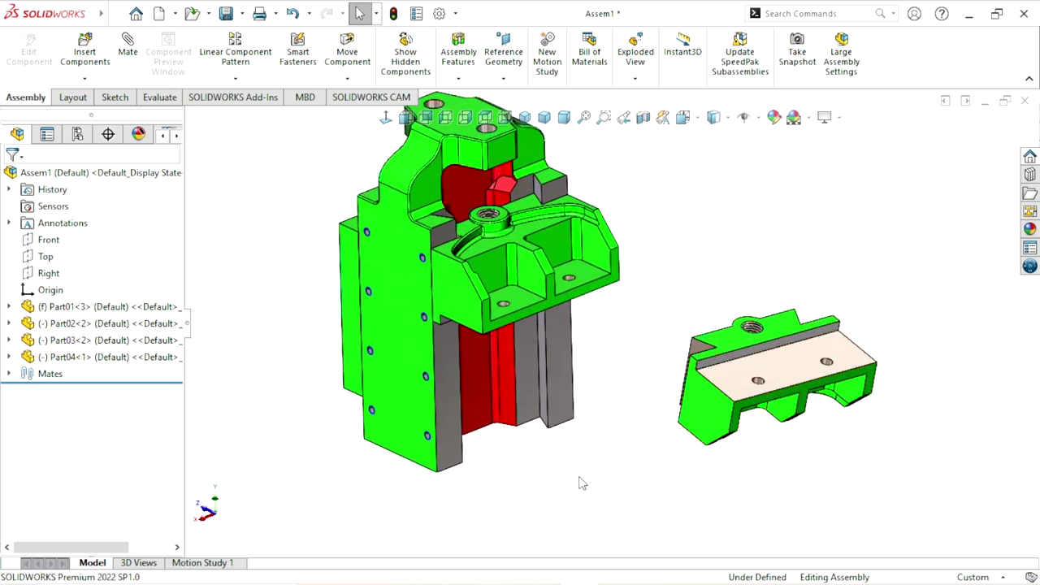
scroll(572, 476, "up", 2)
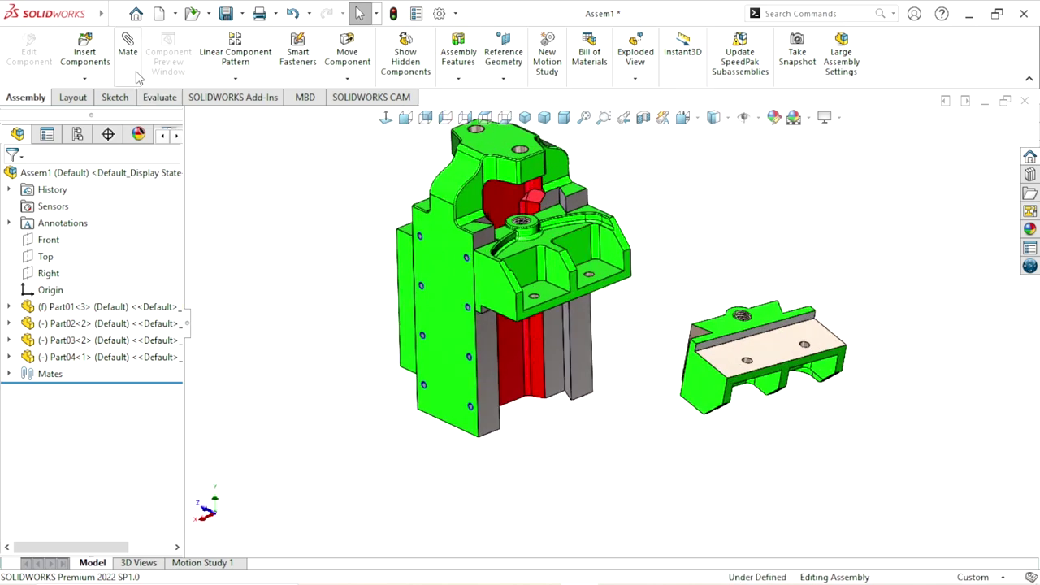
Coincident-mate the green block Part04's face to the main body
left_click(491, 368)
middle_click_drag(615, 437, 716, 459)
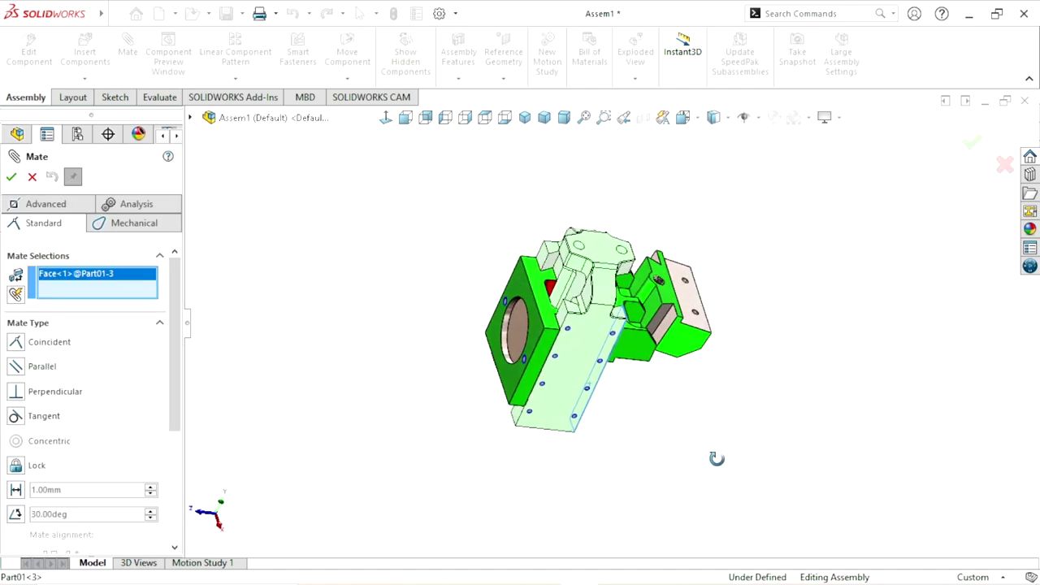
scroll(662, 333, "down", 5)
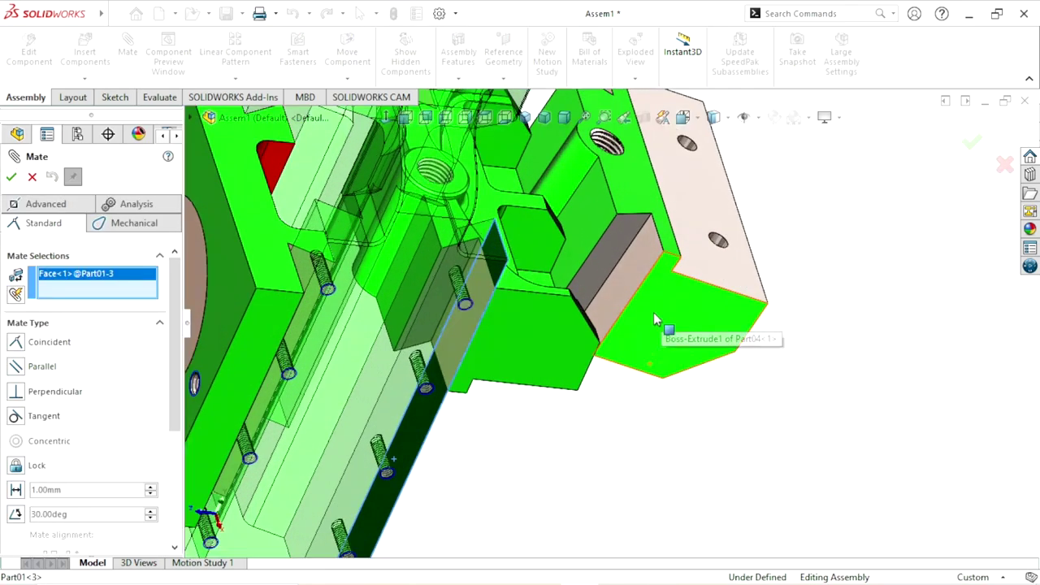
left_click(636, 266)
scroll(520, 455, "up", 3)
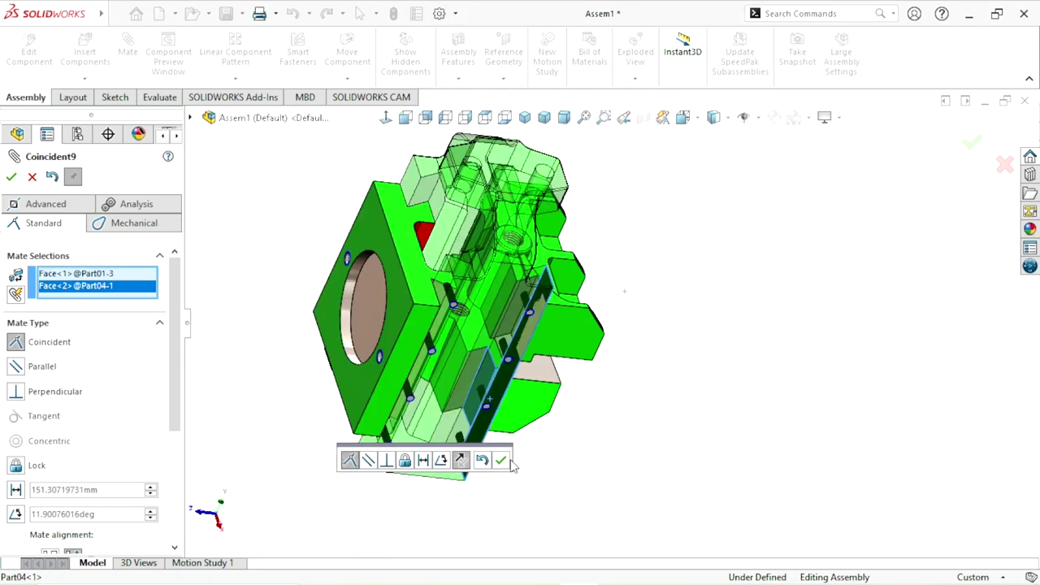
left_click(504, 463)
Add a second coincident mate between the block's side face and the body's side face
scroll(580, 488, "up", 3)
middle_click_drag(636, 441, 594, 425)
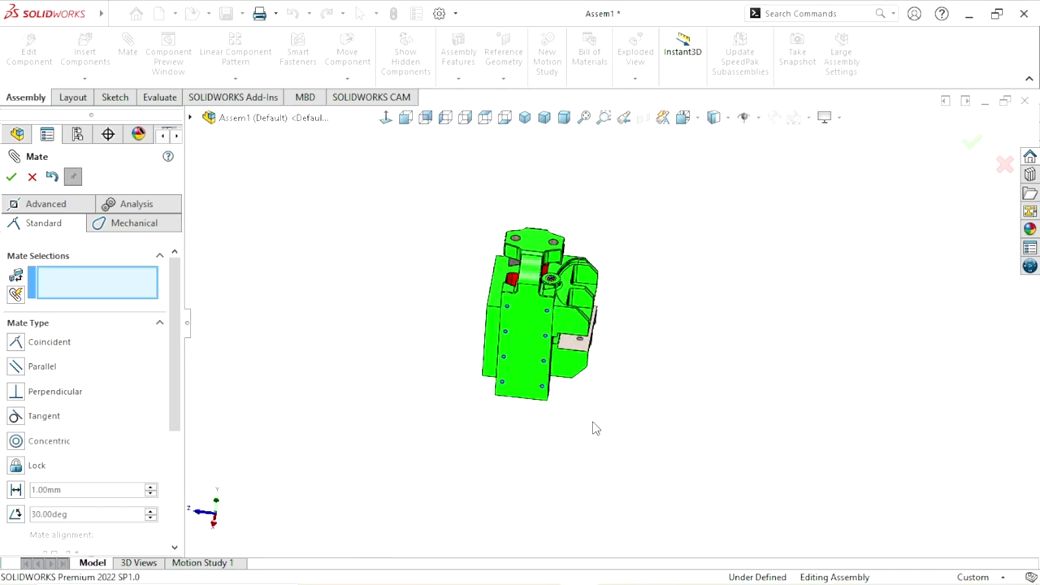
scroll(528, 432, "down", 5)
left_click(566, 341)
left_click(467, 363)
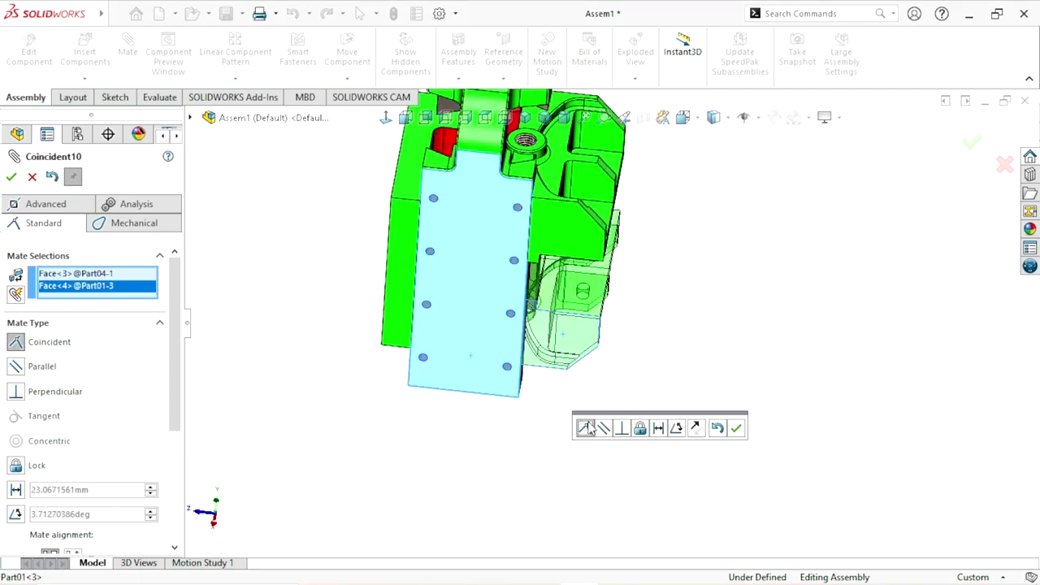
left_click(736, 429)
scroll(626, 397, "up", 2)
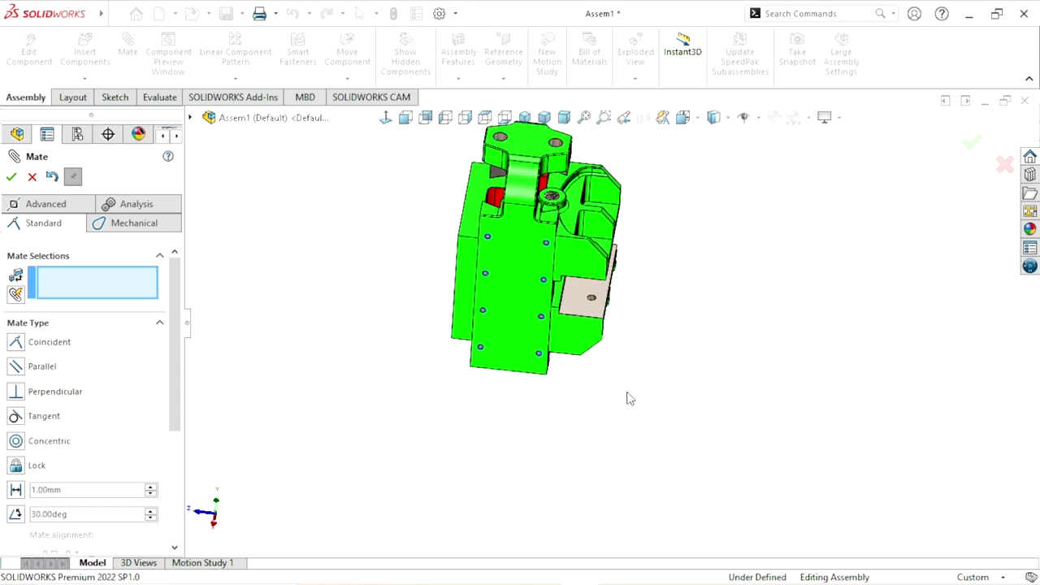
middle_click_drag(626, 397, 585, 382)
scroll(585, 382, "down", 2)
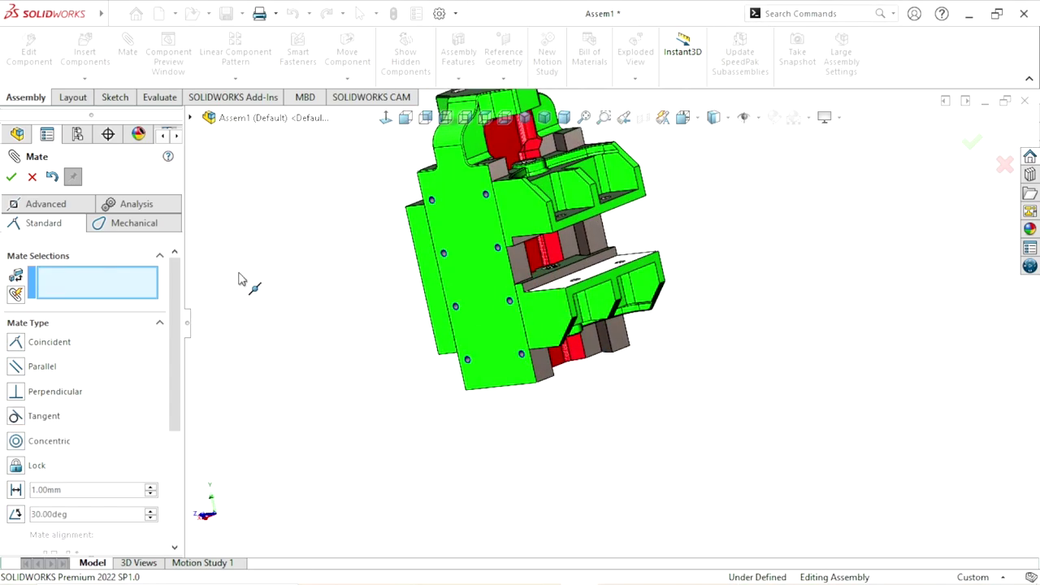
left_click(32, 176)
Drag the mated block within its remaining freedom to check the fit
mouse_move(656, 331)
middle_mouse_down()
mouse_move(594, 345)
mouse_move(615, 428)
mouse_move(543, 372)
middle_mouse_up()
left_click(534, 368)
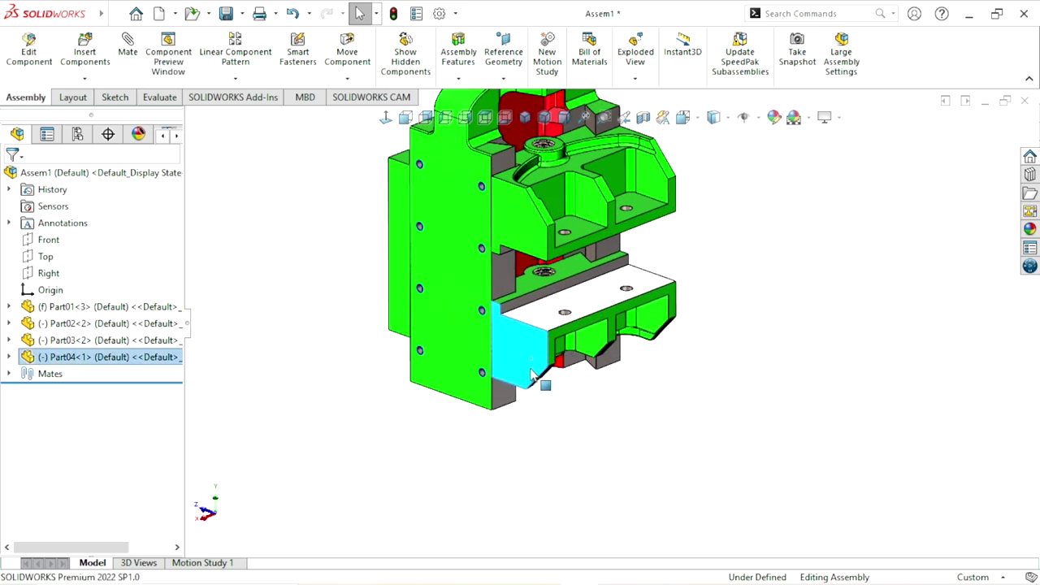
mouse_move(694, 420)
middle_mouse_down()
mouse_move(687, 357)
mouse_move(694, 410)
middle_mouse_up()
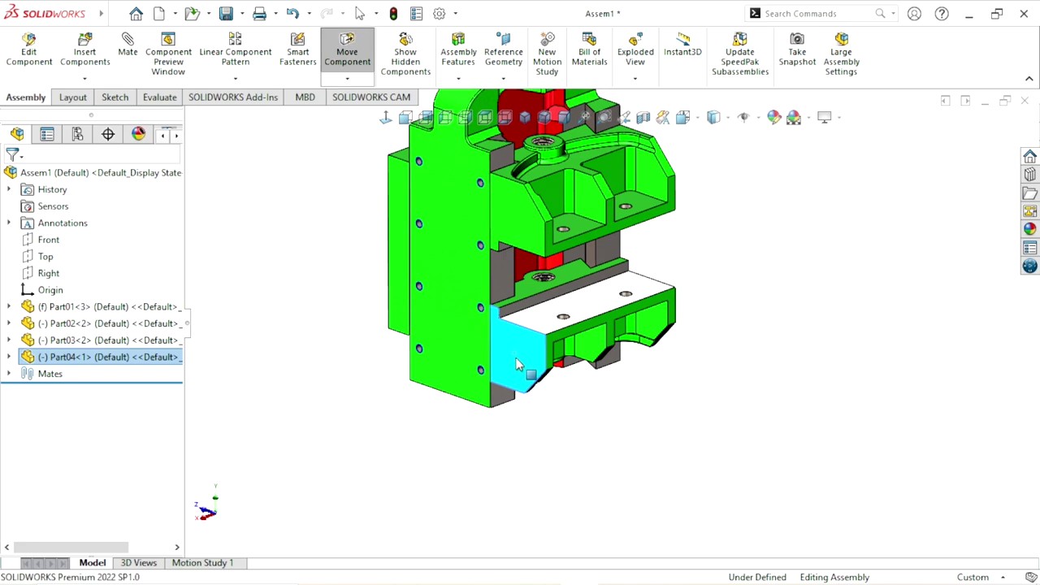
left_click_drag(529, 365, 528, 378)
left_click(663, 429)
mouse_move(663, 429)
middle_mouse_down()
mouse_move(629, 360)
mouse_move(722, 297)
mouse_move(659, 290)
mouse_move(795, 246)
middle_mouse_up()
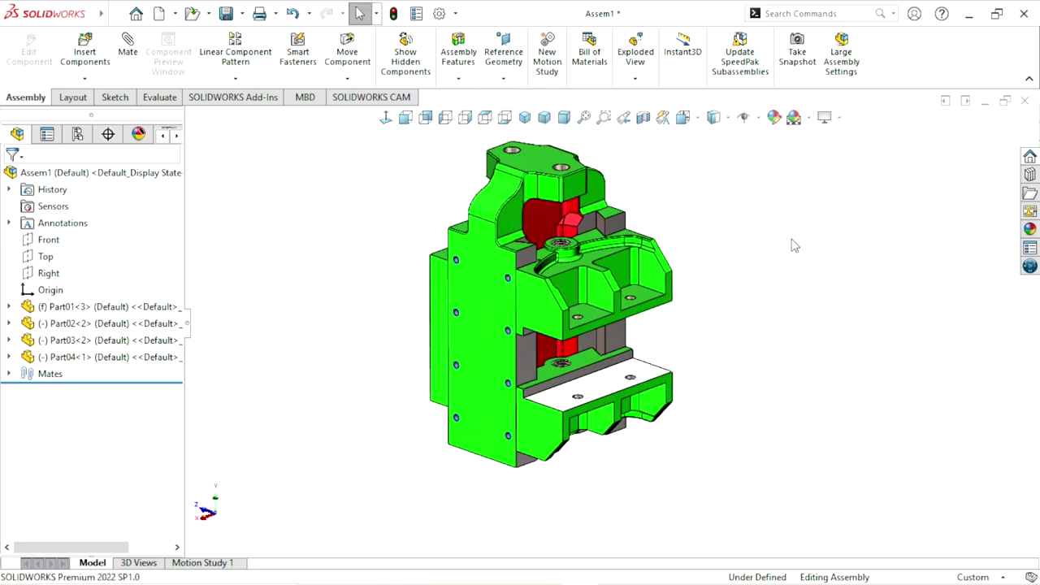
Insert Part05, the grooved plate, to the right of the assembly
left_click(96, 62)
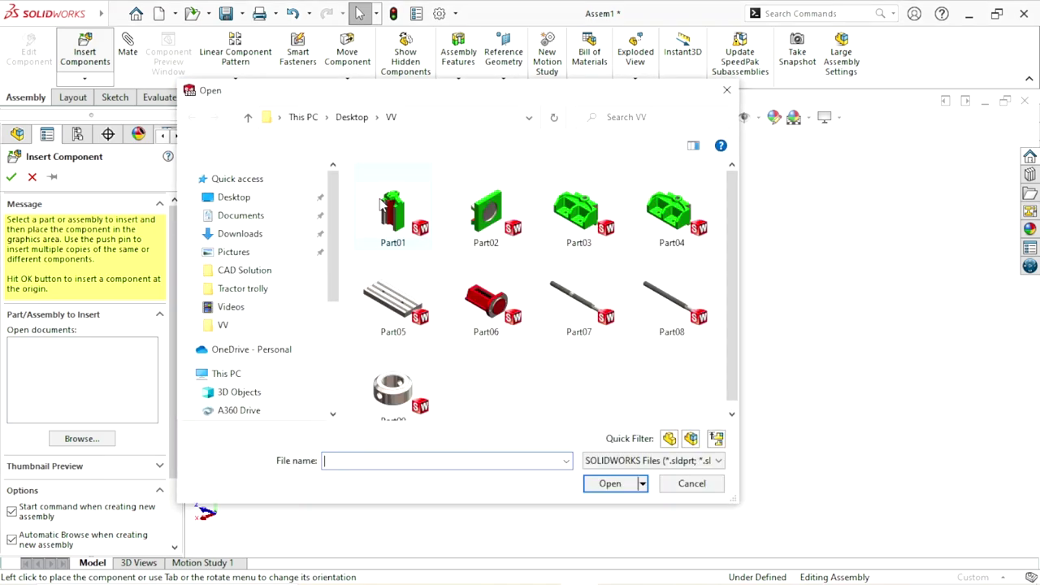
left_click(429, 305)
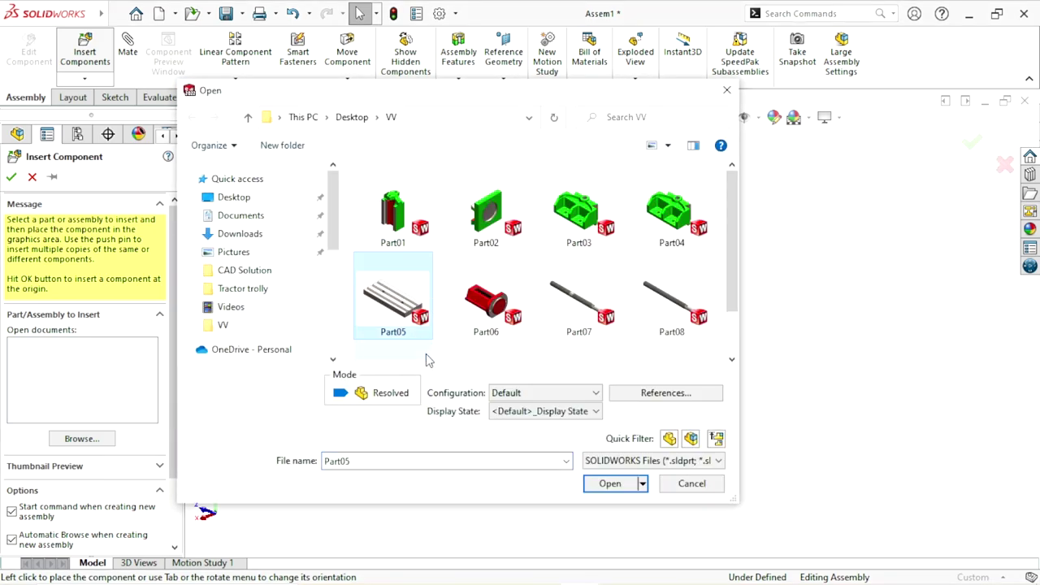
left_click(618, 486)
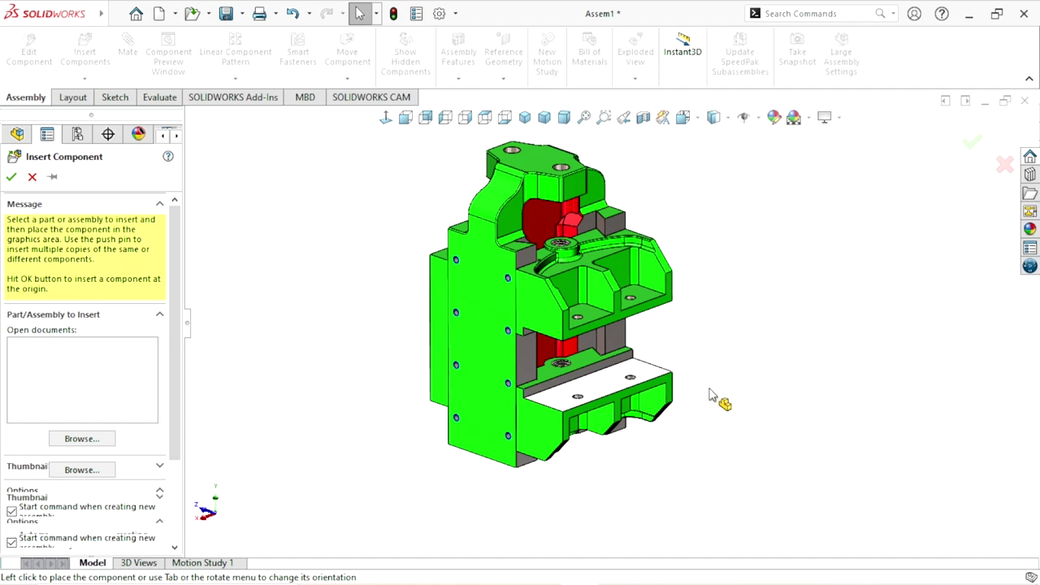
scroll(732, 323, "down", 1)
left_click(734, 325)
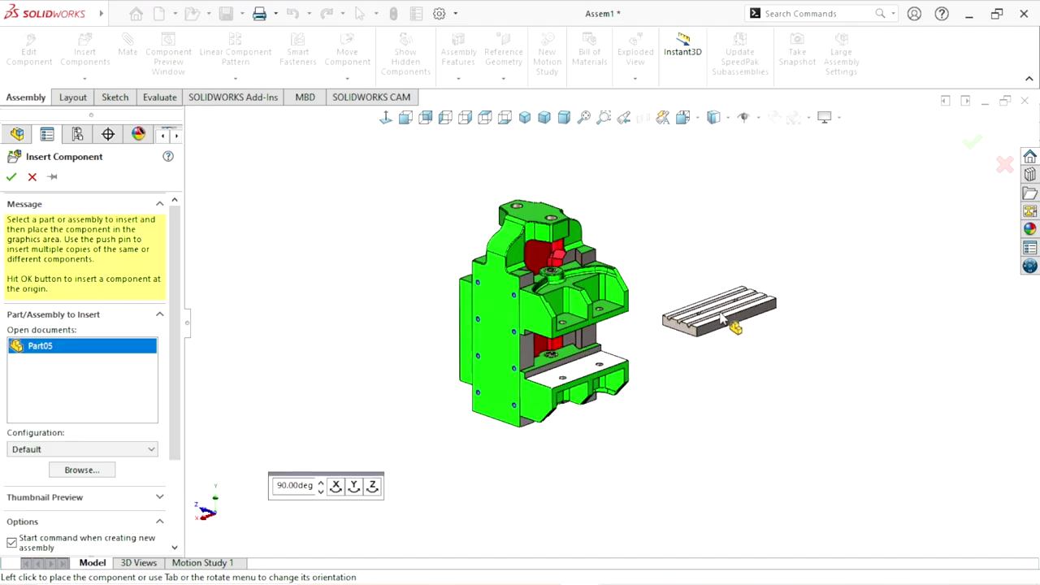
scroll(681, 397, "down", 2)
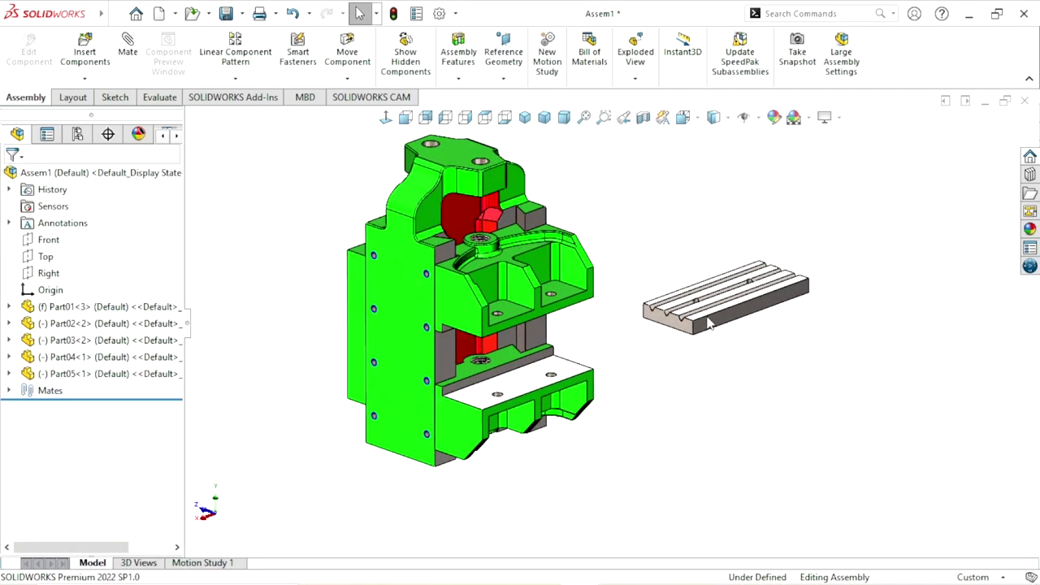
scroll(681, 398, "down", 2)
mouse_move(680, 397)
middle_mouse_down()
mouse_move(688, 462)
mouse_move(671, 477)
mouse_move(675, 357)
middle_mouse_up()
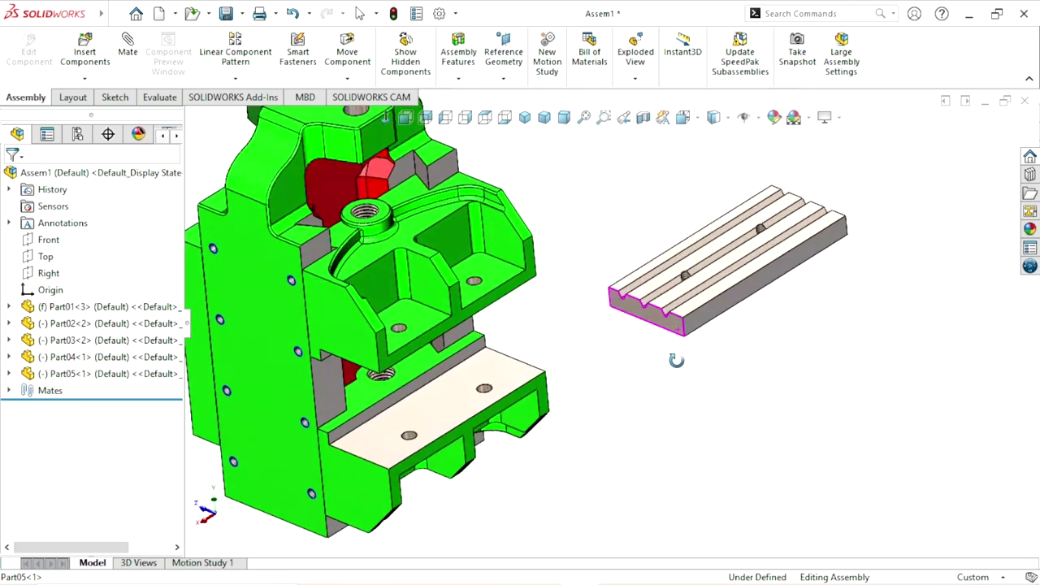
Rotate Part05 to a new orientation with Rotate Component
left_click(347, 79)
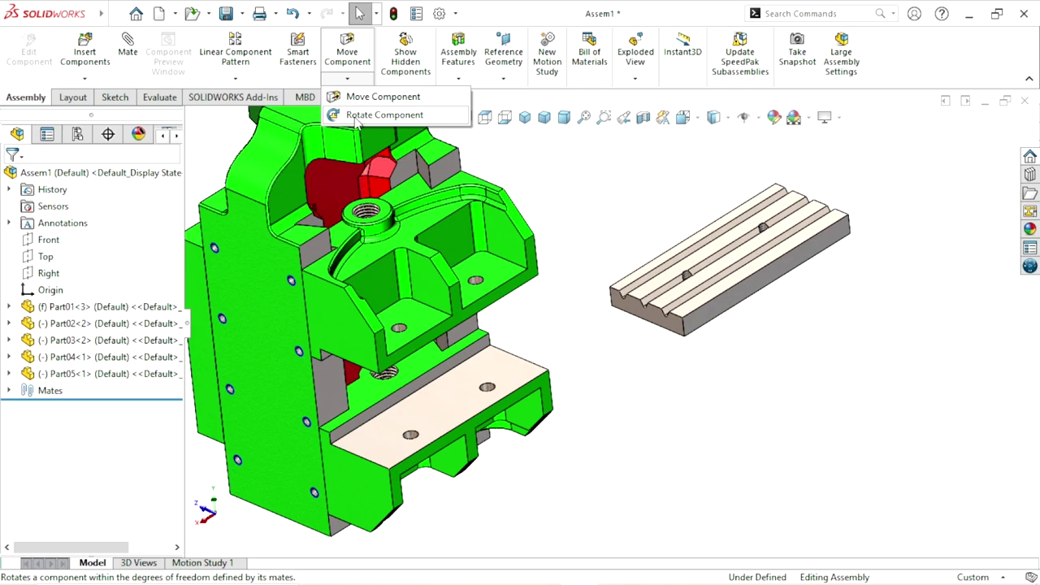
left_click(362, 114)
mouse_move(622, 309)
left_mouse_down()
mouse_move(863, 379)
mouse_move(863, 481)
mouse_move(876, 505)
left_mouse_up()
middle_click_drag(704, 442, 623, 478, "ctrl")
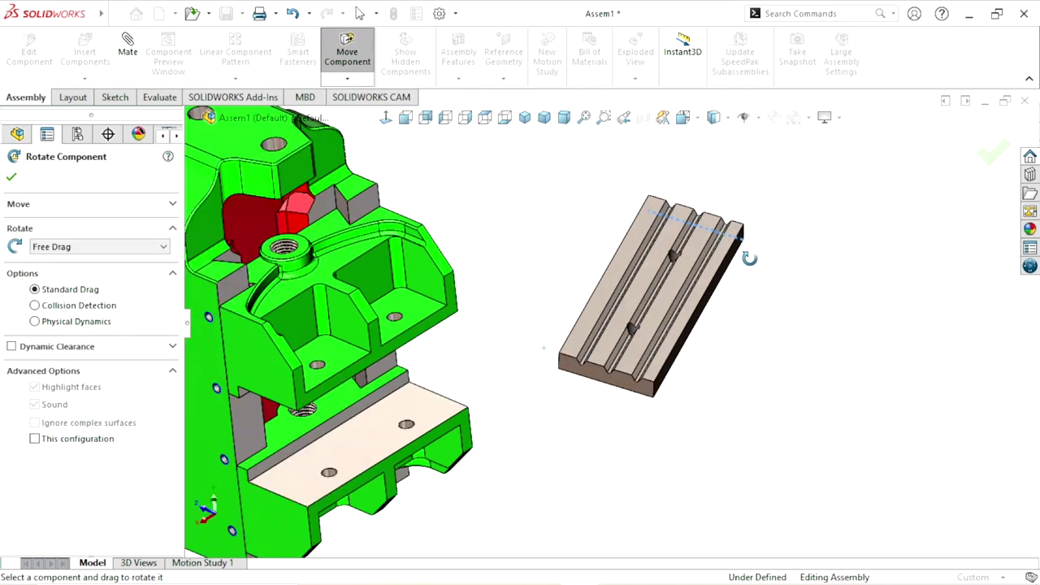
left_click(11, 179)
scroll(552, 382, "up", 3)
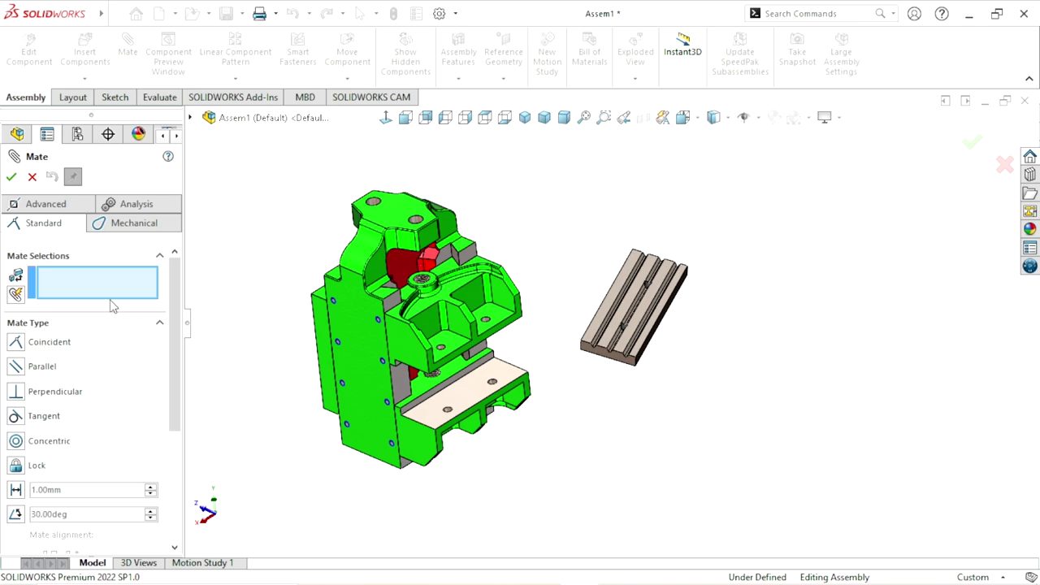
Mate the grooved plate's underside coincident with the green block's top face
left_click(472, 398)
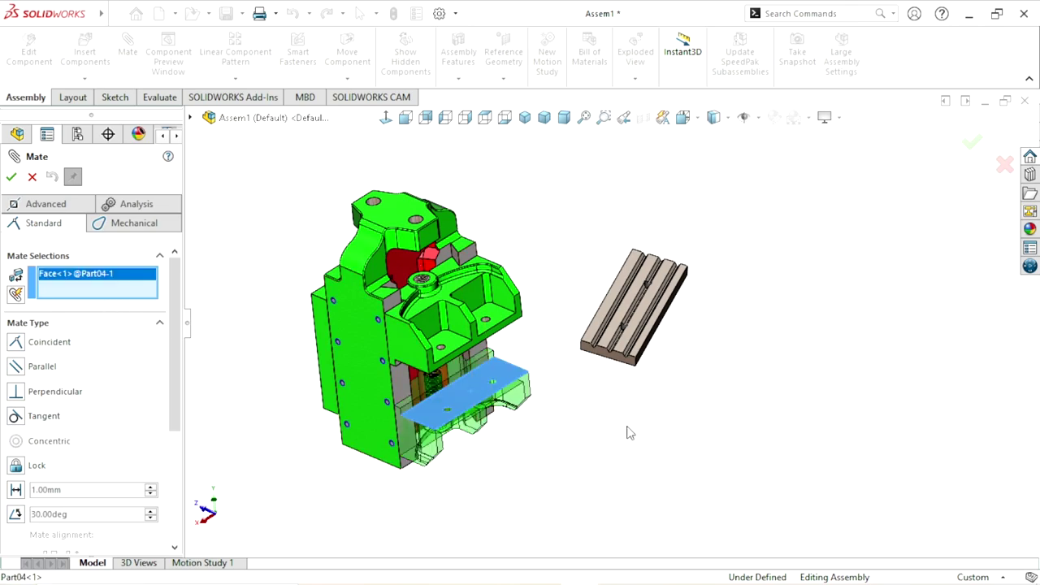
middle_click_drag(626, 428, 618, 279)
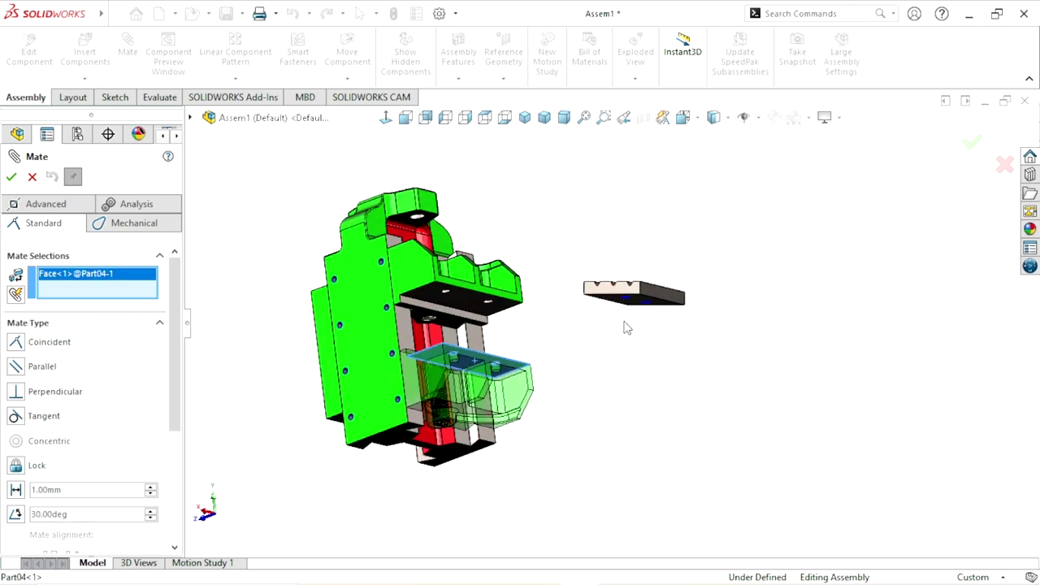
scroll(648, 313, "down", 5)
left_click(648, 283)
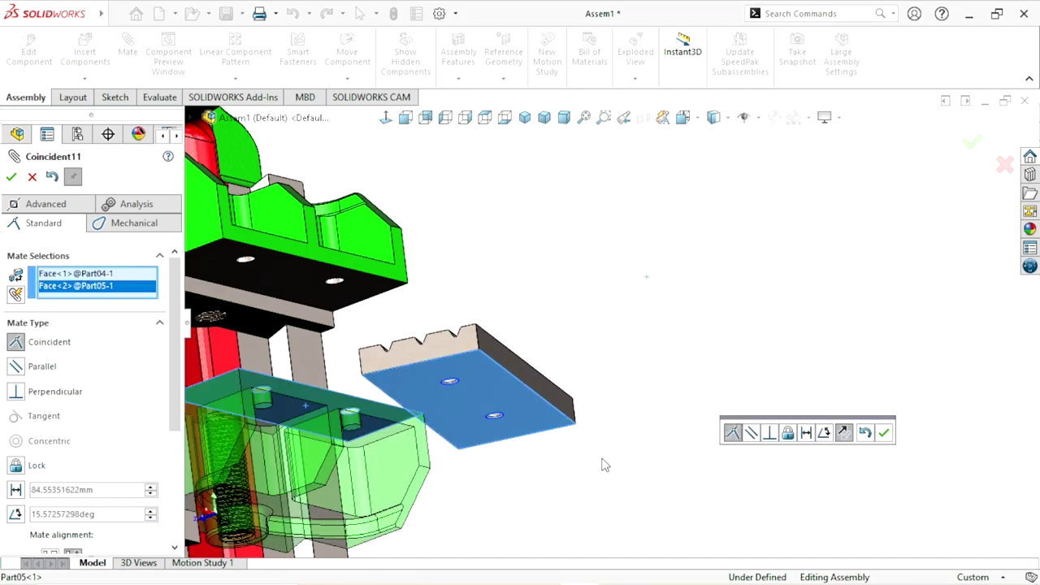
key("ctrl+7")
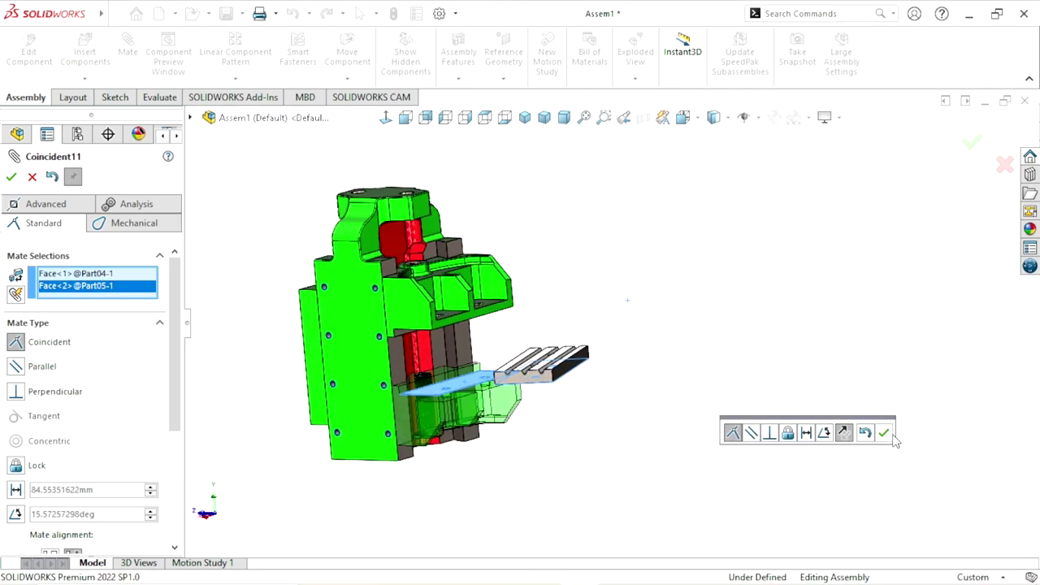
left_click(884, 432)
Align the green block's side face coincident with the plate's matching side face
scroll(540, 414, "down", 6)
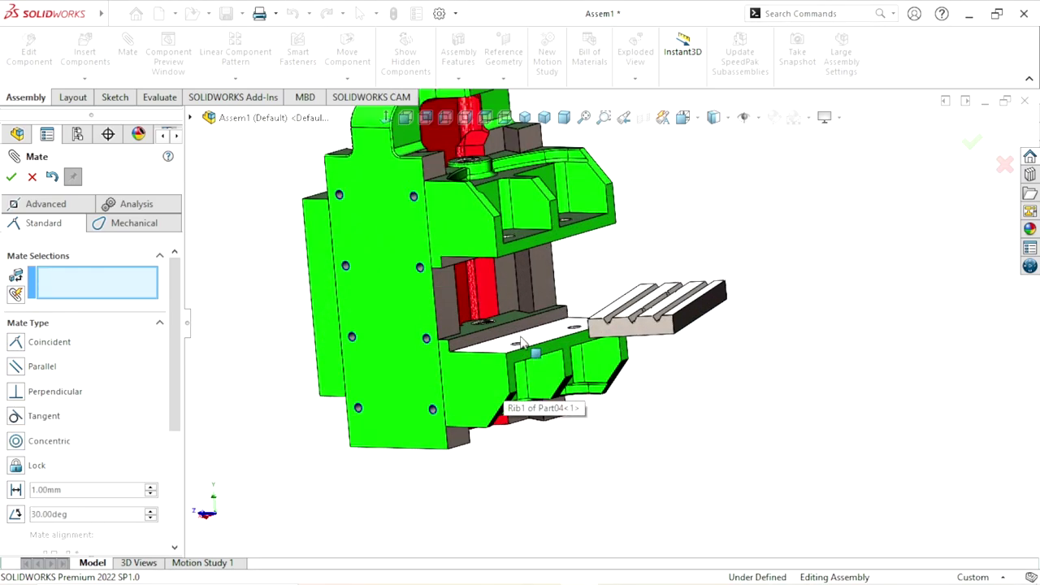
left_click(508, 309)
mouse_move(590, 433)
middle_mouse_down()
mouse_move(638, 350)
mouse_move(763, 343)
middle_mouse_up()
scroll(778, 341, "down", 2)
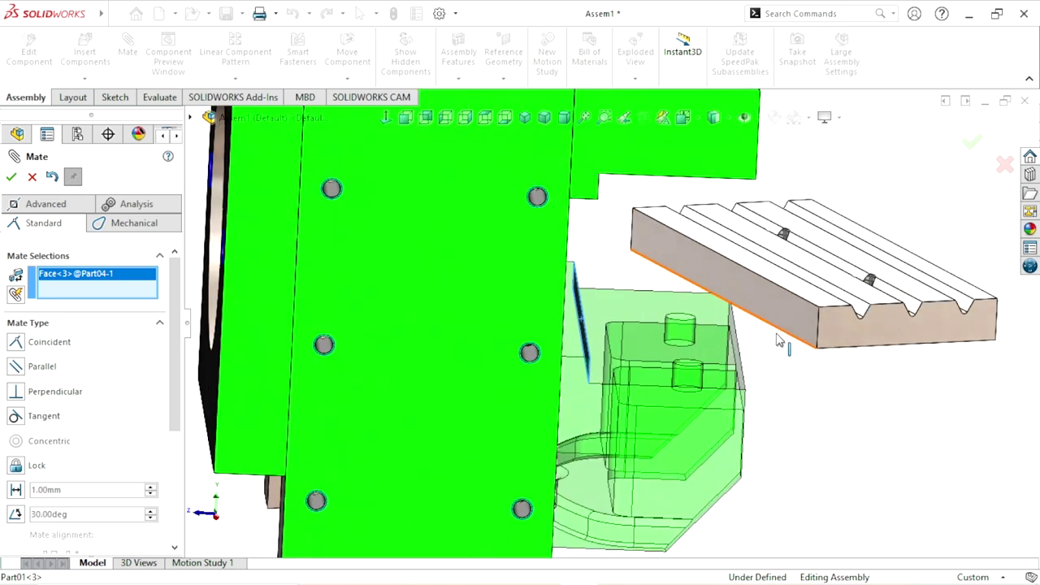
left_click(776, 313)
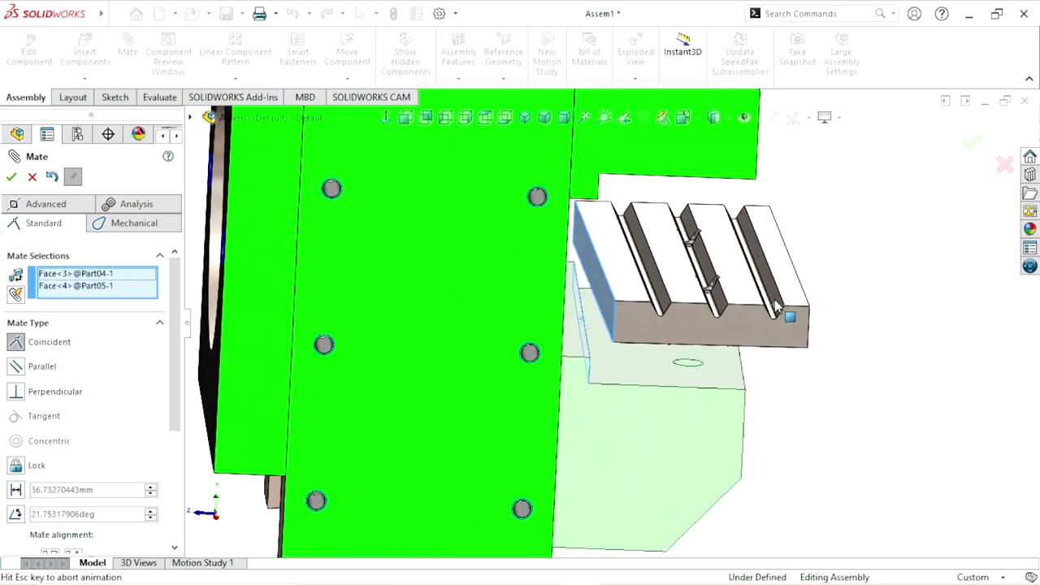
left_click(946, 281)
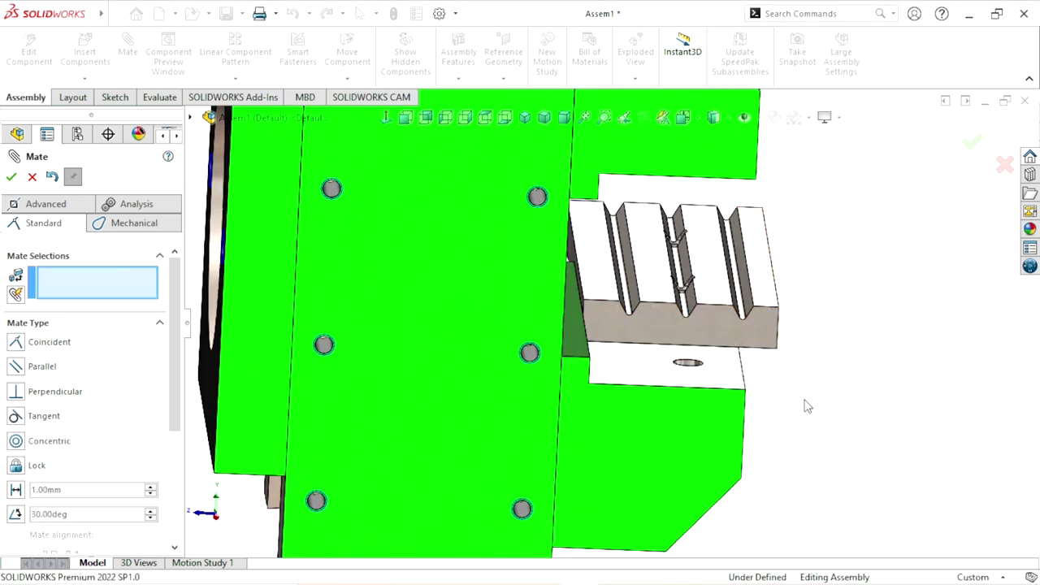
Make Part05's threaded stud edge concentric with Part04's Ø8.5 hole
middle_click_drag(777, 378, 687, 329)
scroll(935, 414, "up", 3)
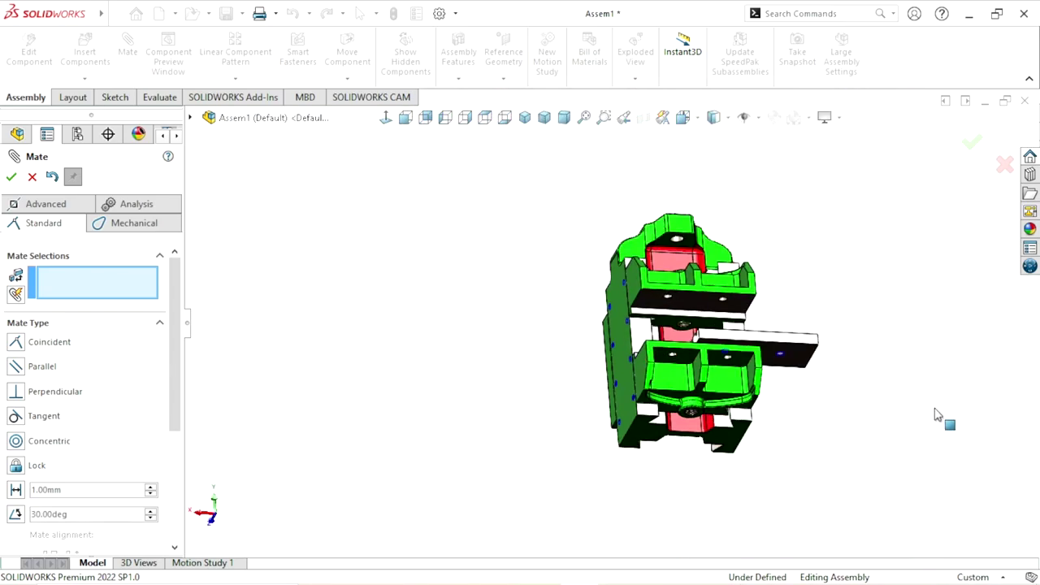
scroll(742, 344, "down", 3)
scroll(689, 304, "down", 2)
scroll(692, 305, "down", 2)
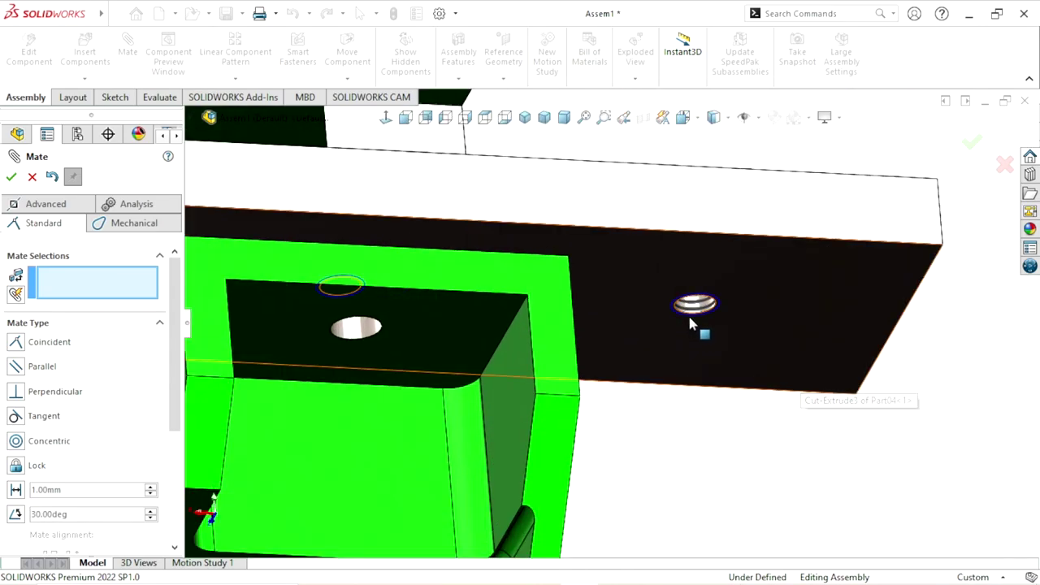
left_click(684, 387)
scroll(611, 411, "up", 2)
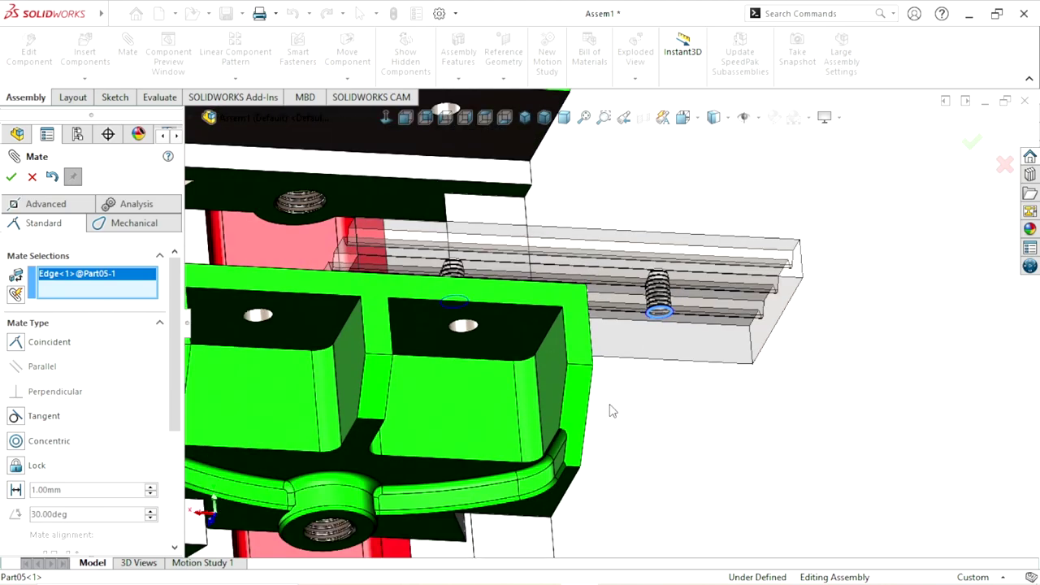
scroll(473, 355, "down", 3)
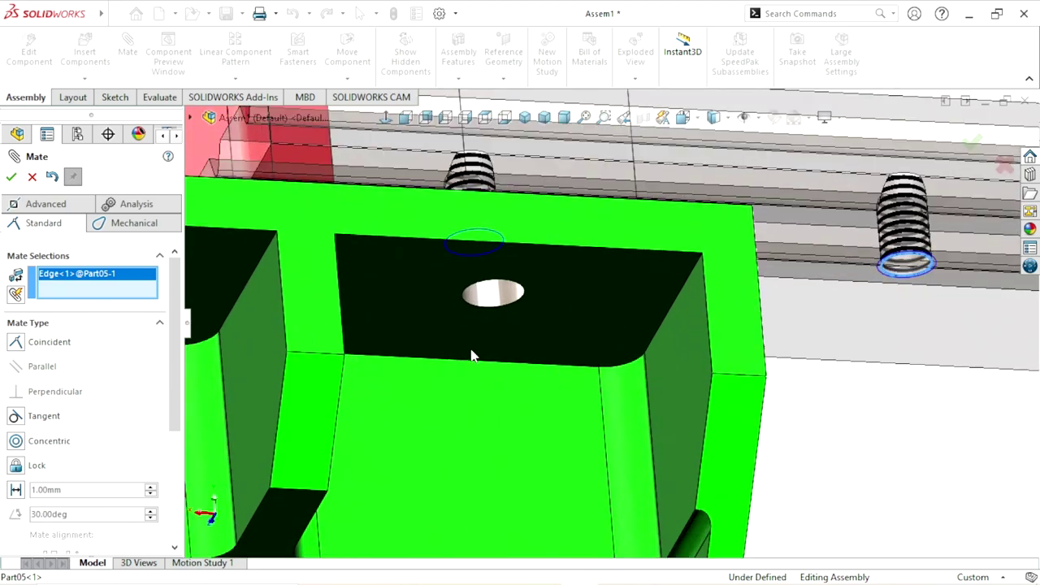
left_click(484, 299)
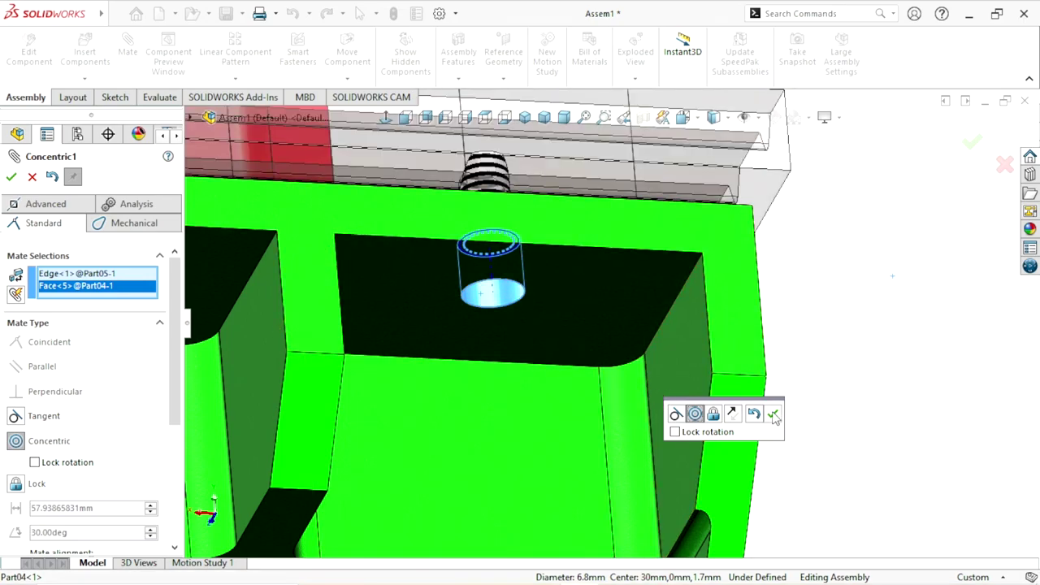
left_click(771, 415)
left_click(772, 414)
scroll(536, 406, "up", 3)
scroll(550, 390, "up", 3)
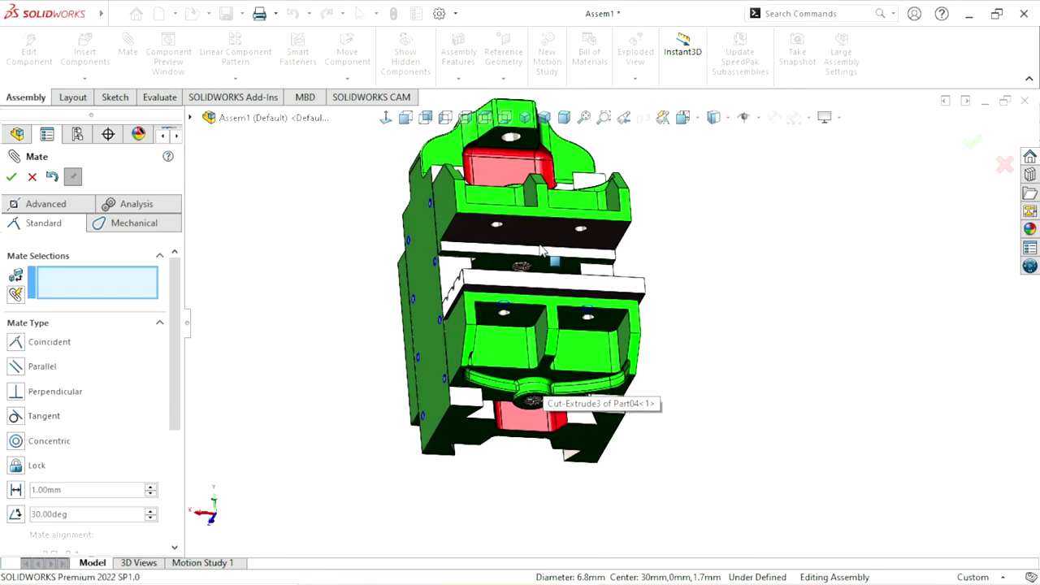
mouse_move(550, 399)
middle_mouse_down()
mouse_move(556, 339)
mouse_move(560, 409)
mouse_move(594, 418)
mouse_move(580, 420)
mouse_move(571, 385)
mouse_move(585, 366)
mouse_move(758, 337)
middle_mouse_up()
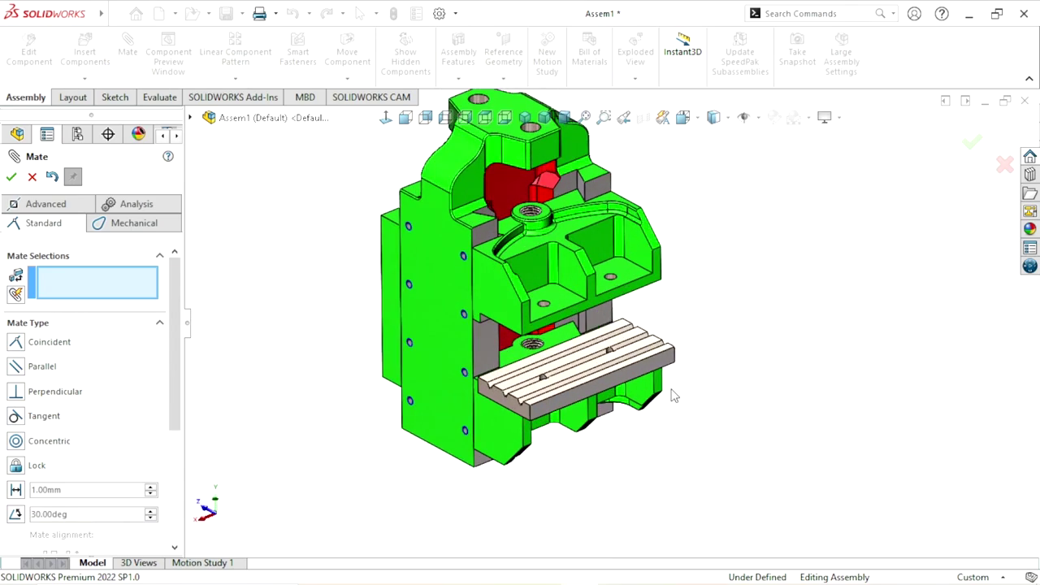
scroll(619, 315, "down", 2)
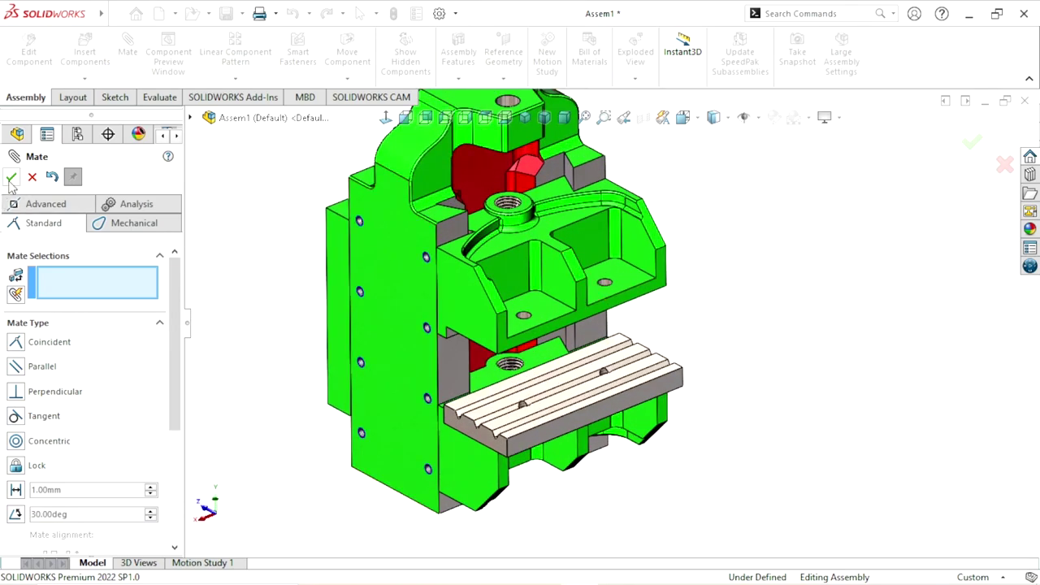
Close Mate and add a second copy of Part05 beside the housing
key("Escape")
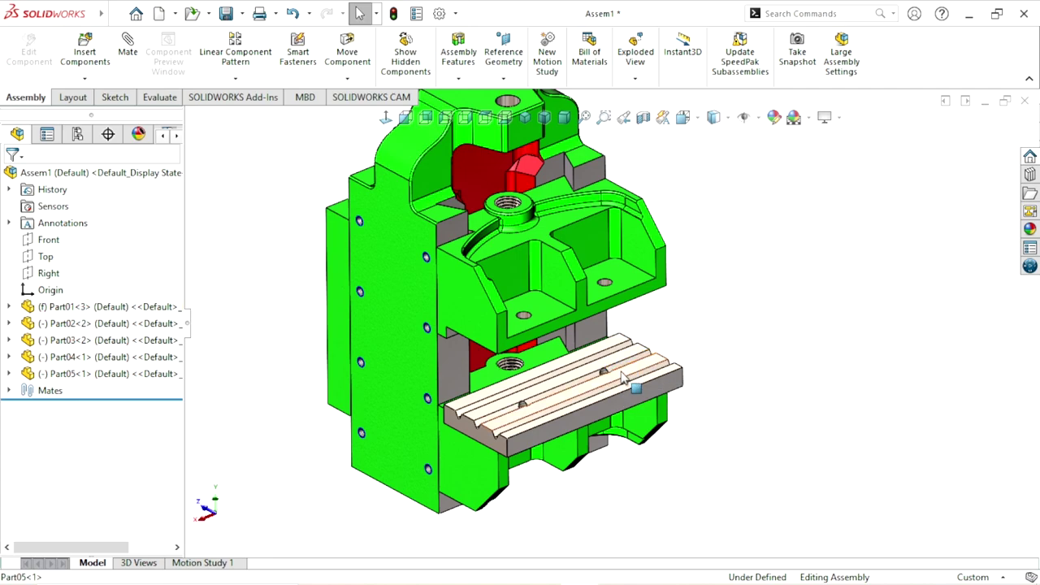
left_click_drag(622, 376, 863, 333, "ctrl")
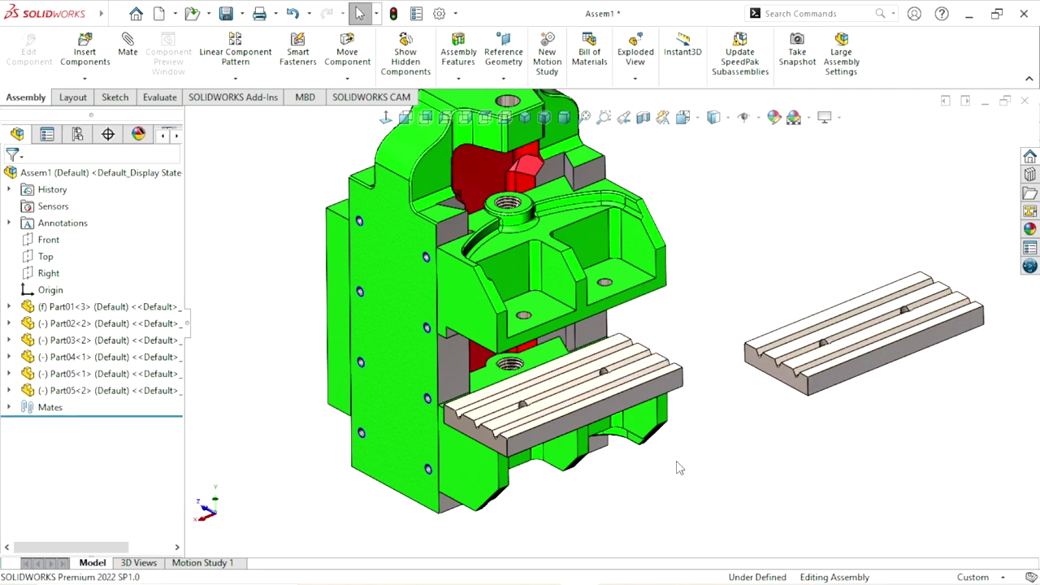
scroll(678, 466, "up", 3)
scroll(845, 399, "down", 3)
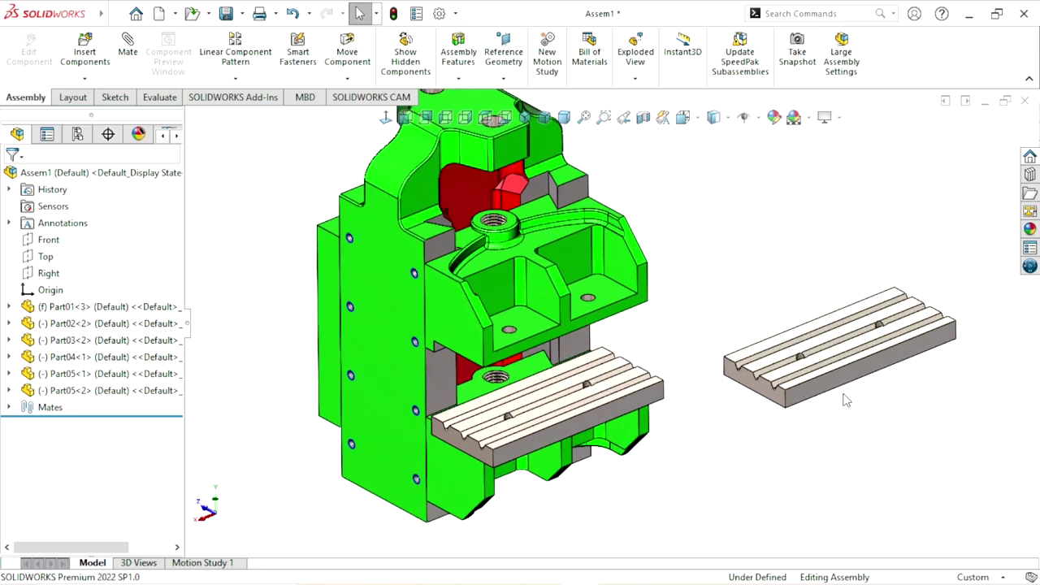
Rotate Part05<2> to flip it and show its two-hole underside
left_click(346, 80)
left_click(358, 116)
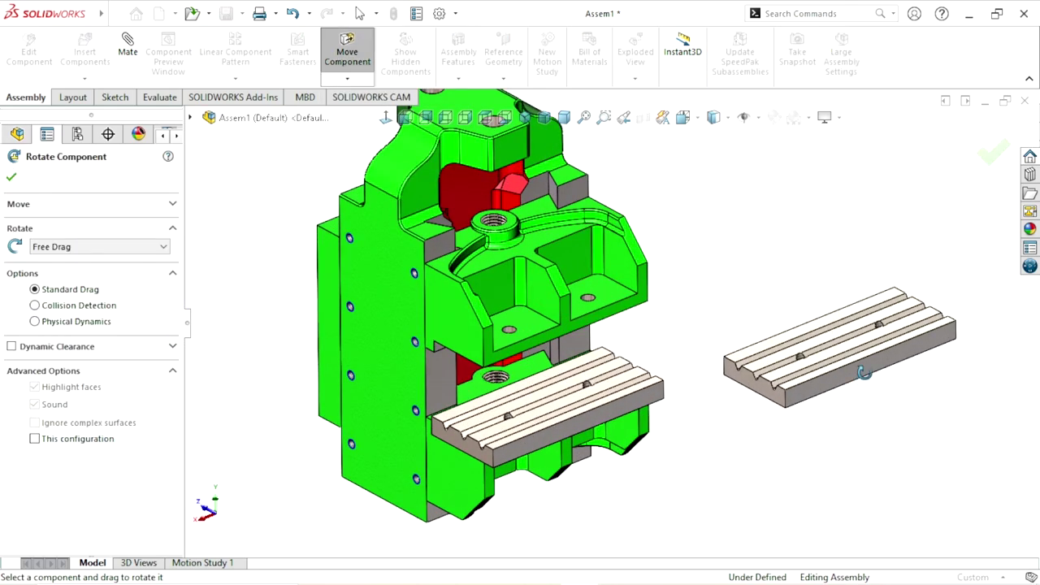
mouse_move(913, 320)
left_mouse_down()
mouse_move(771, 264)
mouse_move(777, 399)
mouse_move(778, 388)
mouse_move(763, 388)
left_mouse_up()
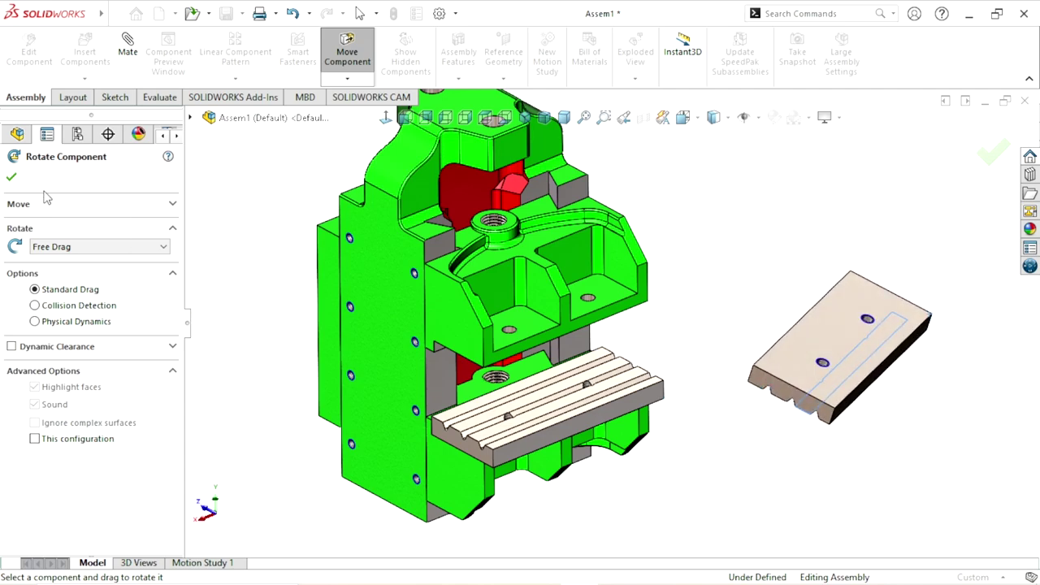
key("Escape")
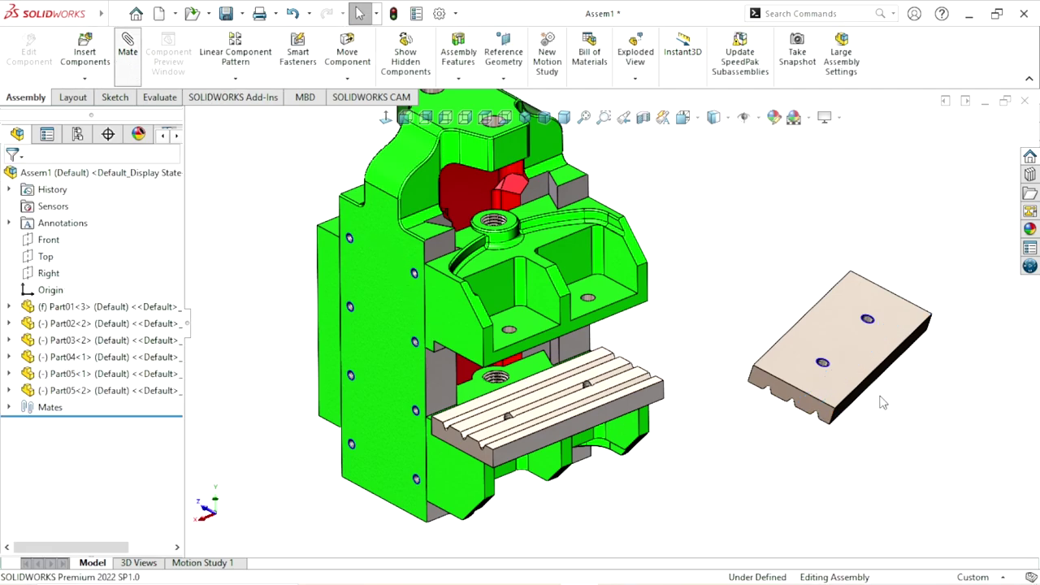
Mate the copied plate's flat face coincident with the upper green block's underside
left_click(841, 351)
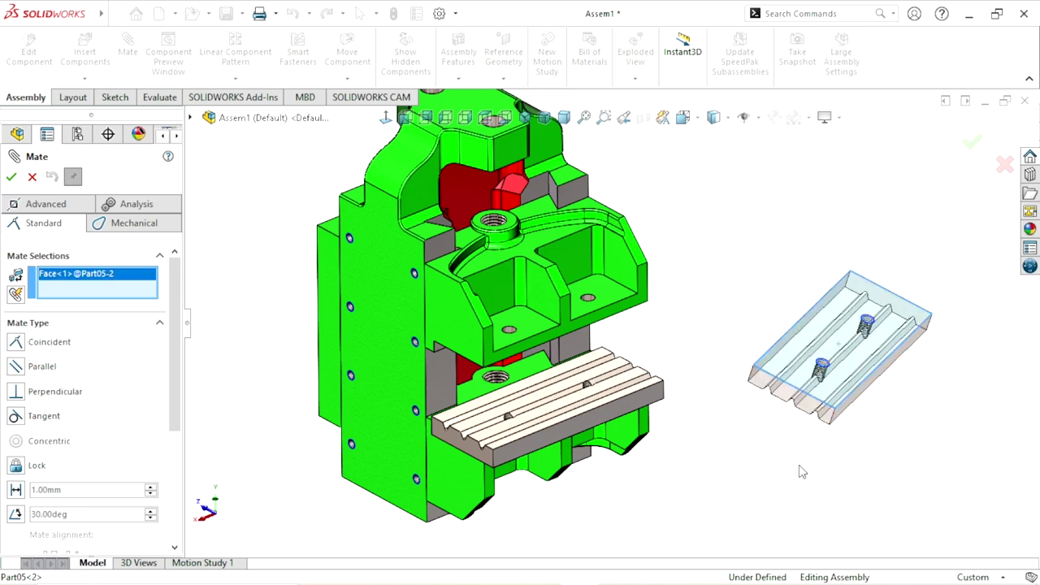
middle_click_drag(801, 471, 520, 388)
scroll(518, 387, "up", 3)
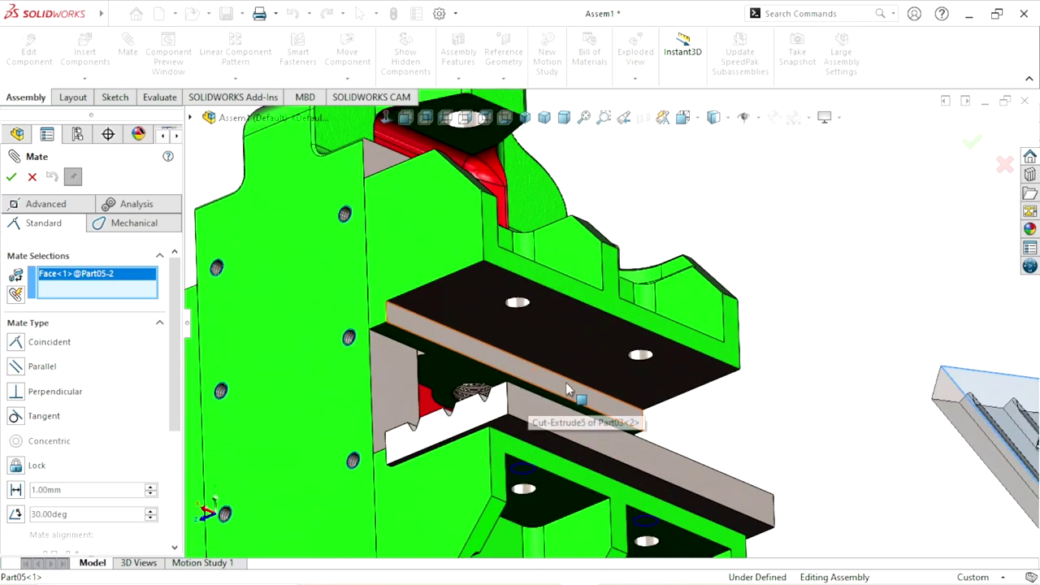
left_click(569, 315)
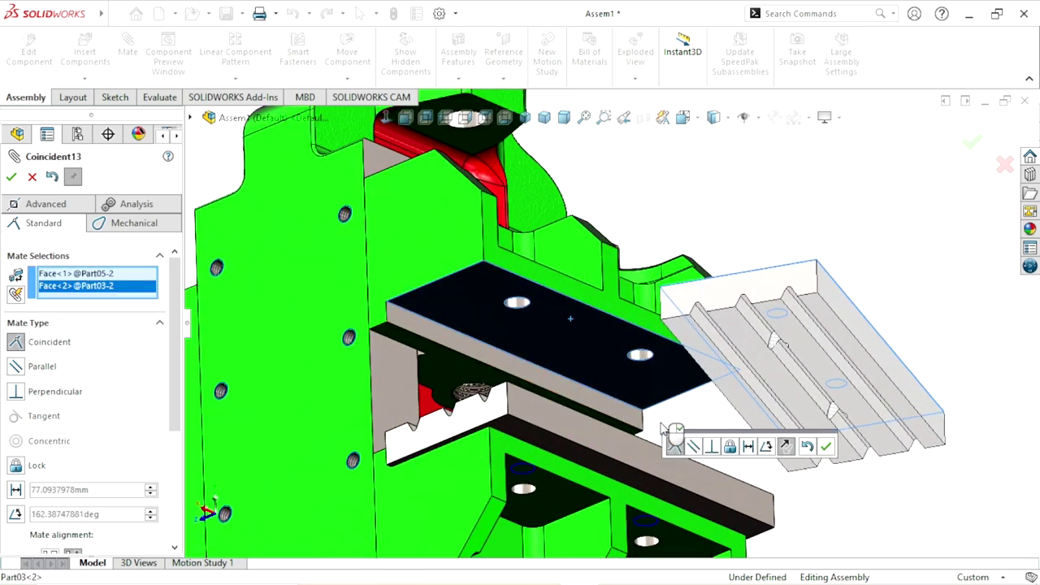
left_click(819, 444)
Align the plate's end face coincident with the green block's side face
key("f")
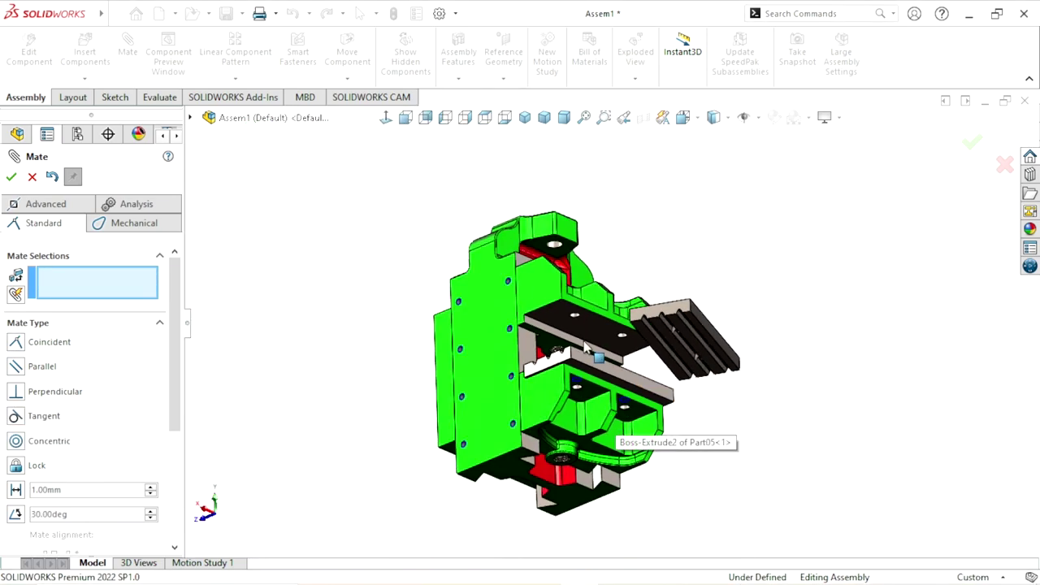
scroll(615, 430, "up", 3)
left_click(603, 358)
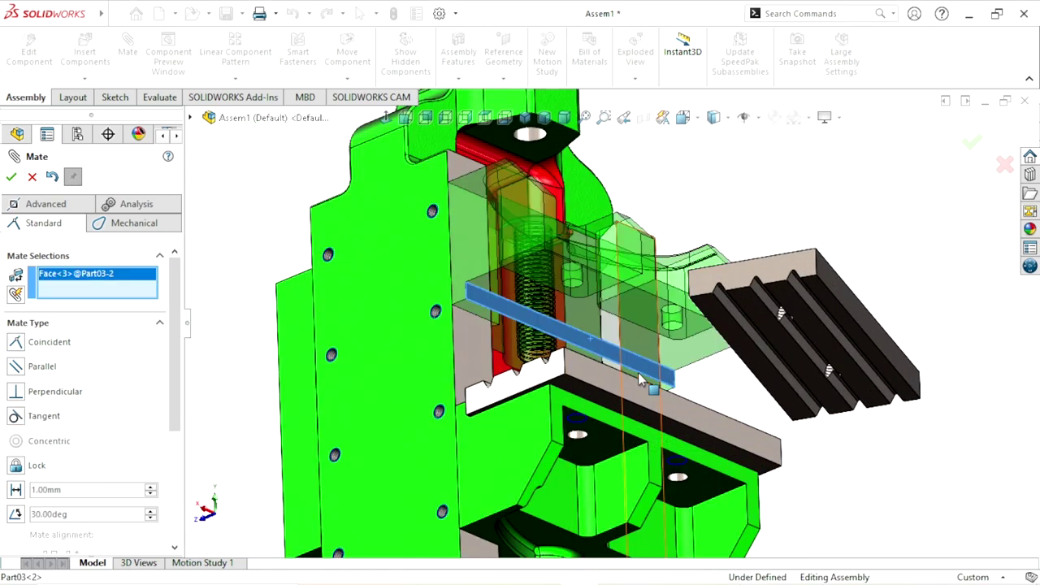
middle_click_drag(602, 356, 786, 318)
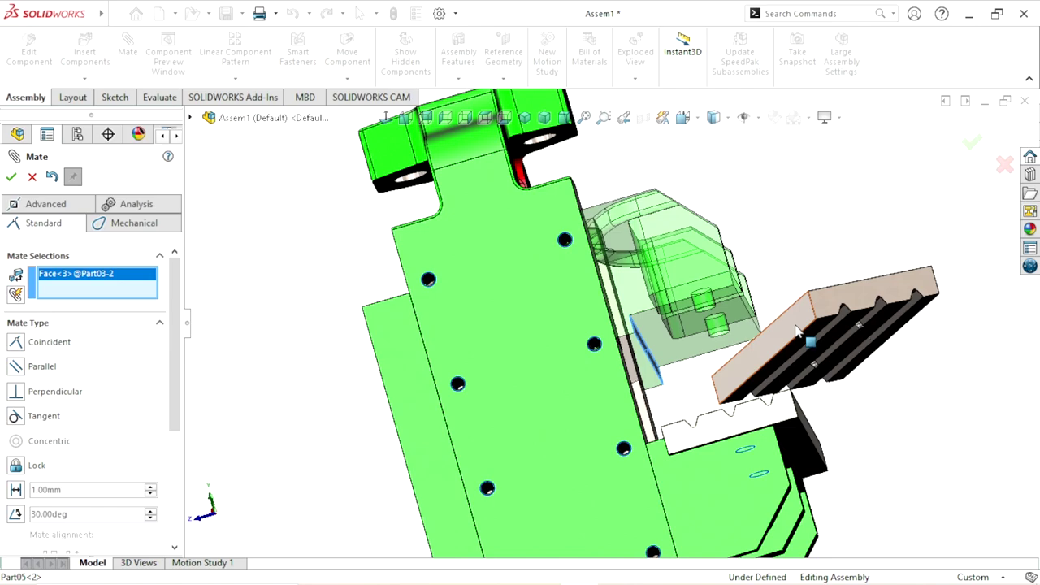
left_click(797, 332)
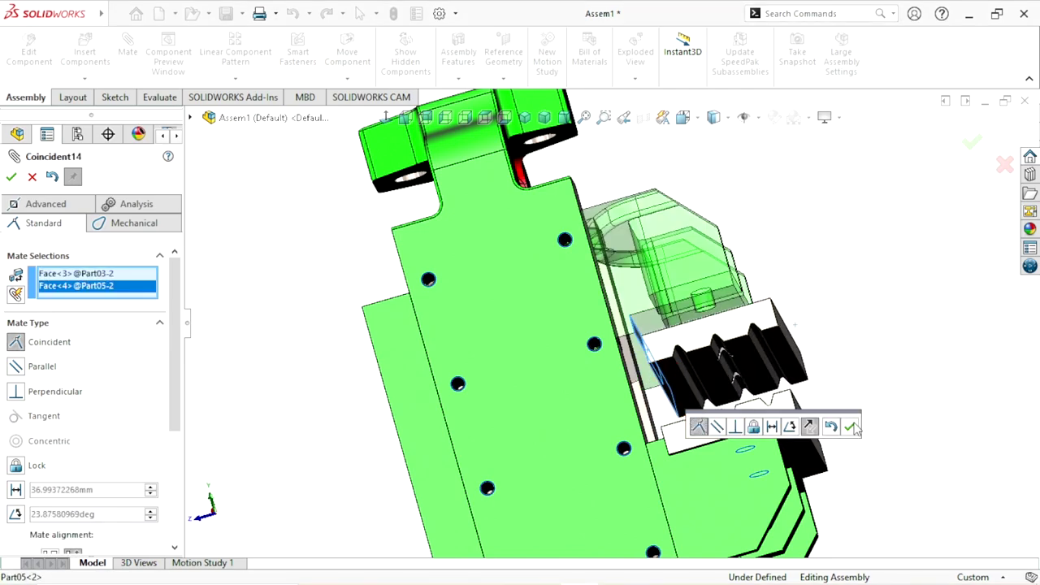
left_click(849, 428)
Make the copied plate's stud edge concentric with the matching hole in the green block
middle_click_drag(849, 430, 705, 343)
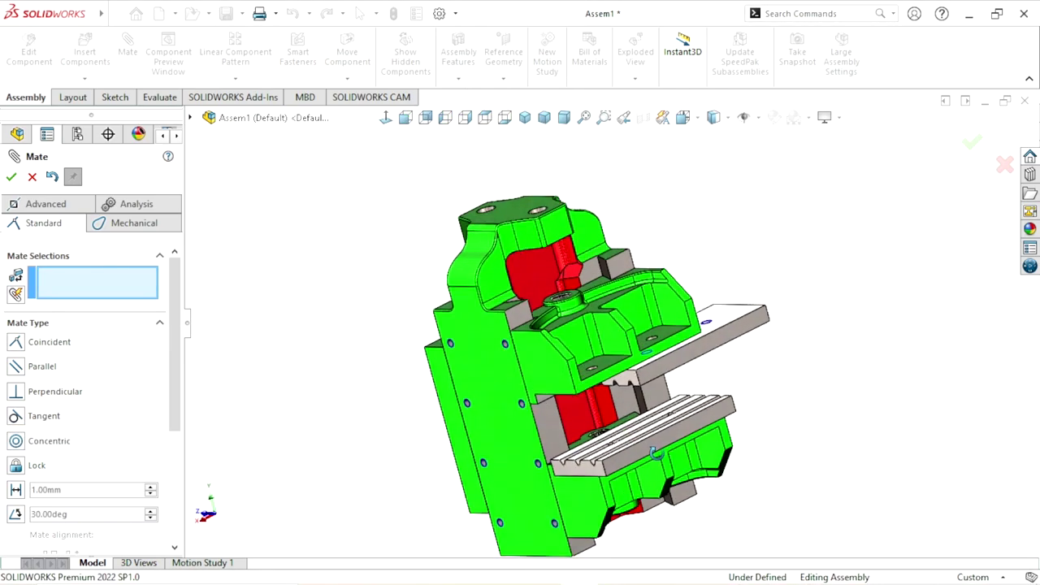
scroll(705, 343, "down", 2)
scroll(700, 342, "down", 5)
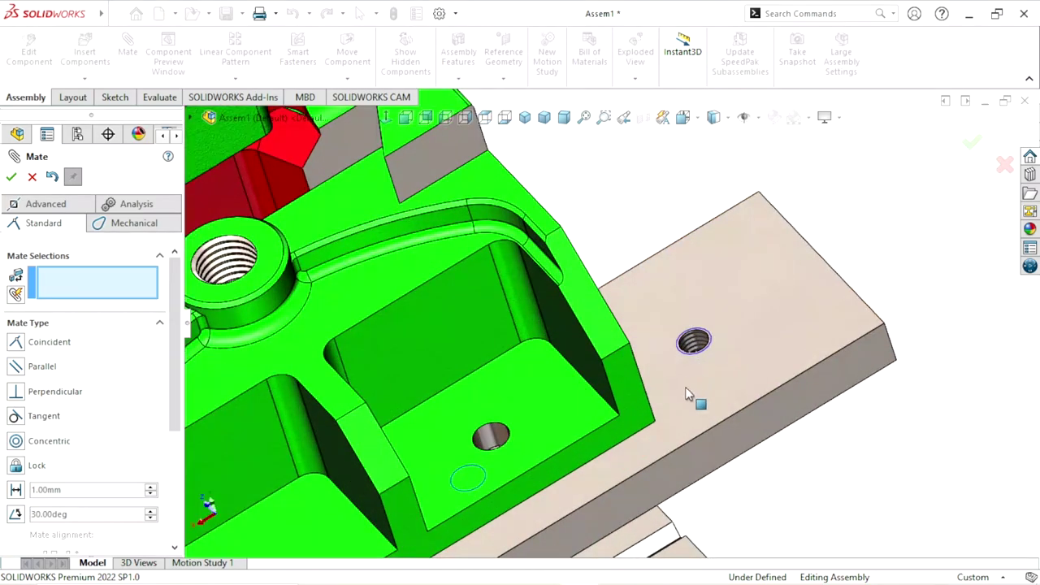
left_click(696, 340)
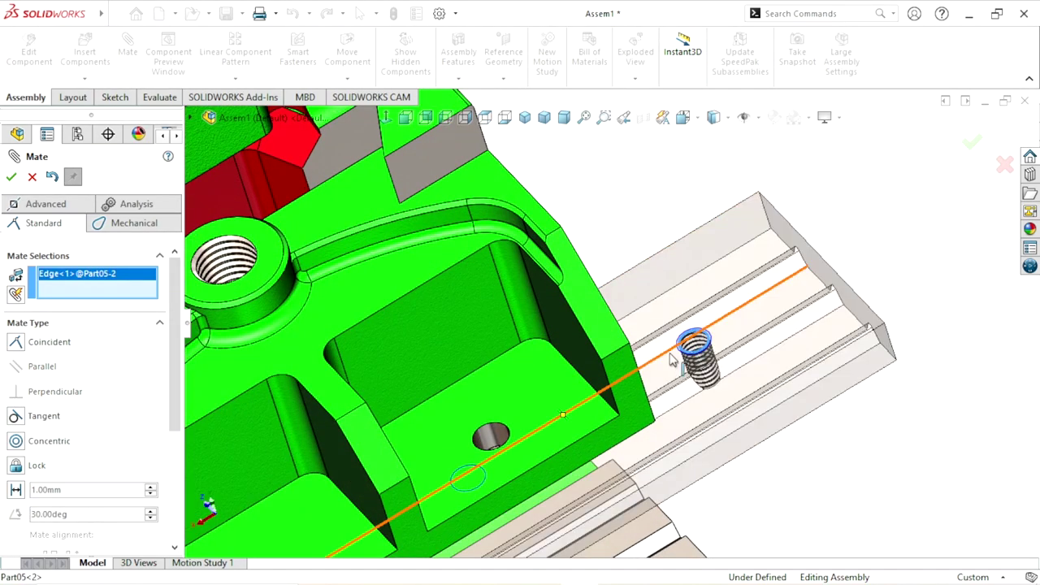
left_click(491, 440)
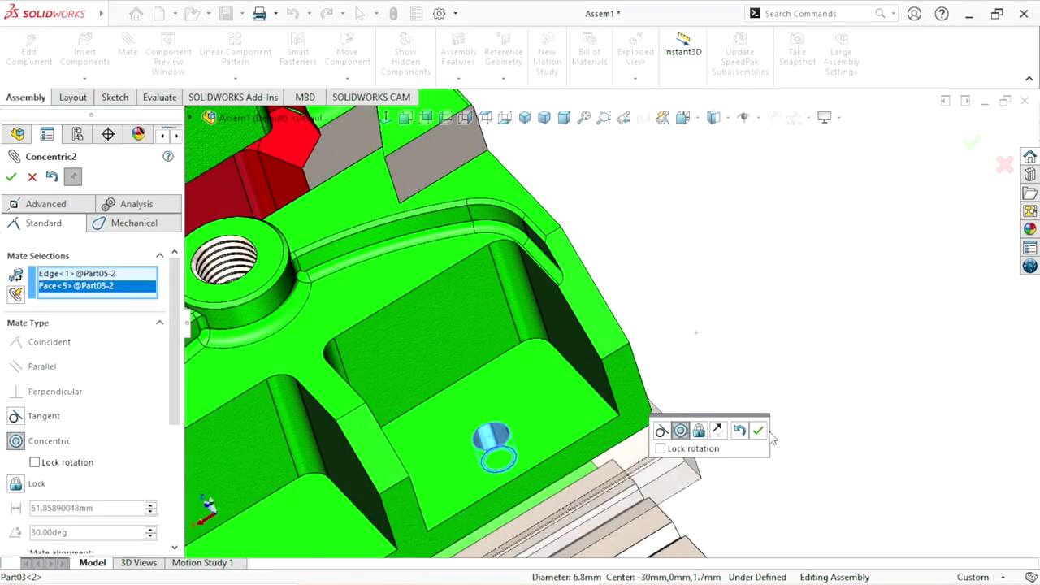
left_click(759, 431)
scroll(439, 423, "up", 5)
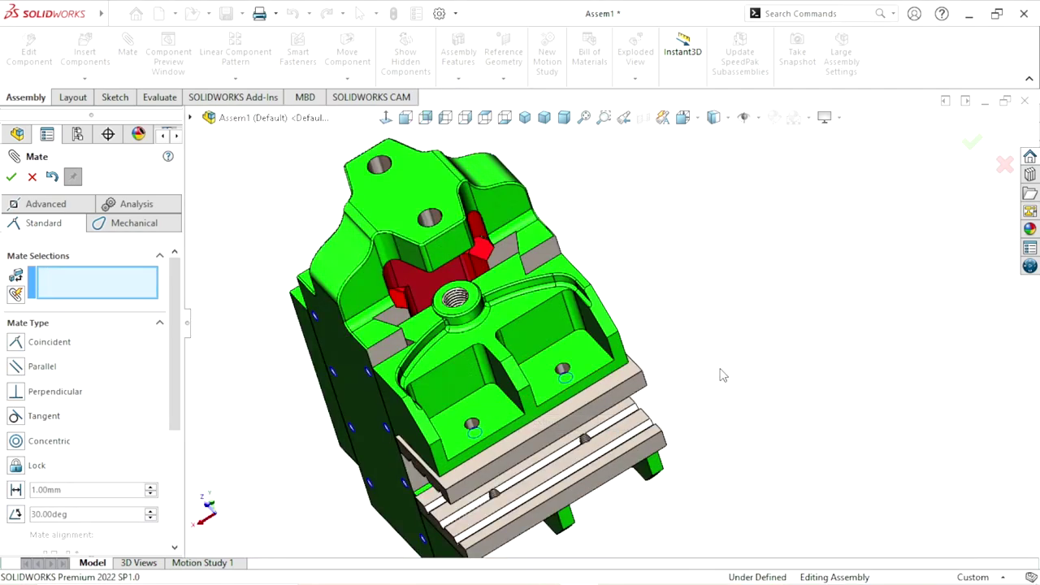
key("Escape")
scroll(505, 388, "up", 3)
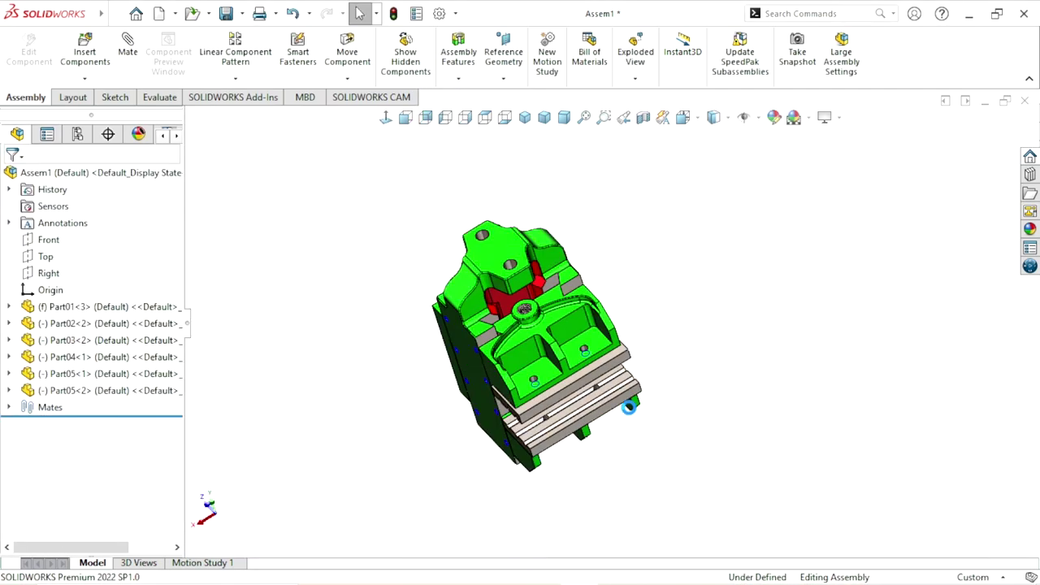
mouse_move(505, 388)
middle_mouse_down()
mouse_move(634, 380)
mouse_move(583, 425)
middle_mouse_up()
scroll(579, 363, "down", 2)
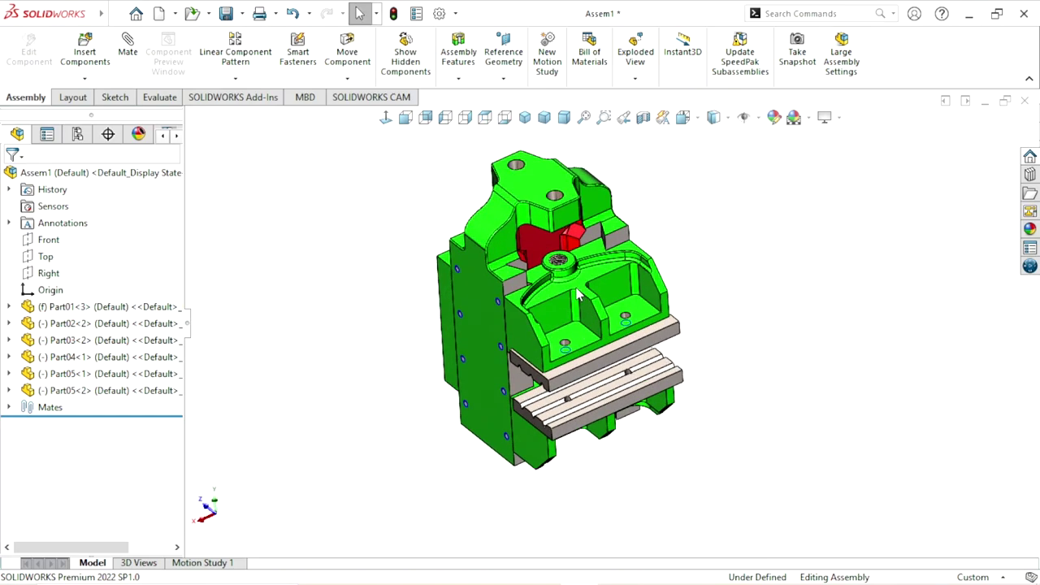
mouse_move(579, 363)
middle_mouse_down()
mouse_move(760, 222)
mouse_move(752, 292)
middle_mouse_up()
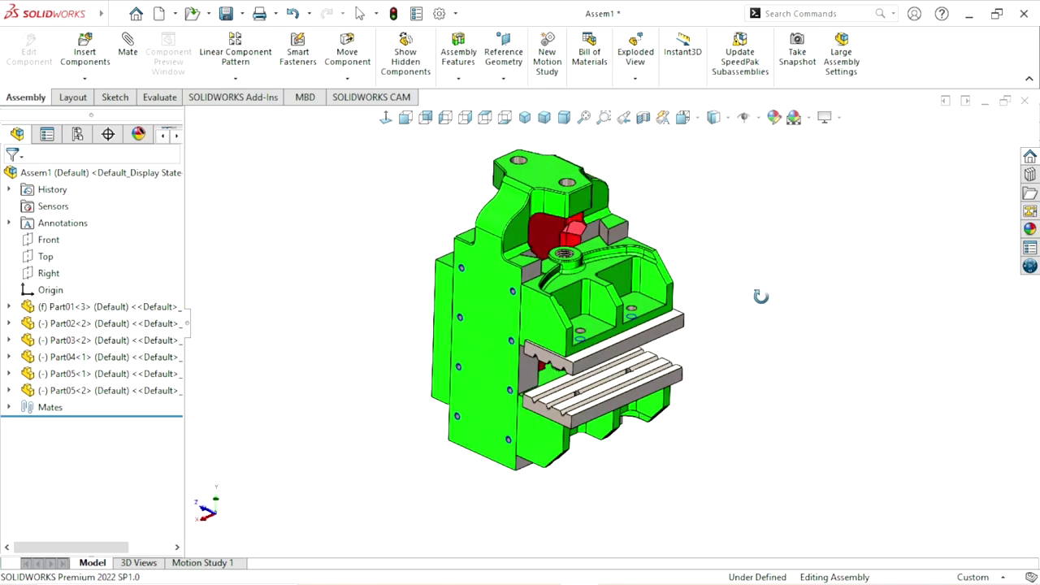
scroll(750, 290, "down", 2)
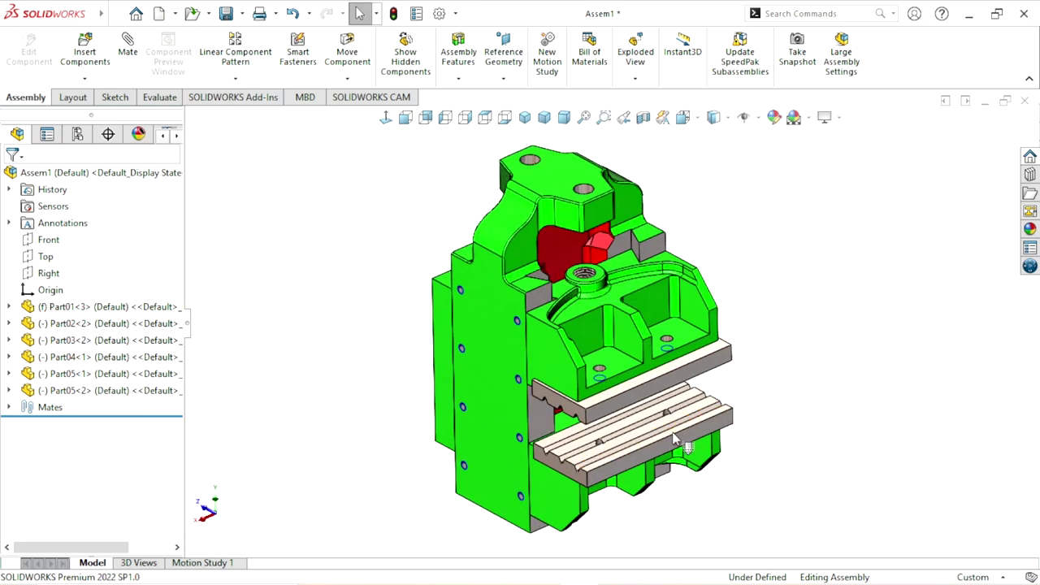
middle_click_drag(650, 341, 609, 355)
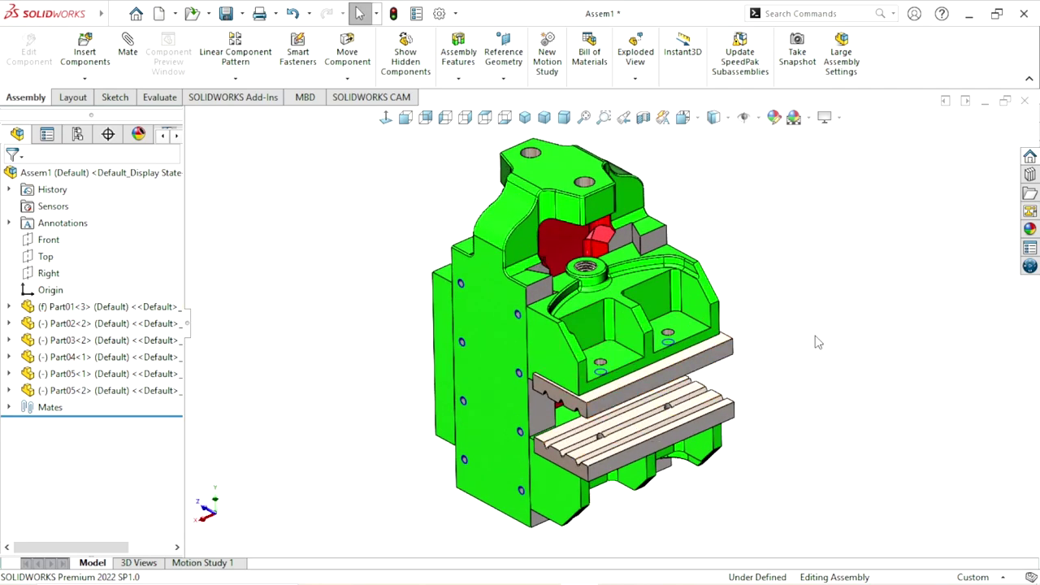
left_click_drag(712, 404, 699, 411)
scroll(735, 422, "up", 2)
scroll(692, 282, "down", 2)
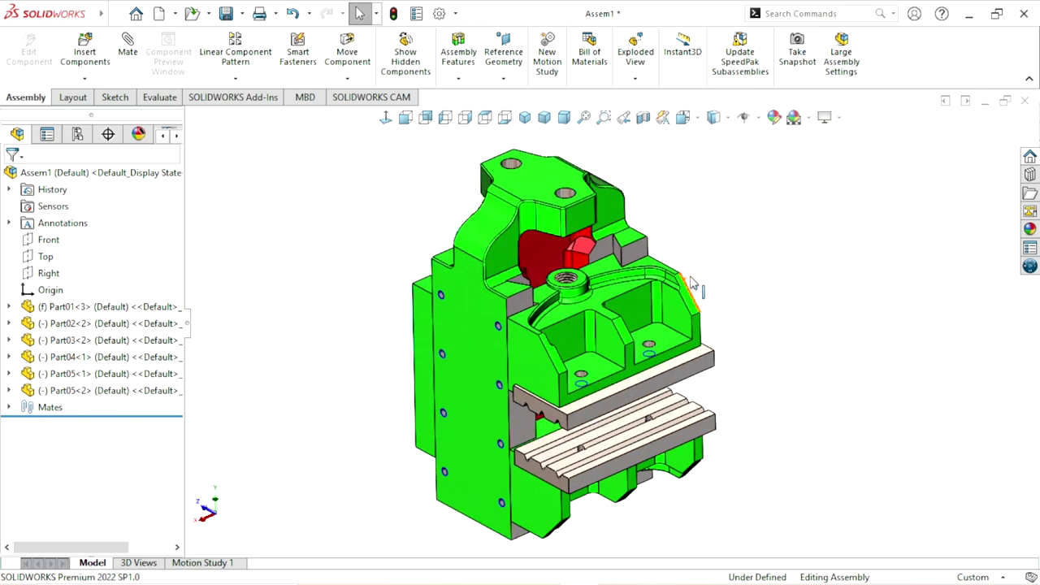
Insert Part06 and place the red bracket to the left of the green frame
left_click(87, 65)
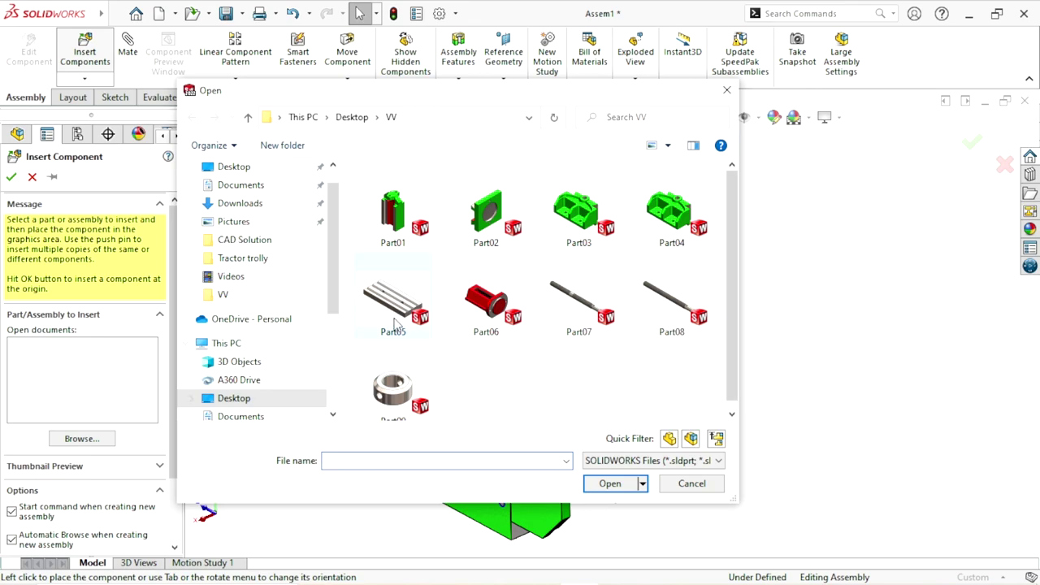
left_click(500, 320)
left_click(609, 483)
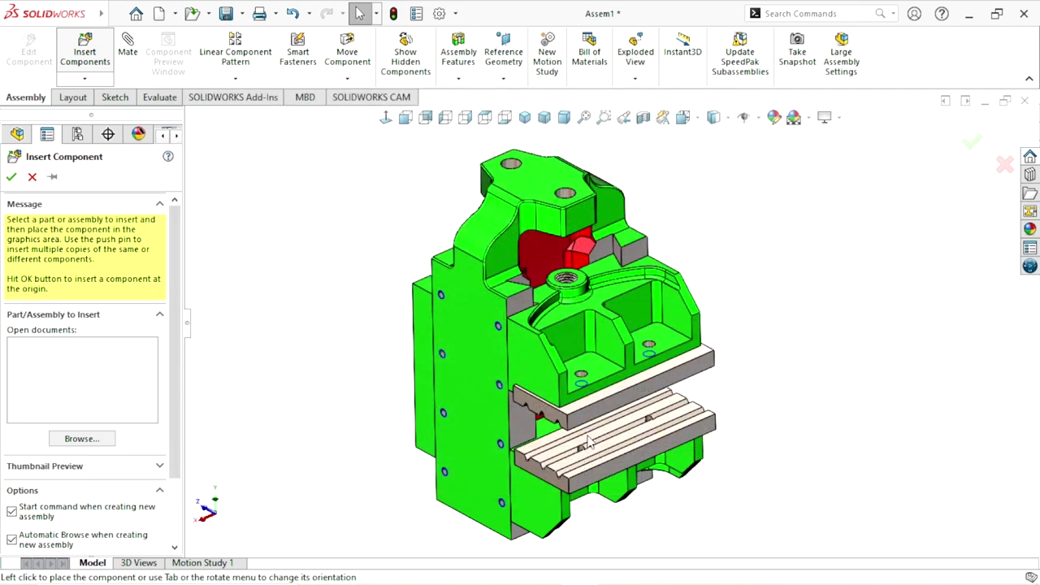
mouse_move(629, 399)
middle_mouse_down()
mouse_move(666, 307)
mouse_move(615, 425)
mouse_move(682, 332)
mouse_move(638, 372)
mouse_move(648, 391)
middle_mouse_up()
left_click(486, 418)
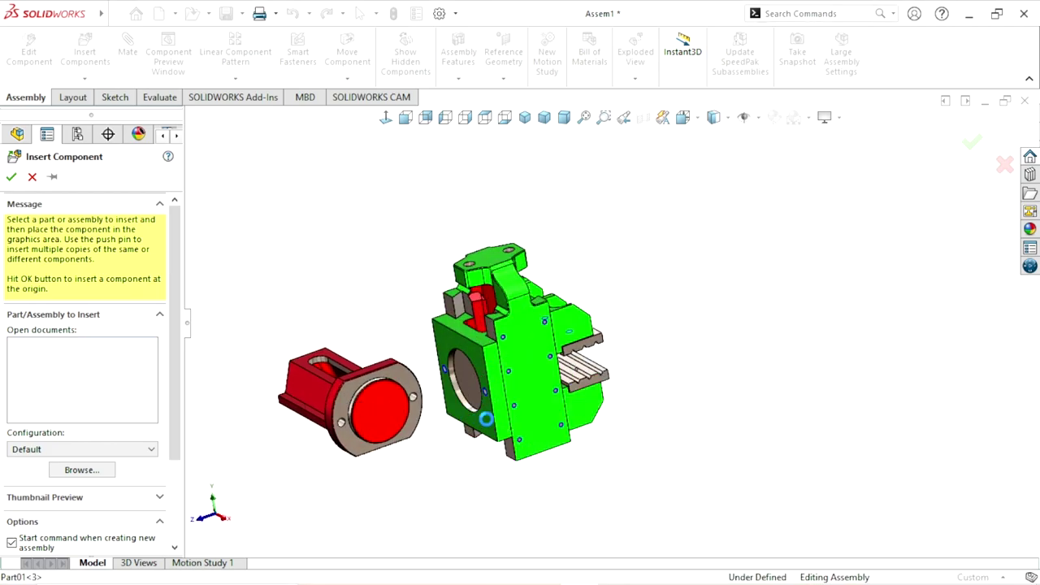
scroll(479, 419, "down", 1)
scroll(474, 407, "down", 1)
scroll(529, 376, "down", 1)
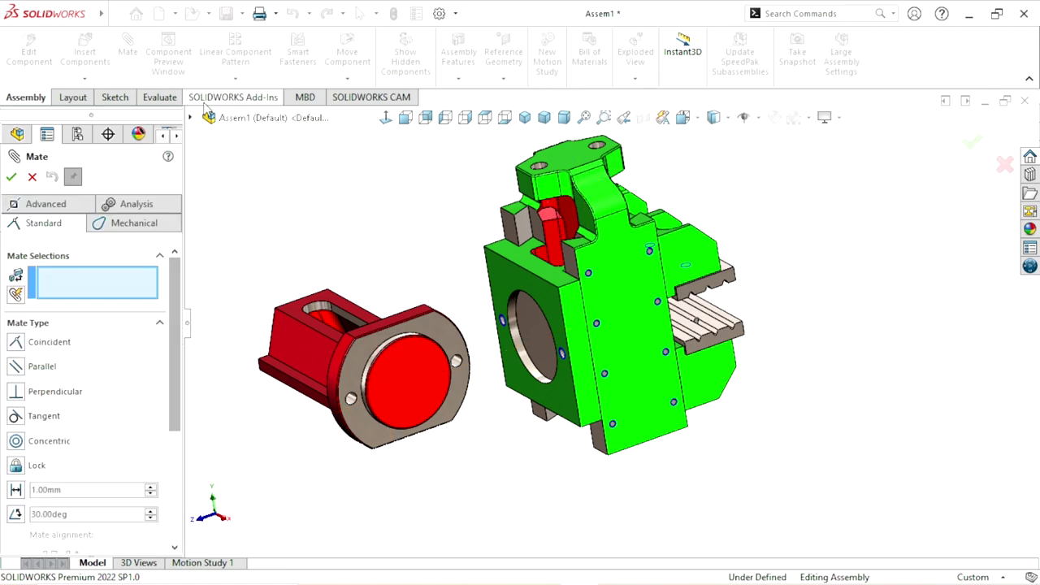
Mate Part06's Front Plane coincident with Part02's Top Plane, flipping the alignment
left_click(191, 118)
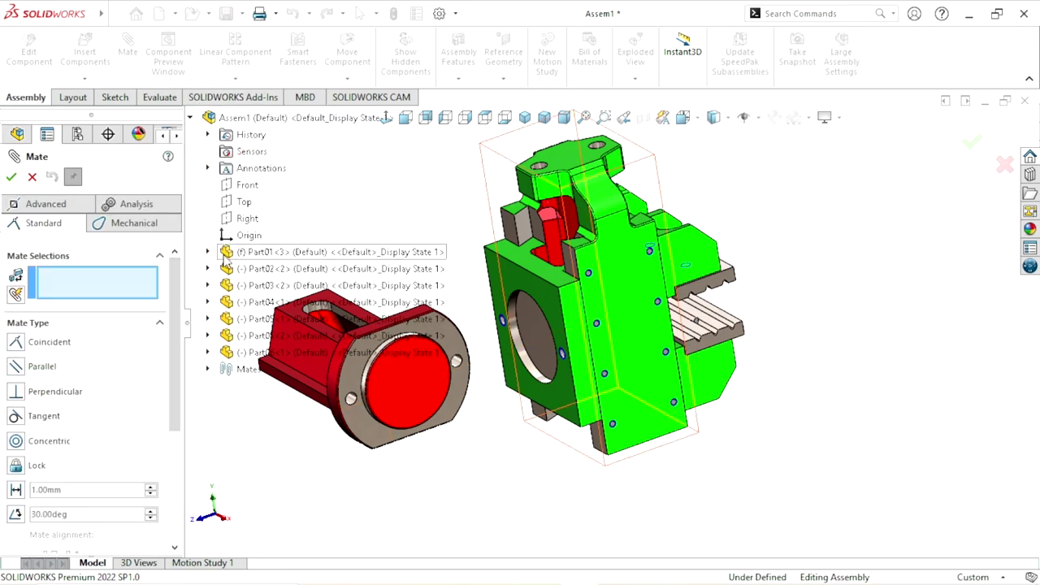
left_click(235, 253)
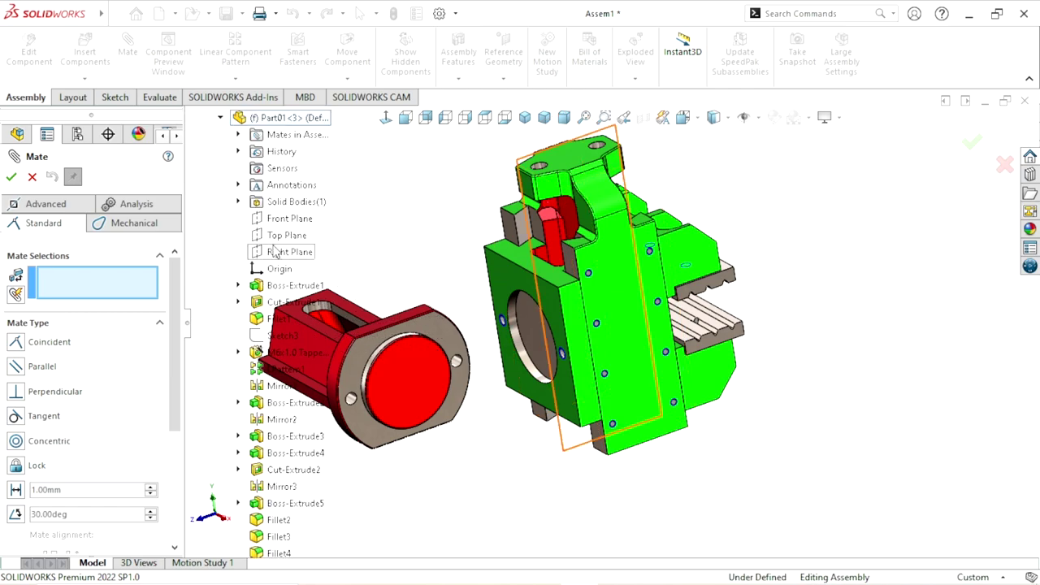
left_click(220, 119)
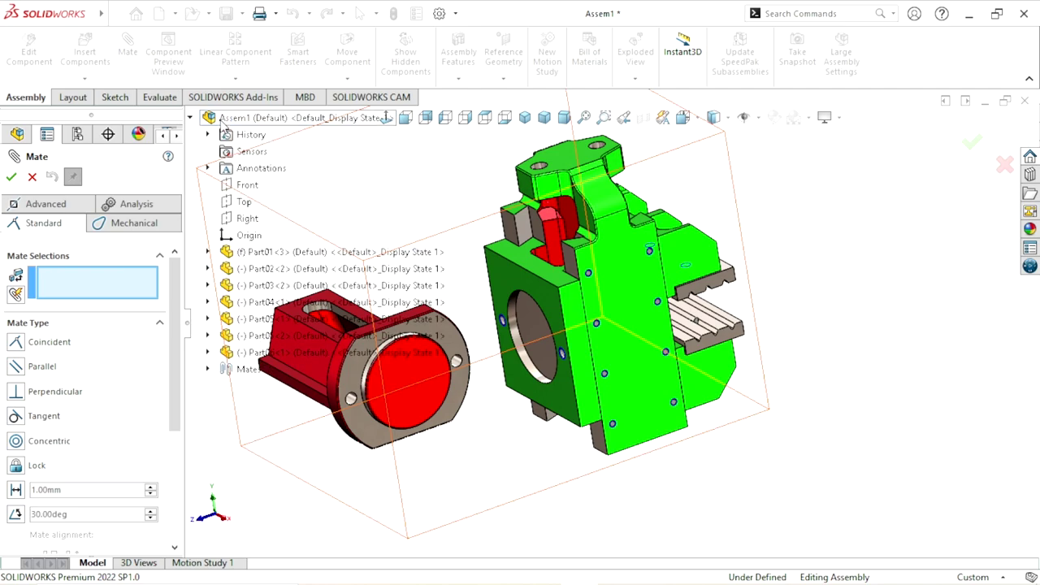
left_click(216, 358)
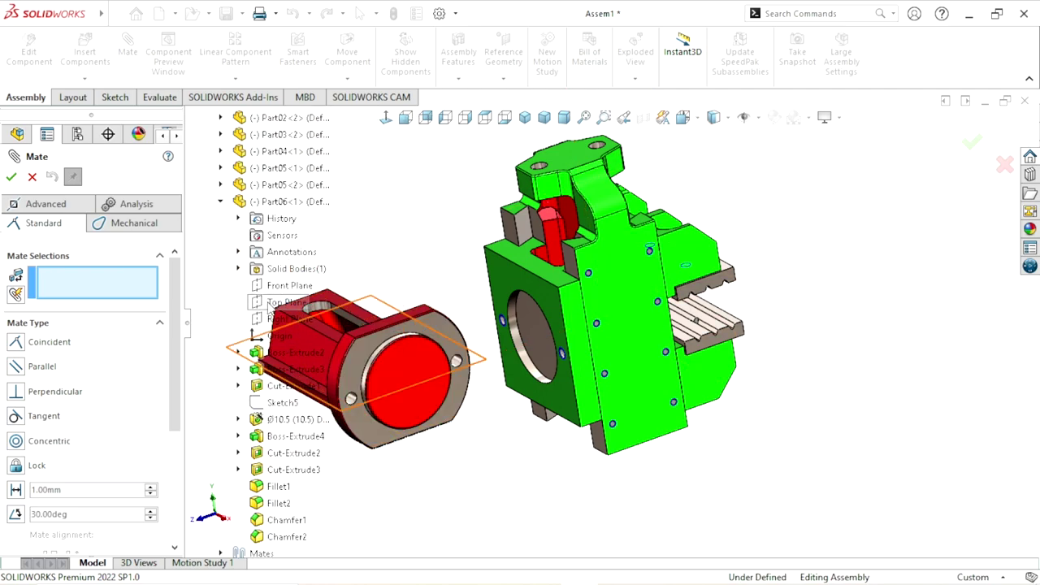
left_click(270, 292)
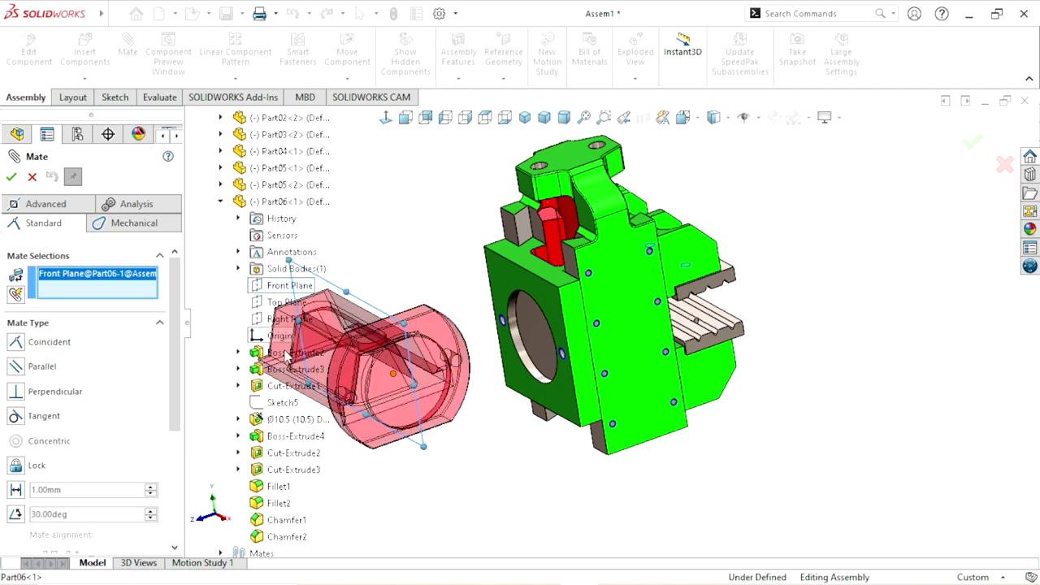
left_click(221, 202)
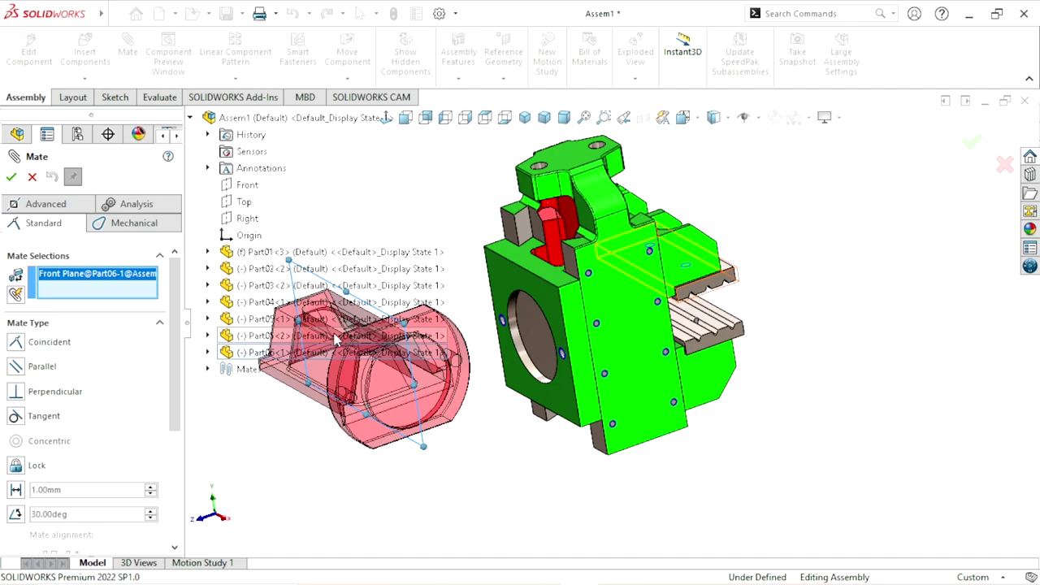
left_click(207, 269)
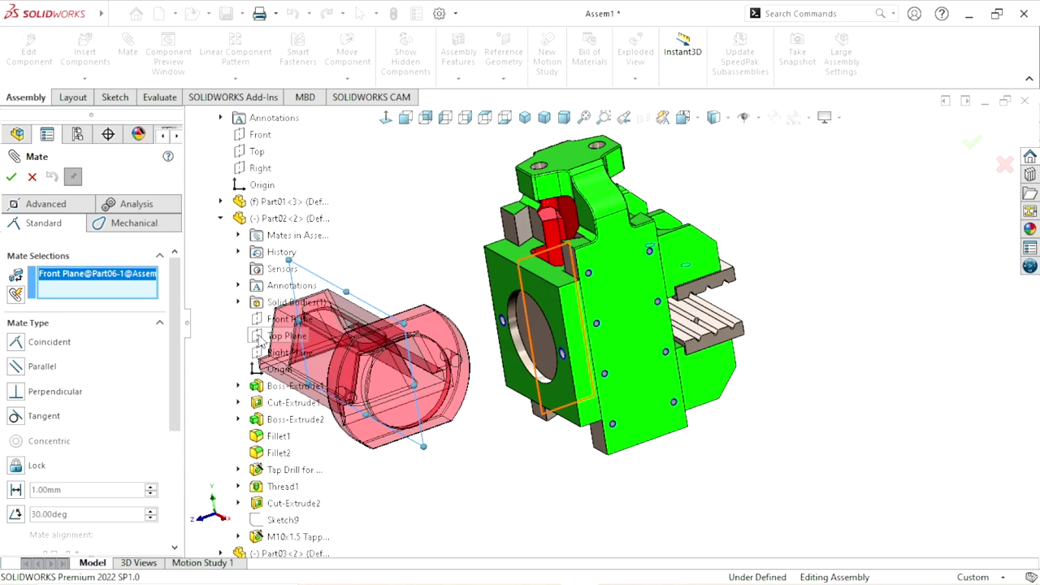
left_click(261, 346)
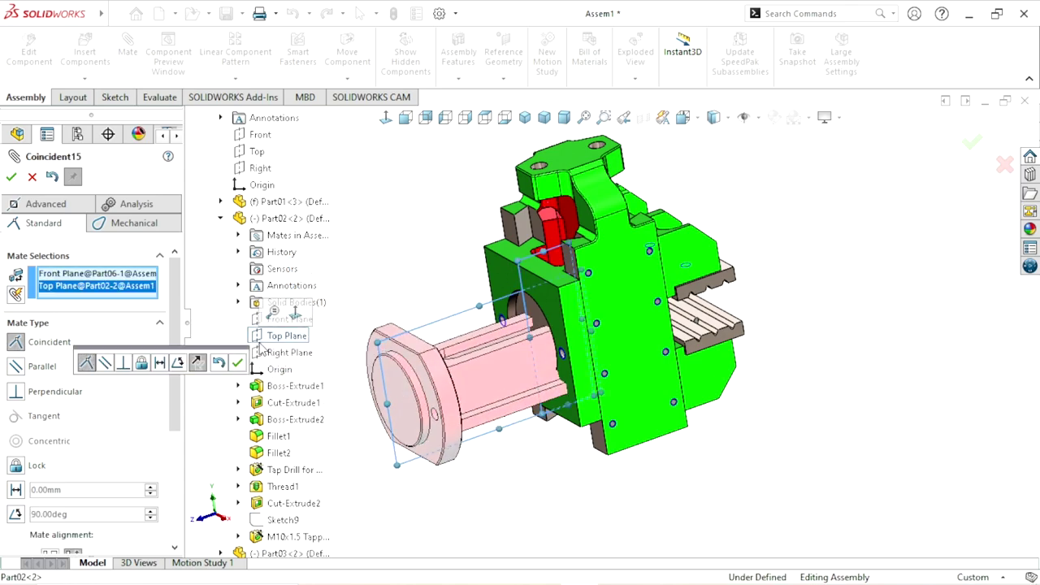
left_click(204, 366)
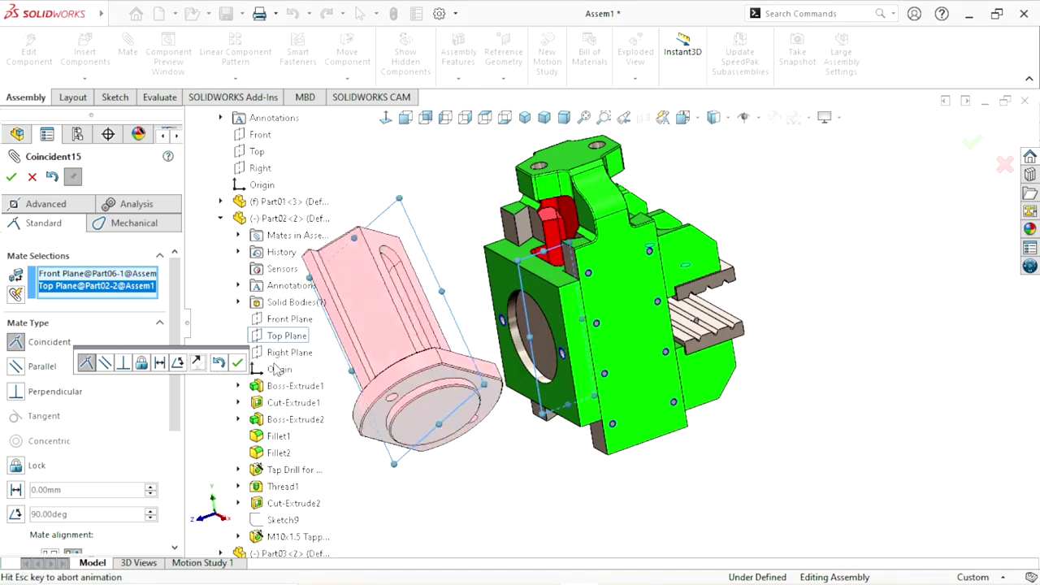
left_click(238, 363)
Make the red flange concentric with the green block's 80 mm bore, flipped to face it
scroll(528, 394, "up", 1)
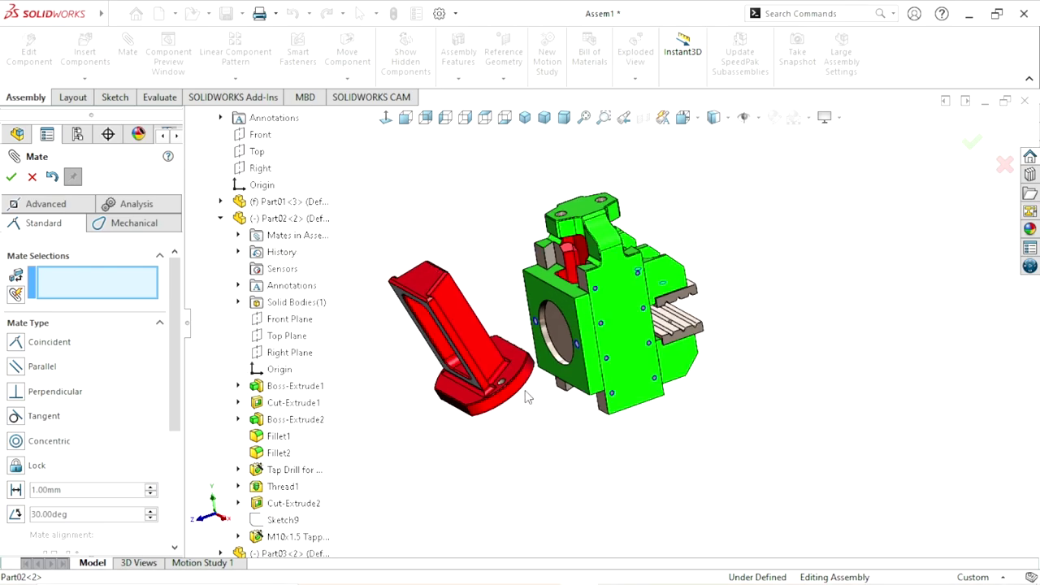
scroll(536, 373, "down", 1)
middle_click_drag(579, 342, 566, 400)
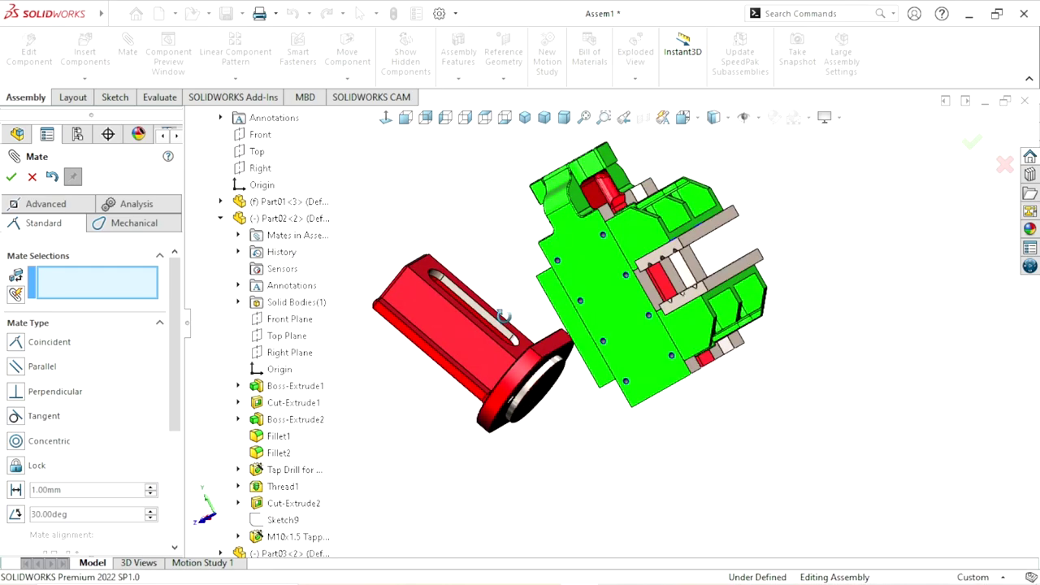
scroll(567, 399, "down", 2)
scroll(557, 372, "down", 2)
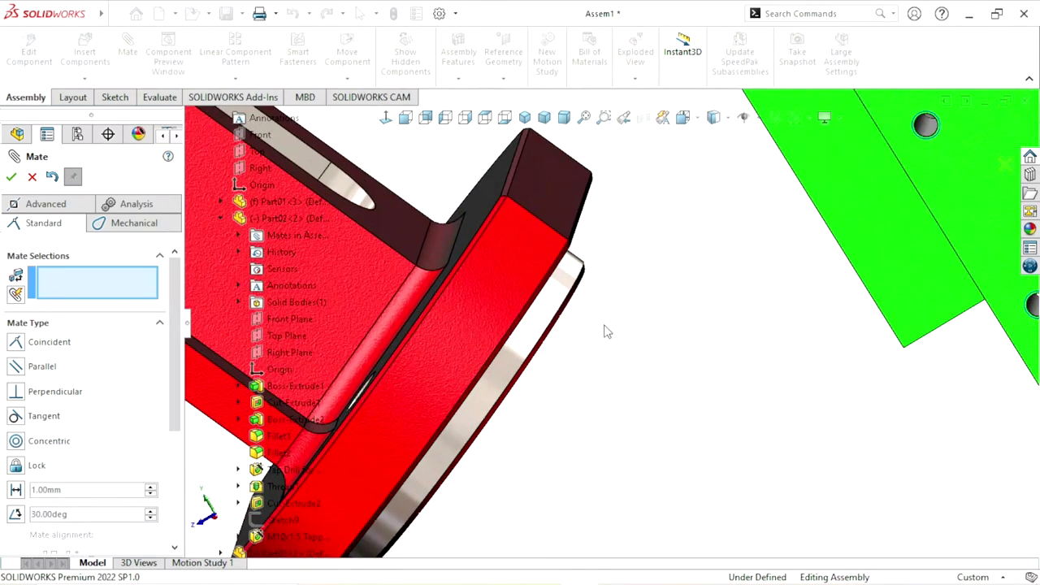
left_click(559, 302)
scroll(634, 355, "up", 3)
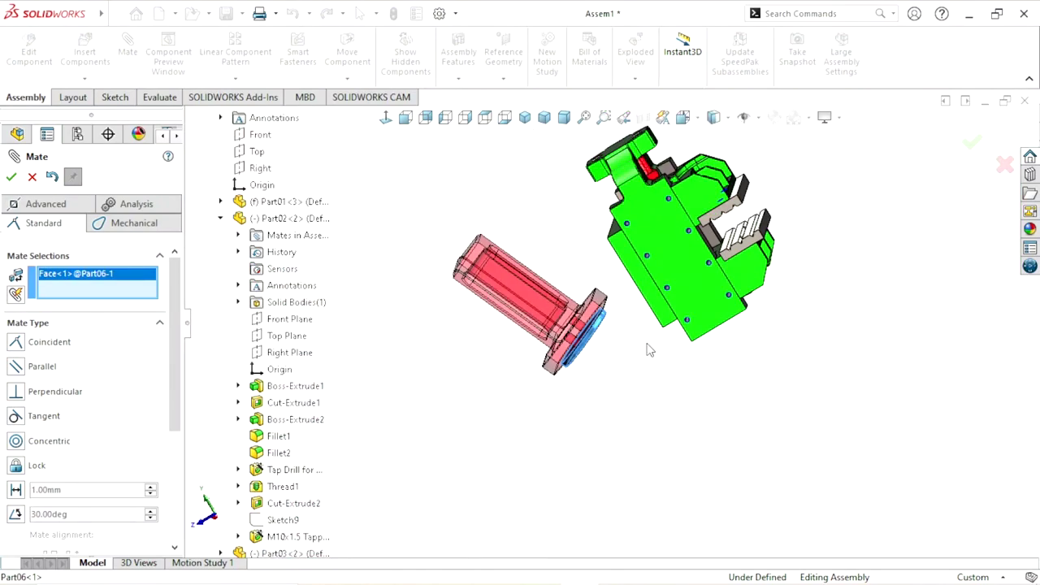
mouse_move(645, 349)
middle_mouse_down()
mouse_move(720, 319)
mouse_move(617, 278)
middle_mouse_up()
scroll(617, 278, "down", 4)
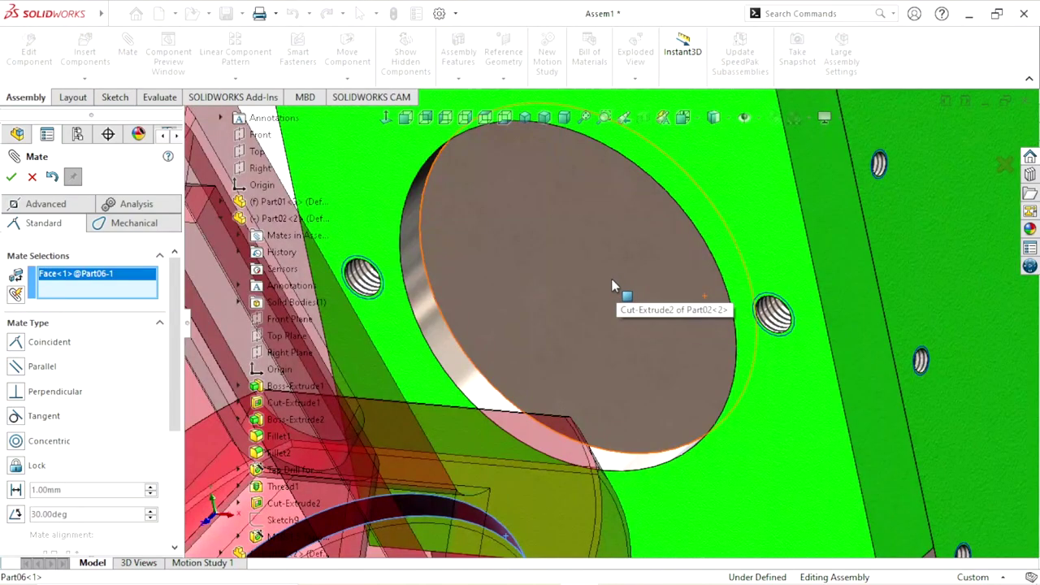
left_click(437, 311)
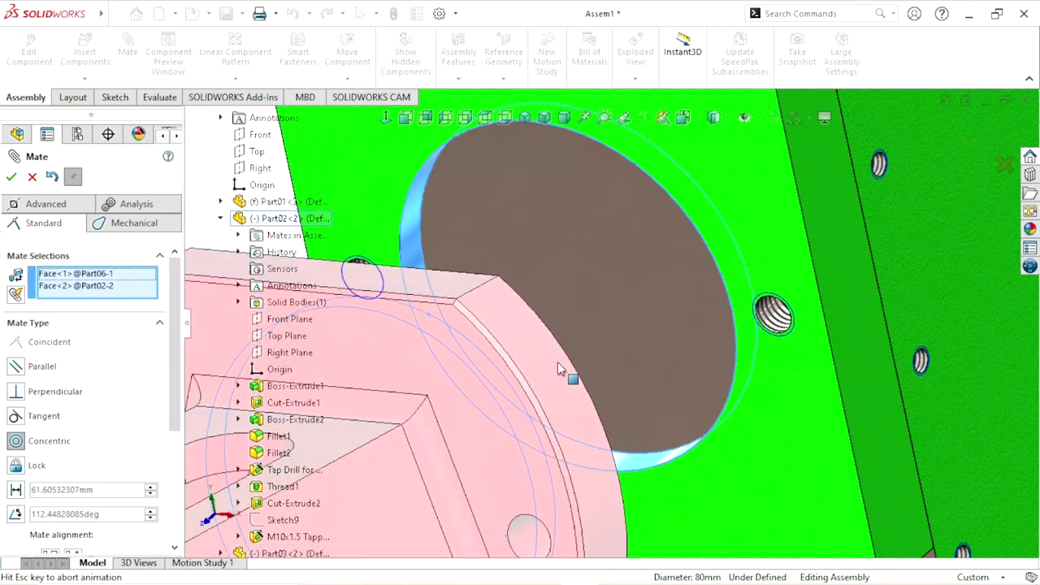
left_click(707, 388)
left_click(747, 388)
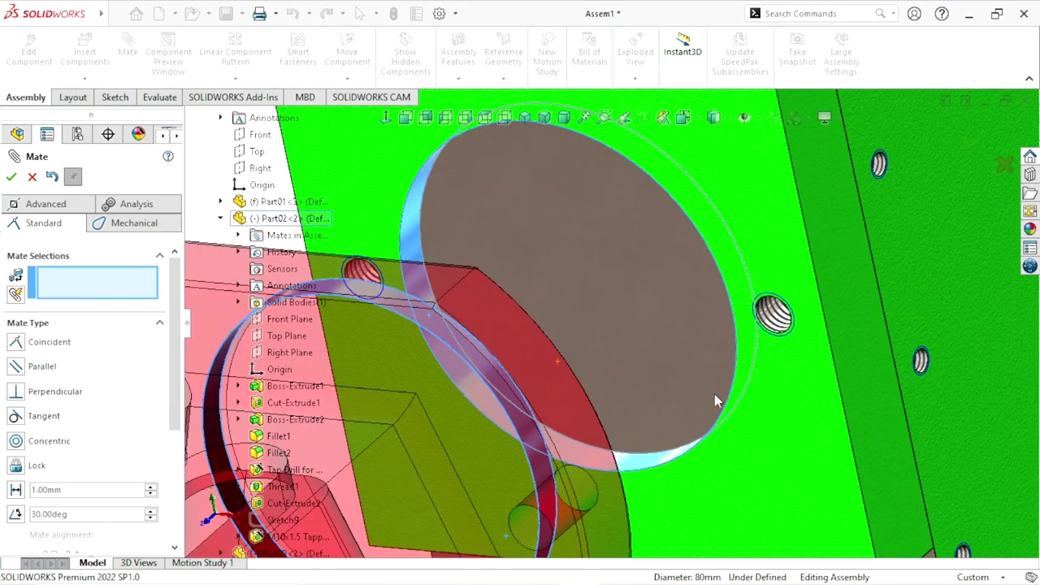
Collapse Part02 and the assembly parts list, then reorient the view of the bore side
scroll(556, 406, "up", 5)
scroll(639, 341, "down", 2)
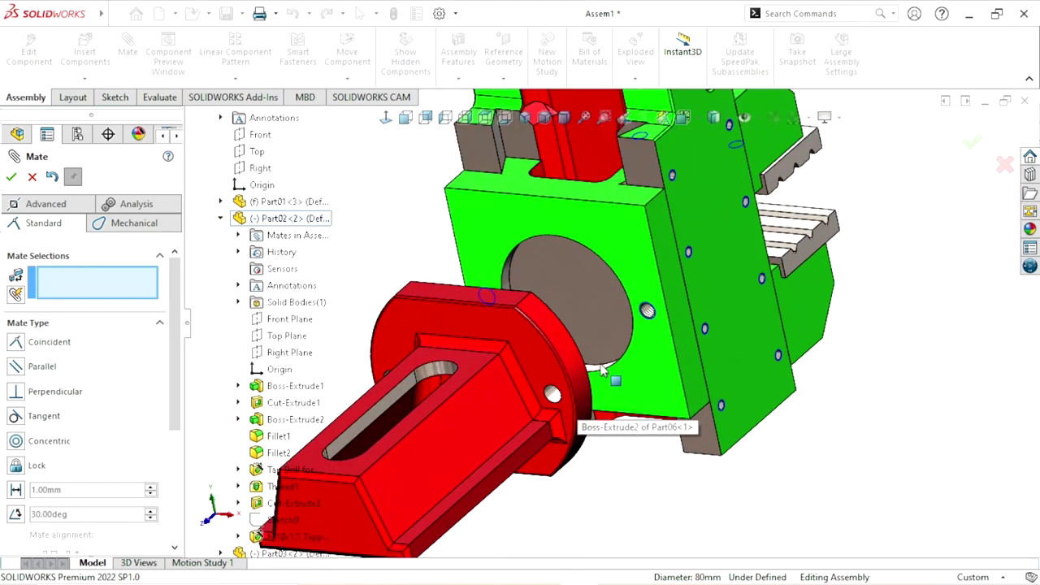
scroll(618, 348, "down", 2)
mouse_move(616, 398)
middle_mouse_down()
mouse_move(571, 413)
mouse_move(529, 457)
mouse_move(241, 168)
middle_mouse_up()
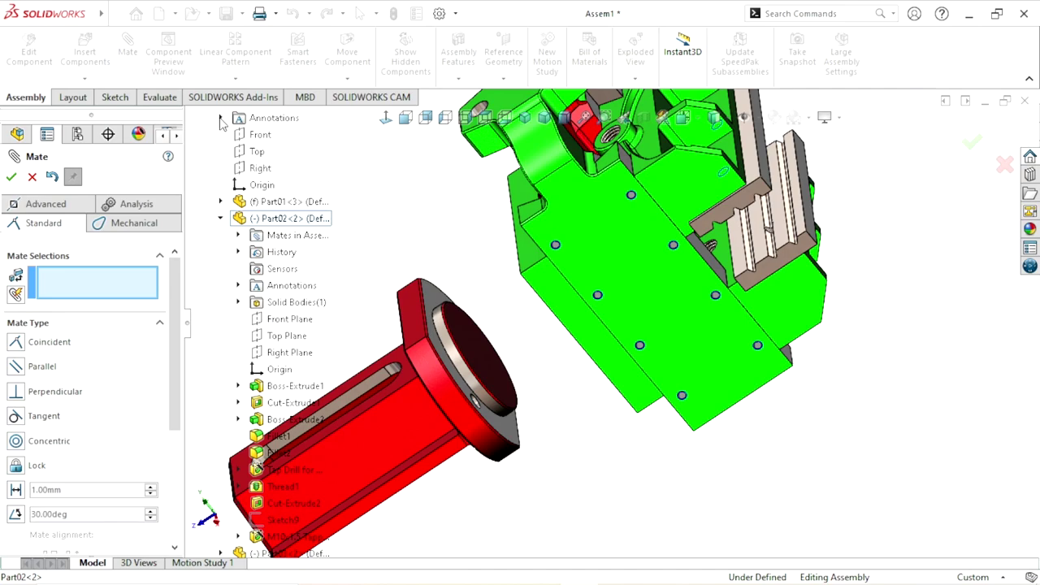
left_click(220, 219)
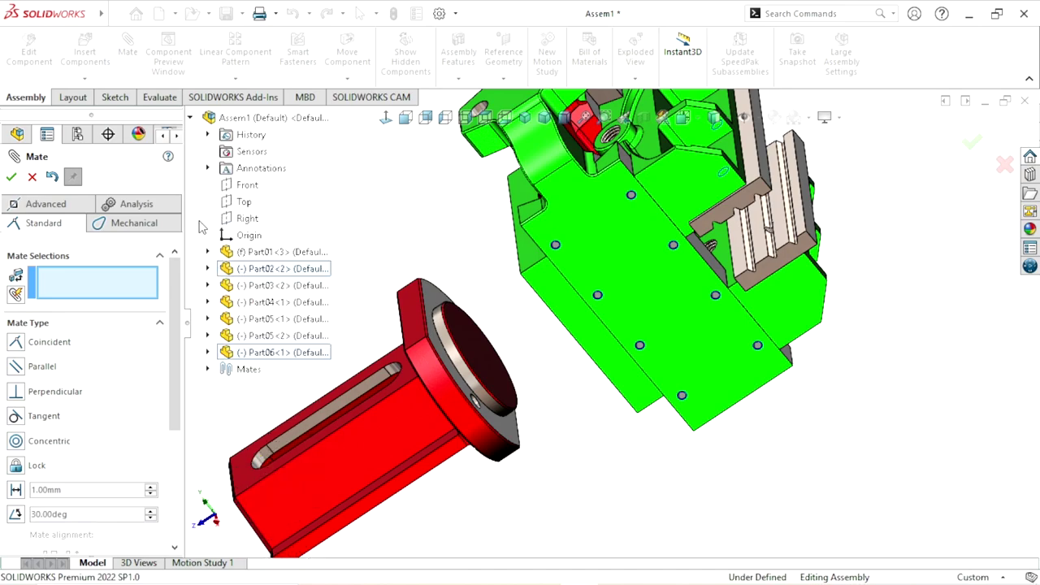
left_click(192, 118)
scroll(593, 341, "up", 3)
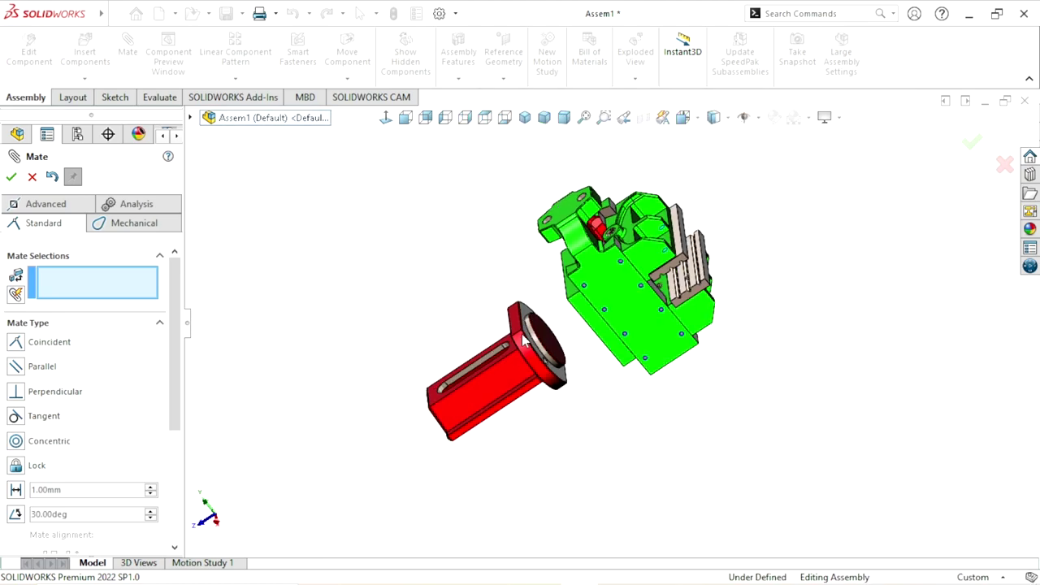
scroll(596, 345, "down", 2)
middle_click_drag(596, 345, 571, 358)
scroll(572, 358, "down", 5)
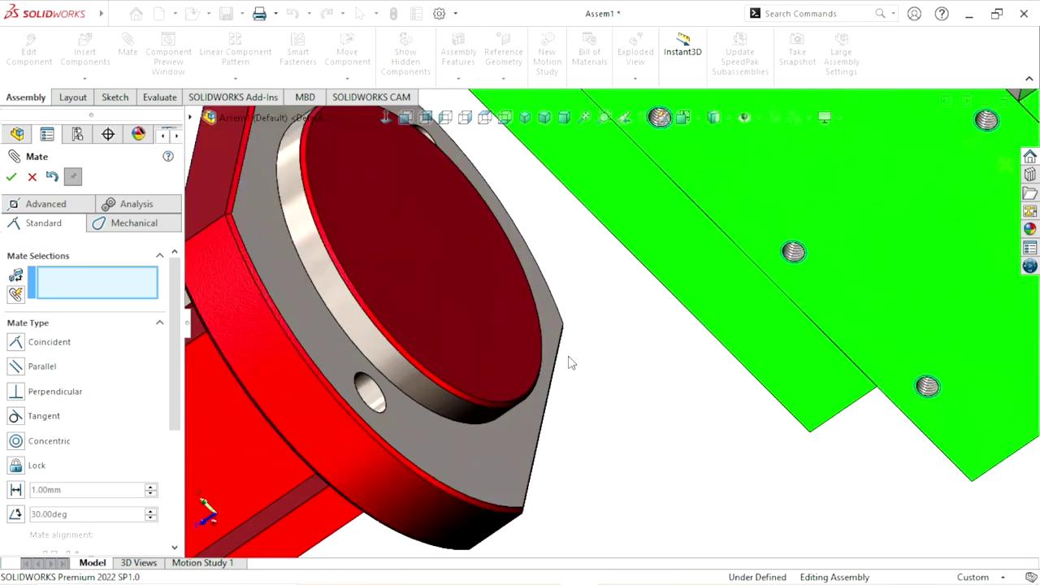
Mate the red flange's face coincident with the green block's face
left_click(302, 313)
scroll(494, 358, "up", 3)
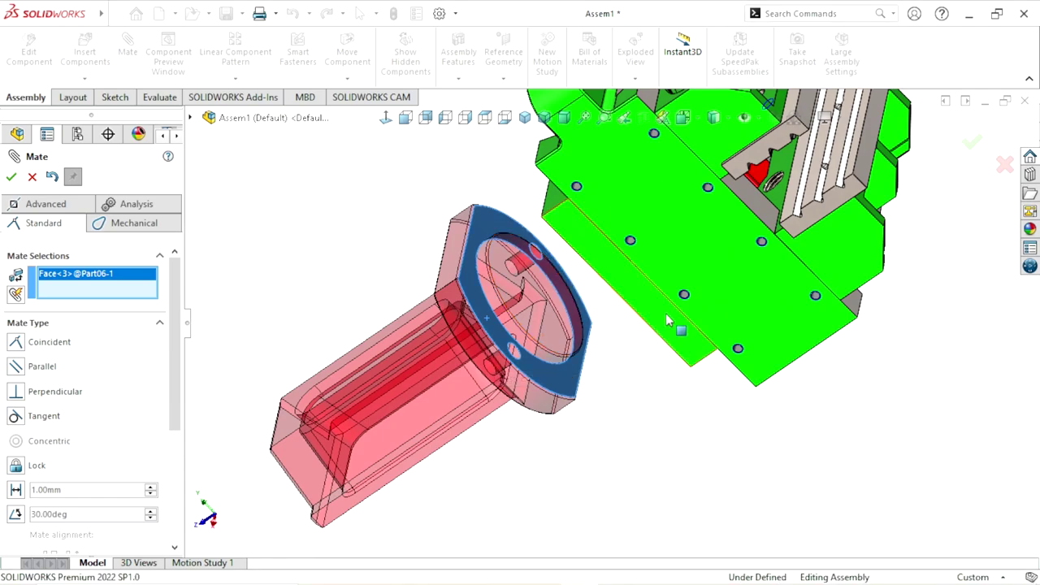
middle_click_drag(569, 344, 691, 323)
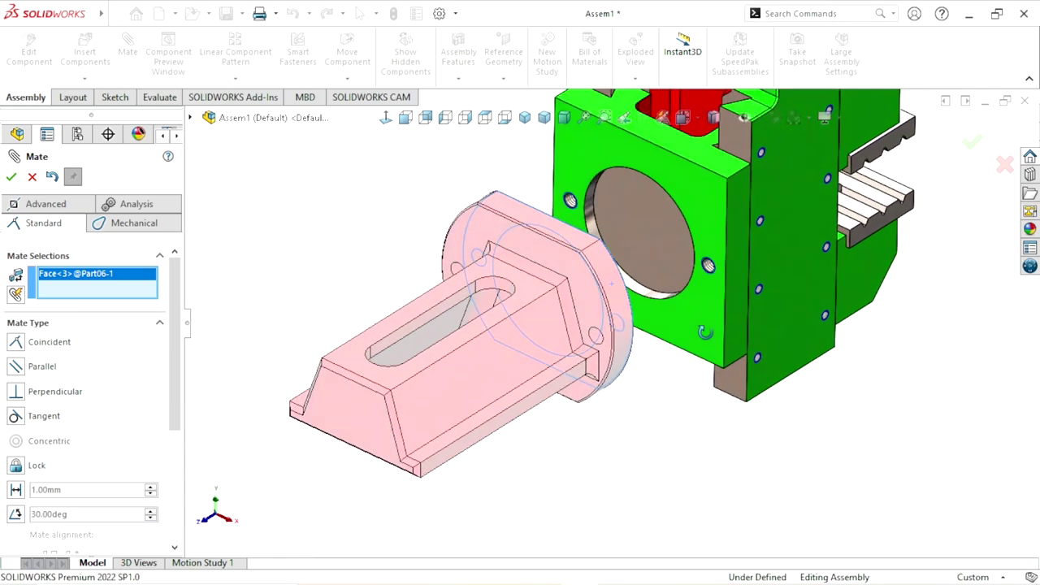
left_click(703, 316)
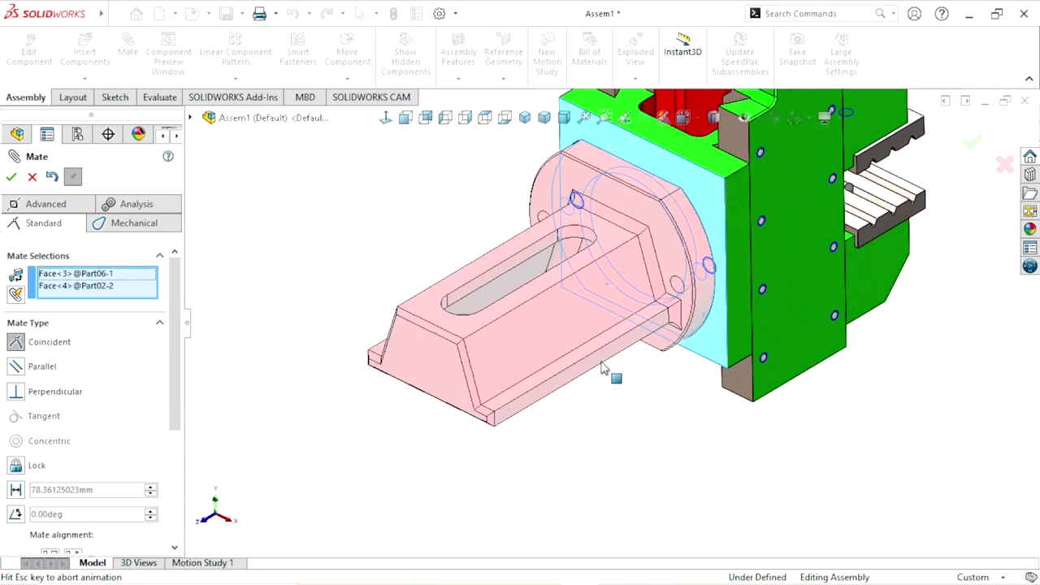
left_click(773, 387)
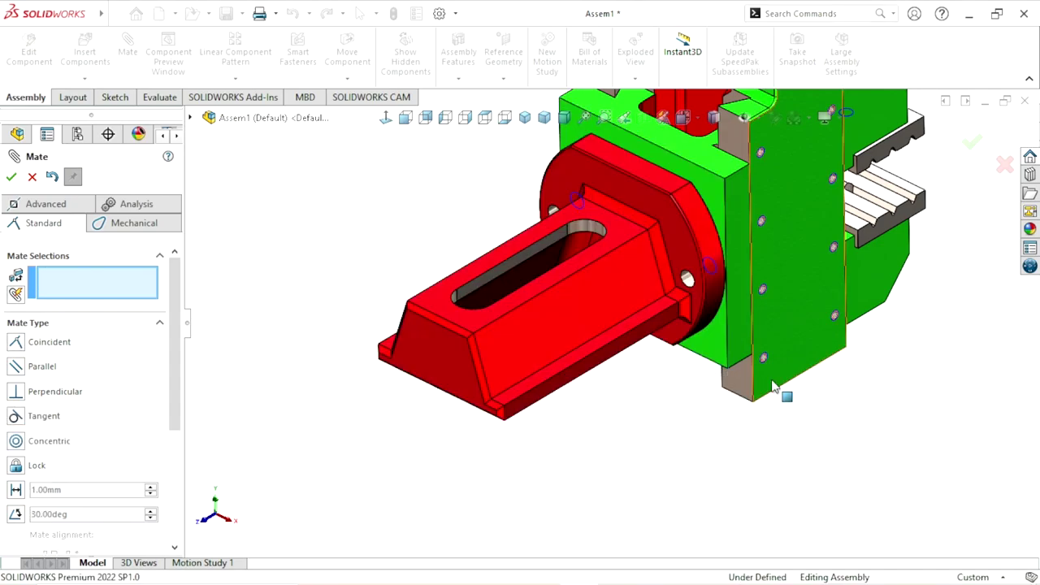
Make the flange's Ø10.5 bolt hole concentric with the block's threaded hole, then finish mating
mouse_move(773, 387)
middle_mouse_down()
mouse_move(715, 310)
mouse_move(619, 356)
mouse_move(673, 290)
mouse_move(596, 398)
mouse_move(729, 265)
middle_mouse_up()
scroll(597, 398, "up", 3)
scroll(631, 344, "down", 2)
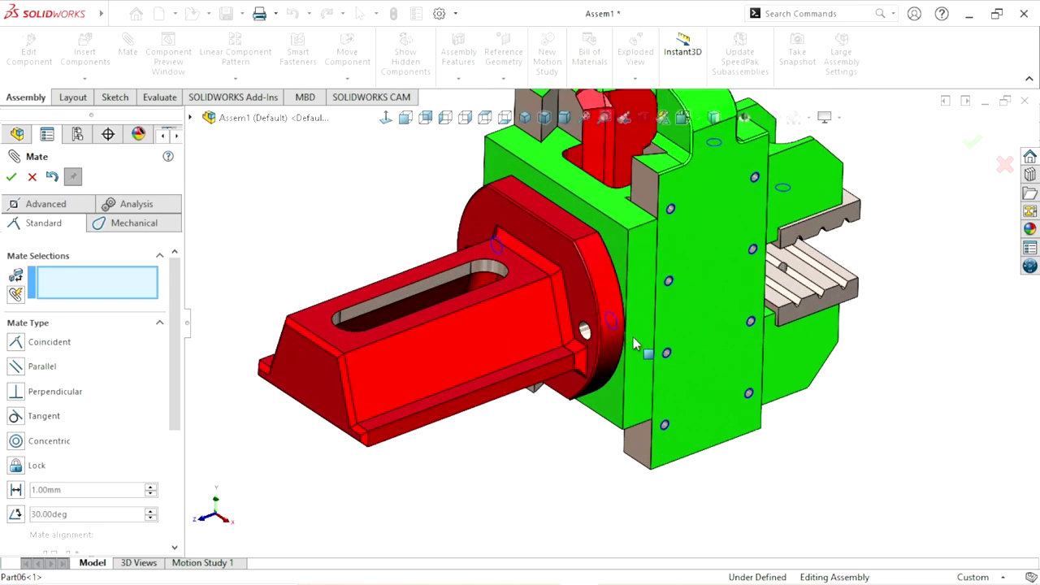
scroll(610, 329, "down", 3)
scroll(592, 331, "down", 3)
scroll(603, 315, "down", 2)
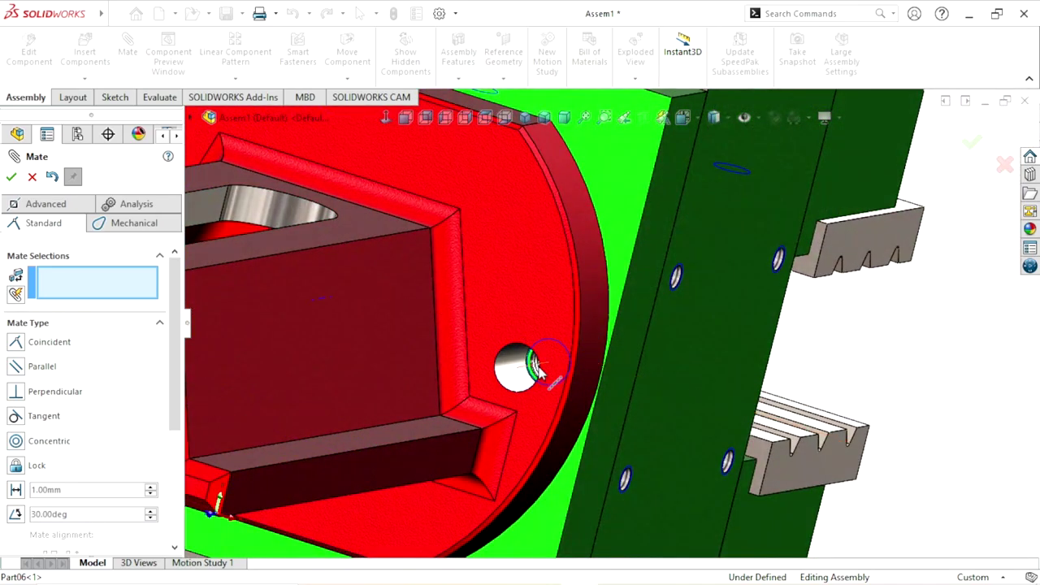
scroll(515, 378, "down", 2)
scroll(517, 380, "down", 2)
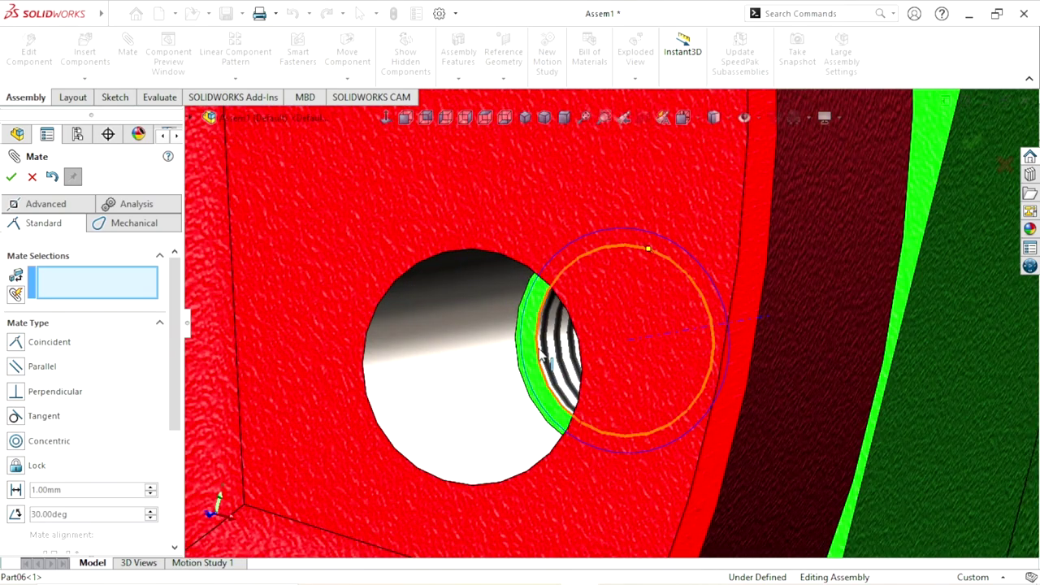
left_click(543, 349)
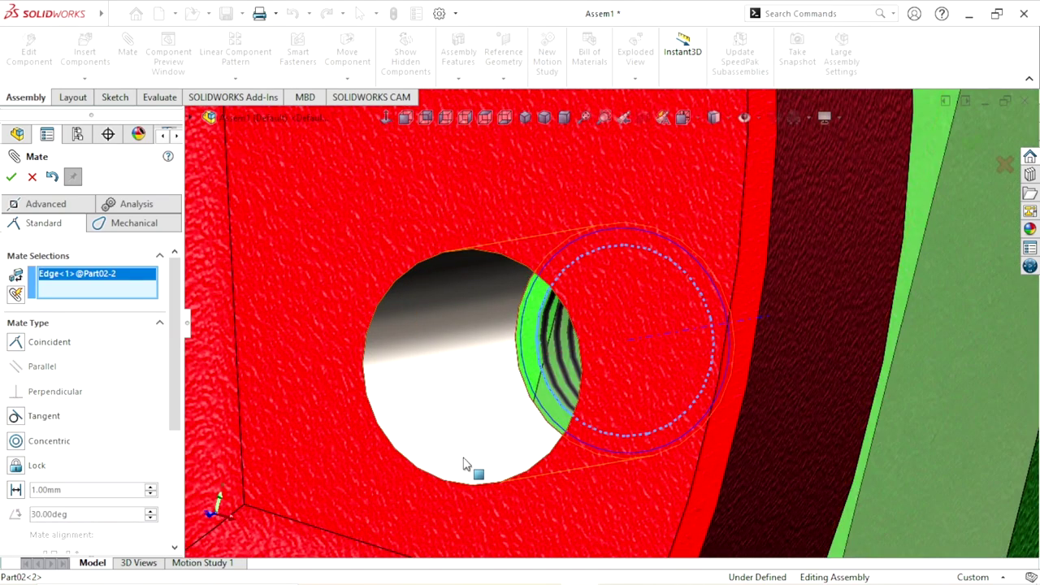
left_click(439, 378)
left_click(415, 411)
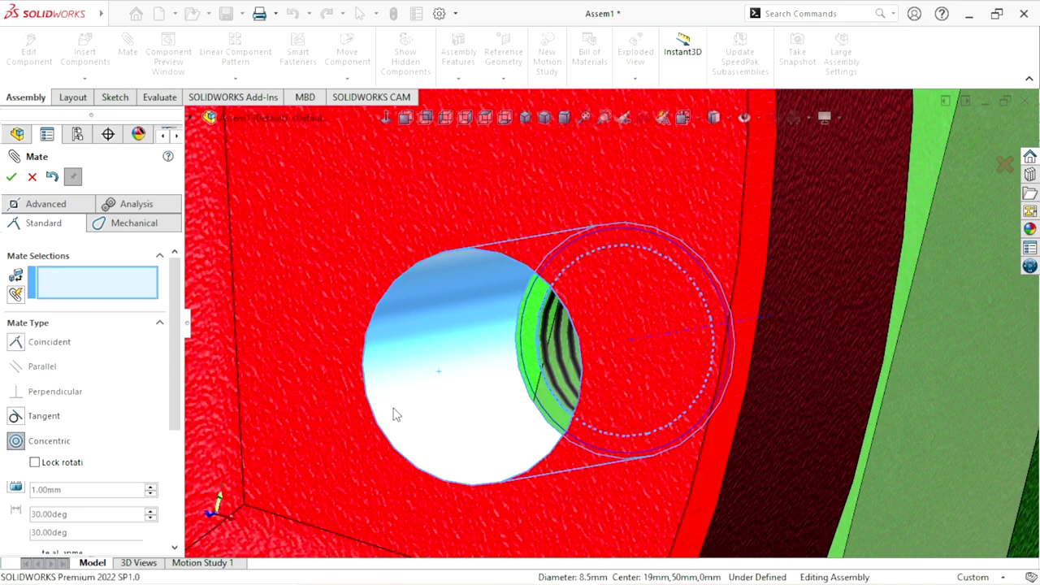
scroll(398, 411, "up", 2)
scroll(383, 404, "up", 1)
scroll(398, 403, "up", 2)
scroll(399, 404, "up", 2)
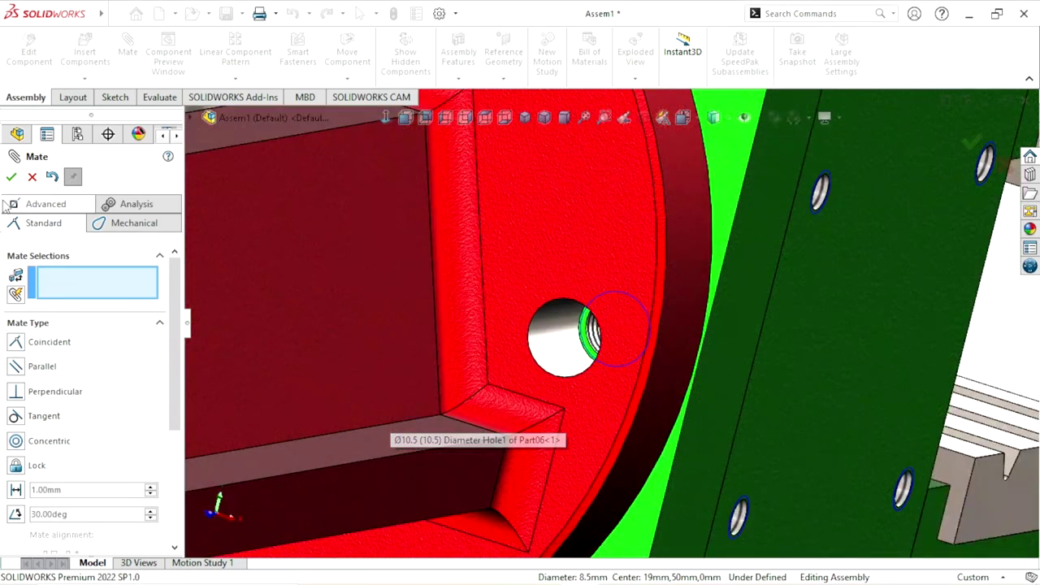
key("Escape")
Insert the threaded rod Part07 and place it at the upper right of the vise
key("f")
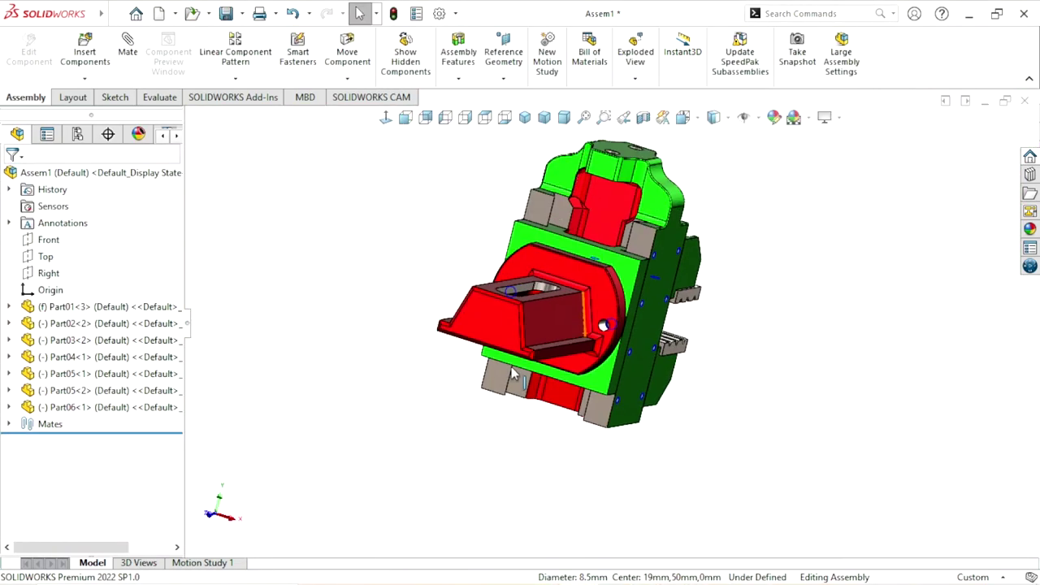
mouse_move(504, 341)
middle_mouse_down()
mouse_move(534, 332)
mouse_move(506, 432)
mouse_move(541, 418)
mouse_move(557, 430)
mouse_move(600, 516)
mouse_move(591, 363)
mouse_move(750, 355)
mouse_move(731, 385)
mouse_move(745, 409)
mouse_move(696, 304)
mouse_move(760, 244)
middle_mouse_up()
scroll(591, 363, "down", 2)
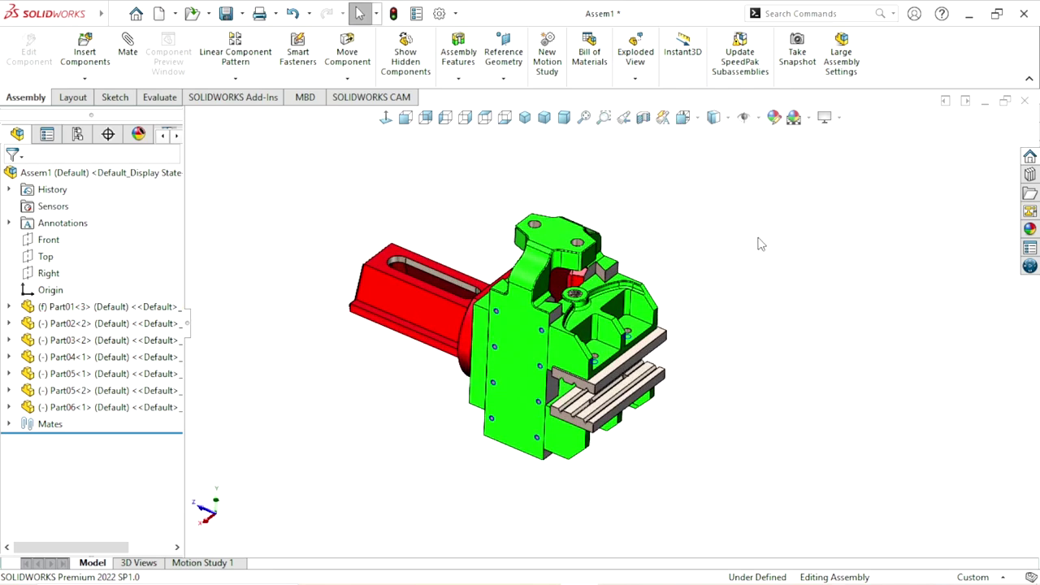
left_click(110, 70)
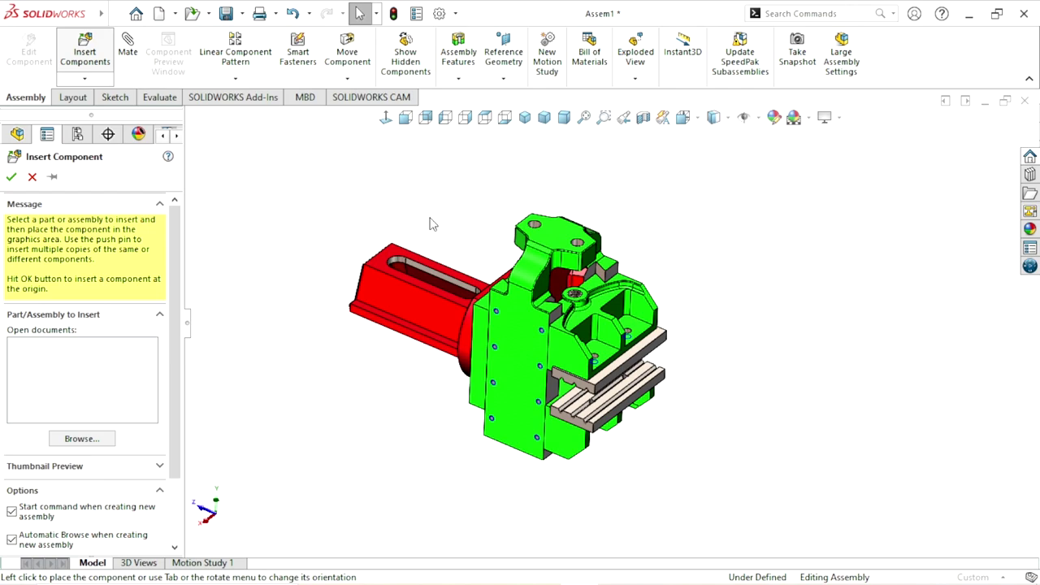
left_click(571, 310)
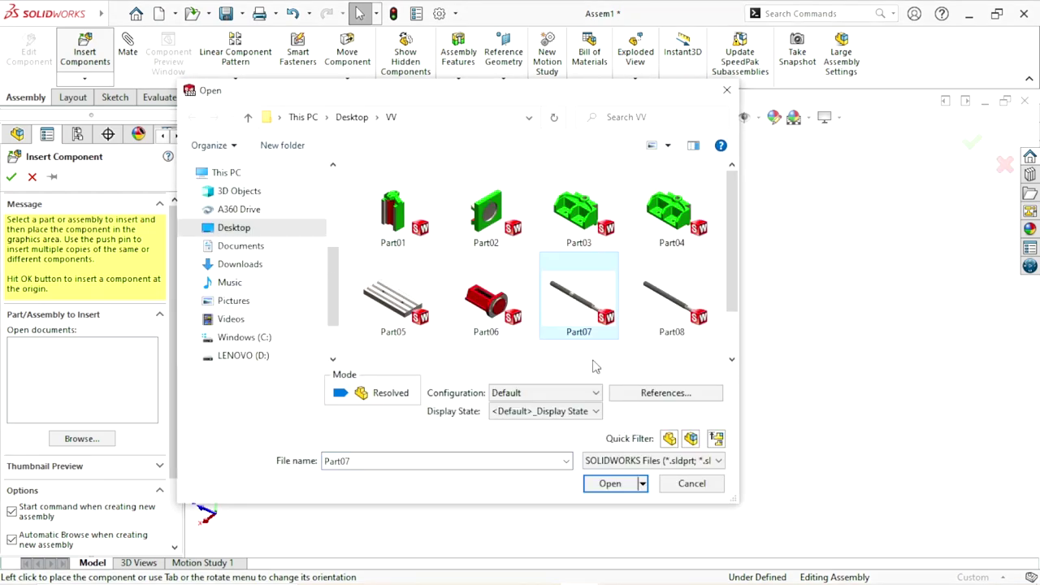
left_click(610, 487)
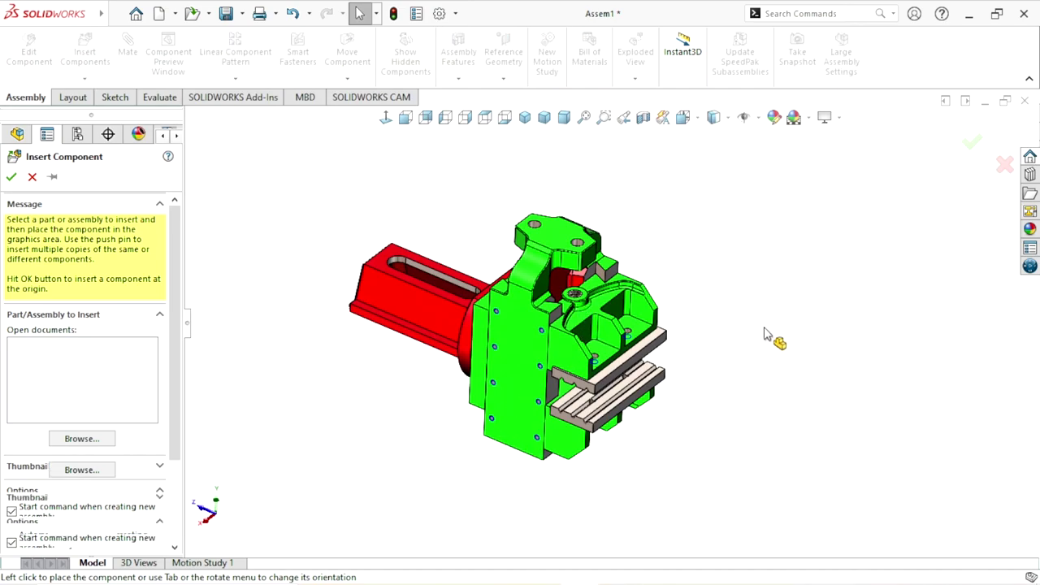
scroll(780, 260, "up", 3)
left_click(778, 260)
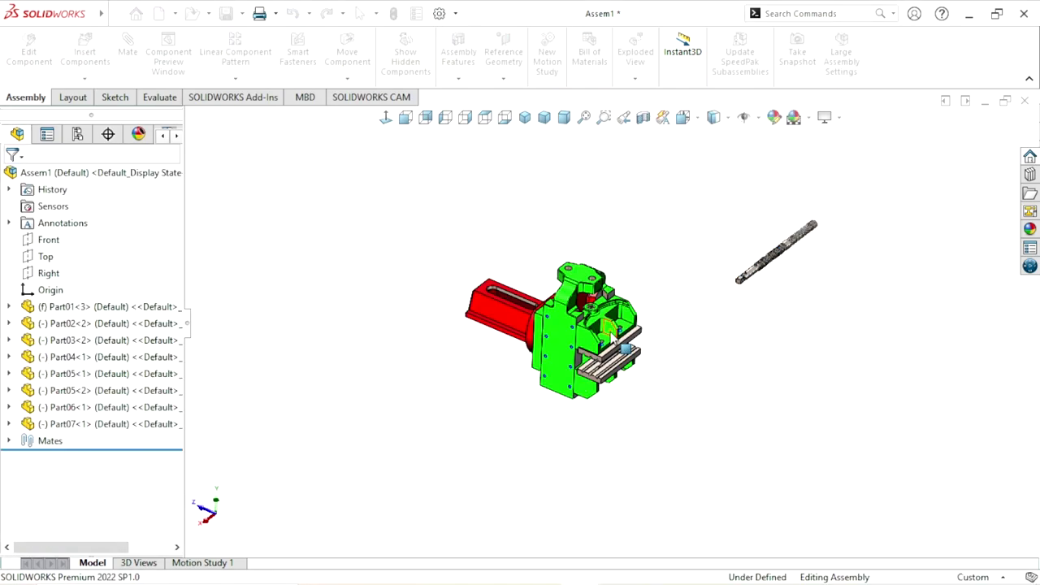
Rotate the Part07 rod from diagonal to nearly vertical
scroll(613, 338, "down", 5)
scroll(766, 327, "up", 2)
scroll(766, 328, "up", 2)
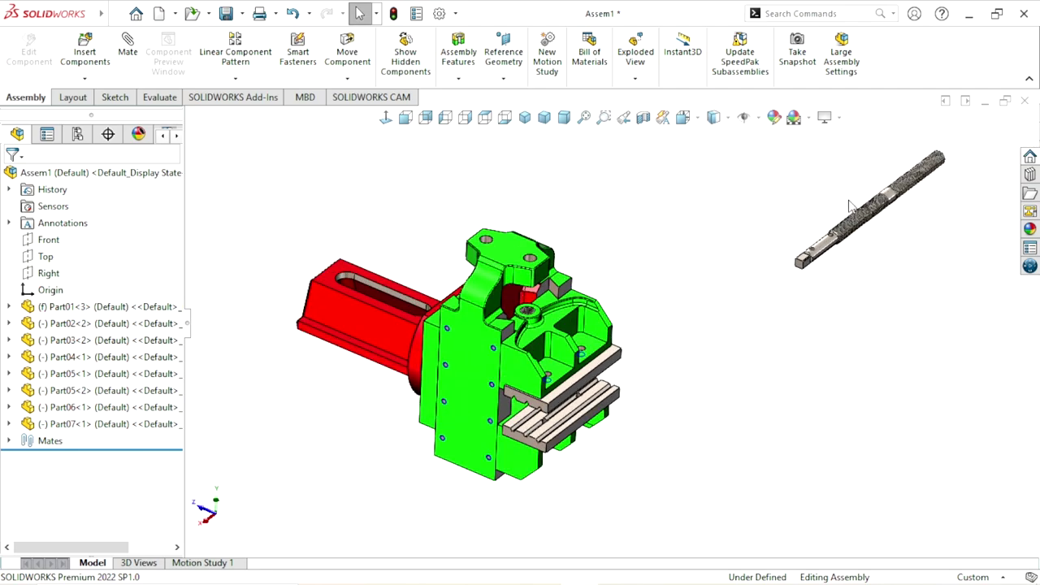
left_click(347, 79)
left_click(371, 114)
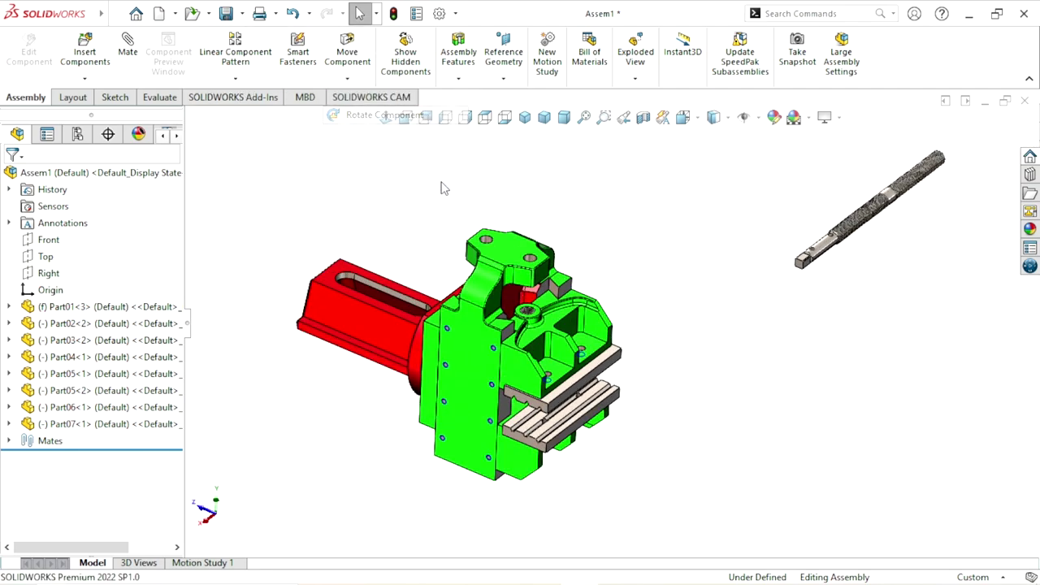
left_click_drag(922, 168, 726, 387)
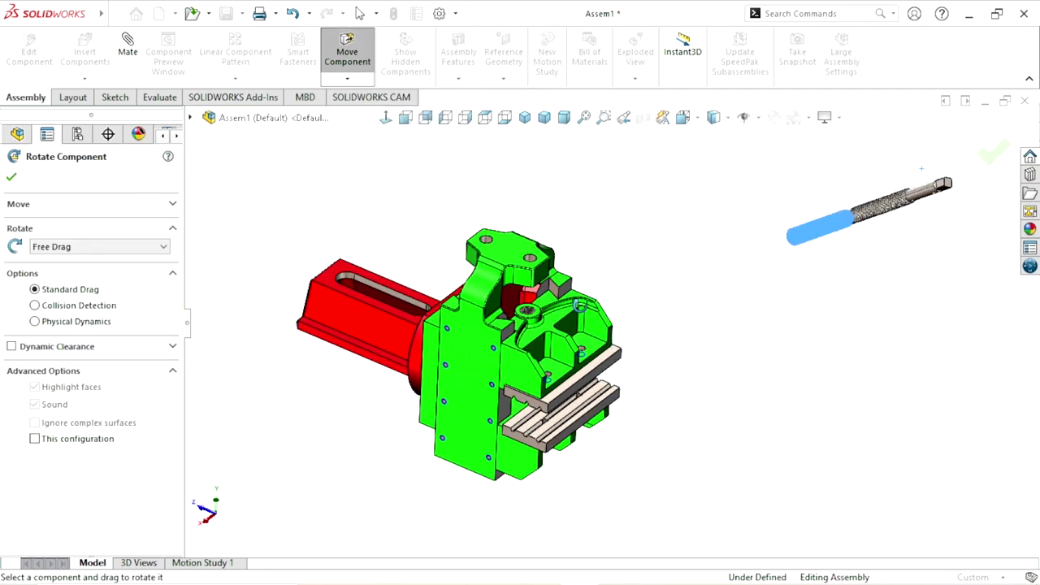
scroll(784, 248, "up", 1)
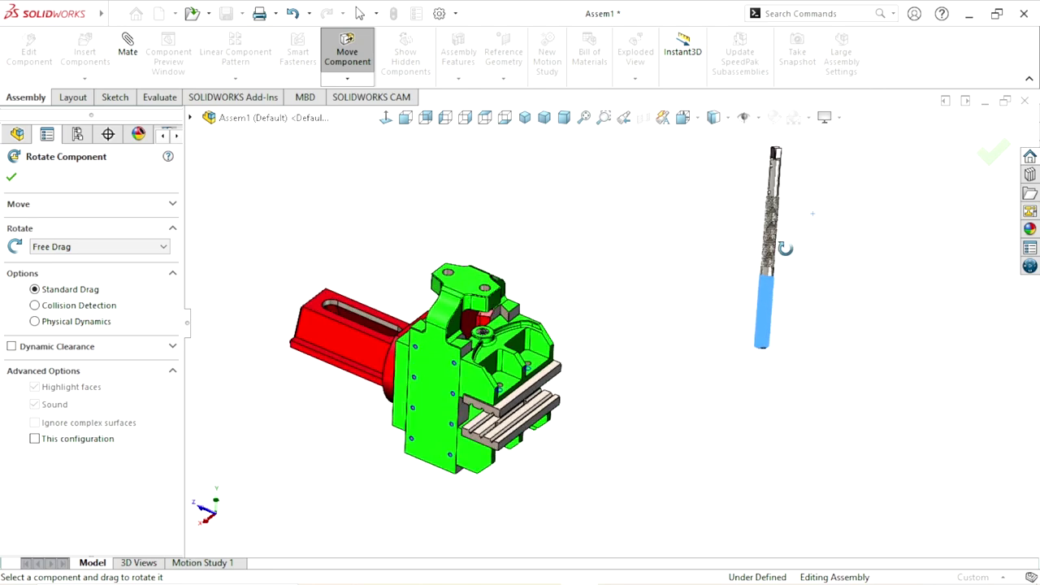
left_click(12, 178)
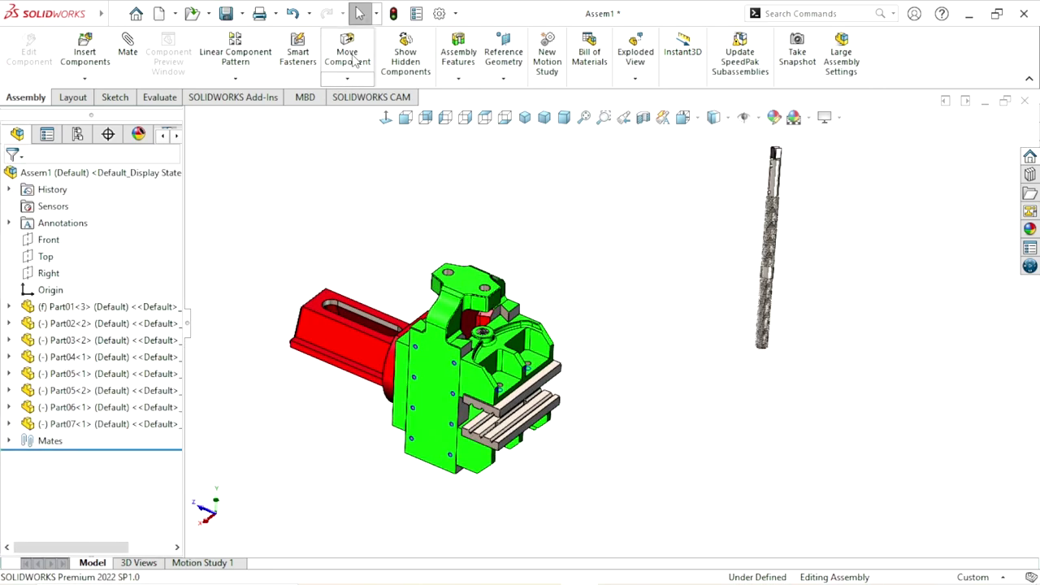
Move the upright rod down beside the vise
left_click(347, 79)
left_click(384, 98)
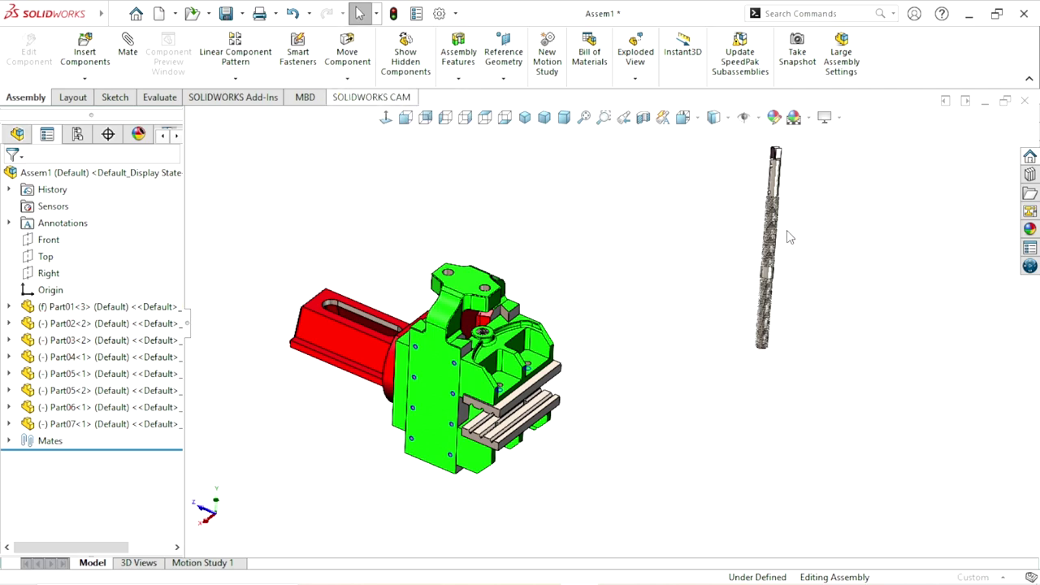
mouse_move(760, 227)
left_mouse_down()
mouse_move(611, 370)
mouse_move(589, 331)
left_mouse_up()
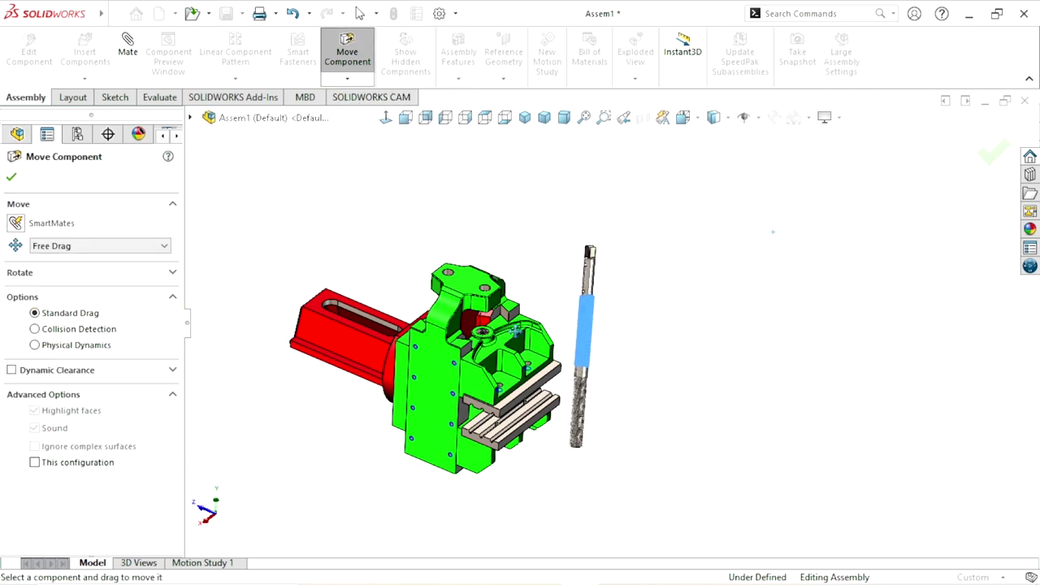
left_click(12, 179)
scroll(534, 333, "down", 3)
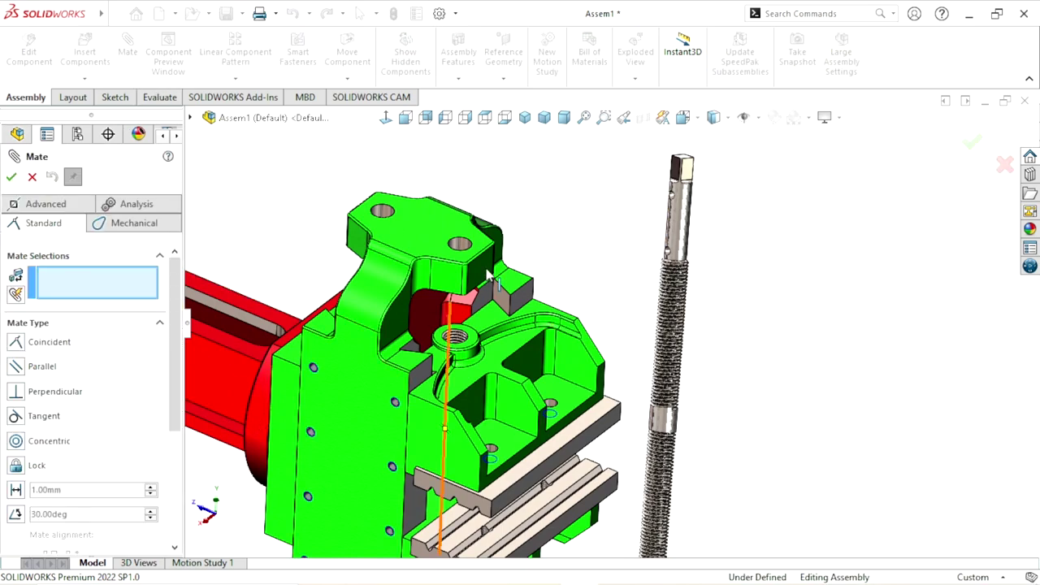
Make the Part07 rod concentric with the hole in the top part
scroll(487, 276, "down", 3)
scroll(506, 236, "down", 2)
left_click(509, 234)
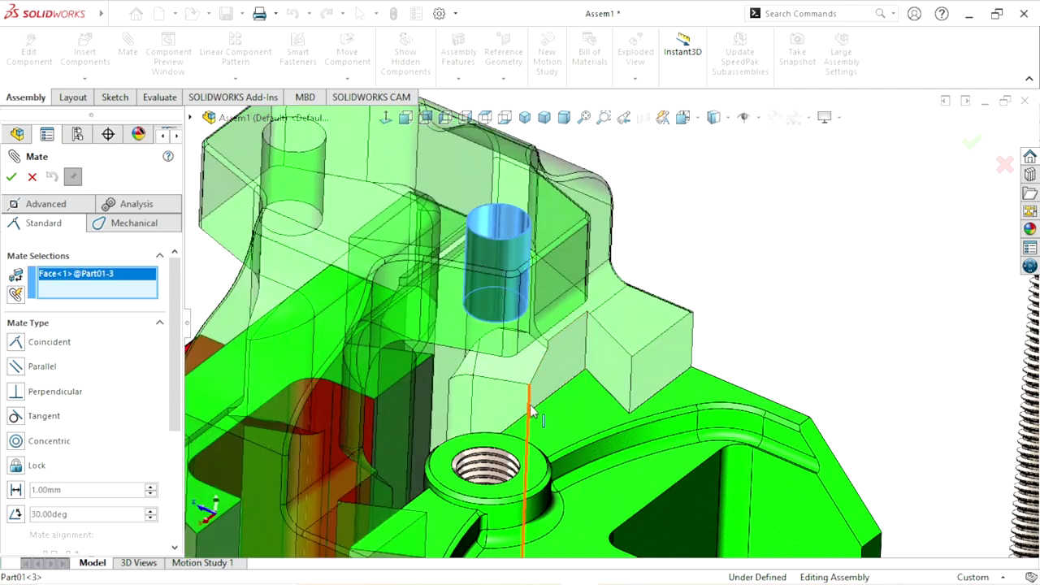
scroll(615, 321, "up", 3)
left_click(842, 254)
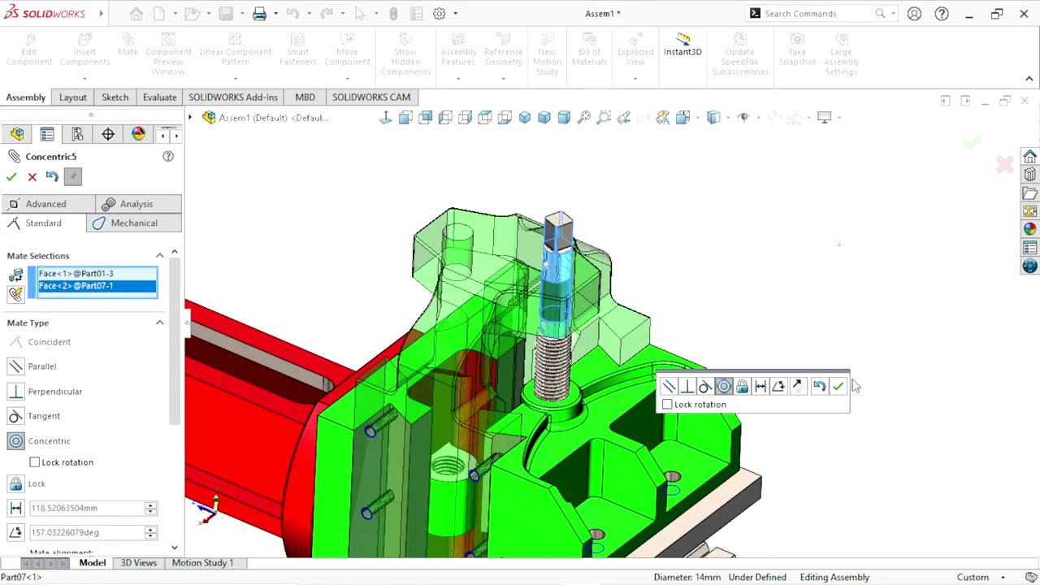
left_click(841, 389)
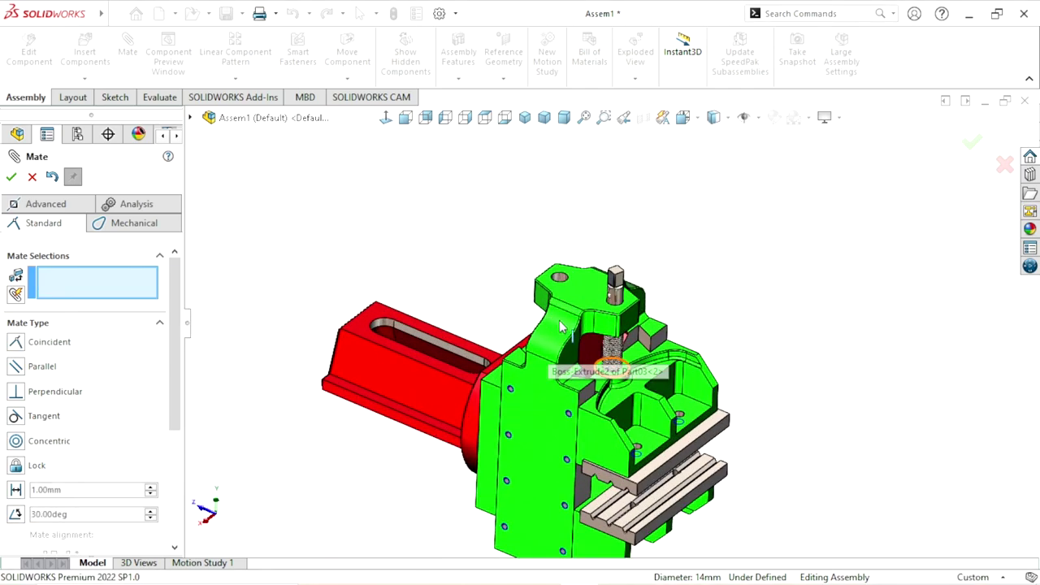
Hold the rod 28 mm from the top part's upper face with a distance mate
scroll(650, 355, "down", 2)
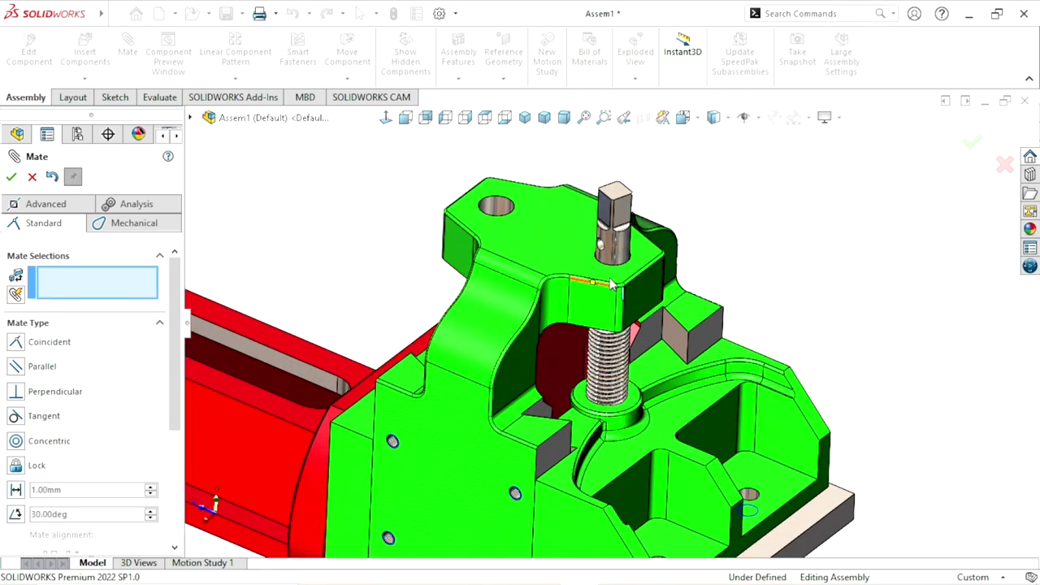
left_click(578, 273)
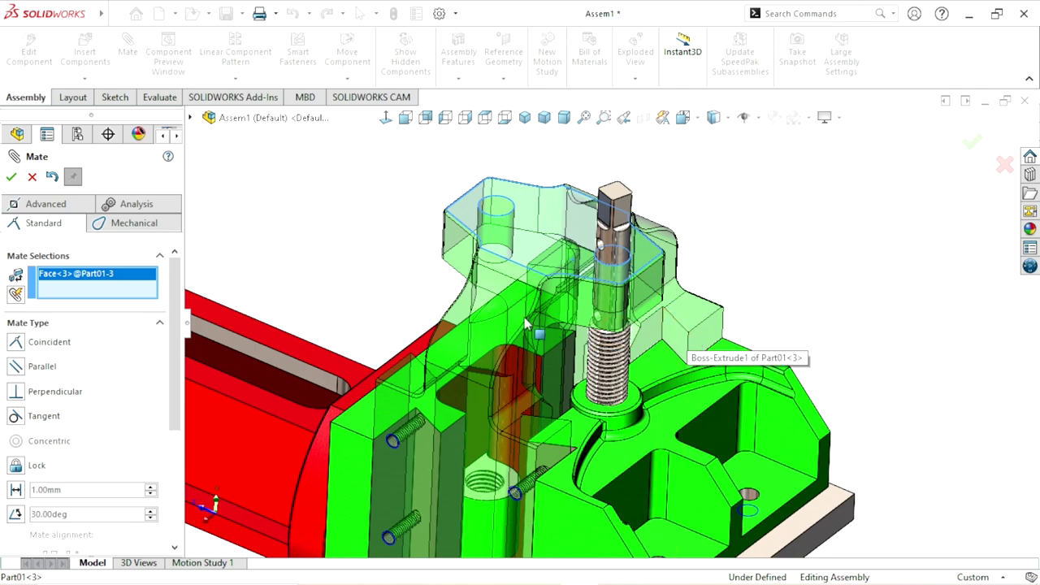
left_click(615, 195)
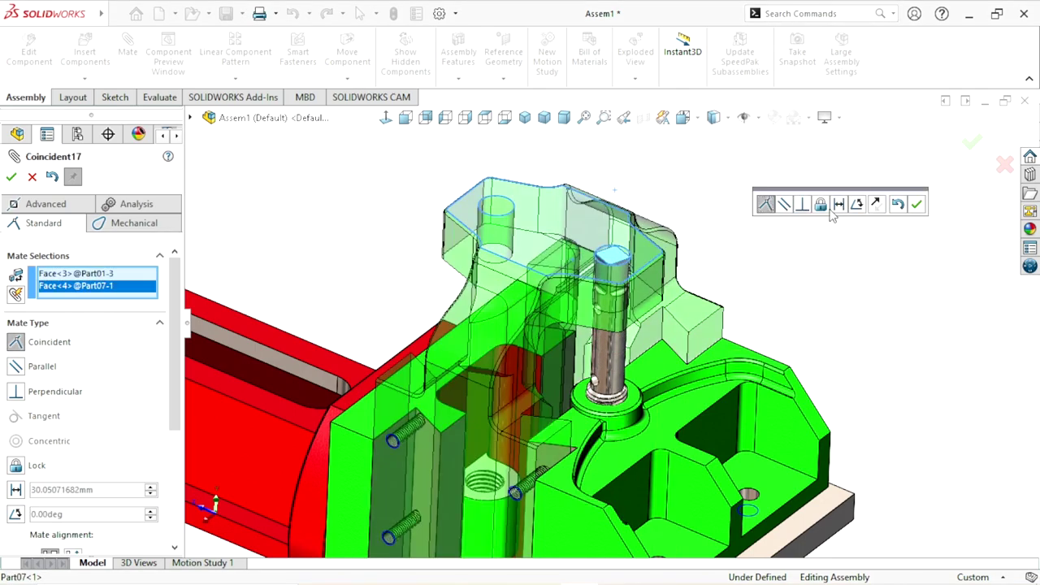
left_click(839, 206)
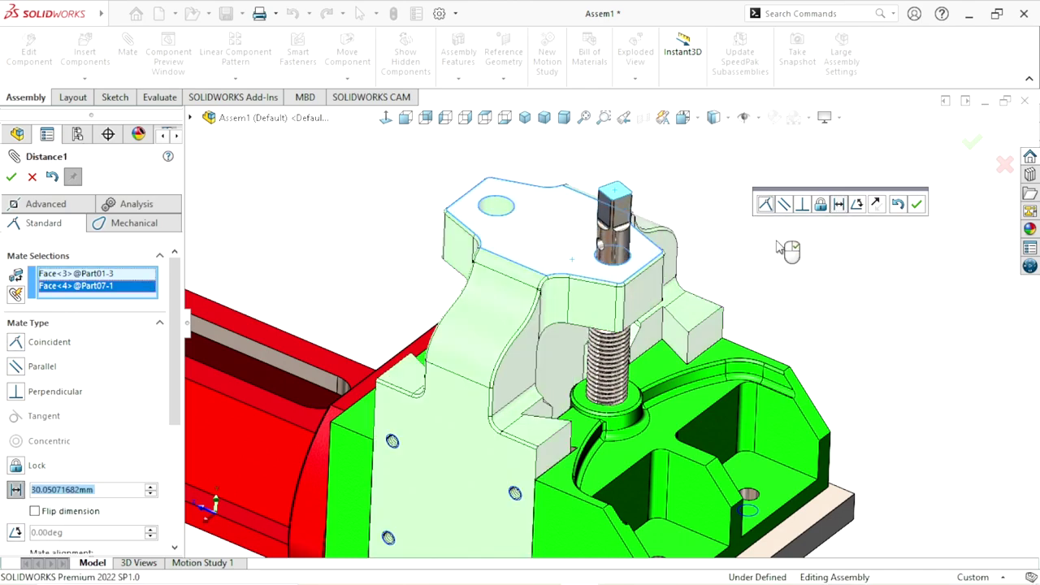
type("28")
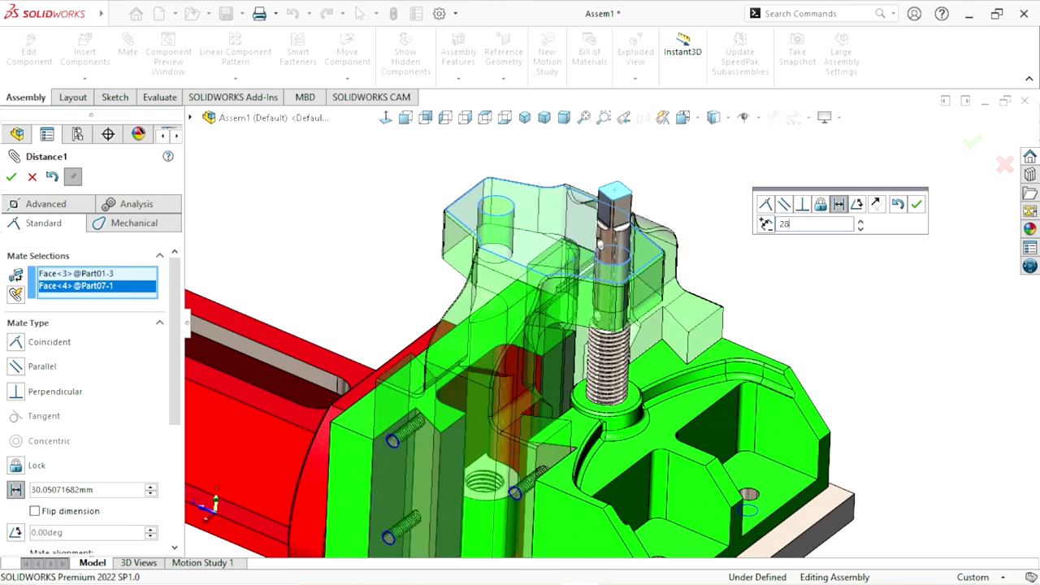
key("Return")
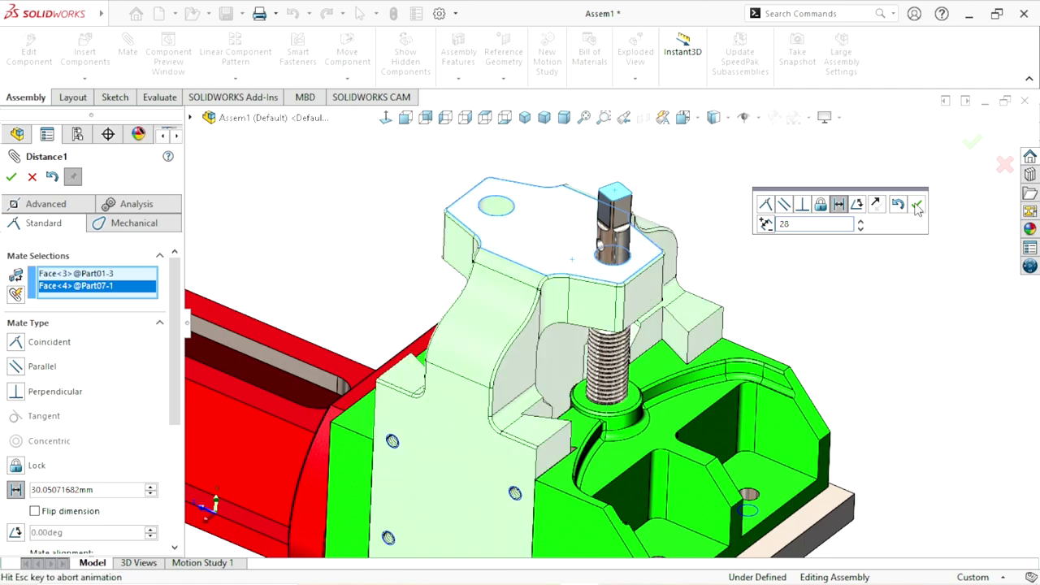
left_click(915, 204)
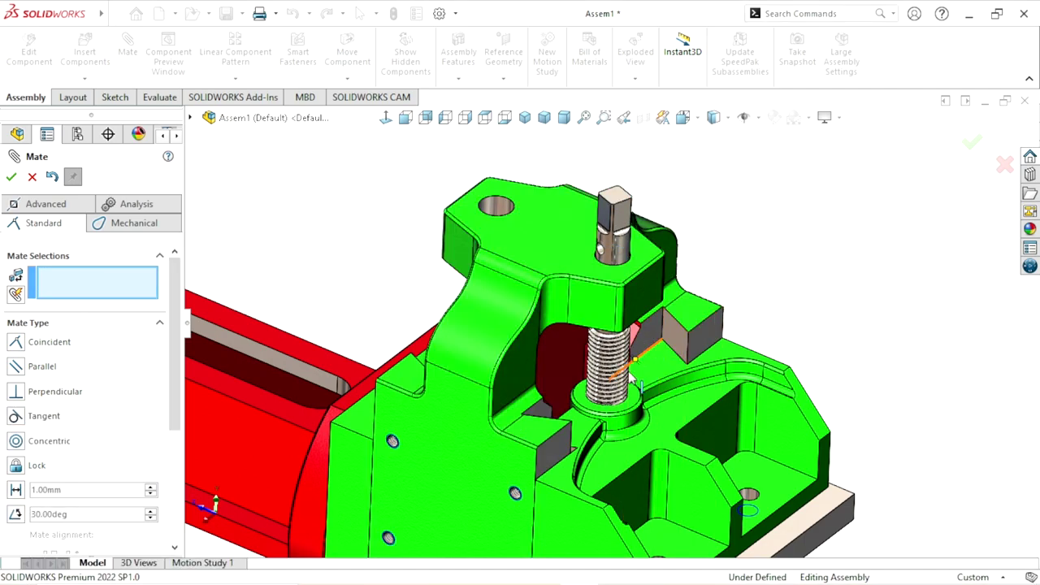
scroll(778, 293, "up", 5)
scroll(796, 343, "down", 2)
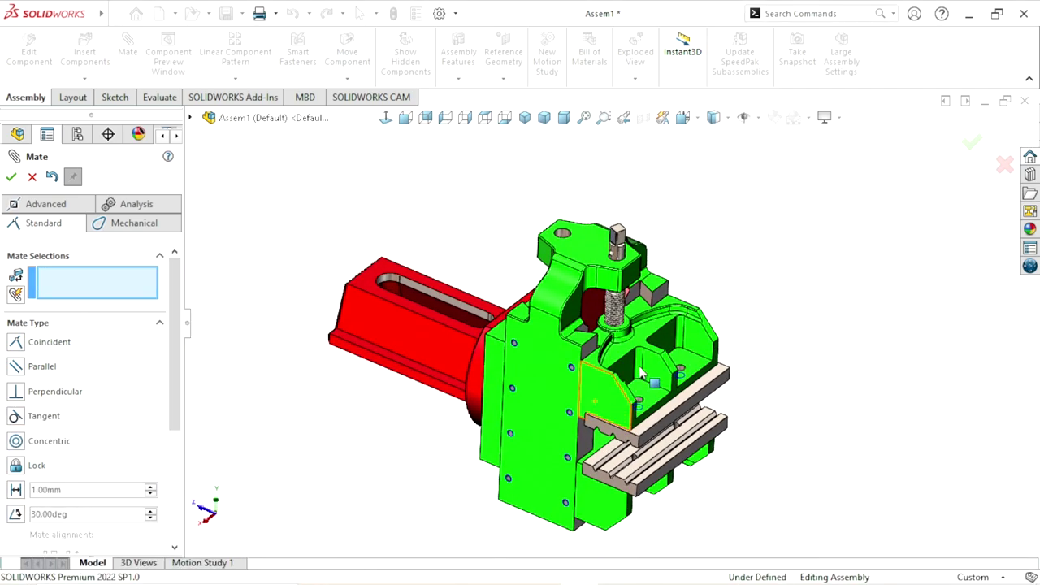
scroll(650, 398, "down", 2)
Close the finished mate and show the Mechanical mate types such as Screw, Gear and Hinge
left_click(11, 176)
scroll(650, 284, "down", 2)
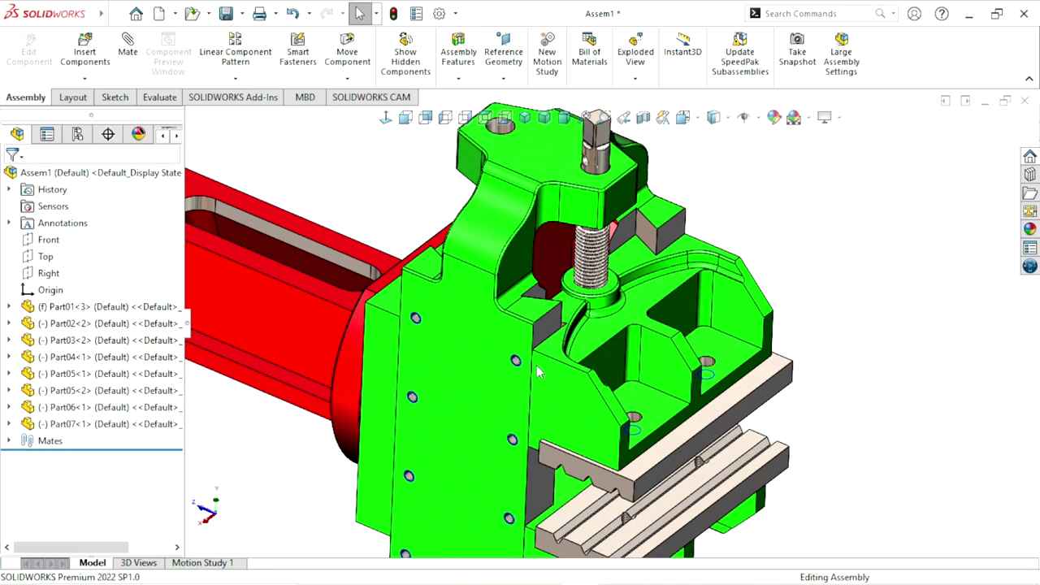
scroll(568, 325, "up", 4)
scroll(552, 326, "down", 4)
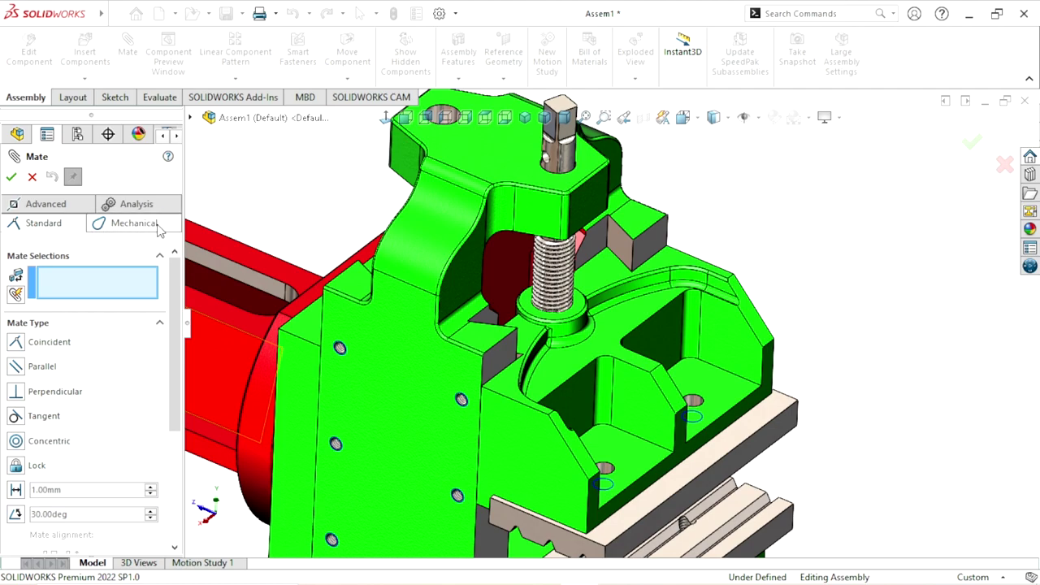
left_click(144, 228)
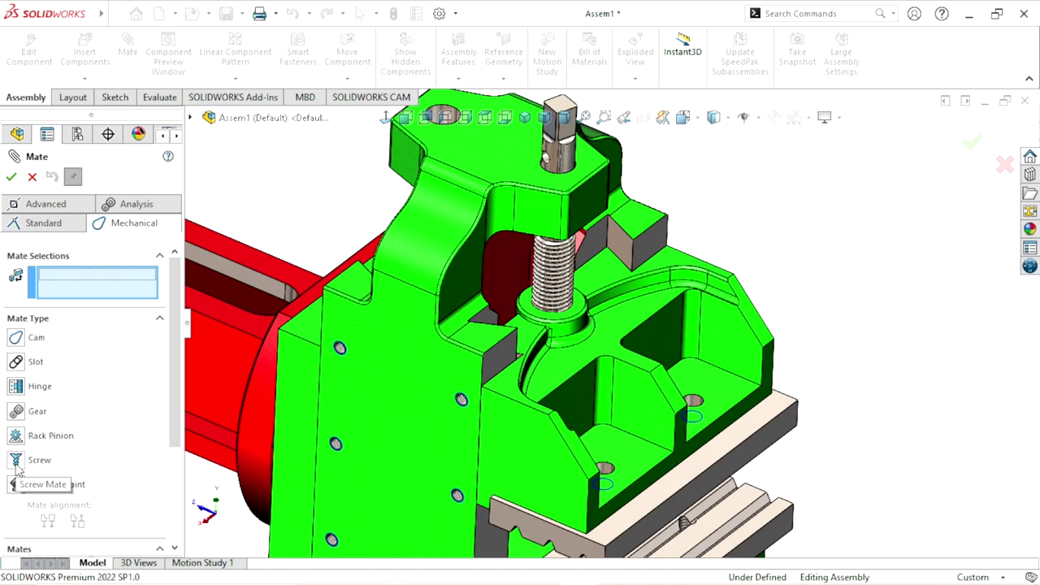
Choose a Screw mate and select the Part07 rod's threaded face
left_click(15, 461)
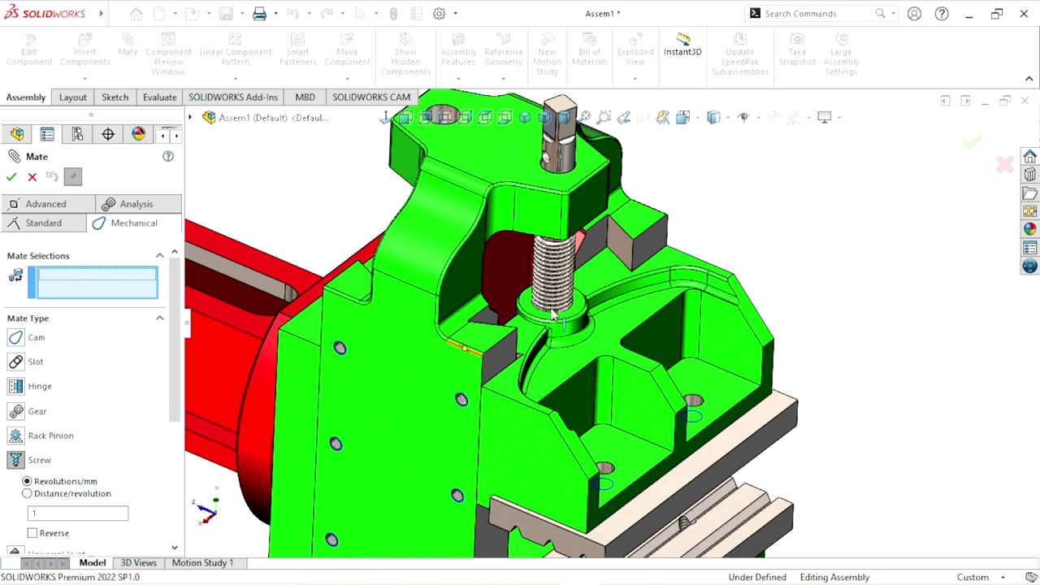
scroll(561, 296, "down", 3)
scroll(572, 298, "down", 2)
scroll(463, 277, "down", 2)
scroll(463, 276, "down", 2)
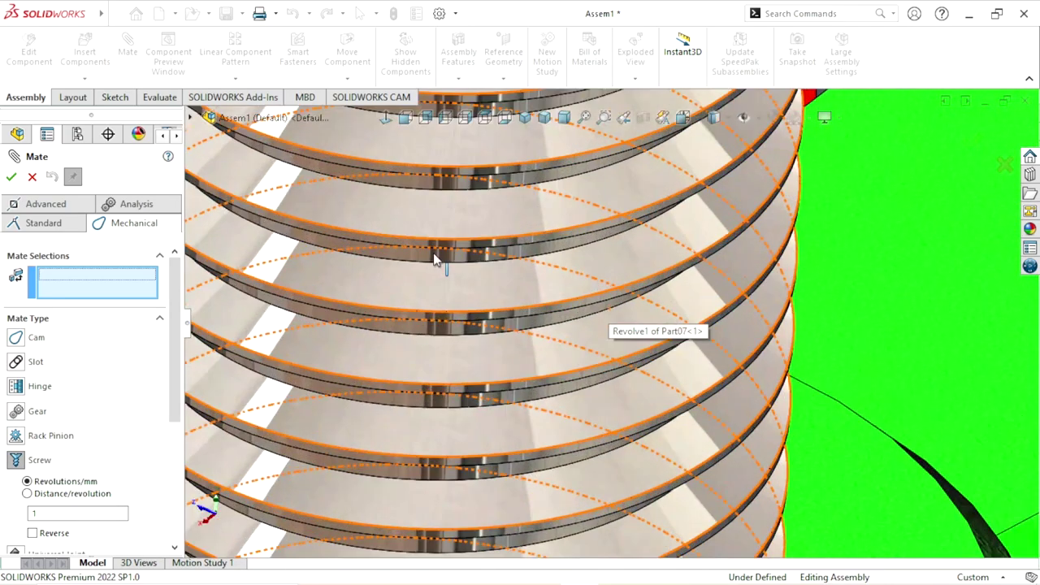
left_click(579, 241)
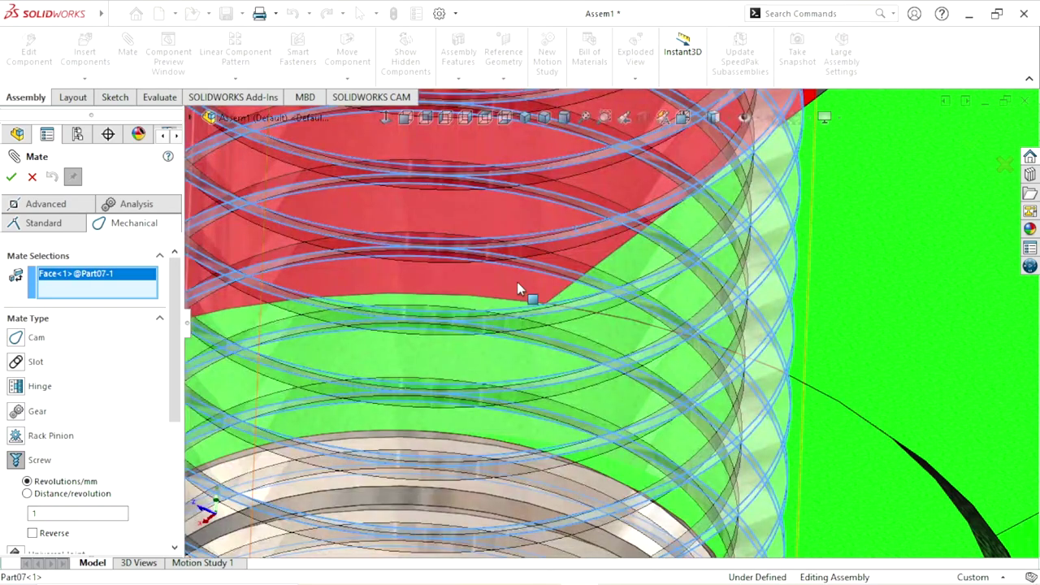
Pair it with Part03's threaded hole and apply at 2 revolutions per mm
scroll(494, 362, "up", 5)
scroll(550, 428, "down", 1)
scroll(550, 423, "down", 2)
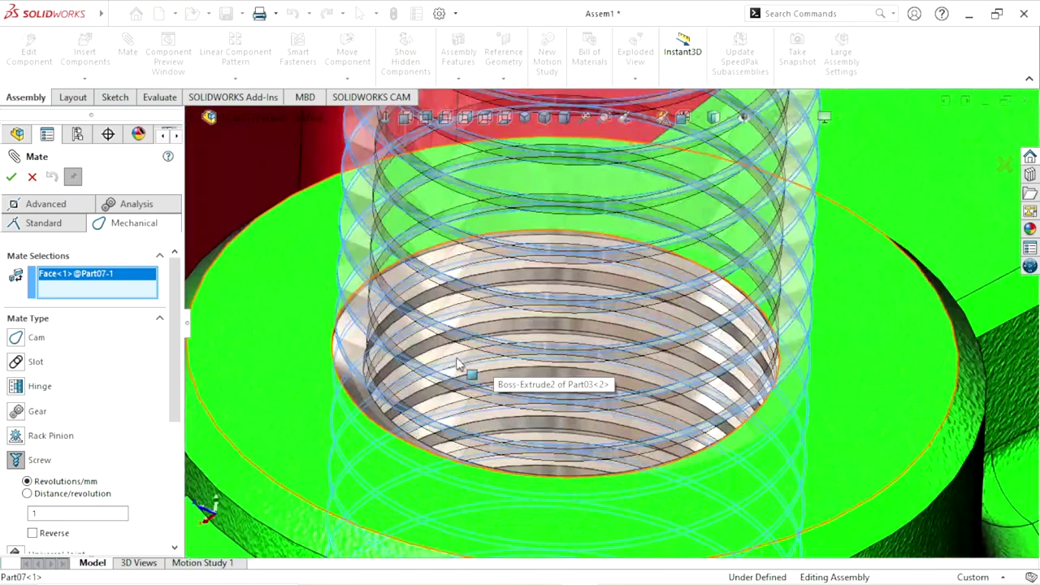
scroll(463, 371, "down", 2)
scroll(511, 302, "down", 2)
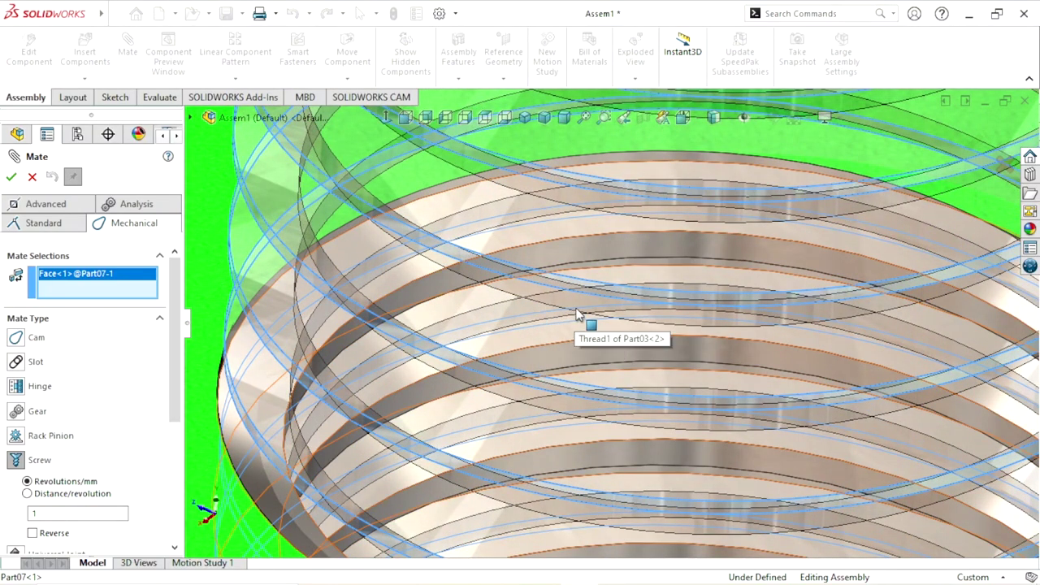
scroll(514, 264, "up", 2)
scroll(545, 274, "down", 3)
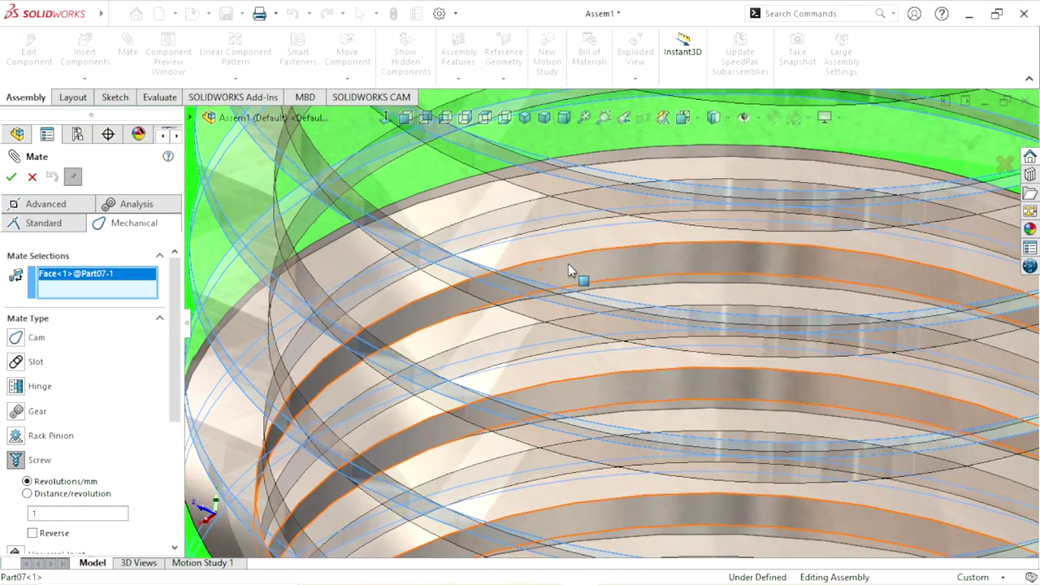
left_click(569, 270)
scroll(528, 359, "up", 4)
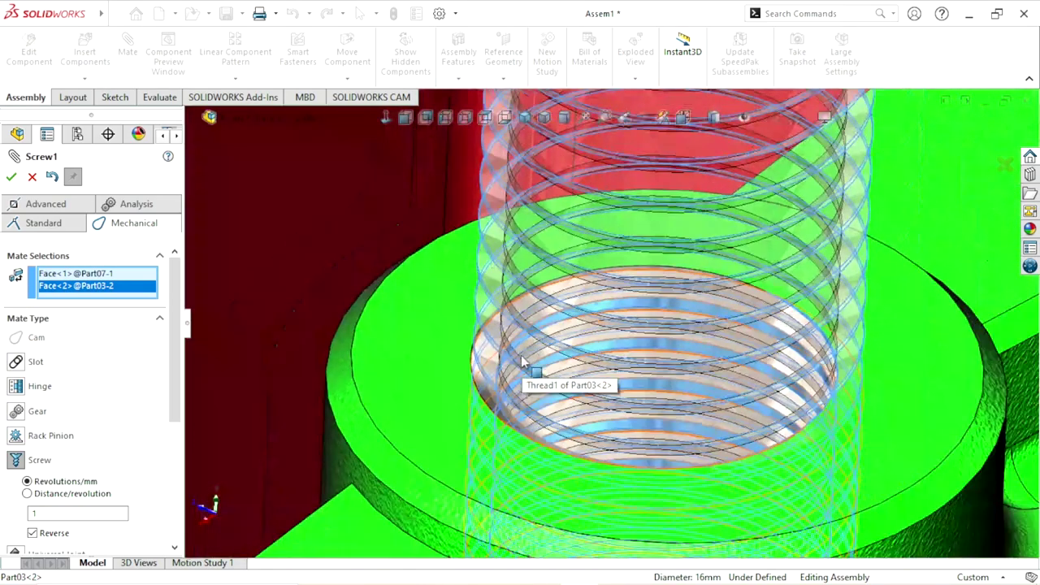
scroll(645, 400, "up", 3)
scroll(645, 414, "up", 3)
scroll(645, 422, "up", 2)
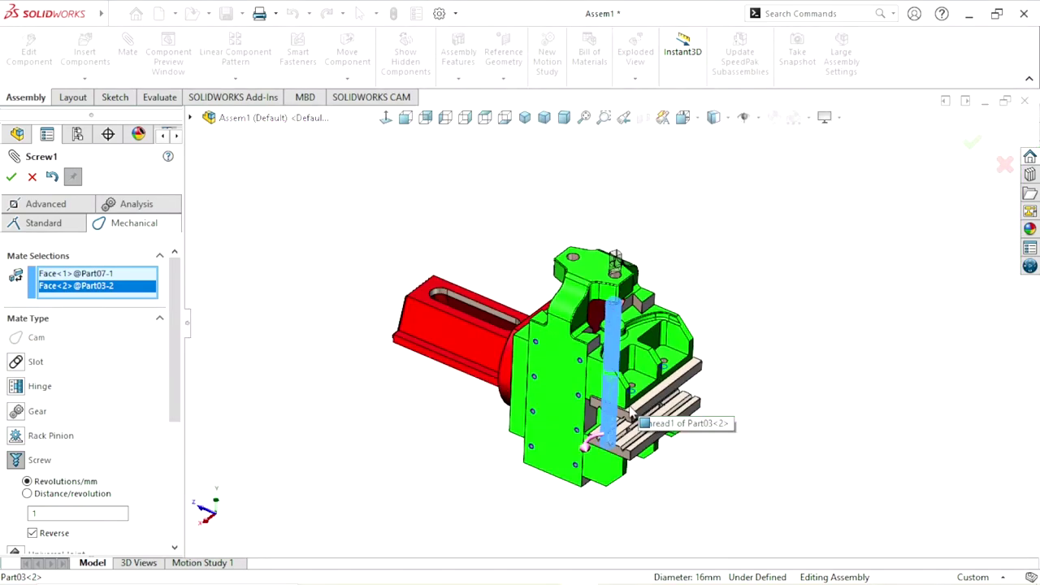
scroll(620, 438, "down", 4)
type("2")
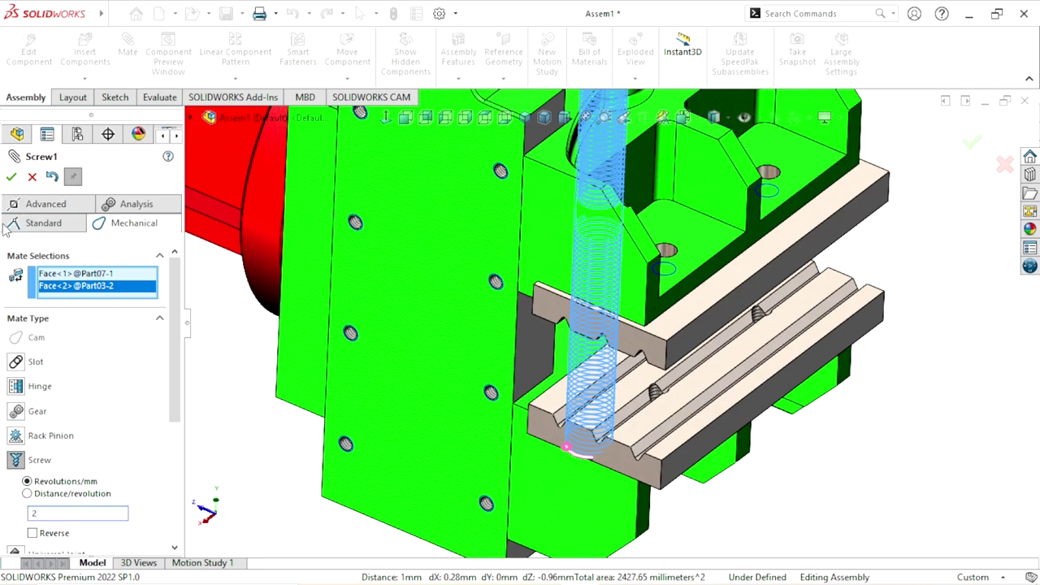
left_click(11, 177)
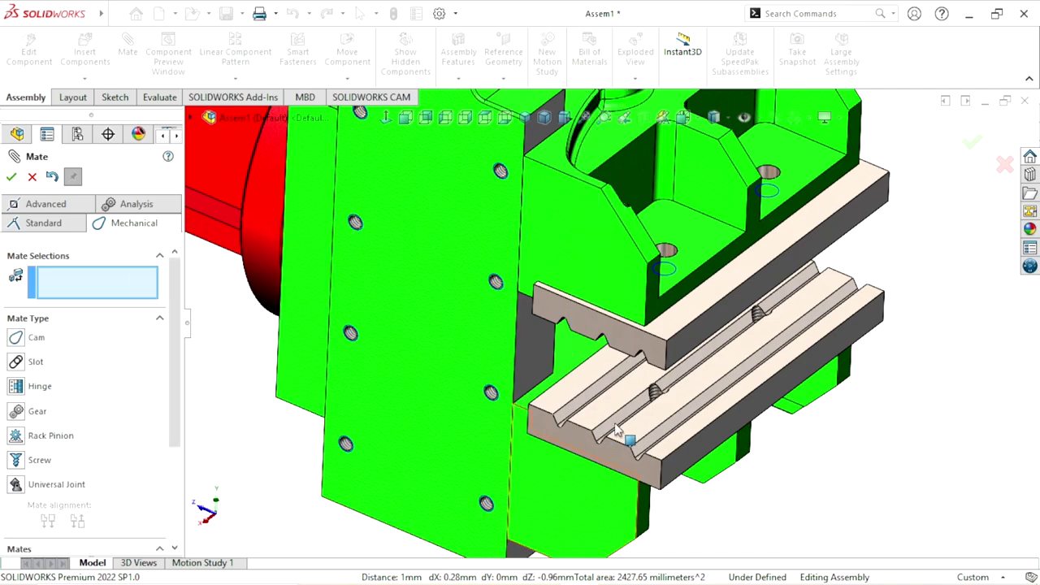
Close the previous mate and start a new Screw mechanical mate
left_click(32, 177)
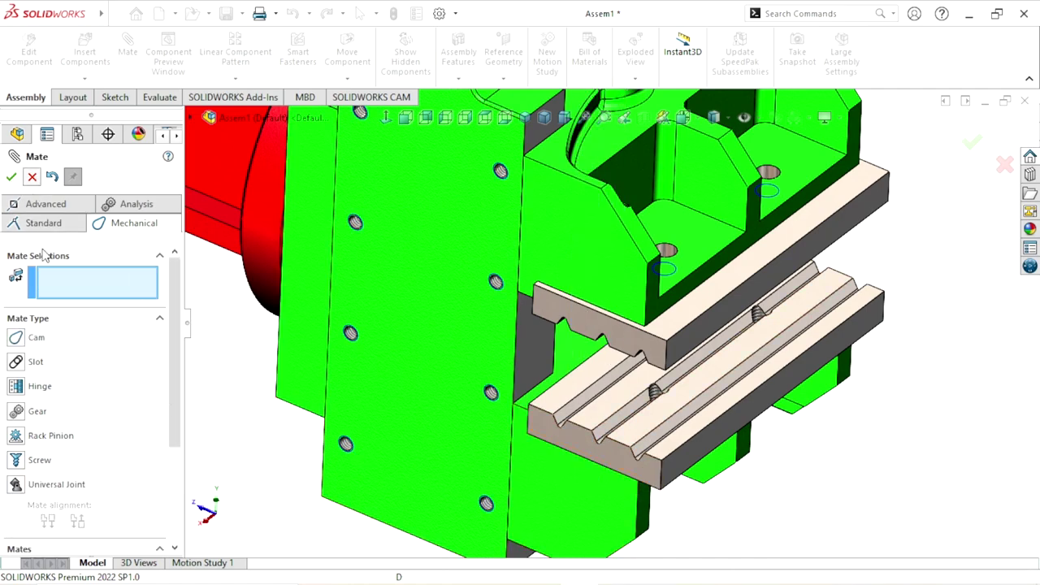
scroll(615, 439, "up", 5)
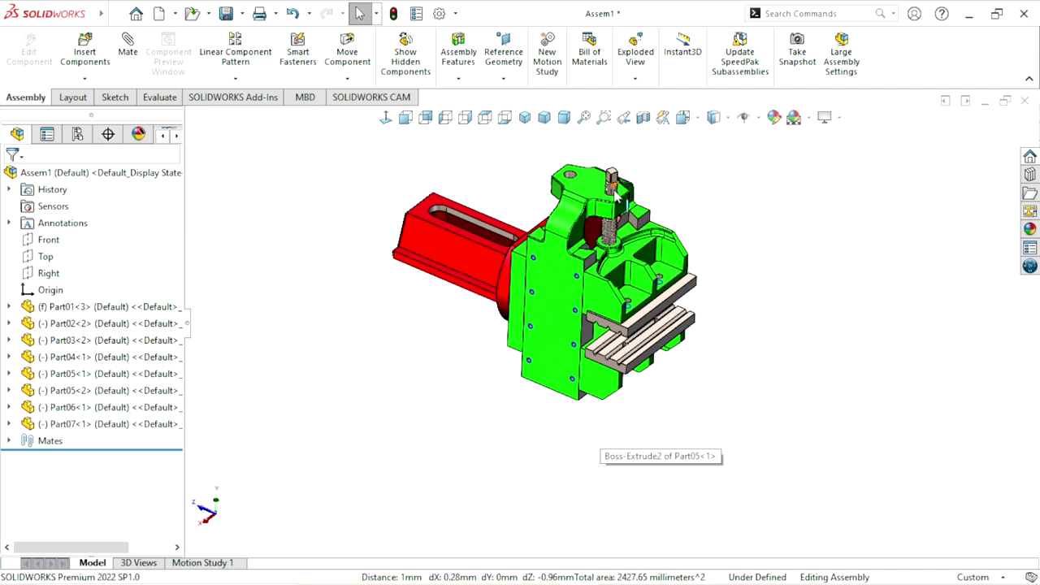
scroll(605, 407, "down", 3)
scroll(609, 341, "down", 3)
scroll(615, 422, "up", 3)
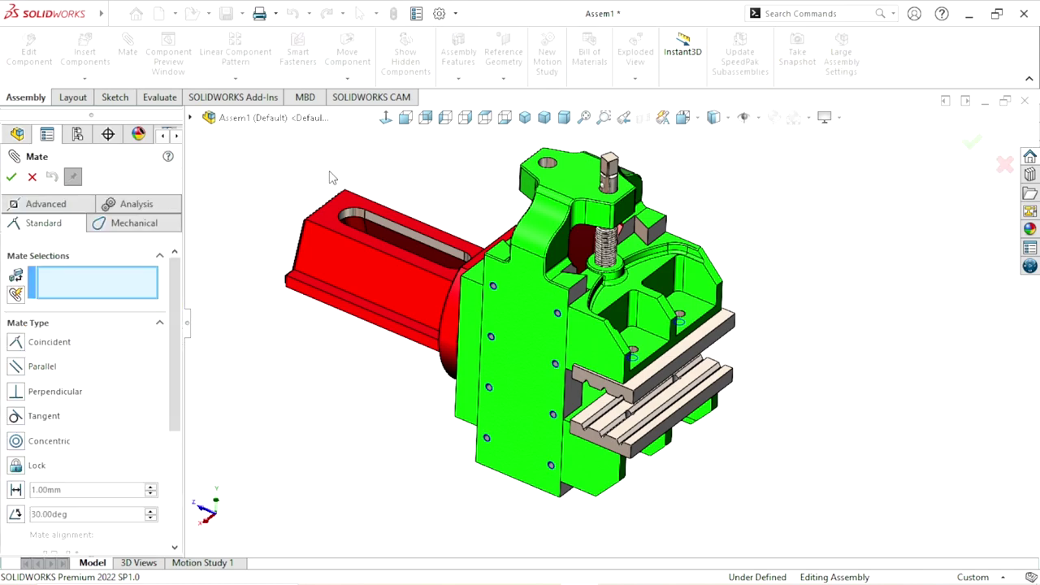
left_click(135, 224)
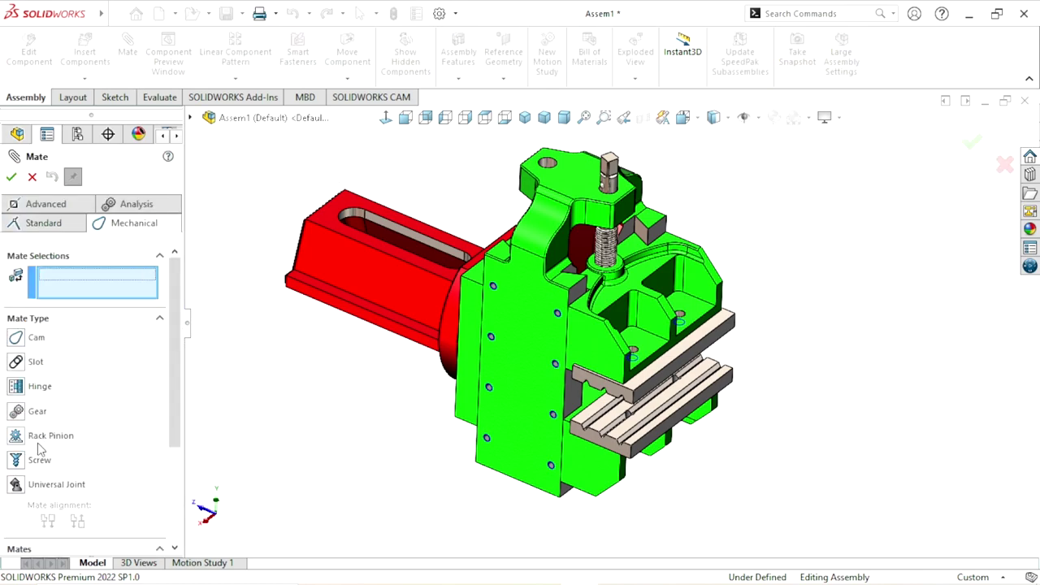
left_click(23, 461)
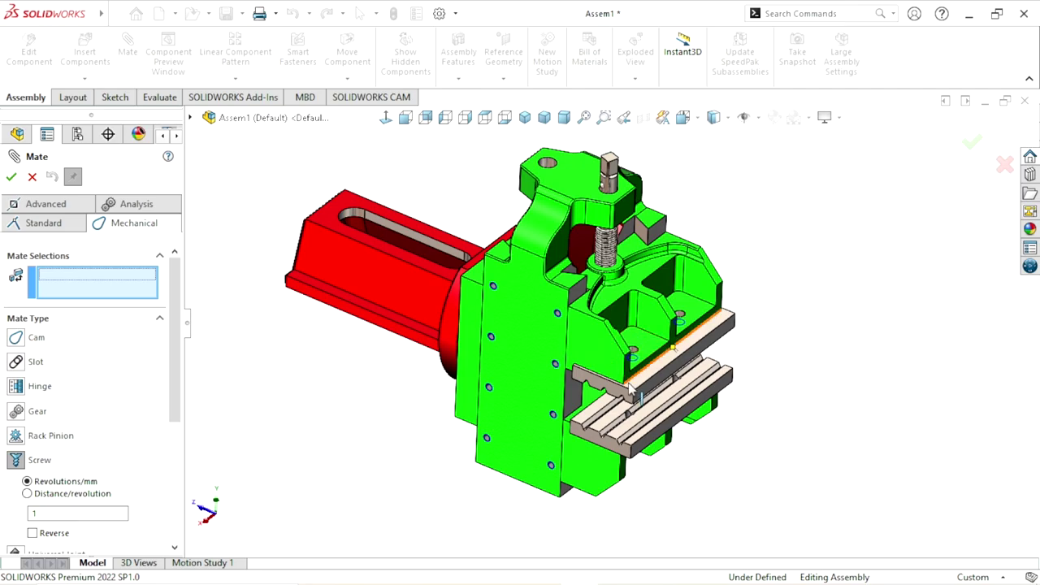
Select the Part07 shaft's thread face for the screw mate
middle_click_drag(630, 390, 603, 382)
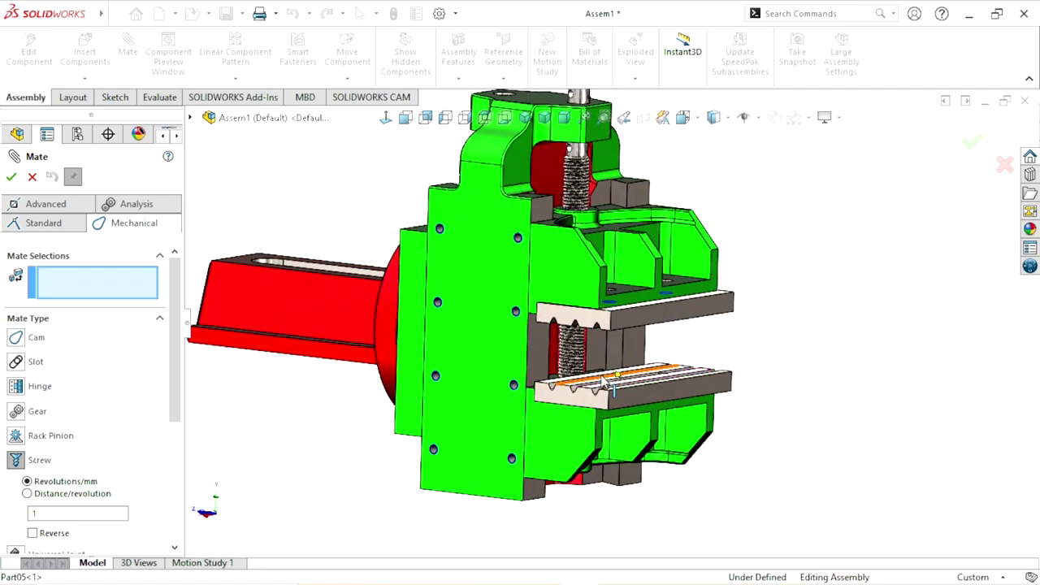
scroll(569, 333, "down", 2)
scroll(560, 325, "down", 2)
scroll(569, 321, "down", 2)
scroll(561, 319, "down", 2)
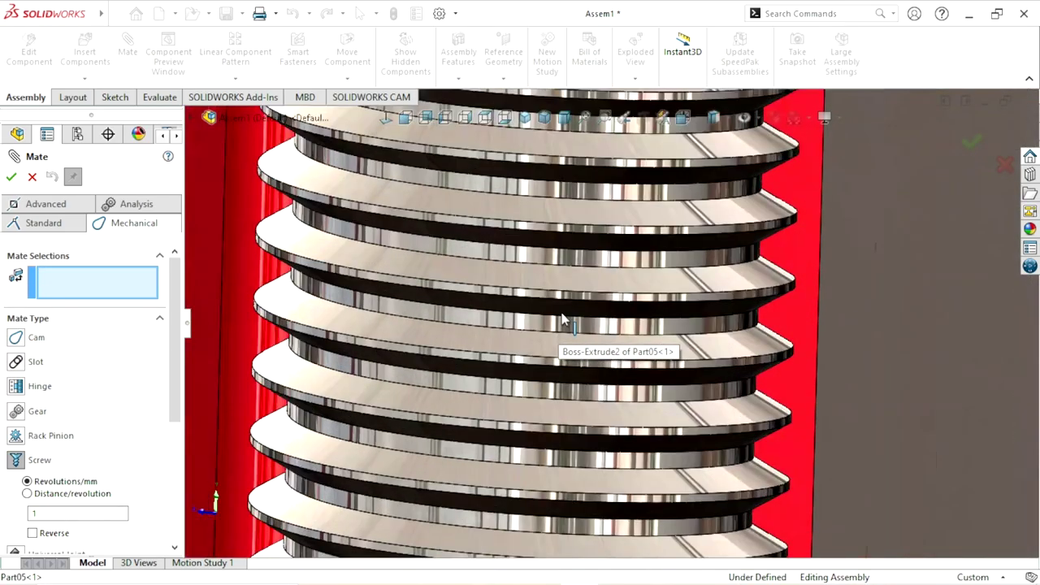
scroll(563, 319, "down", 2)
scroll(576, 309, "down", 2)
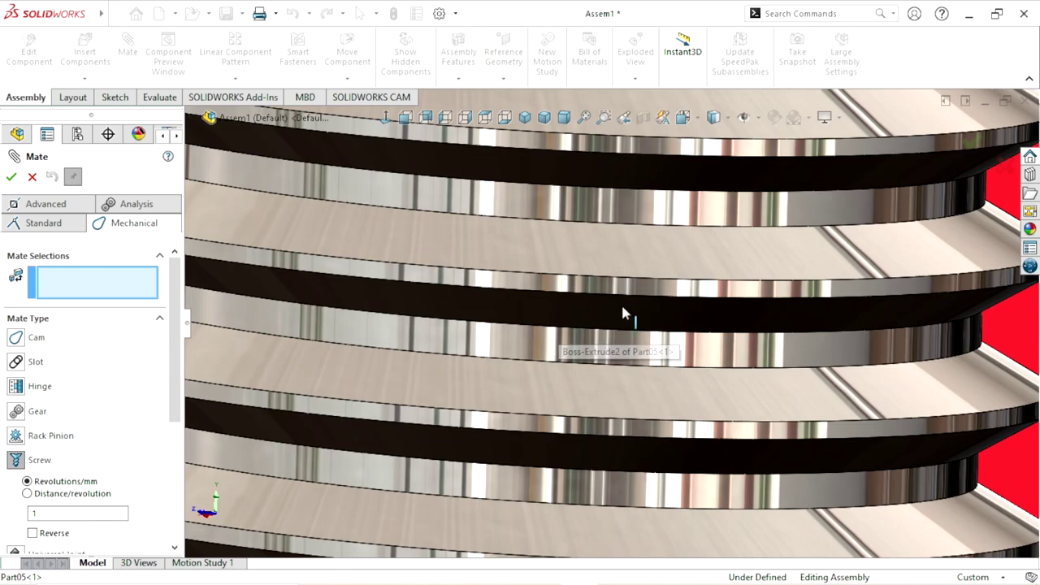
left_click(575, 290)
Pair it with Part04's threaded hole and apply reversed at 2 revolutions per mm
scroll(594, 414, "up", 2)
scroll(618, 431, "up", 2)
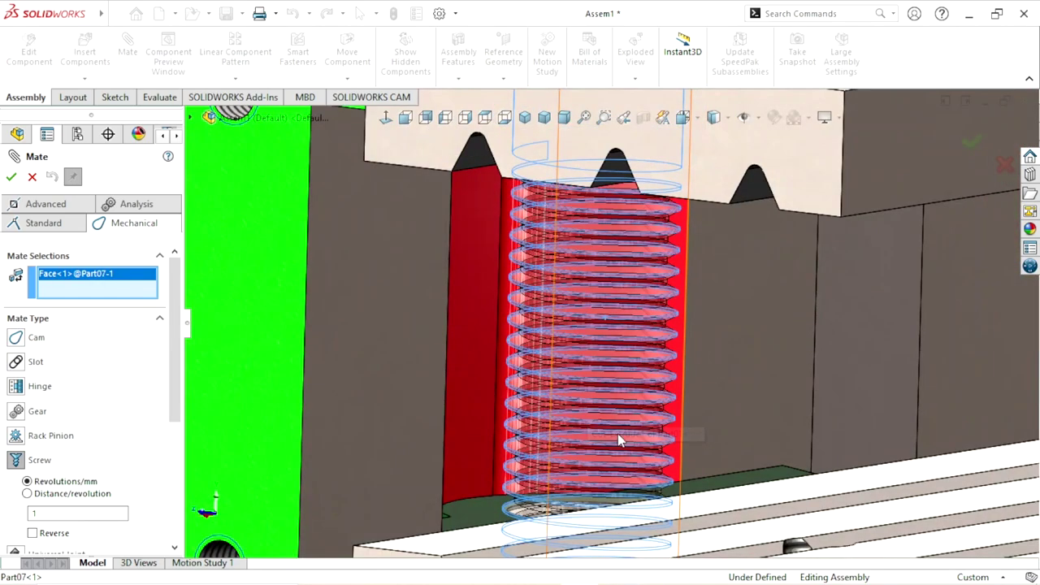
scroll(609, 431, "up", 2)
scroll(601, 426, "down", 1)
scroll(589, 435, "down", 2)
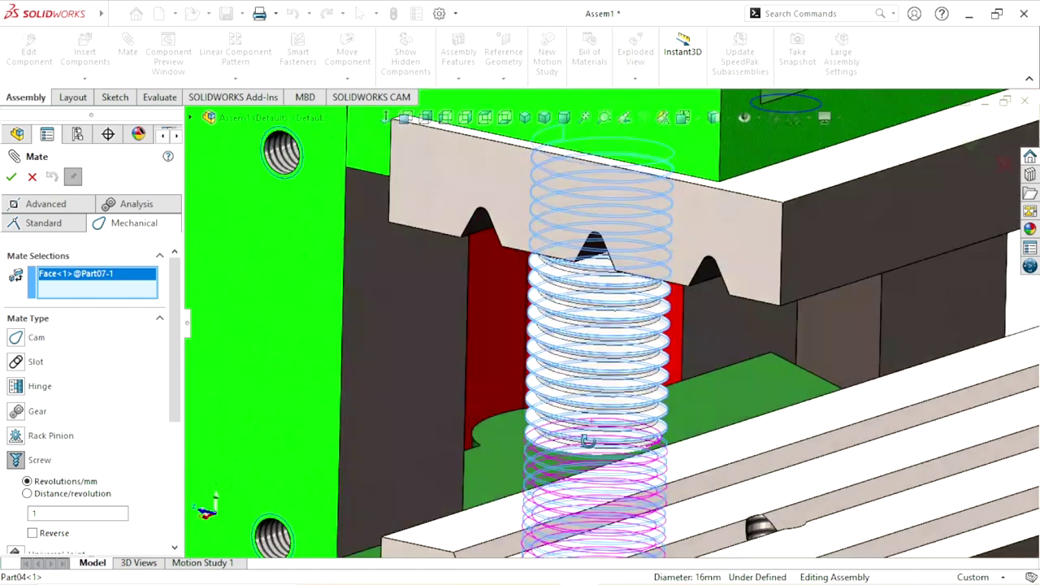
scroll(588, 440, "up", 2)
scroll(581, 455, "down", 2)
scroll(569, 386, "down", 2)
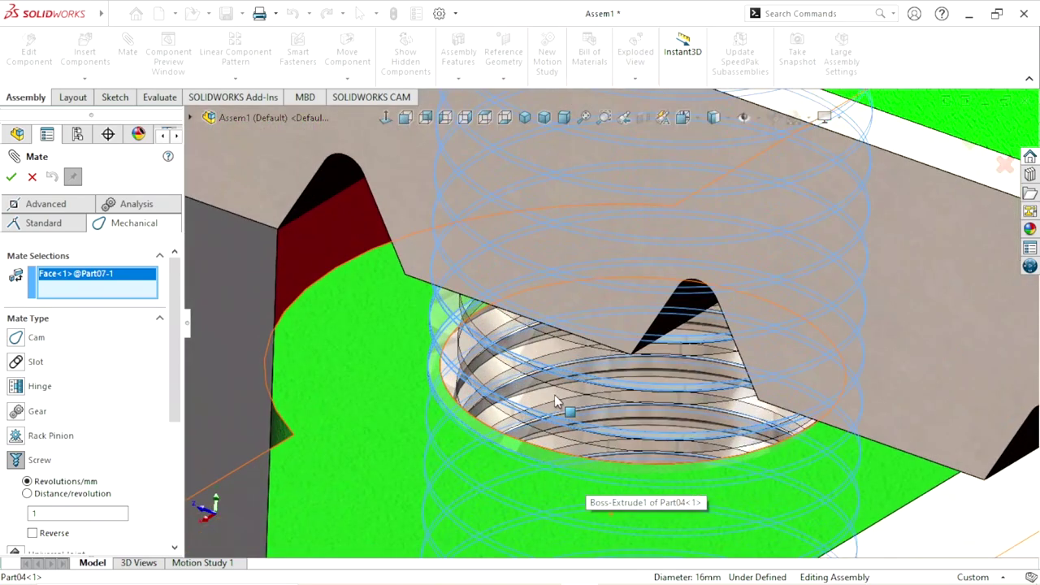
scroll(554, 395, "down", 2)
scroll(546, 394, "down", 2)
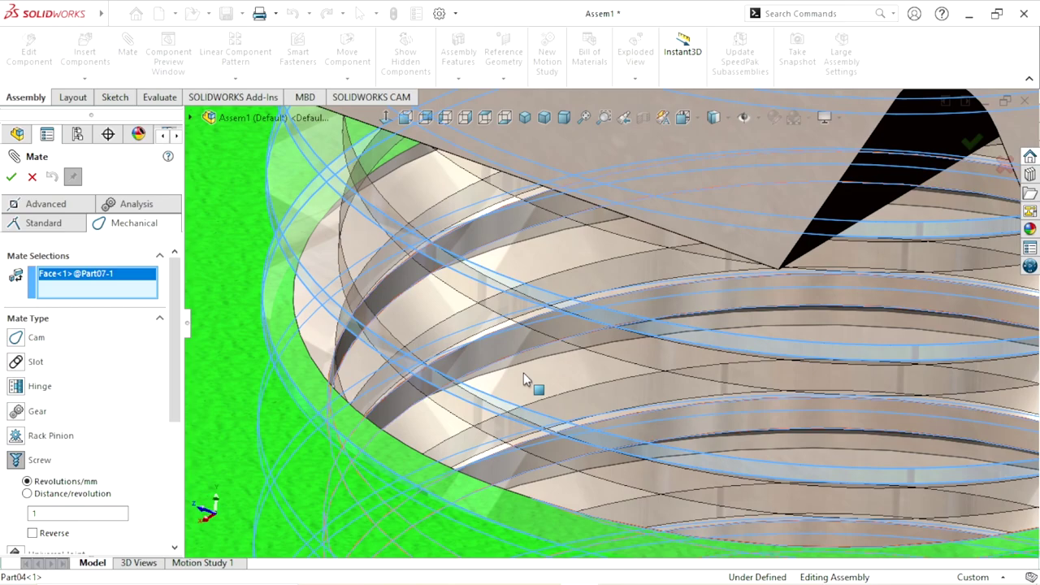
left_click(524, 379)
scroll(610, 414, "up", 3)
scroll(614, 410, "up", 3)
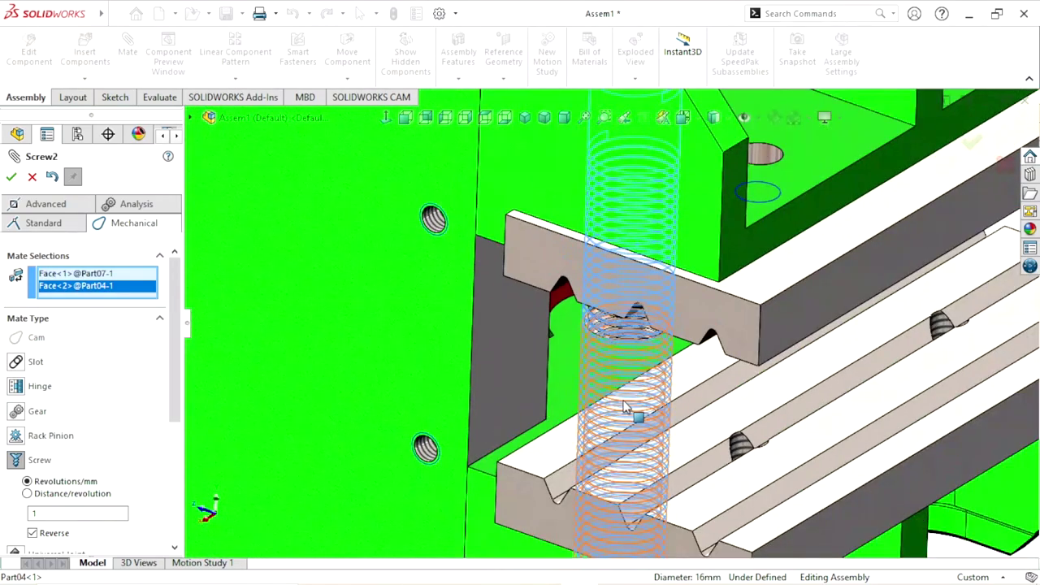
scroll(615, 408, "up", 2)
scroll(615, 408, "down", 2)
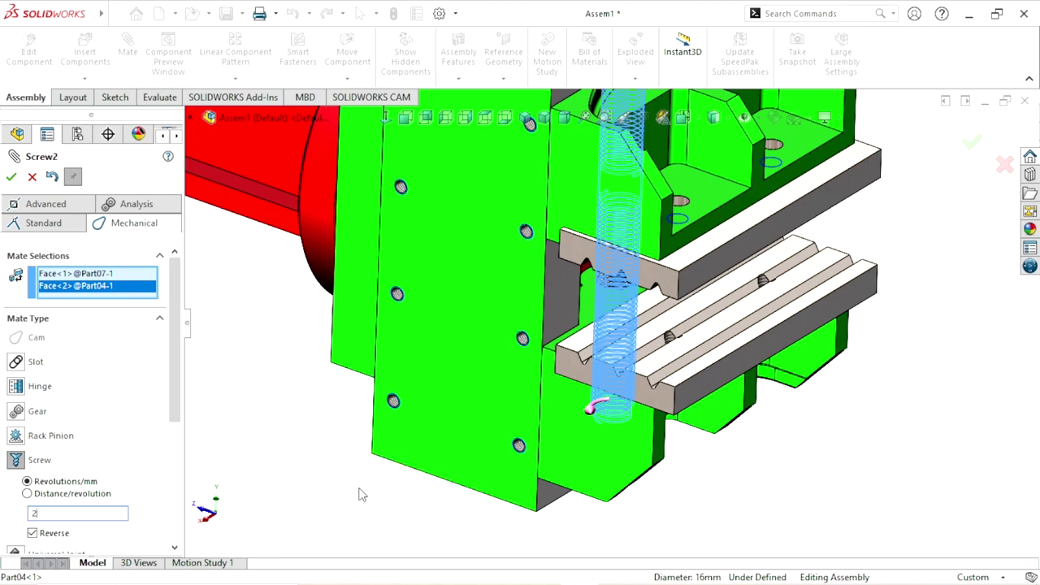
left_click(11, 179)
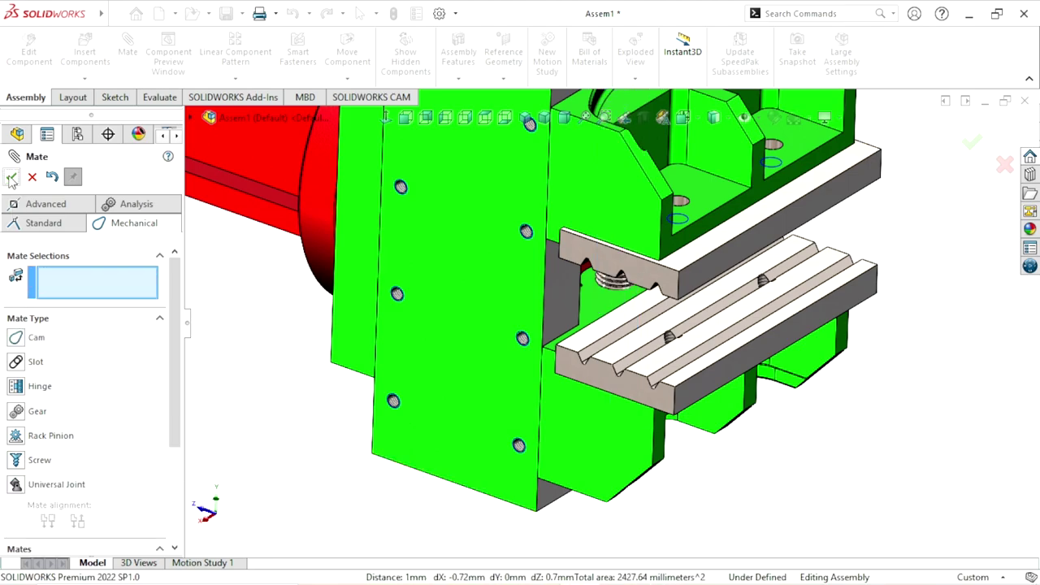
Close the Mate settings and turn the Part07 screw to watch the lower jaw slide outward
left_click(11, 178)
scroll(565, 378, "up", 5)
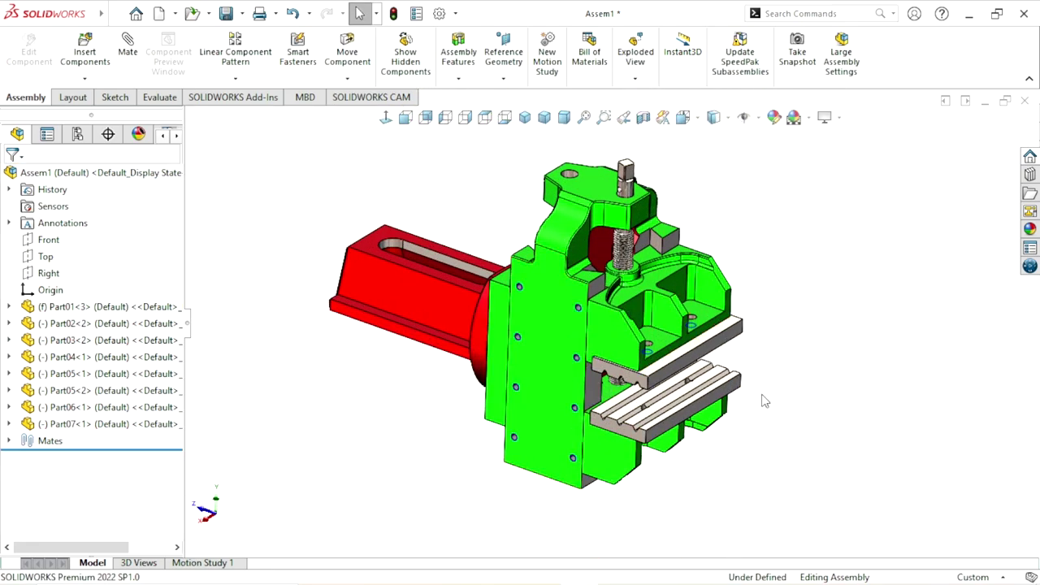
middle_click_drag(764, 400, 648, 221)
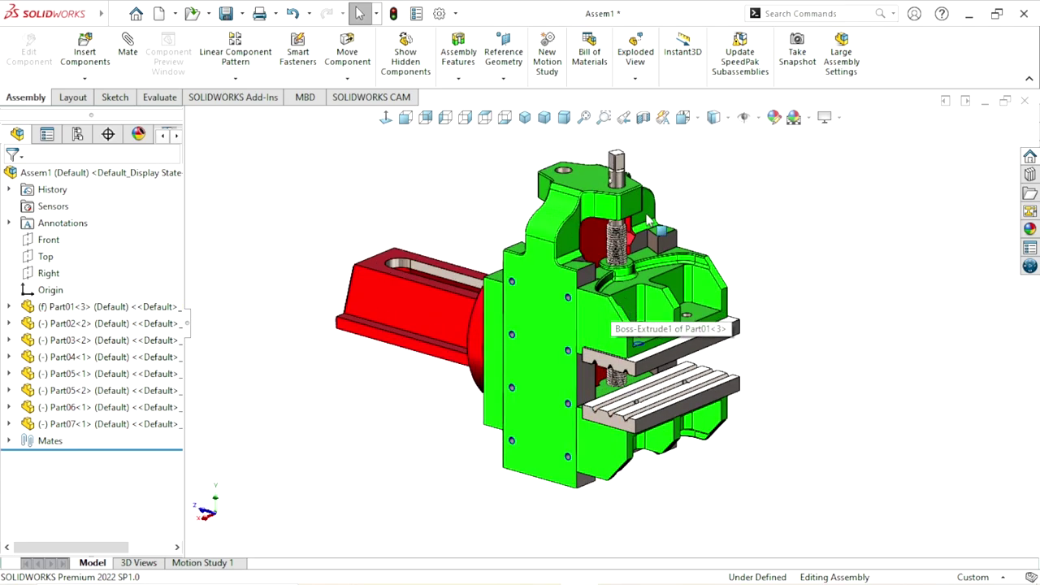
scroll(624, 171, "down", 2)
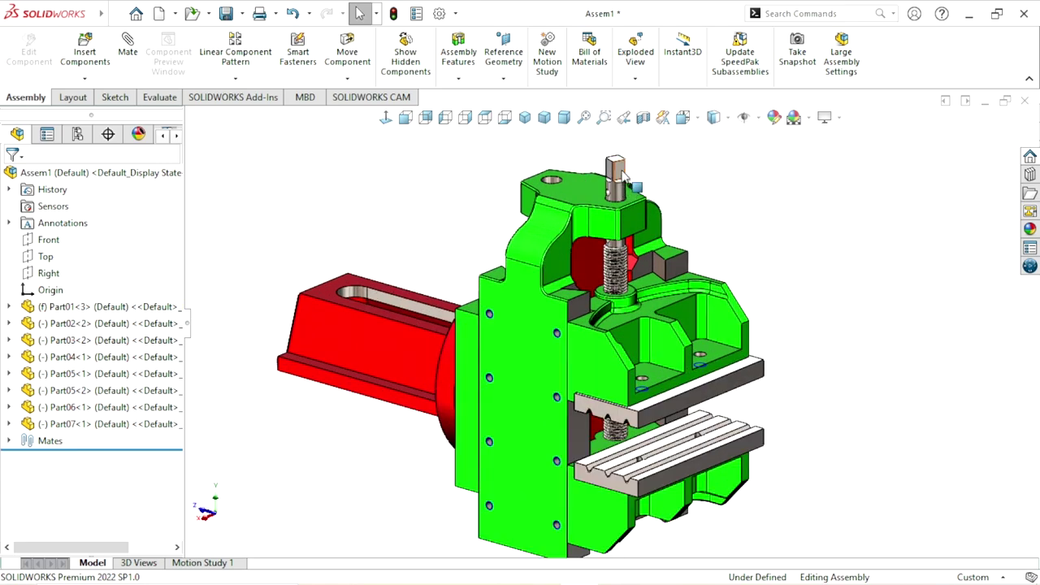
left_click_drag(624, 170, 620, 145)
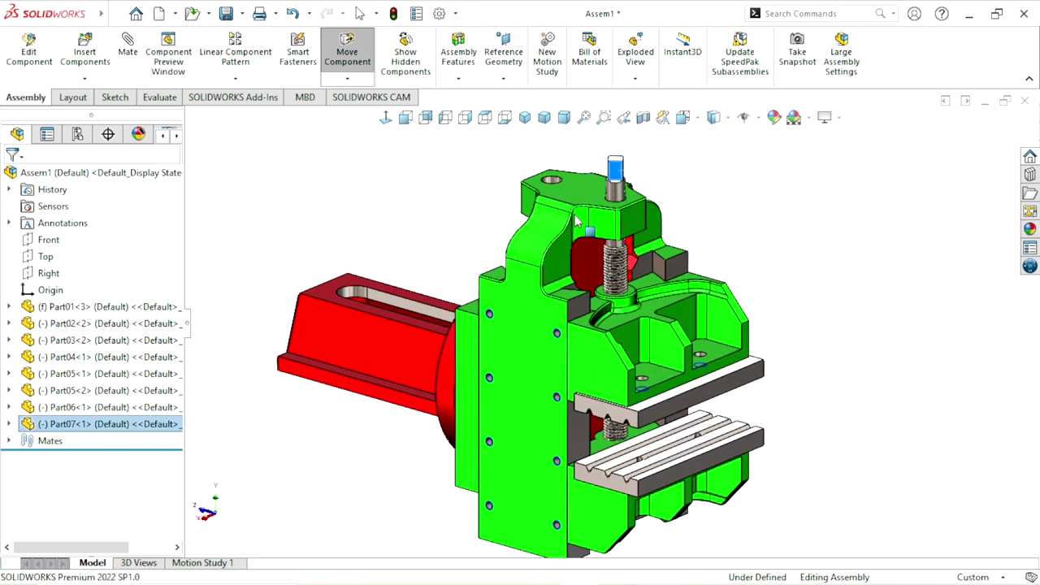
mouse_move(575, 219)
left_mouse_down()
mouse_move(676, 250)
mouse_move(685, 164)
left_mouse_up()
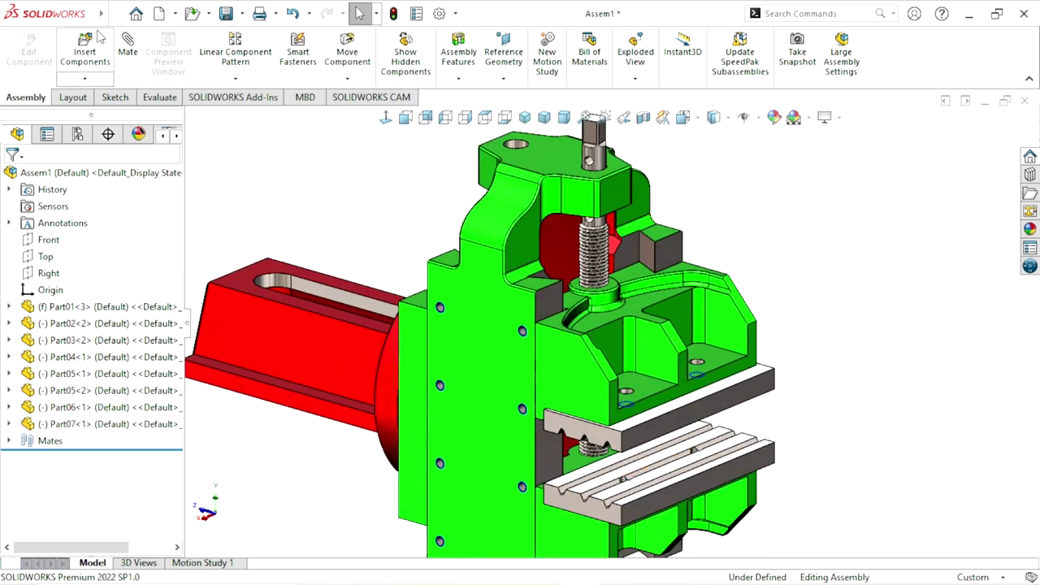
Insert Part08, a second threaded rod, above the vise
left_click(75, 52)
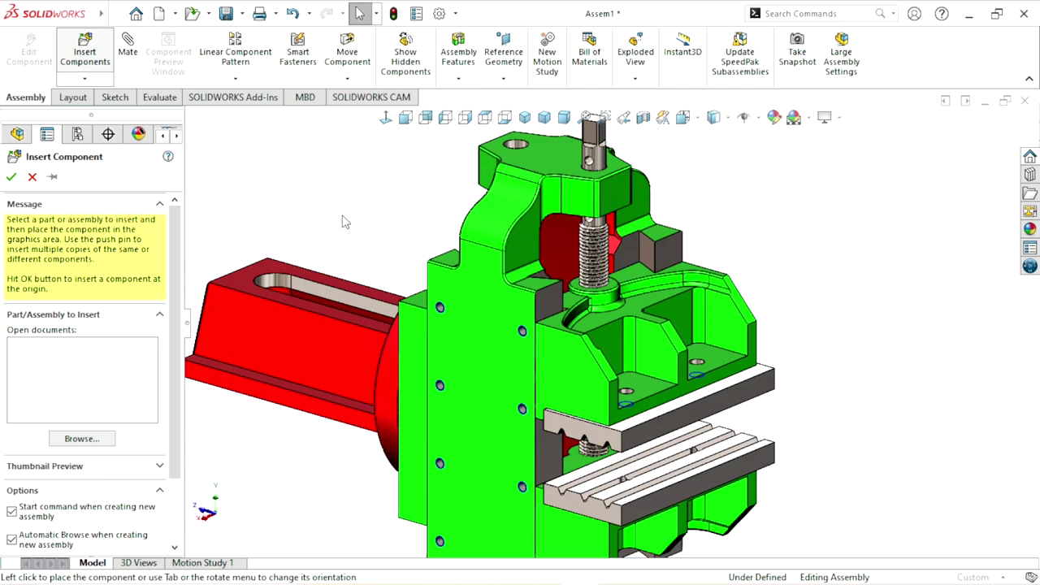
left_click(659, 323)
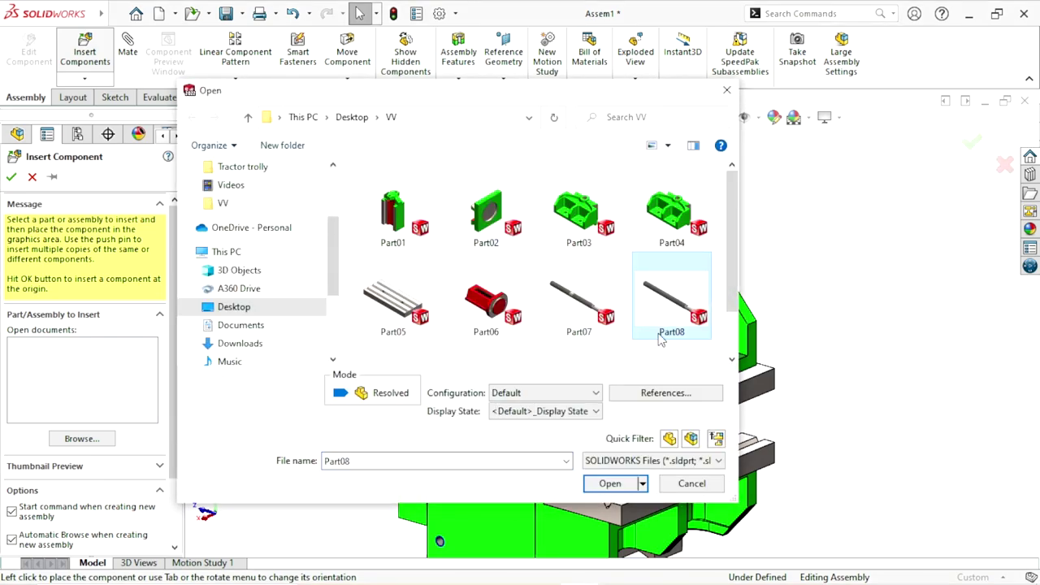
left_click(610, 484)
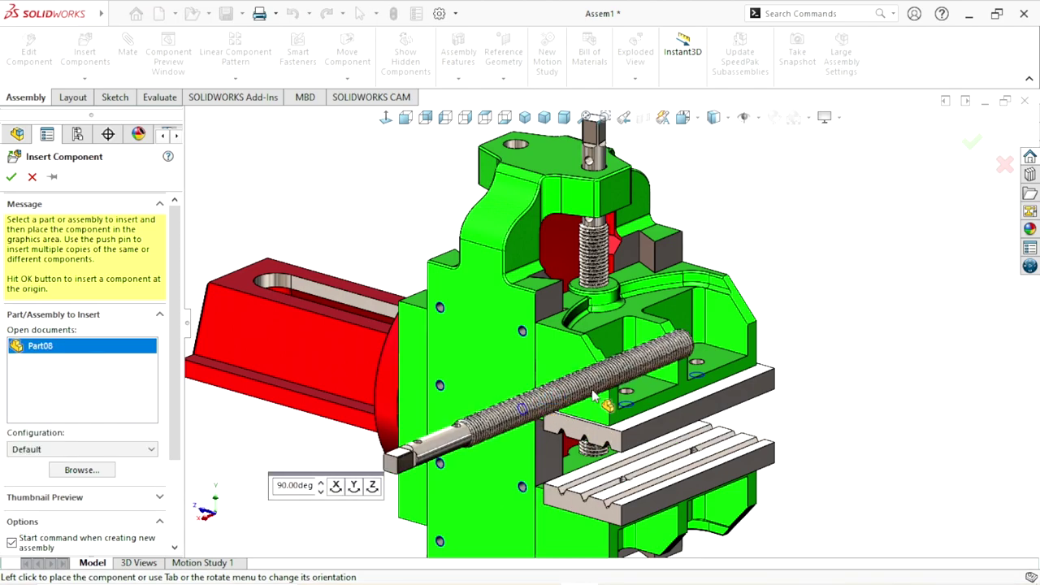
scroll(602, 398, "up", 3)
scroll(619, 396, "up", 2)
left_click(544, 222)
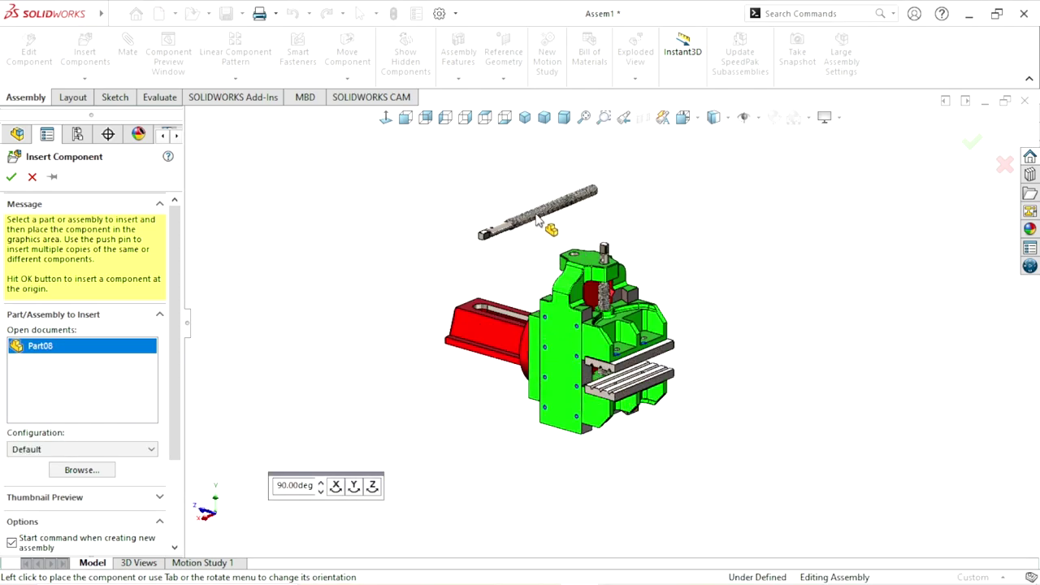
Rotate the Part08 shaft until it stands vertically
left_click(347, 78)
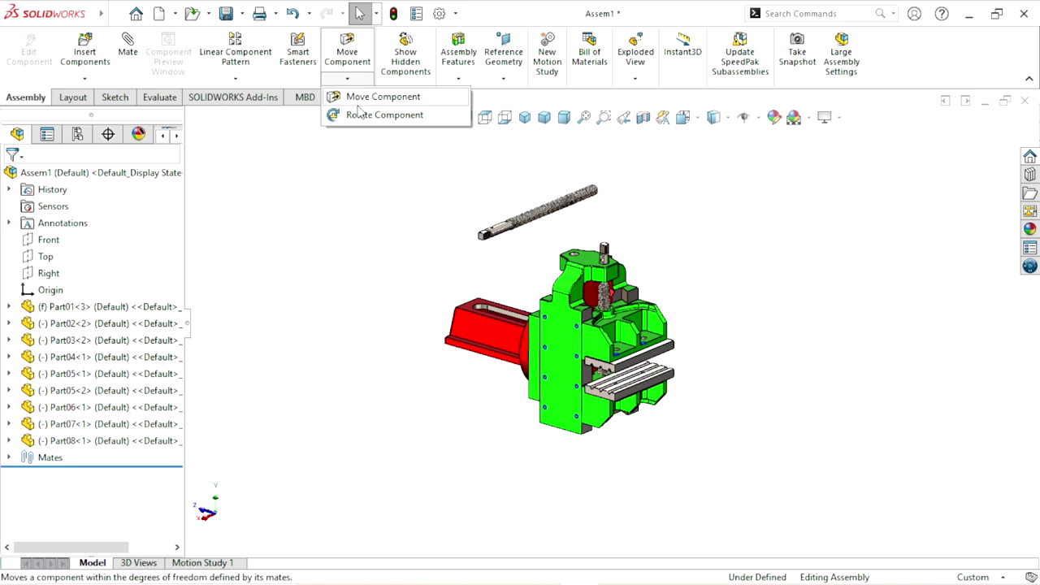
left_click(370, 114)
left_click_drag(476, 205, 487, 240)
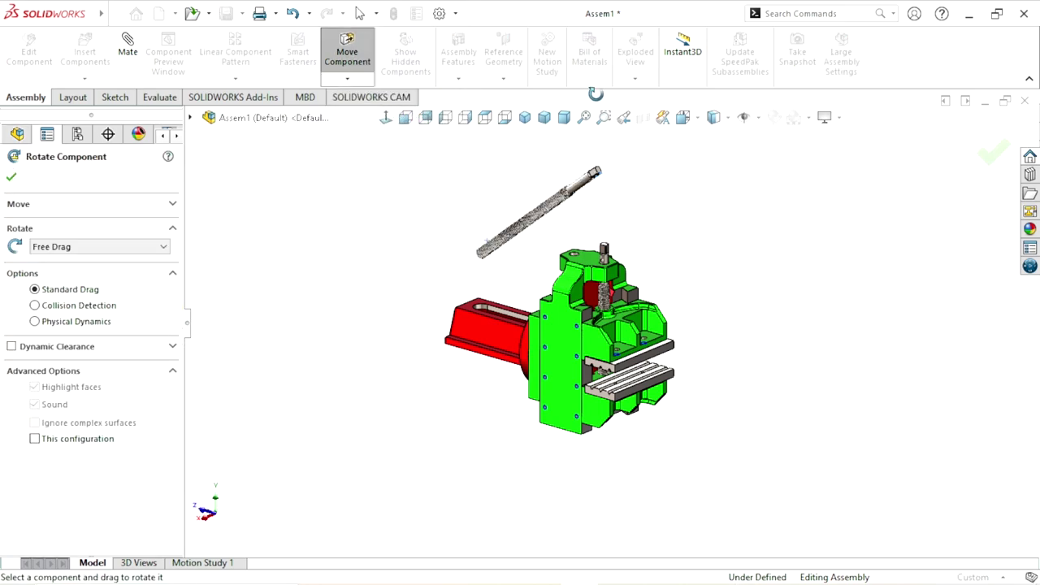
mouse_move(551, 2)
left_mouse_down()
mouse_move(529, 3)
mouse_move(385, 100)
left_mouse_up()
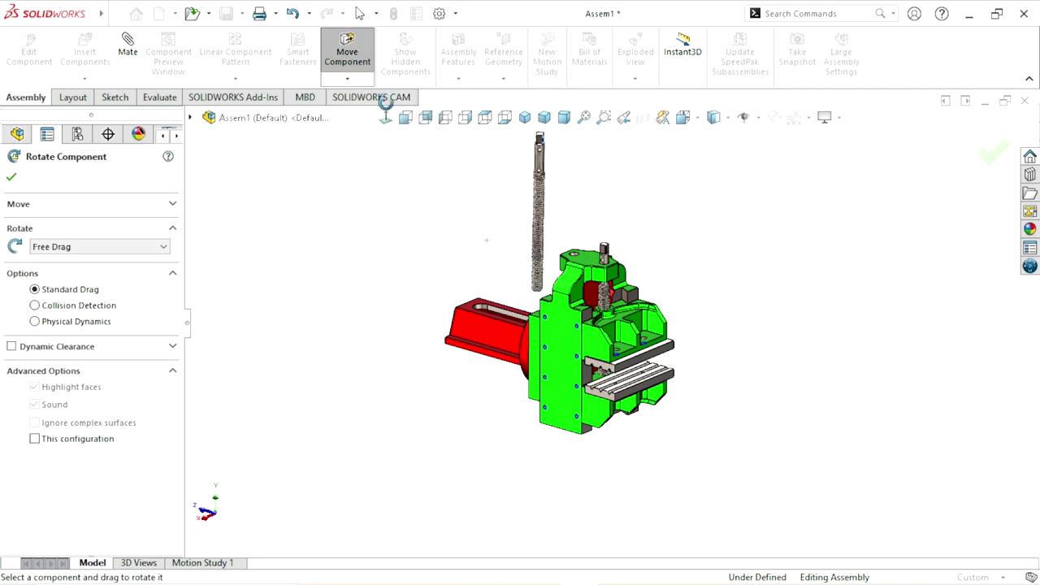
left_click(13, 178)
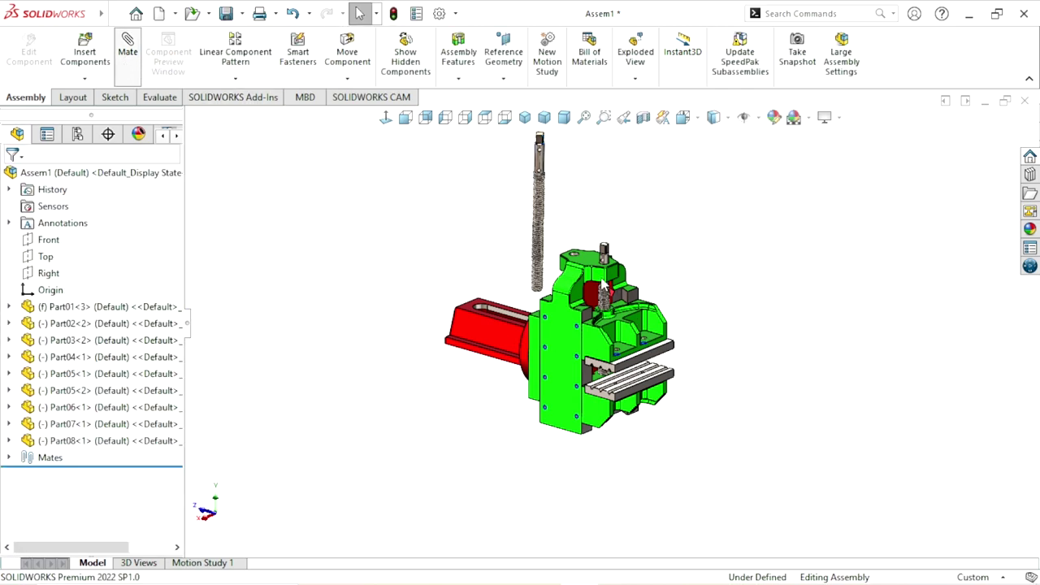
Make the Part08 shaft concentric with the hole atop the green body
scroll(585, 254, "down", 5)
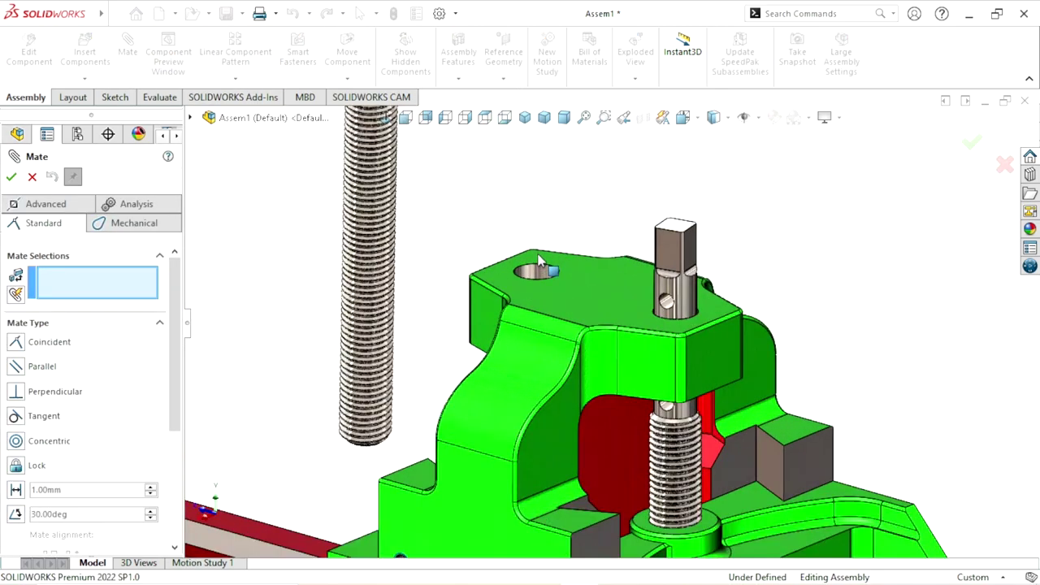
scroll(531, 293, "down", 5)
left_click(524, 303)
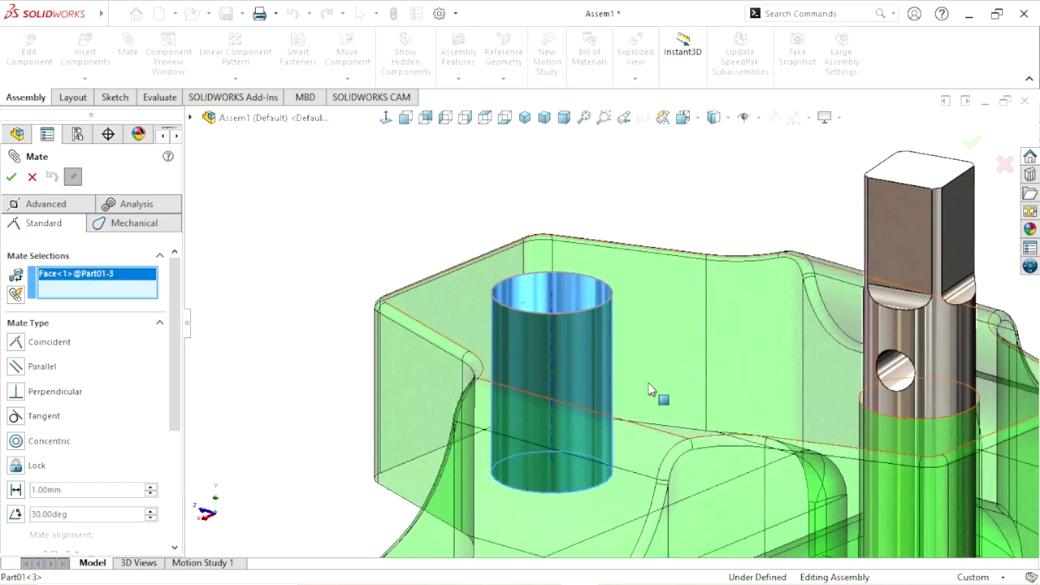
scroll(520, 366, "up", 4)
scroll(512, 431, "up", 5)
scroll(560, 179, "down", 5)
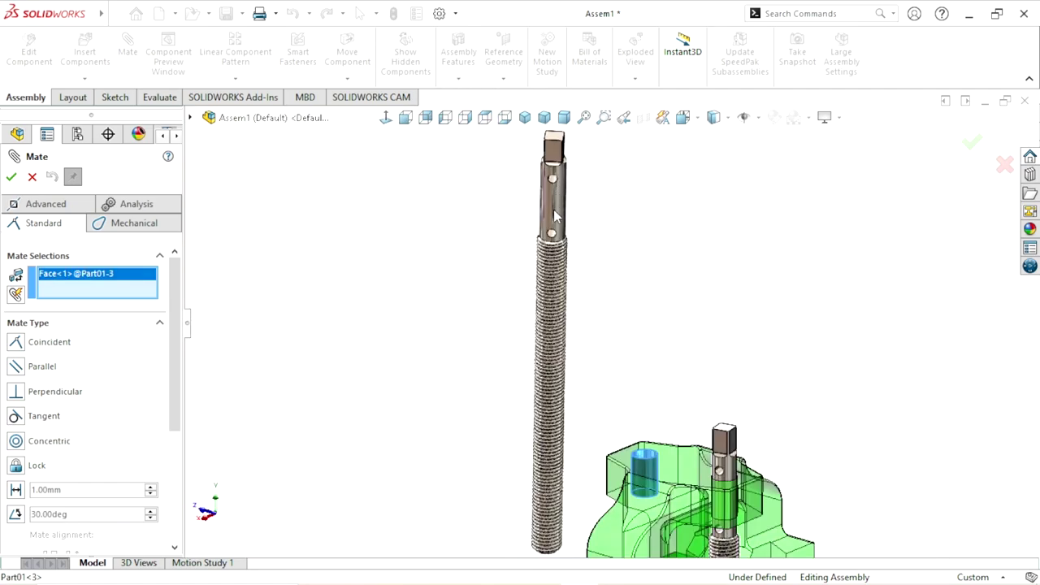
scroll(573, 220, "down", 3)
left_click(585, 241)
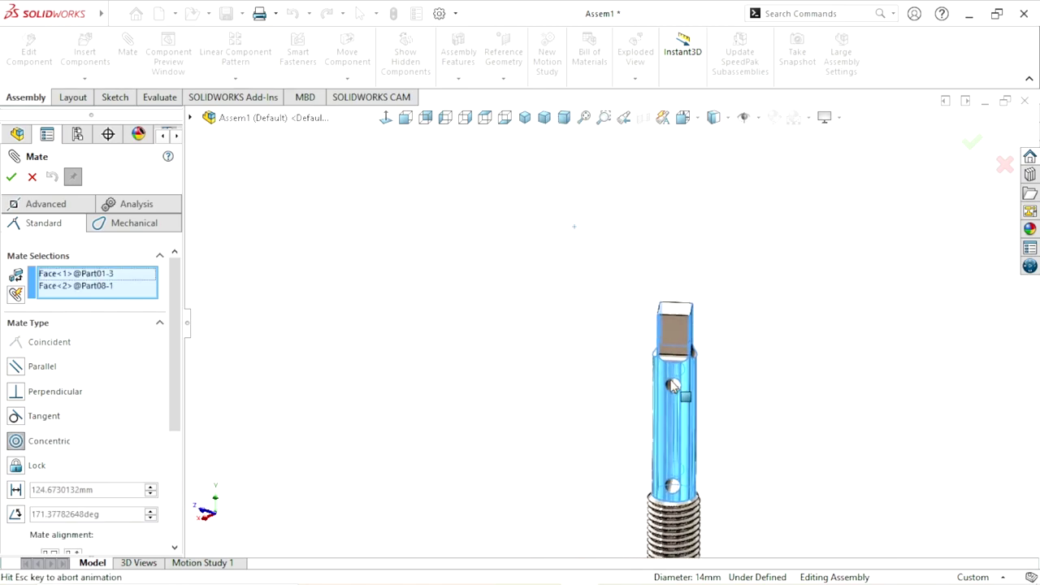
scroll(553, 402, "up", 2)
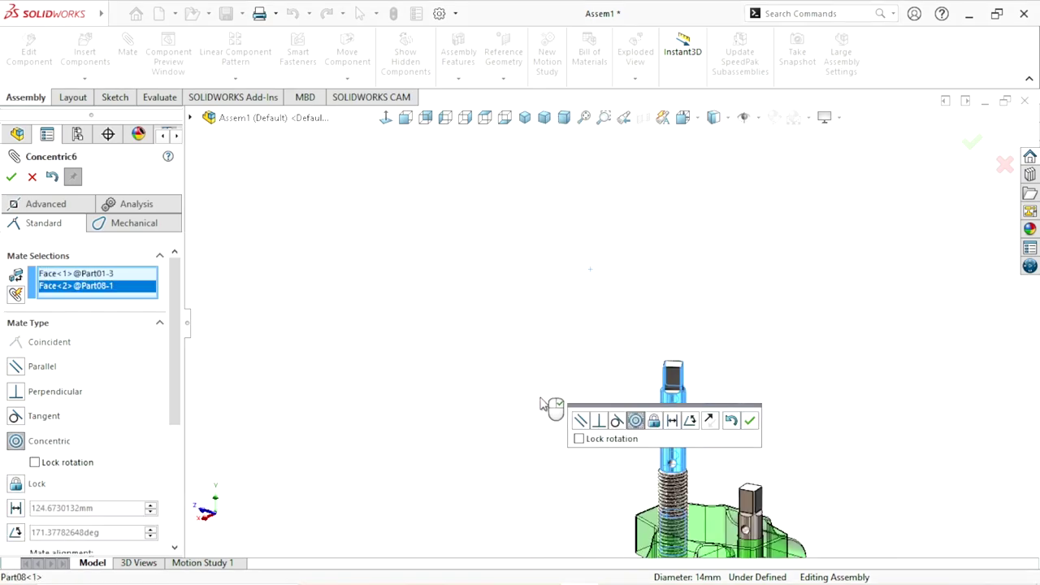
left_click(749, 420)
Hold the shaft 28 mm from the green body's top face with a distance mate
scroll(611, 504, "down", 2)
scroll(615, 439, "down", 2)
scroll(619, 373, "down", 2)
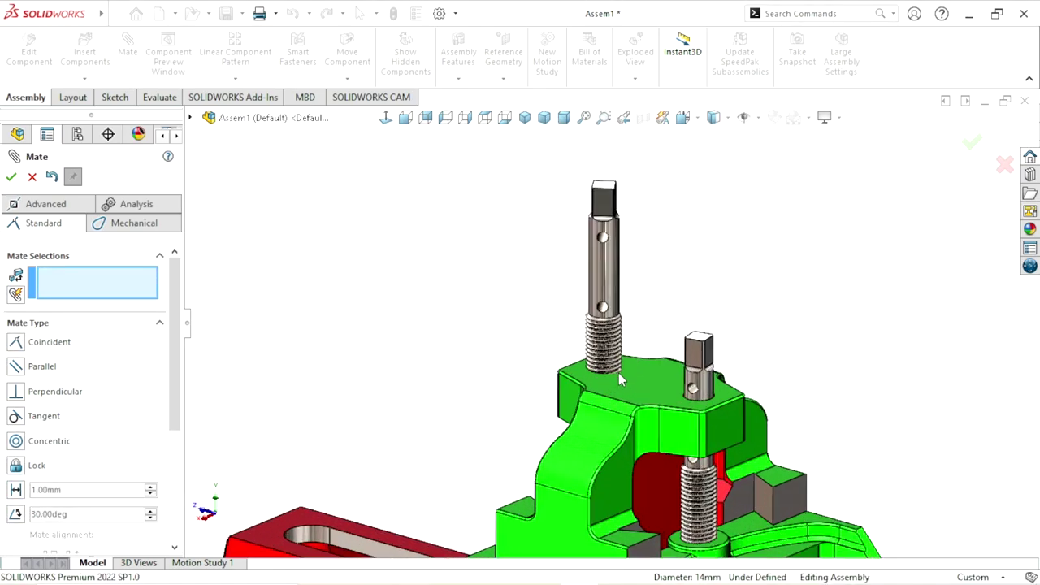
middle_click_drag(750, 265, 700, 333)
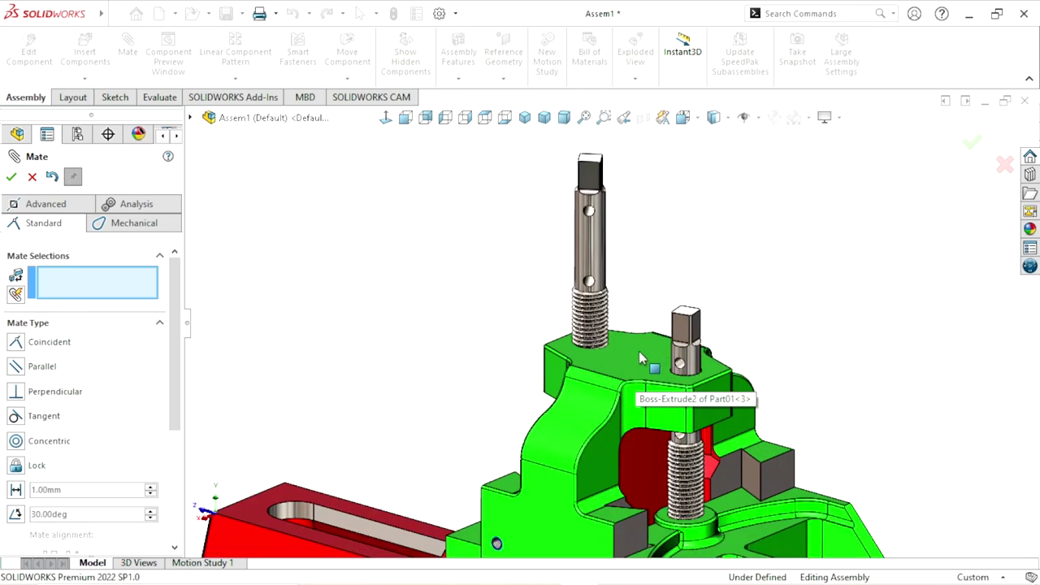
left_click(639, 354)
middle_click_drag(805, 344, 619, 244)
scroll(632, 253, "down", 2)
scroll(637, 286, "down", 4)
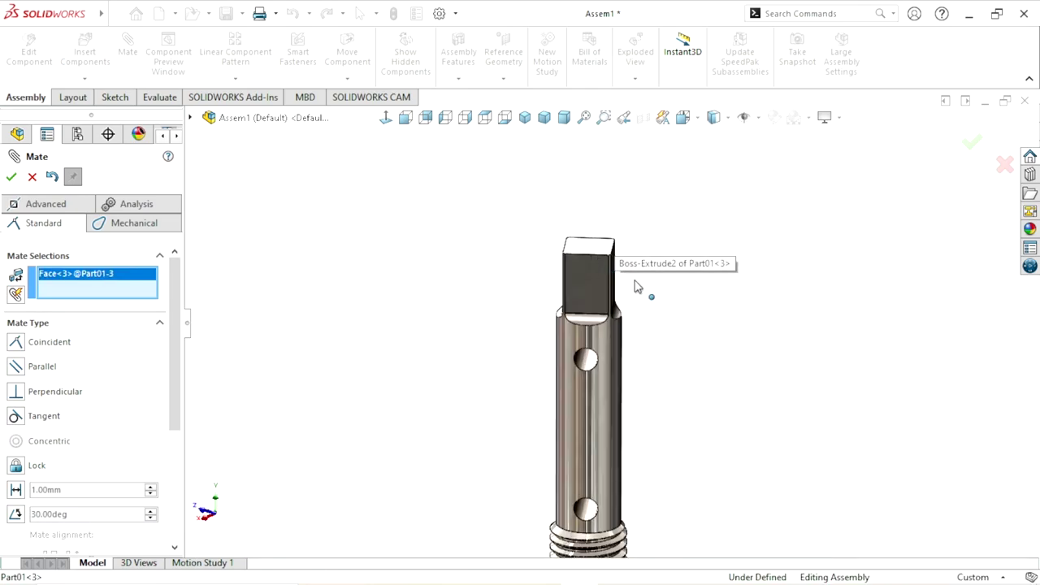
left_click(591, 256)
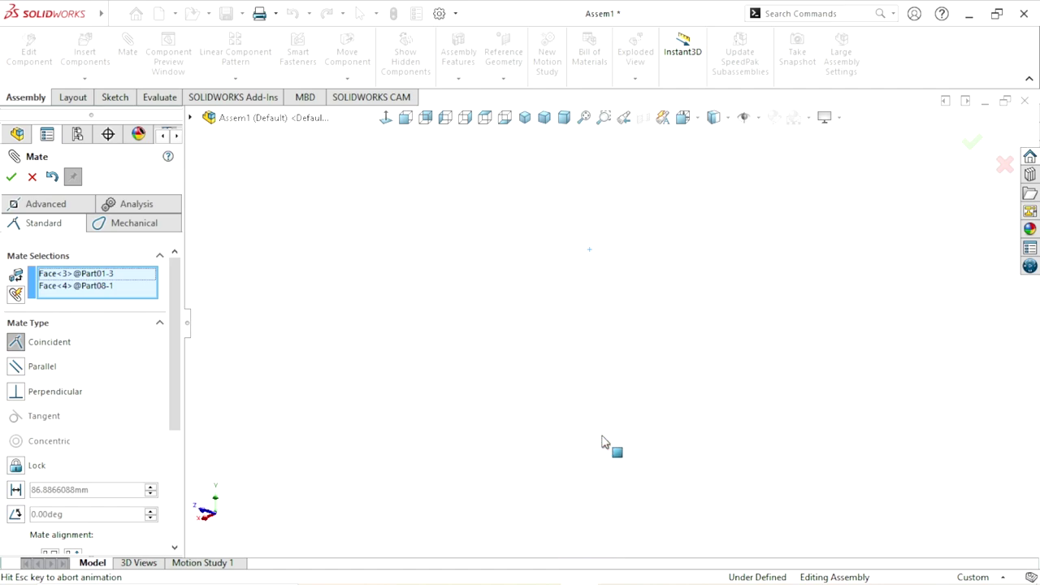
scroll(529, 457, "up", 3)
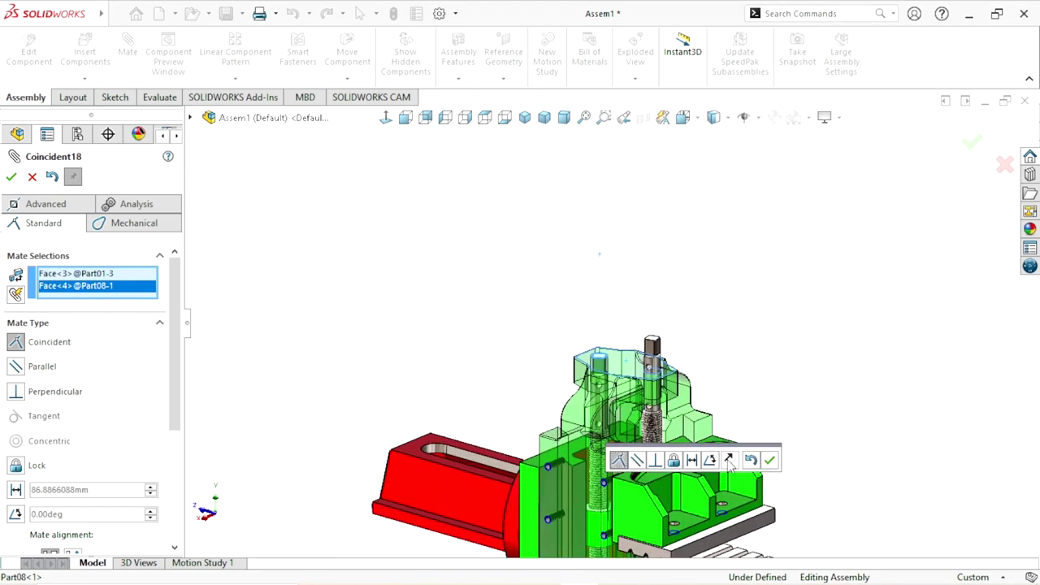
left_click(691, 465)
type("28")
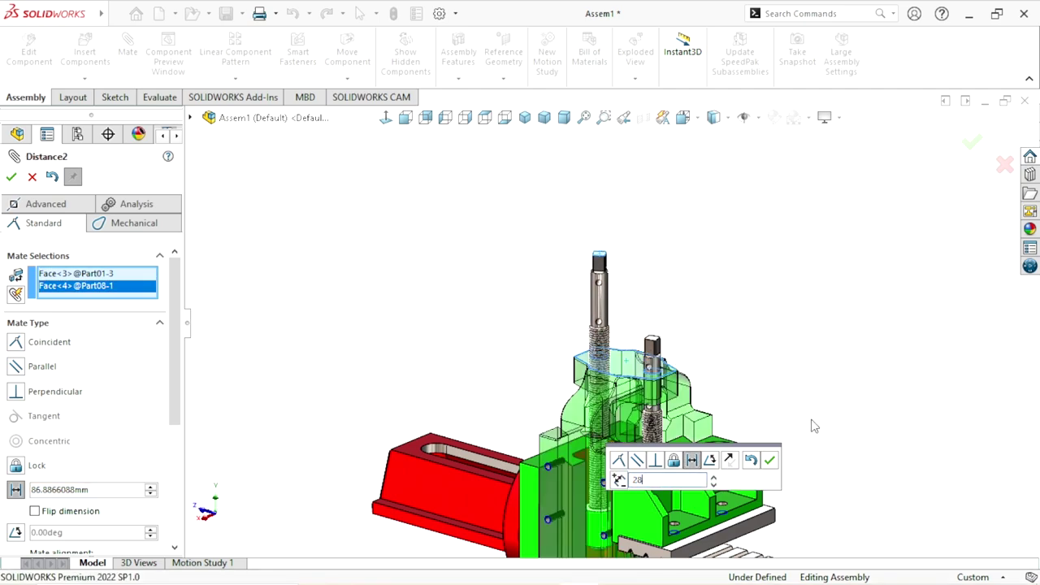
key("Return")
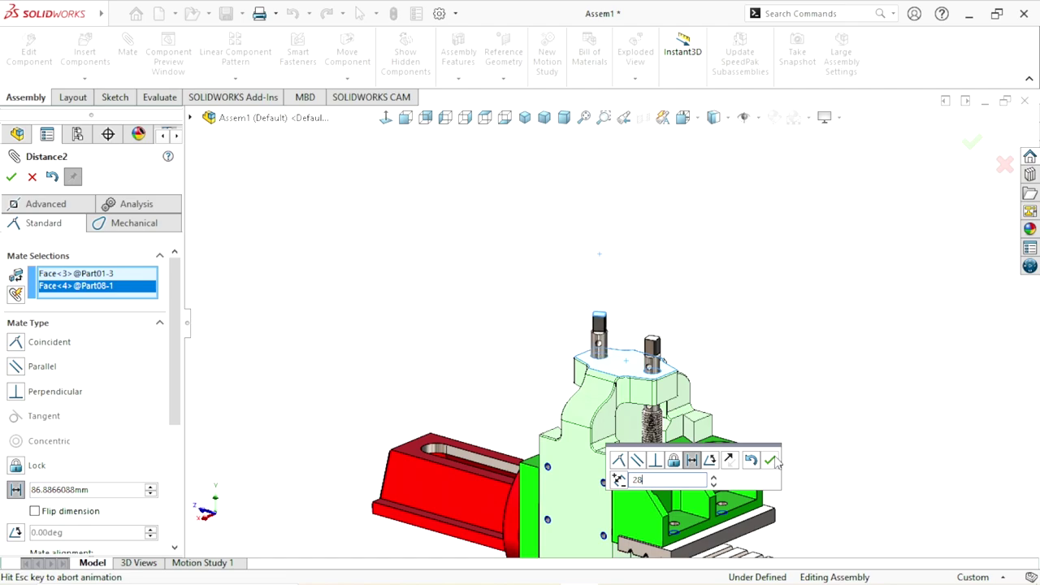
left_click(772, 461)
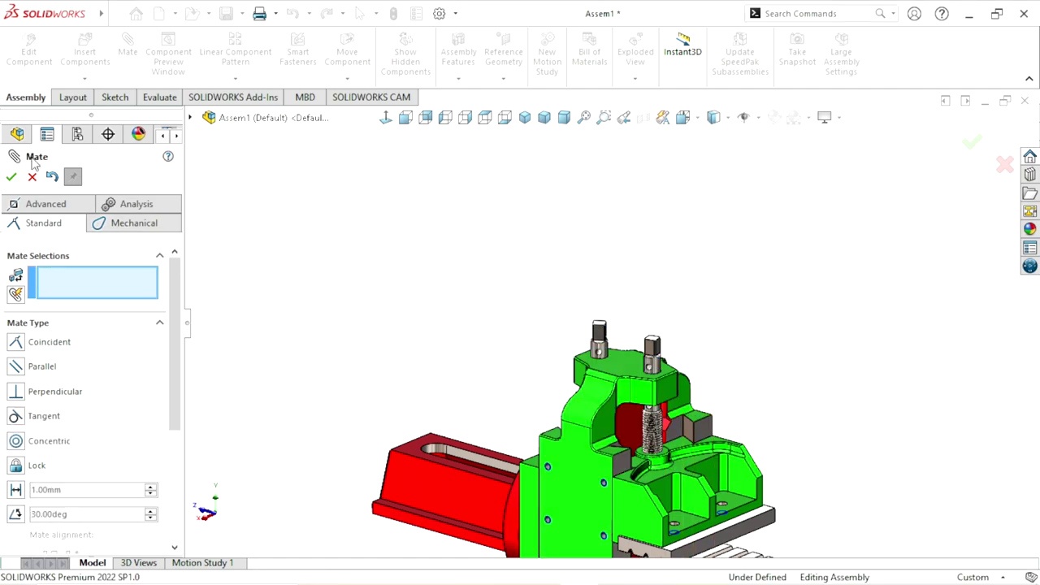
left_click(11, 177)
Choose a Screw mechanical mate and select the Part08 shaft's thread surface
scroll(619, 358, "up", 3)
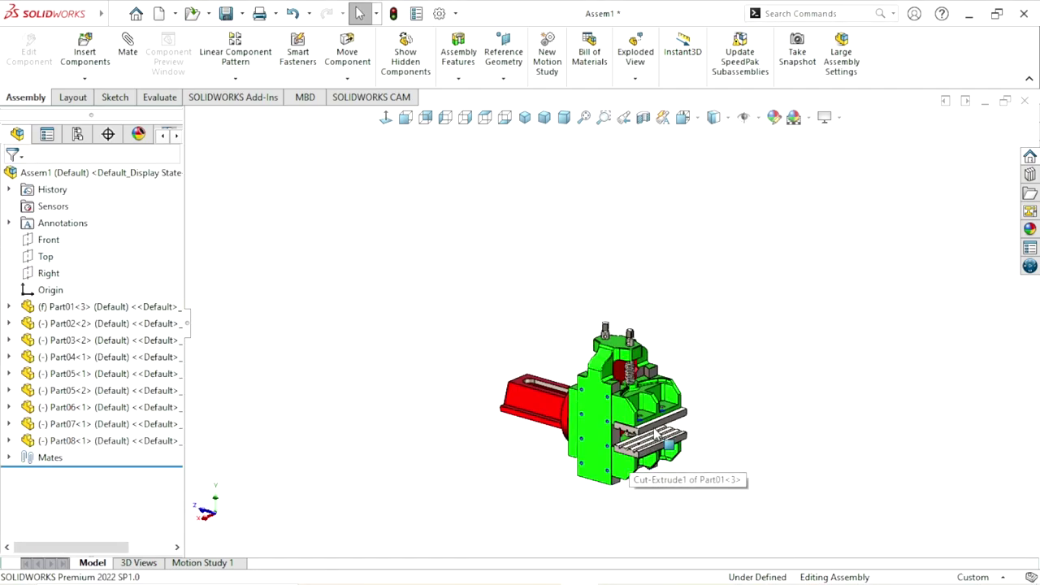
scroll(746, 360, "down", 5)
middle_click_drag(577, 390, 574, 466)
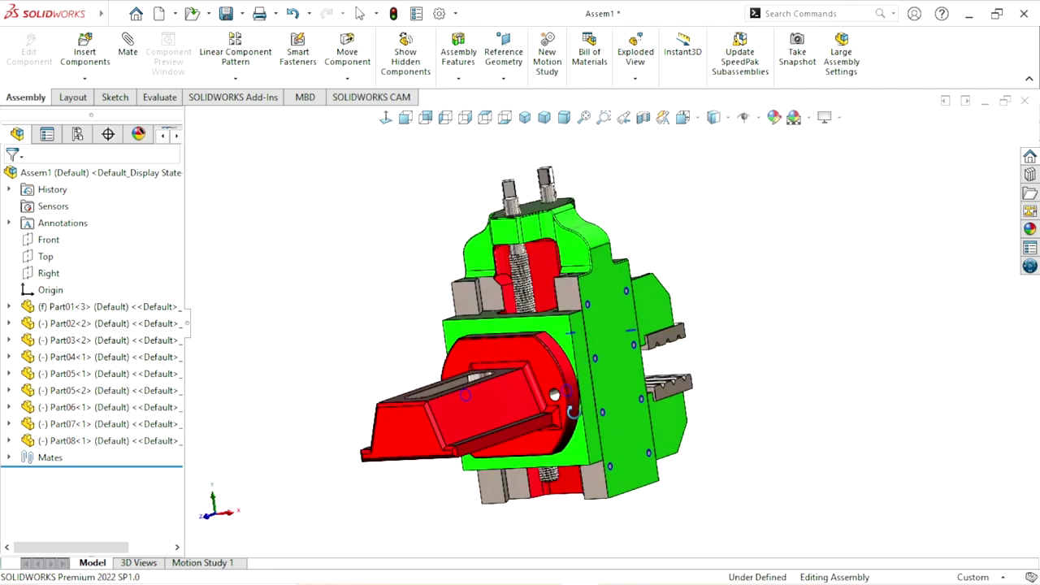
scroll(538, 325, "down", 3)
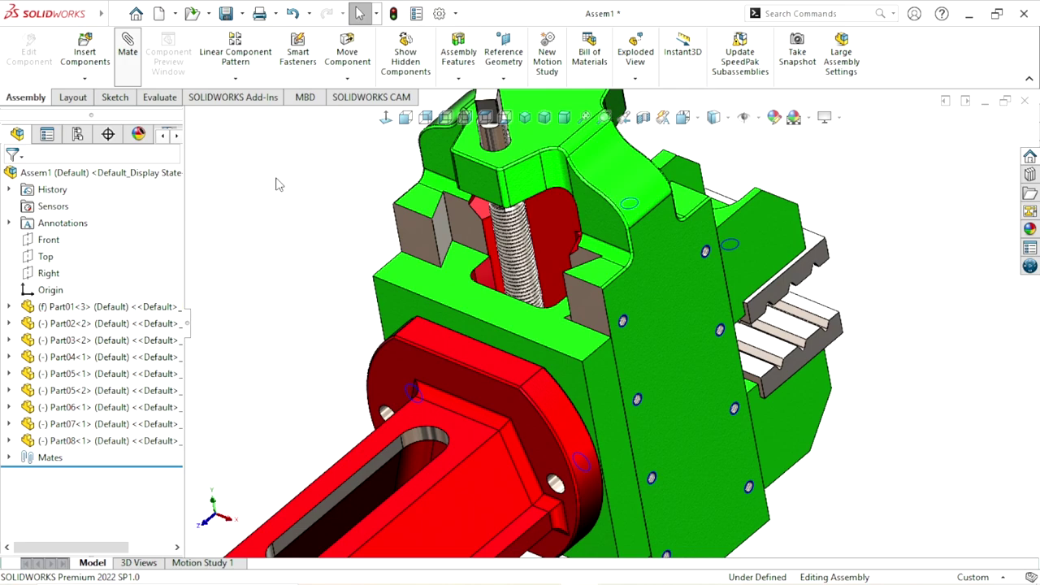
left_click(119, 233)
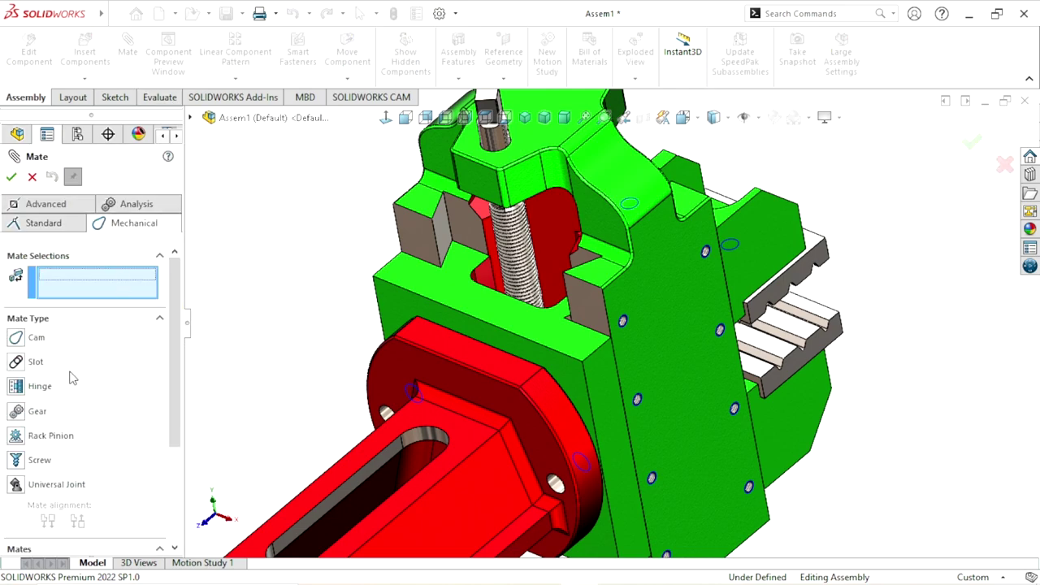
left_click(16, 459)
scroll(509, 284, "down", 3)
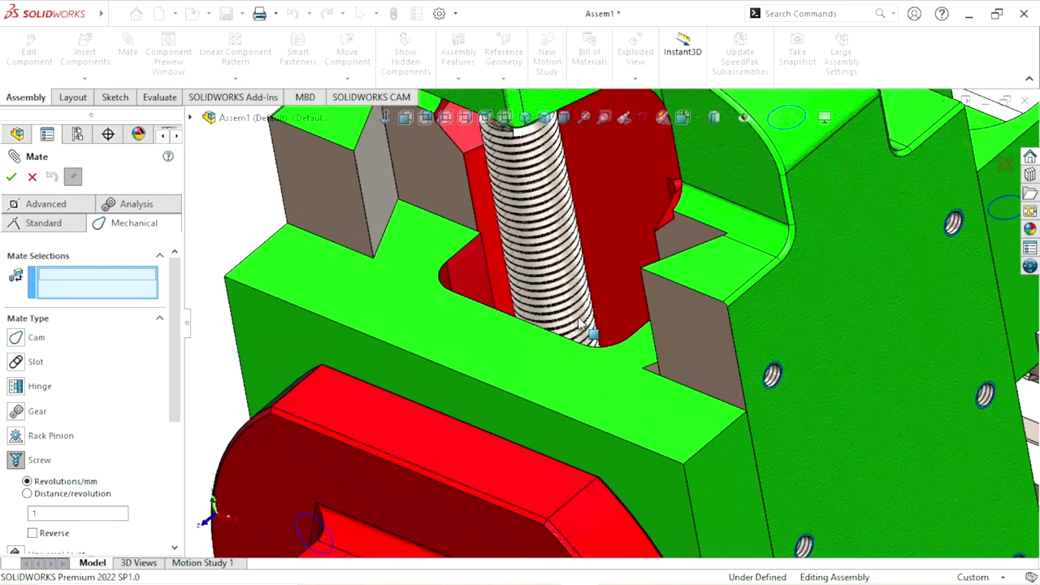
scroll(569, 296, "down", 3)
scroll(585, 304, "down", 3)
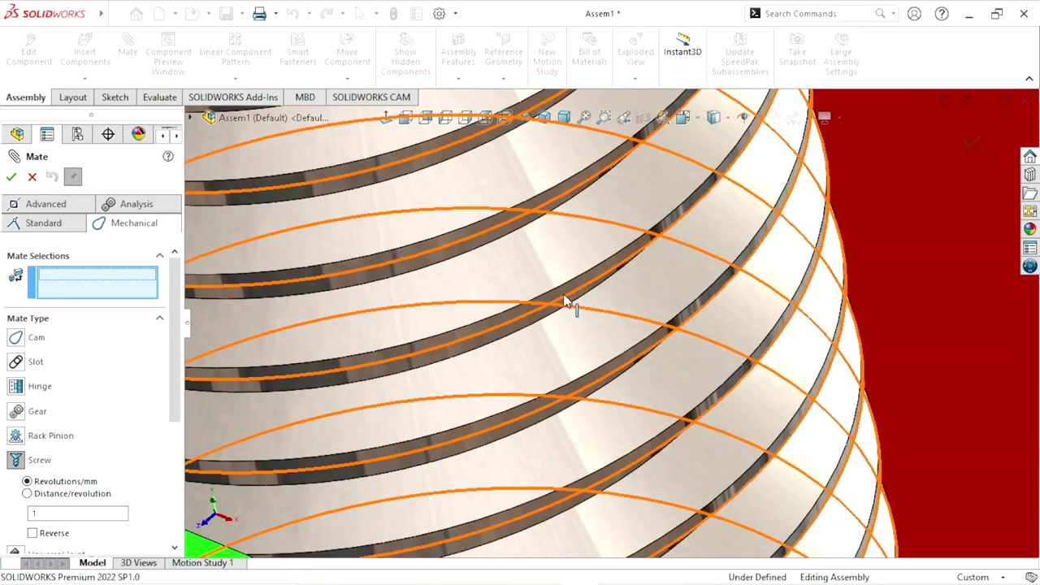
left_click(567, 300)
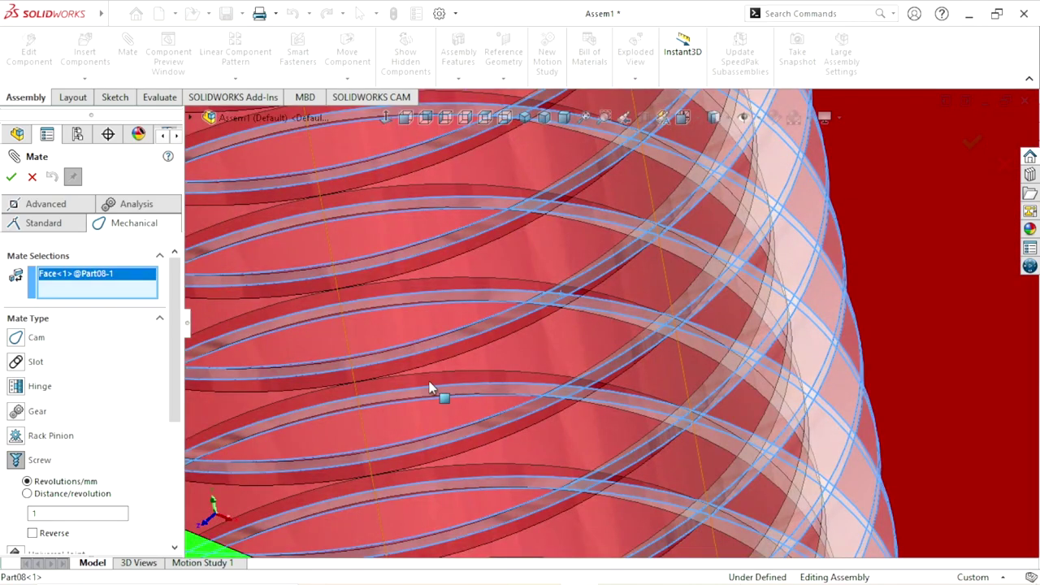
Pair it with Part02's thread, untick Reverse, and apply at 2 revolutions per mm
scroll(406, 388, "up", 5)
mouse_move(628, 429)
middle_mouse_down()
mouse_move(677, 418)
mouse_move(626, 431)
mouse_move(653, 457)
mouse_move(651, 488)
middle_mouse_up()
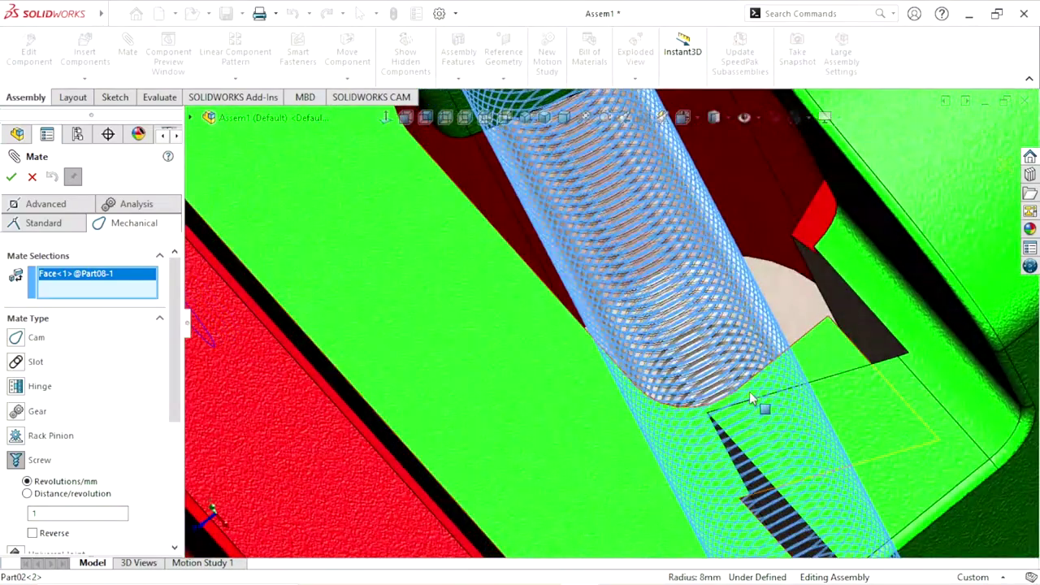
scroll(734, 378, "down", 2)
scroll(673, 308, "down", 3)
scroll(649, 279, "down", 3)
scroll(649, 278, "down", 2)
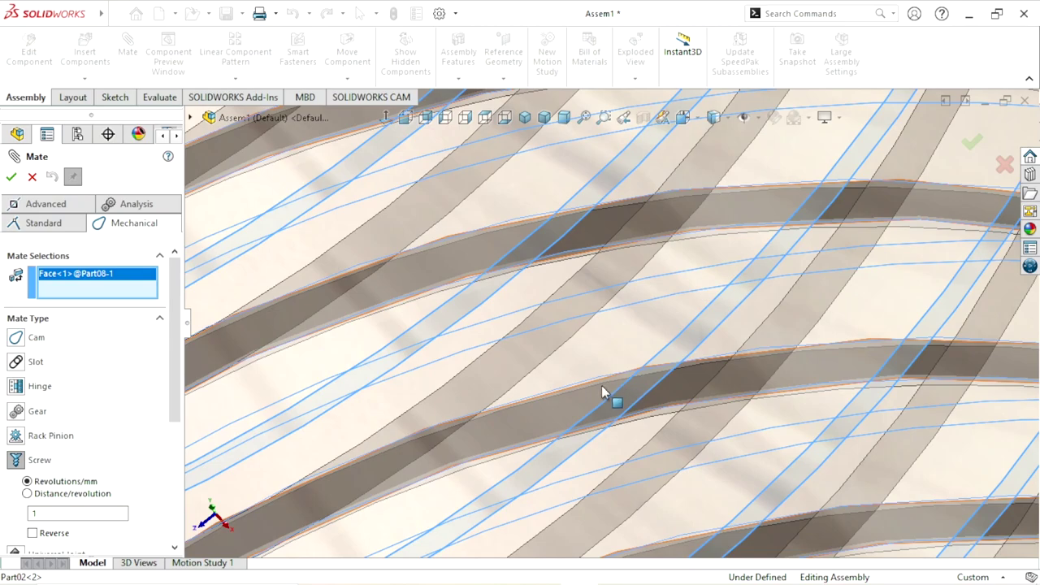
left_click(550, 386)
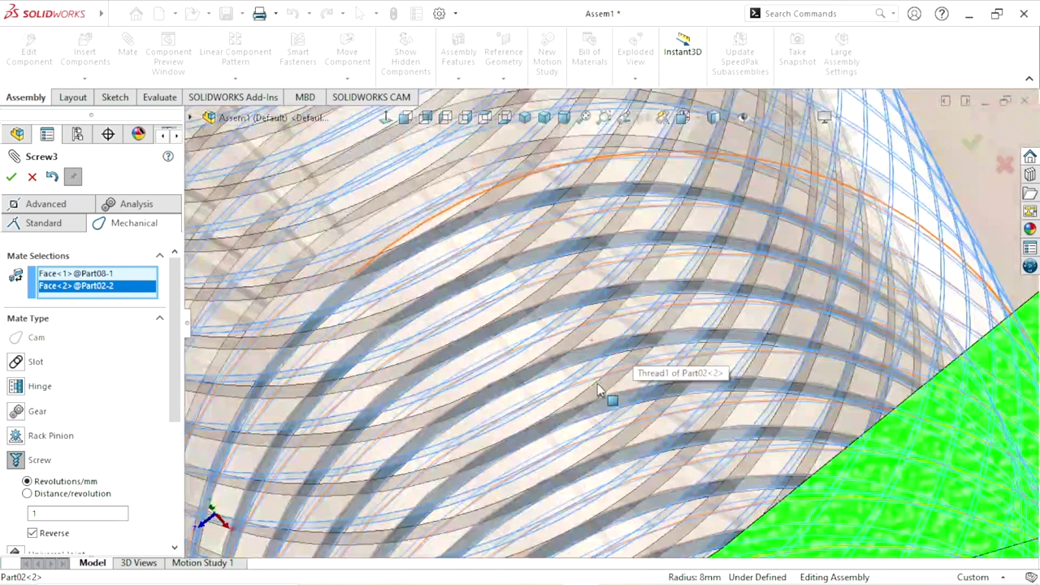
scroll(590, 396, "up", 5)
scroll(597, 407, "up", 5)
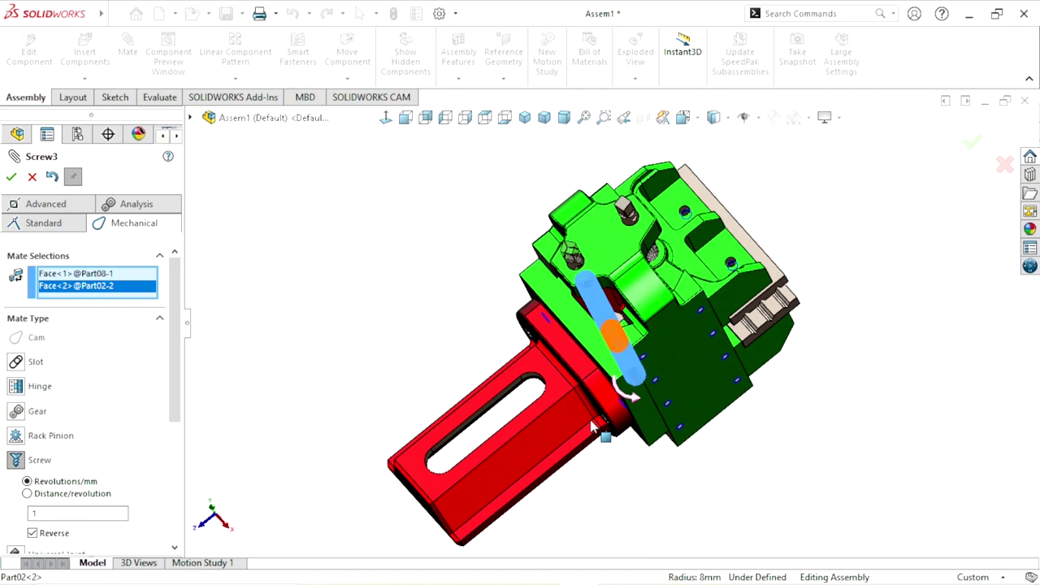
left_click(33, 537)
type("2")
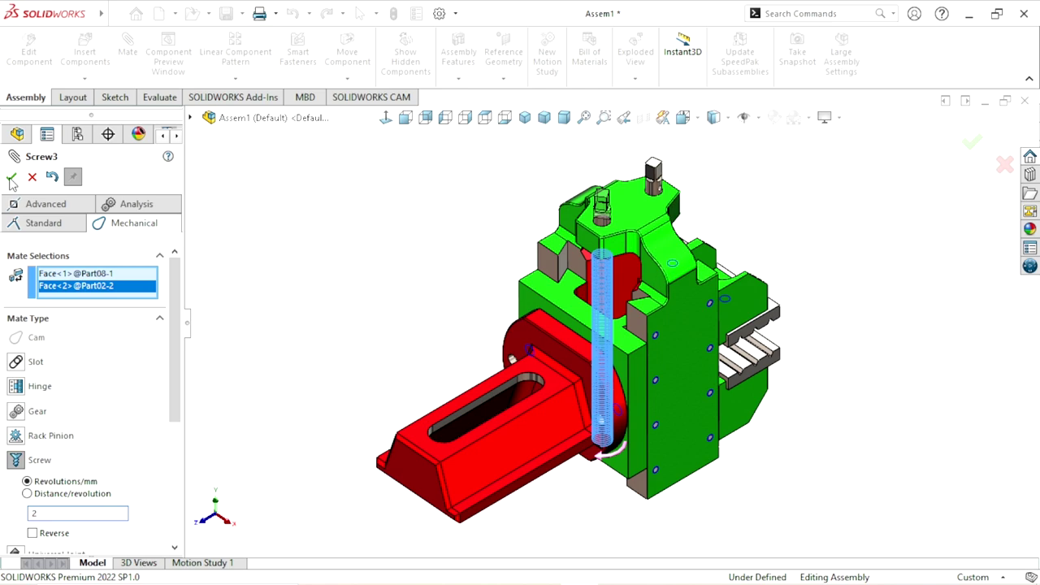
left_click(11, 178)
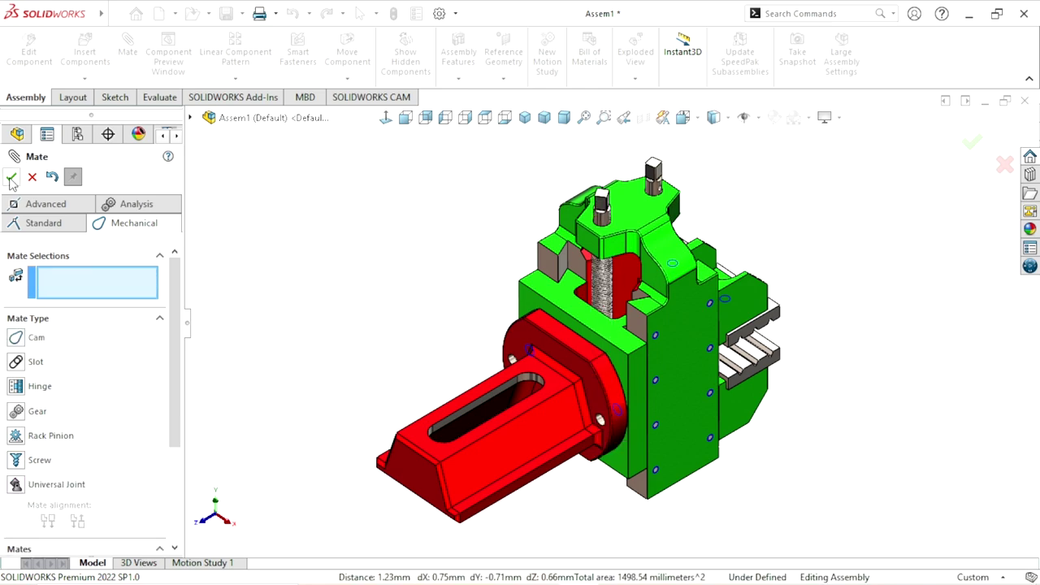
Close the mate settings and select the Part08 shaft in the model
left_click(11, 177)
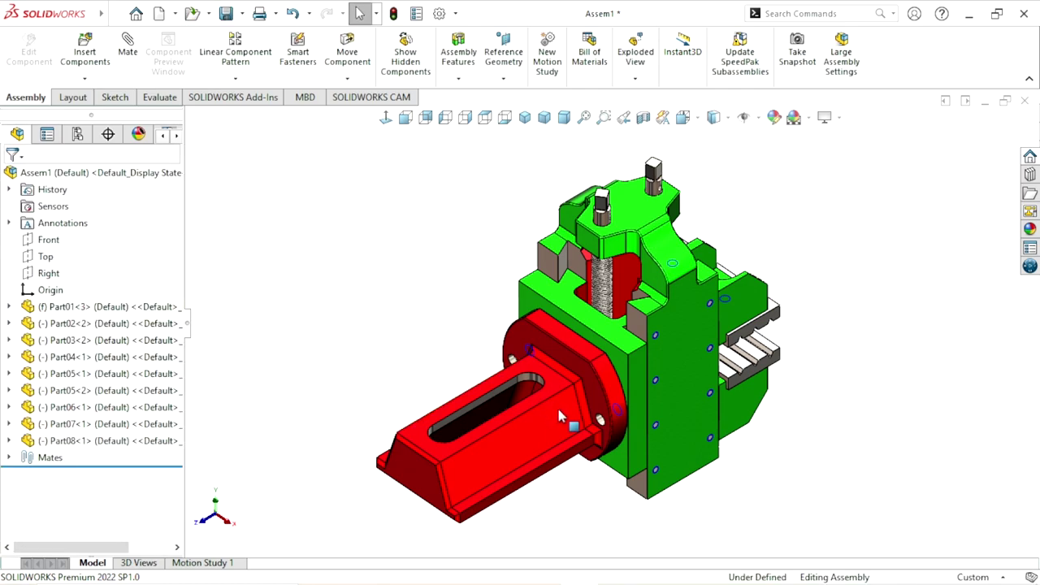
mouse_move(559, 416)
middle_mouse_down()
mouse_move(718, 420)
mouse_move(742, 406)
middle_mouse_up()
scroll(596, 331, "down", 3)
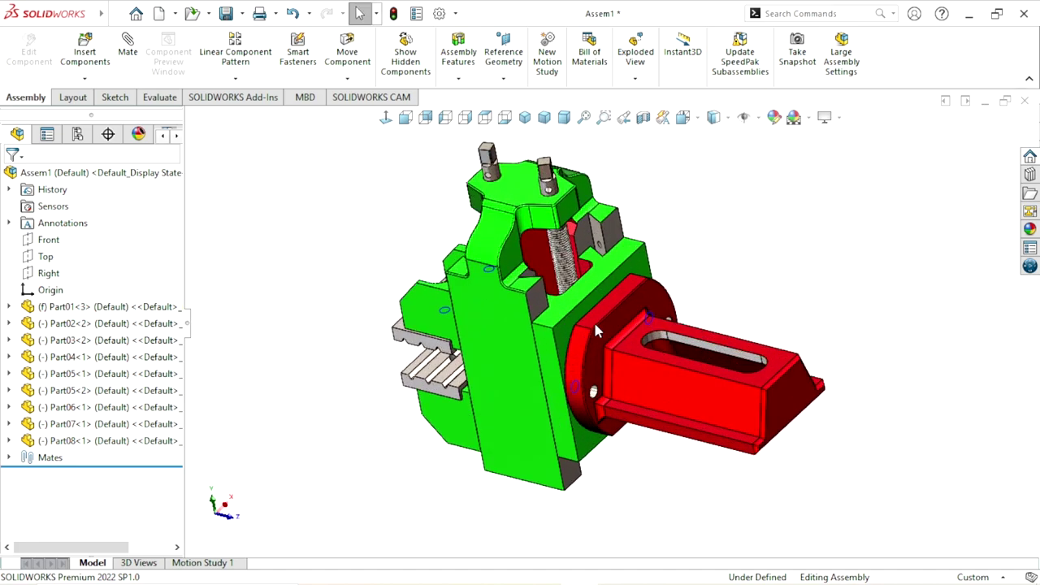
left_click(543, 169)
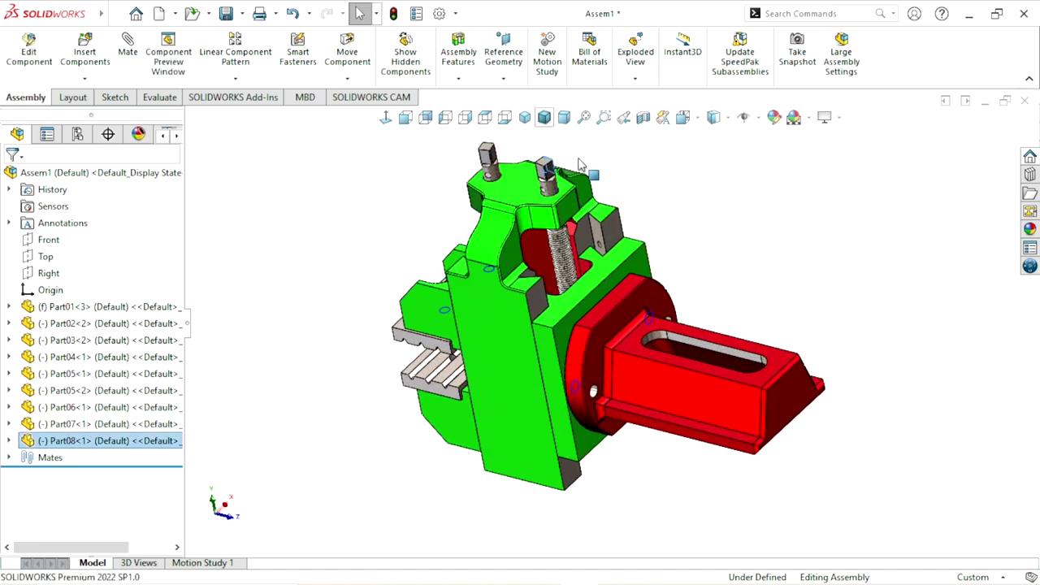
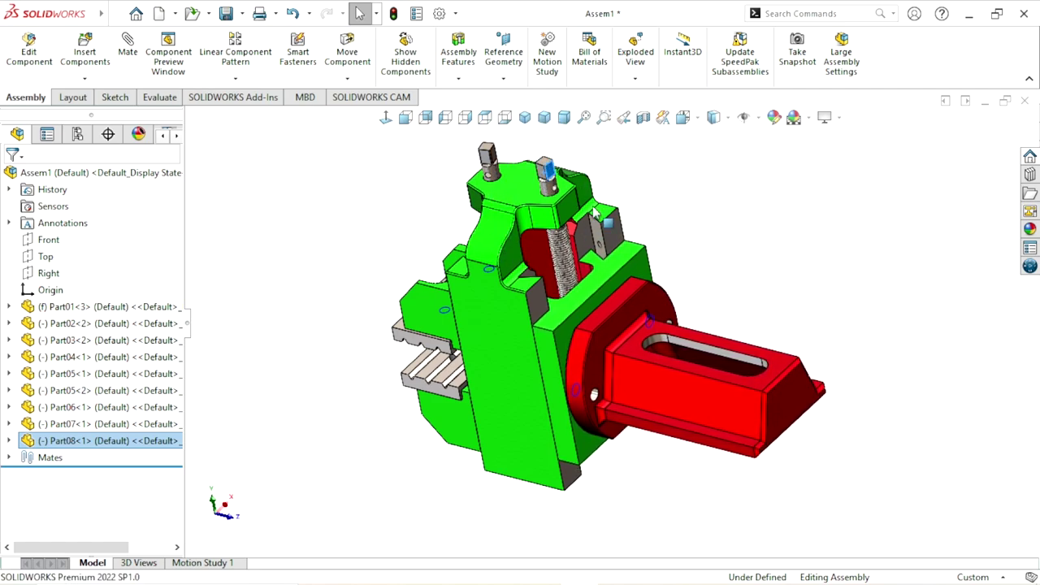
Insert the Part09 collar into the vise assembly and drop it above the spindle posts
mouse_move(596, 213)
middle_mouse_down()
mouse_move(516, 297)
mouse_move(591, 424)
mouse_move(691, 399)
mouse_move(615, 284)
middle_mouse_up()
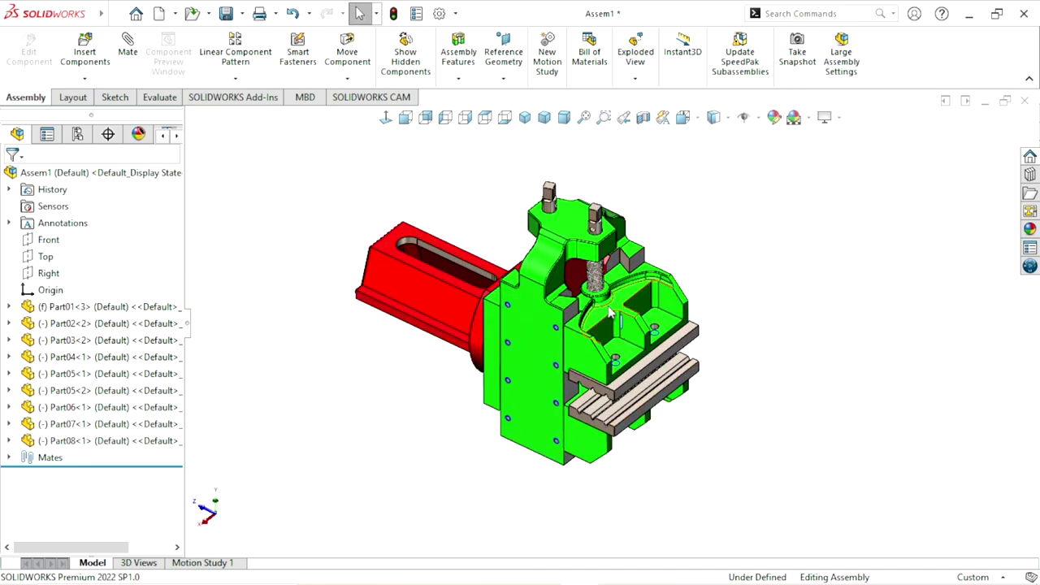
middle_click_drag(789, 274, 682, 360)
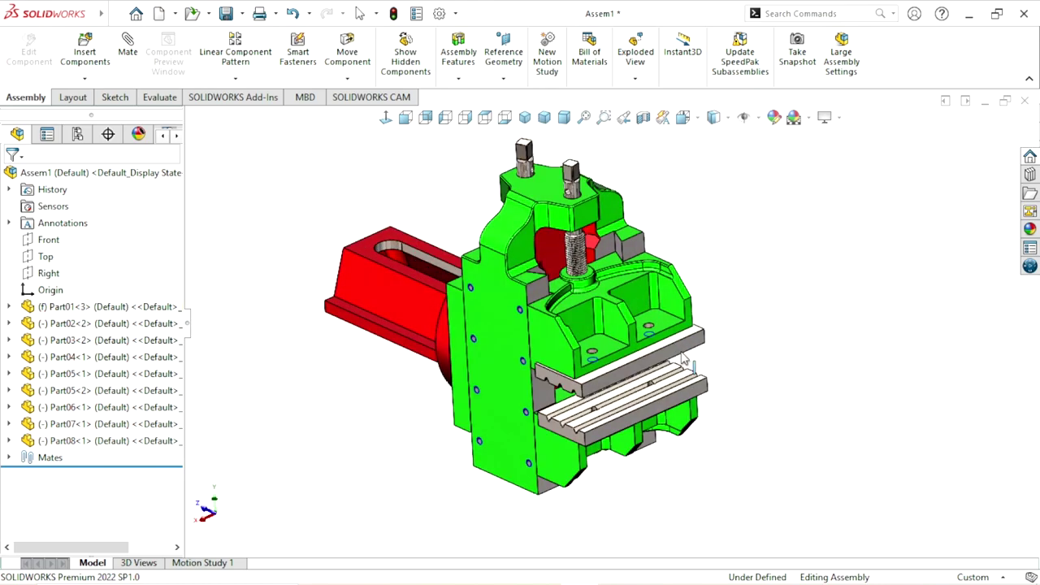
scroll(692, 271, "down", 2)
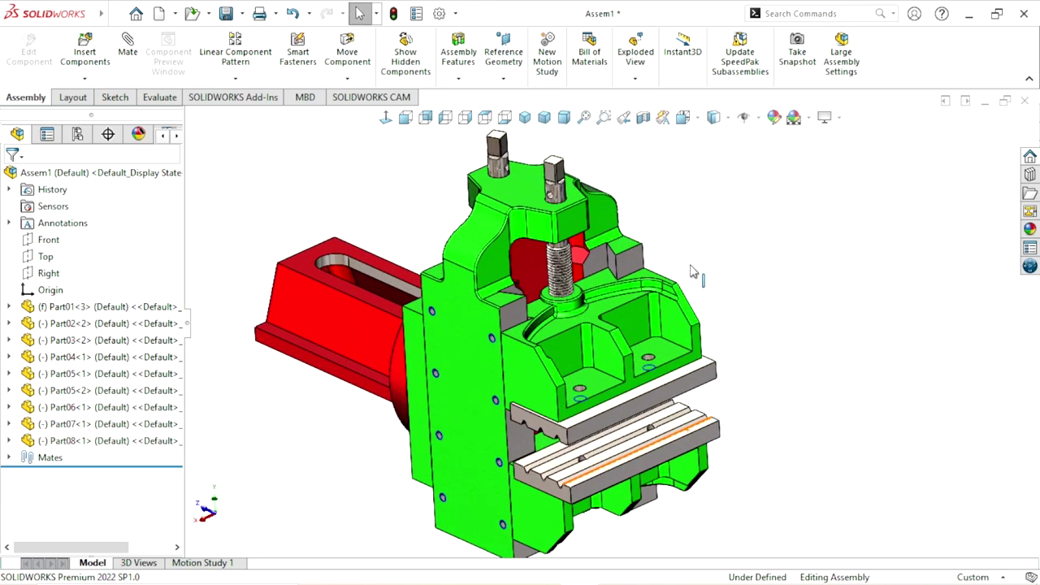
left_click(84, 57)
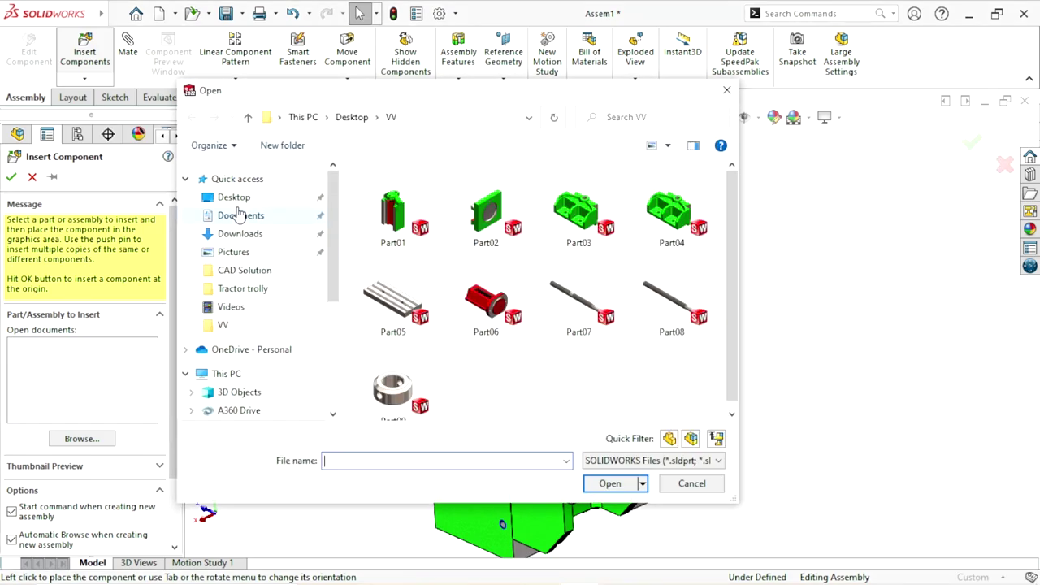
left_click(401, 395)
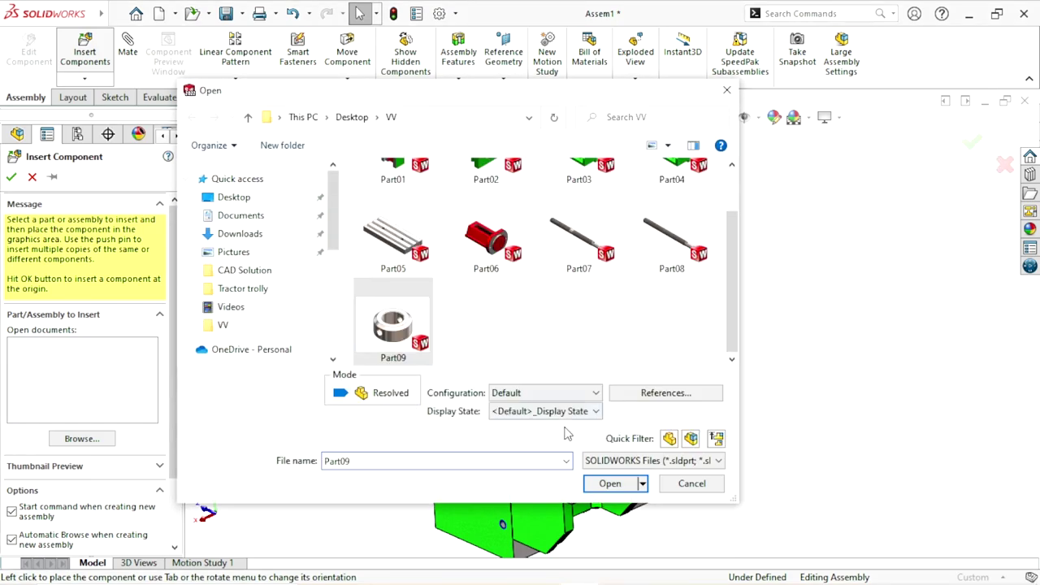
left_click(623, 485)
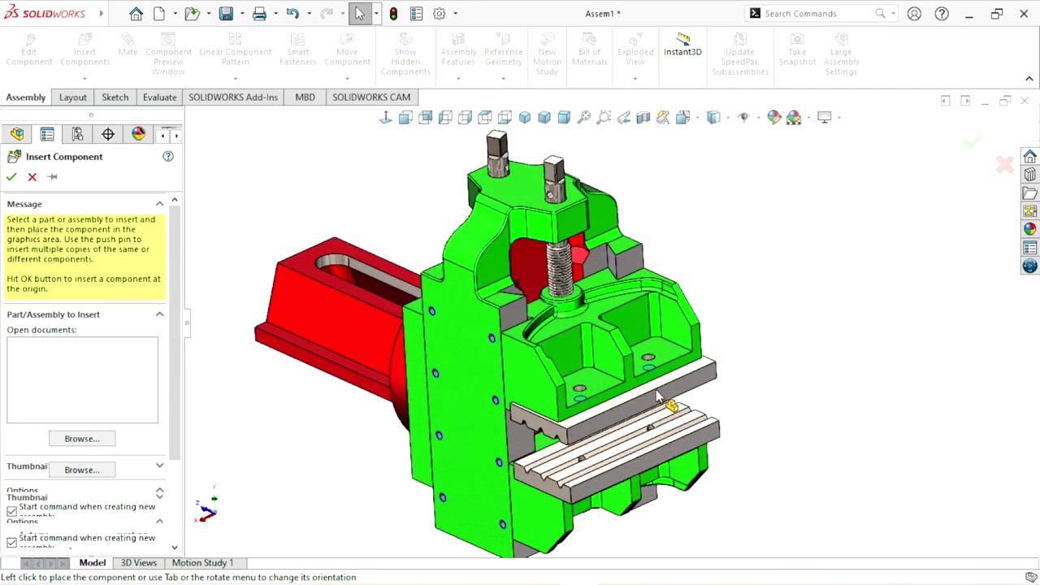
scroll(656, 396, "up", 3)
scroll(565, 257, "down", 3)
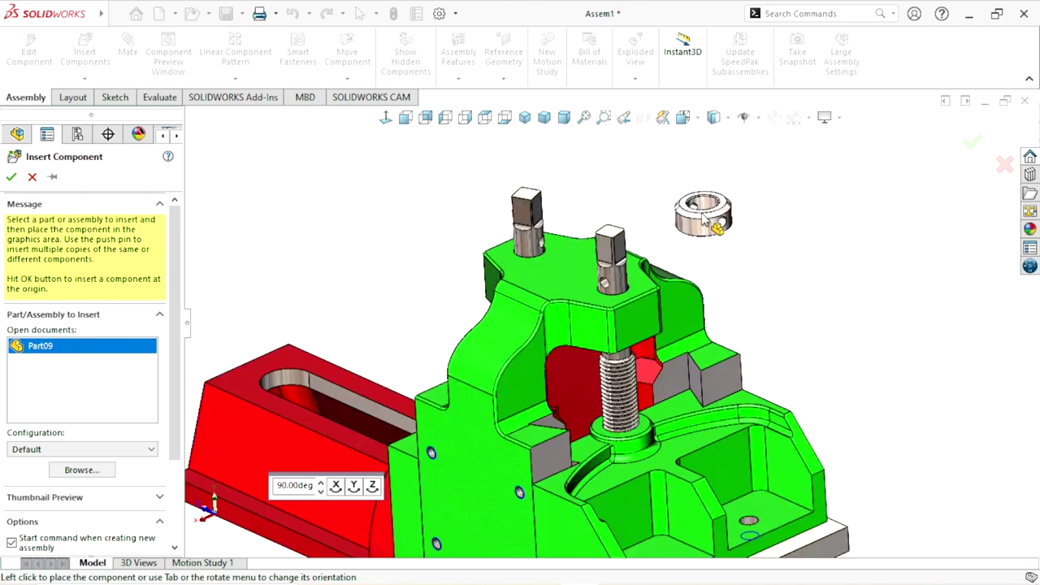
left_click(703, 222)
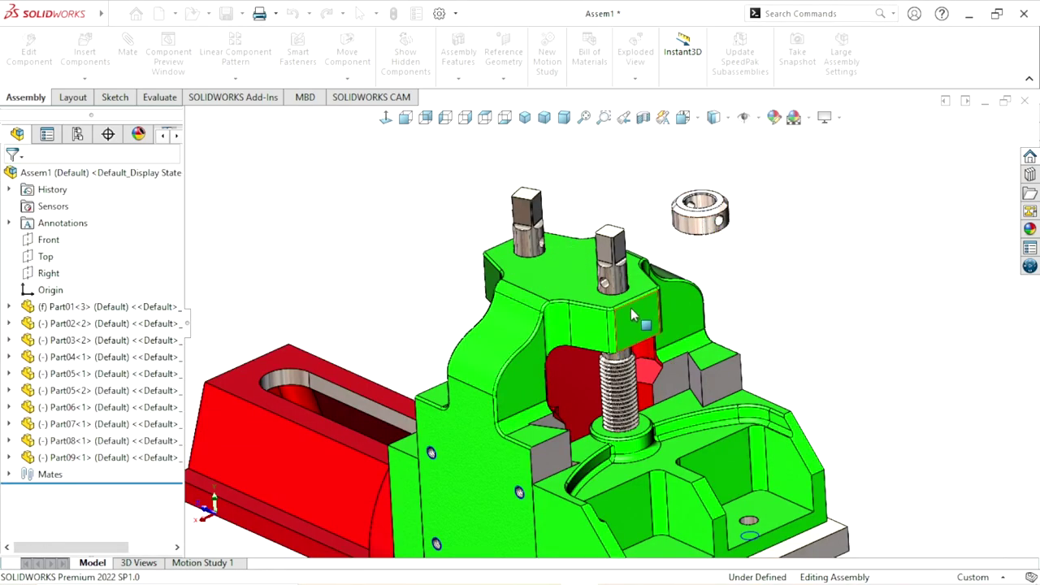
Select the right post's cylindrical face and the collar's bore for a Concentric mate
scroll(633, 321, "up", 2)
scroll(637, 328, "down", 2)
scroll(624, 317, "down", 2)
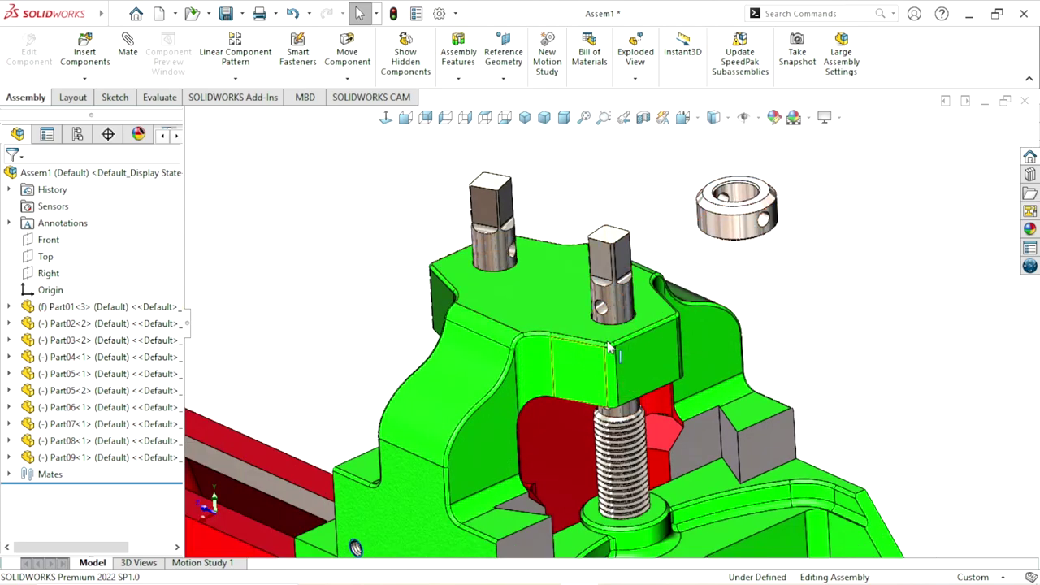
scroll(614, 340, "up", 1)
scroll(617, 342, "down", 1)
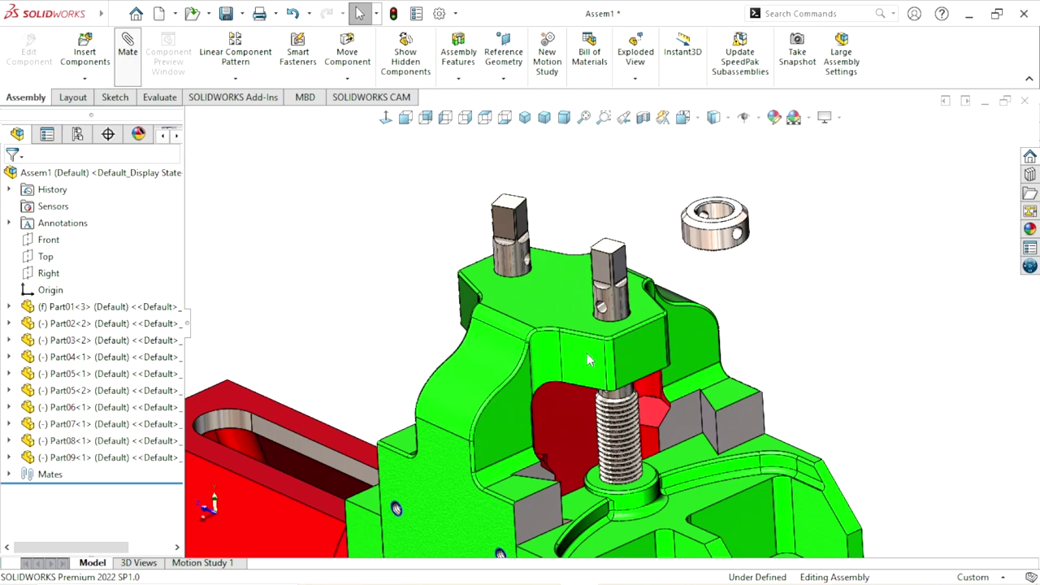
scroll(660, 325, "down", 1)
scroll(626, 300, "down", 2)
left_click(617, 285)
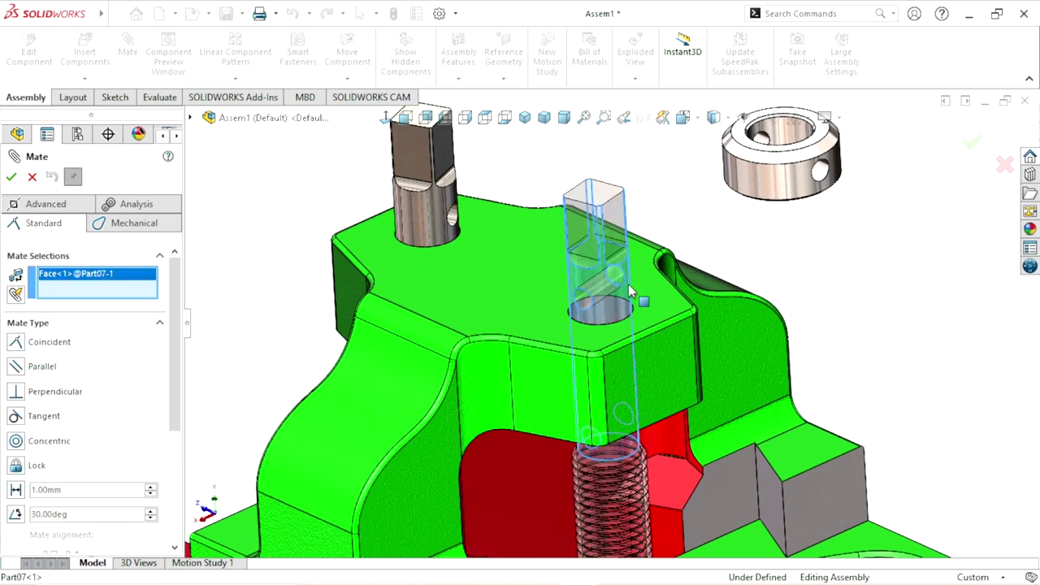
left_click(768, 195)
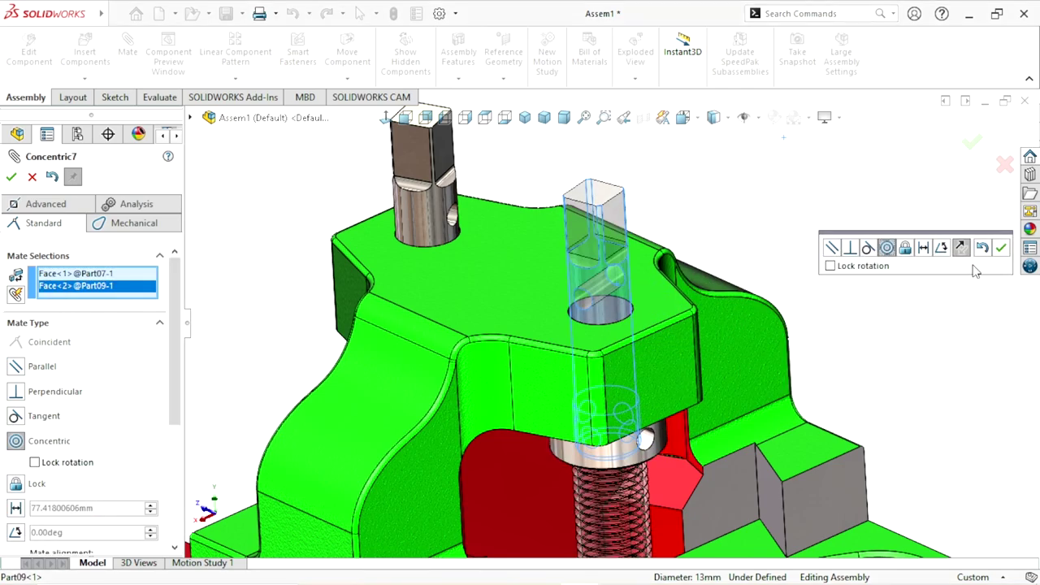
Flip the concentric alignment until the collar sits correctly on the post, then accept
left_click(959, 248)
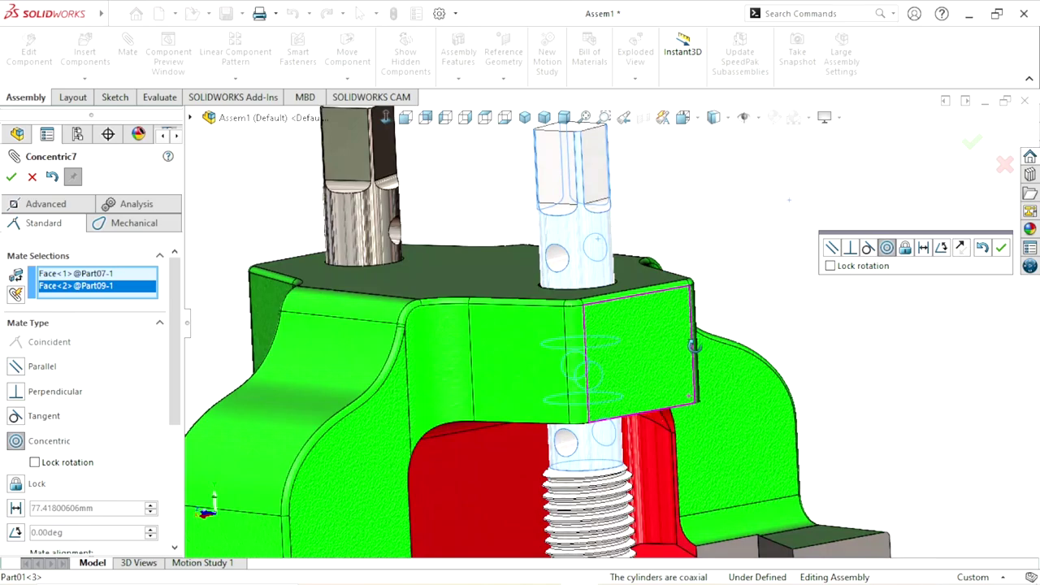
middle_click_drag(688, 388, 837, 323)
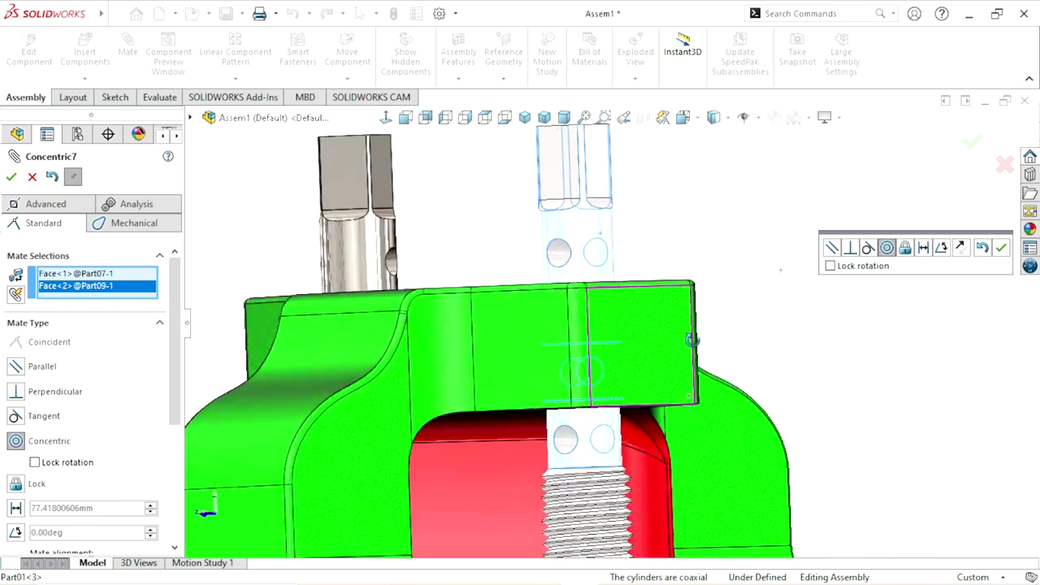
left_click(959, 247)
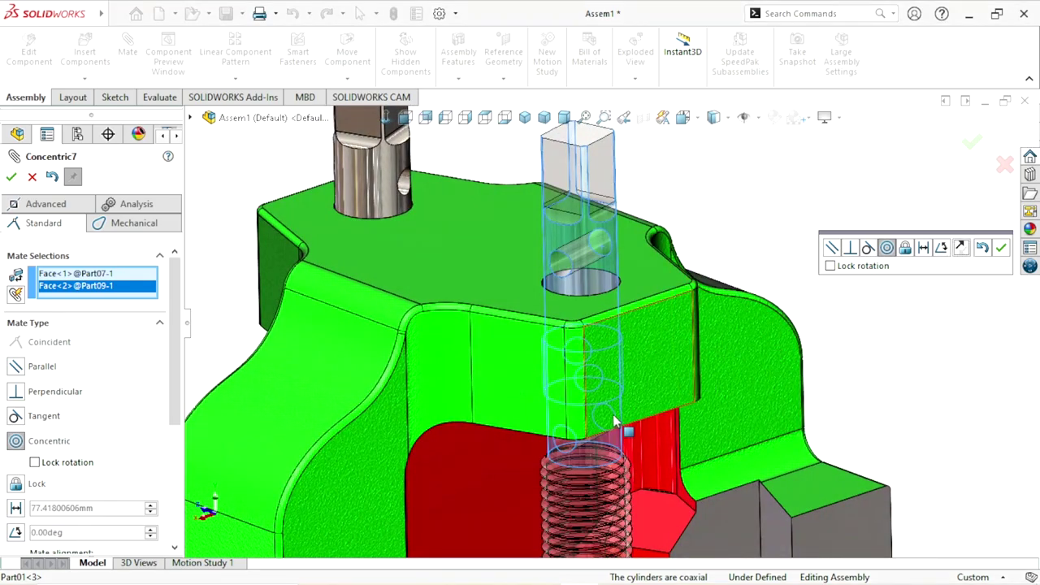
key("ctrl+1")
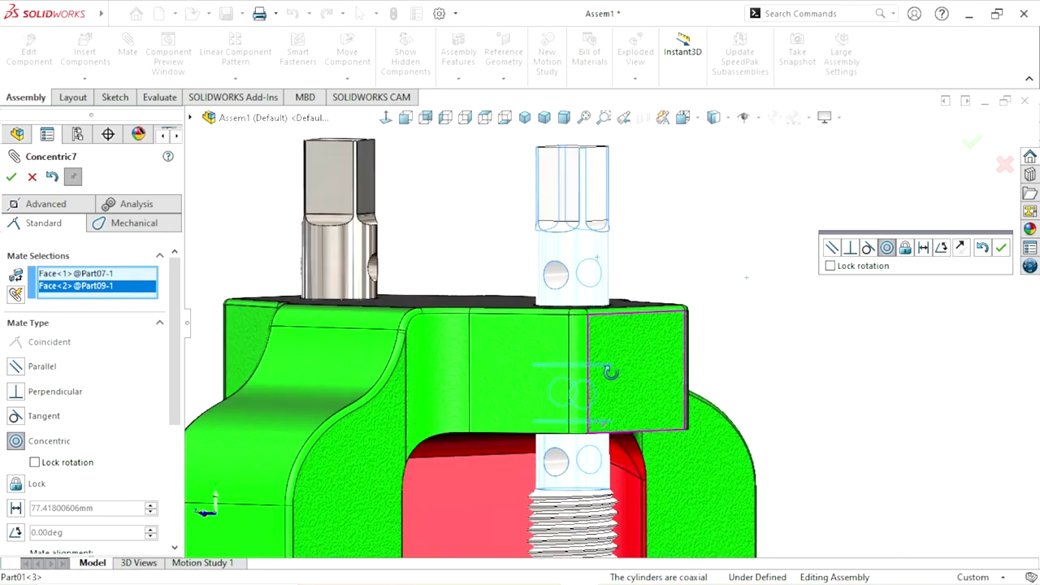
left_click(961, 248)
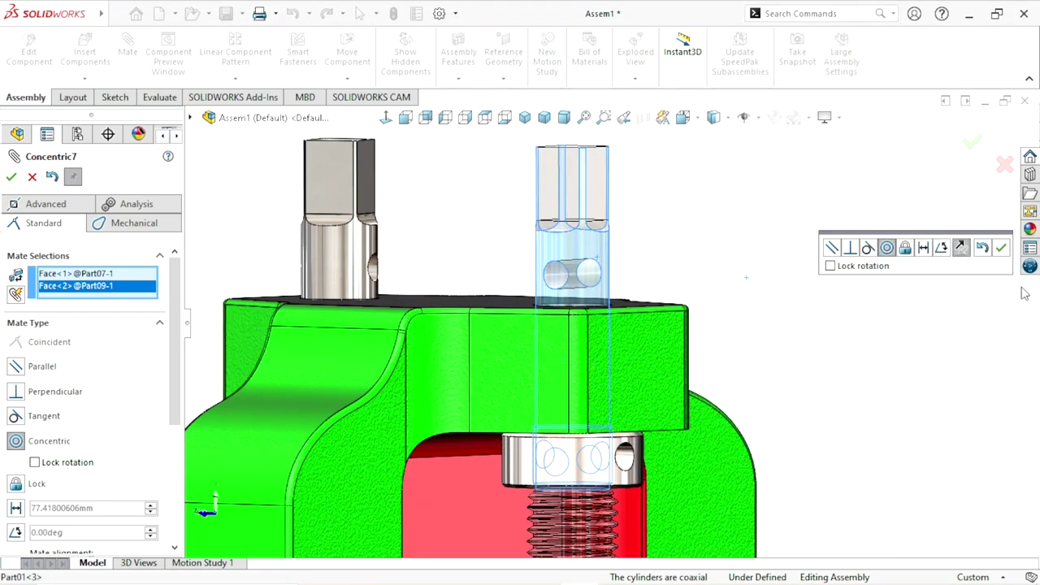
left_click(1001, 248)
scroll(574, 369, "up", 2)
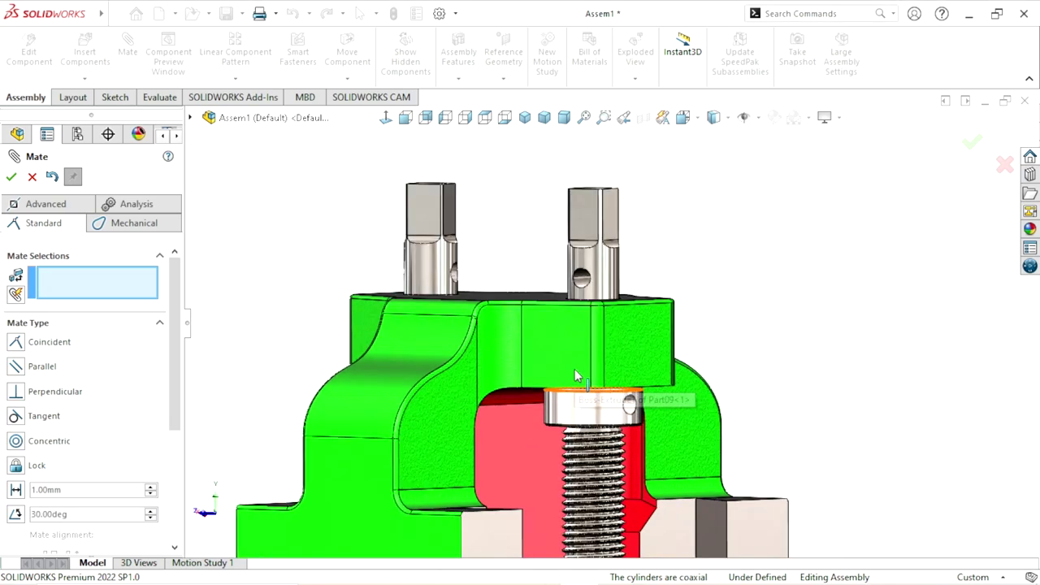
Slide the collar up and mate its bottom face coincident with the block top
left_click_drag(574, 422, 718, 239)
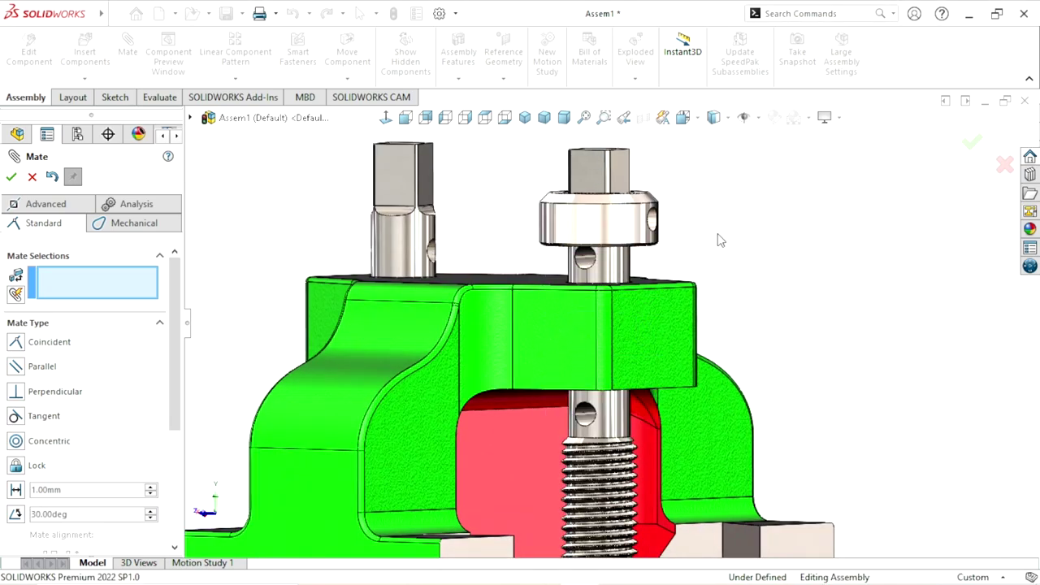
scroll(634, 332, "down", 2)
scroll(650, 325, "down", 1)
scroll(683, 317, "down", 3)
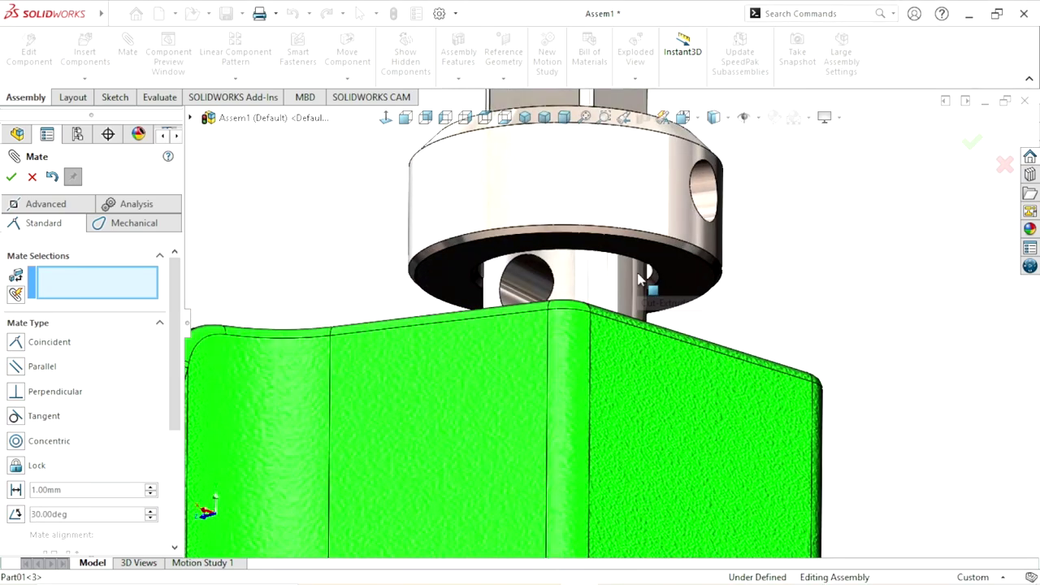
scroll(704, 310, "down", 1)
left_click(693, 266)
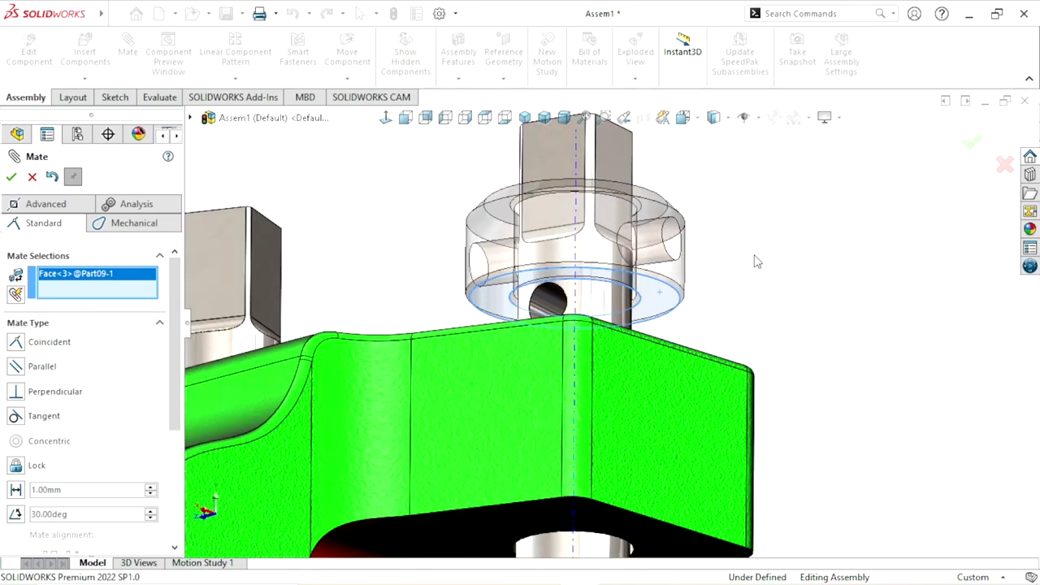
middle_click_drag(756, 261, 601, 350)
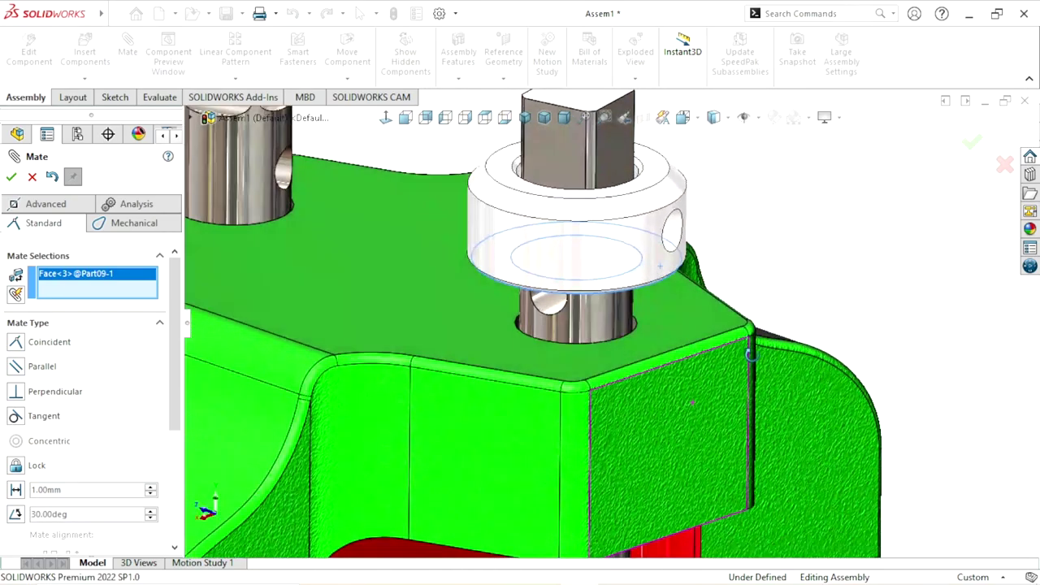
left_click(564, 377)
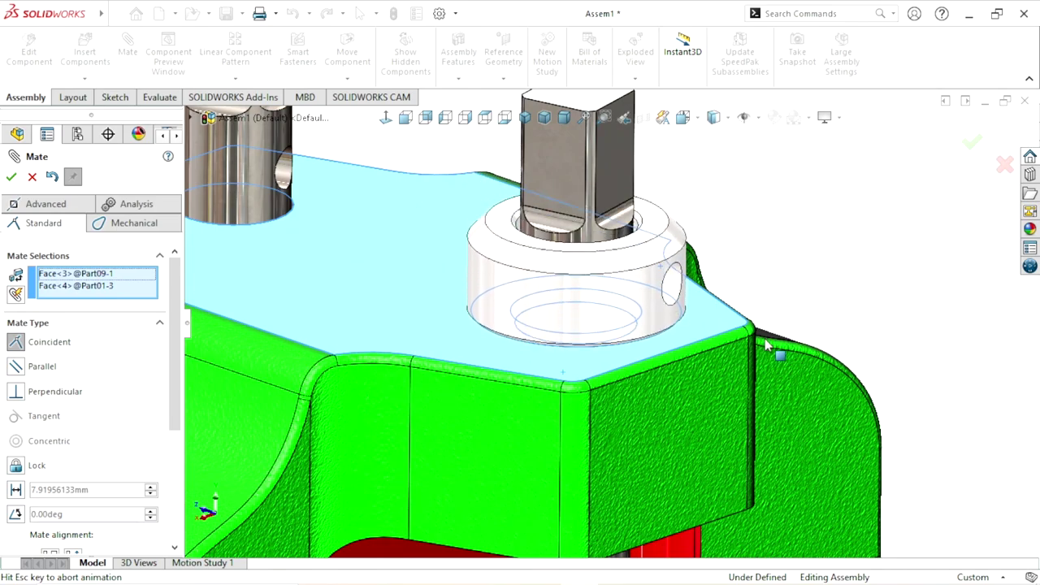
left_click(936, 363)
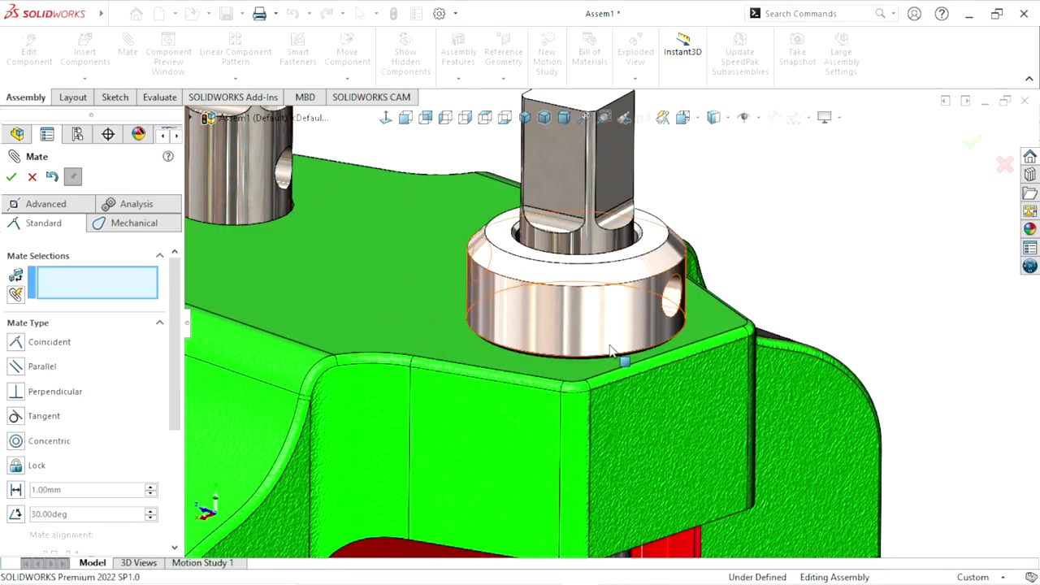
Add a Concentric mate between the post's cross hole and the collar's side hole
mouse_move(615, 339)
left_mouse_down()
mouse_move(422, 298)
mouse_move(465, 325)
mouse_move(436, 309)
left_mouse_up()
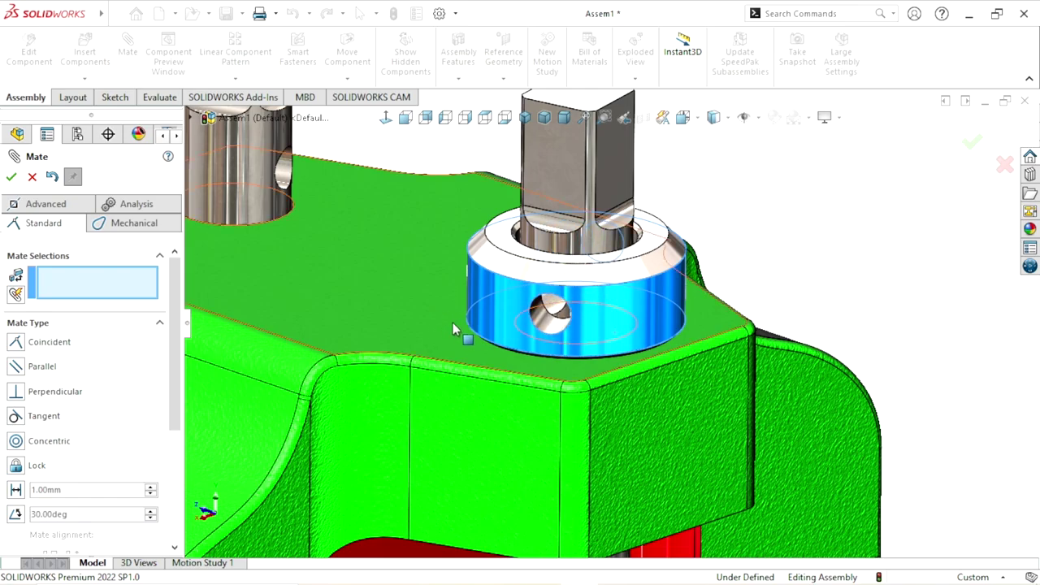
scroll(530, 315, "down", 3)
middle_click_drag(580, 325, 597, 329)
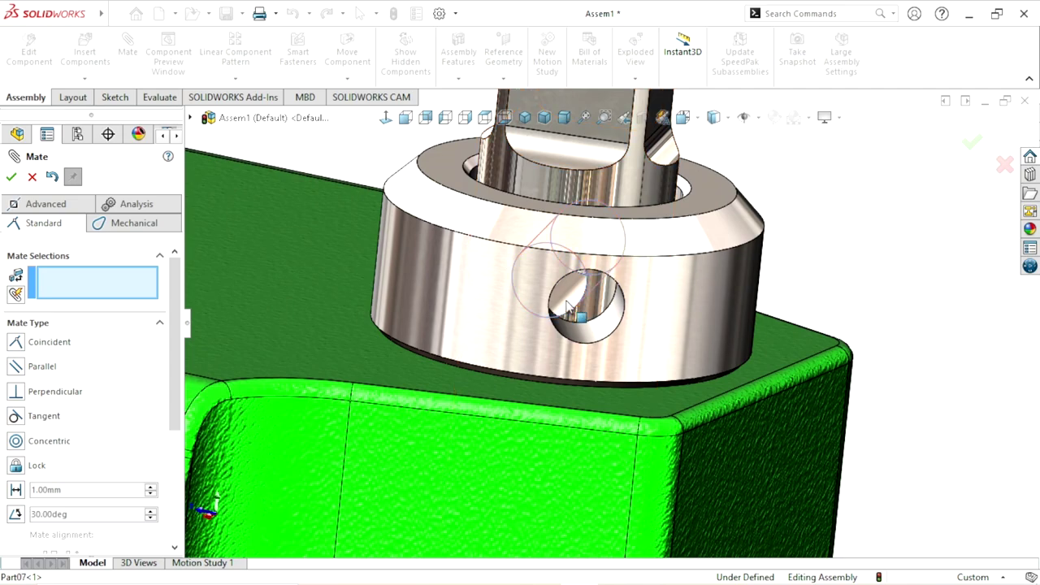
left_click(567, 307)
left_click(599, 334)
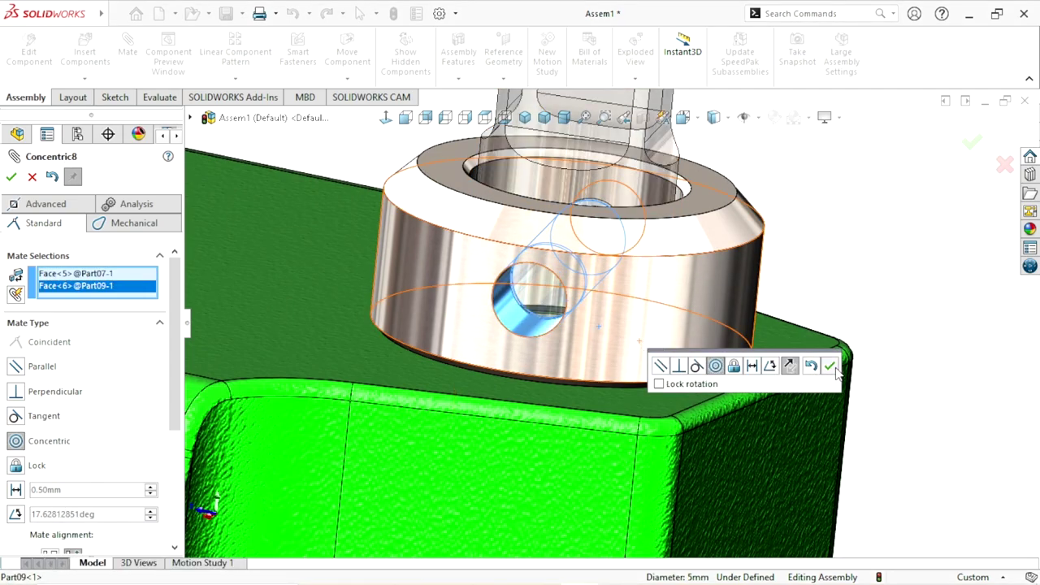
left_click(831, 366)
mouse_move(615, 399)
middle_mouse_down()
mouse_move(523, 309)
mouse_move(496, 397)
middle_mouse_up()
scroll(457, 276, "up", 2)
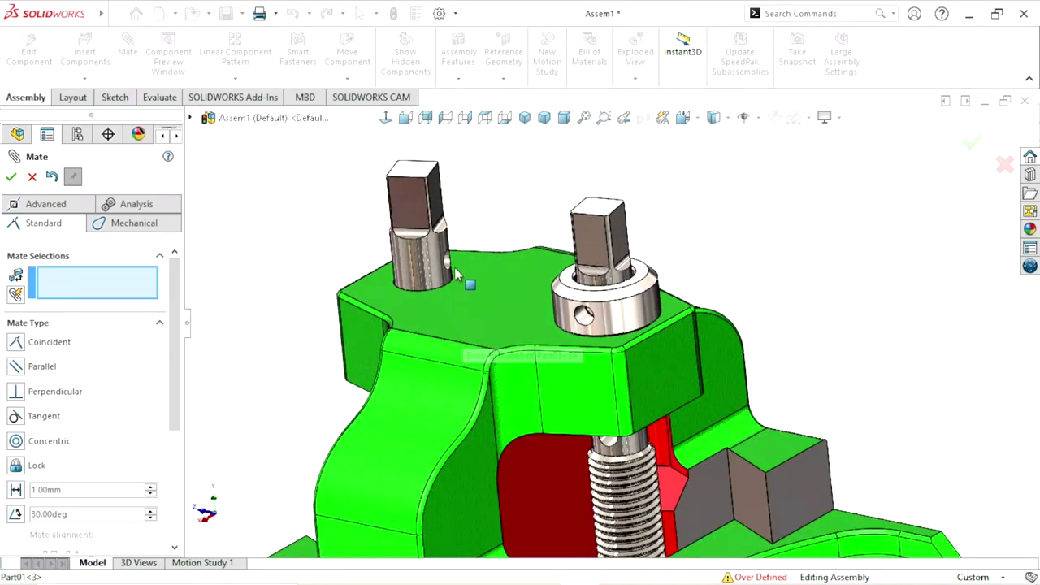
scroll(456, 276, "down", 2)
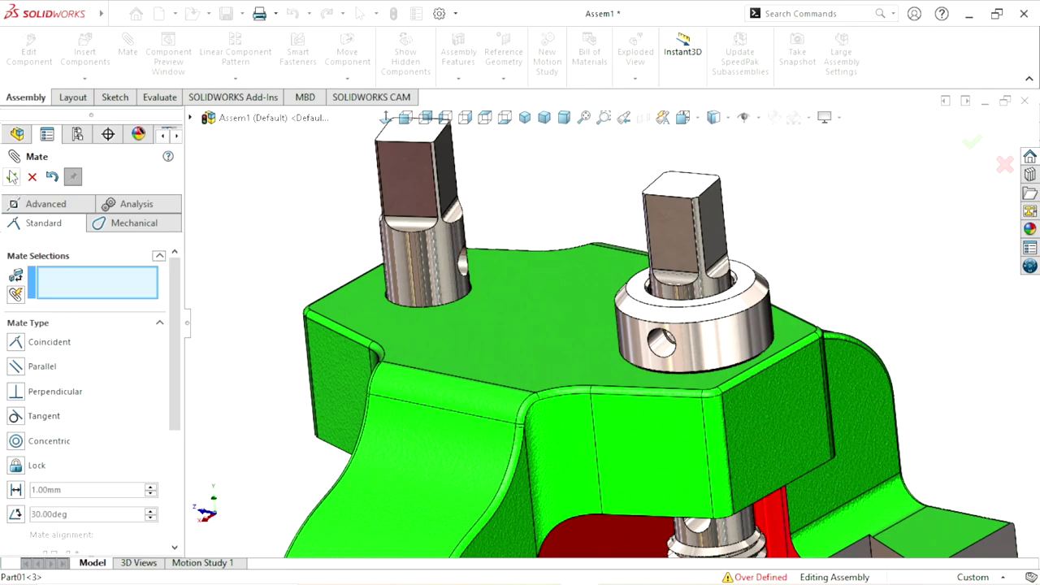
Expand the Mates folder in the FeatureManager tree to locate the warning-marked Coincident19
key("Escape")
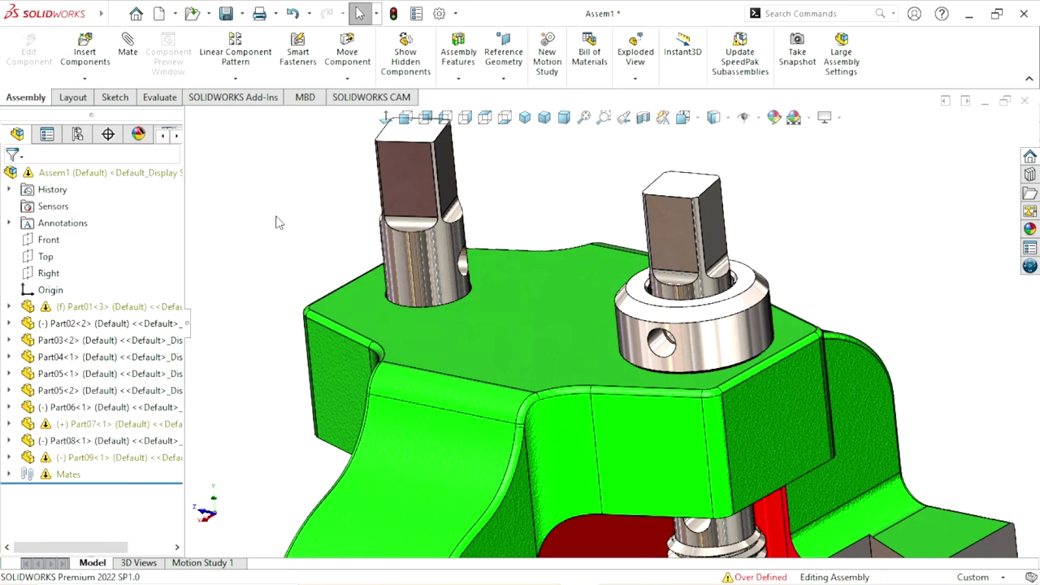
left_click(9, 458)
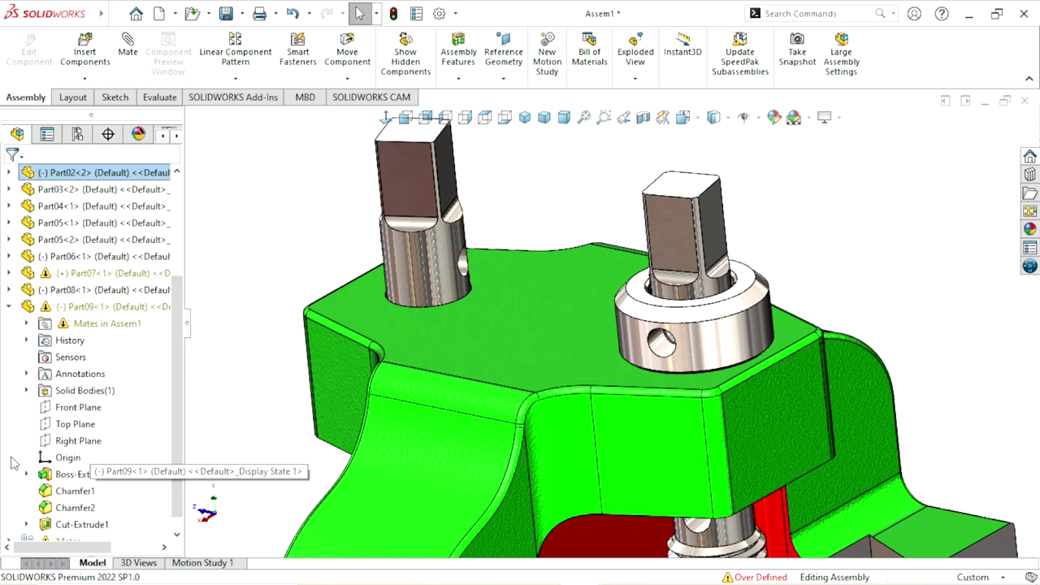
left_click(7, 307)
left_click(9, 475)
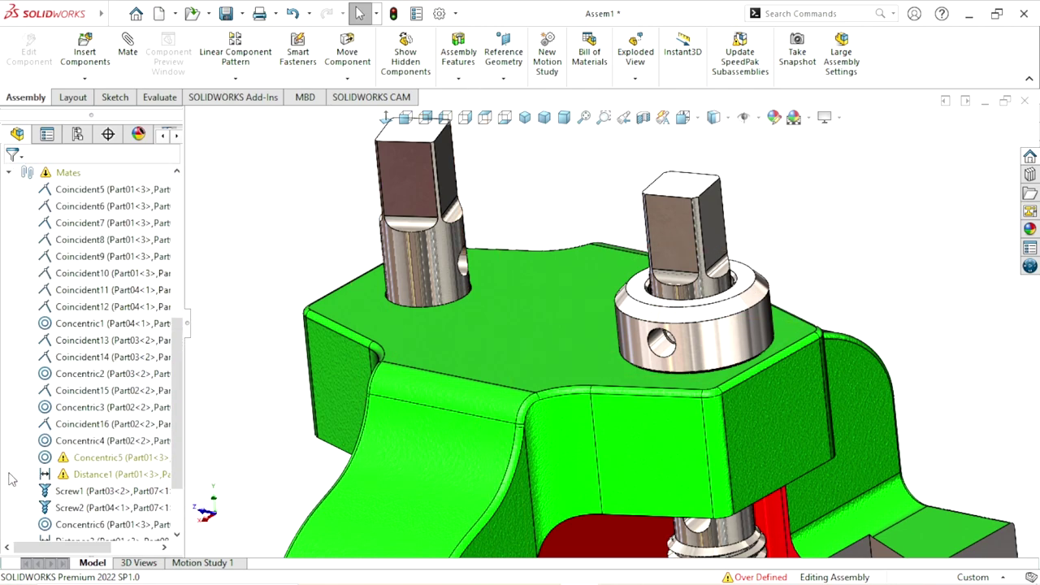
scroll(173, 439, "down", 3)
scroll(173, 439, "down", 1)
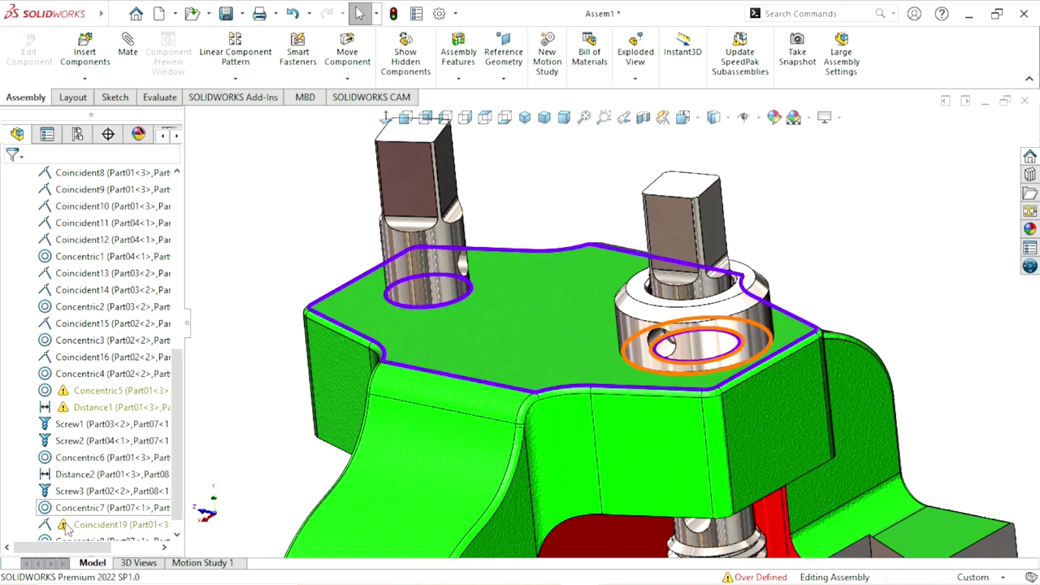
Inspect Coincident19, then delete it and confirm the deletion
left_click(65, 528)
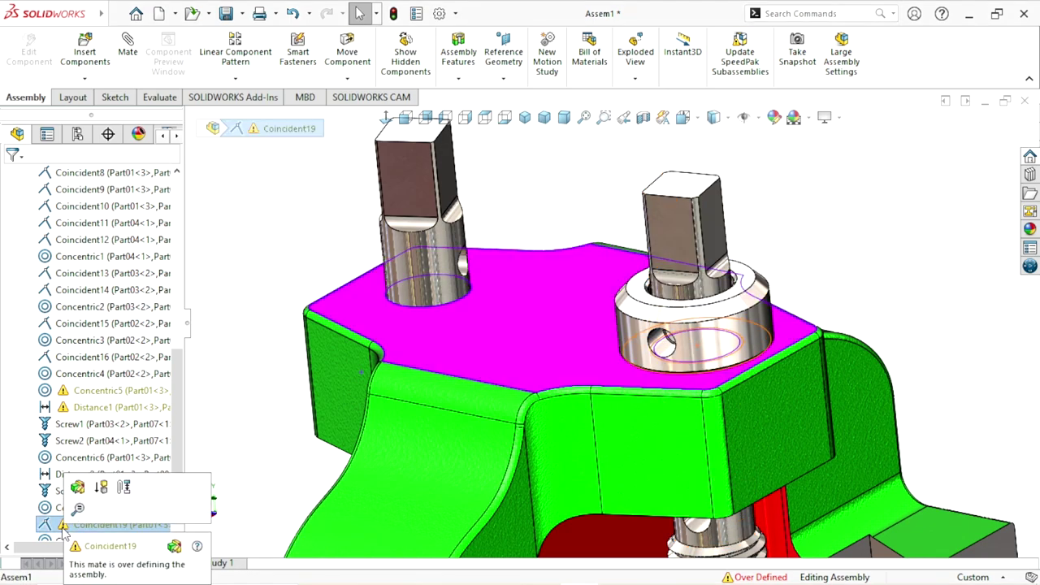
left_click(78, 492)
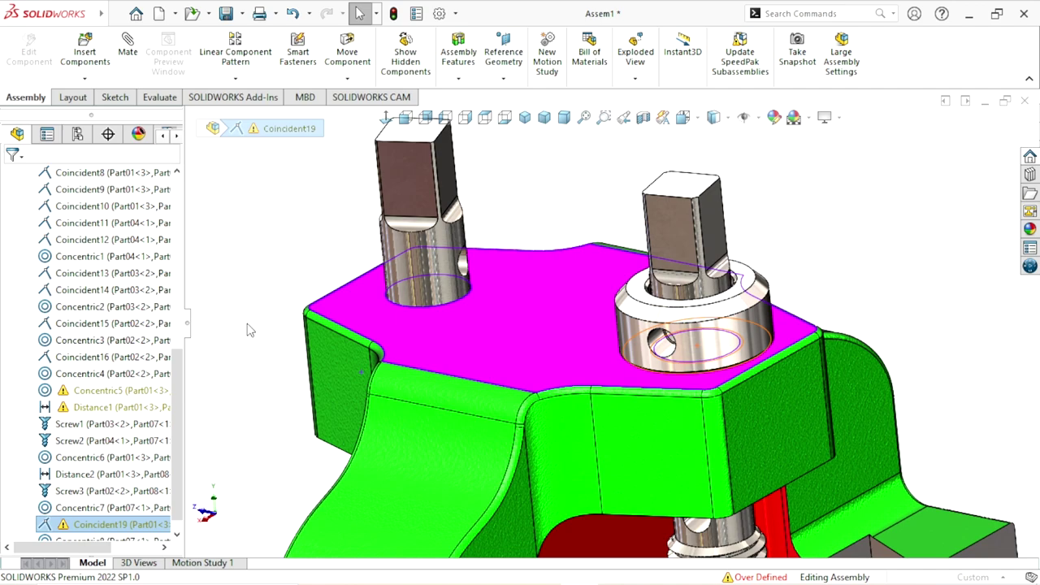
left_click(230, 305)
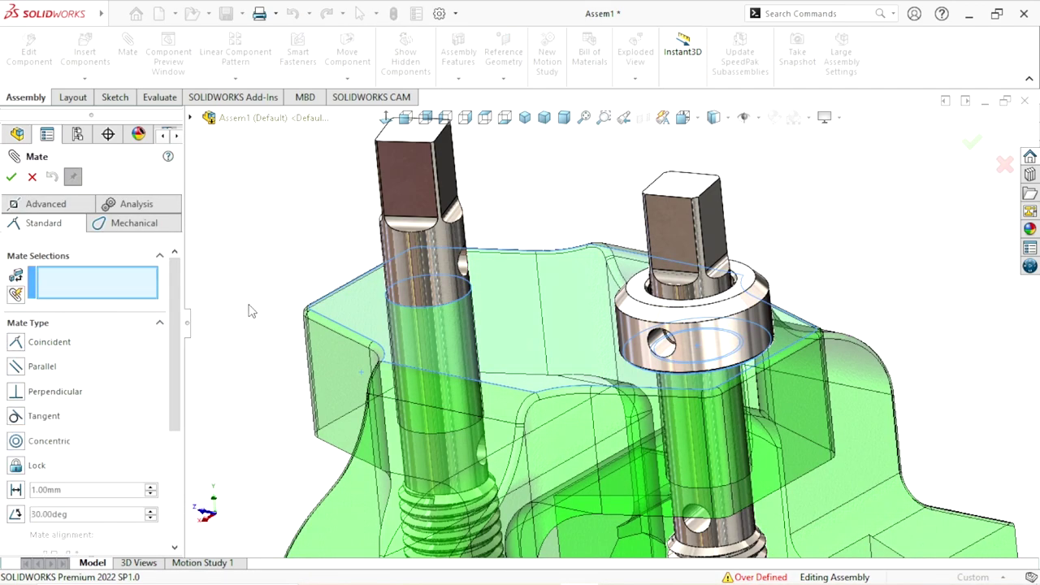
left_click(32, 180)
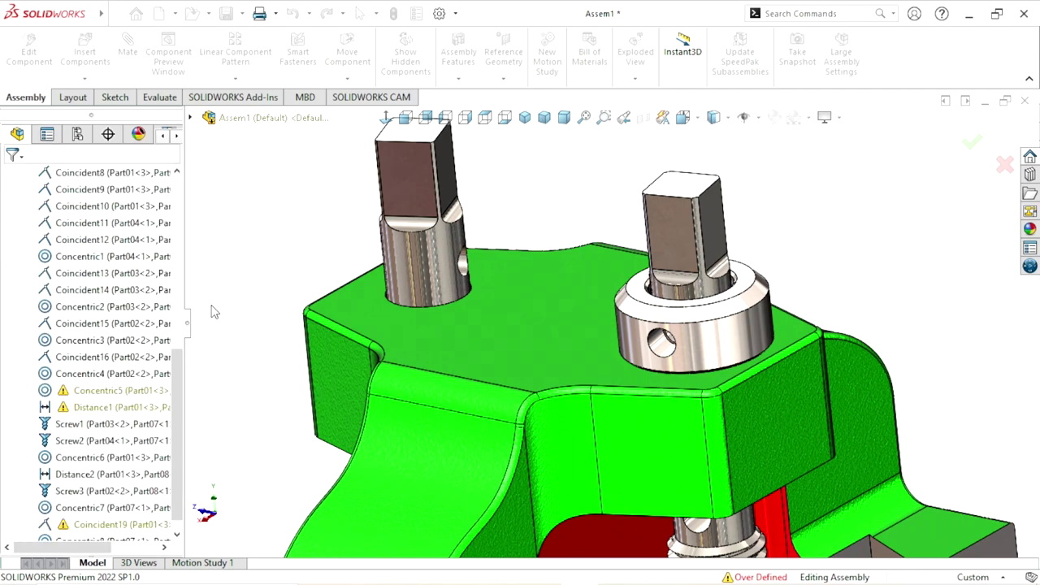
left_click(91, 526)
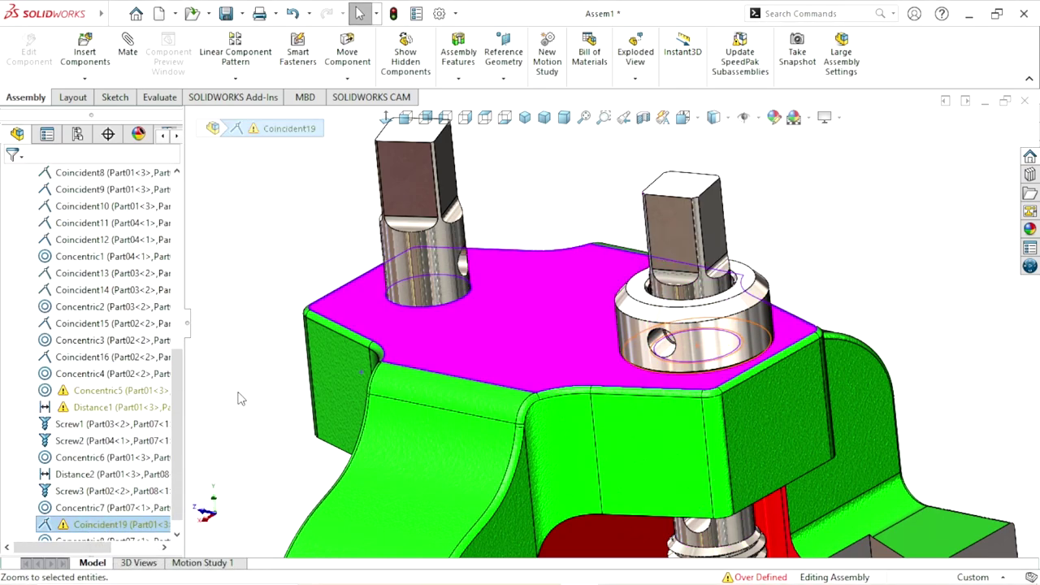
key("Delete")
left_click(614, 209)
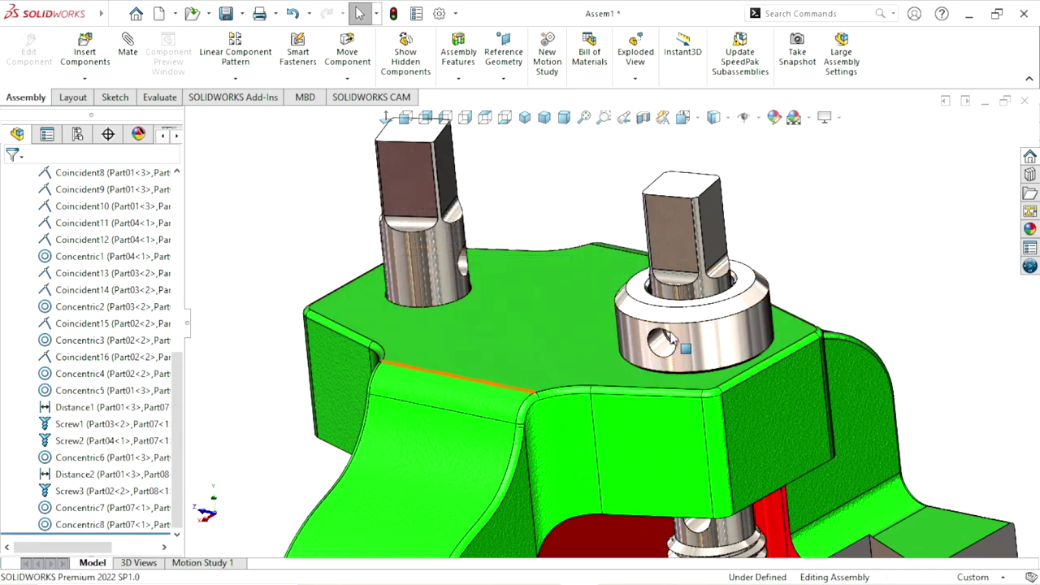
key("ctrl+1")
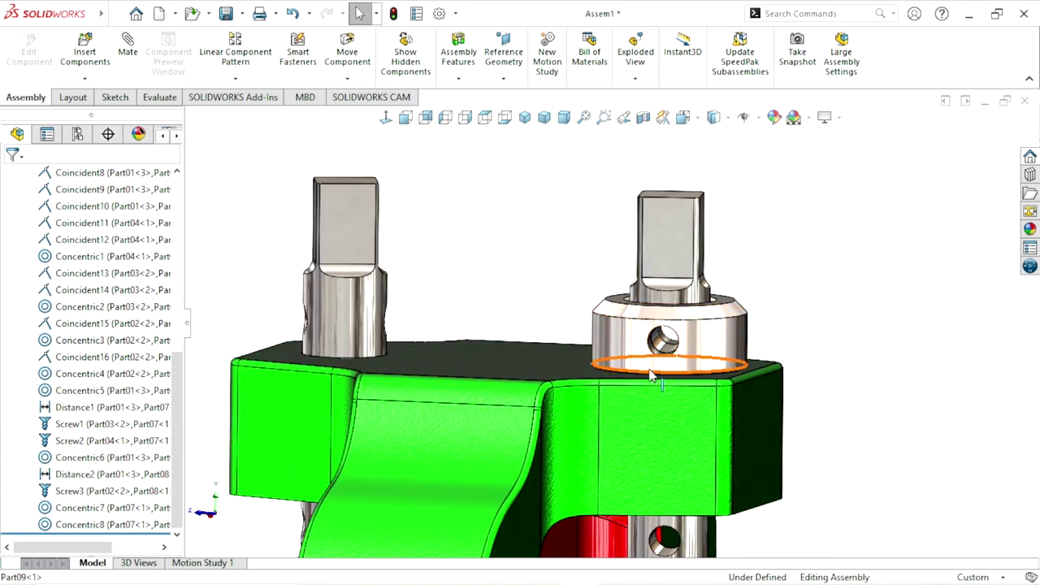
middle_click_drag(815, 282, 756, 321)
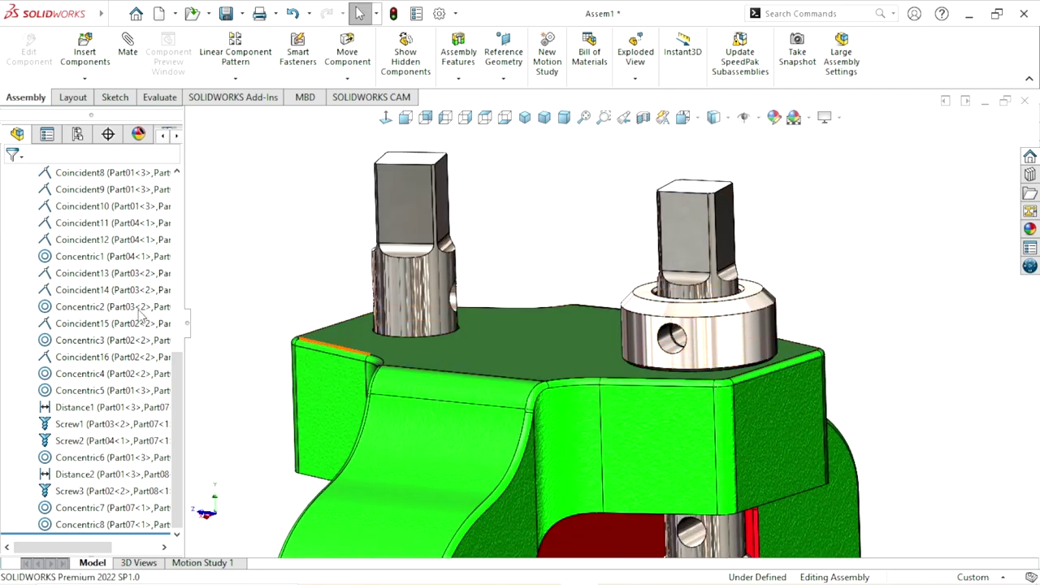
left_click_drag(177, 365, 177, 275)
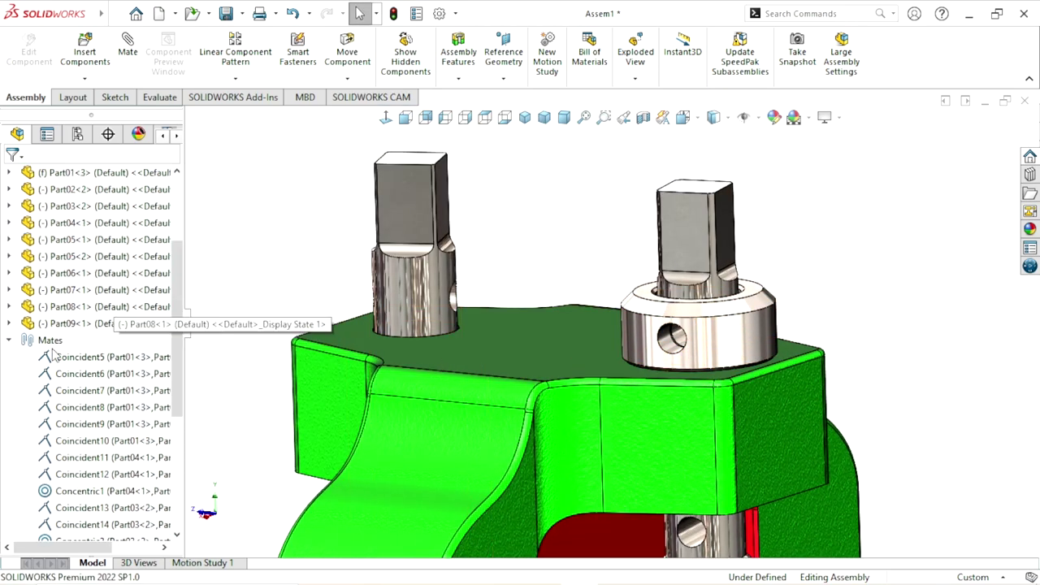
left_click(10, 345)
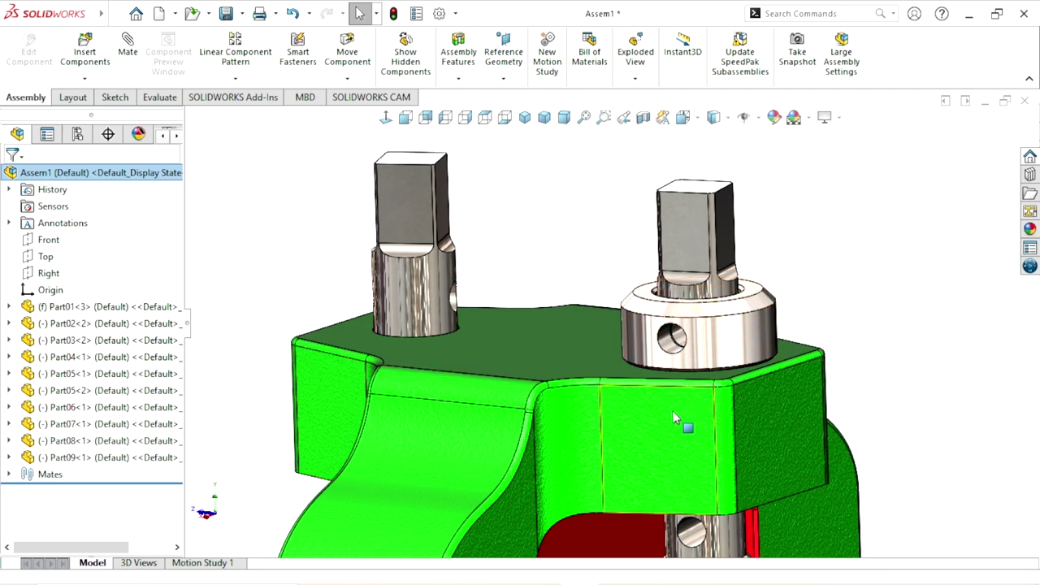
middle_click_drag(672, 410, 561, 340)
left_click(561, 339)
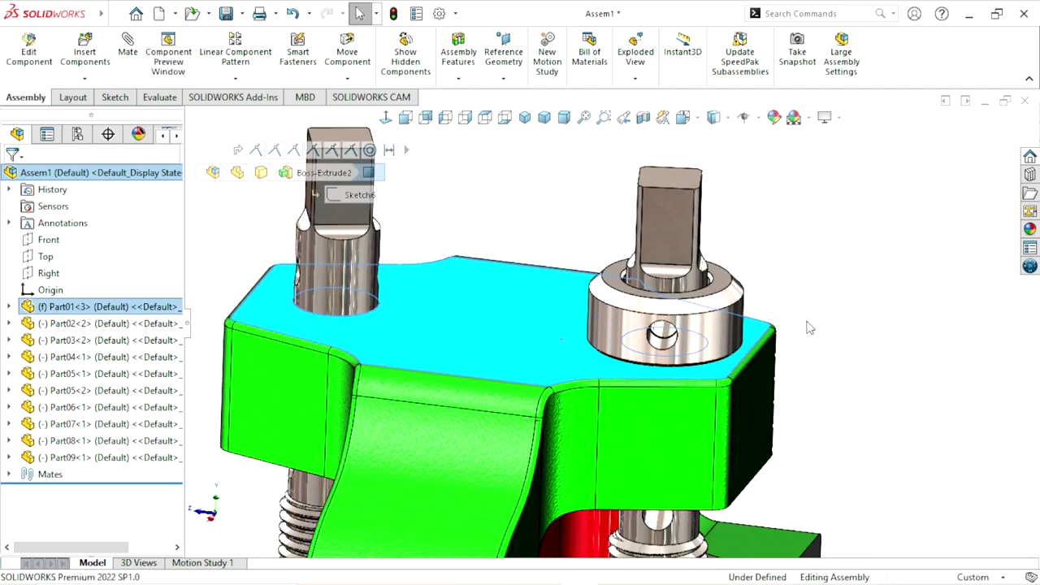
left_click(913, 346)
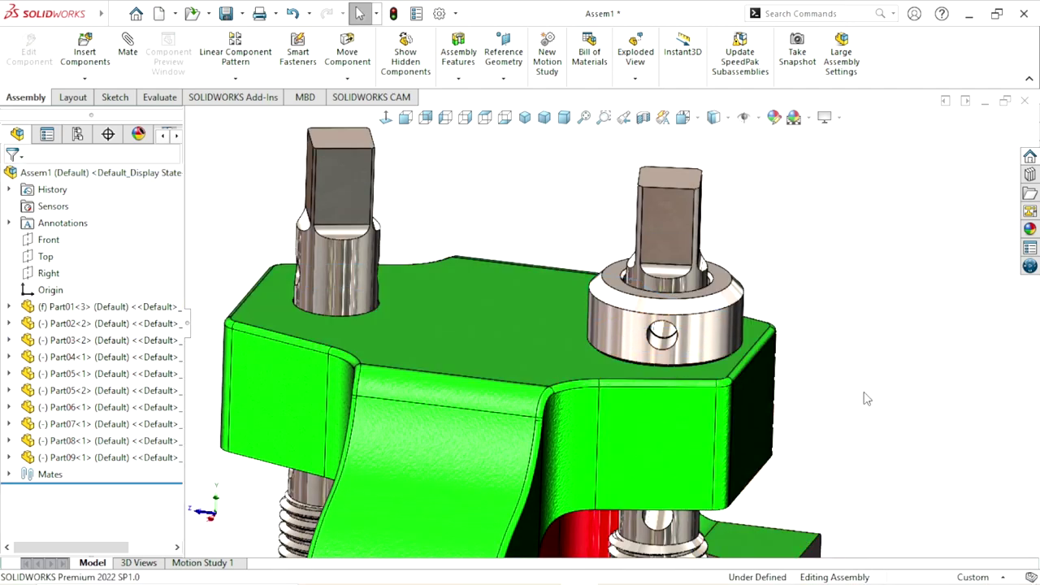
key("ctrl+7")
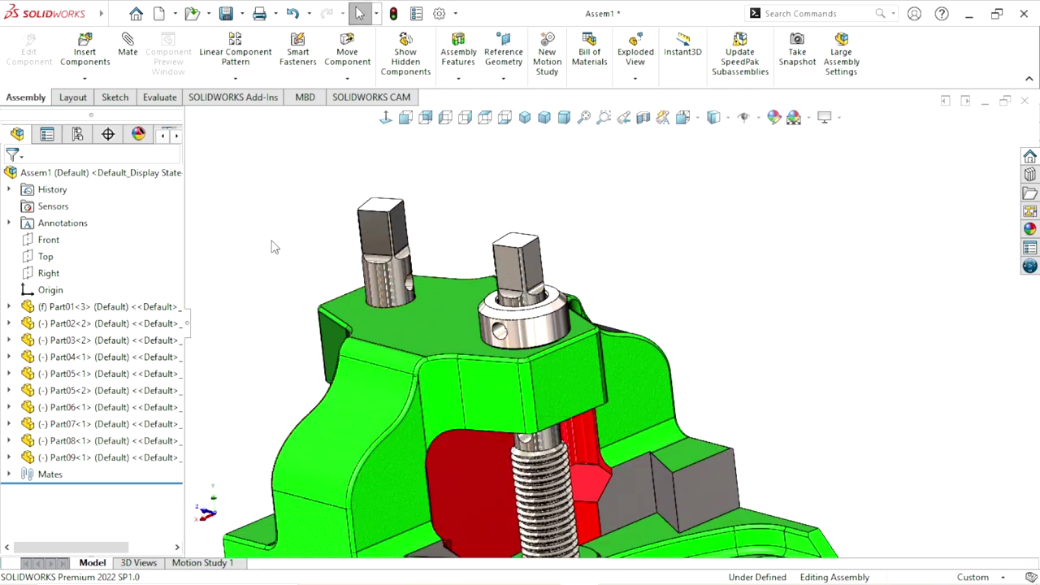
Start Copy with Mates with the Part09 collar as the component to copy
left_click(84, 79)
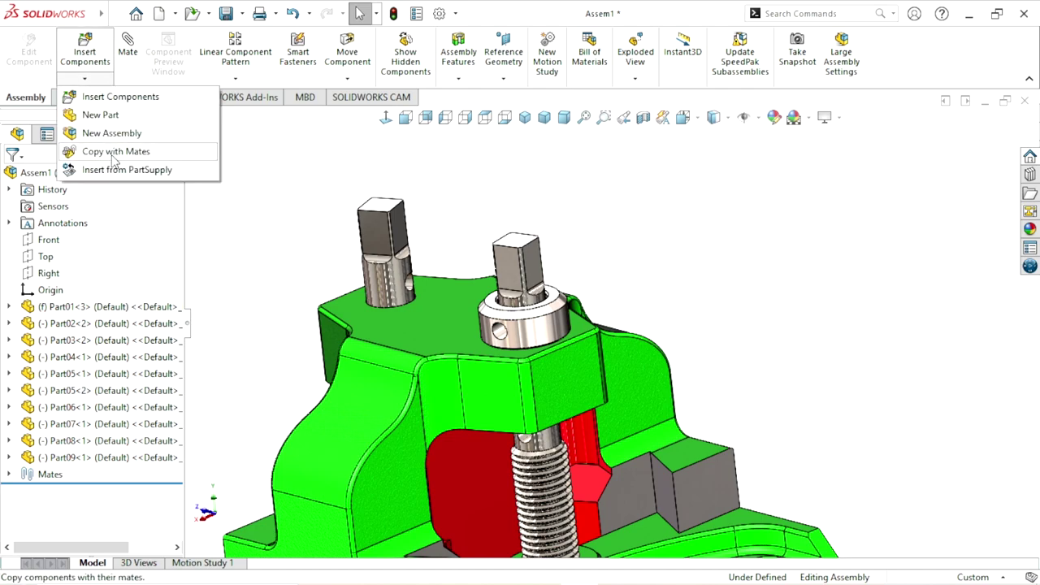
left_click(114, 152)
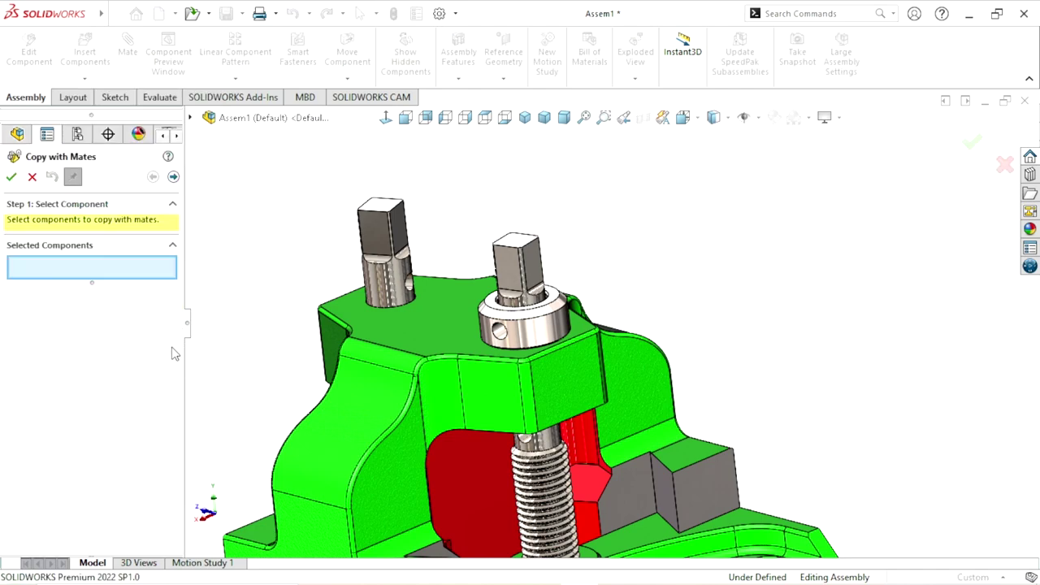
left_click(553, 344)
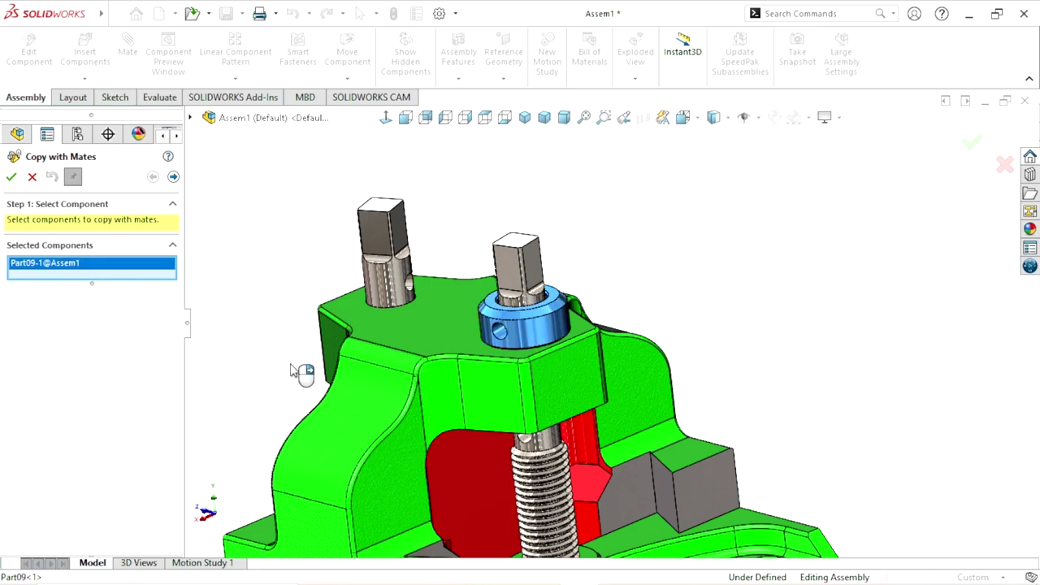
left_click(173, 177)
Pick the left post faces for Concentric7 and Concentric8 and accept the collar copy
scroll(360, 399, "down", 2)
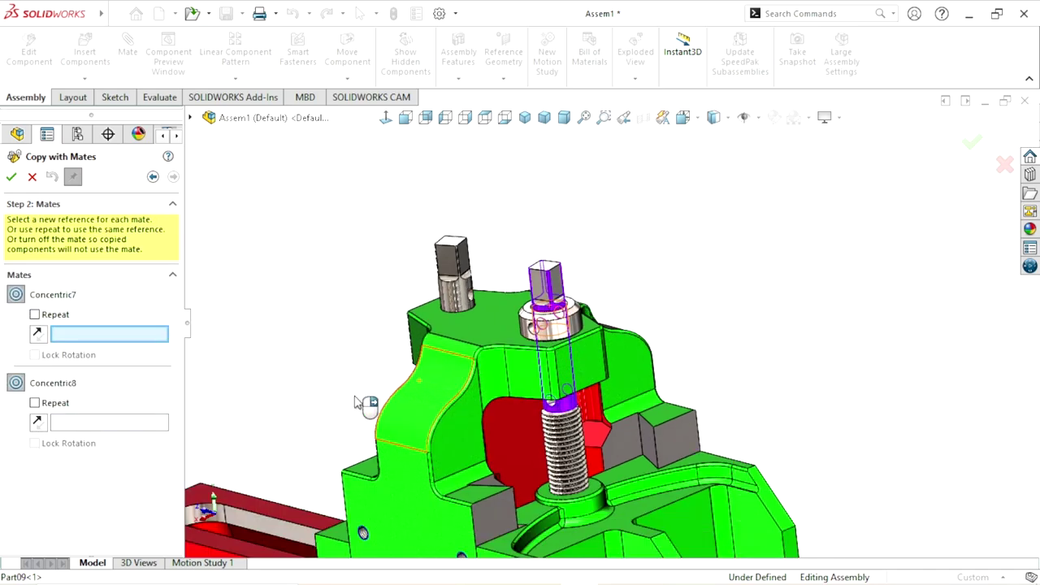
scroll(463, 349, "down", 3)
scroll(476, 395, "down", 2)
left_click(520, 313)
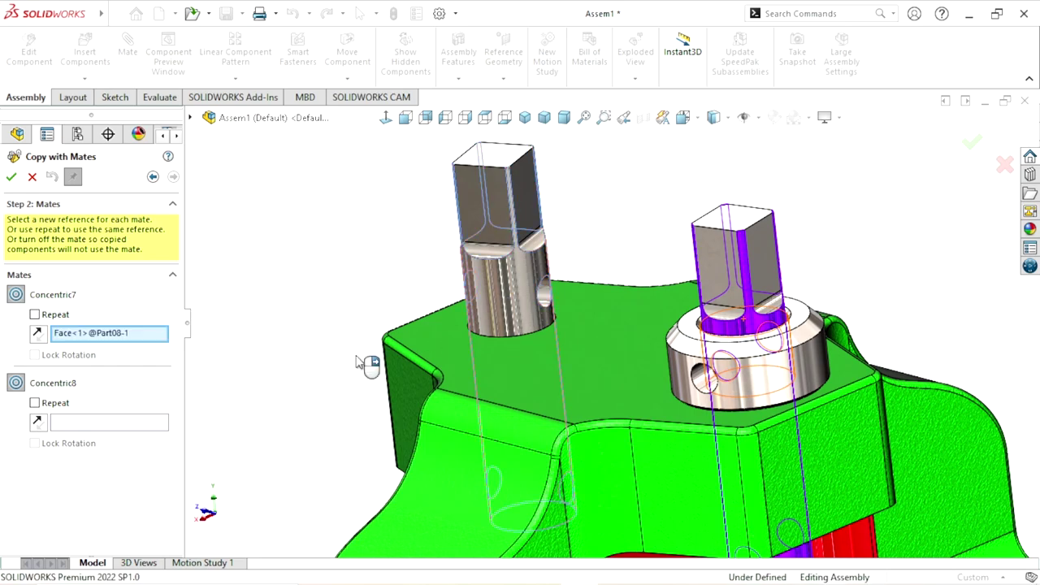
scroll(561, 325, "down", 2)
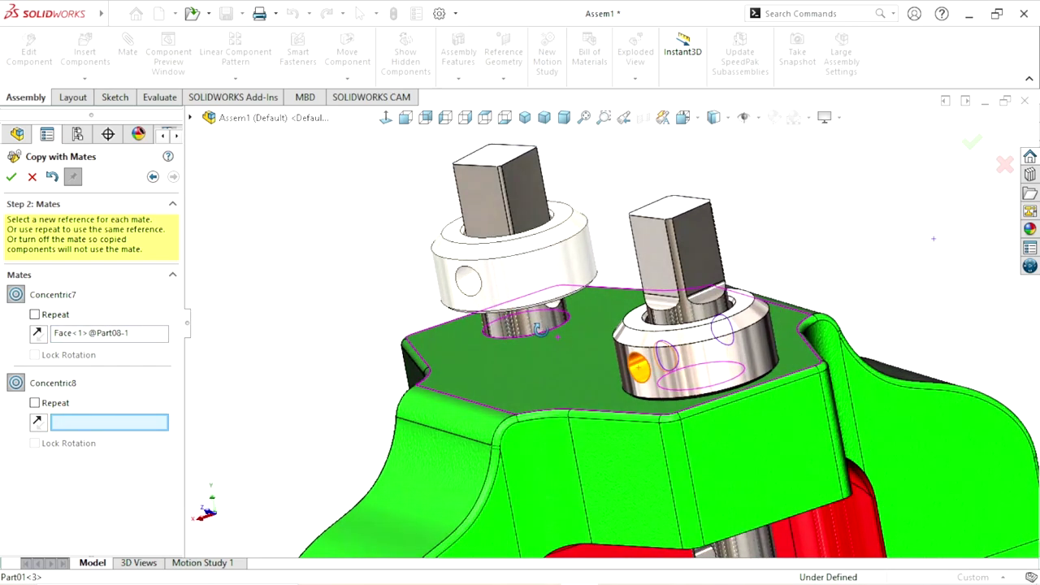
scroll(571, 293, "down", 2)
scroll(569, 291, "down", 2)
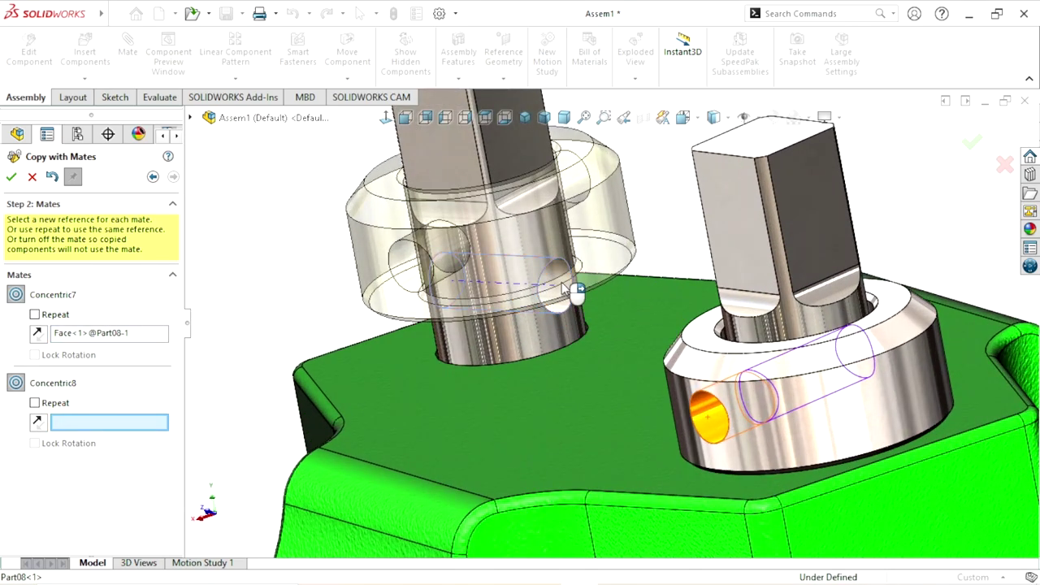
left_click(575, 294)
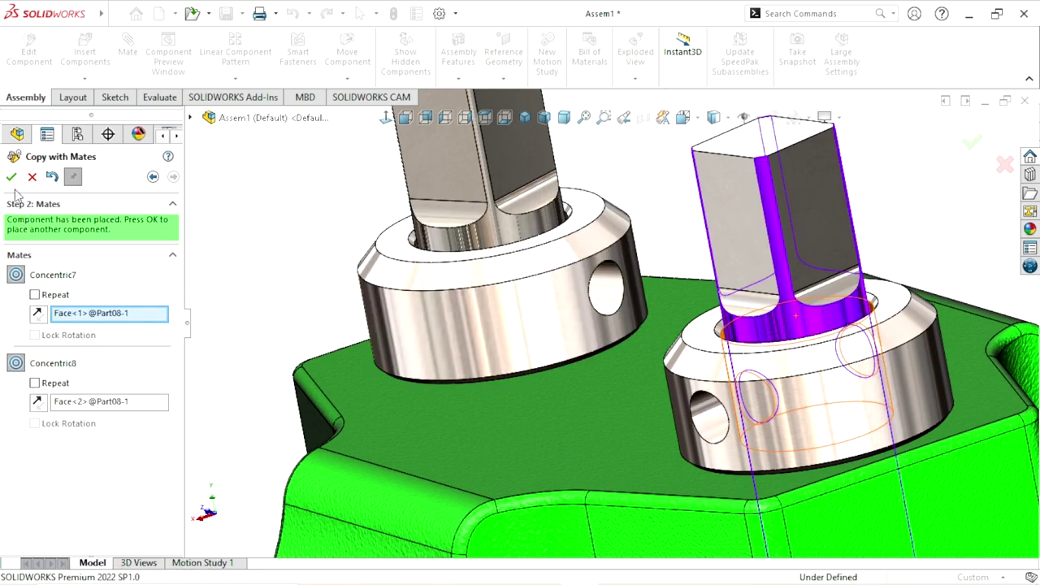
left_click(12, 177)
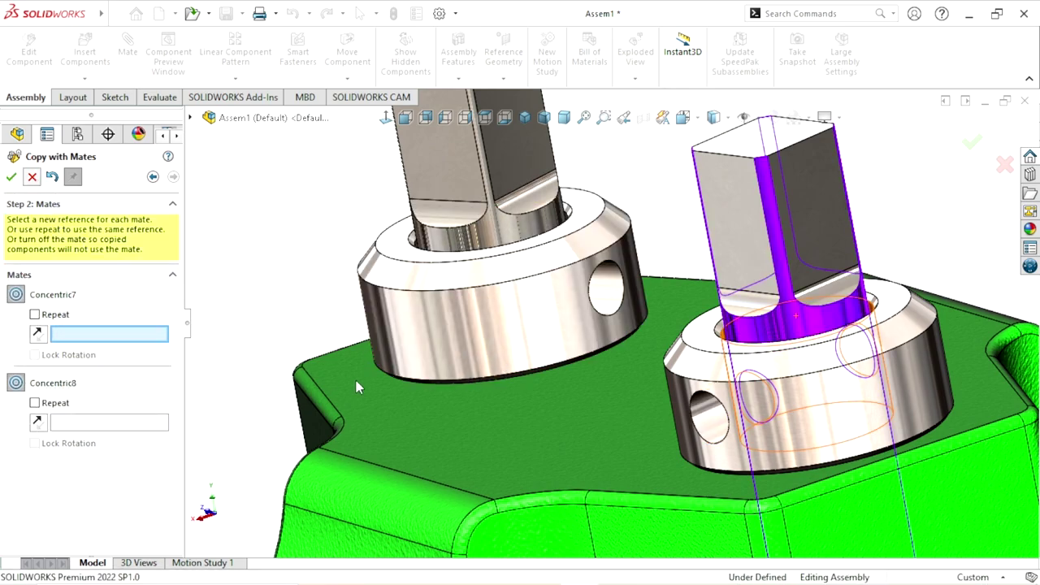
key("Escape")
Drag out another copy of the collar, Part09<4>, beside the vise
scroll(425, 344, "down", 2)
mouse_move(425, 344)
middle_mouse_down()
mouse_move(604, 316)
mouse_move(756, 385)
middle_mouse_up()
scroll(756, 385, "down", 3)
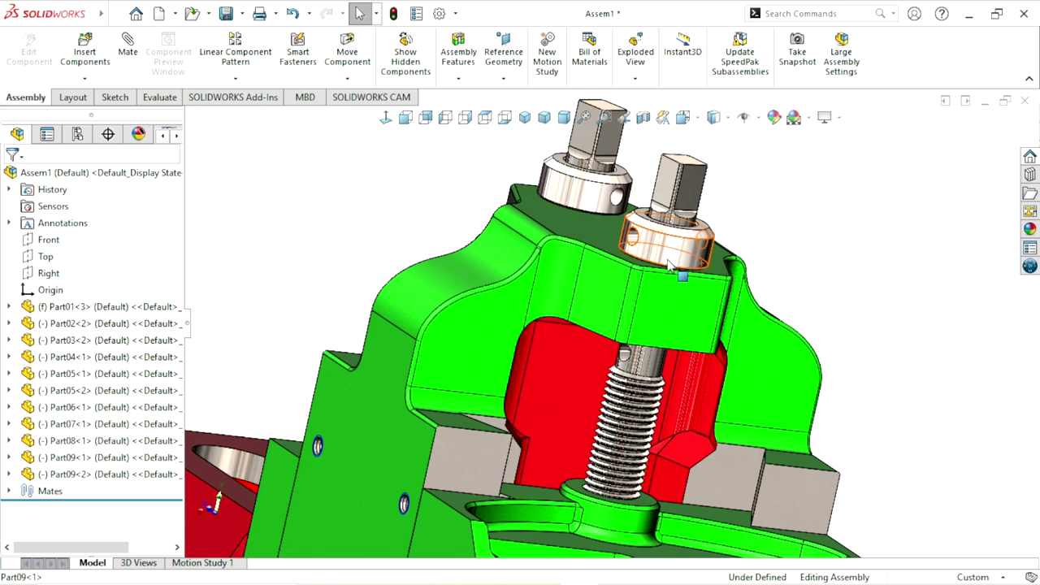
mouse_move(668, 265)
left_mouse_down("ctrl")
mouse_move(874, 345)
mouse_move(857, 366)
left_mouse_up("ctrl")
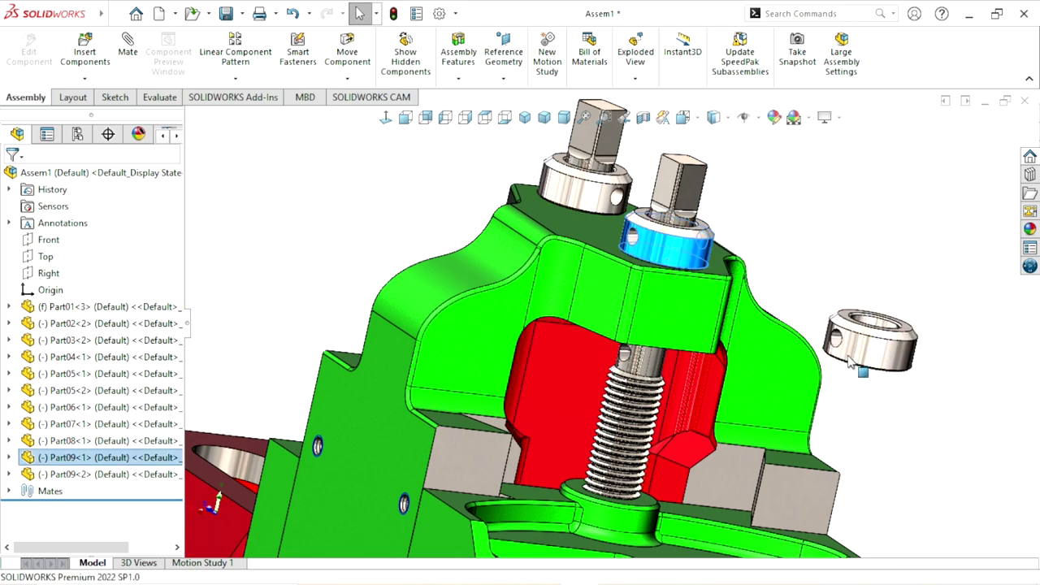
scroll(646, 392, "up", 2)
scroll(646, 392, "down", 1)
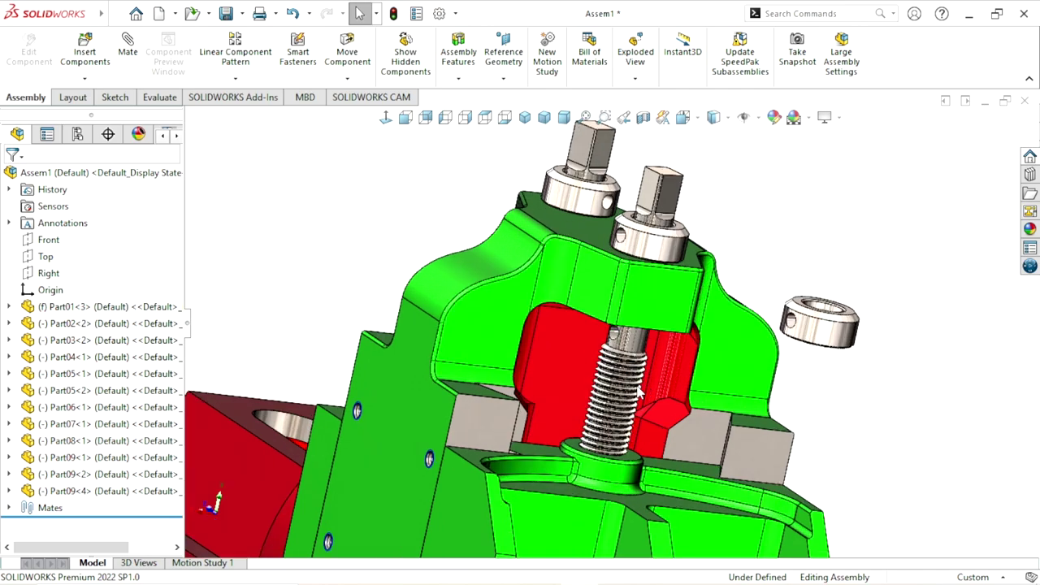
scroll(640, 393, "down", 1)
scroll(601, 397, "down", 1)
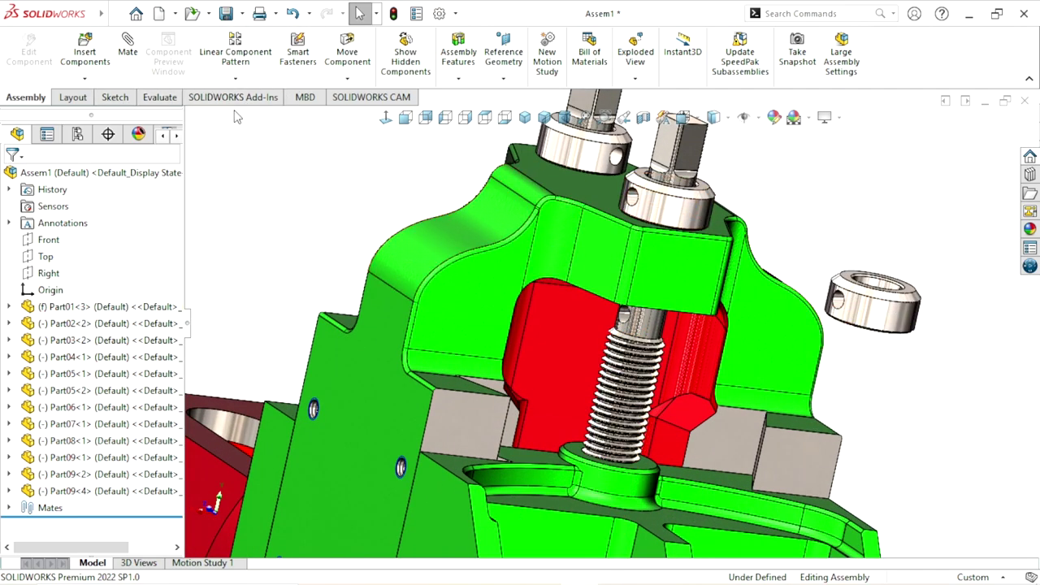
Turn the loose collar onto its side with Rotate Component
left_click(348, 78)
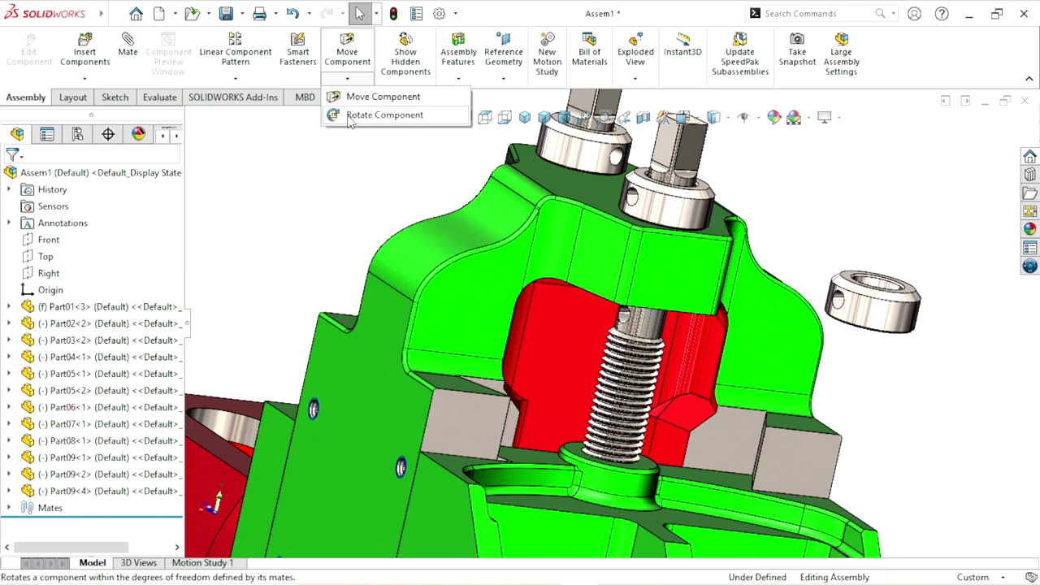
left_click(378, 112)
left_click_drag(847, 290, 795, 435)
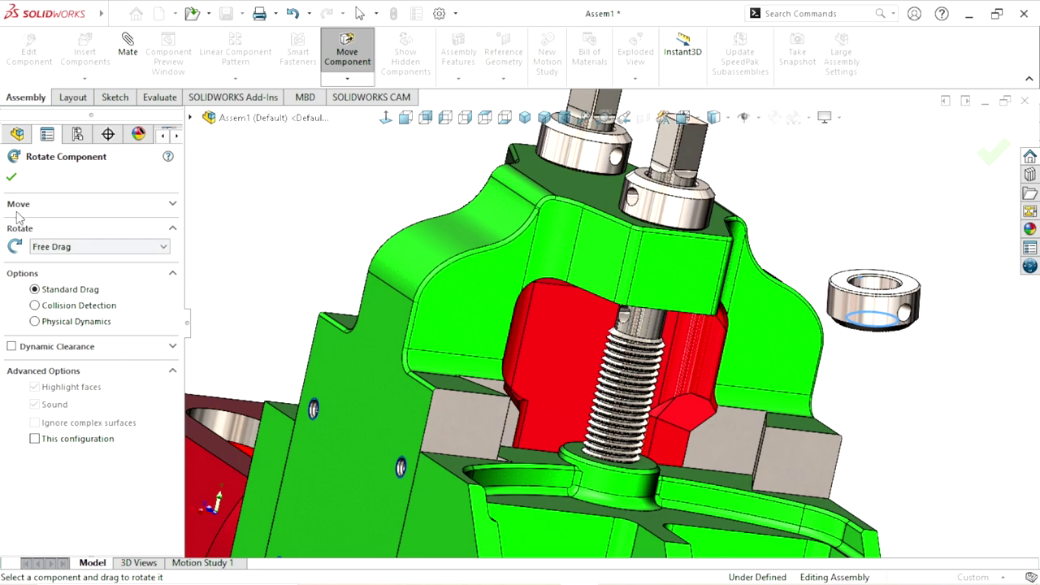
key("Escape")
scroll(650, 353, "down", 2)
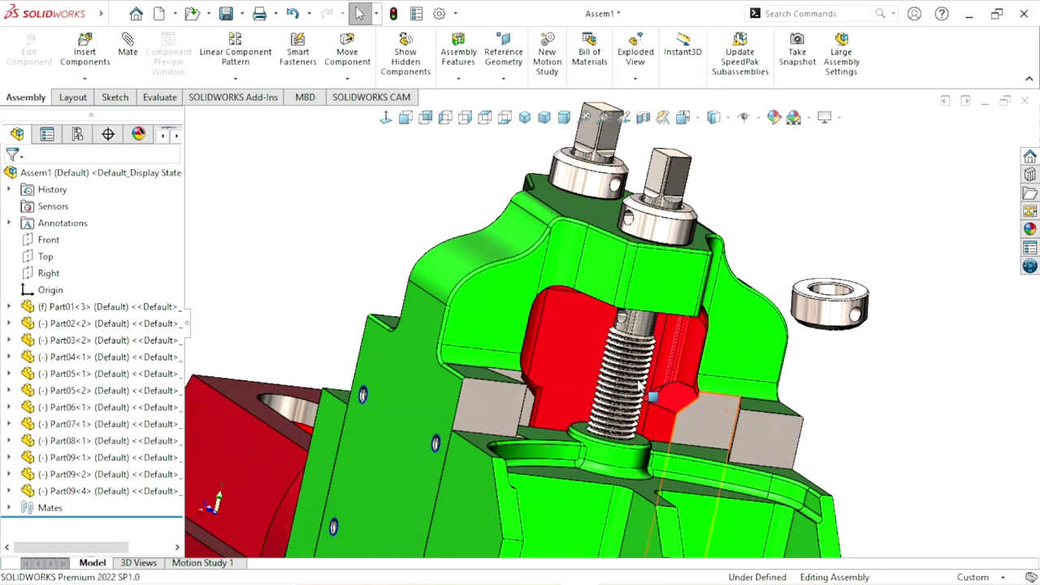
scroll(650, 353, "down", 2)
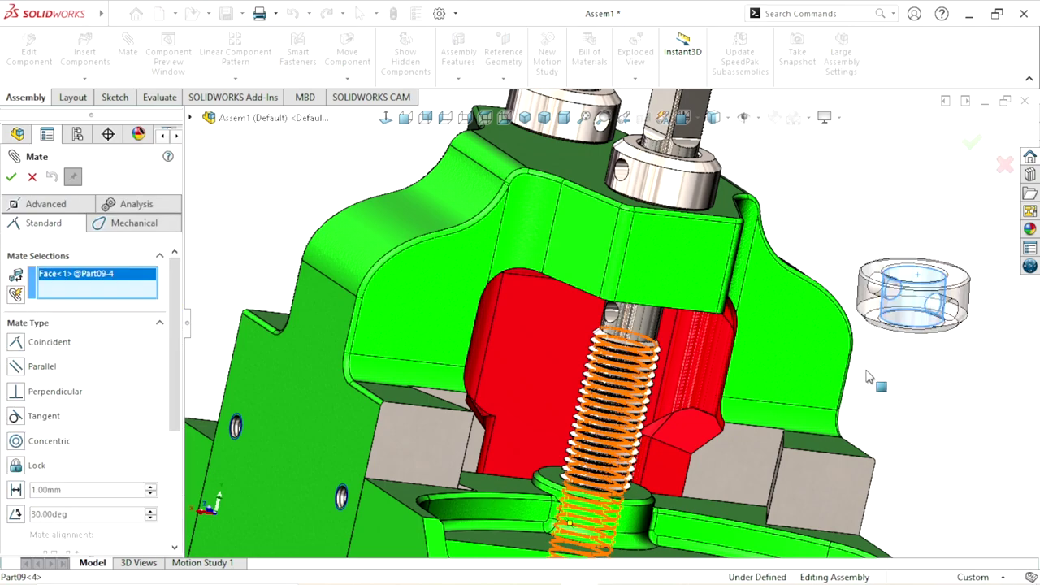
Mate the third collar concentric with the threaded spindle, keeping its original alignment
left_click(646, 338)
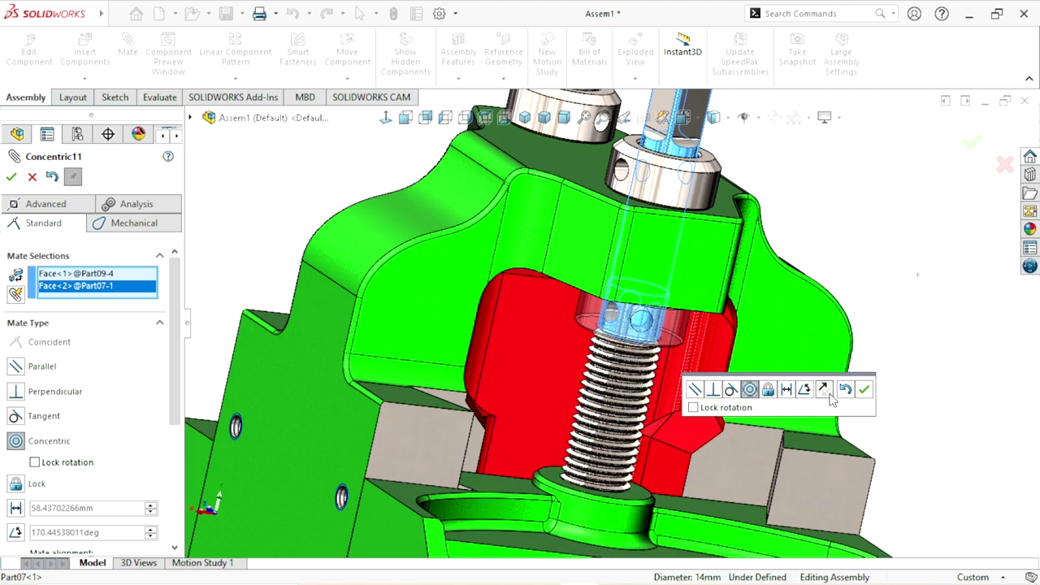
left_click(824, 391)
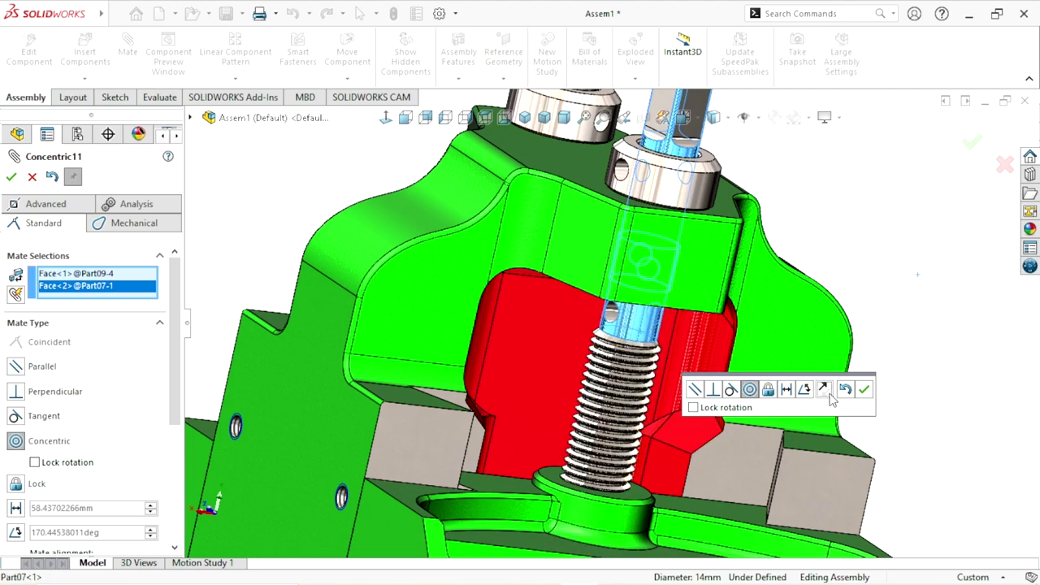
left_click(827, 392)
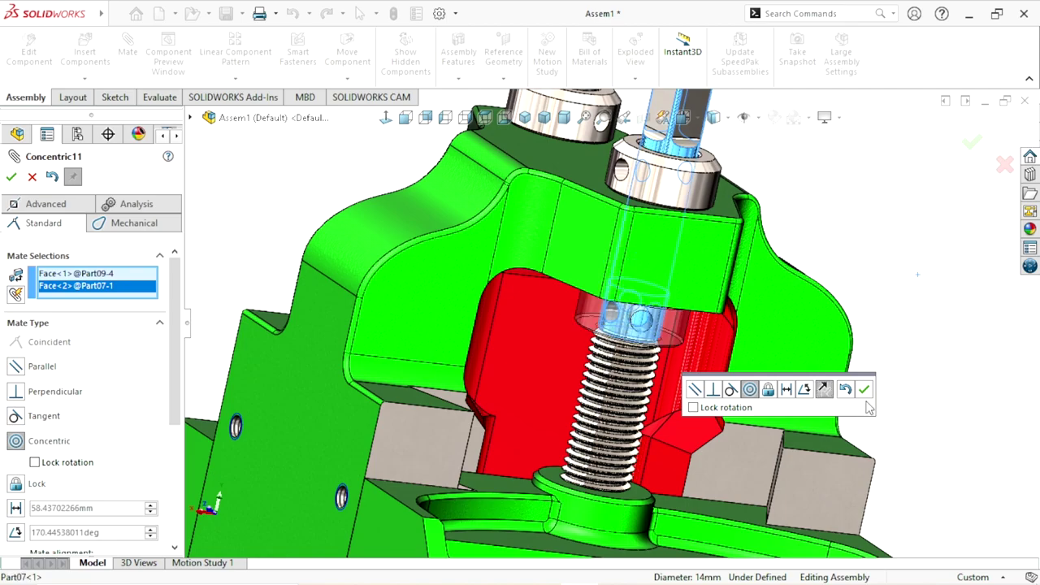
left_click(863, 390)
Add a Coincident mate between the green body face and the collar face, dismissing the alignment warning
mouse_move(703, 443)
middle_mouse_down()
mouse_move(605, 358)
mouse_move(636, 277)
mouse_move(625, 321)
middle_mouse_up()
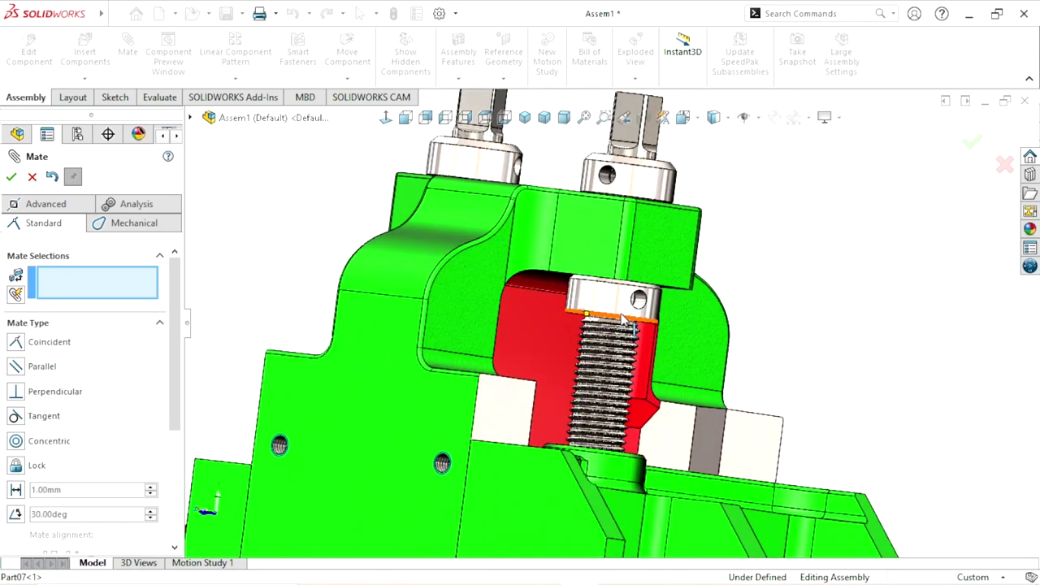
left_click_drag(615, 351, 572, 366)
middle_click_drag(572, 367, 613, 343)
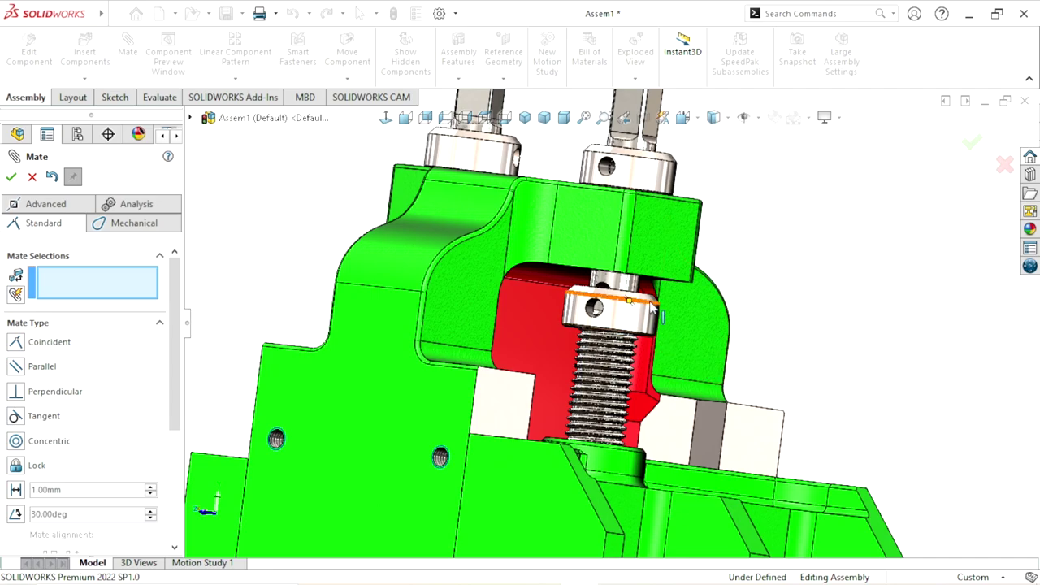
scroll(650, 305, "down", 3)
middle_click_drag(717, 325, 674, 210)
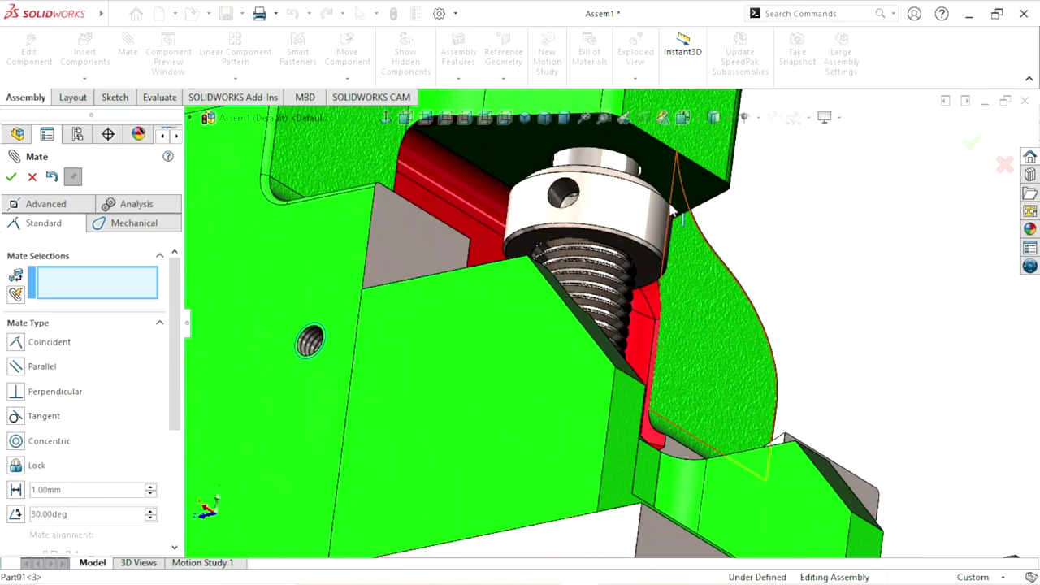
left_click(676, 182)
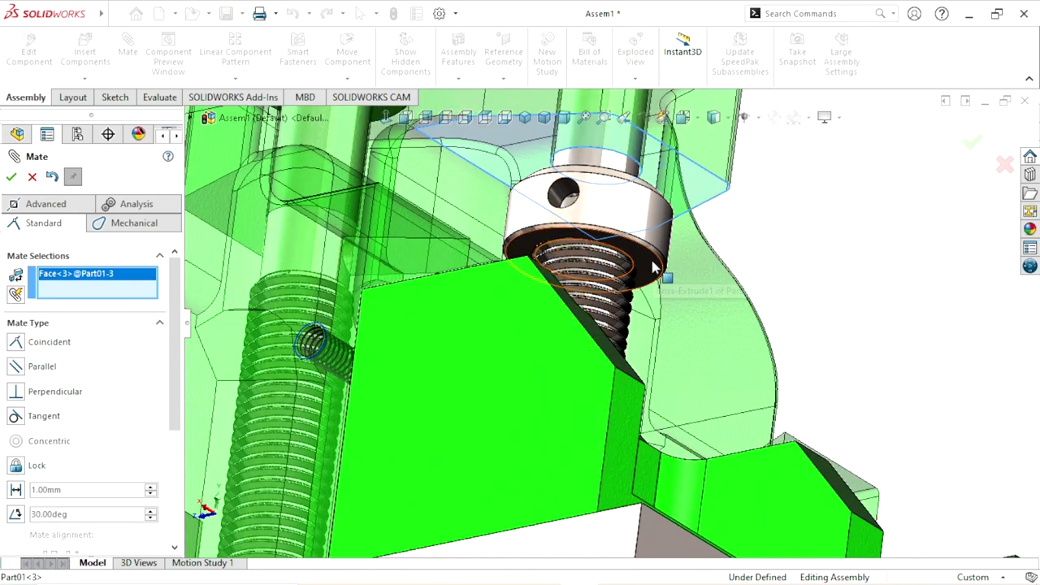
left_click(654, 268)
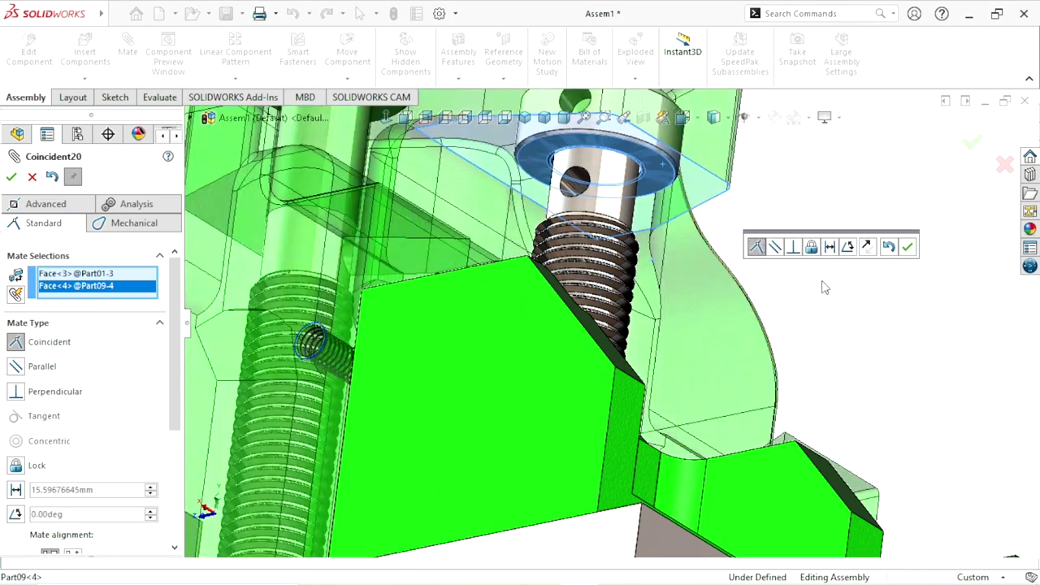
left_click(866, 247)
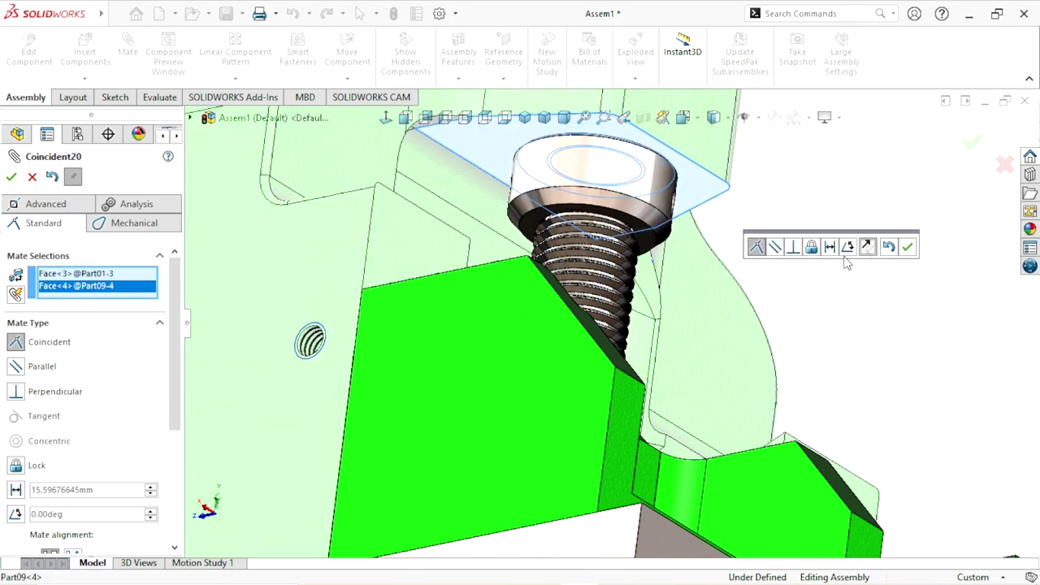
left_click(866, 247)
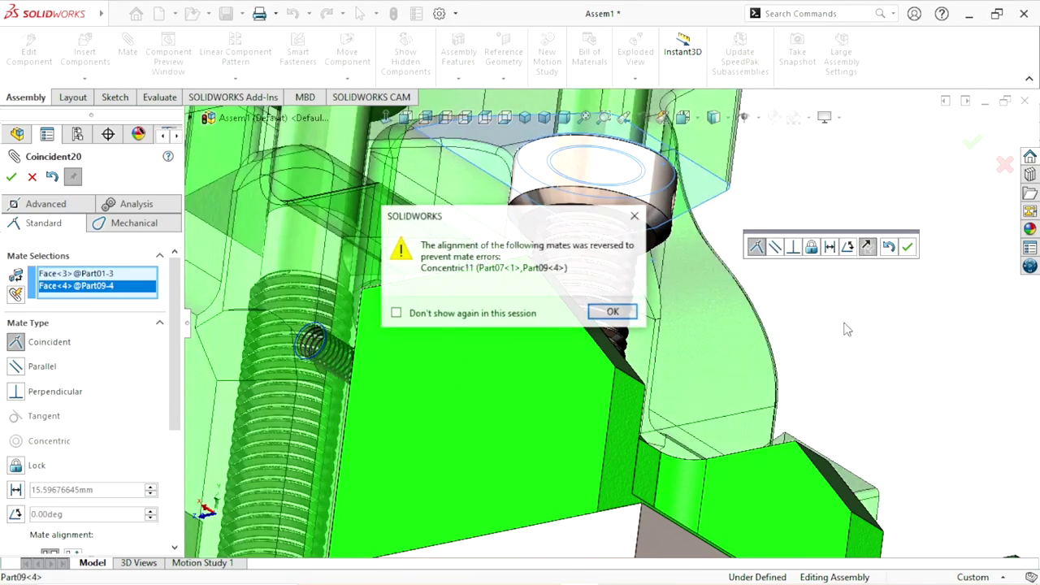
left_click(613, 312)
left_click(907, 246)
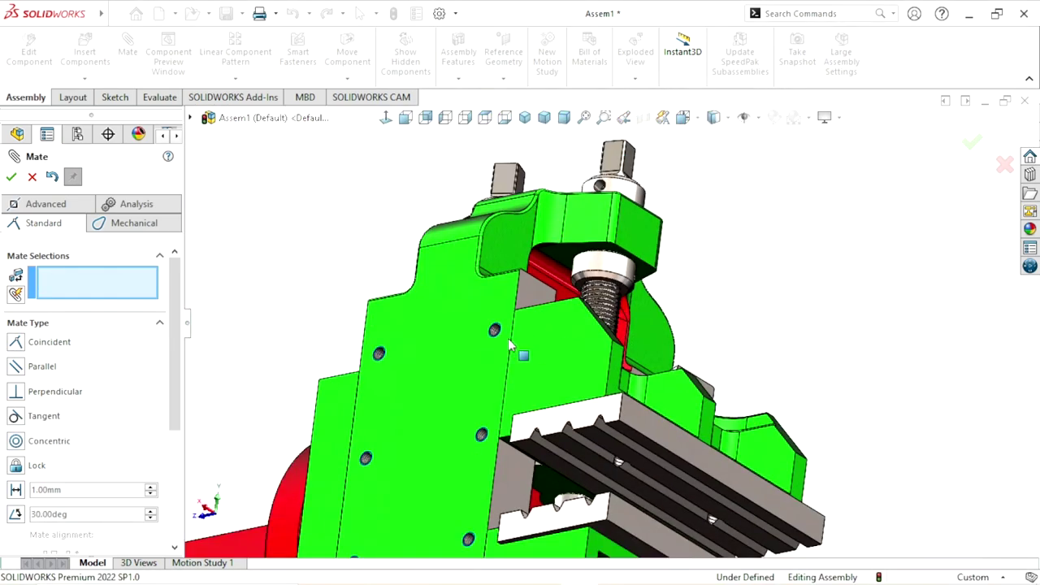
Select Coincident20 in the expanded Mates folder, delete it and confirm with Yes
key("Escape")
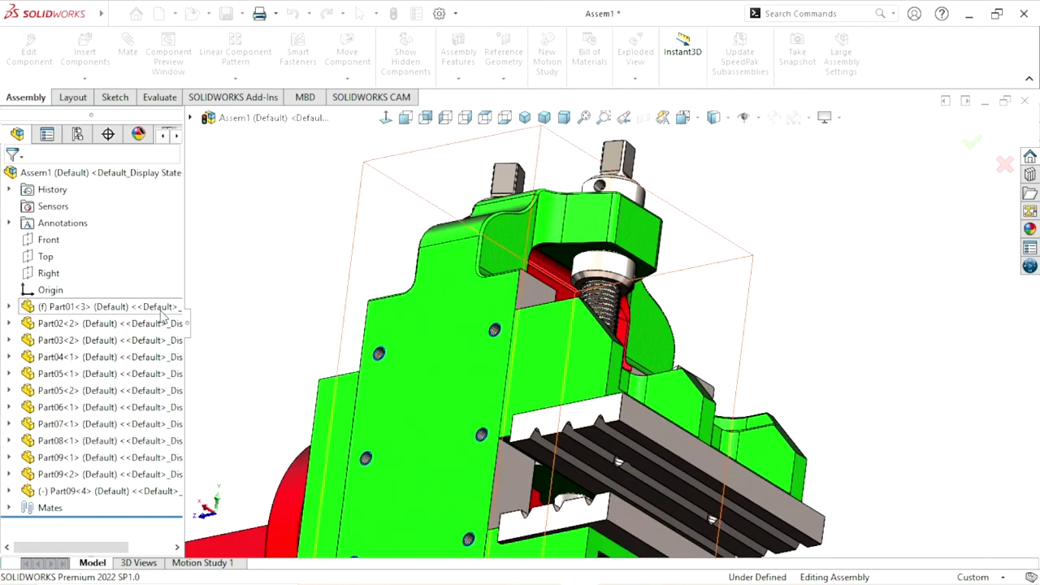
left_click(10, 509)
scroll(106, 479, "down", 3)
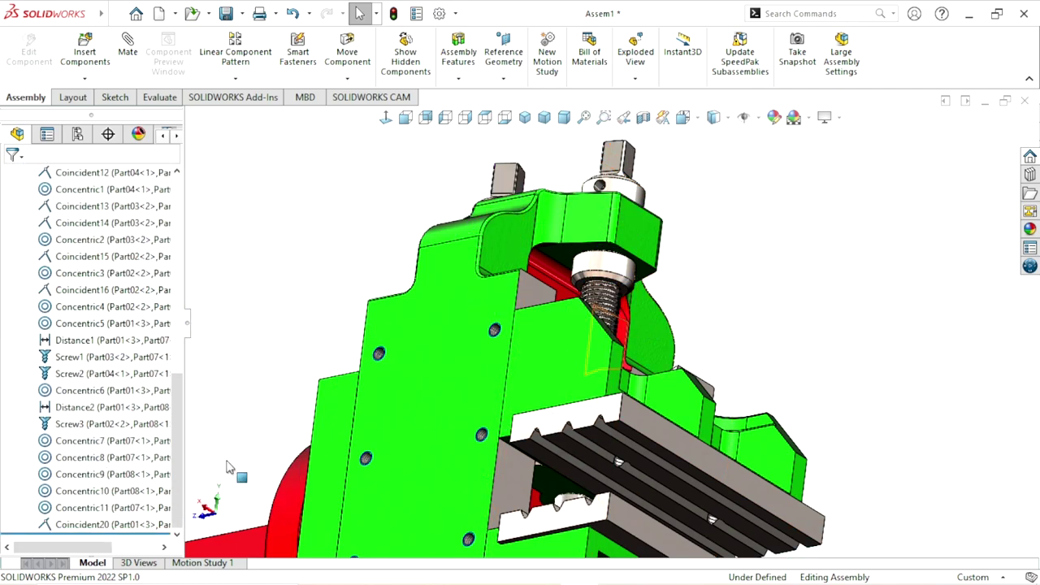
left_click(90, 526)
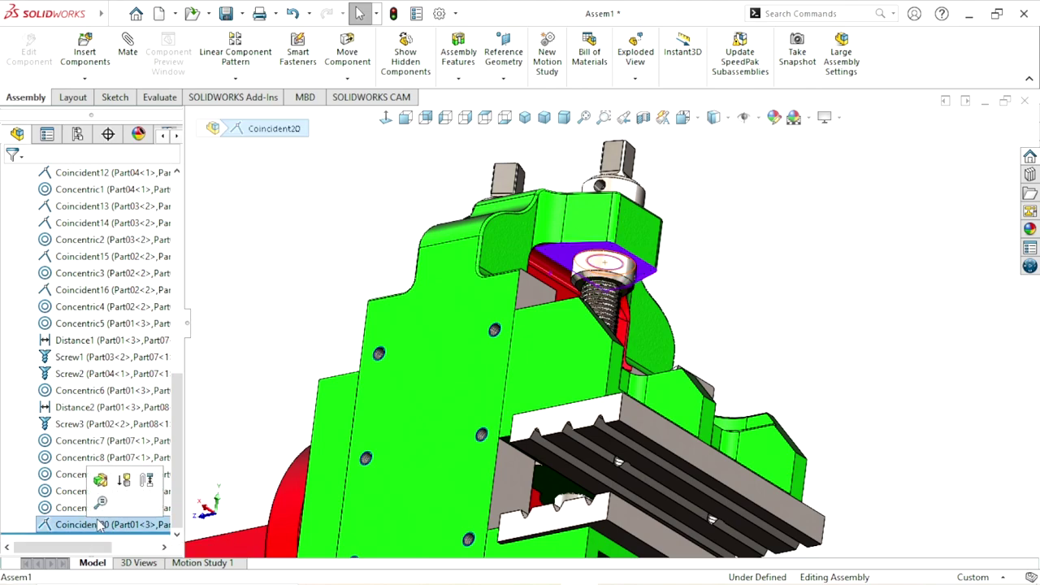
key("Delete")
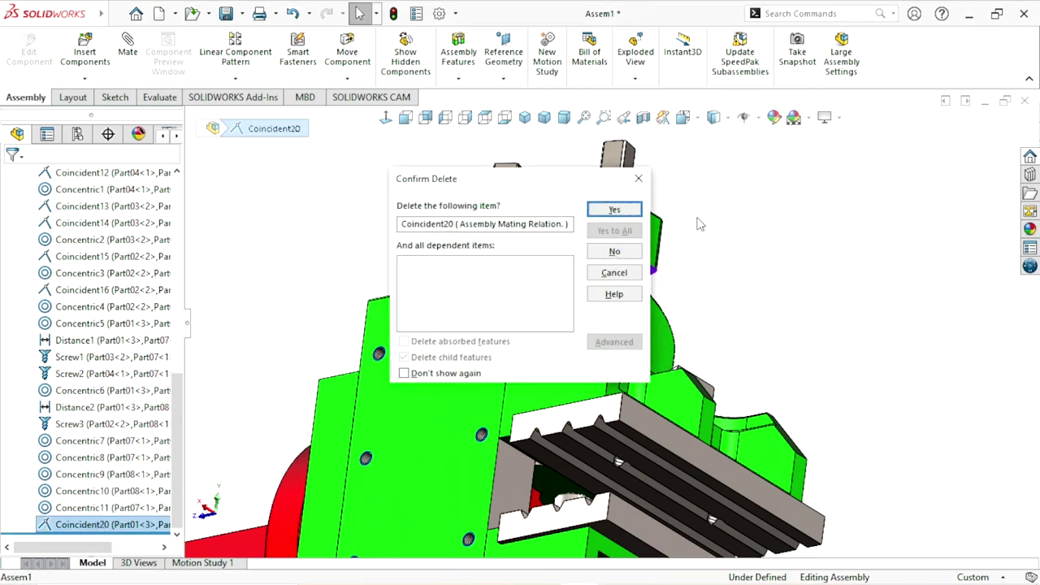
left_click(614, 209)
scroll(592, 305, "down", 3)
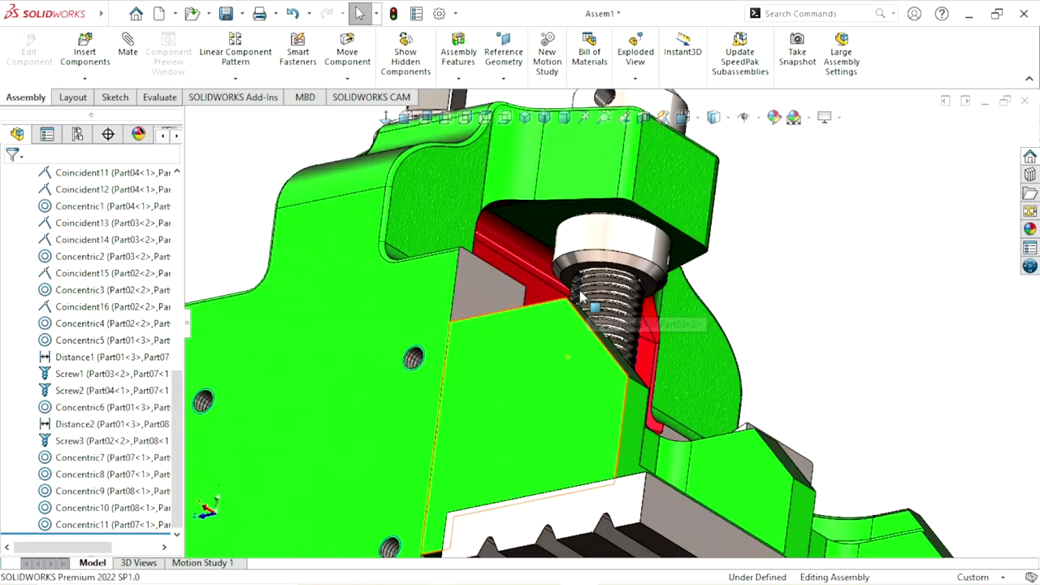
scroll(592, 305, "down", 3)
scroll(592, 305, "down", 3)
scroll(591, 305, "down", 3)
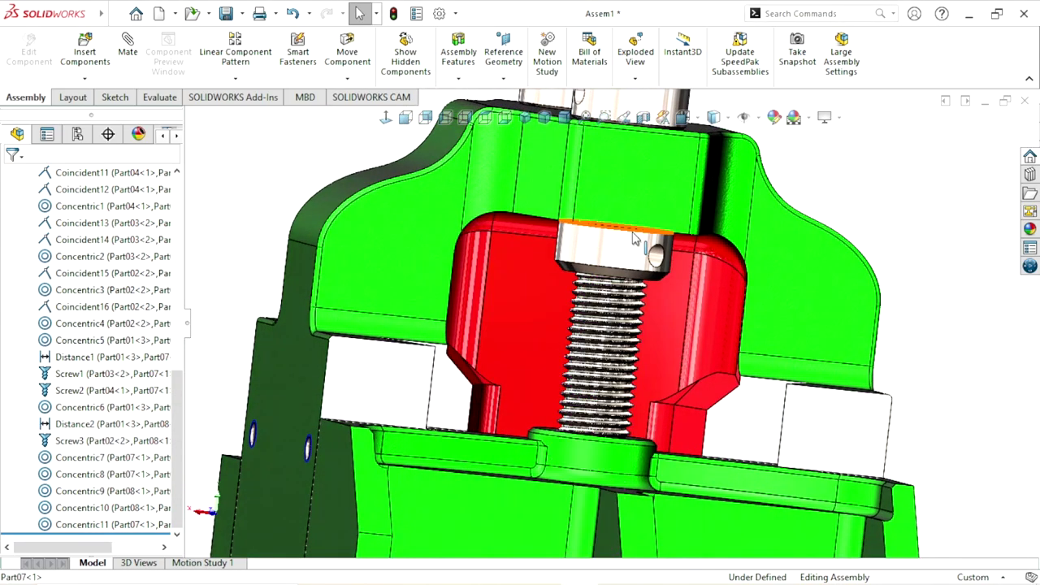
Spin the collar on the spindle and mate its cross hole concentric with the spindle's hole
scroll(626, 316, "down", 3)
left_click_drag(625, 315, 412, 297)
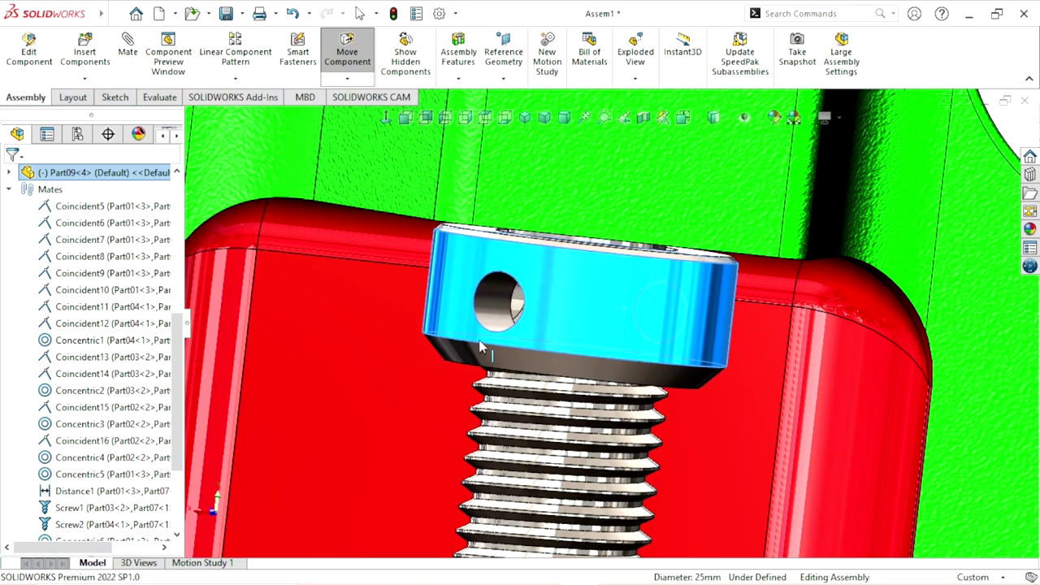
key("Escape")
scroll(548, 338, "up", 2)
scroll(548, 338, "down", 3)
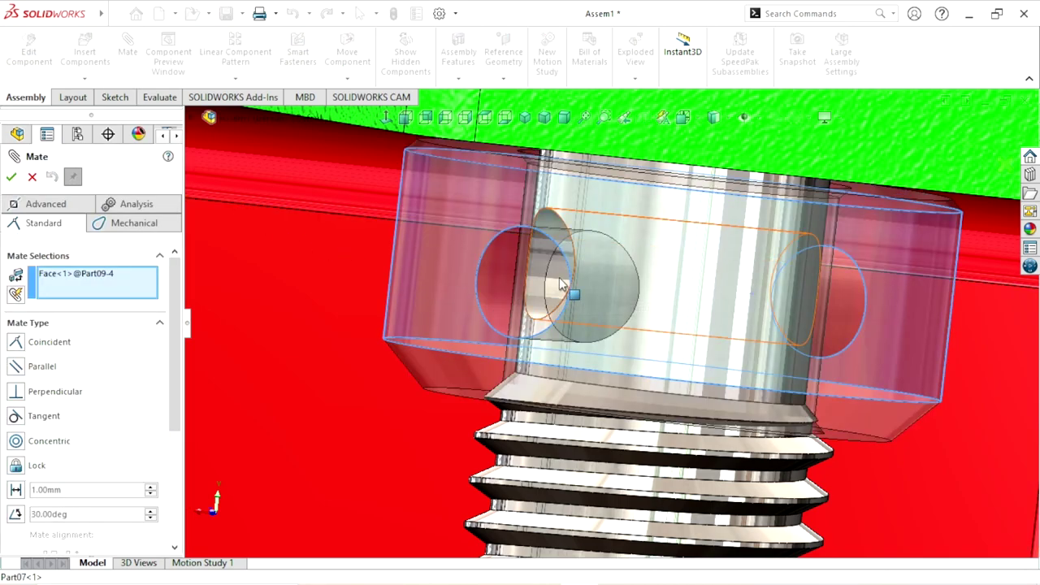
left_click(559, 277)
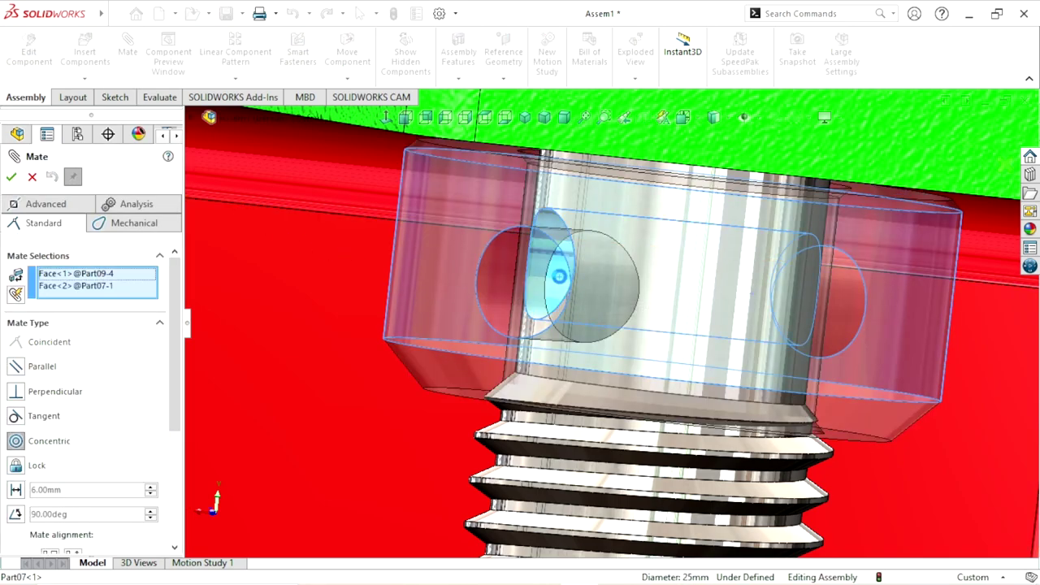
right_click(83, 286)
left_click(122, 298)
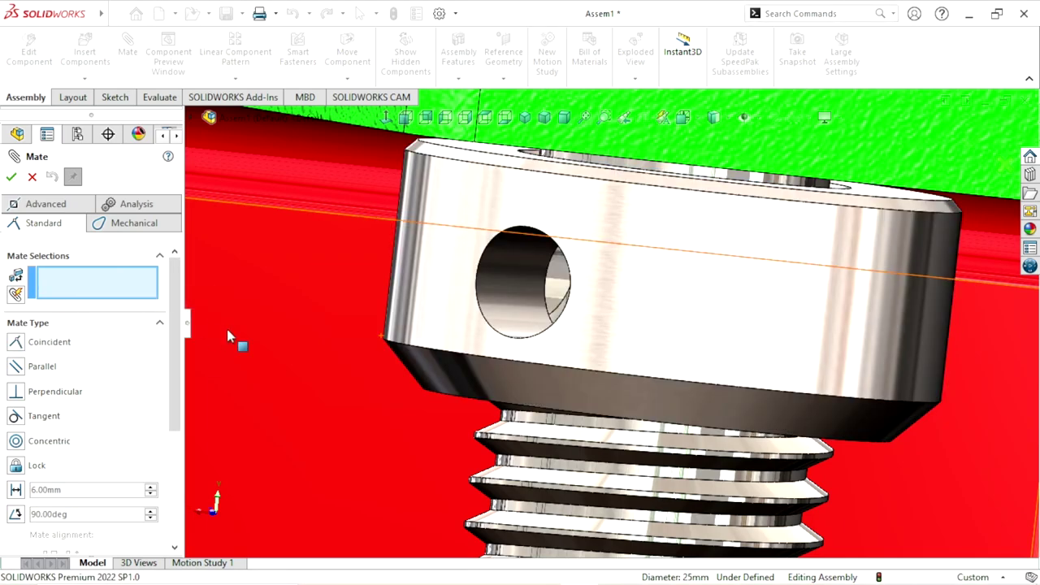
left_click(552, 284)
left_click(500, 290)
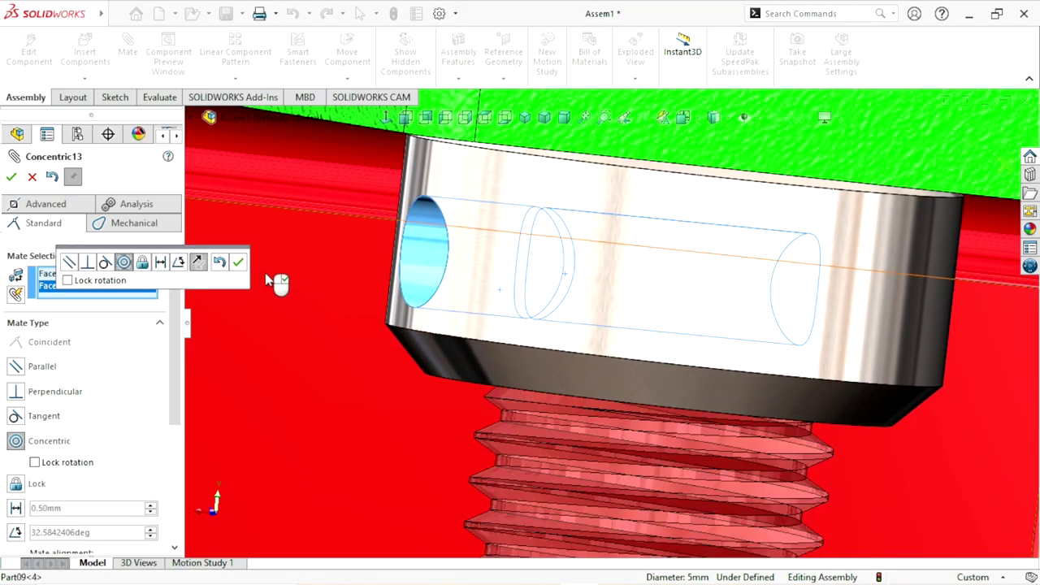
left_click(238, 261)
Undo and redo the cross-hole concentric mate, producing Concentric14, then close the Mate tool
scroll(461, 360, "up", 3)
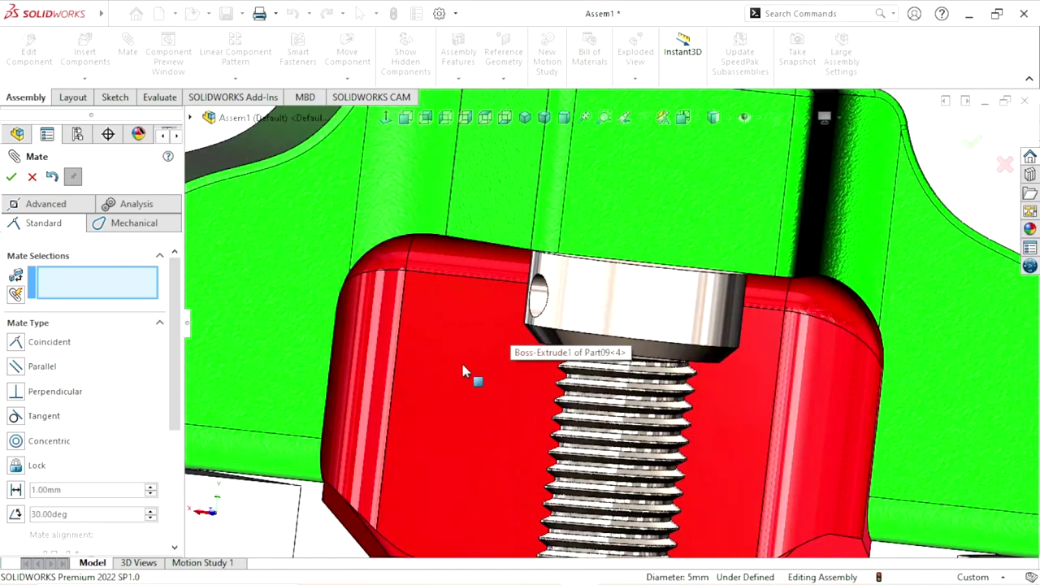
mouse_move(460, 359)
middle_mouse_down()
mouse_move(500, 309)
mouse_move(520, 343)
mouse_move(576, 388)
mouse_move(532, 383)
middle_mouse_up()
scroll(532, 384, "up", 3)
scroll(532, 384, "down", 3)
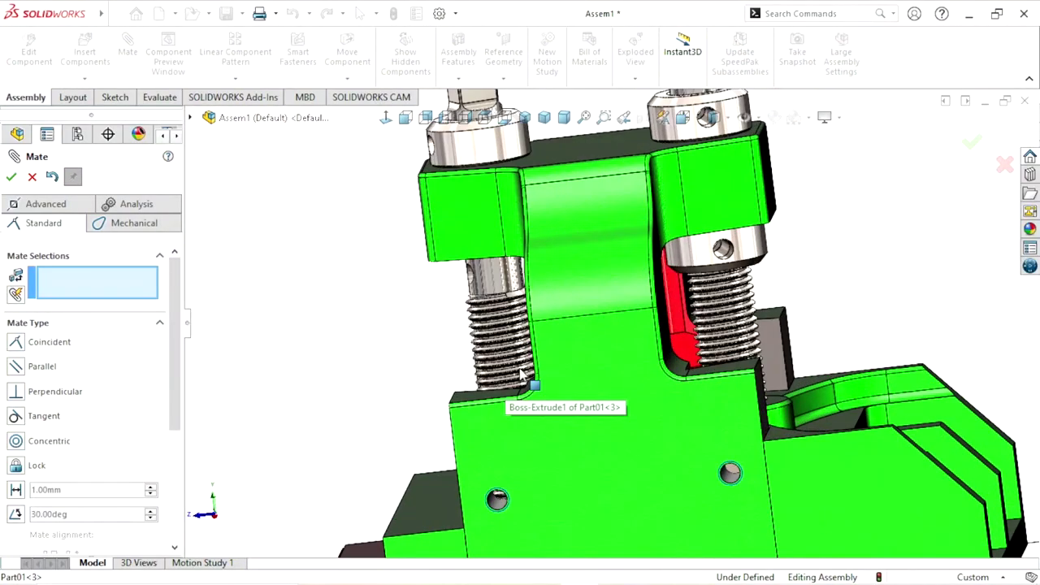
left_click(51, 177)
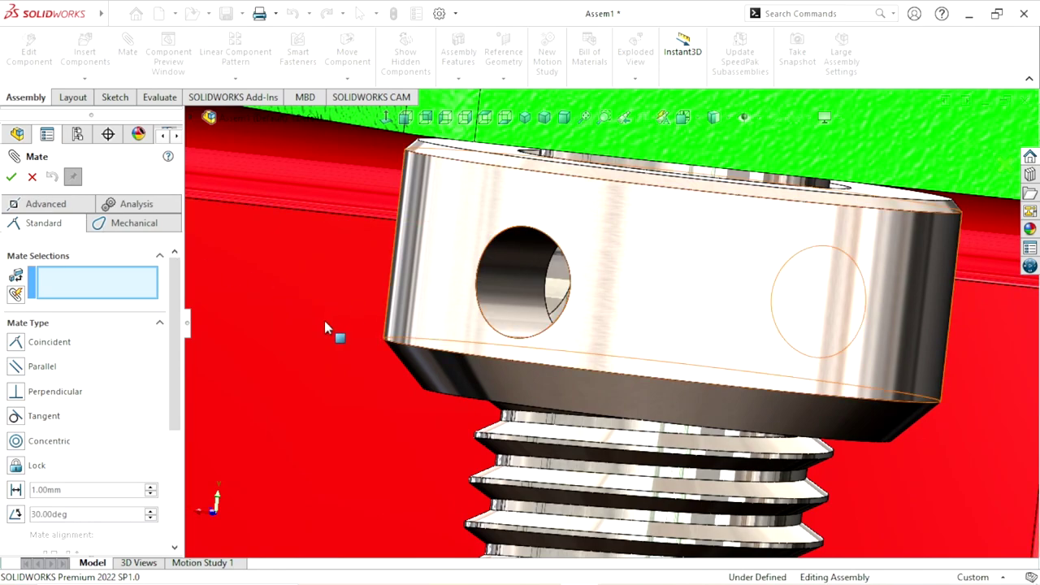
left_click(551, 305)
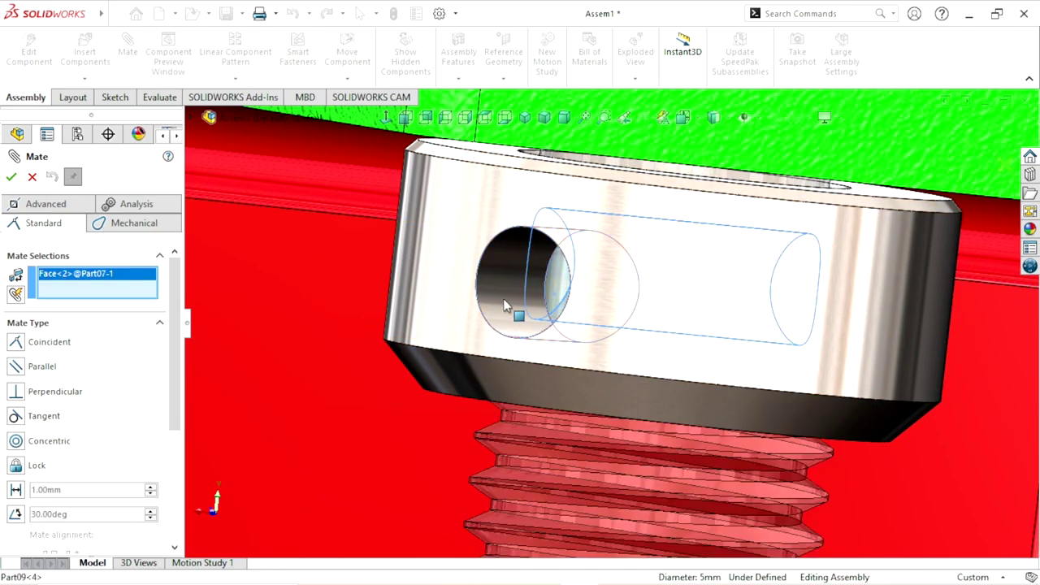
left_click(514, 304)
left_click(12, 179)
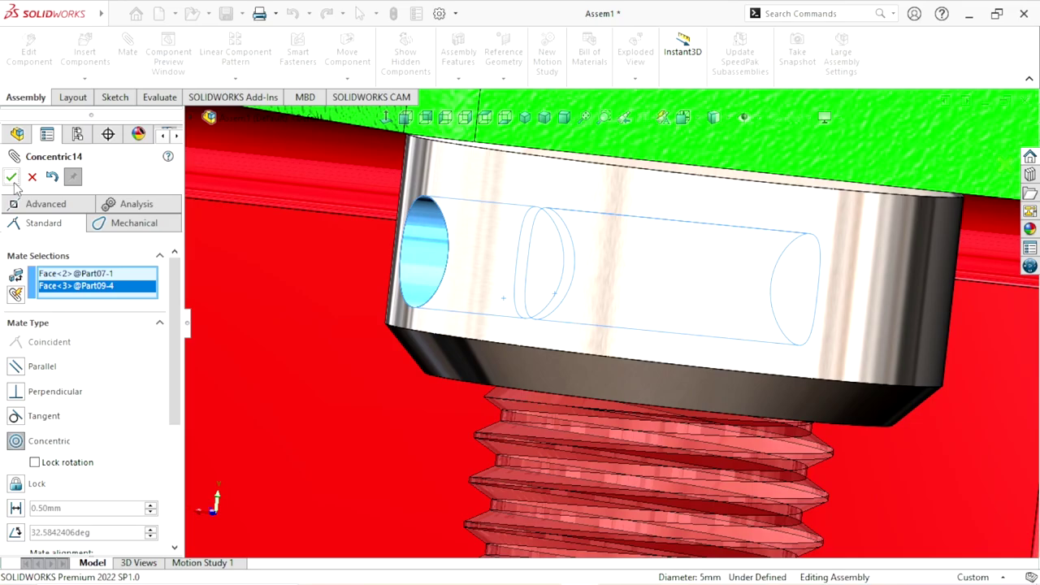
key("Escape")
mouse_move(349, 327)
middle_mouse_down()
mouse_move(514, 385)
mouse_move(454, 430)
middle_mouse_up()
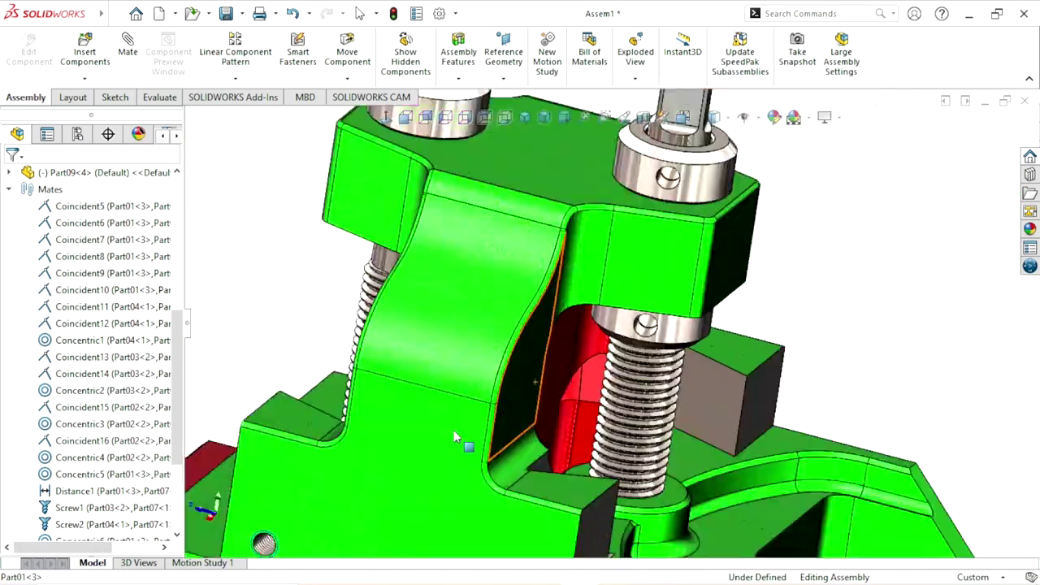
Start Copy with Mates on collar Part09-4 and advance to choosing new mate references
left_click(86, 79)
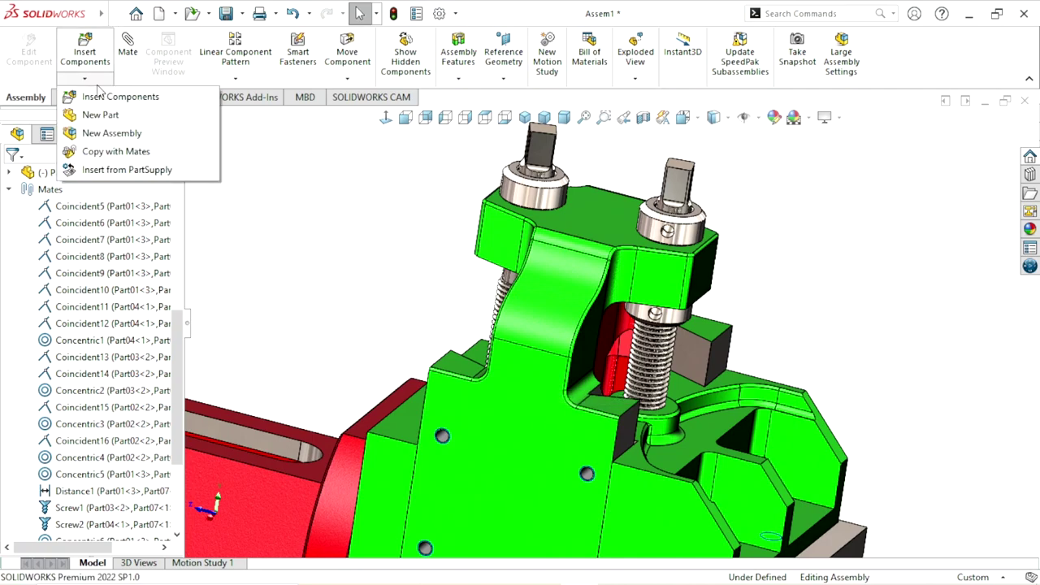
left_click(105, 151)
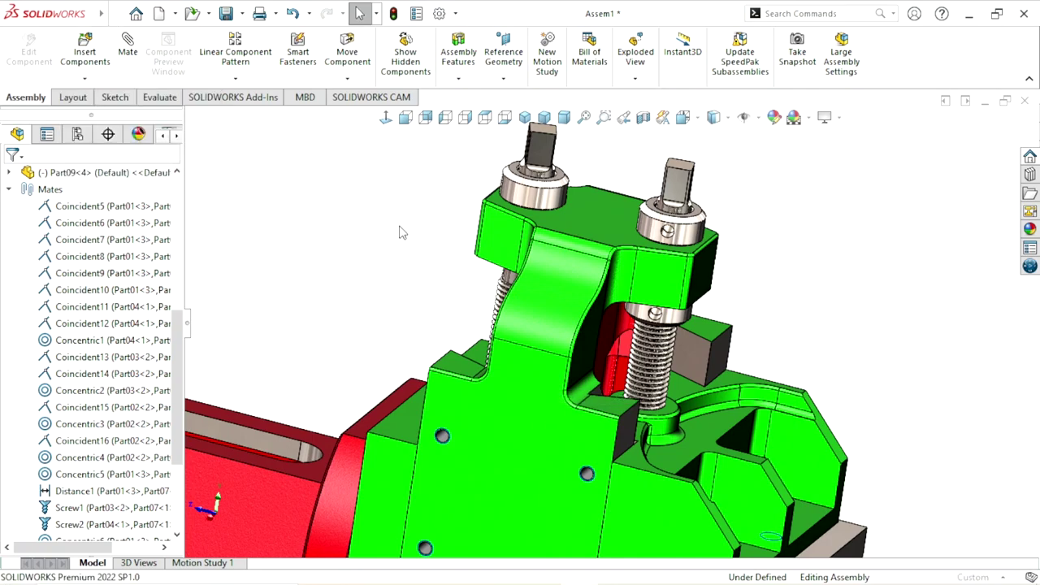
left_click(660, 316)
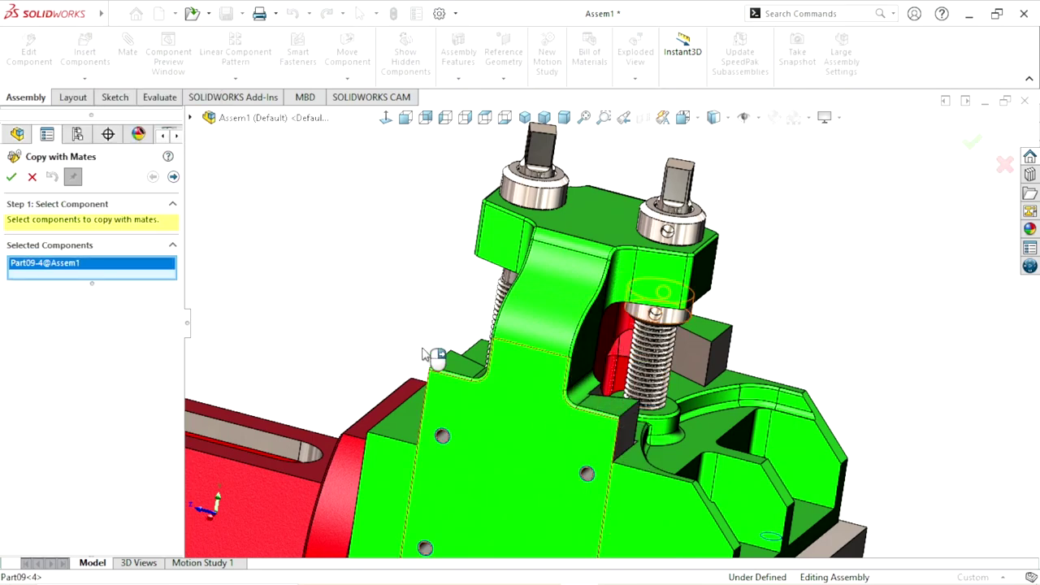
middle_click_drag(464, 360, 544, 322)
scroll(546, 321, "down", 3)
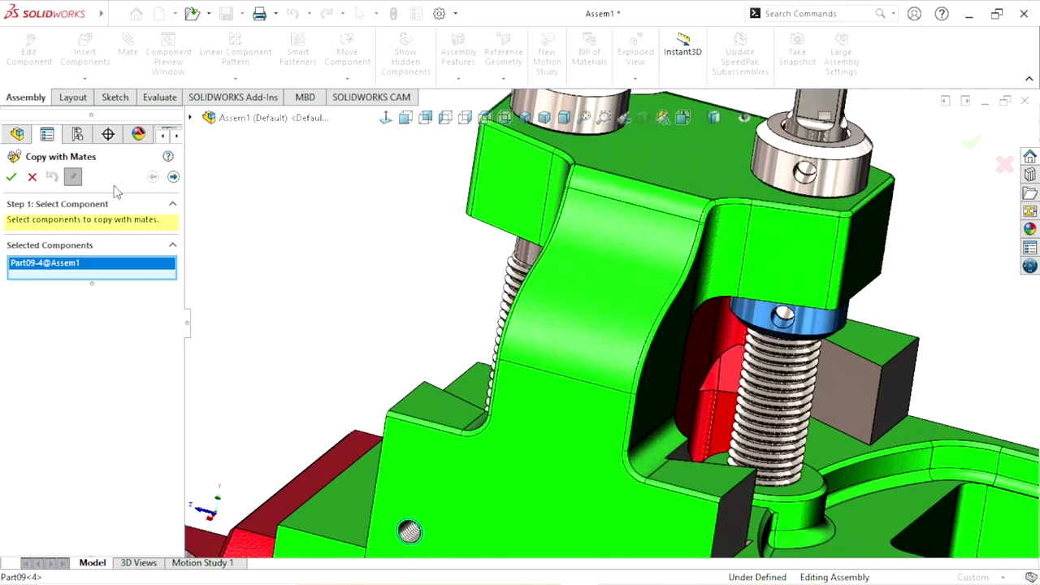
left_click(173, 177)
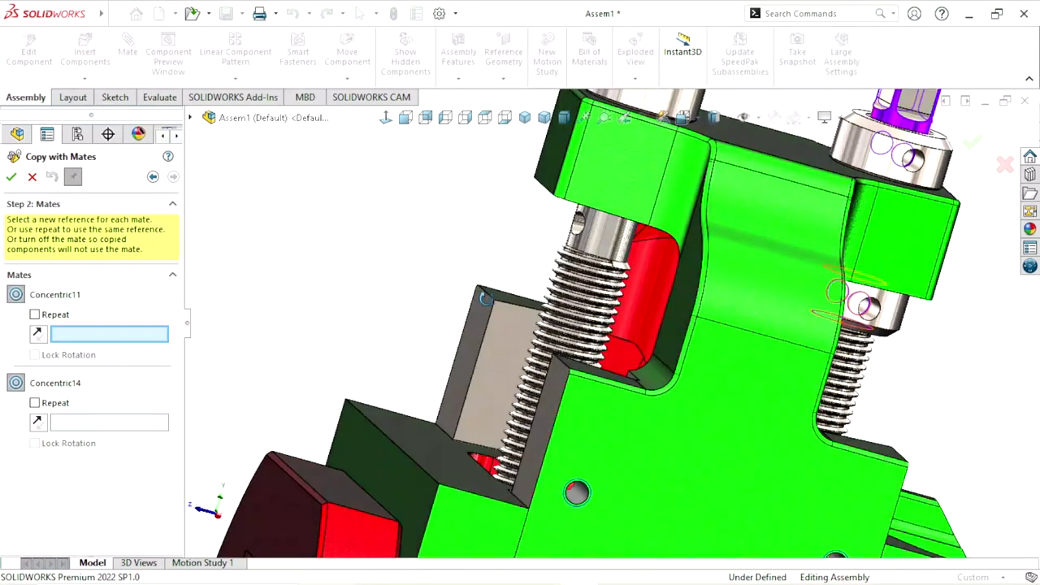
Map Concentric11 and Concentric14 to the other post's cylinder and cross hole, placing collar Part09<5>
middle_click_drag(448, 329, 608, 239)
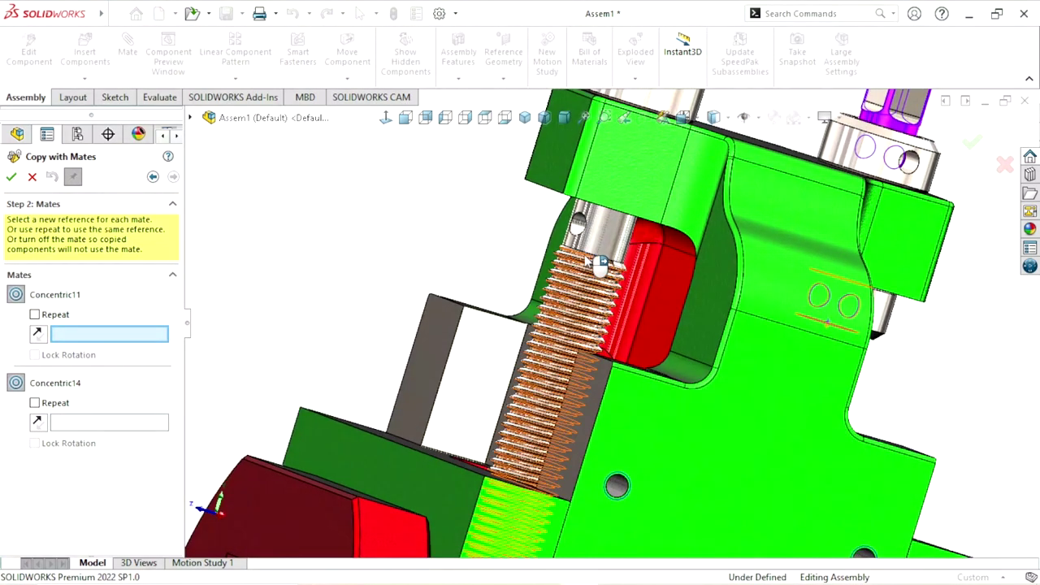
left_click(547, 289)
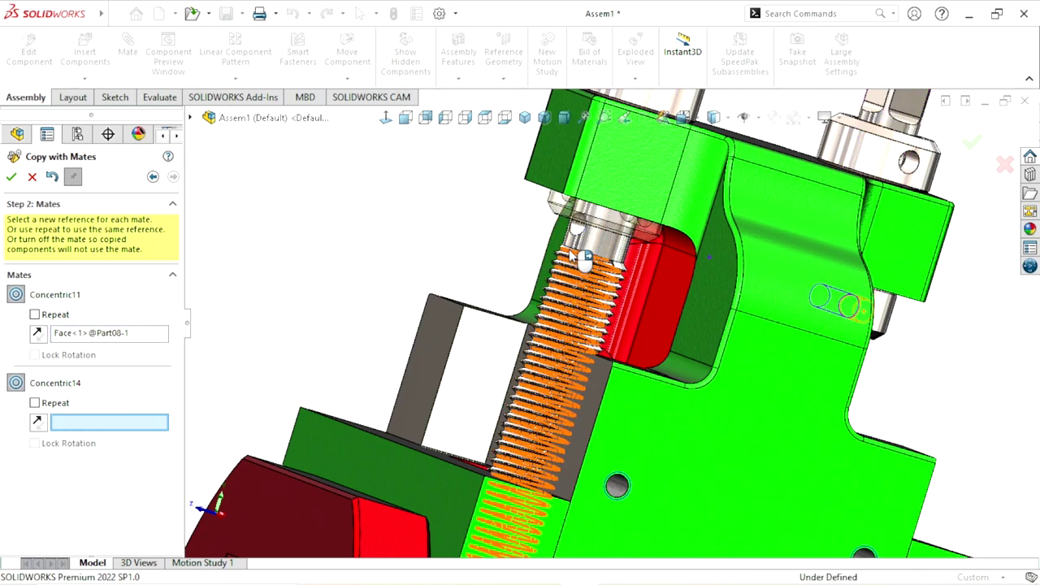
scroll(581, 252, "down", 3)
scroll(597, 239, "down", 2)
scroll(605, 244, "down", 1)
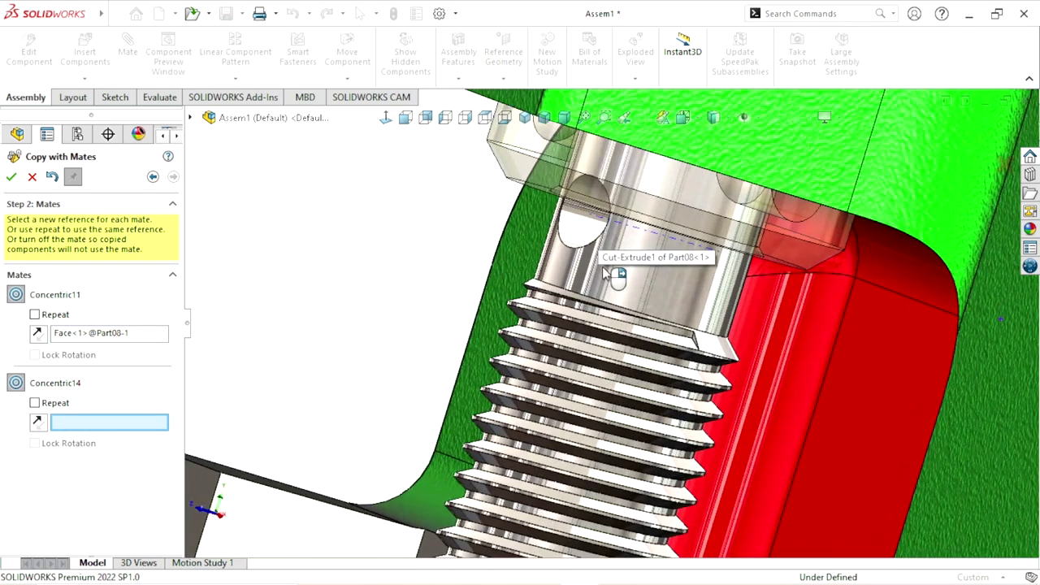
left_click(567, 226)
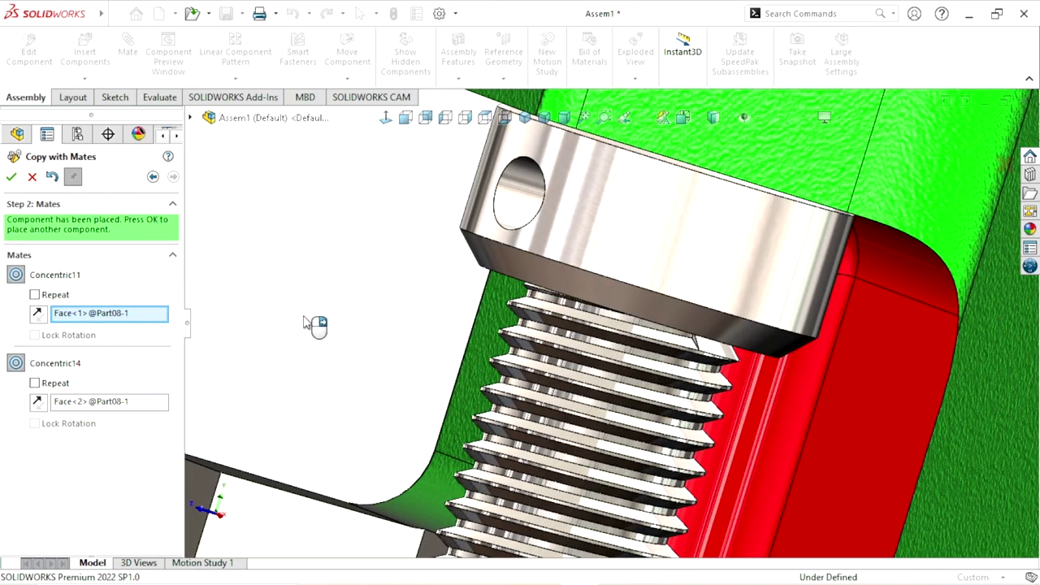
middle_click_drag(303, 322, 343, 323)
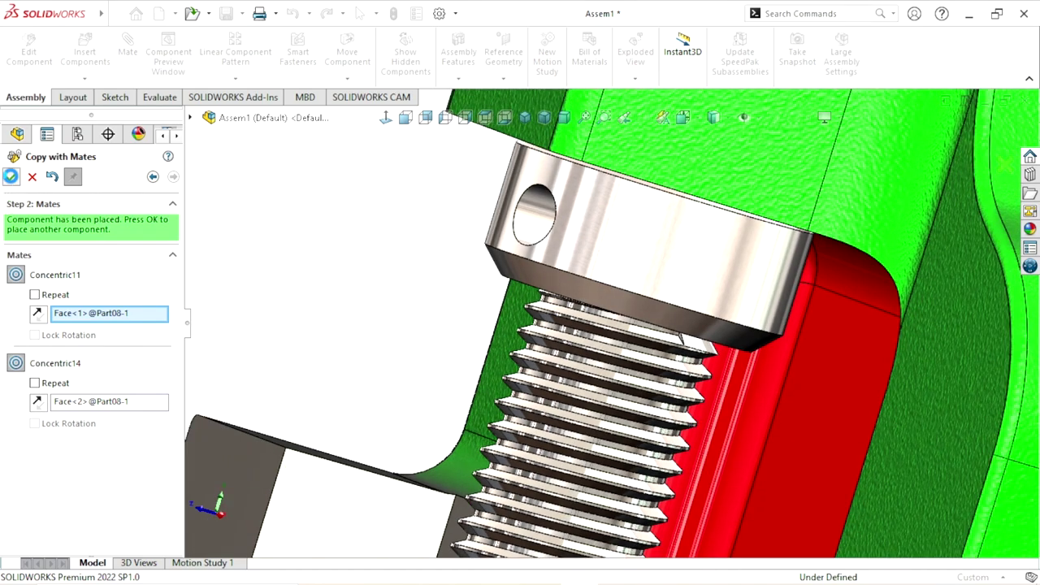
key("Return")
scroll(569, 325, "up", 2)
scroll(574, 321, "up", 1)
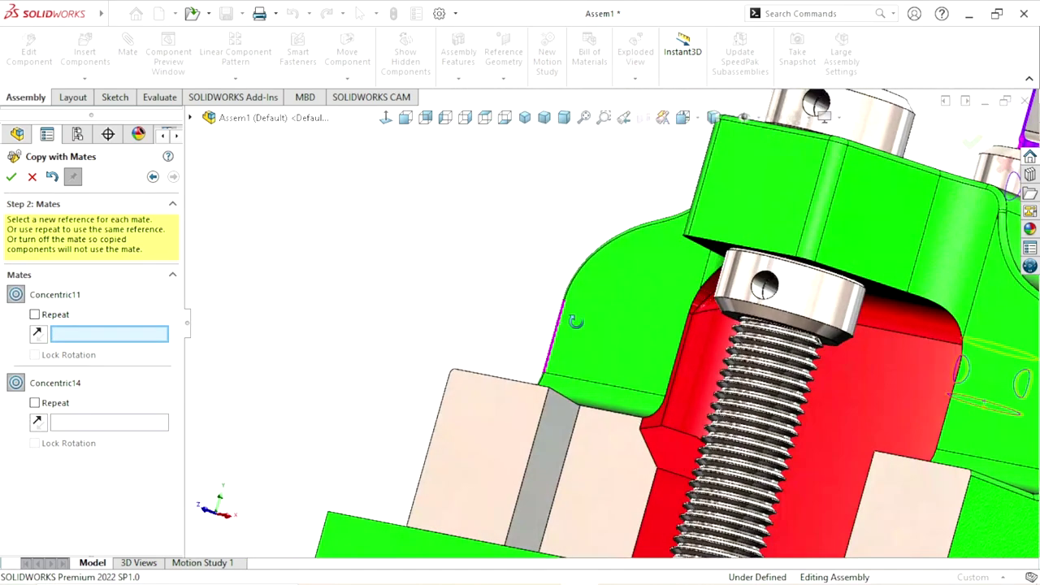
middle_click_drag(574, 322, 560, 329)
left_click(32, 177)
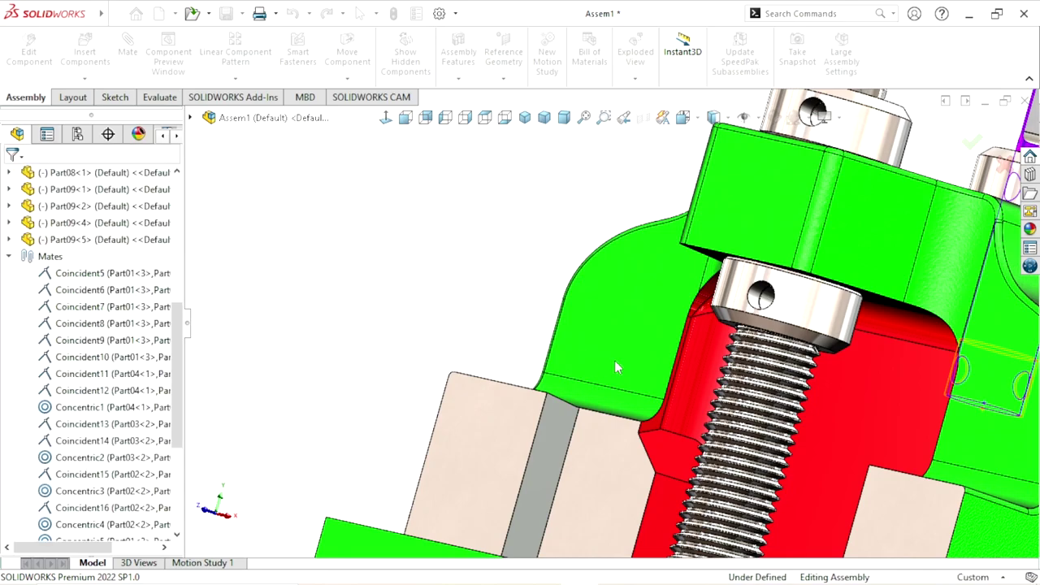
mouse_move(614, 360)
middle_mouse_down()
mouse_move(718, 349)
mouse_move(653, 367)
middle_mouse_up()
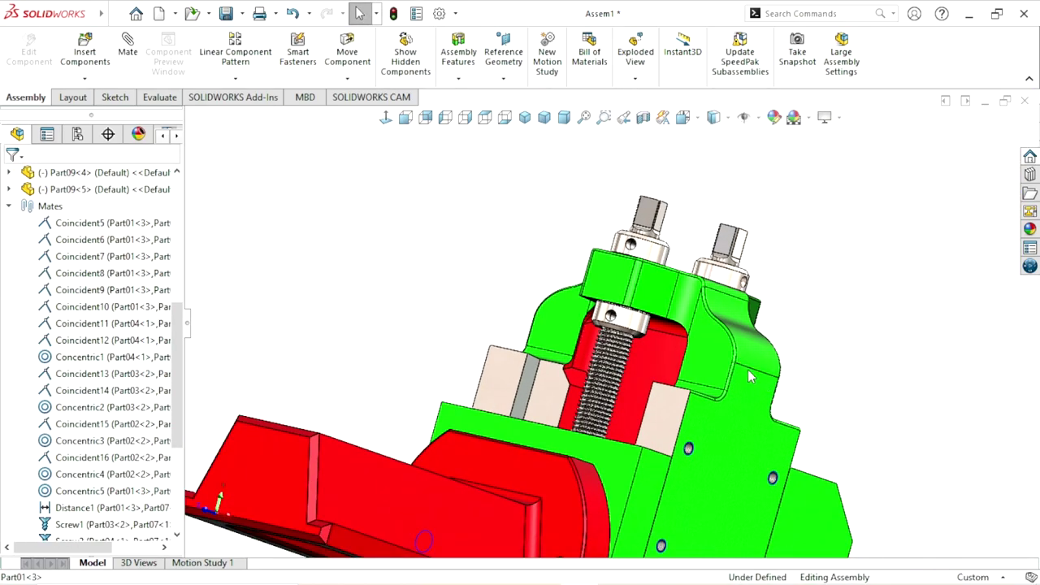
middle_click_drag(667, 386, 793, 298)
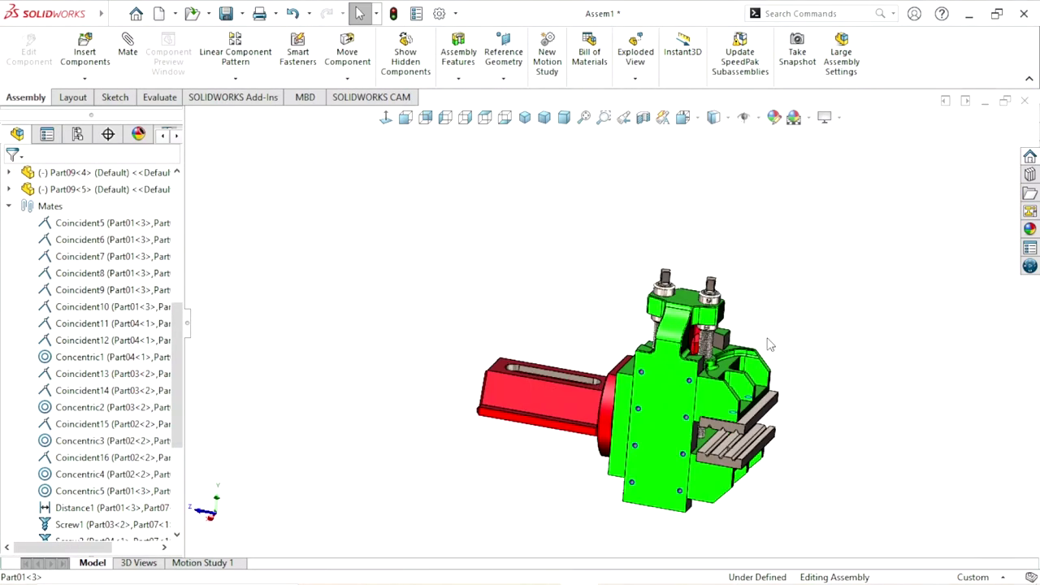
scroll(793, 297, "down", 2)
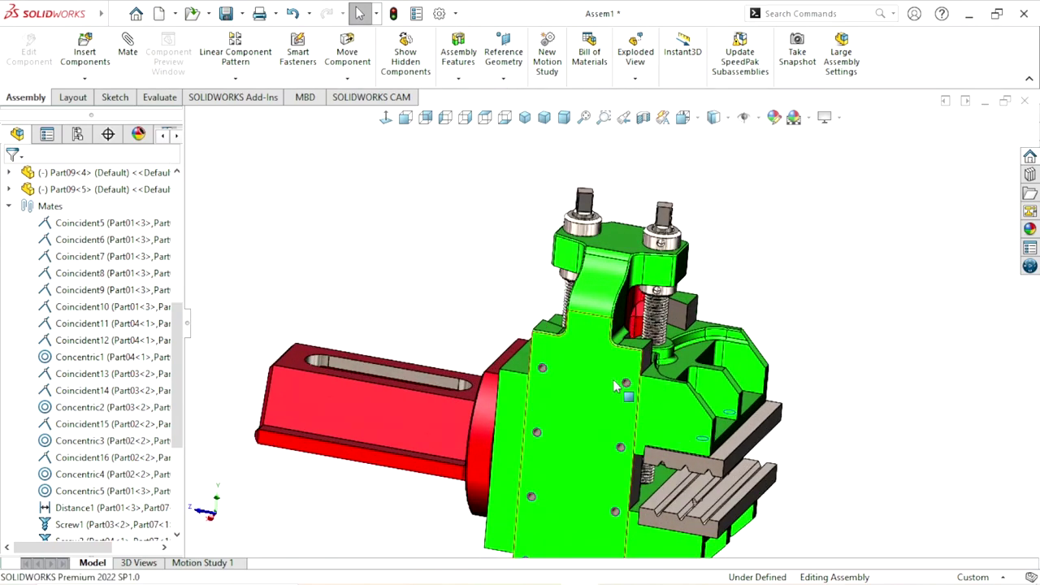
scroll(780, 289, "down", 1)
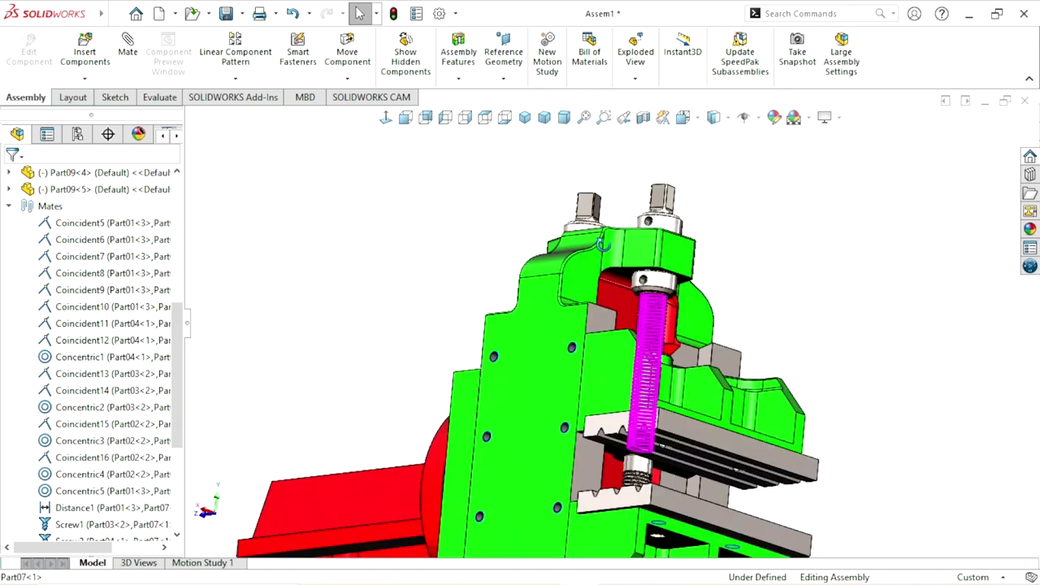
mouse_move(640, 345)
middle_mouse_down()
mouse_move(662, 458)
mouse_move(623, 444)
mouse_move(564, 520)
middle_mouse_up()
scroll(662, 458, "up", 2)
middle_click_drag(612, 372, 664, 372)
scroll(664, 372, "down", 2)
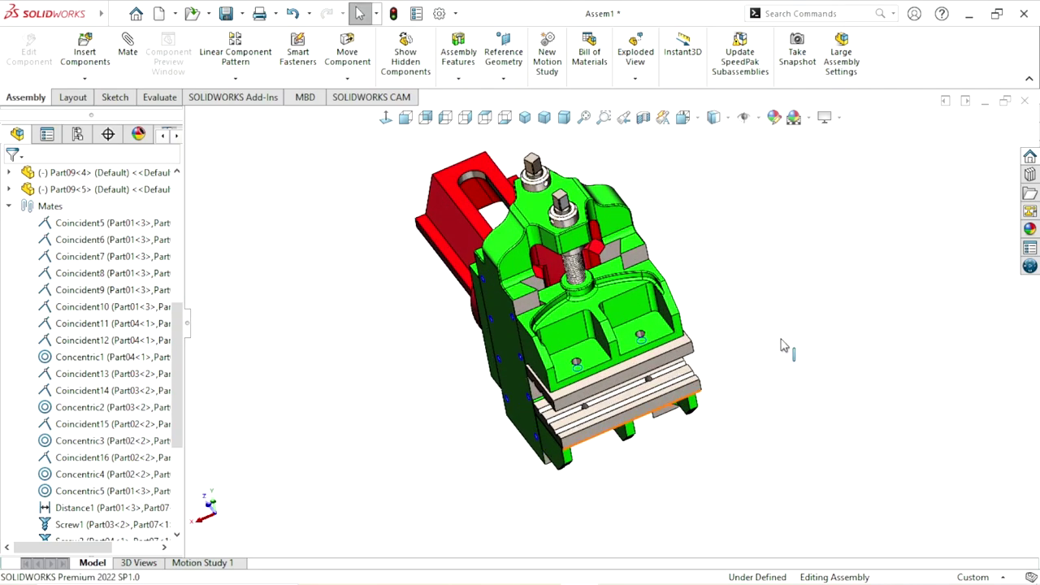
In the Design Library, browse Toolbox > ANSI Metric > Bolts and Screws > Hex Head and select Formed Hex Screw
left_click(1029, 187)
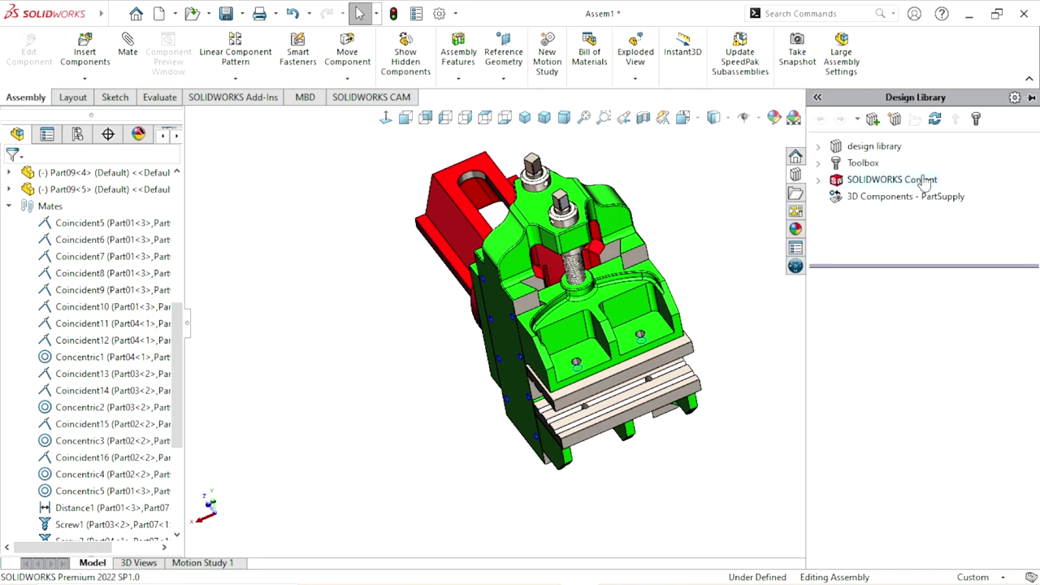
left_click(864, 164)
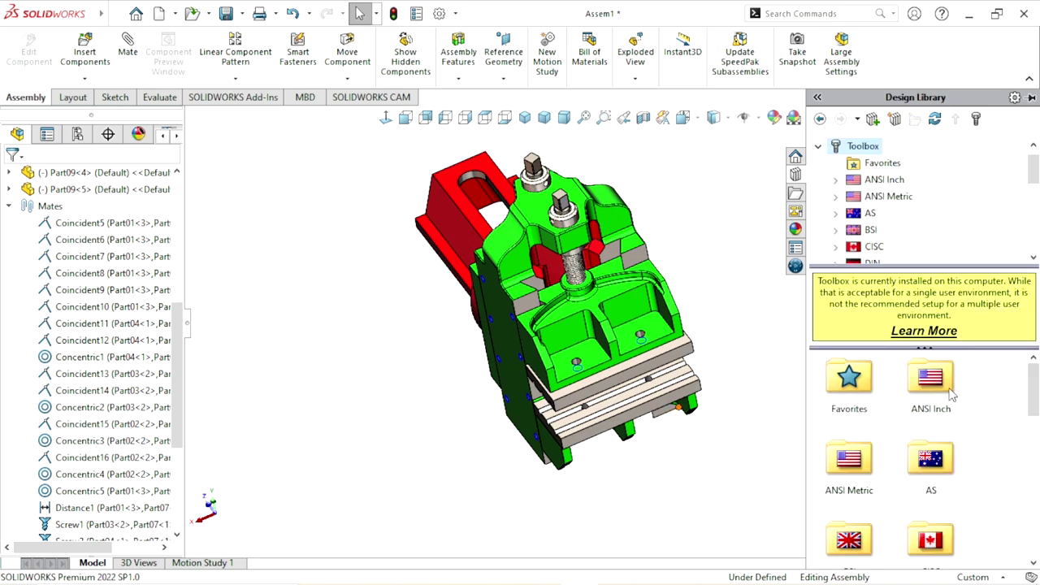
double_click(849, 460)
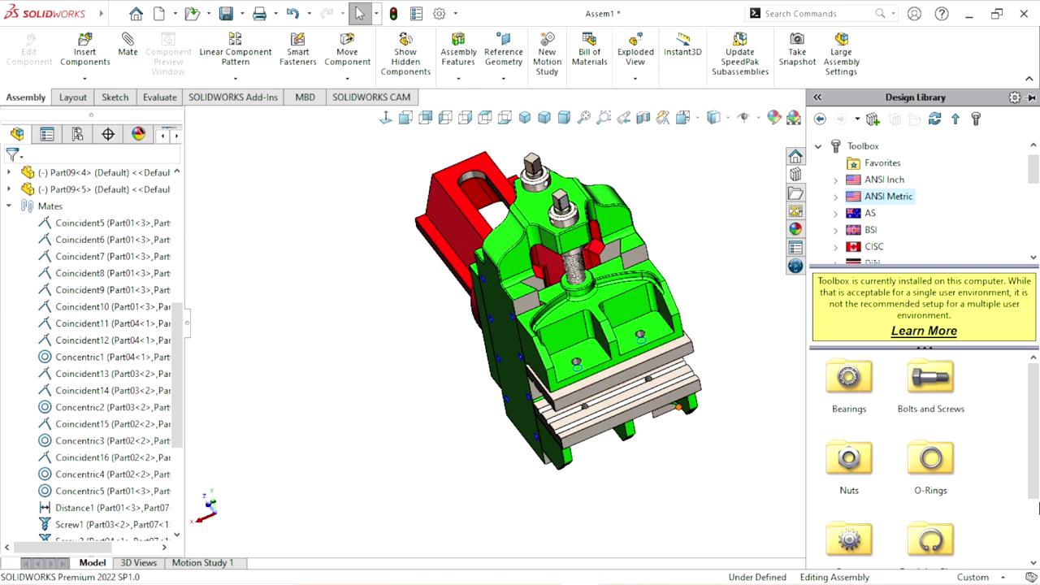
double_click(947, 394)
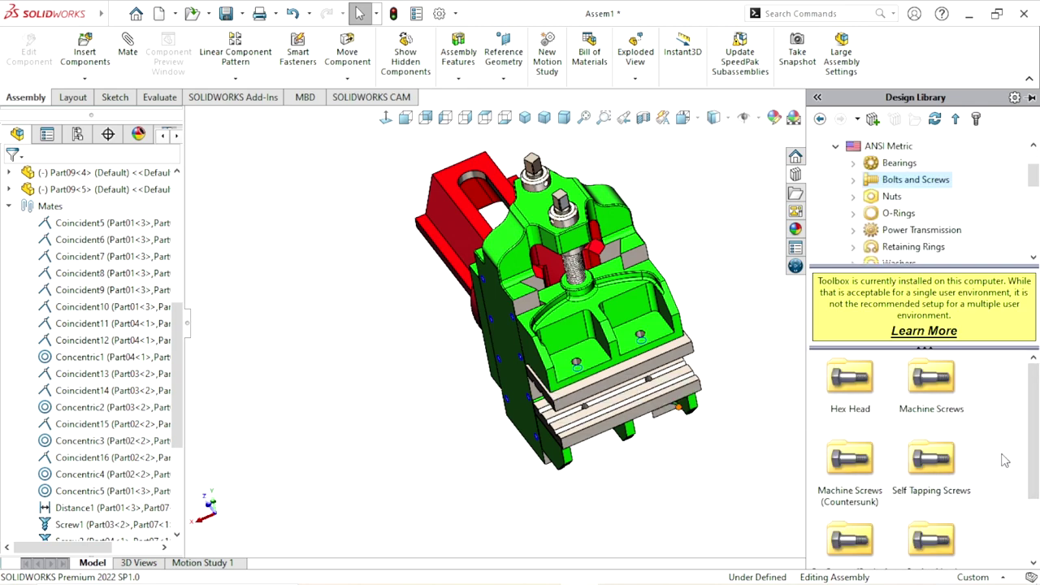
double_click(851, 395)
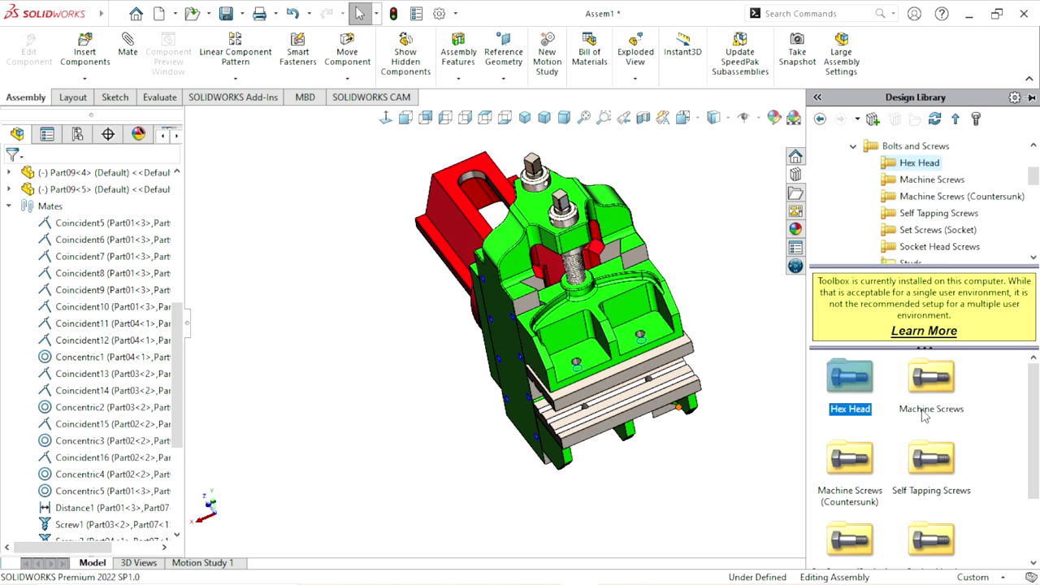
mouse_move(1035, 436)
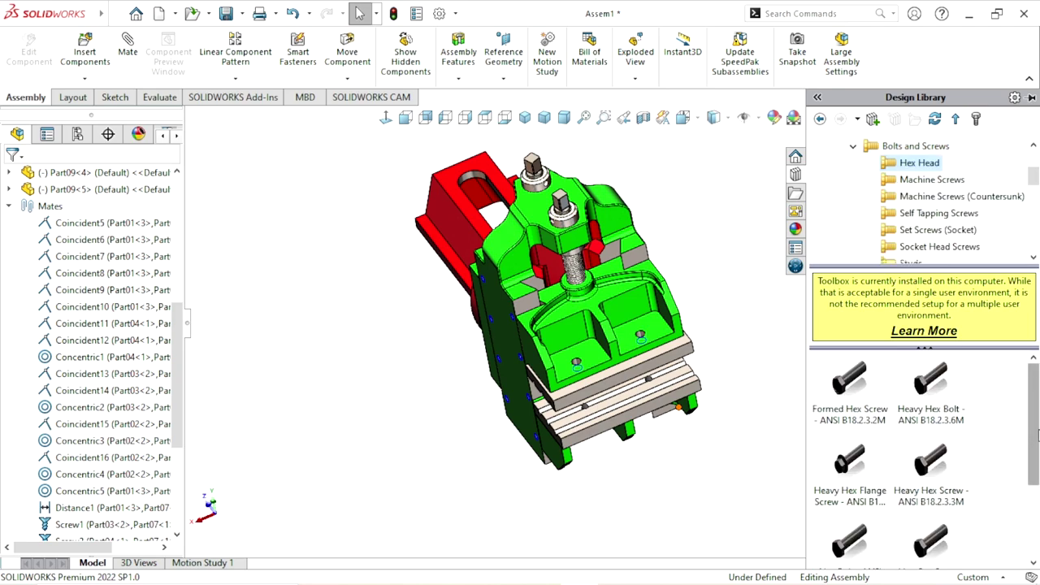
scroll(1038, 435, "down", 1)
scroll(1037, 435, "up", 1)
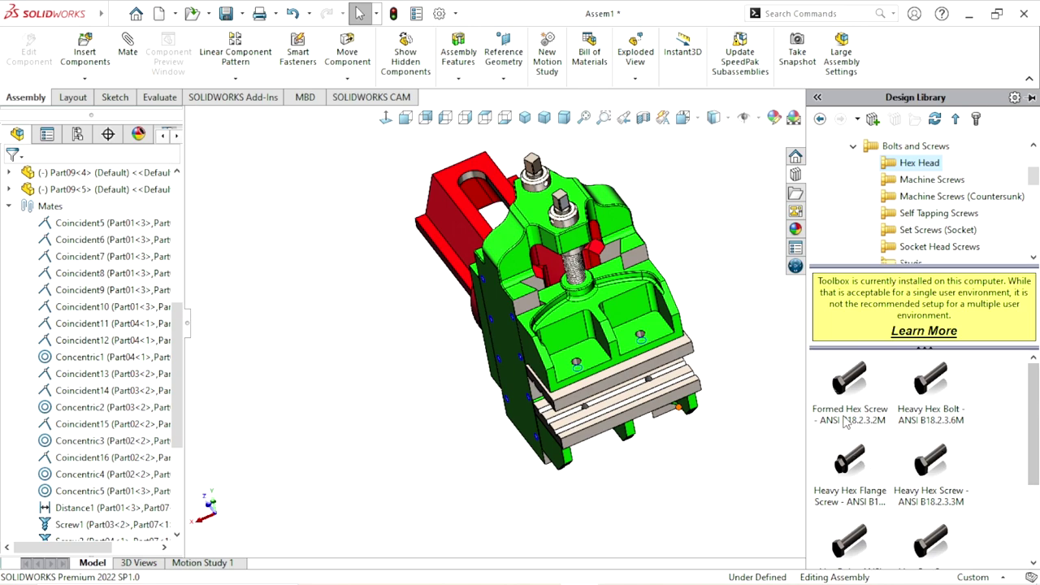
left_click(855, 389)
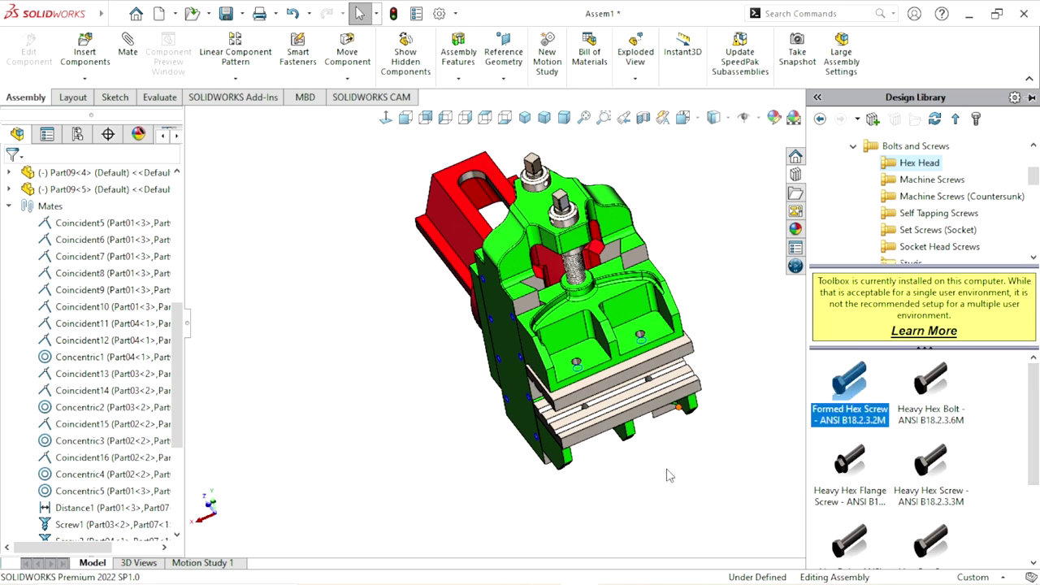
Drag a Formed Hex Screw into the assembly and set it to M8 with Washer-face finish
left_click_drag(666, 475, 767, 263)
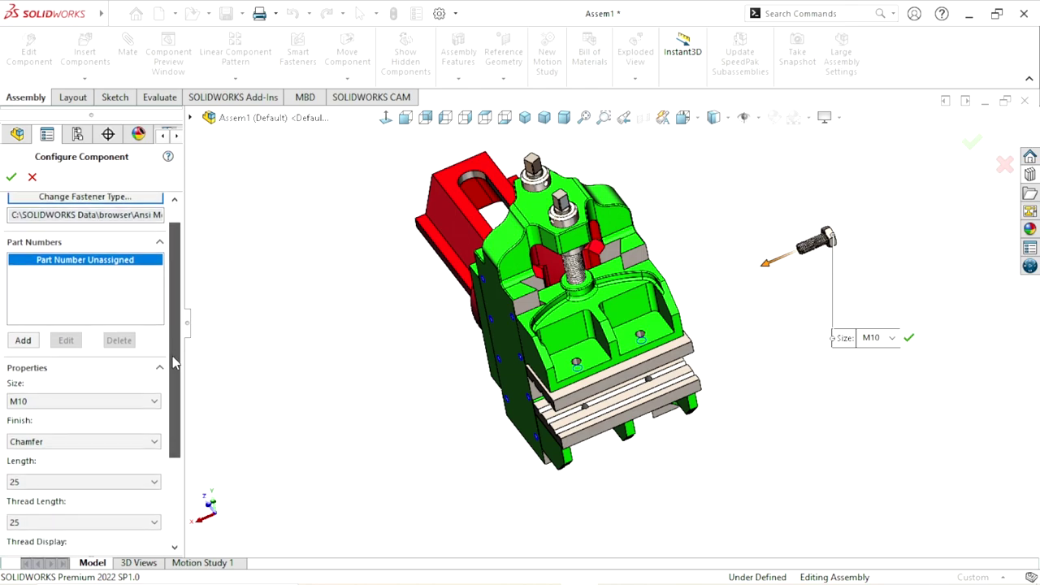
left_click_drag(173, 351, 168, 410)
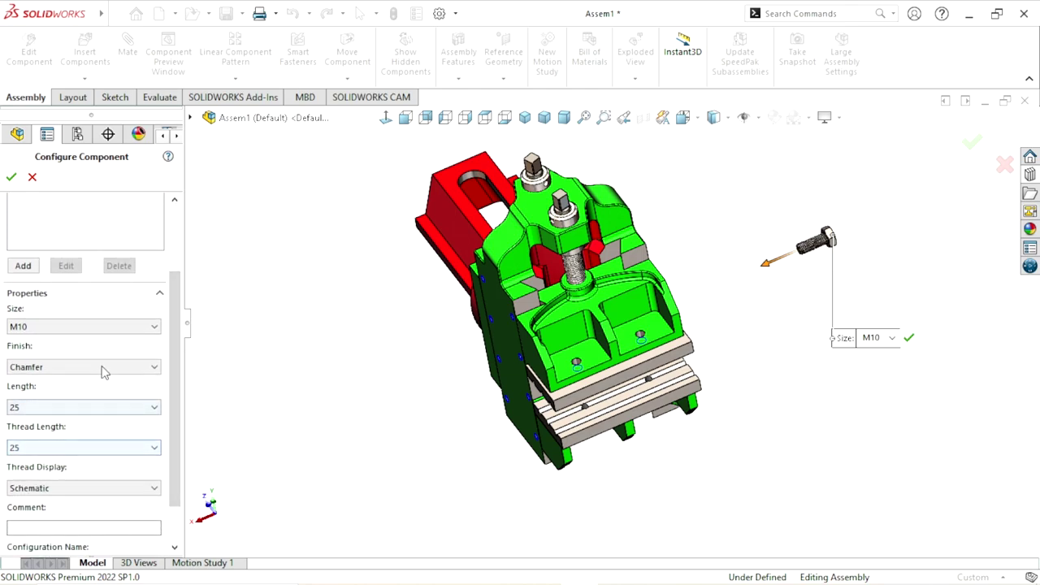
left_click(126, 326)
left_click(49, 360)
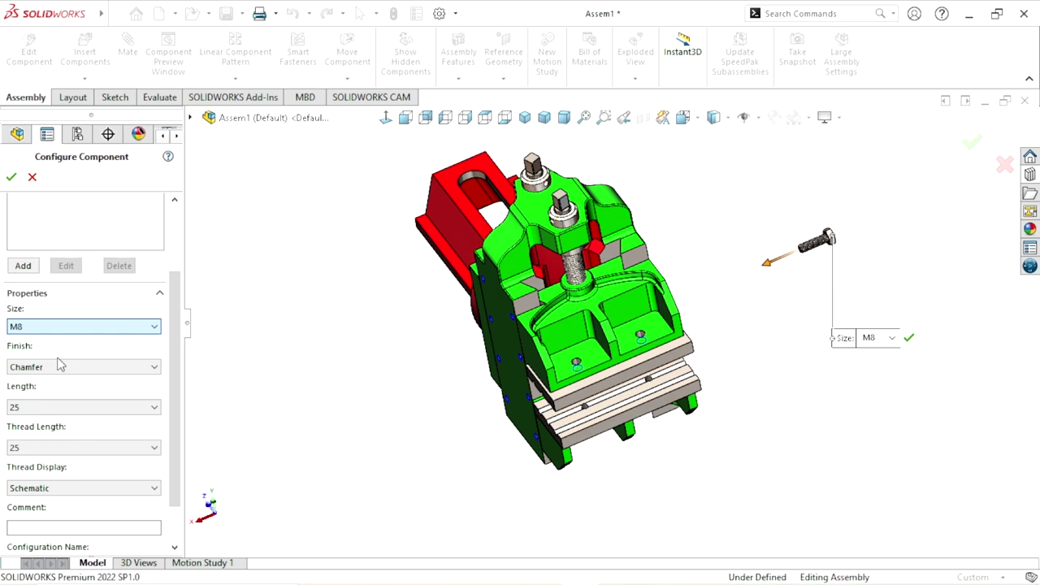
left_click(64, 372)
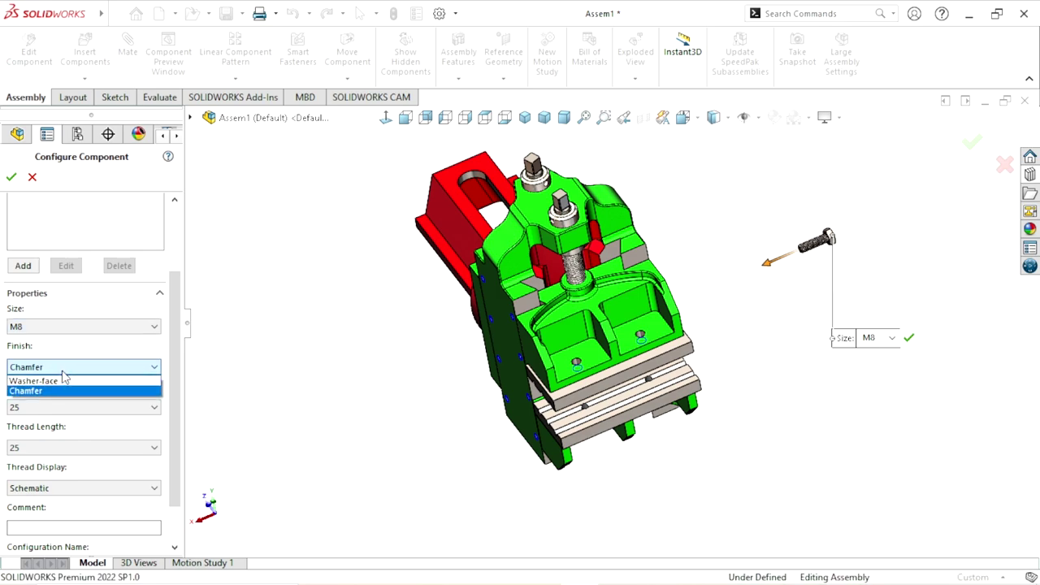
left_click(54, 380)
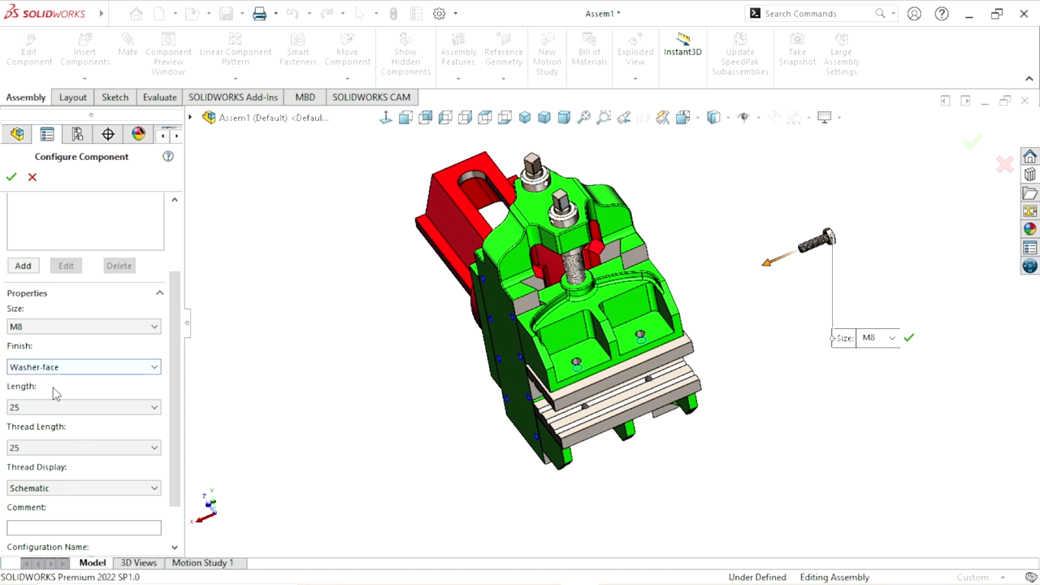
Set the screw length to 12, keep Schematic thread display, and accept the configuration
left_click(41, 413)
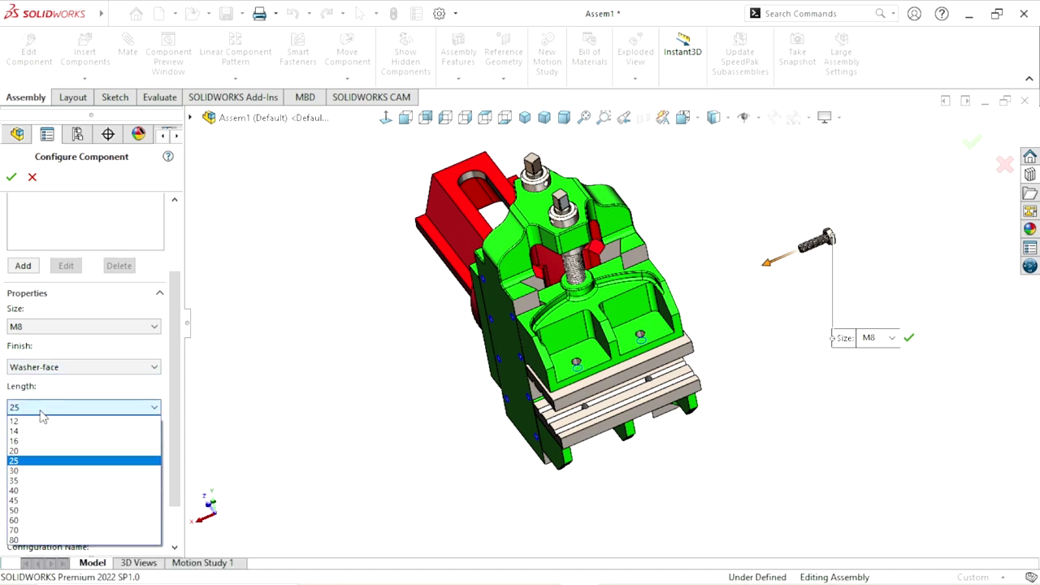
left_click(33, 421)
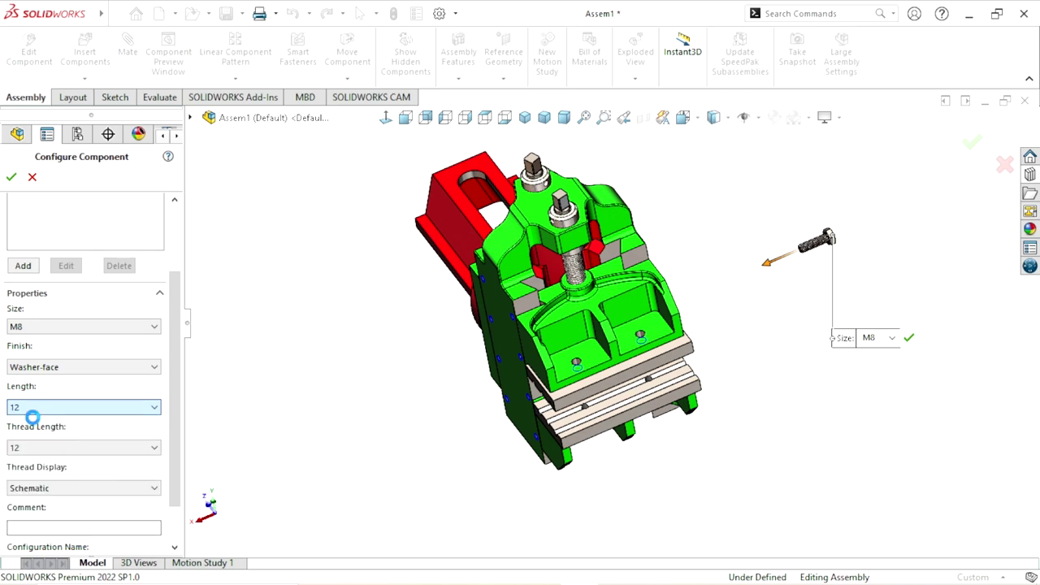
left_click(83, 489)
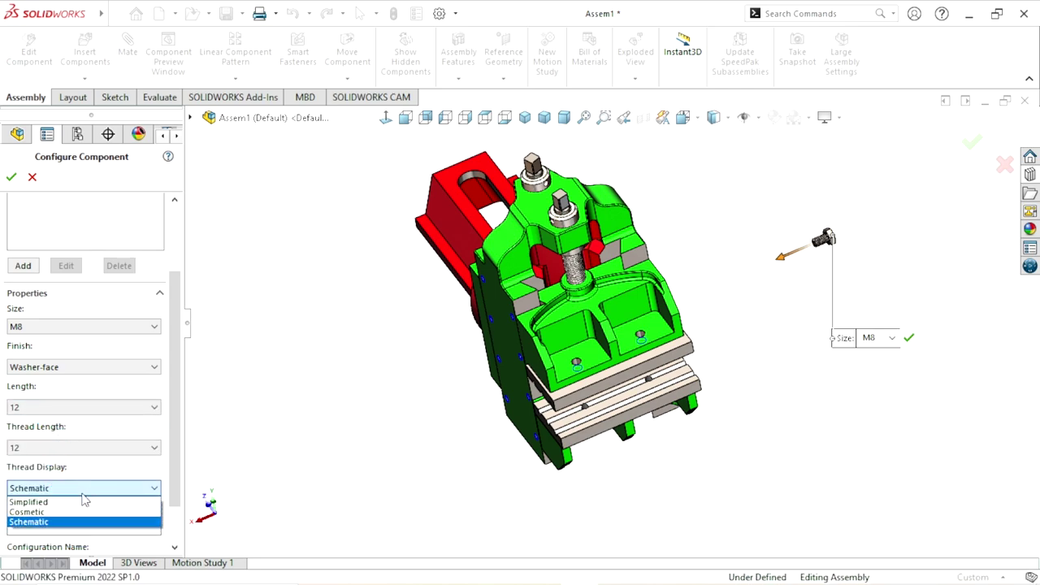
left_click(61, 523)
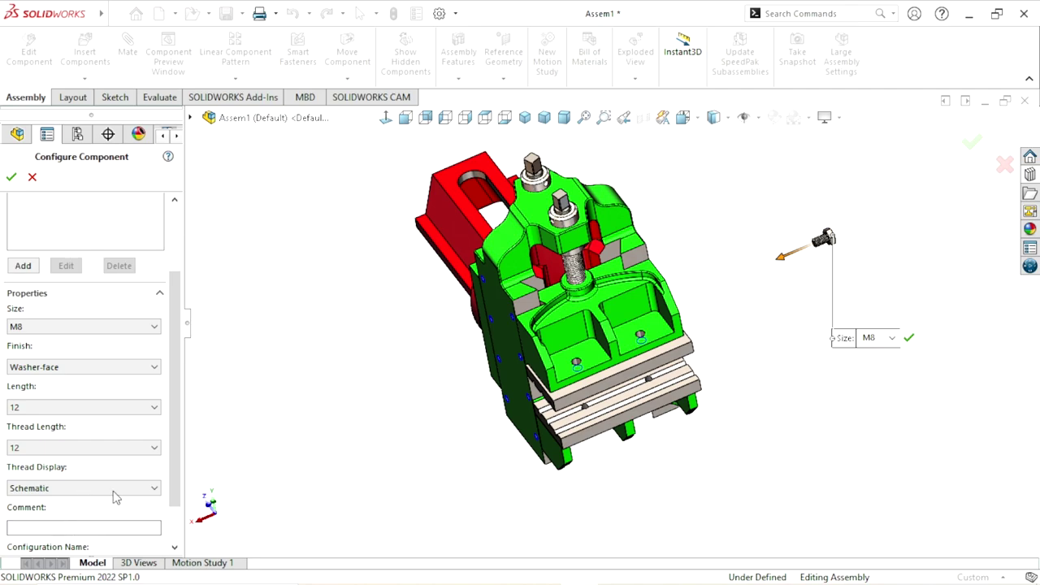
scroll(819, 264, "down", 3)
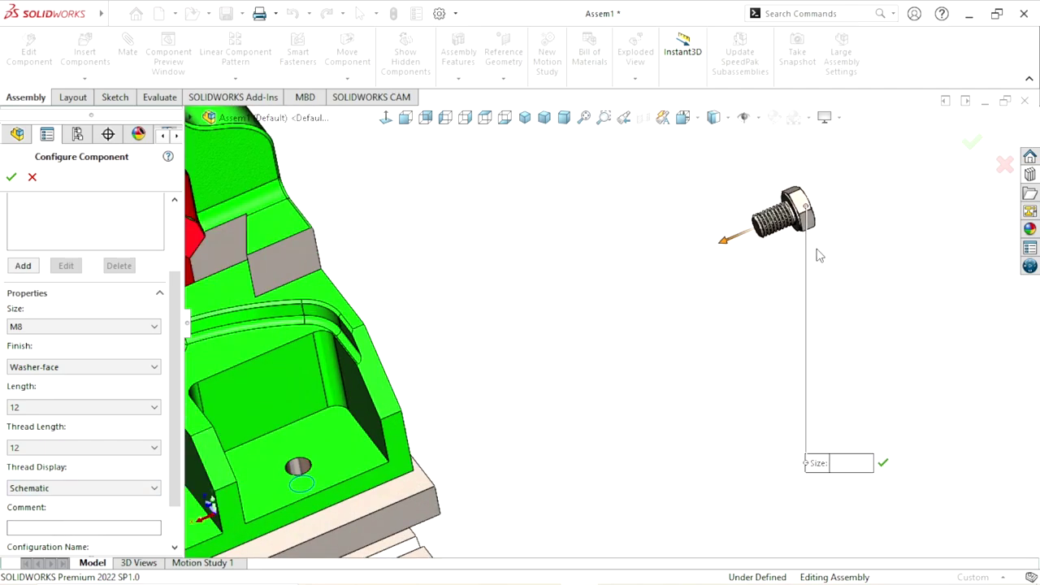
scroll(731, 284, "down", 2)
scroll(593, 357, "up", 3)
scroll(487, 422, "up", 3)
scroll(427, 410, "down", 3)
type("M10")
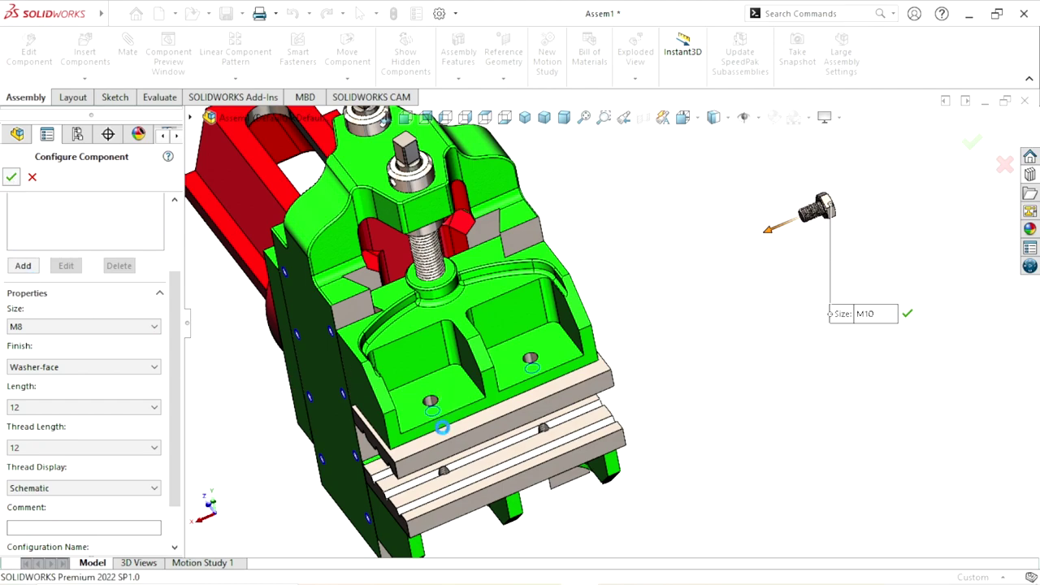
key("Return")
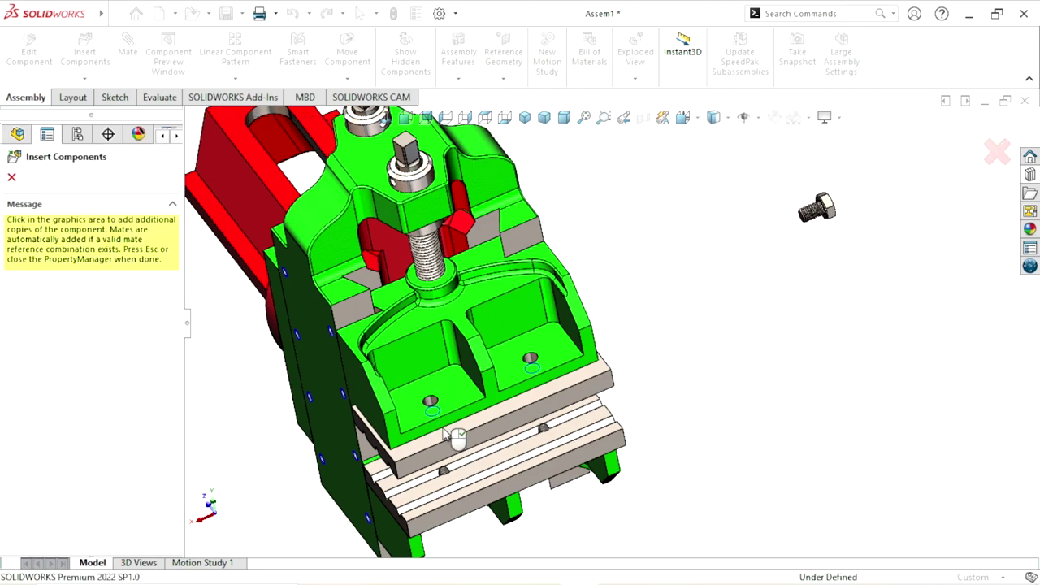
Drop hex screw copies into both jaw pocket holes, then end the insertion with Esc
scroll(430, 396, "down", 5)
scroll(545, 377, "down", 3)
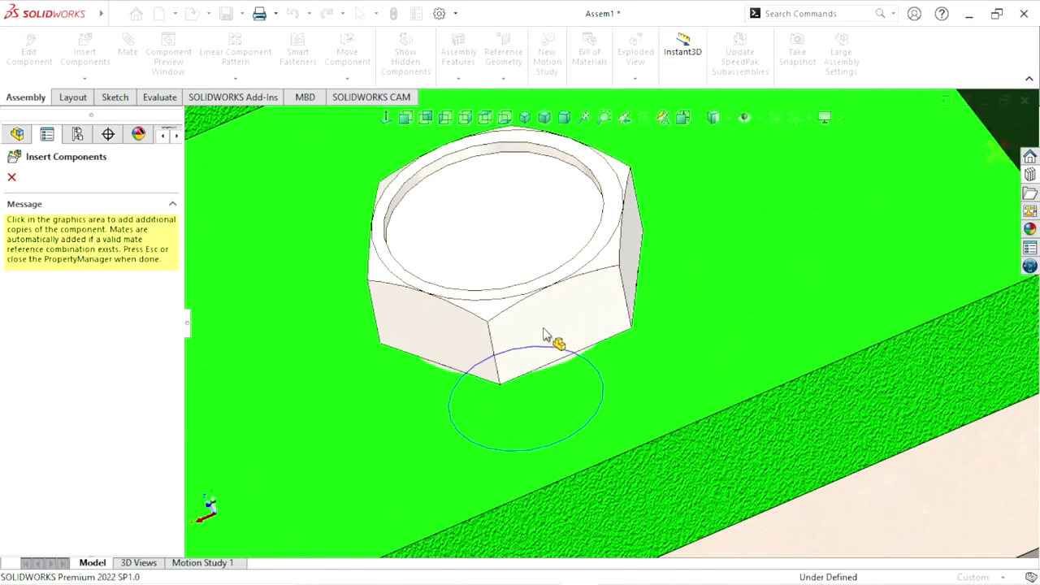
left_click(560, 354)
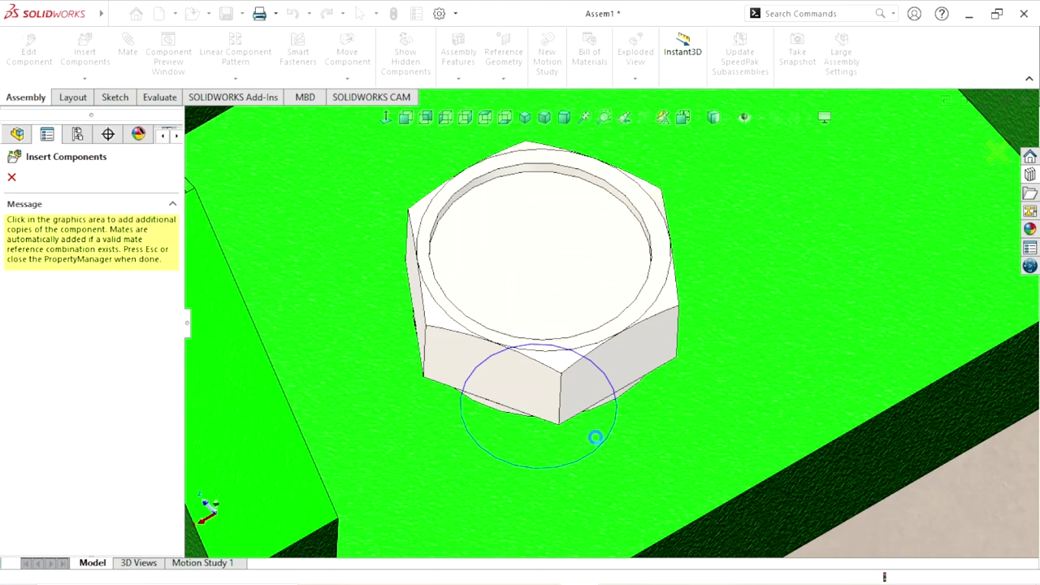
key("Down")
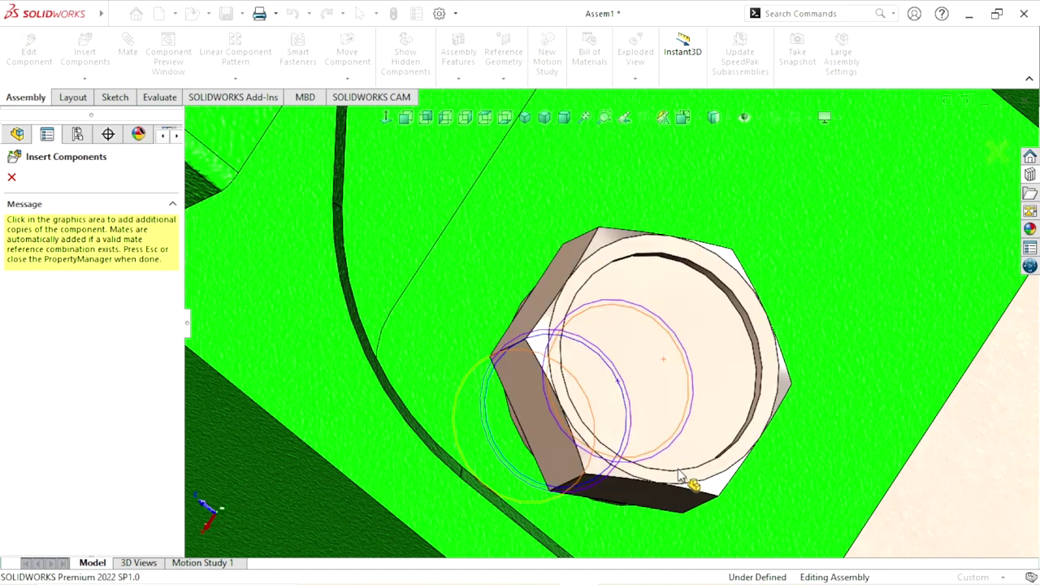
key("Down")
mouse_move(761, 380)
middle_mouse_down()
mouse_move(738, 325)
mouse_move(731, 178)
mouse_move(687, 300)
middle_mouse_up()
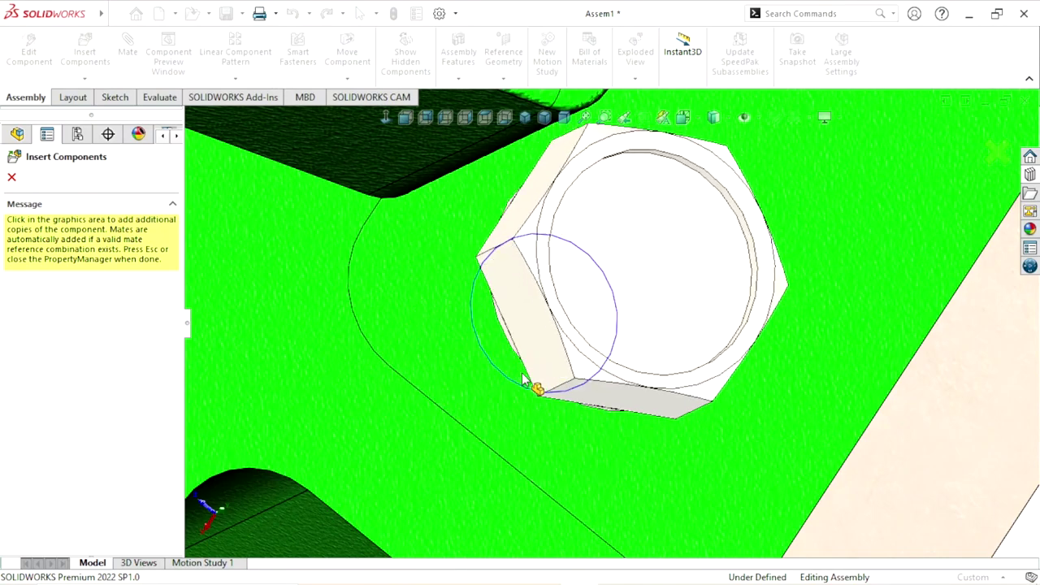
left_click(564, 453)
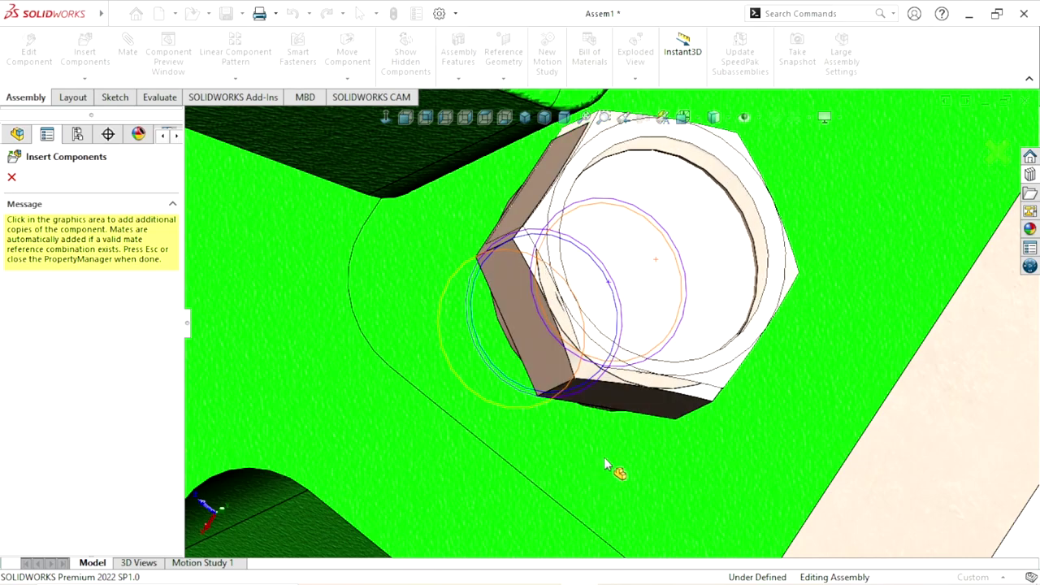
key("Escape")
scroll(527, 470, "up", 3)
Delete the stray hex screw floating beside the vise and reopen the Hex Head screw library
scroll(569, 398, "up", 3)
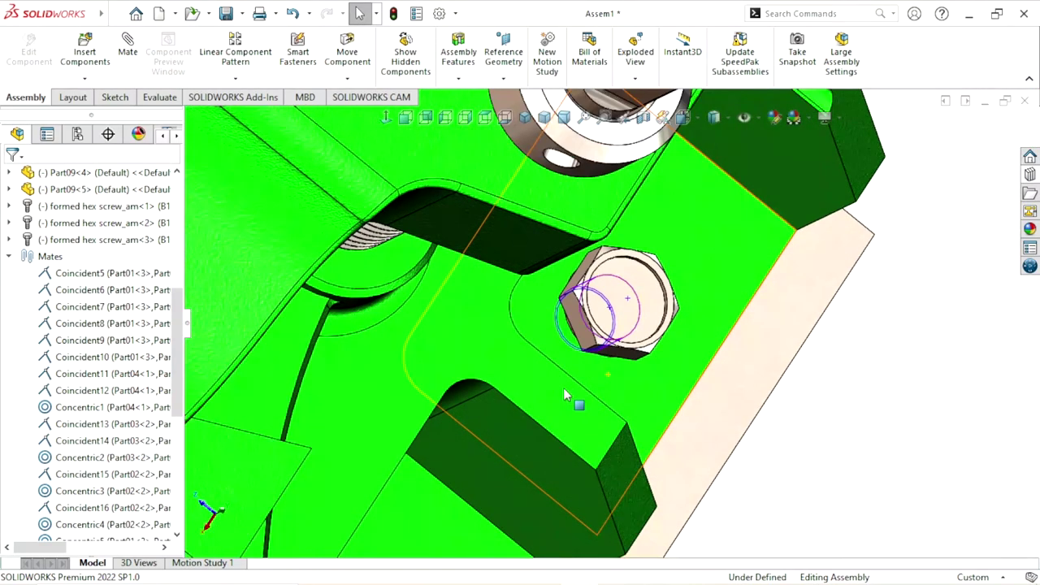
scroll(585, 418, "up", 2)
key("ctrl+shift+z")
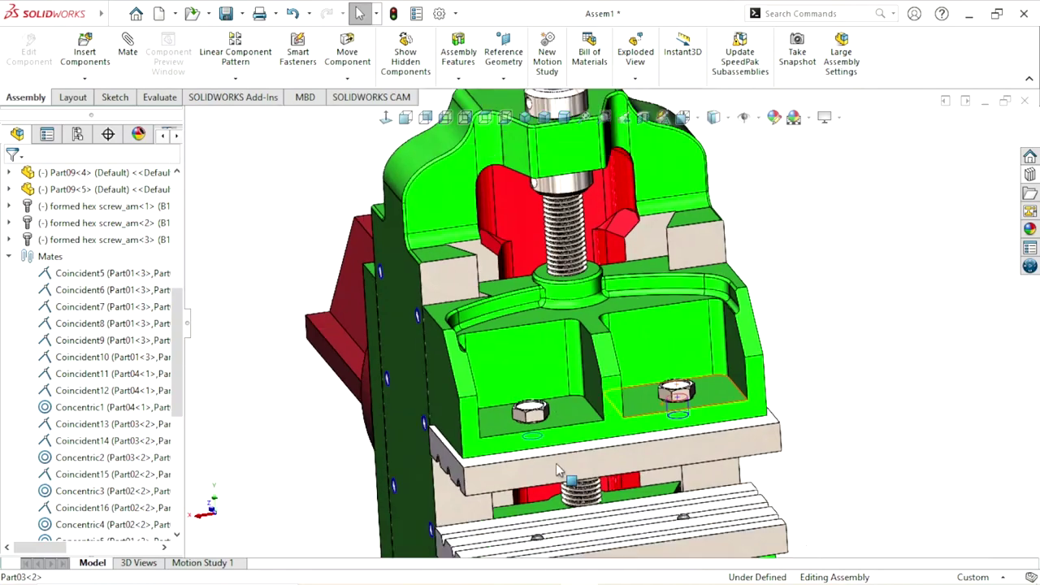
scroll(602, 404, "down", 3)
scroll(627, 390, "down", 3)
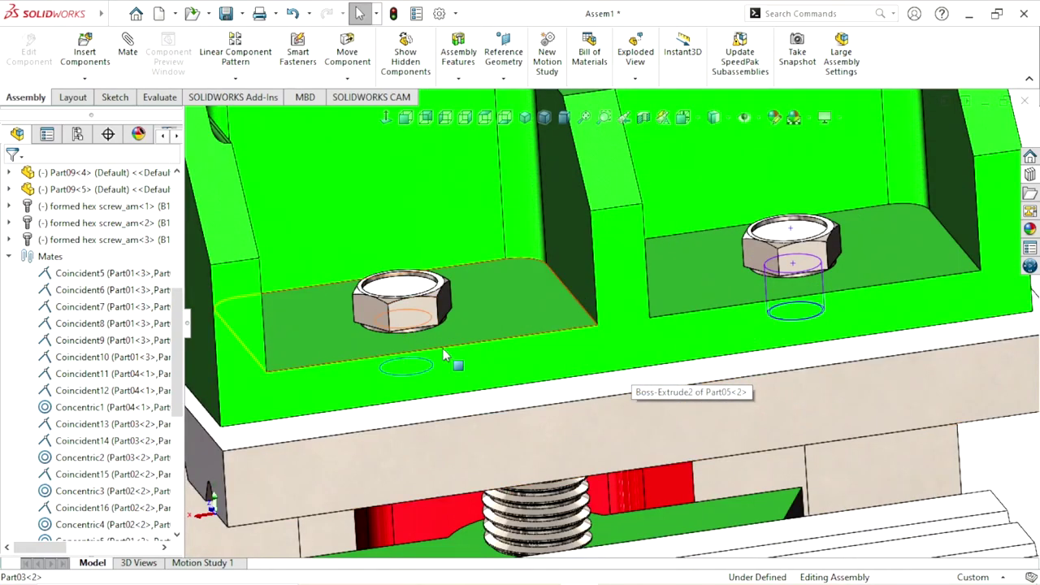
scroll(541, 390, "up", 3)
scroll(541, 390, "up", 3)
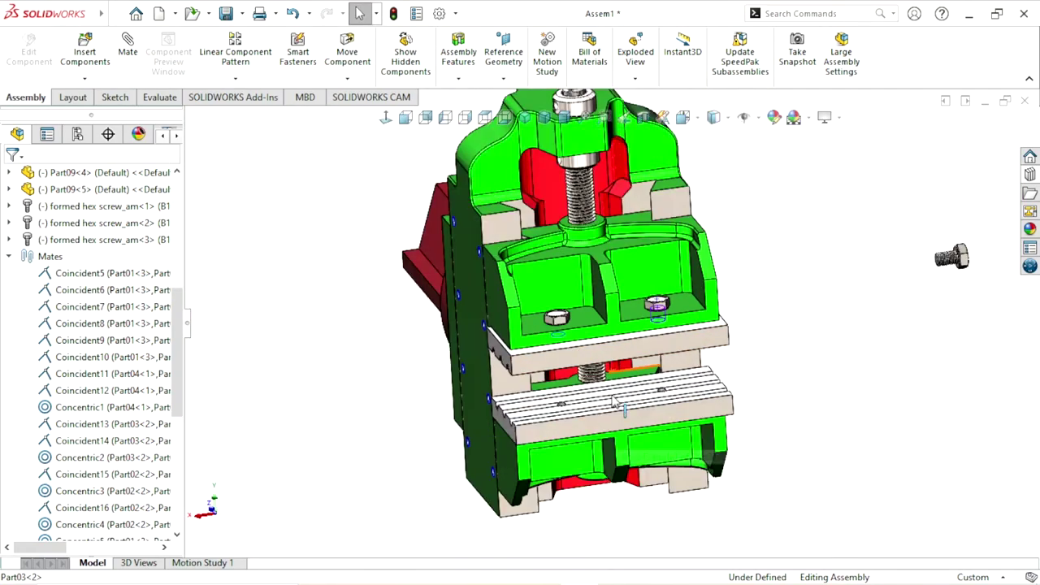
middle_click_drag(891, 287, 891, 373)
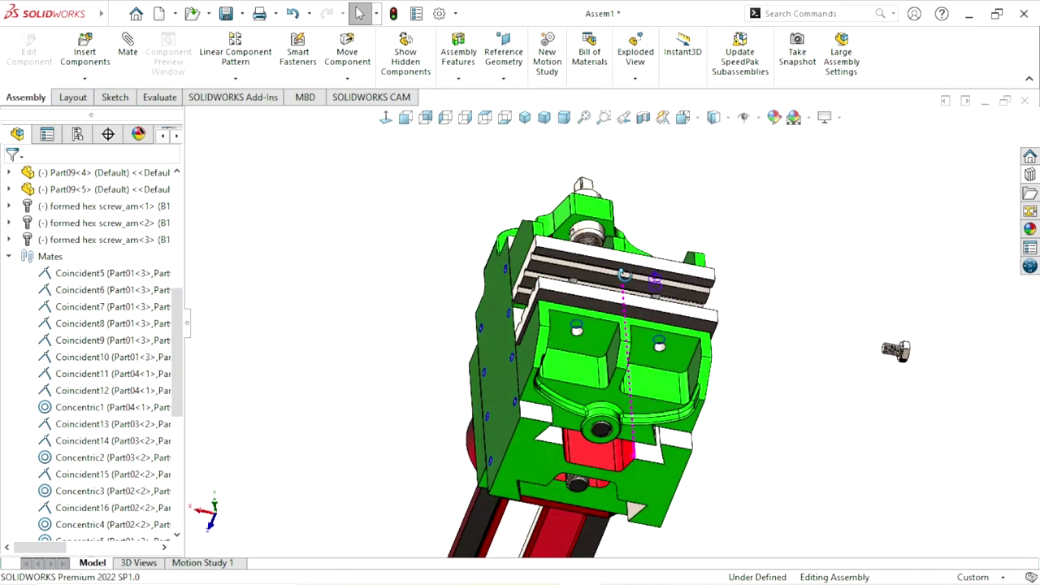
left_click(904, 364)
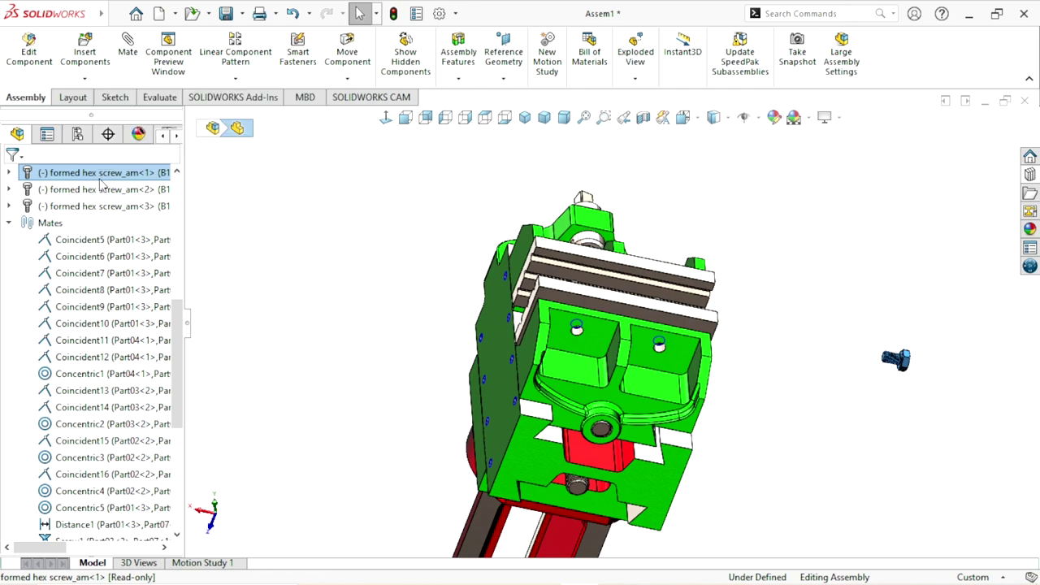
key("Delete")
left_click(613, 209)
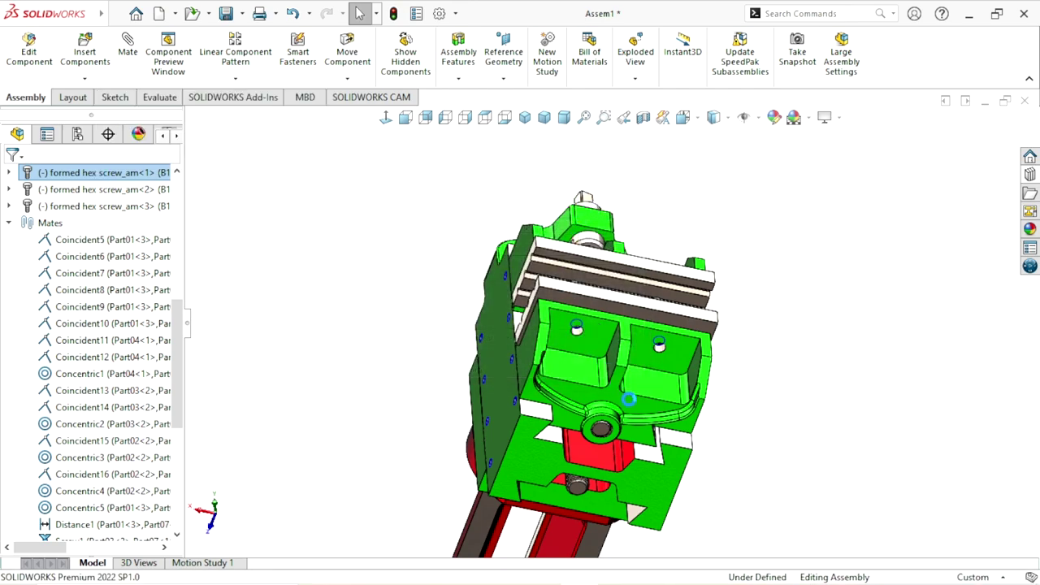
left_click(1030, 175)
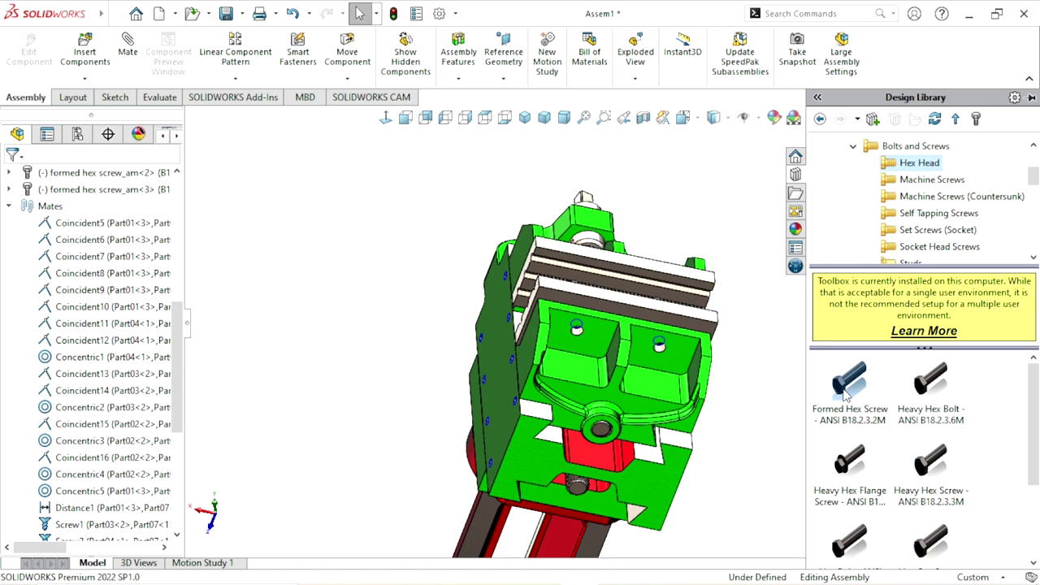
Add another Formed Hex Screw, keeping M8, Washer-face and length 12, with Schematic thread display
left_click_drag(846, 384, 717, 199)
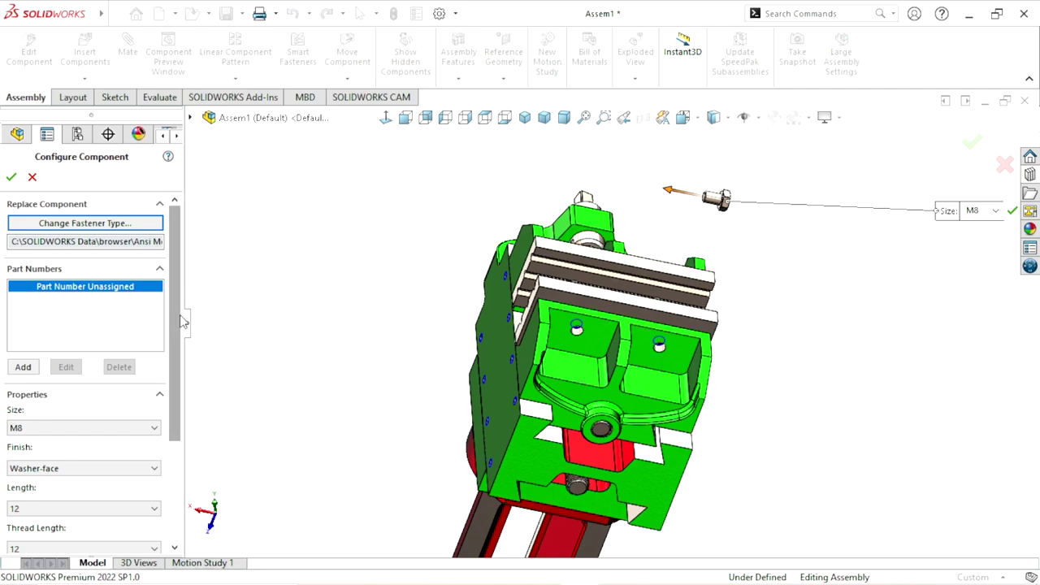
scroll(179, 365, "down", 3)
scroll(122, 370, "down", 1)
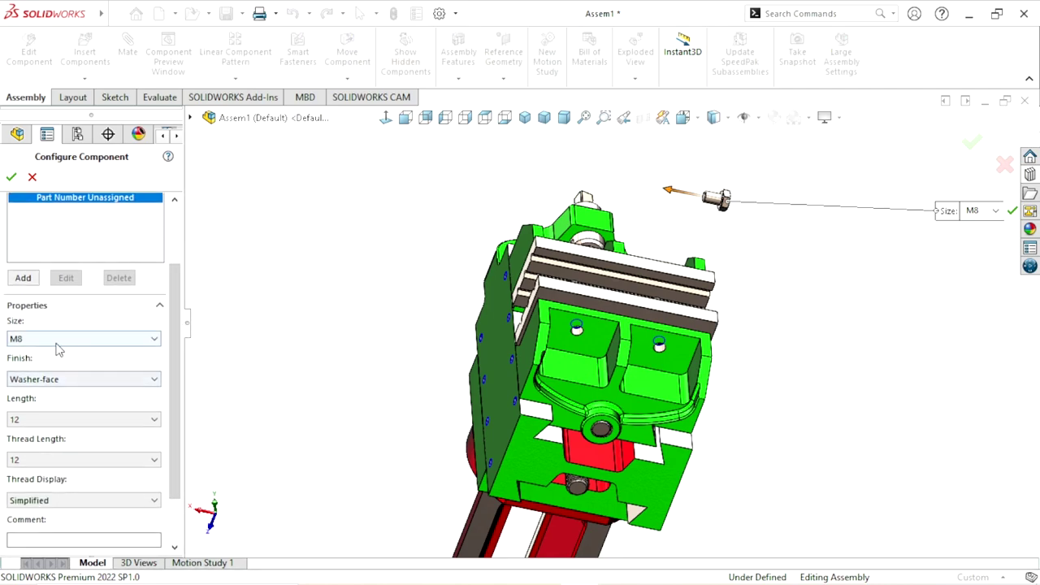
left_click(71, 380)
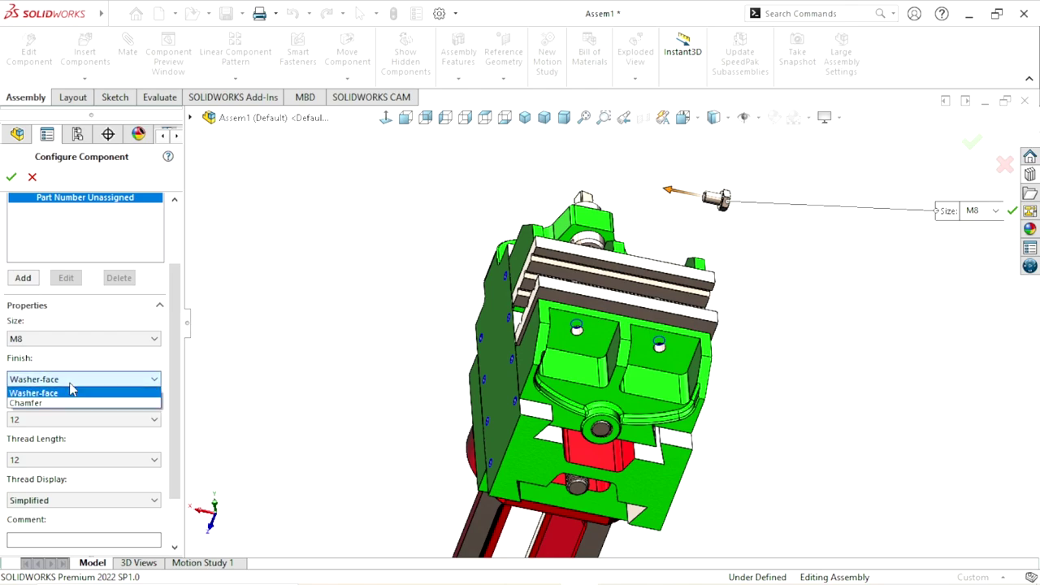
left_click(69, 390)
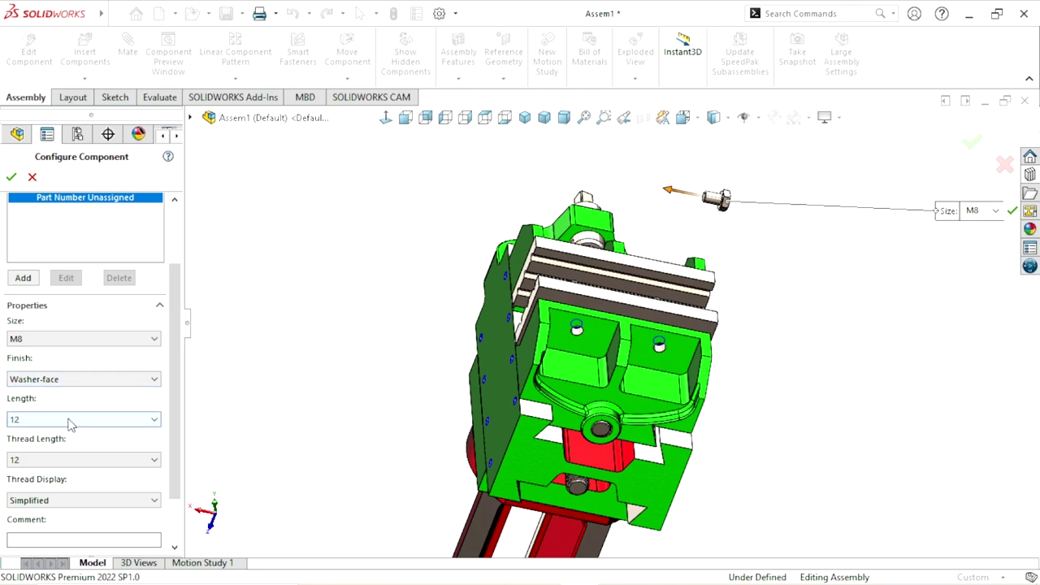
left_click(61, 501)
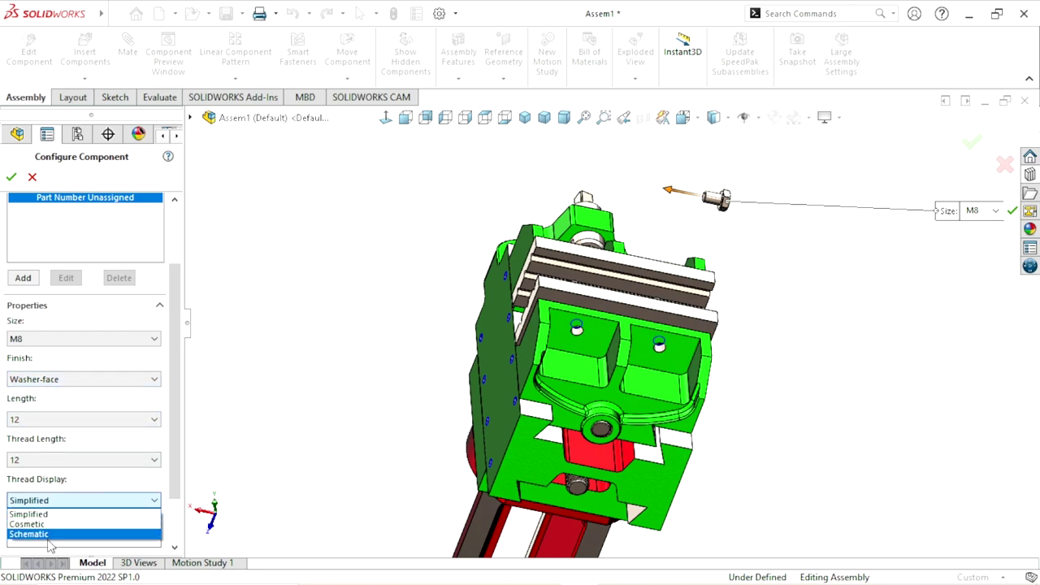
left_click(57, 533)
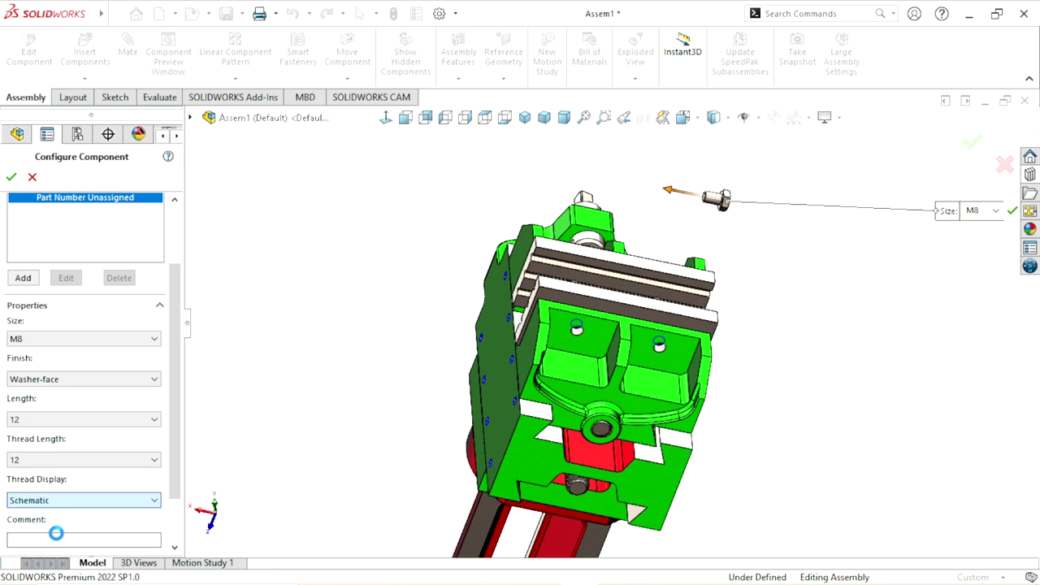
left_click(12, 177)
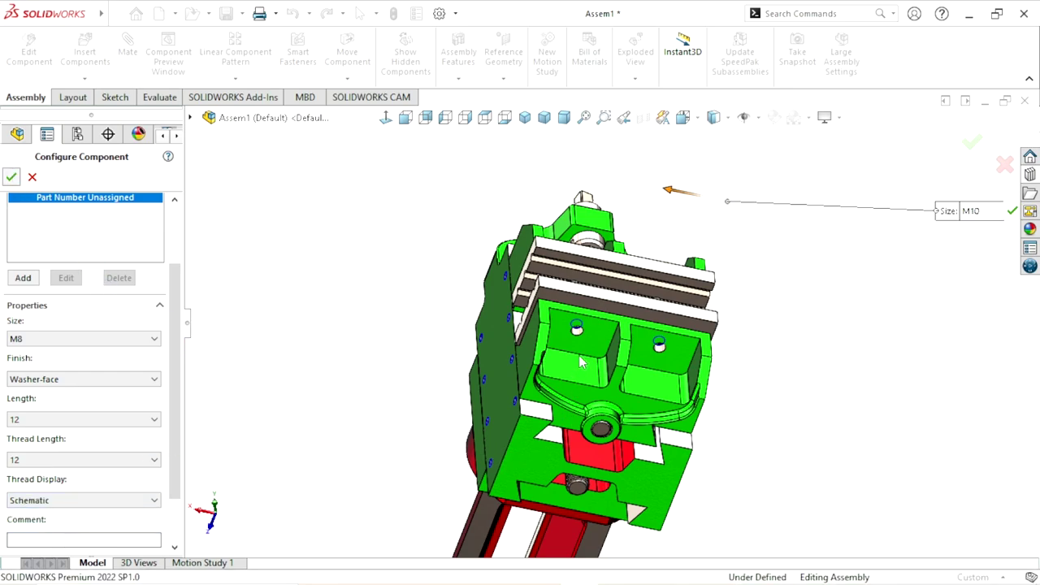
Seat the M8 hex screw in the jaw pocket hole and stop inserting screws
scroll(589, 346, "down", 3)
scroll(596, 348, "down", 3)
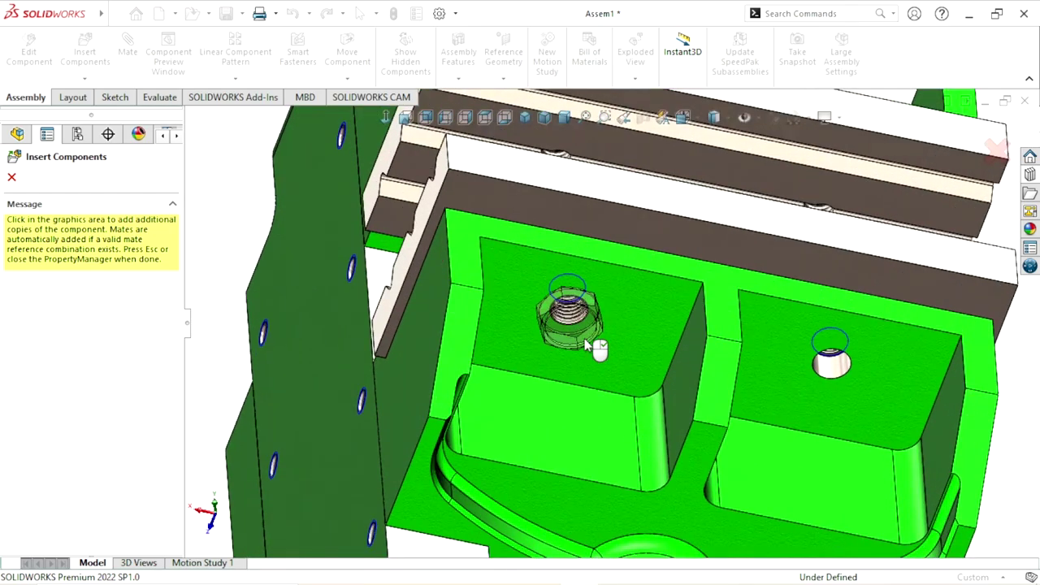
scroll(599, 309, "down", 3)
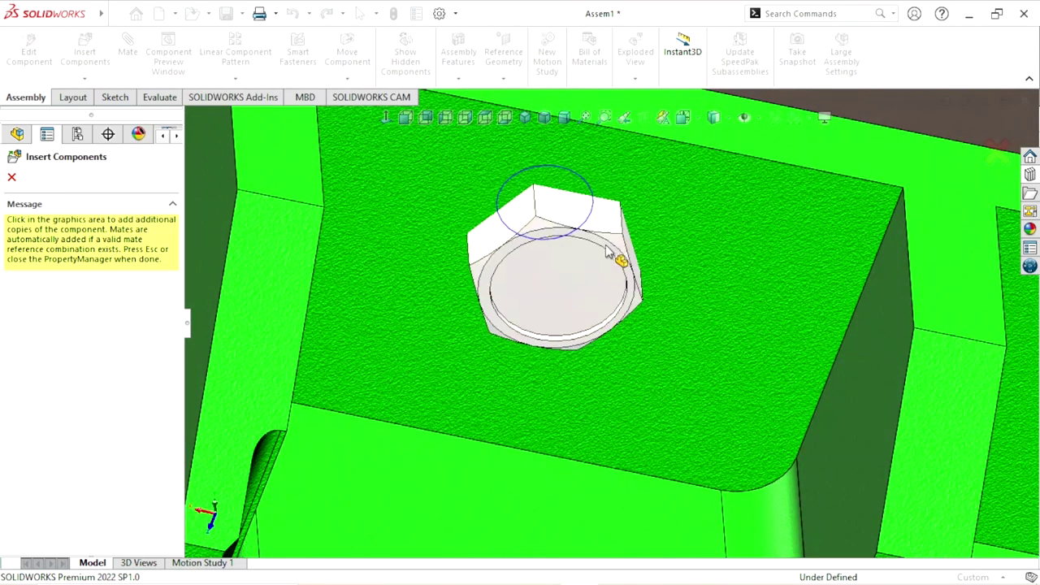
left_click(606, 249)
scroll(599, 405, "up", 3)
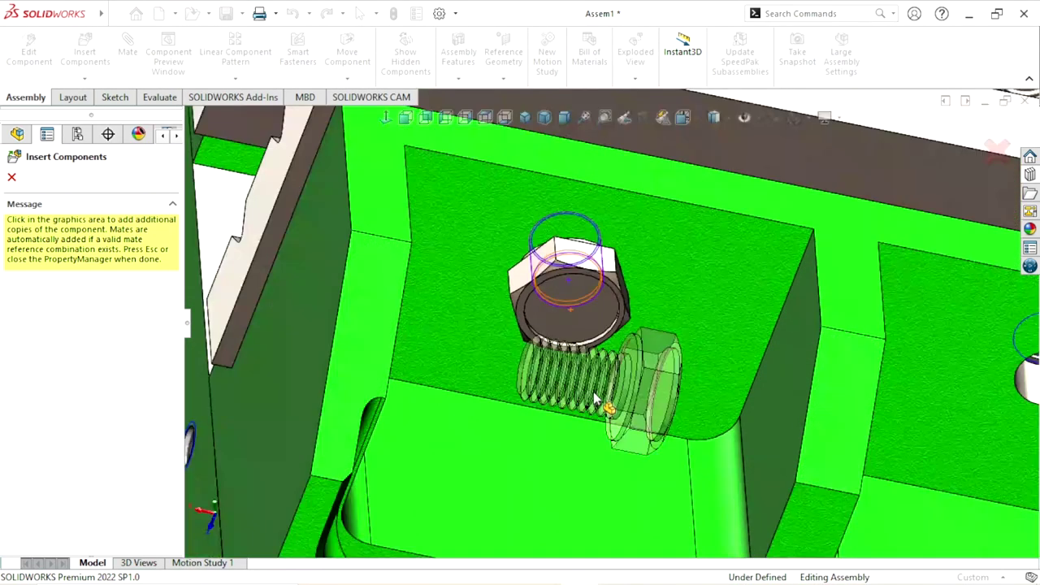
scroll(607, 407, "up", 2)
scroll(857, 366, "down", 3)
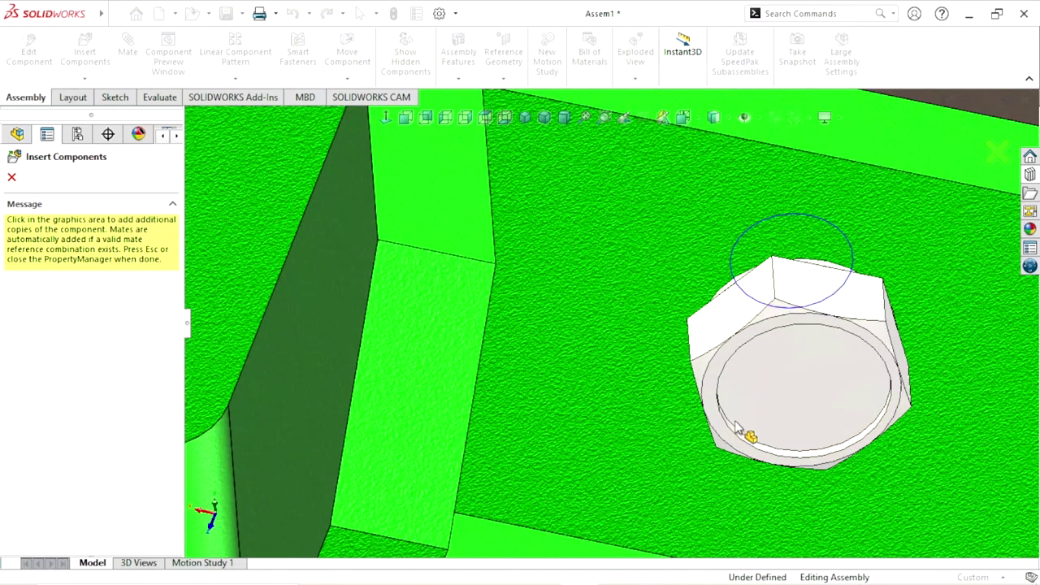
left_click(666, 467)
key("Escape")
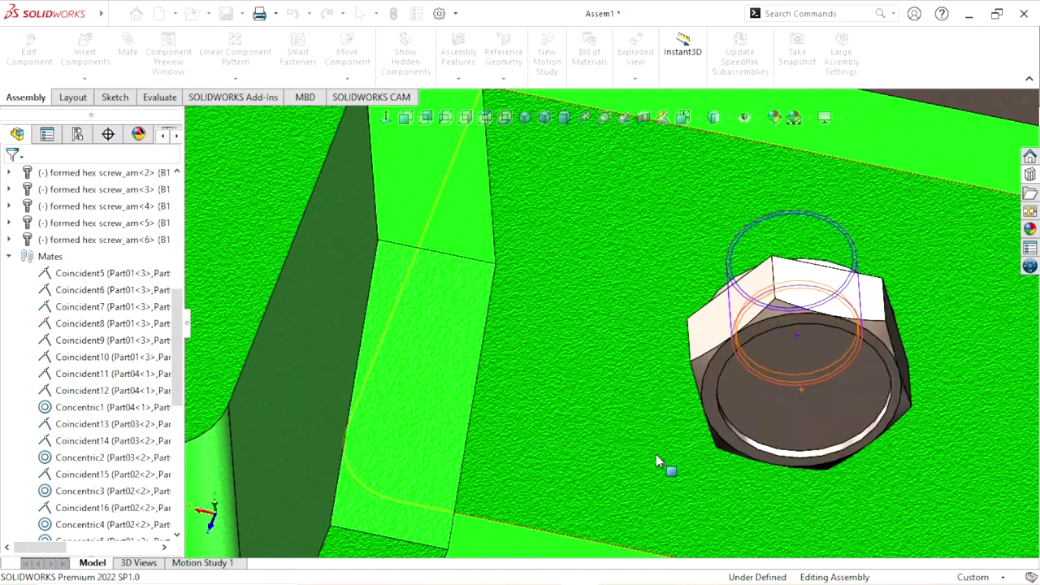
Select the leftover loose hex screw sitting beside the vise
scroll(665, 450, "up", 2)
scroll(654, 406, "up", 2)
scroll(641, 369, "up", 1)
middle_click_drag(642, 368, 635, 461)
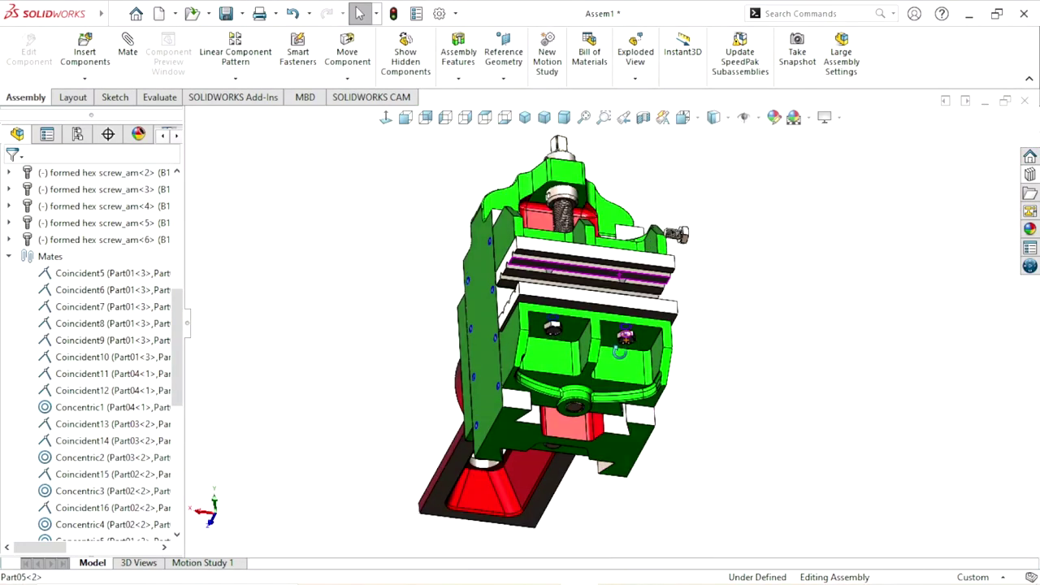
scroll(717, 386, "down", 2)
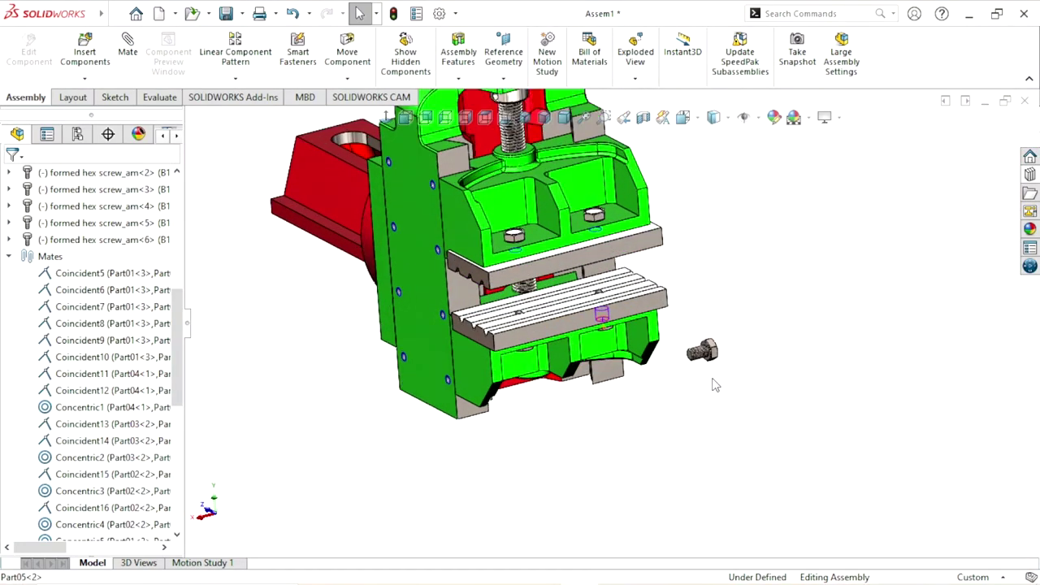
scroll(716, 385, "down", 3)
left_click(708, 324)
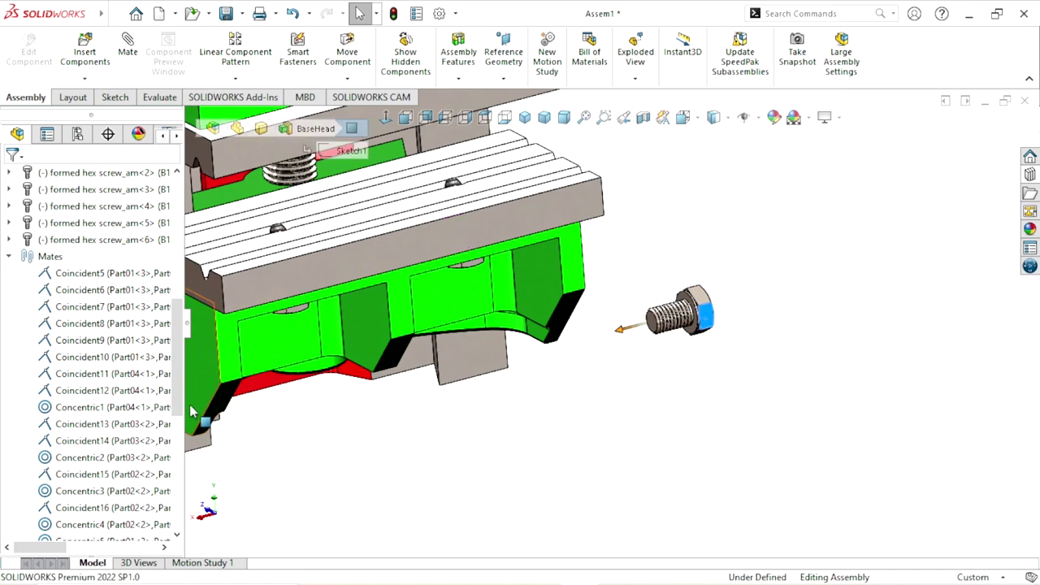
Delete the leftover loose hex screw and confirm the deletion
right_click(135, 186)
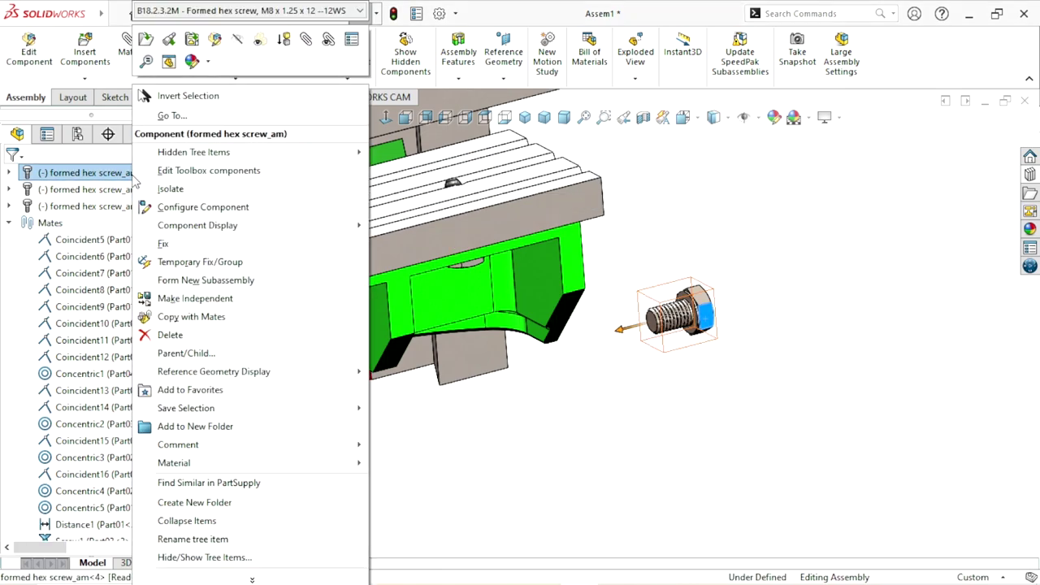
left_click(161, 331)
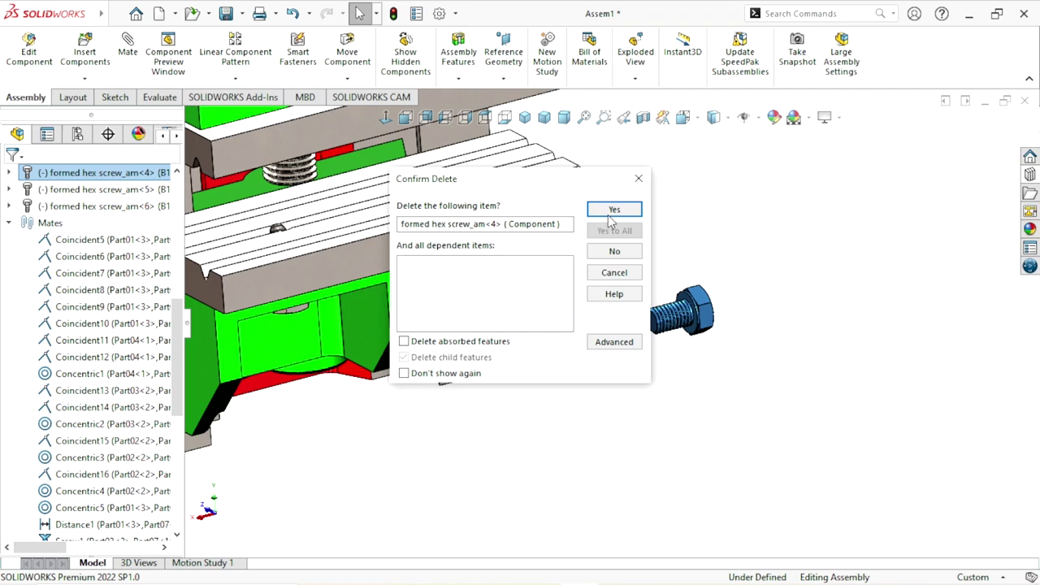
left_click(614, 211)
Fit the assembly, then orbit and zoom onto the empty side-plate screw holes
key("f")
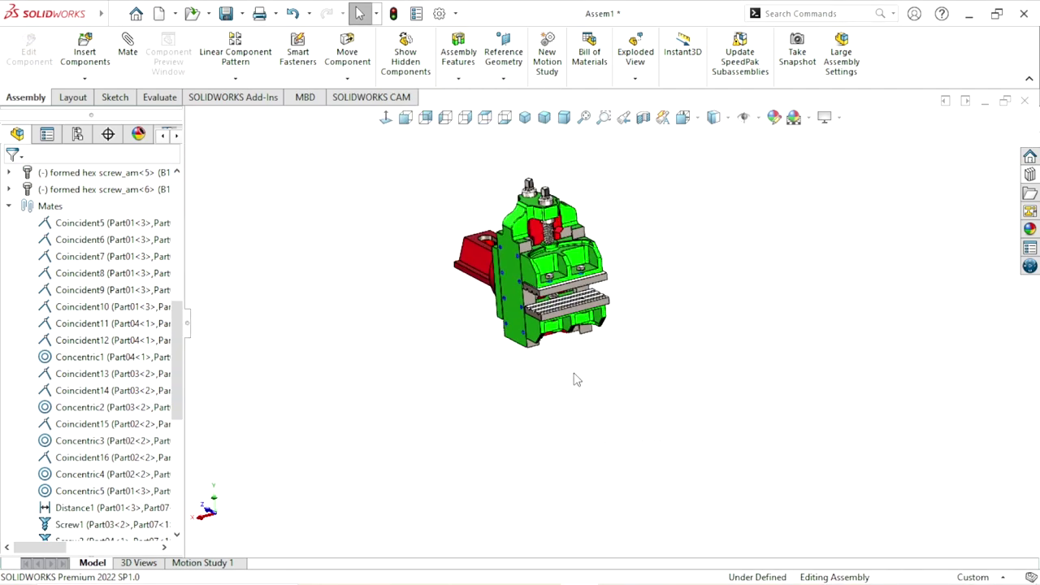
scroll(561, 418, "down", 2)
scroll(512, 430, "down", 2)
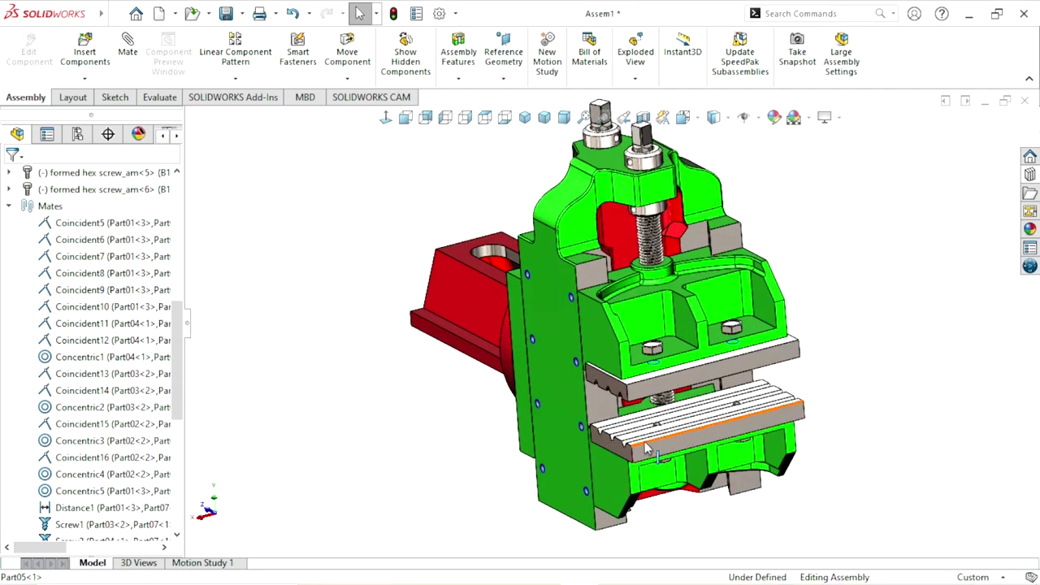
middle_click_drag(648, 449, 568, 459)
scroll(561, 464, "up", 3)
scroll(561, 464, "down", 2)
scroll(601, 390, "down", 2)
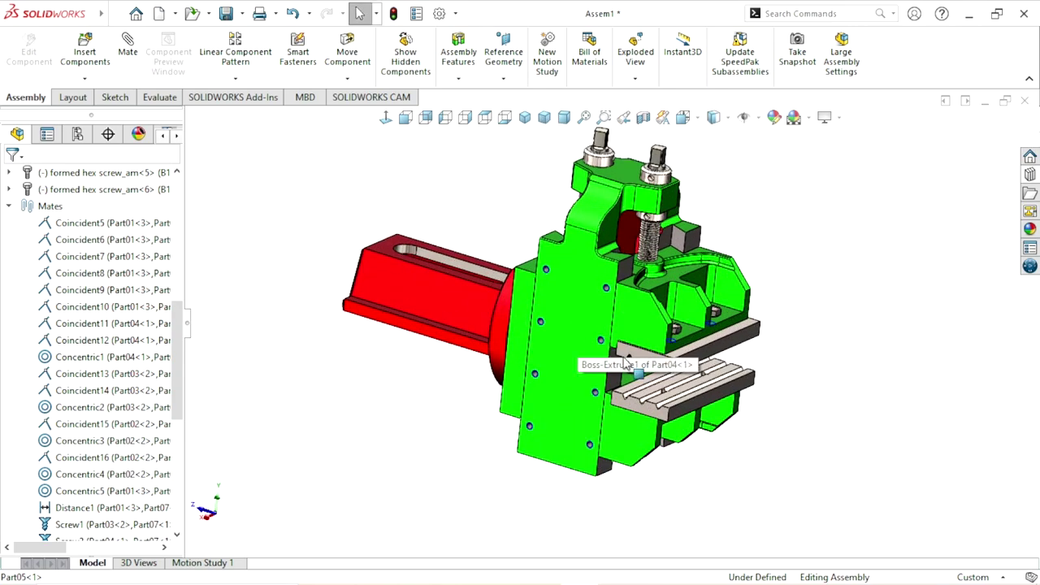
scroll(625, 363, "down", 2)
scroll(605, 349, "down", 2)
scroll(599, 317, "down", 2)
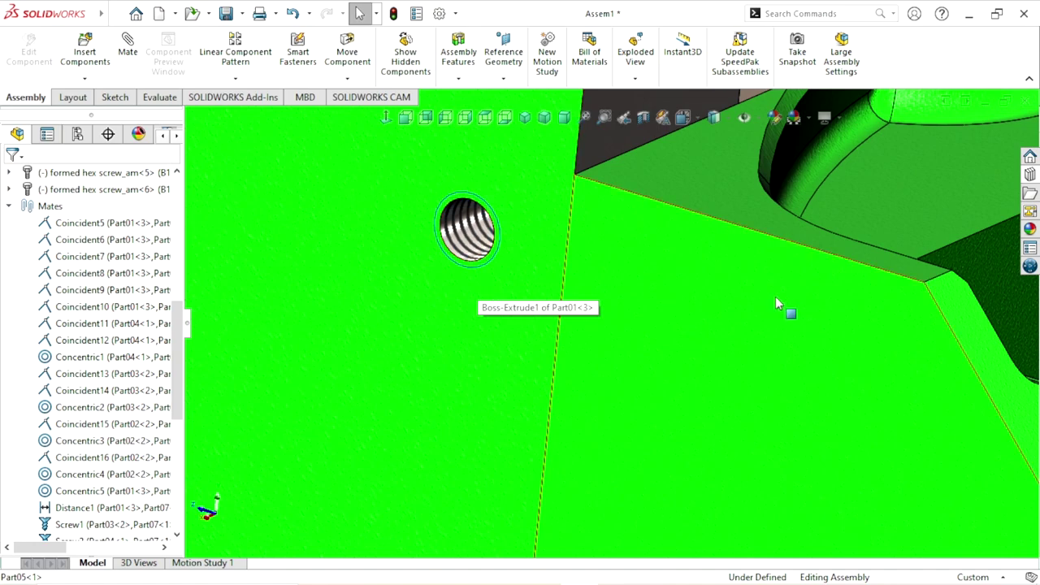
mouse_move(524, 331)
middle_mouse_down()
mouse_move(487, 332)
mouse_move(500, 290)
middle_mouse_up()
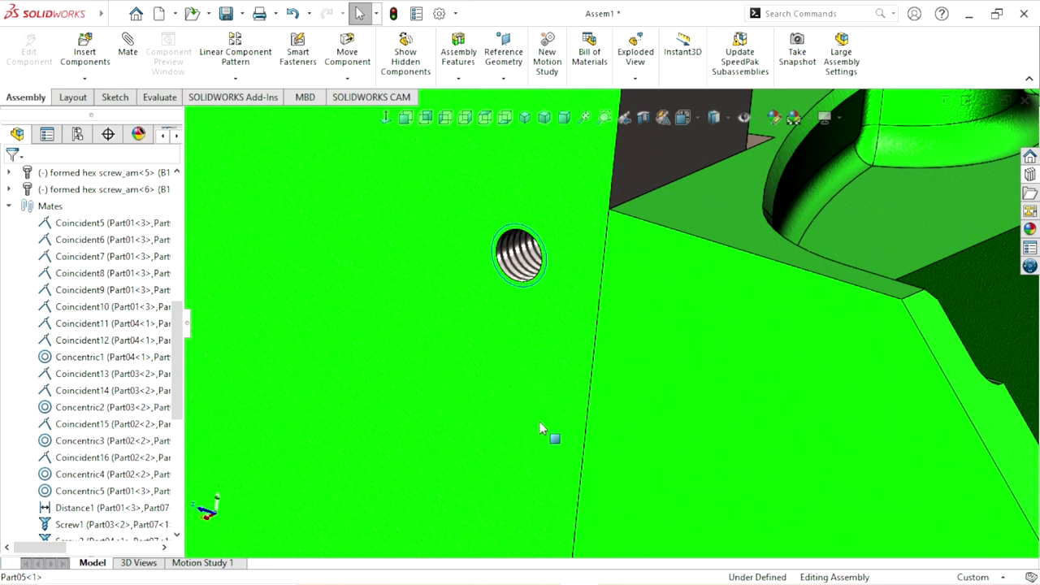
scroll(539, 421, "up", 3)
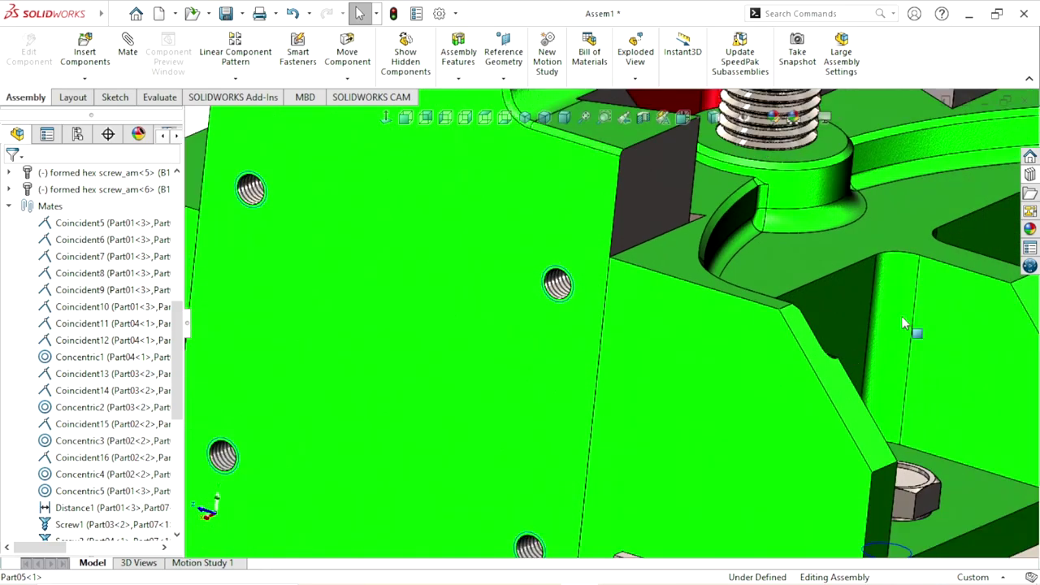
Drag Formed Hex Screw from the Design Library's Hex Head list into the graphics area
left_click(1028, 176)
scroll(551, 416, "up", 6)
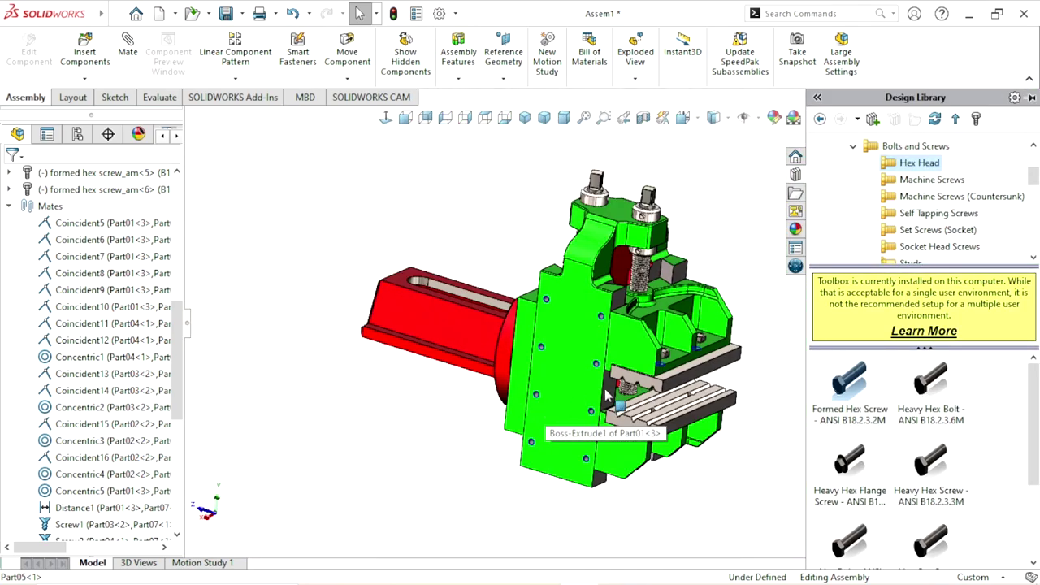
scroll(650, 349, "down", 2)
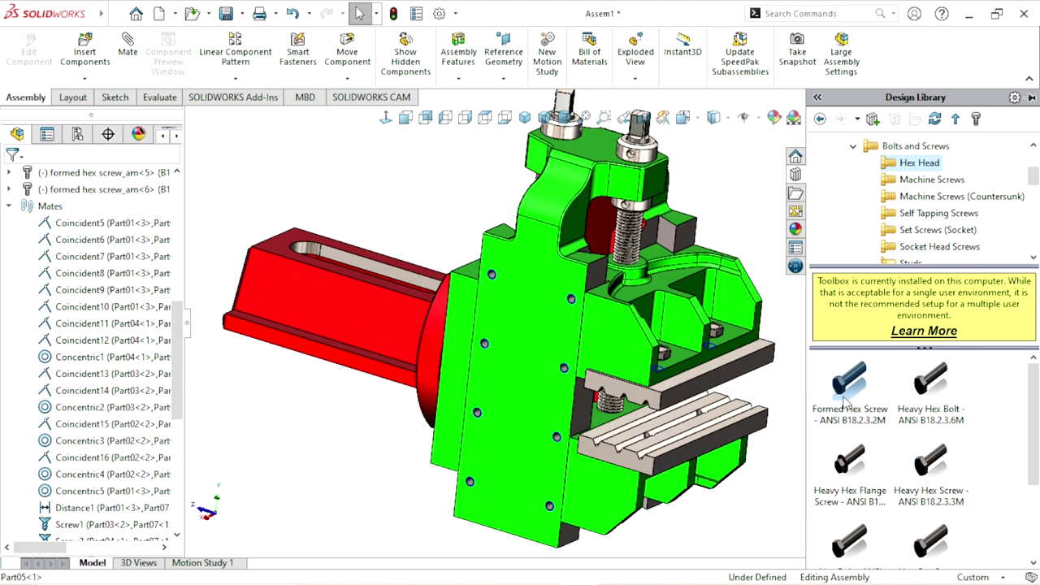
left_click_drag(843, 400, 675, 398)
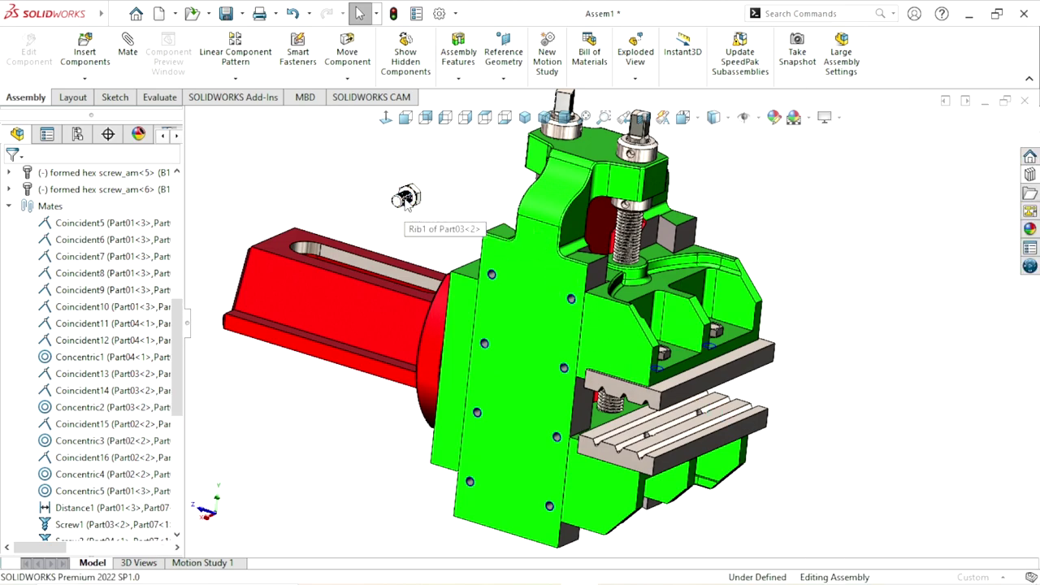
Configure the screw as M6, Chamfer finish, length 16, Schematic threads, and accept it
left_click(79, 429)
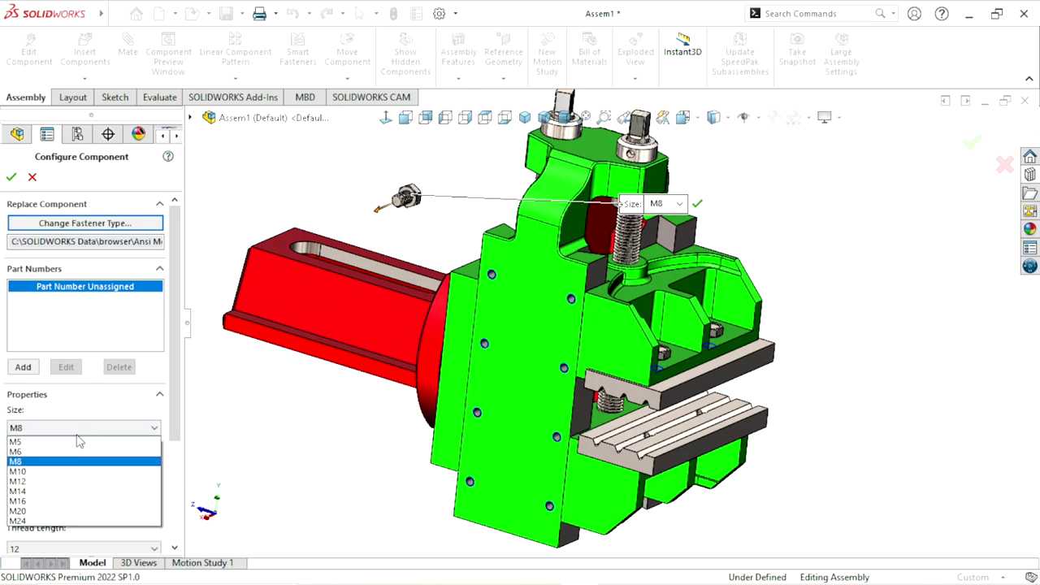
left_click(43, 451)
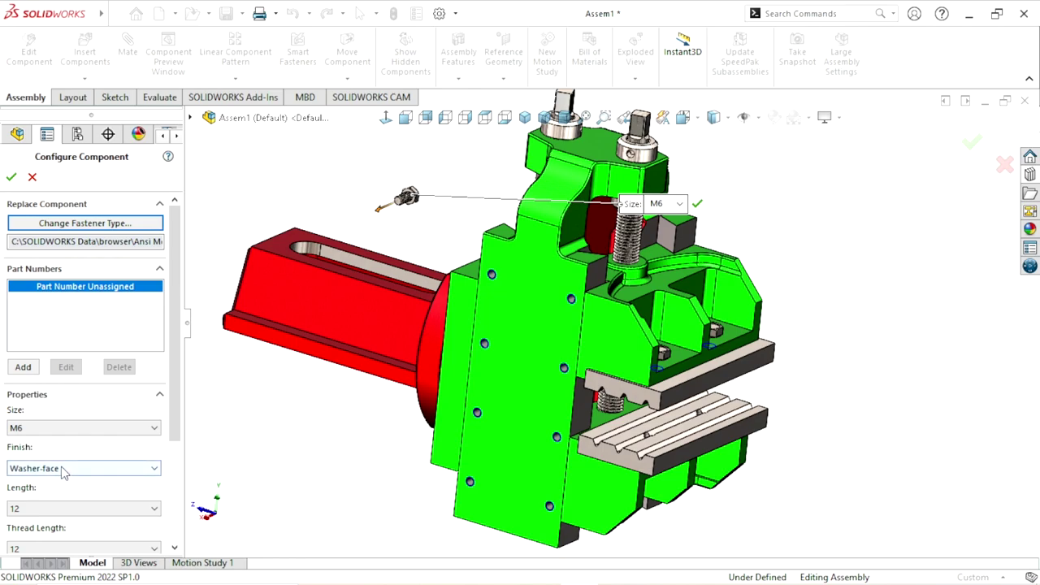
left_click(64, 474)
left_click(41, 489)
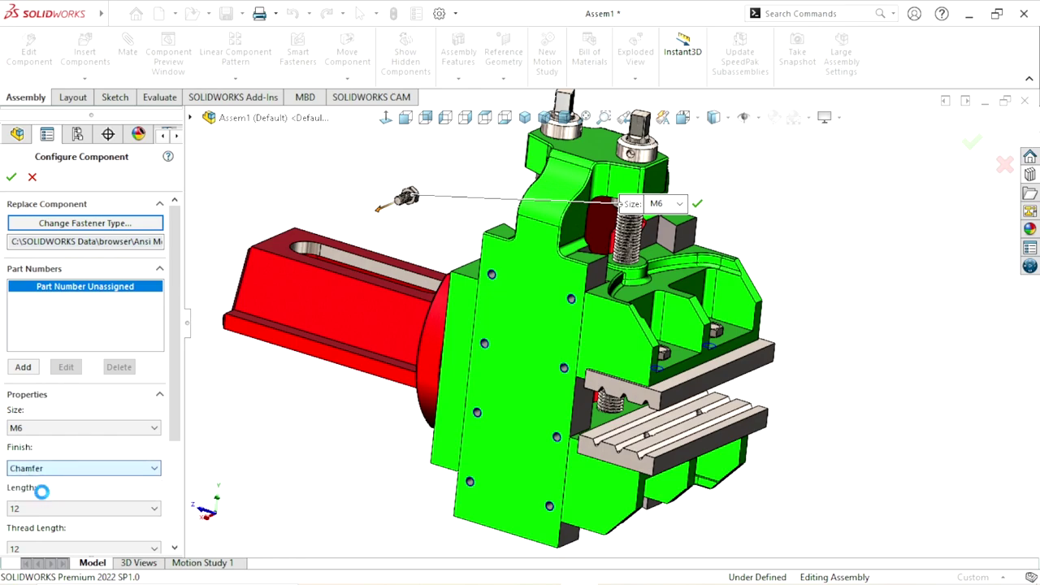
left_click(43, 510)
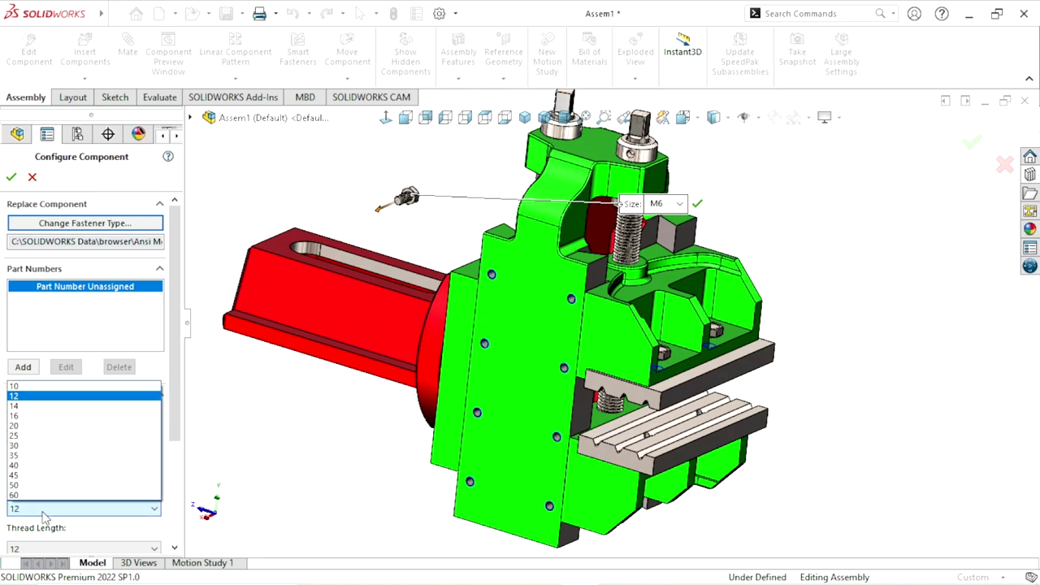
left_click(27, 416)
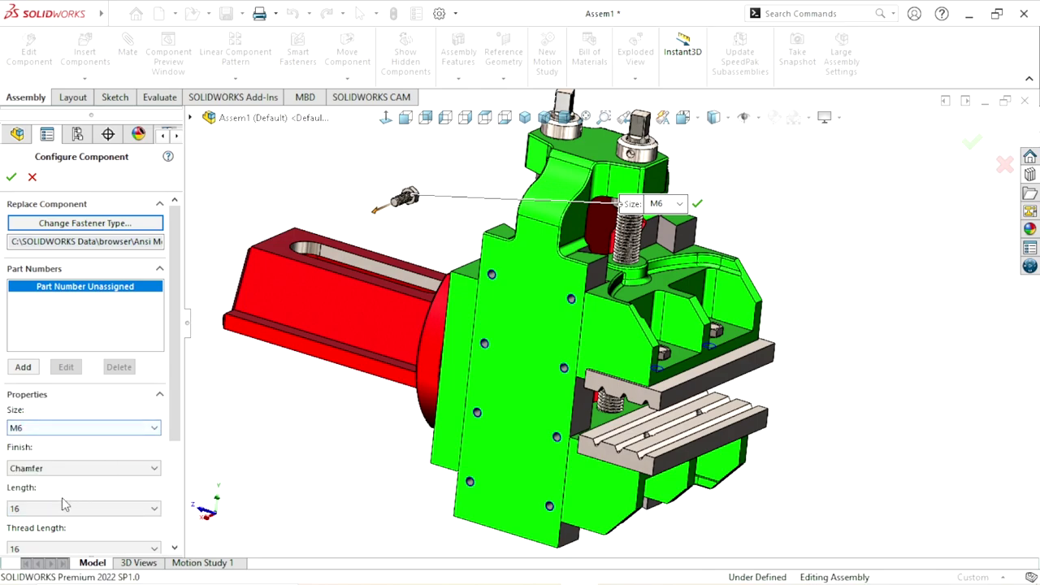
scroll(175, 439, "down", 3)
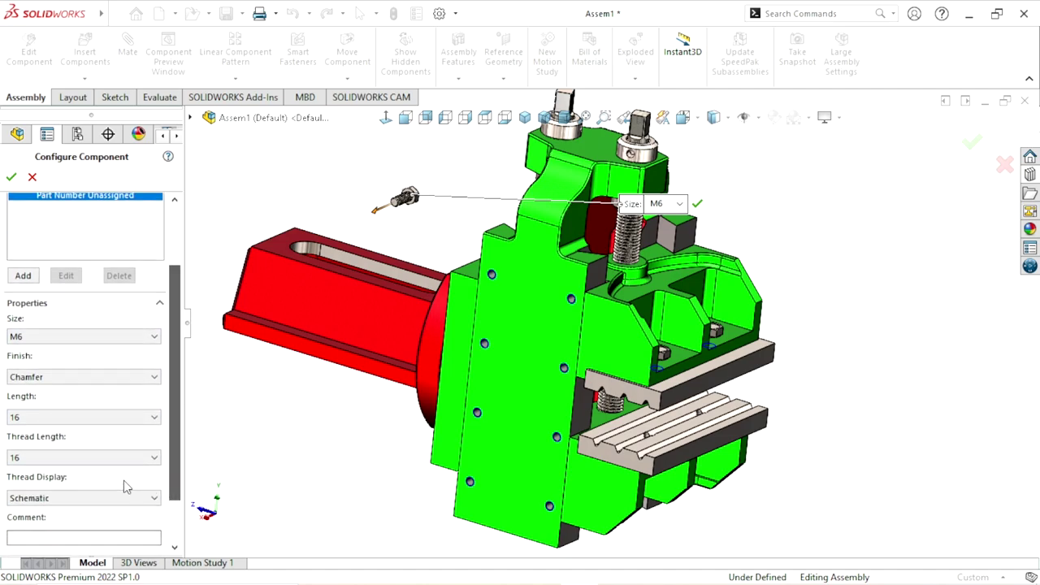
left_click(86, 499)
left_click(55, 532)
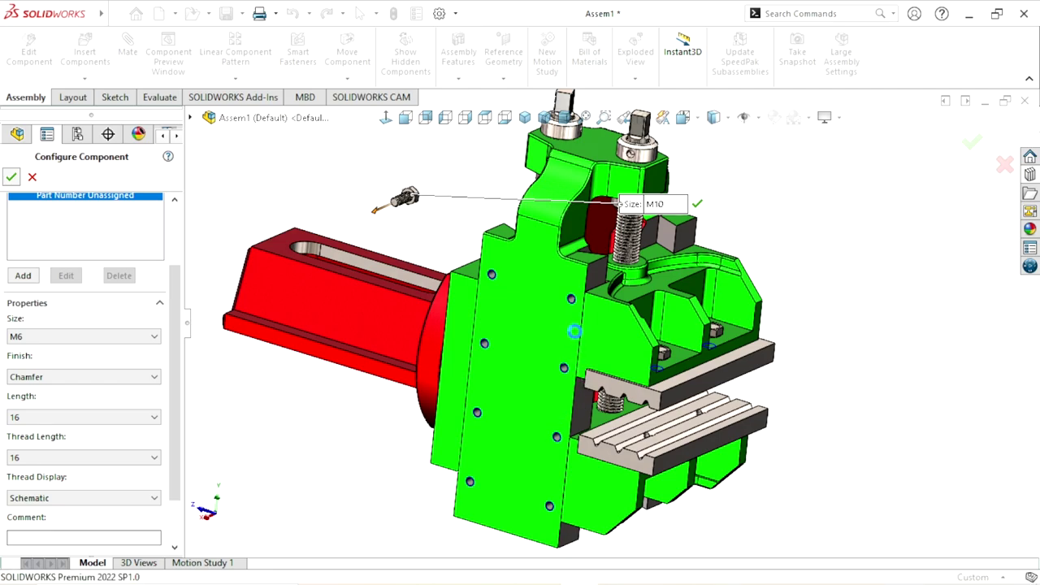
key("Return")
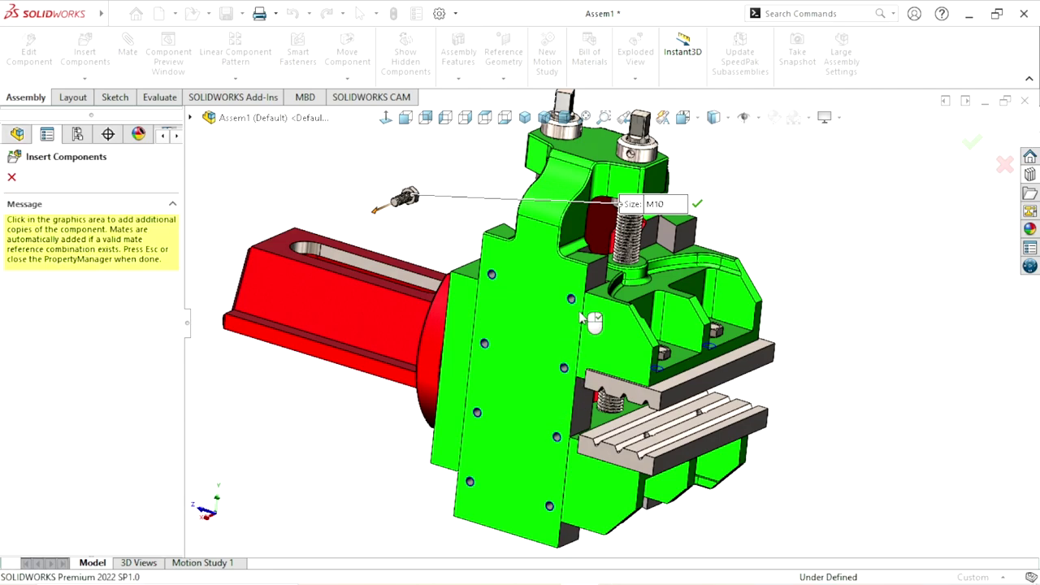
Flip the M6 hex screw head-out and zoom in on the green side-plate holes
scroll(589, 329, "down", 5)
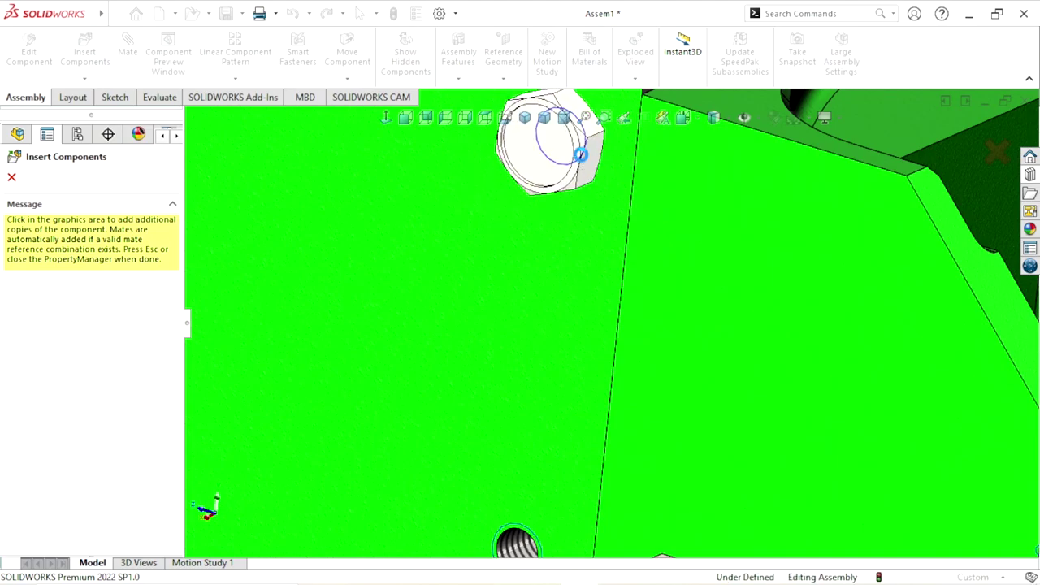
scroll(499, 429, "up", 3)
scroll(557, 442, "down", 4)
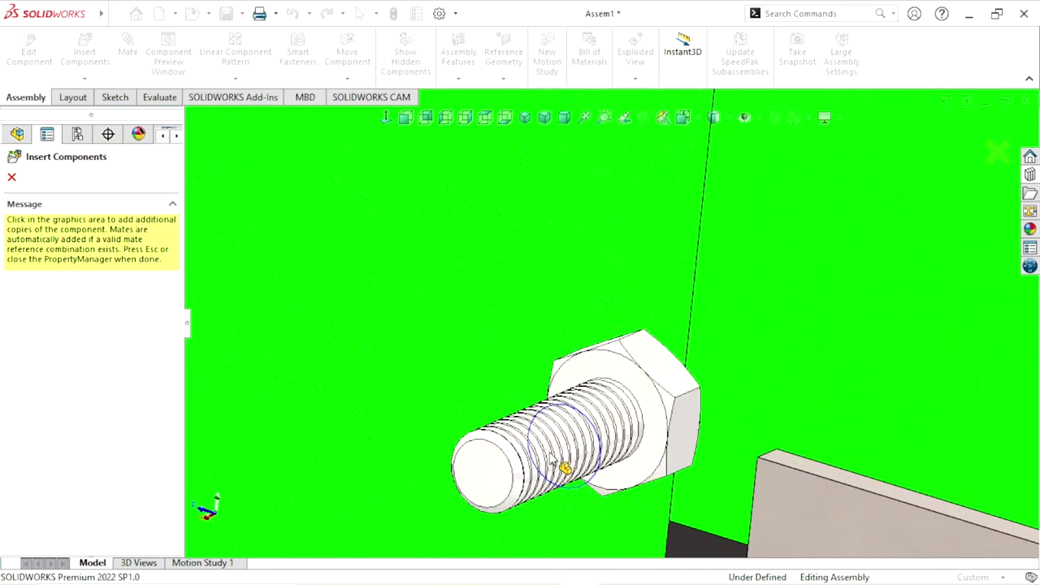
scroll(576, 510, "down", 2)
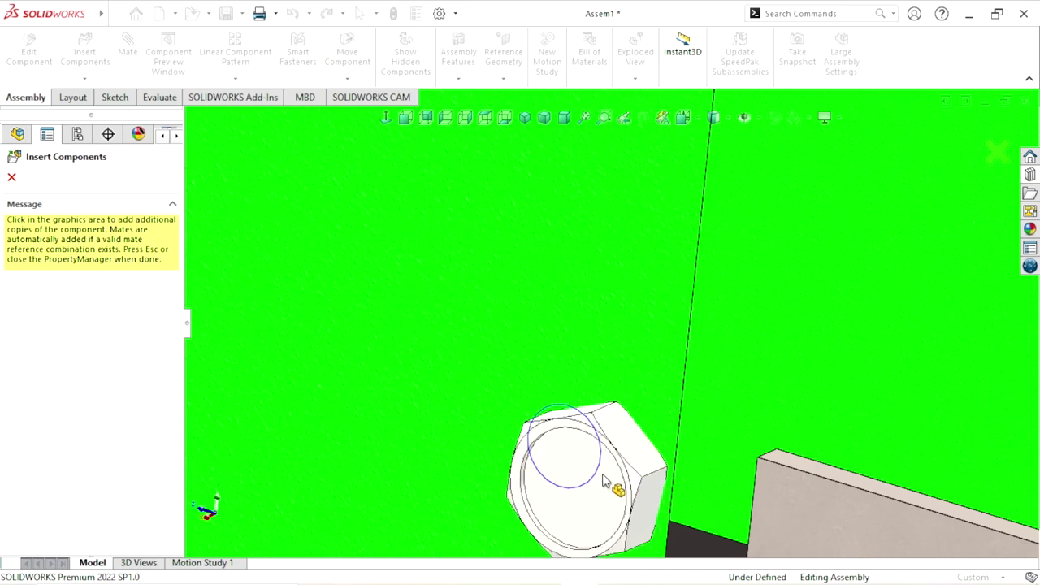
middle_click_drag(592, 459, 650, 464)
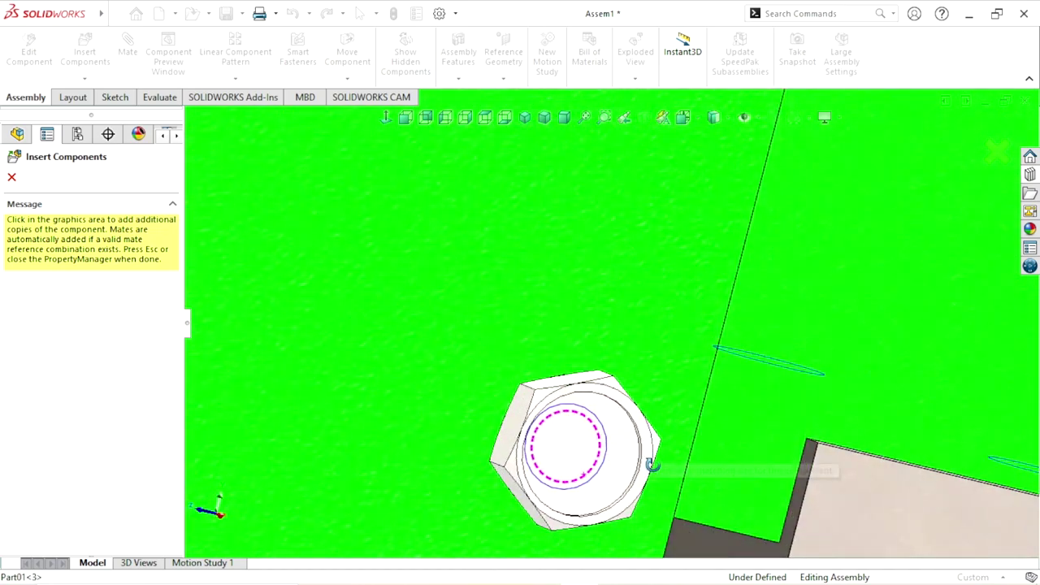
key("Tab")
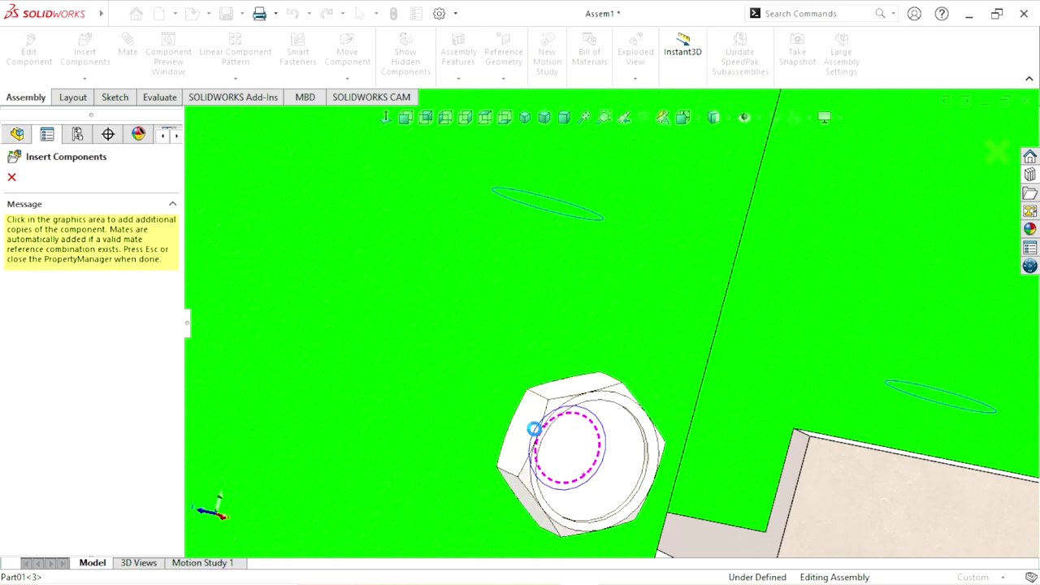
scroll(470, 503, "up", 3)
scroll(504, 488, "up", 2)
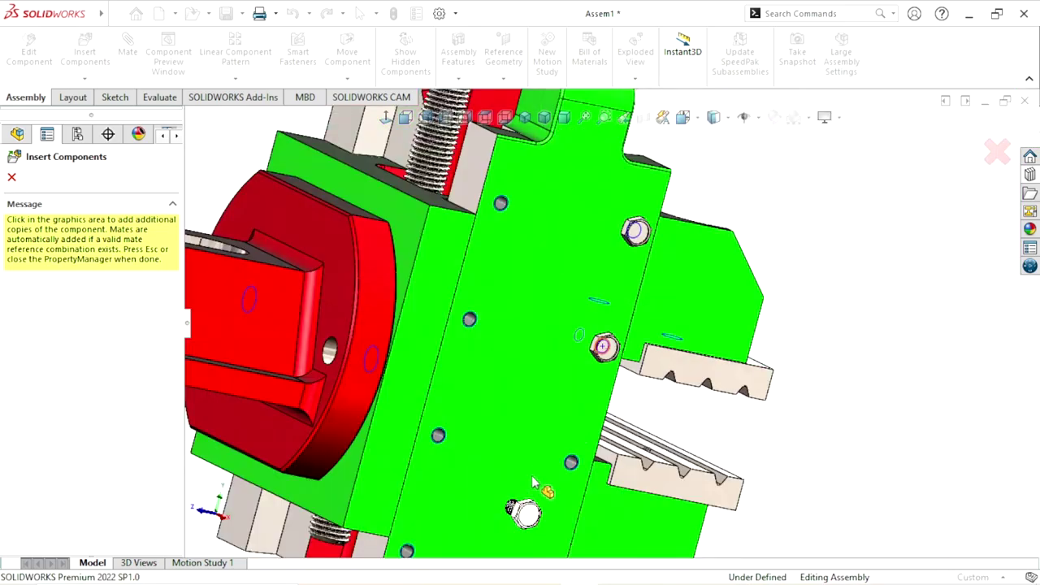
scroll(568, 438, "up", 2)
scroll(601, 414, "down", 4)
scroll(625, 382, "down", 3)
scroll(674, 260, "down", 3)
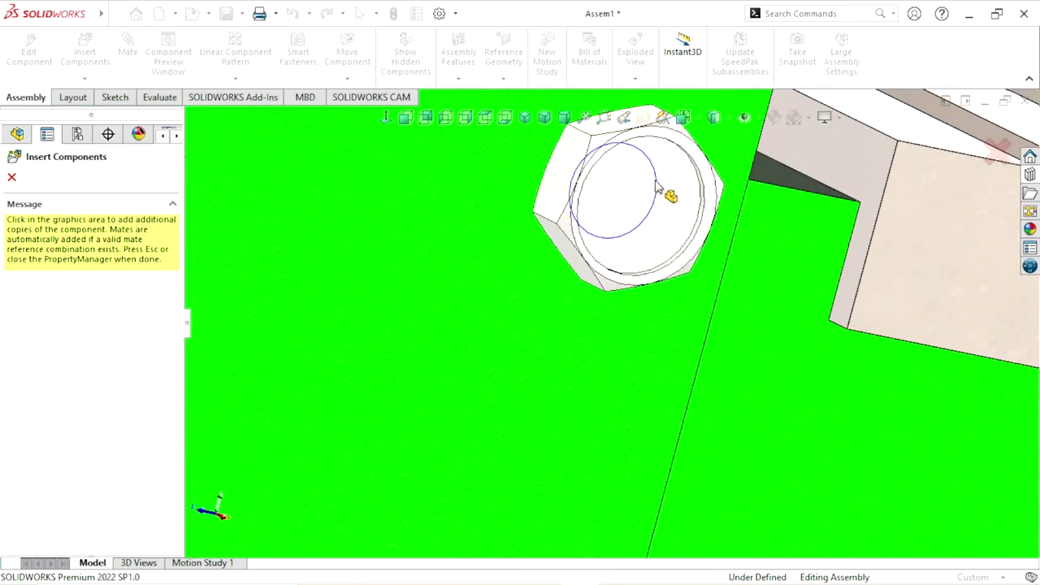
scroll(545, 382, "up", 2)
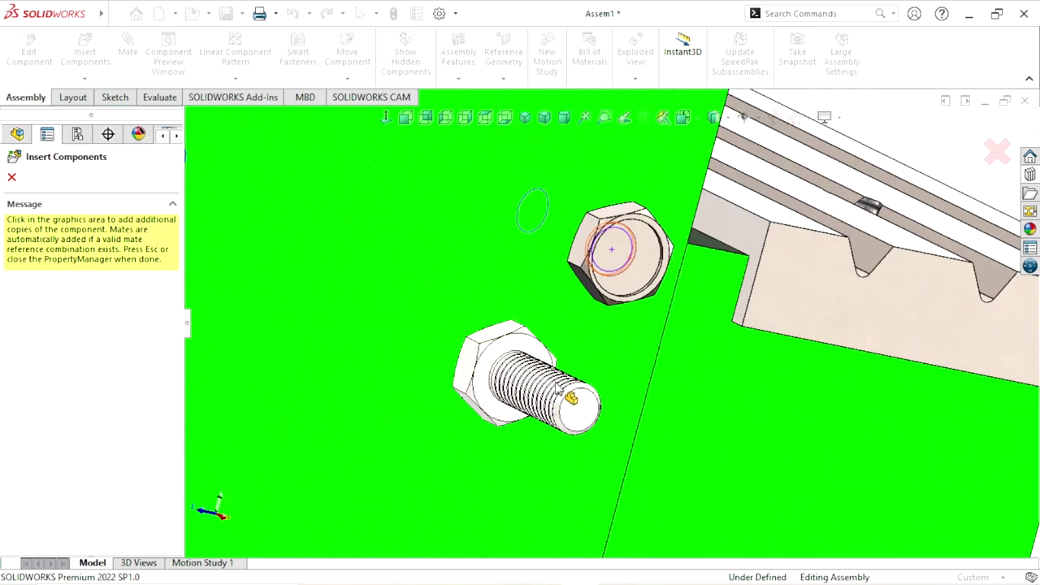
scroll(528, 406, "up", 1)
scroll(532, 442, "up", 1)
scroll(569, 455, "up", 1)
scroll(573, 459, "down", 2)
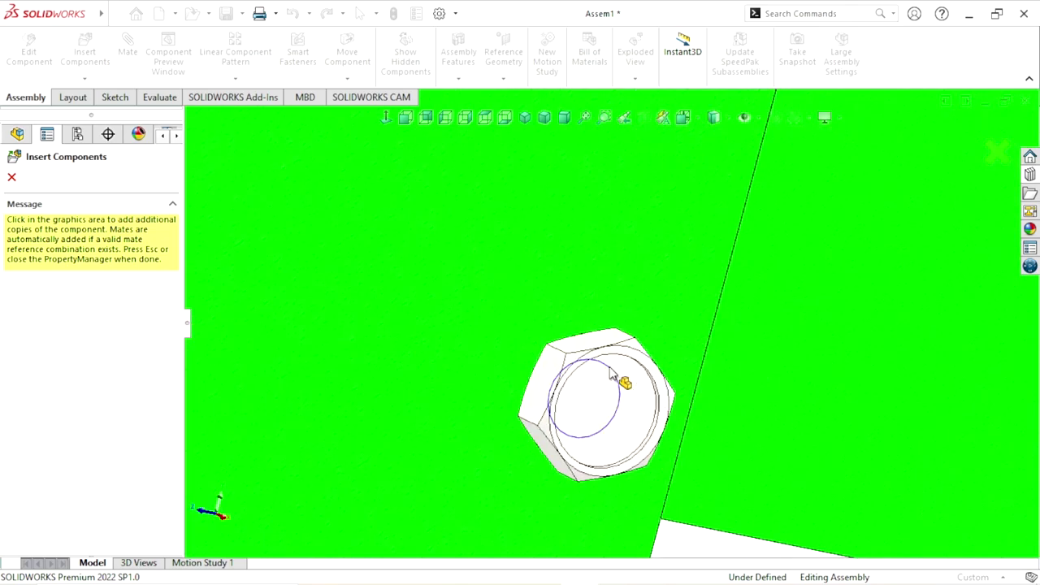
scroll(485, 448, "up", 1)
scroll(485, 438, "up", 1)
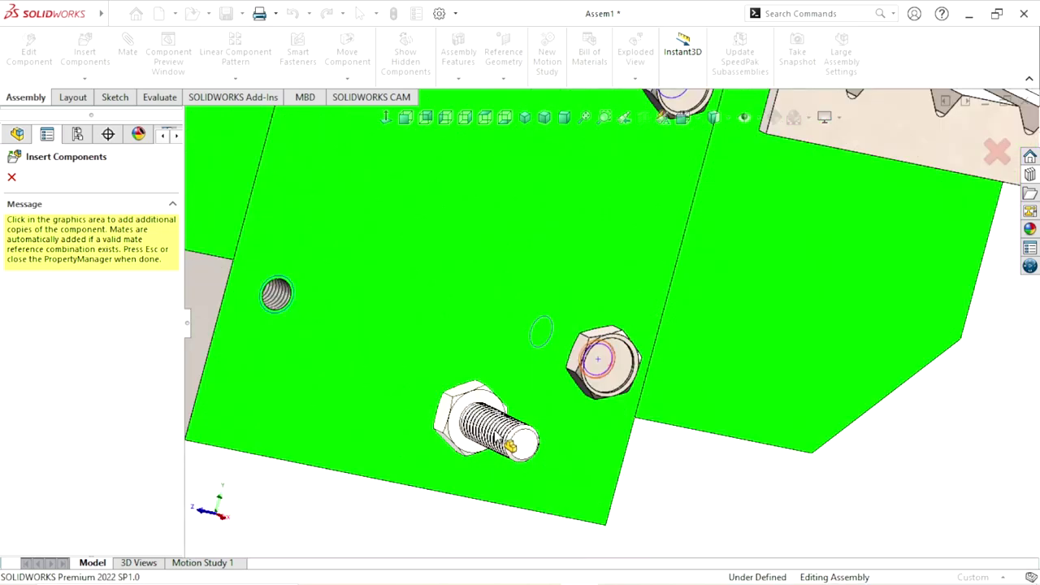
scroll(485, 427, "up", 1)
scroll(476, 297, "down", 1)
scroll(476, 315, "down", 1)
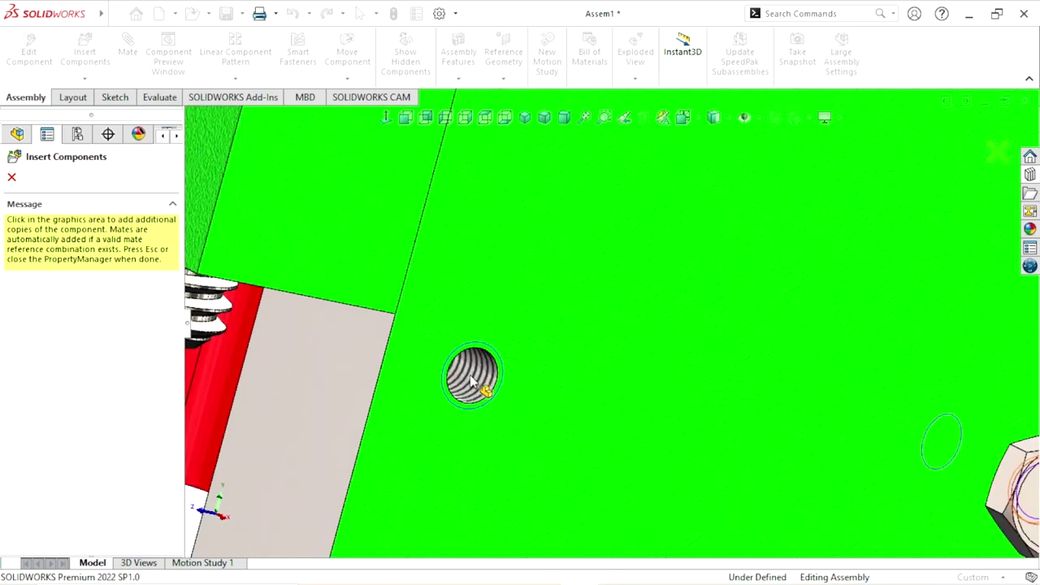
scroll(479, 325, "down", 1)
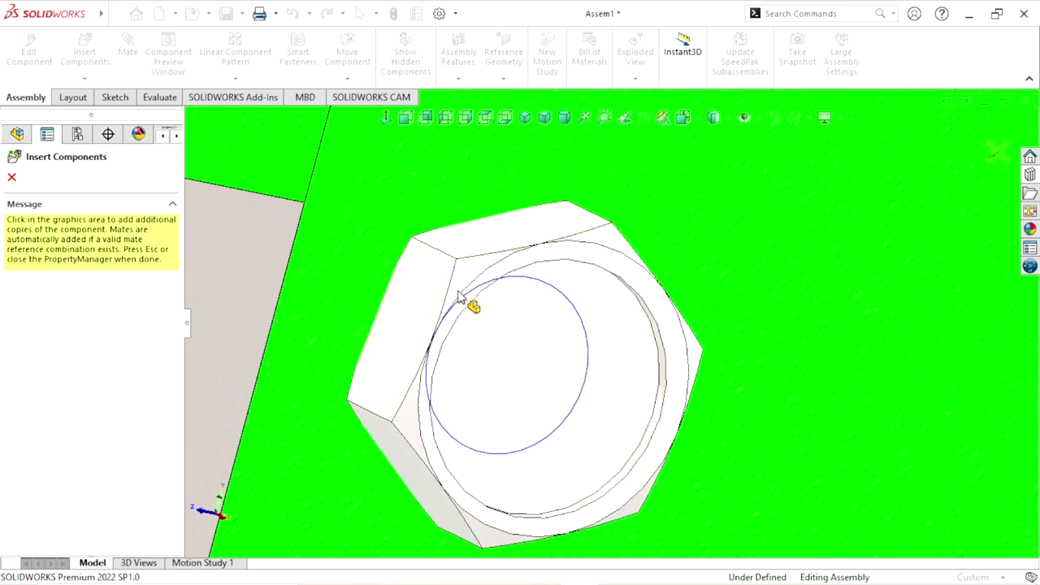
scroll(485, 365, "down", 5)
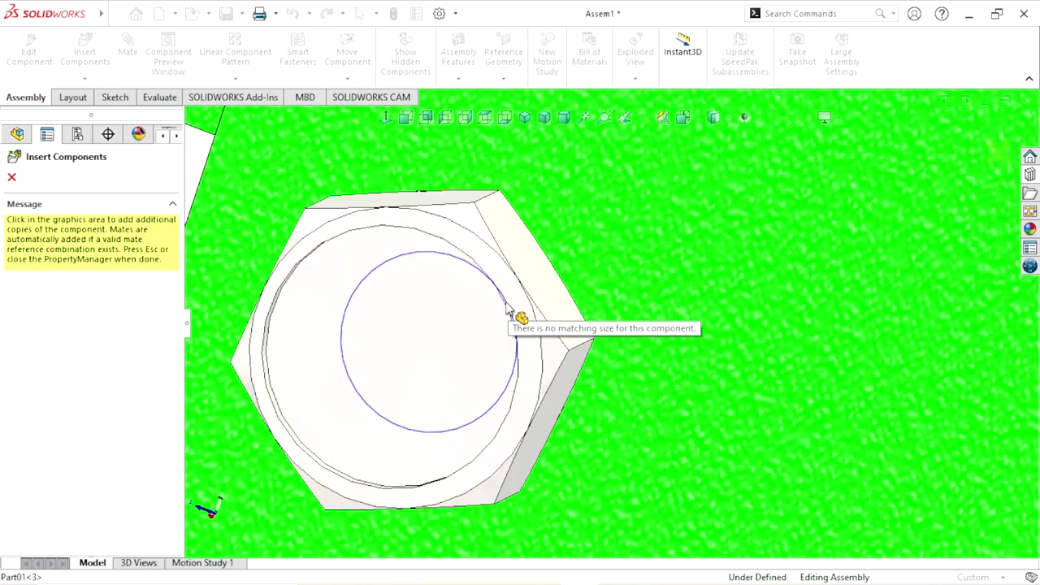
scroll(508, 418, "up", 2)
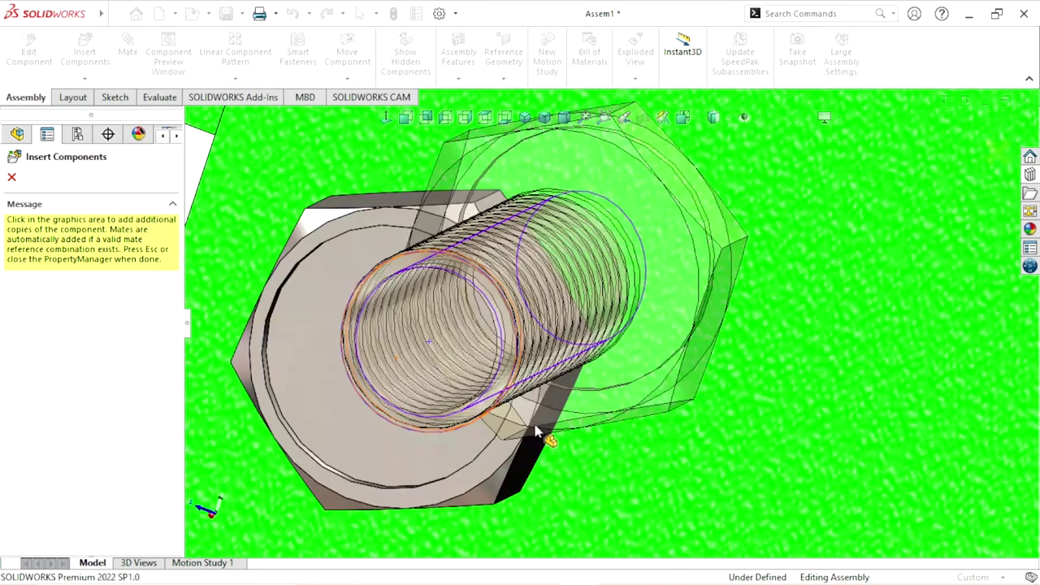
scroll(539, 434, "up", 2)
scroll(569, 390, "up", 2)
scroll(623, 341, "up", 2)
scroll(634, 220, "down", 2)
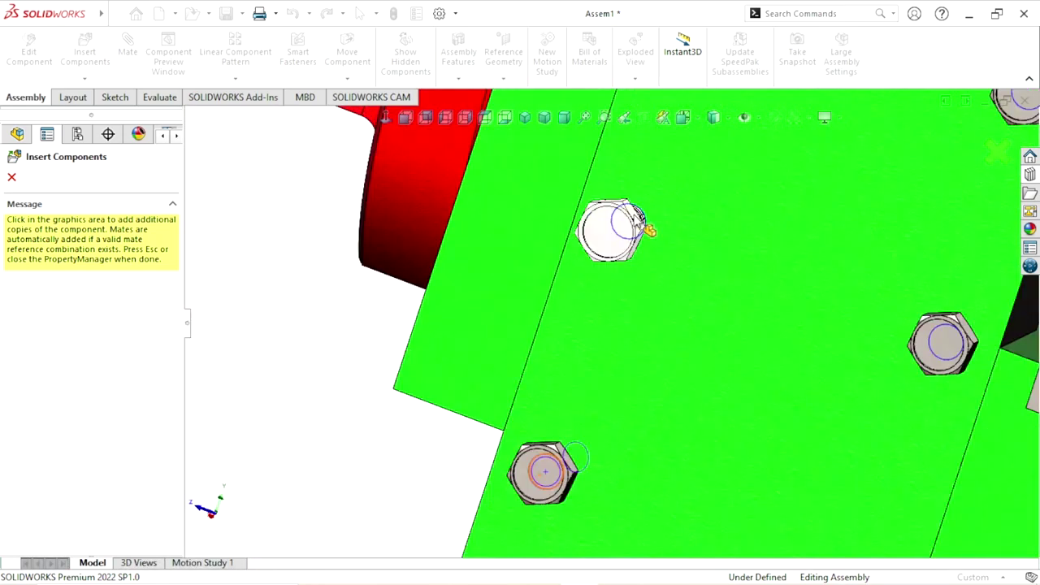
scroll(638, 226, "down", 3)
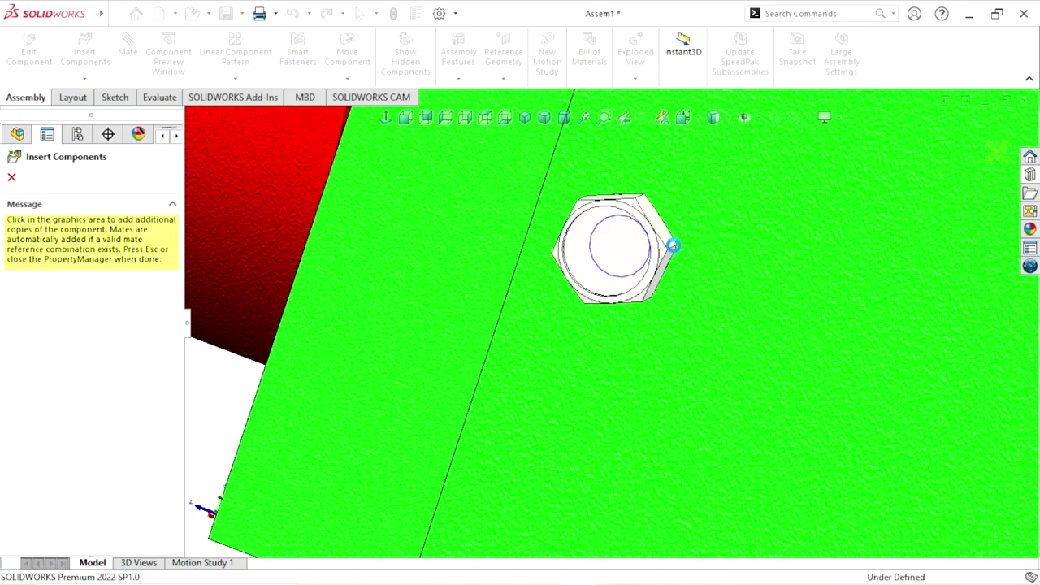
Drop M6 hex screws into two threaded holes of the green side plate
left_click(646, 375)
scroll(642, 382, "up", 2)
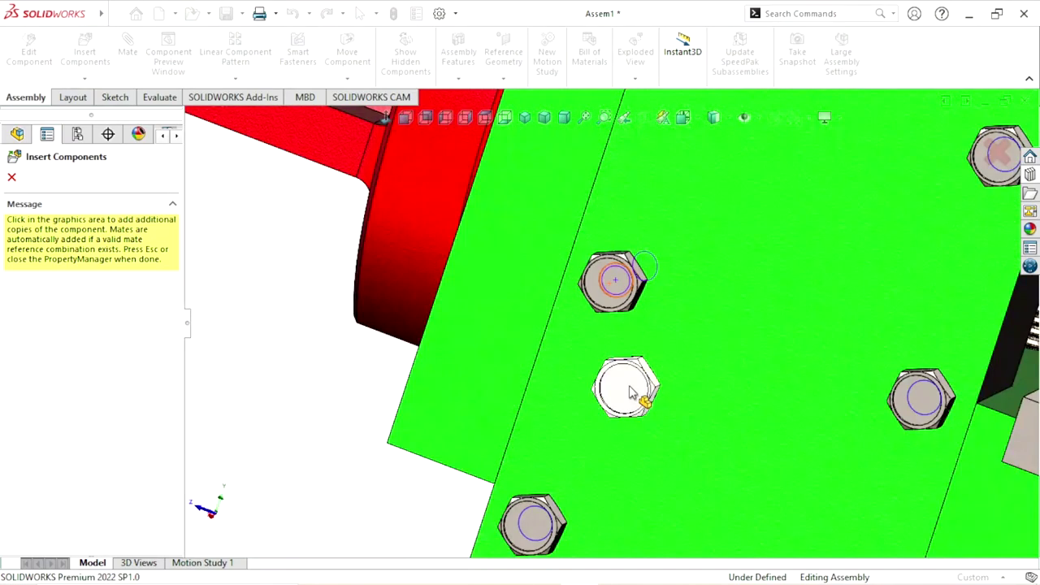
scroll(641, 311, "up", 2)
scroll(640, 311, "up", 2)
scroll(632, 293, "down", 2)
scroll(622, 350, "down", 2)
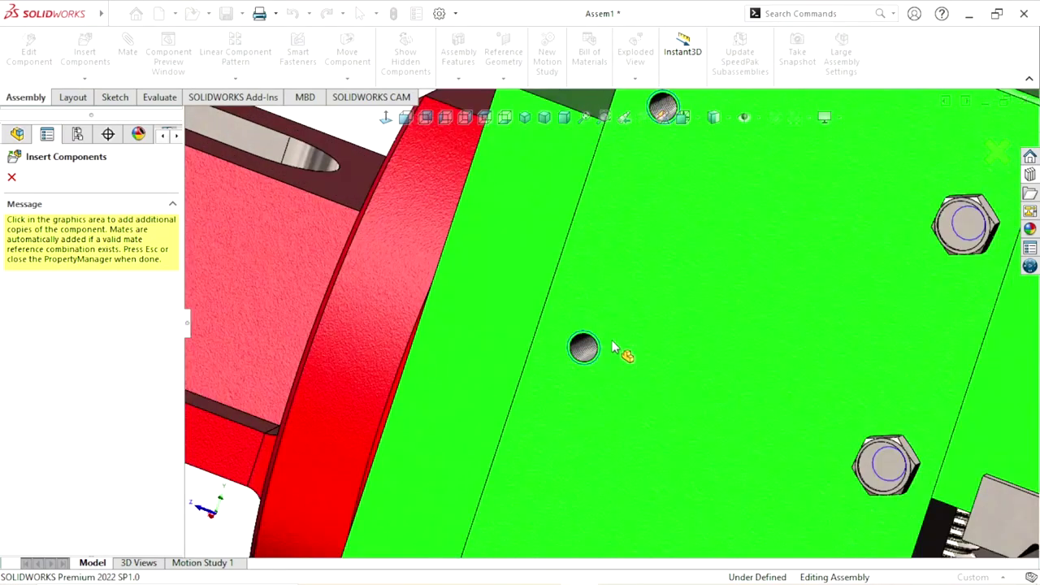
scroll(603, 372, "down", 2)
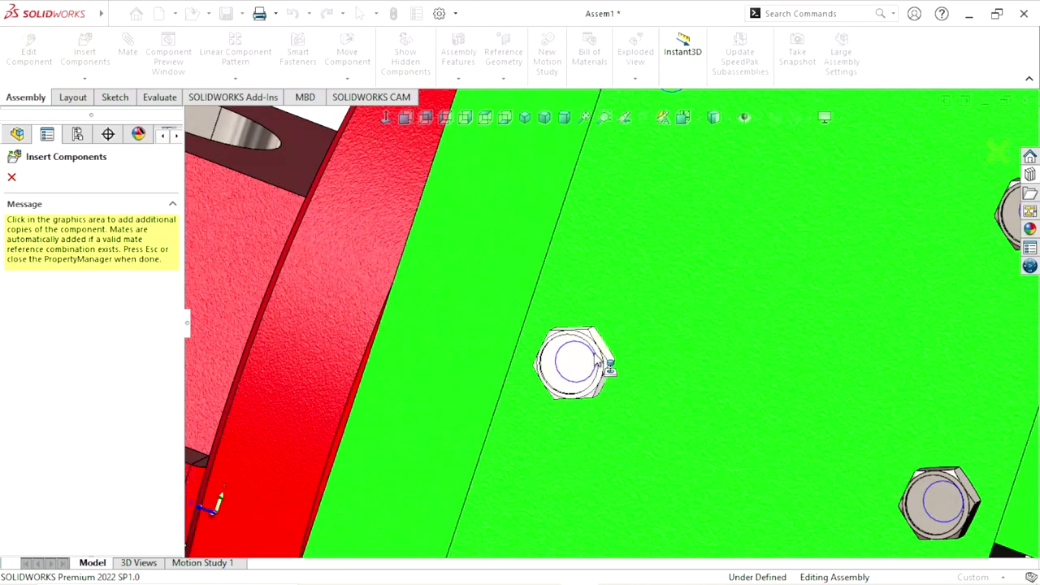
left_click(651, 398)
scroll(654, 388, "up", 2)
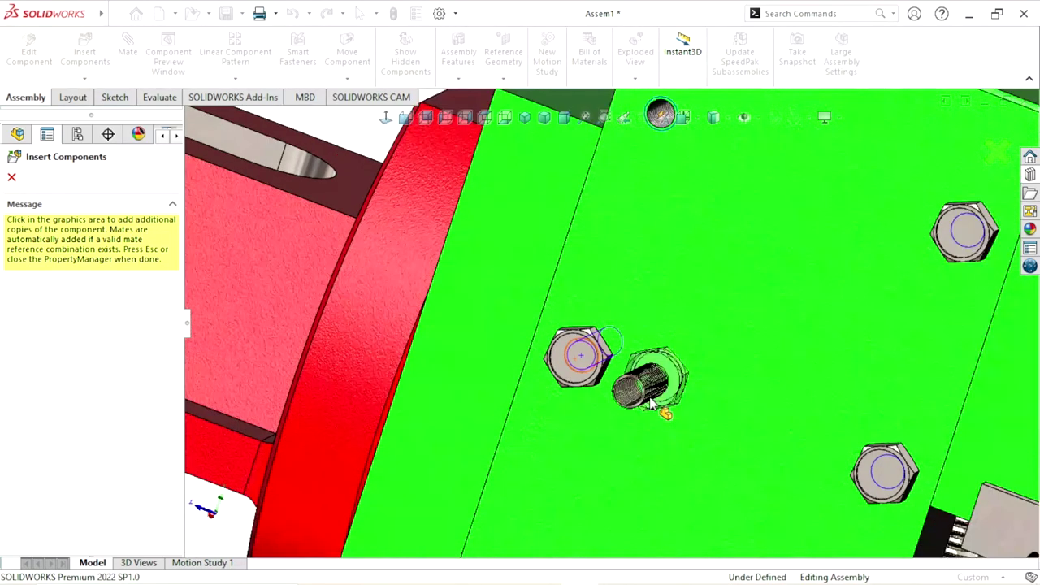
scroll(650, 381, "up", 2)
scroll(638, 325, "down", 1)
scroll(634, 292, "down", 3)
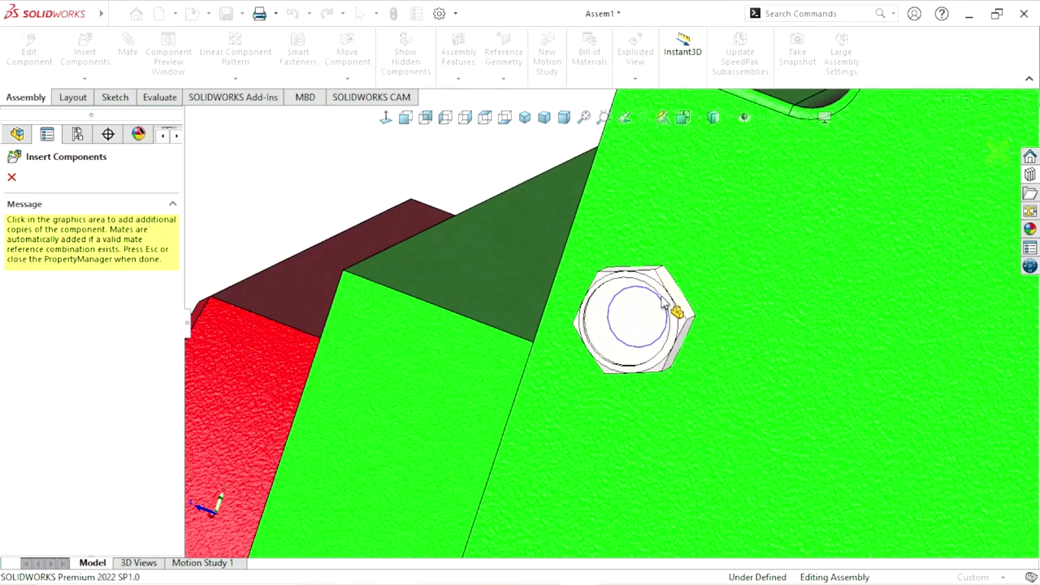
scroll(662, 305, "down", 2)
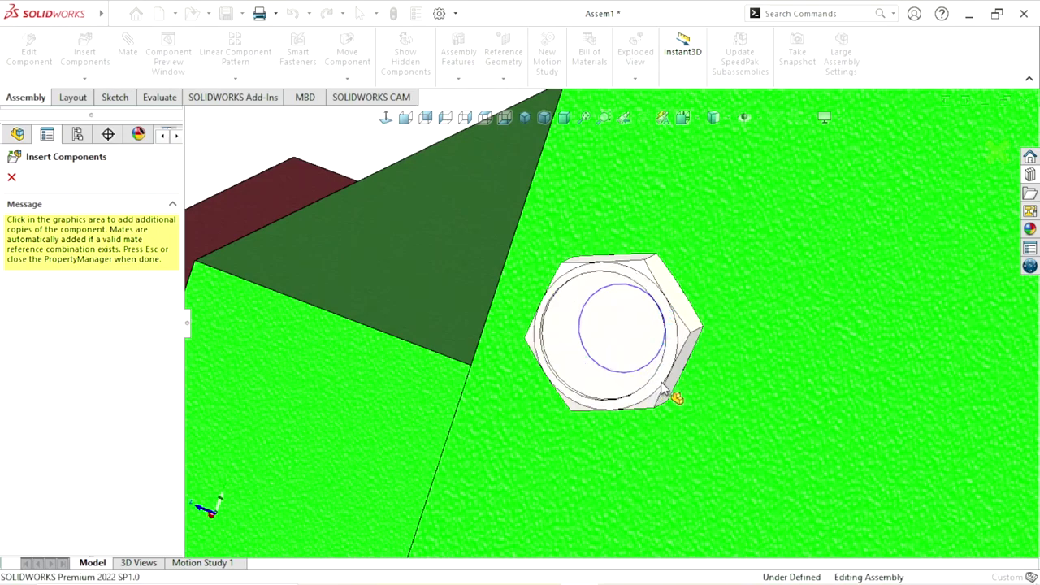
scroll(662, 390, "up", 1)
scroll(654, 455, "up", 2)
scroll(646, 447, "up", 3)
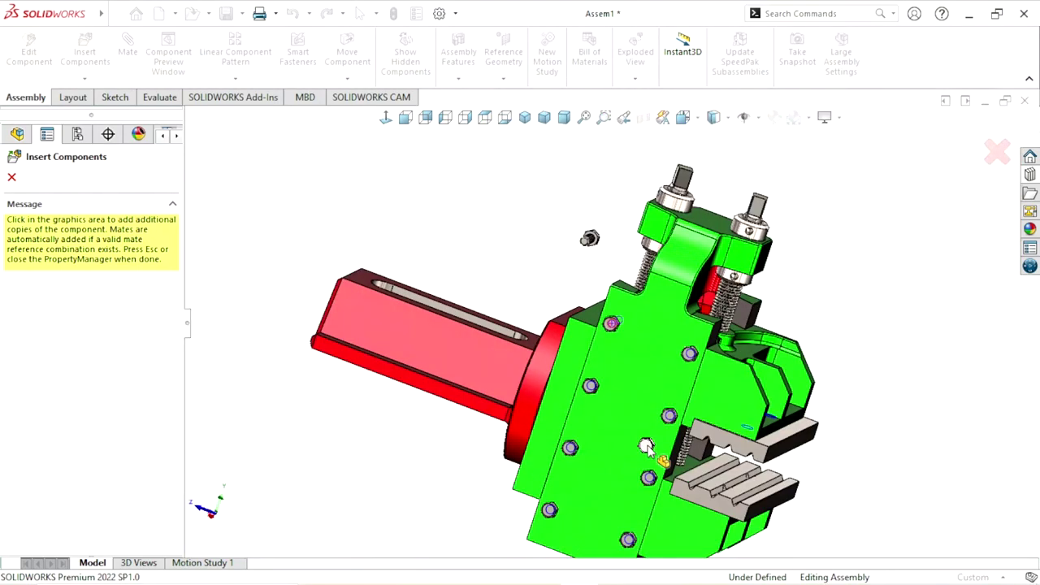
scroll(645, 439, "up", 2)
scroll(643, 406, "up", 1)
scroll(633, 358, "down", 1)
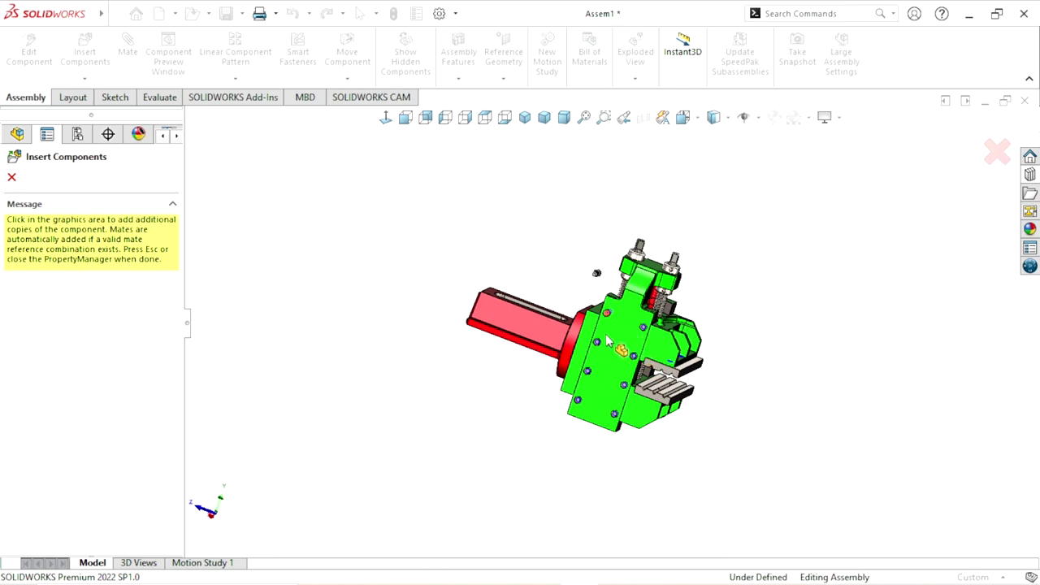
End screw insertion and delete the floating formed hex screw_am<7> from the assembly
key("Escape")
scroll(591, 268, "down", 1)
scroll(615, 284, "down", 1)
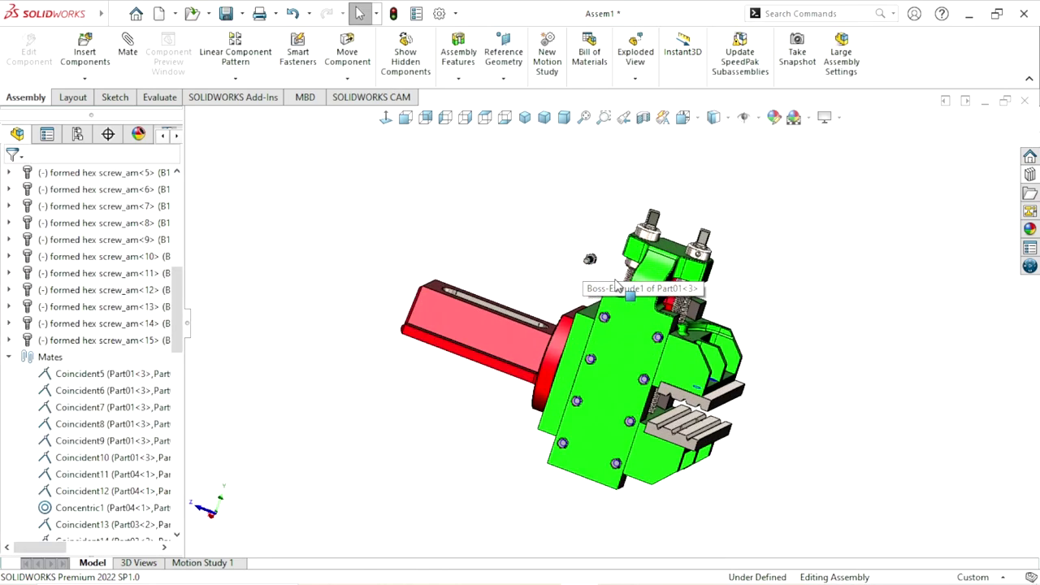
scroll(586, 258, "down", 1)
scroll(584, 255, "down", 2)
scroll(583, 254, "down", 2)
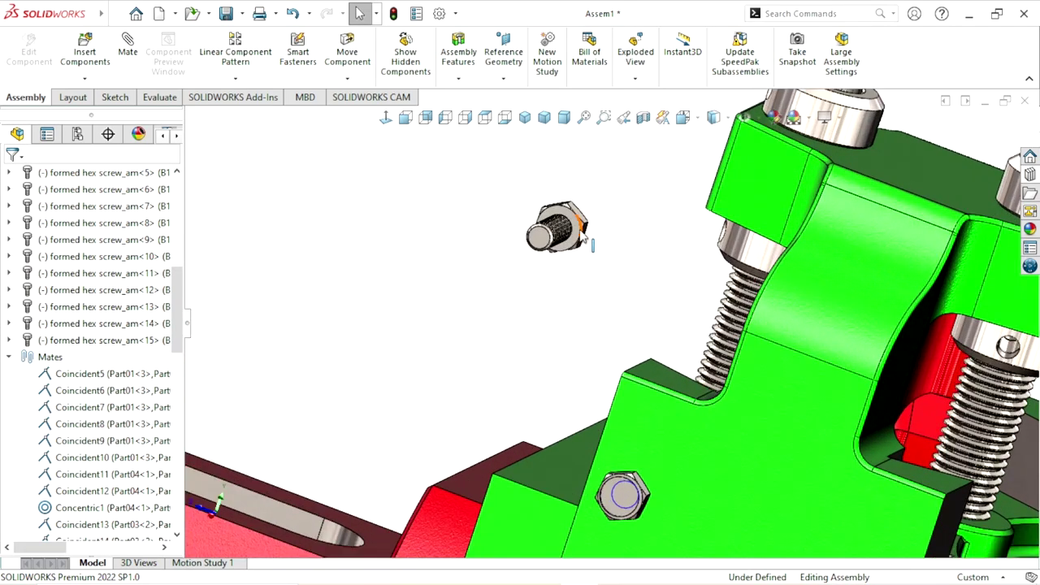
left_click(580, 234)
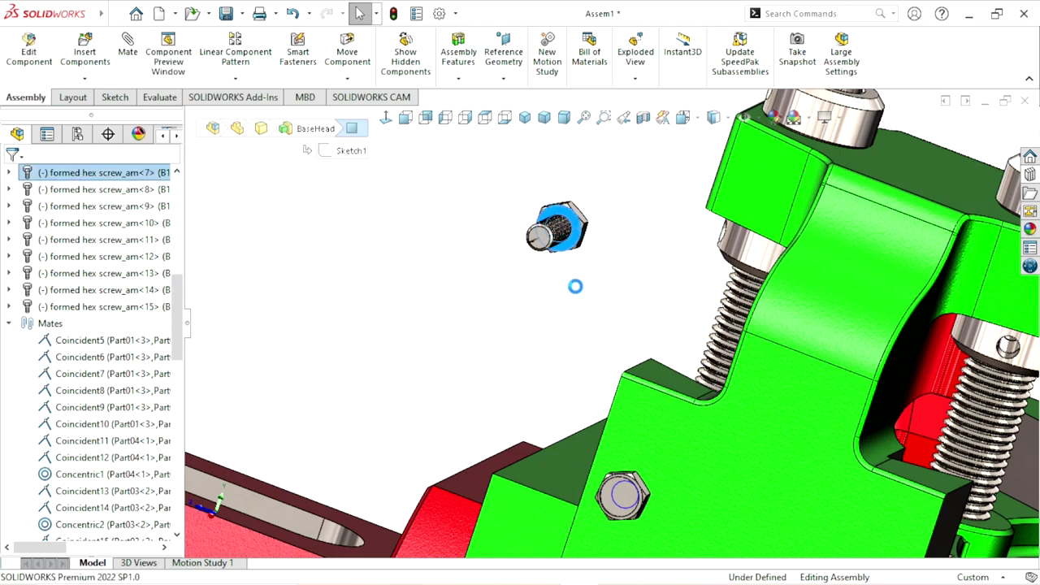
right_click(74, 176)
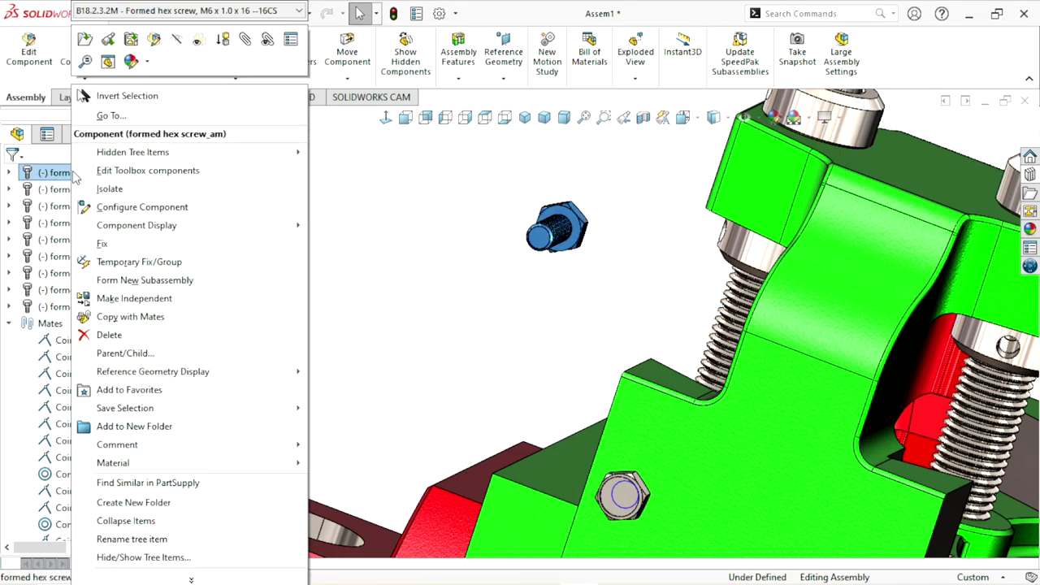
left_click(110, 335)
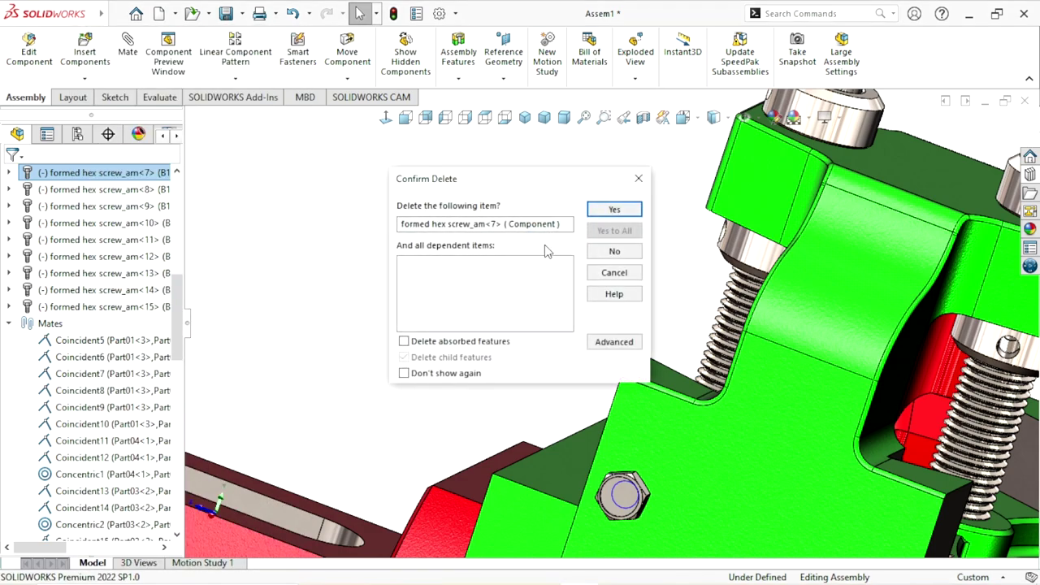
left_click(614, 210)
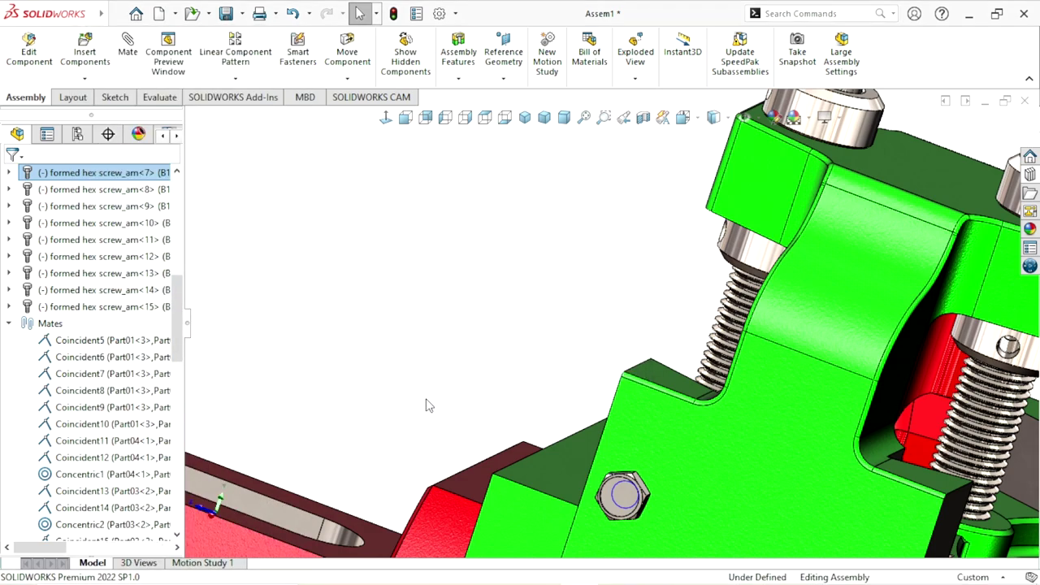
scroll(466, 409, "up", 3)
scroll(549, 457, "up", 4)
mouse_move(549, 457)
middle_mouse_down()
mouse_move(425, 446)
mouse_move(561, 480)
mouse_move(610, 539)
middle_mouse_up()
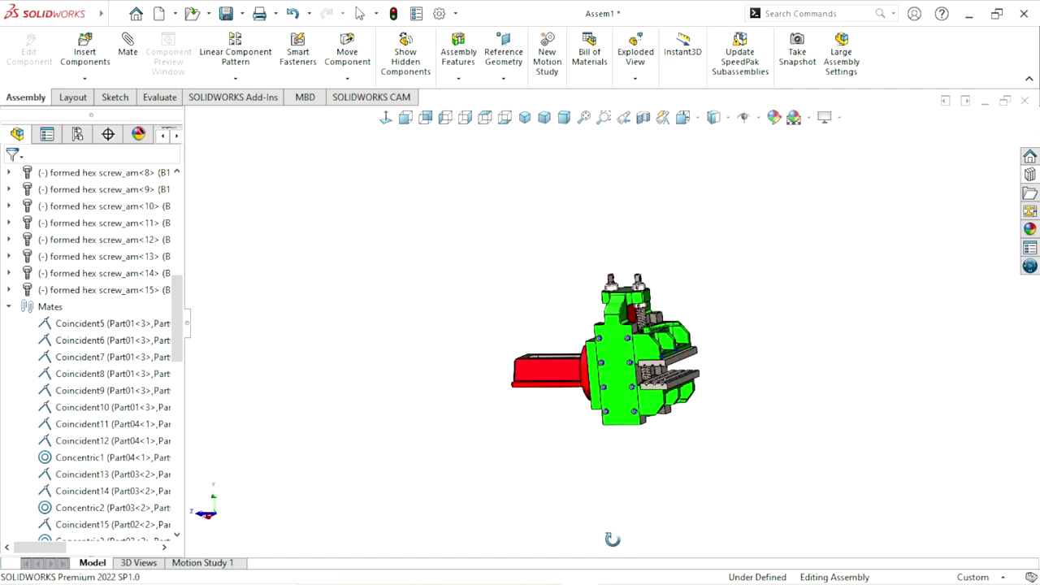
Orbit and zoom around the vise to inspect the seated hex screws
scroll(691, 362, "down", 5)
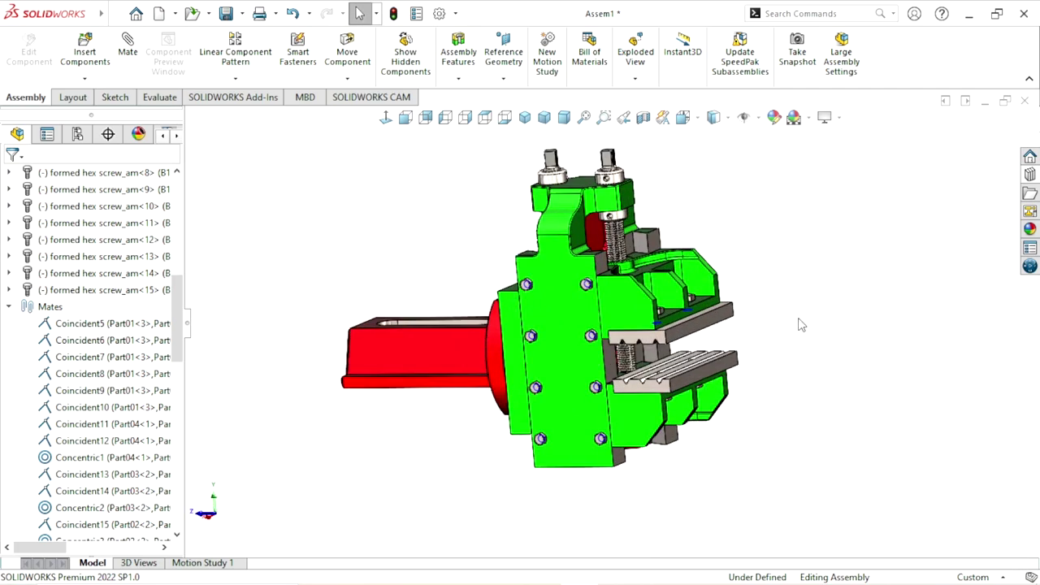
middle_click_drag(800, 325, 597, 342)
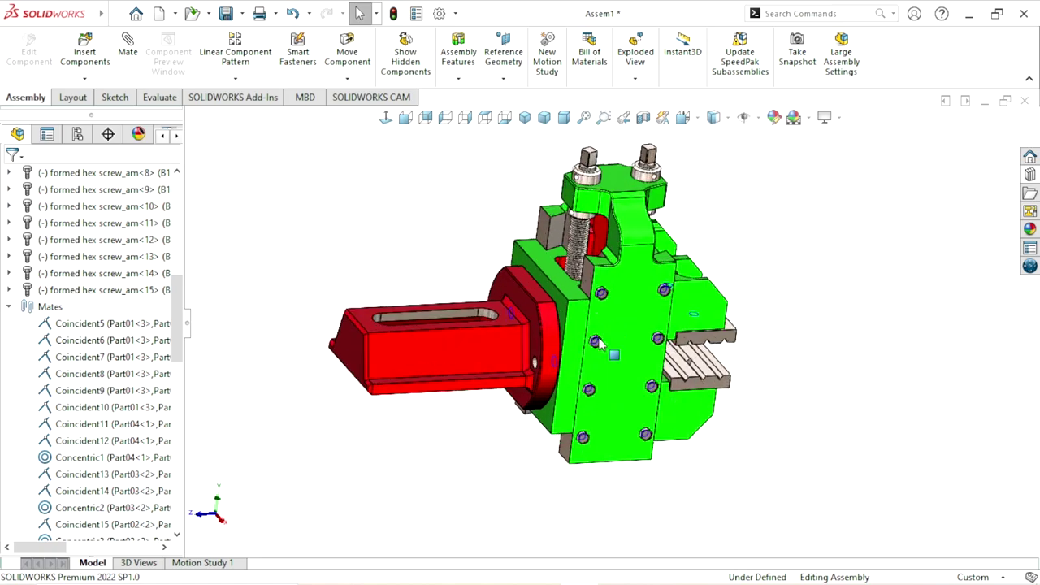
mouse_move(775, 327)
middle_mouse_down()
mouse_move(843, 363)
mouse_move(786, 360)
middle_mouse_up()
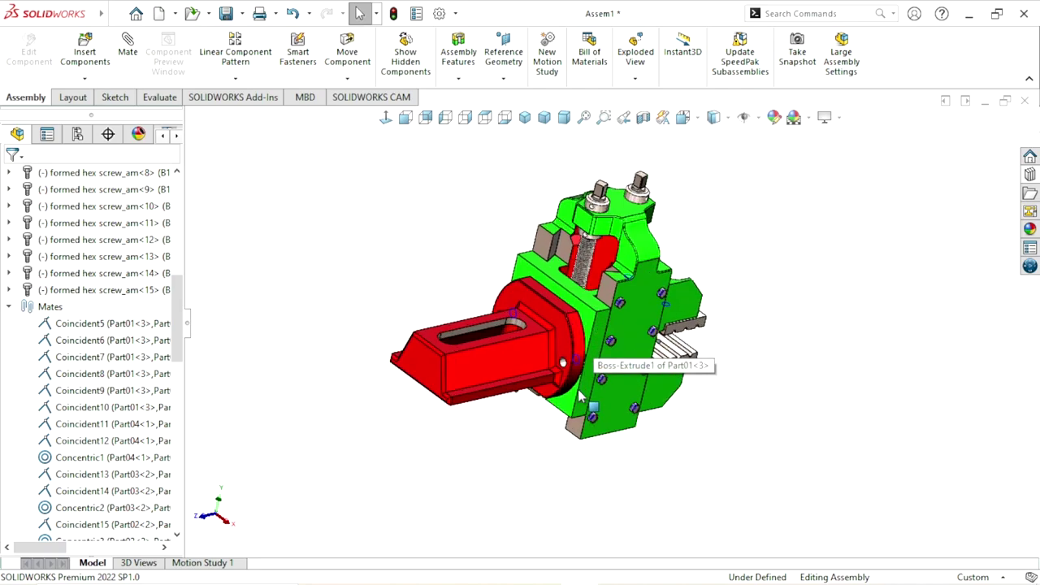
mouse_move(739, 400)
middle_mouse_down()
mouse_move(422, 339)
mouse_move(713, 380)
mouse_move(726, 416)
mouse_move(476, 453)
mouse_move(594, 453)
middle_mouse_up()
scroll(595, 360, "down", 2)
middle_click_drag(595, 360, 593, 351)
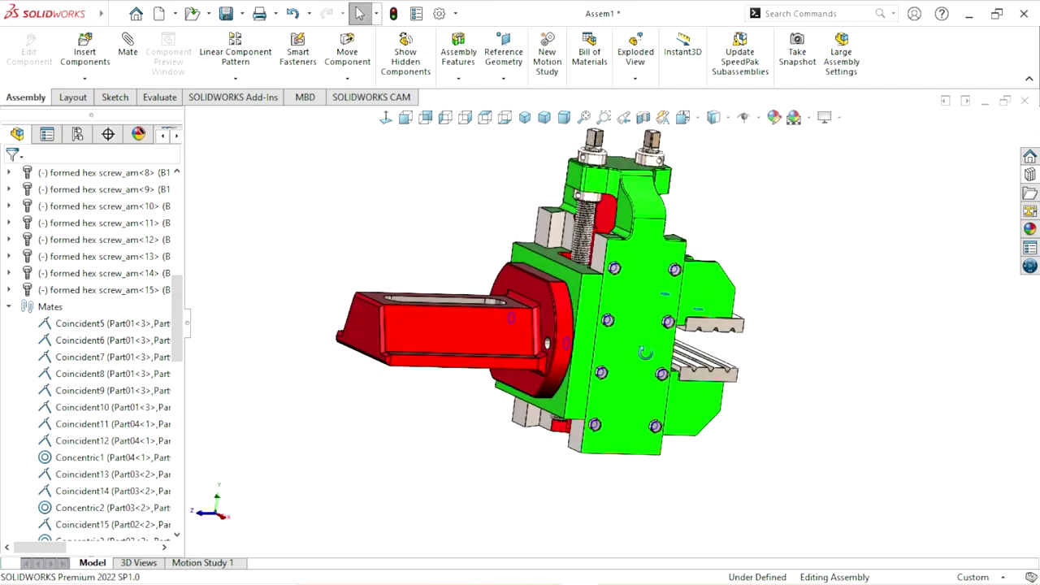
scroll(593, 351, "up", 2)
scroll(593, 351, "down", 2)
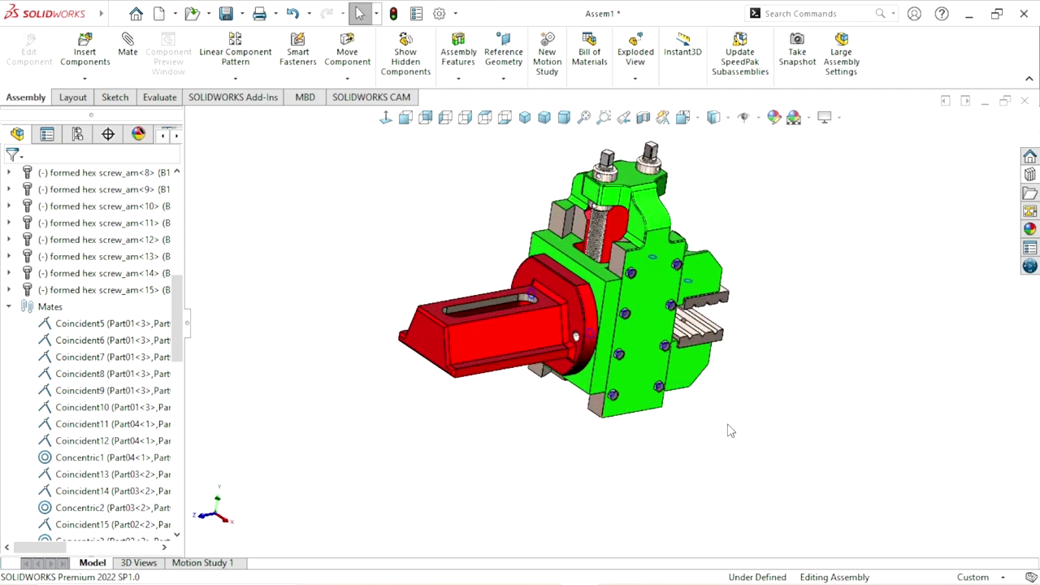
mouse_move(737, 435)
middle_mouse_down()
mouse_move(694, 464)
mouse_move(790, 345)
mouse_move(499, 418)
mouse_move(661, 471)
mouse_move(599, 445)
middle_mouse_up()
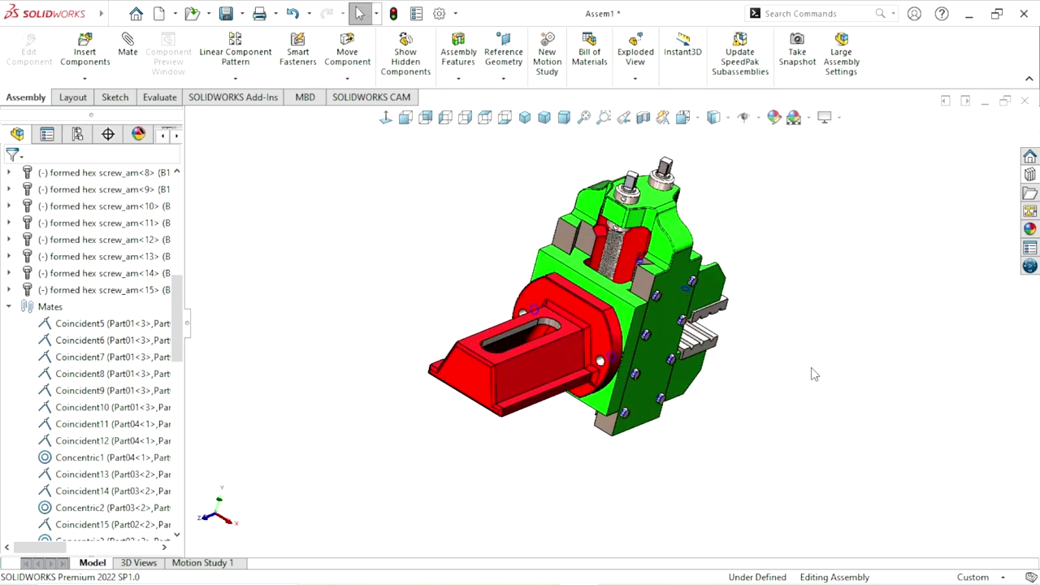
scroll(532, 424, "down", 1)
scroll(593, 375, "down", 2)
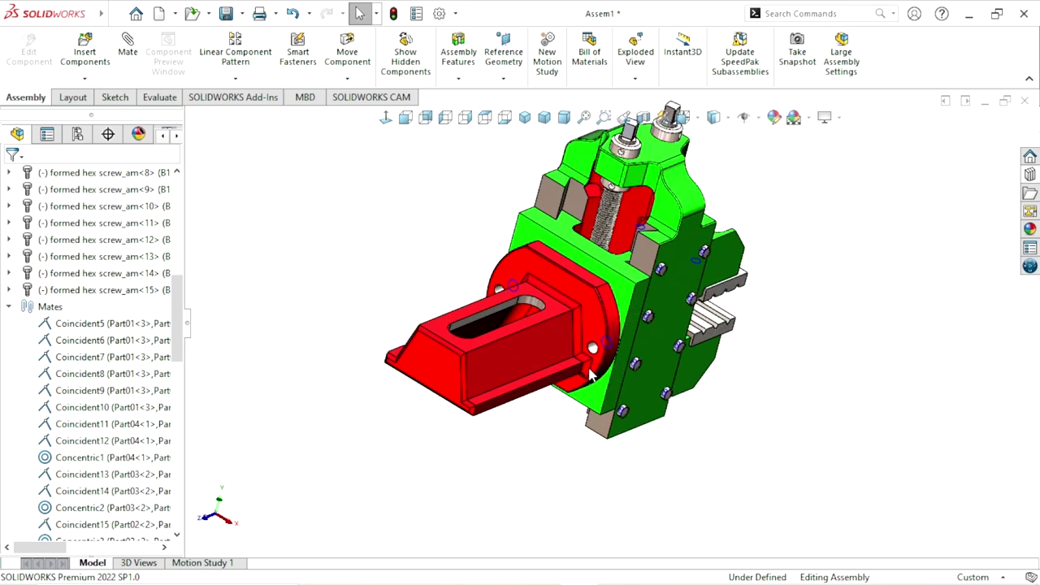
scroll(630, 370, "down", 2)
scroll(632, 372, "up", 2)
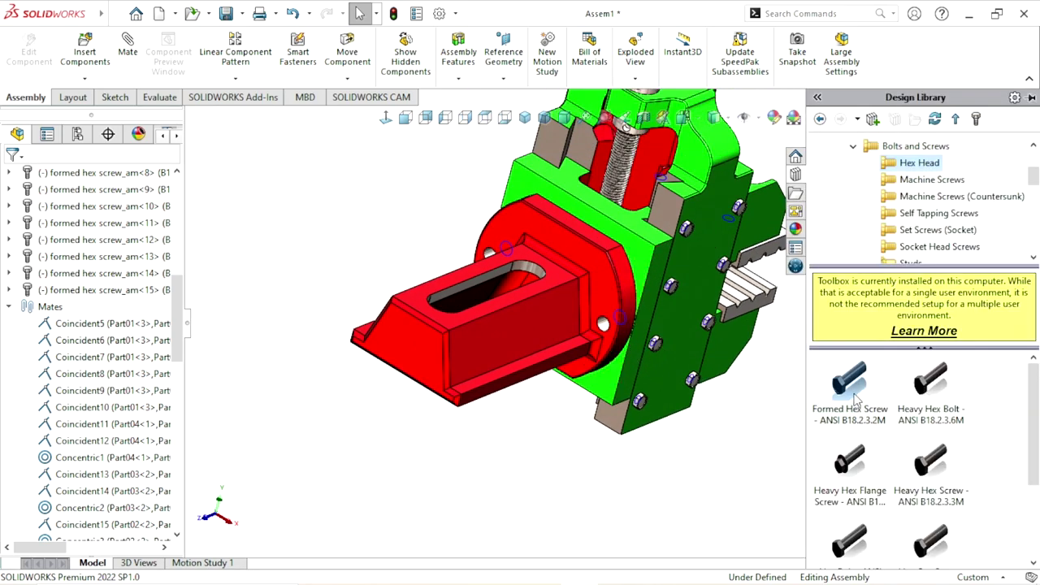
Insert a Formed Hex Screw configured to size M10 and length 25
mouse_move(854, 398)
left_mouse_down()
mouse_move(423, 230)
mouse_move(380, 224)
left_mouse_up()
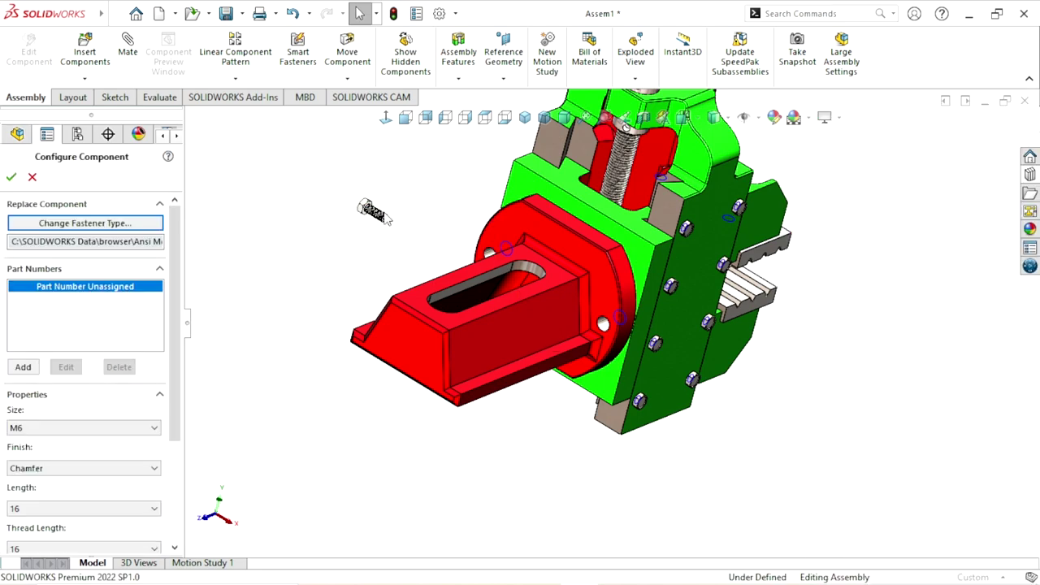
left_click(74, 428)
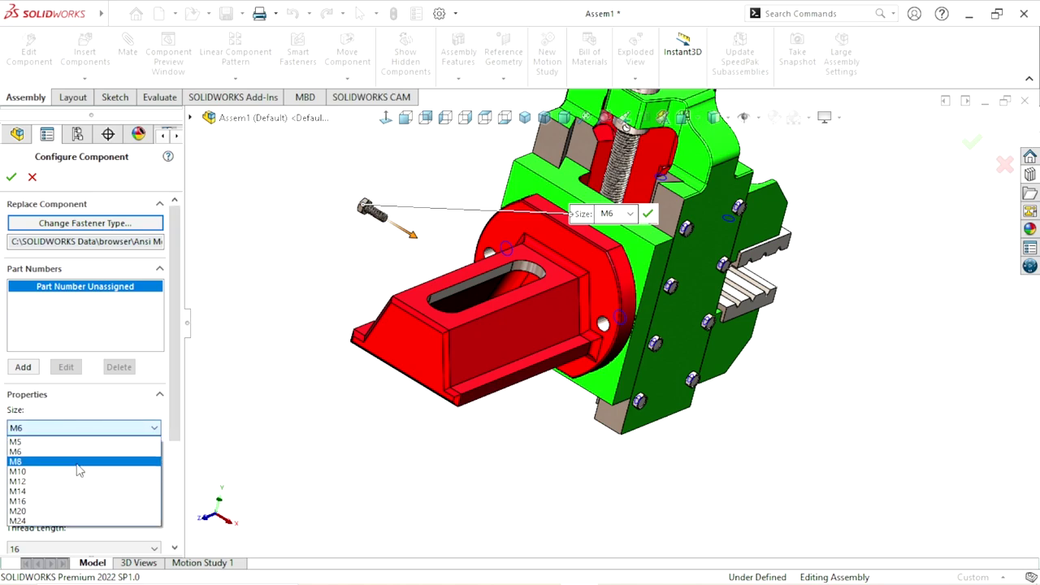
left_click(37, 471)
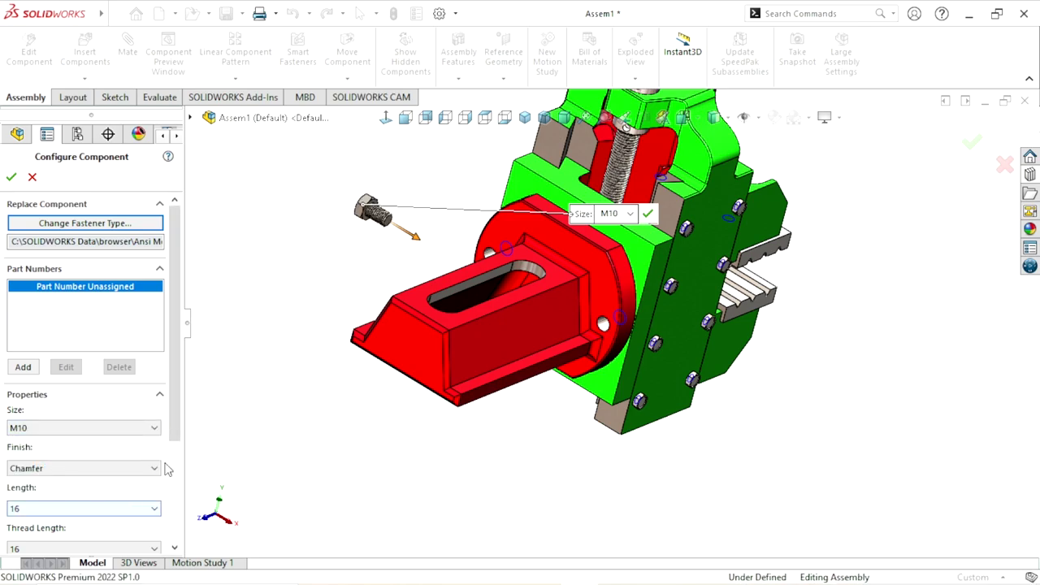
scroll(165, 469, "down", 3)
left_click(72, 423)
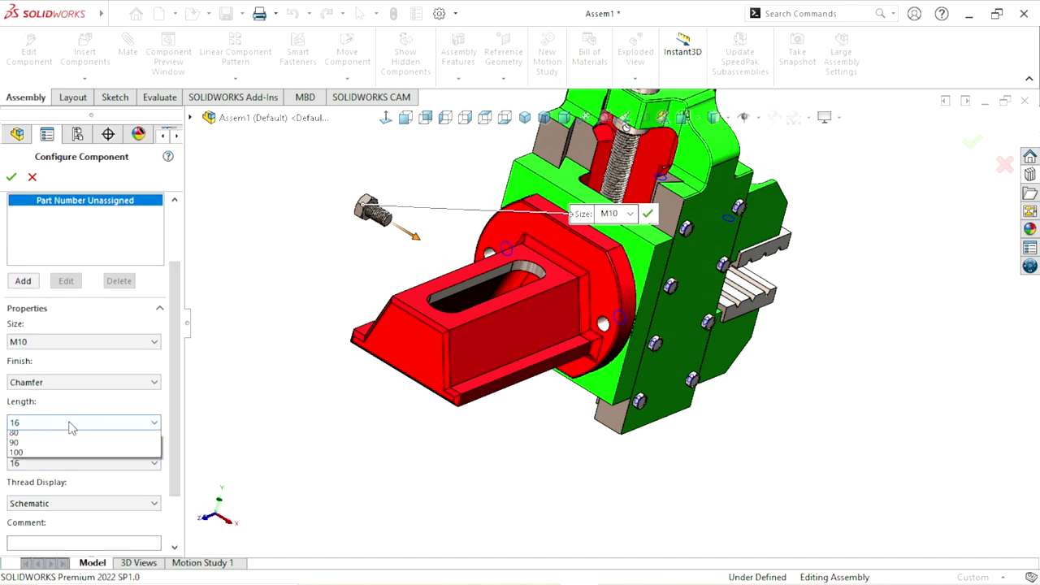
left_click(17, 467)
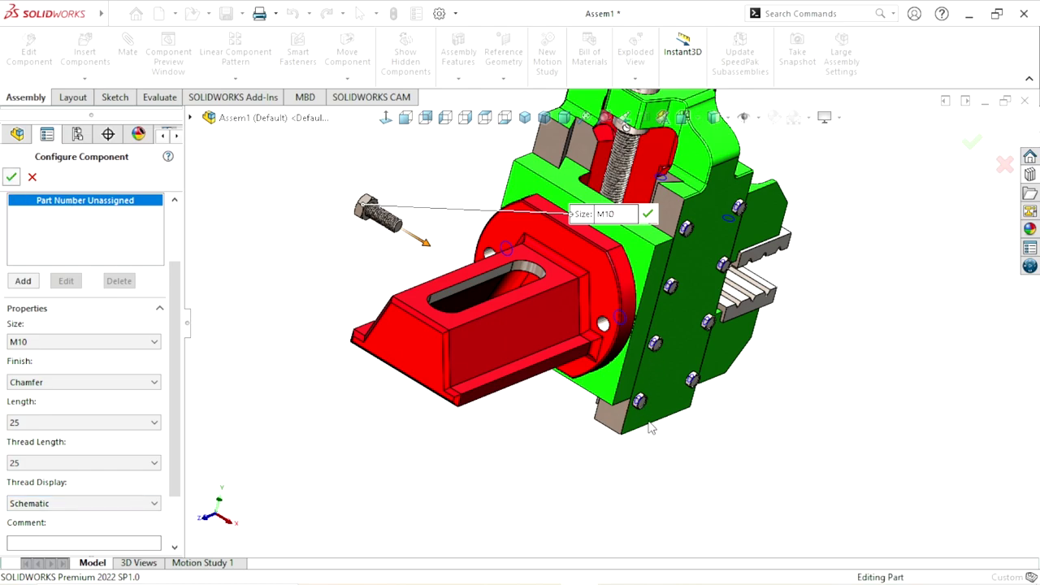
key("Return")
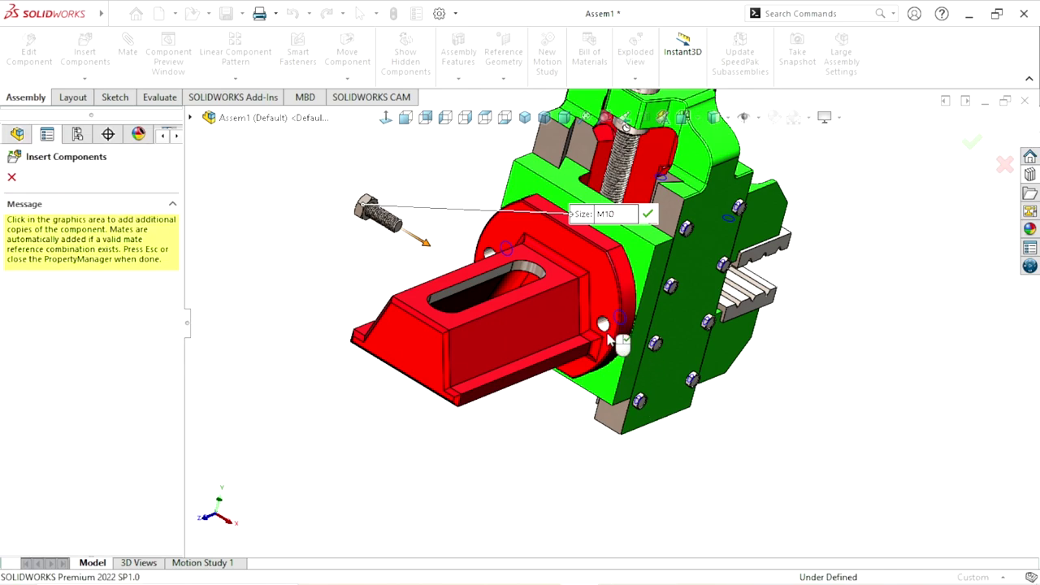
Flip the M10 screw head-out, seat it in the red arm hole, and end insertion
scroll(615, 345, "down", 2)
scroll(642, 325, "down", 2)
key("Tab")
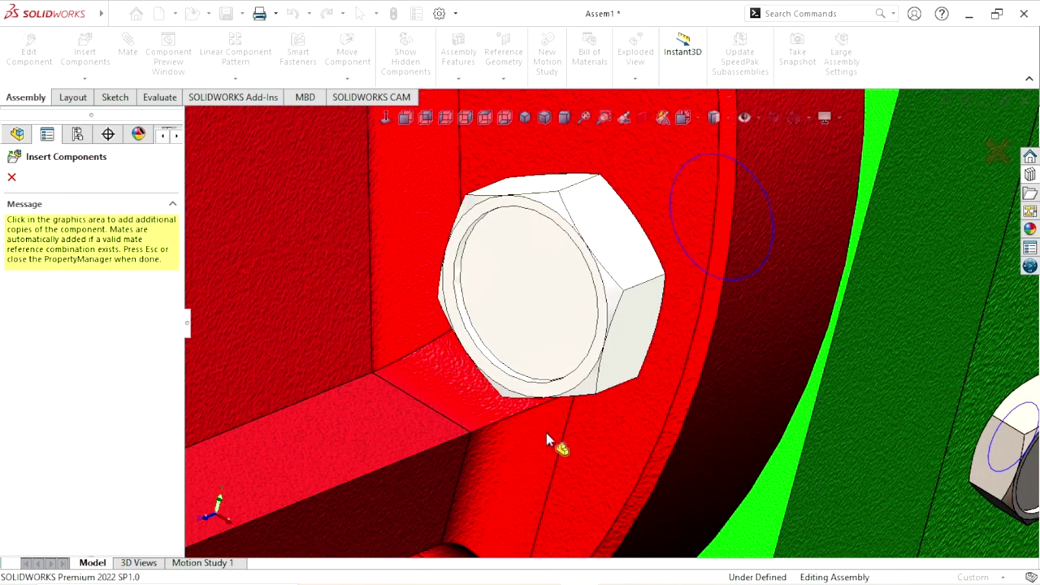
scroll(552, 434, "up", 1)
scroll(561, 443, "up", 1)
scroll(561, 443, "up", 1)
scroll(401, 341, "up", 3)
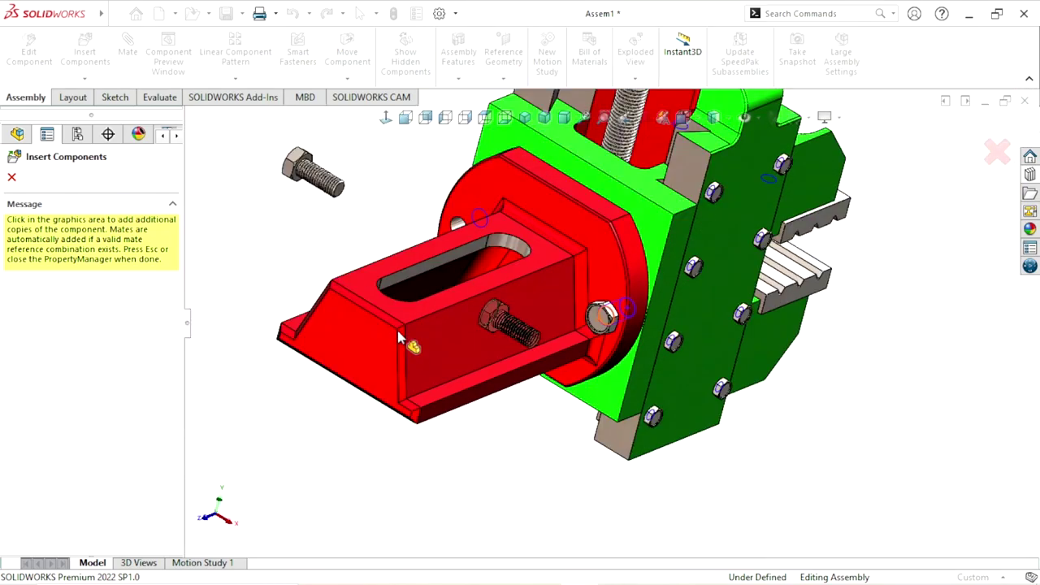
mouse_move(400, 341)
middle_mouse_down()
mouse_move(438, 384)
mouse_move(390, 414)
mouse_move(394, 297)
middle_mouse_up()
scroll(476, 320, "down", 3)
scroll(463, 248, "down", 3)
scroll(463, 248, "down", 3)
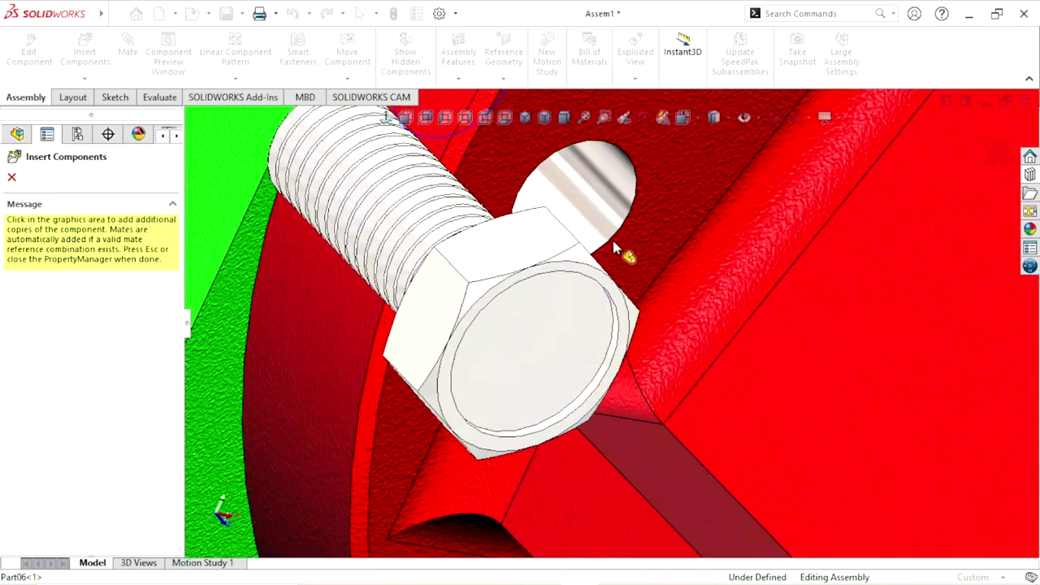
mouse_move(617, 249)
middle_mouse_down()
mouse_move(636, 170)
mouse_move(557, 180)
middle_mouse_up()
left_click(557, 180)
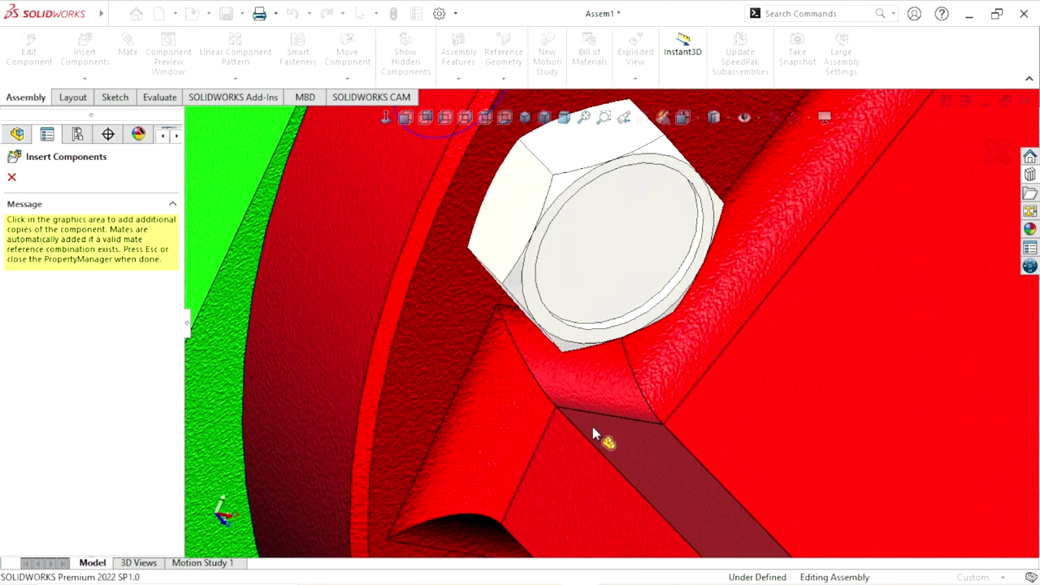
scroll(605, 435, "up", 3)
scroll(626, 426, "up", 4)
scroll(650, 419, "up", 2)
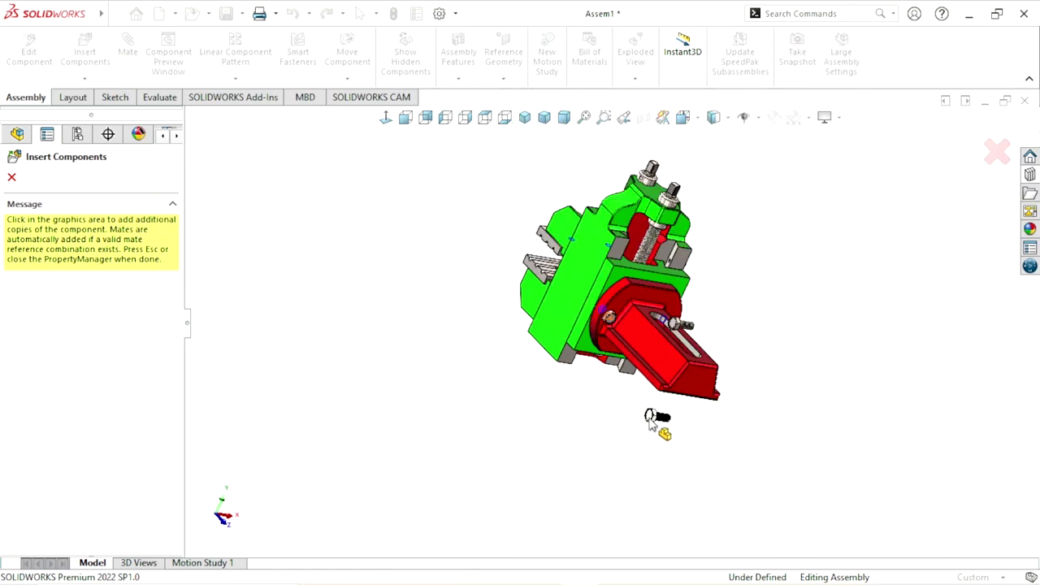
key("Escape")
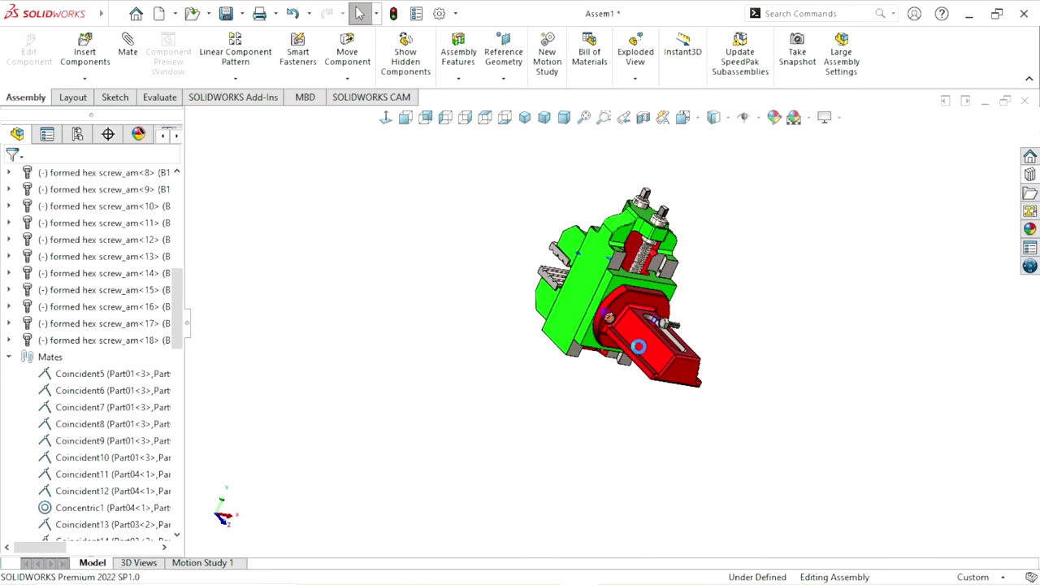
Delete the stray formed hex screw_am<16> sitting in the arm's slot
scroll(678, 307, "down", 2)
scroll(678, 307, "down", 3)
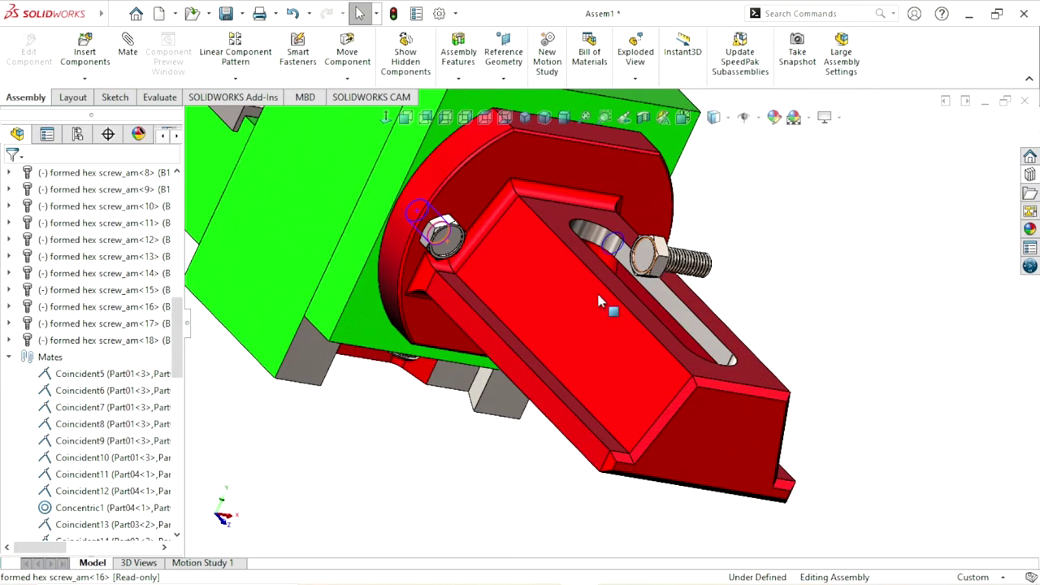
left_click(642, 259)
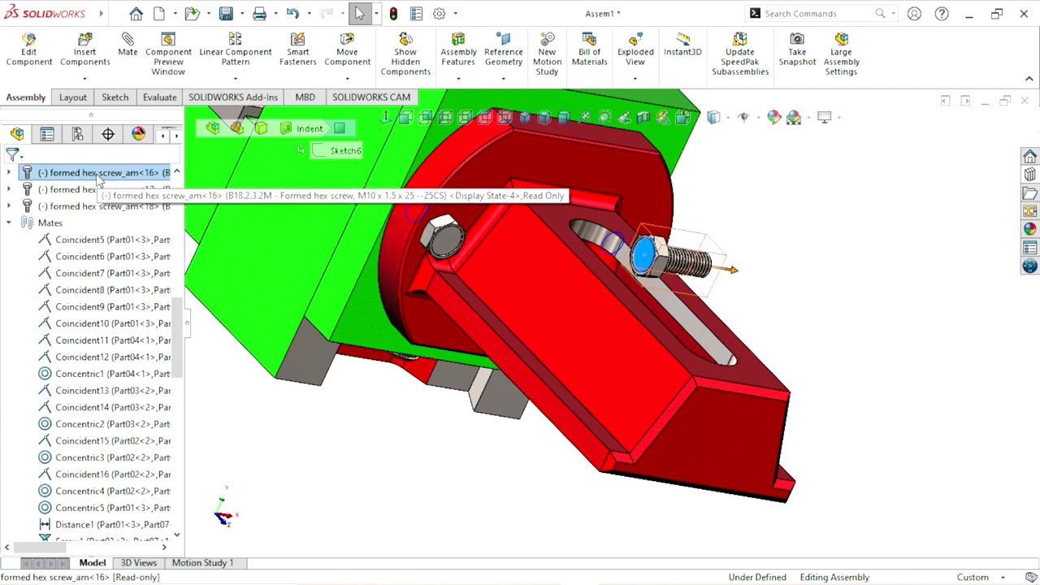
right_click(99, 174)
left_click(134, 335)
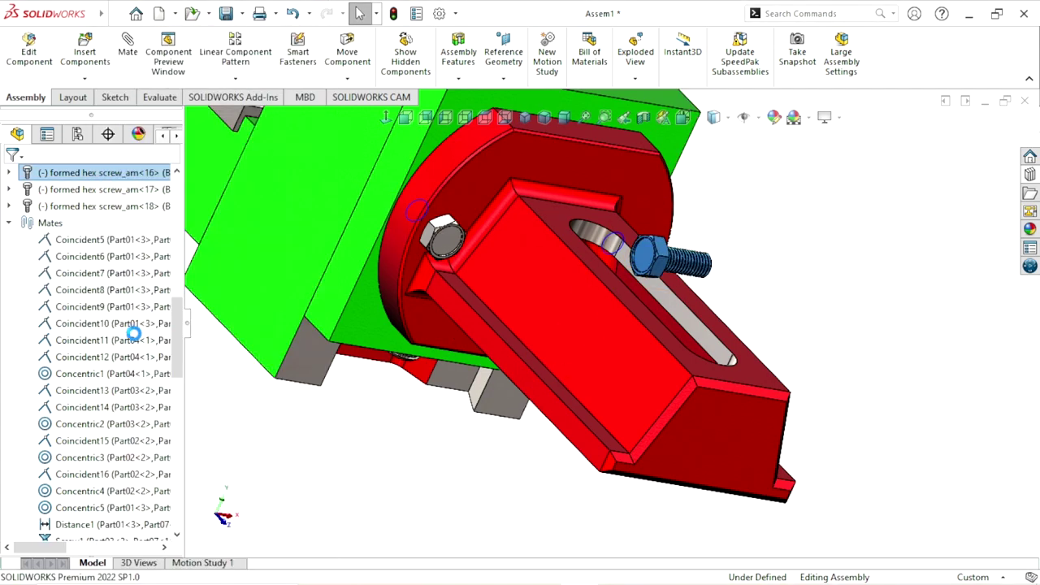
left_click(614, 211)
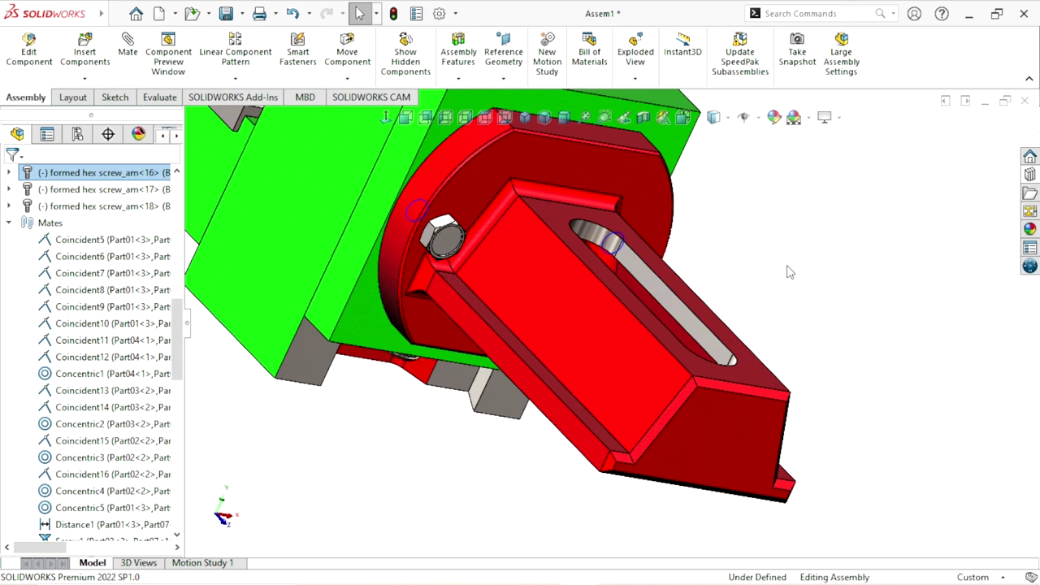
Review the whole assembly and reopen the Design Library at the Toolbox fasteners
mouse_move(786, 272)
middle_mouse_down()
mouse_move(465, 264)
mouse_move(471, 383)
middle_mouse_up()
scroll(629, 317, "down", 3)
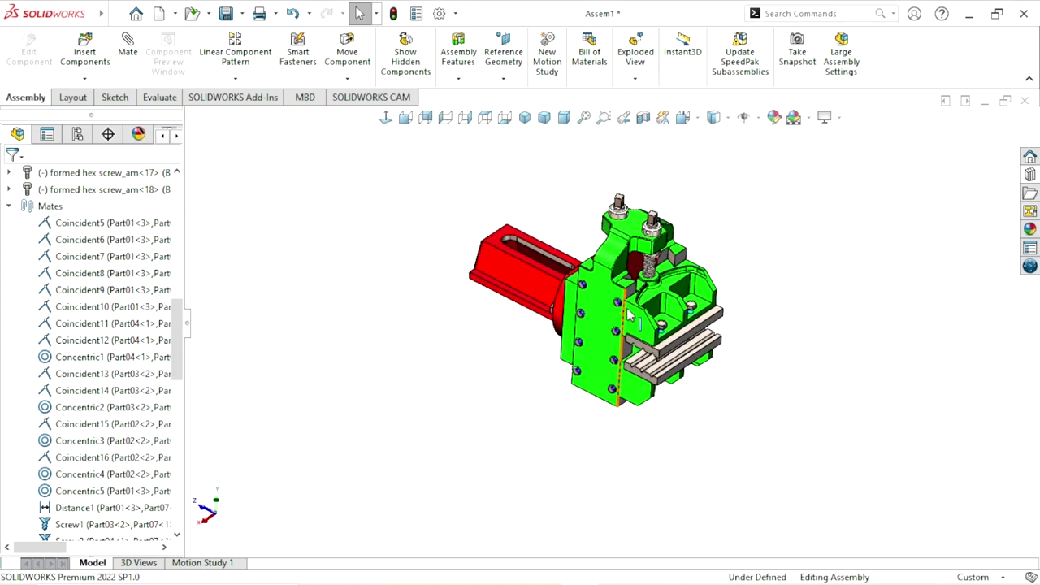
scroll(686, 288, "down", 3)
scroll(687, 288, "down", 2)
scroll(798, 241, "down", 3)
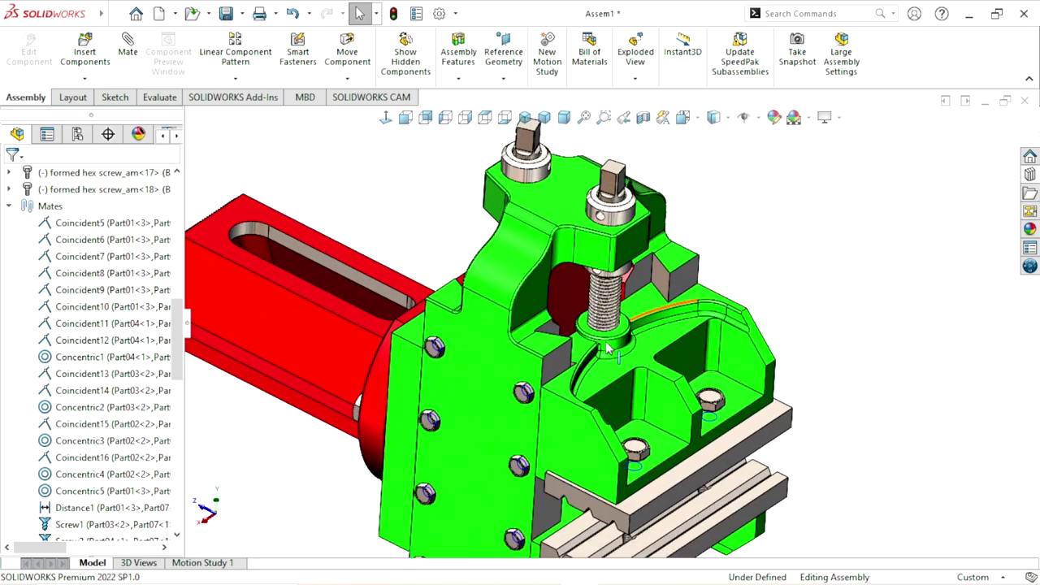
scroll(643, 278, "up", 3)
scroll(642, 280, "down", 3)
scroll(583, 286, "down", 3)
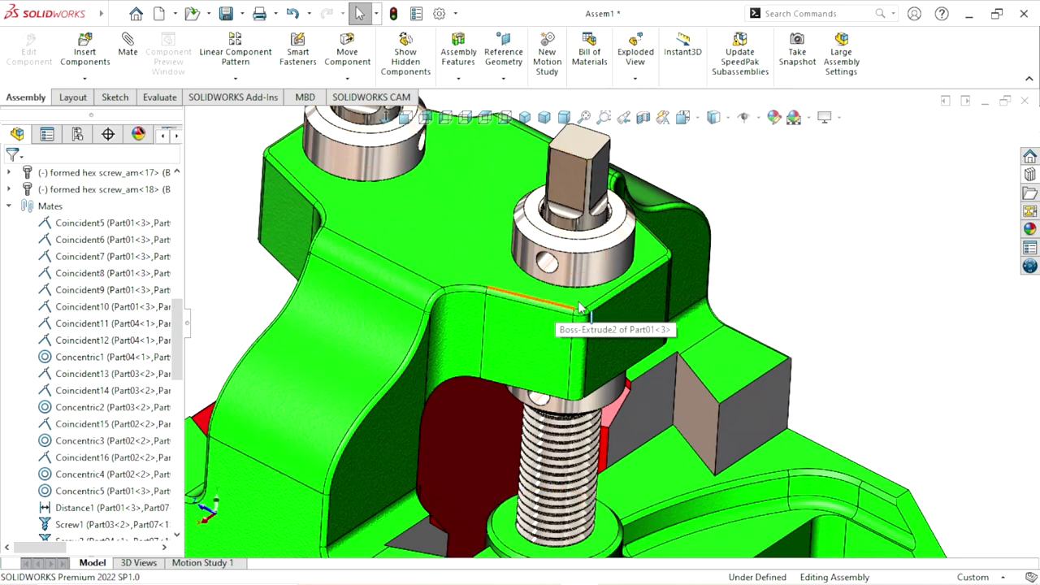
left_click(1030, 177)
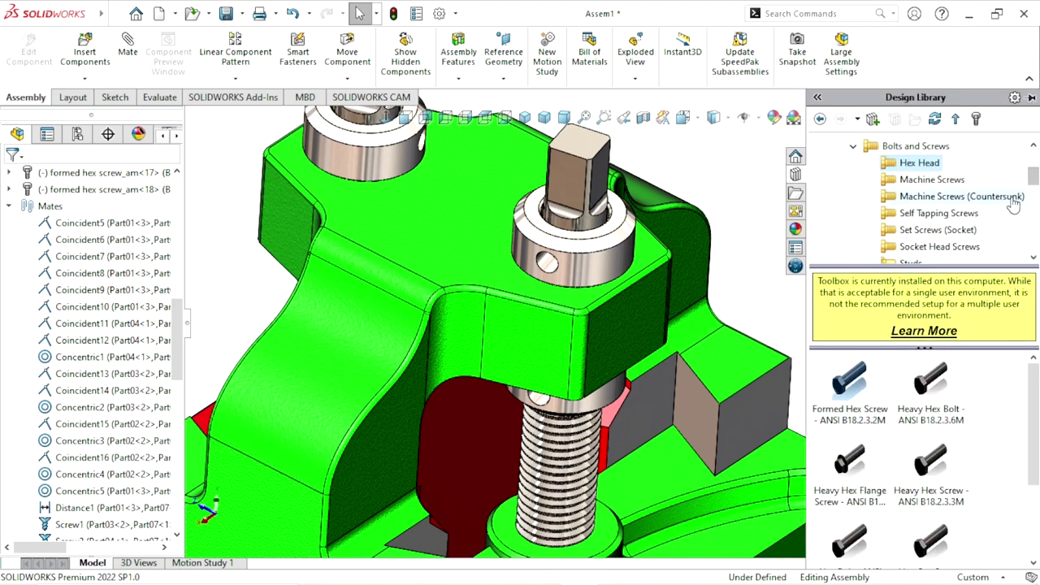
Browse the Toolbox back up to the standards, then into ISO > Pins > Parallel
left_click(820, 120)
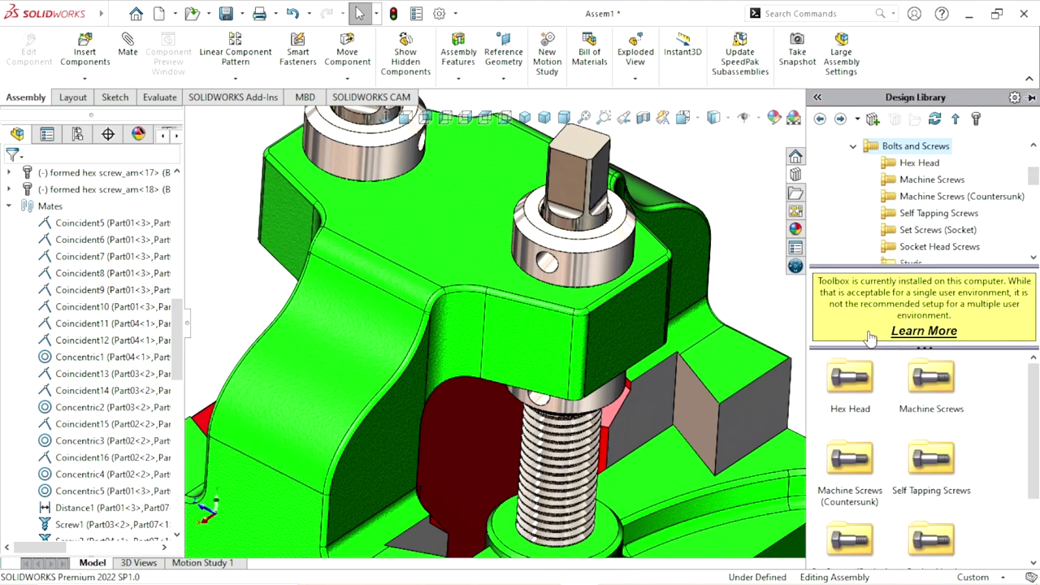
left_click(821, 120)
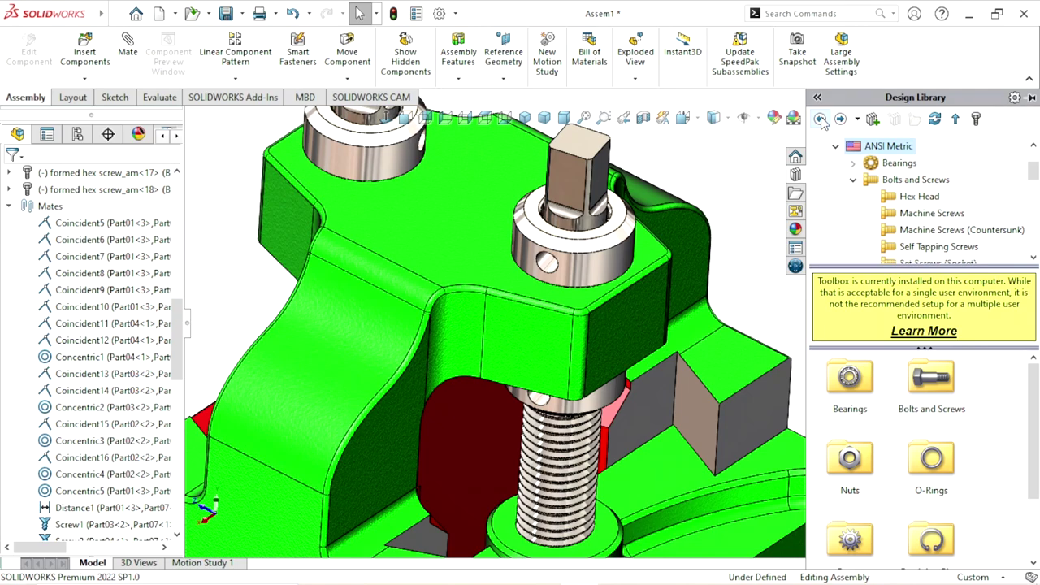
left_click(821, 119)
left_click_drag(1033, 395, 1034, 451)
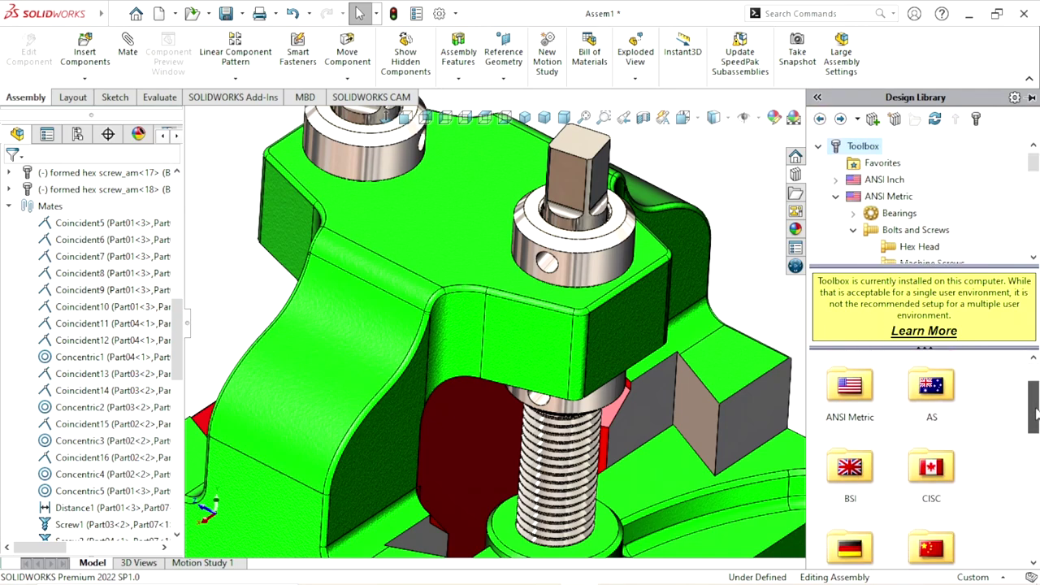
scroll(945, 455, "down", 1)
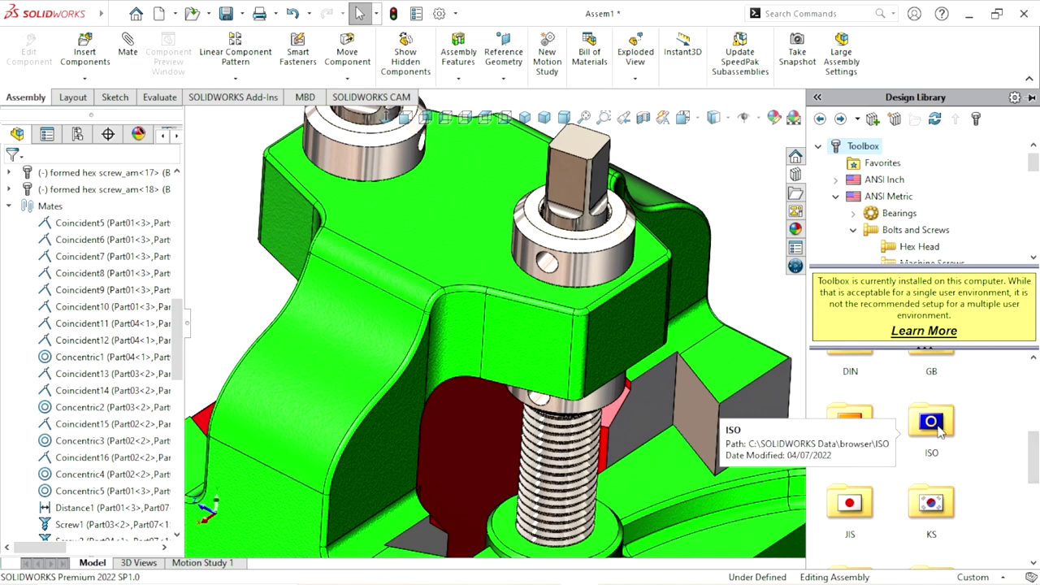
double_click(934, 427)
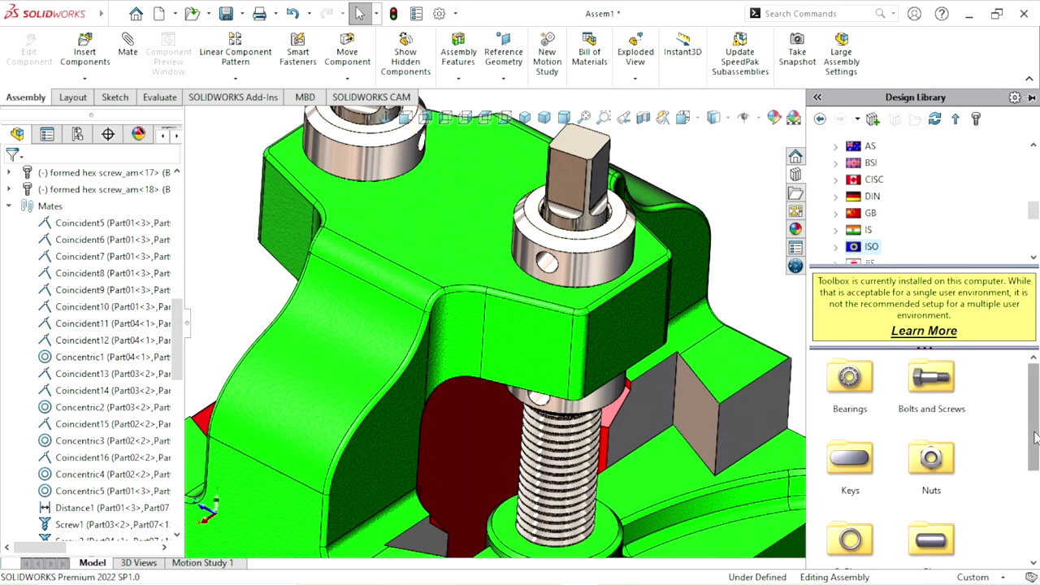
left_click_drag(1035, 437, 1034, 507)
double_click(932, 402)
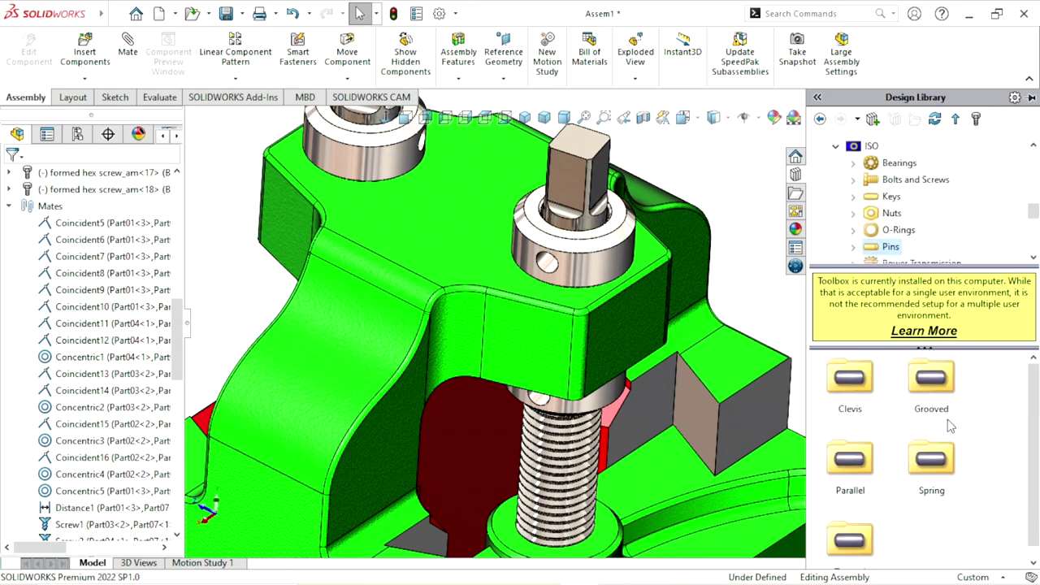
double_click(853, 464)
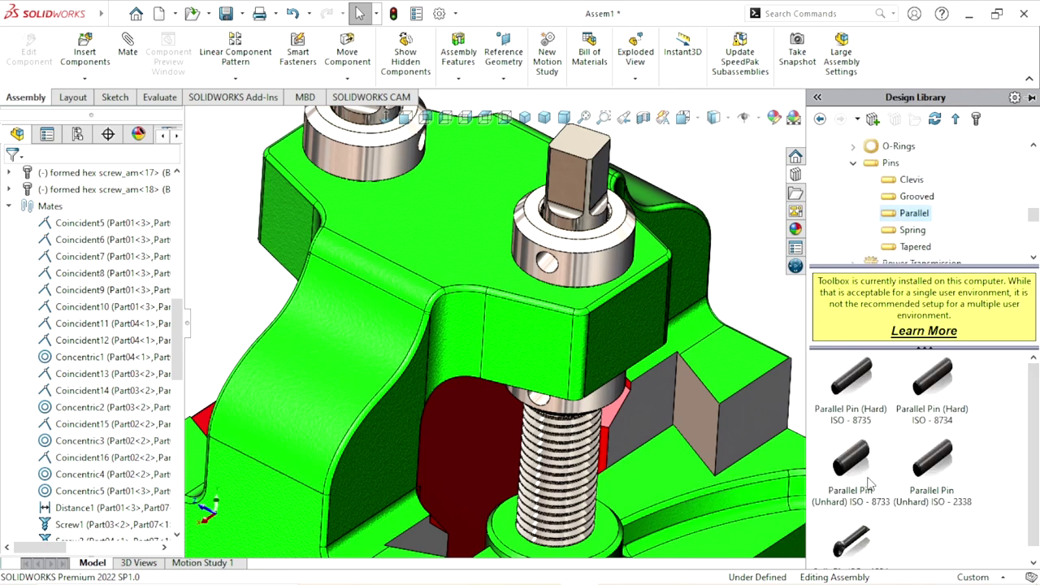
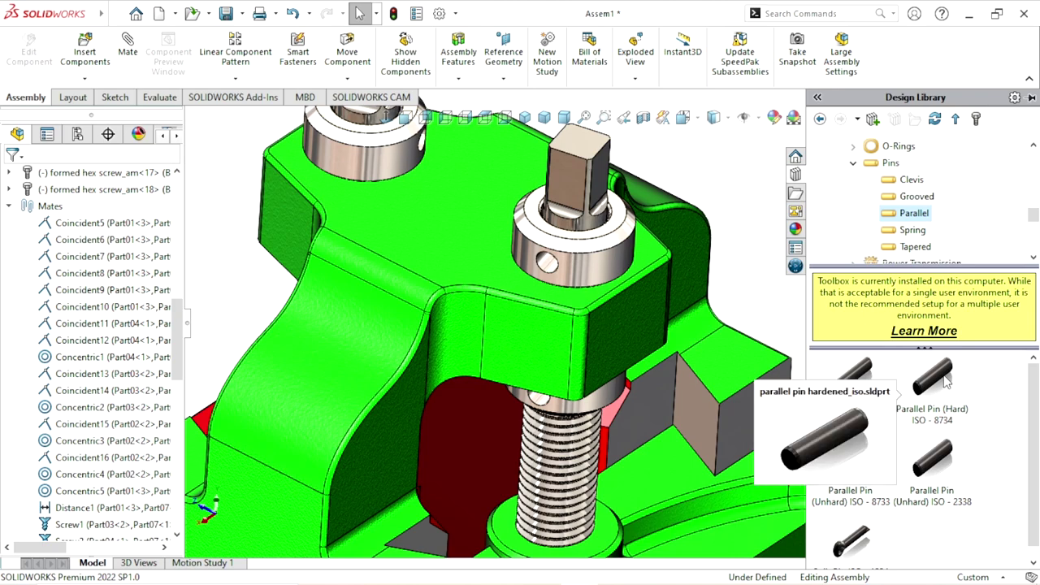
Insert a Parallel Pin (Hard) ISO 8734 beside the bracket, configured as size M5, length 26
left_click_drag(947, 381, 790, 185)
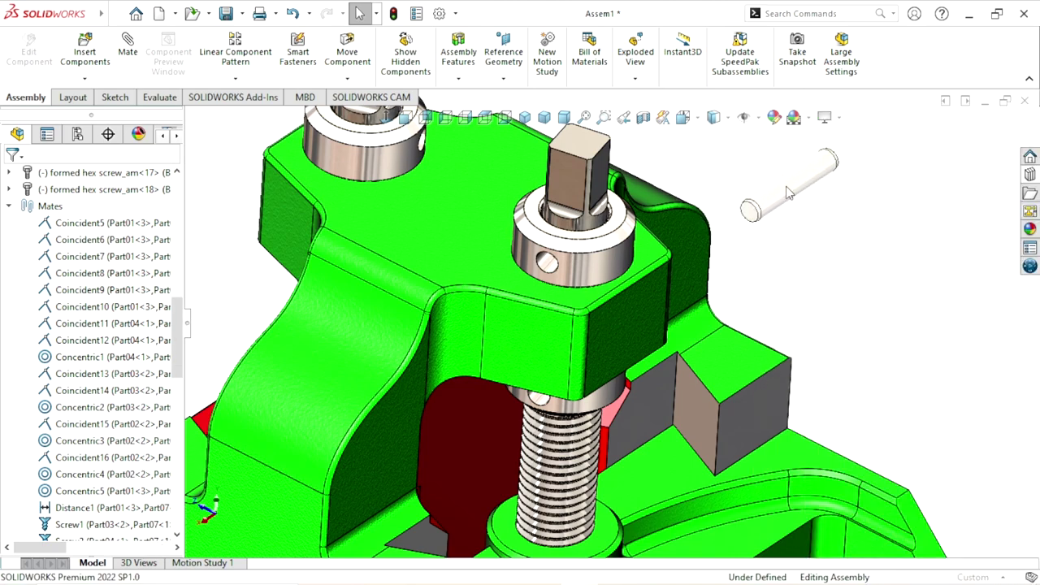
left_click_drag(786, 195, 784, 202)
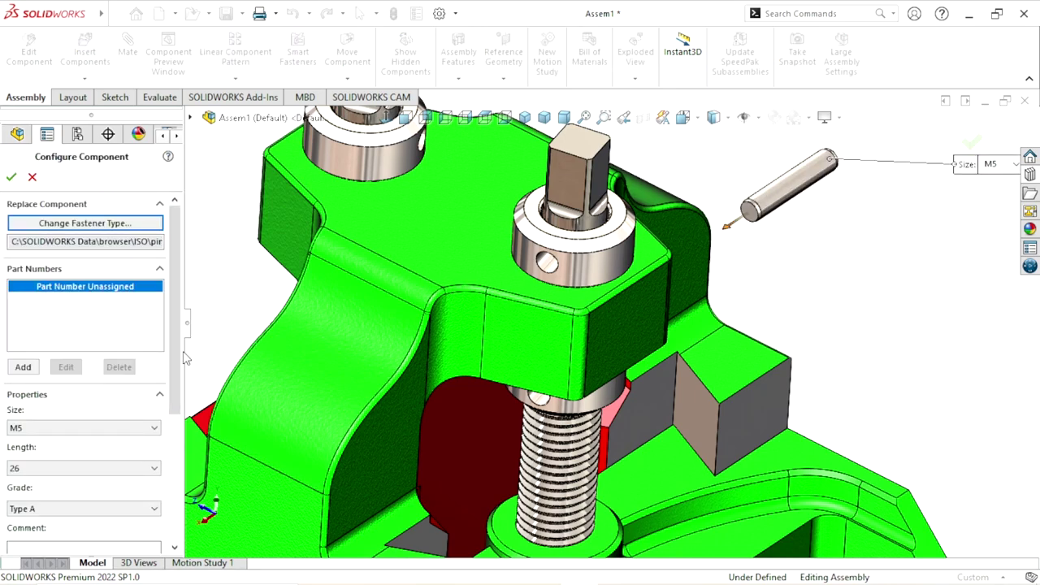
left_click(79, 434)
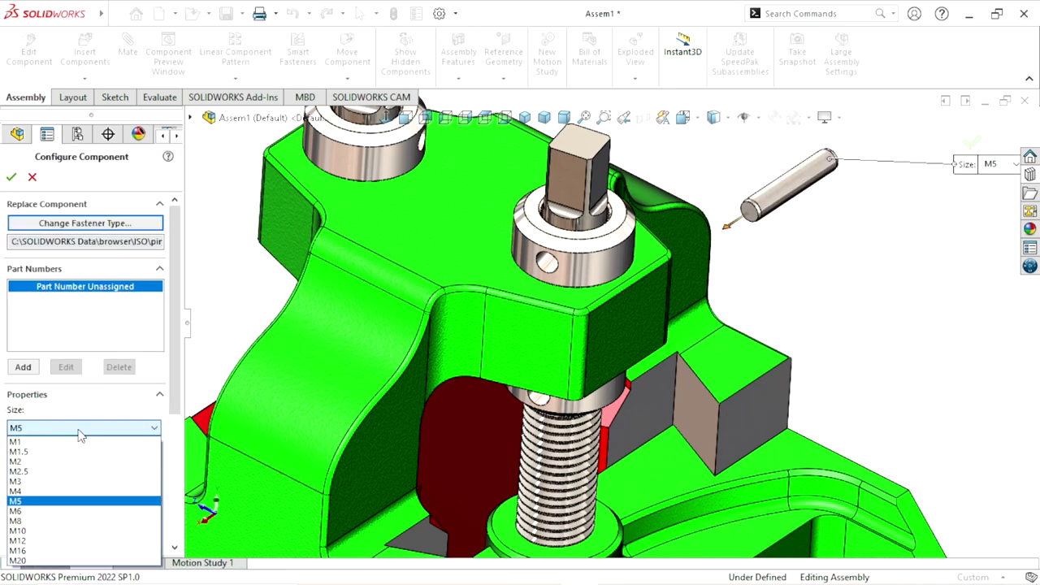
left_click(38, 501)
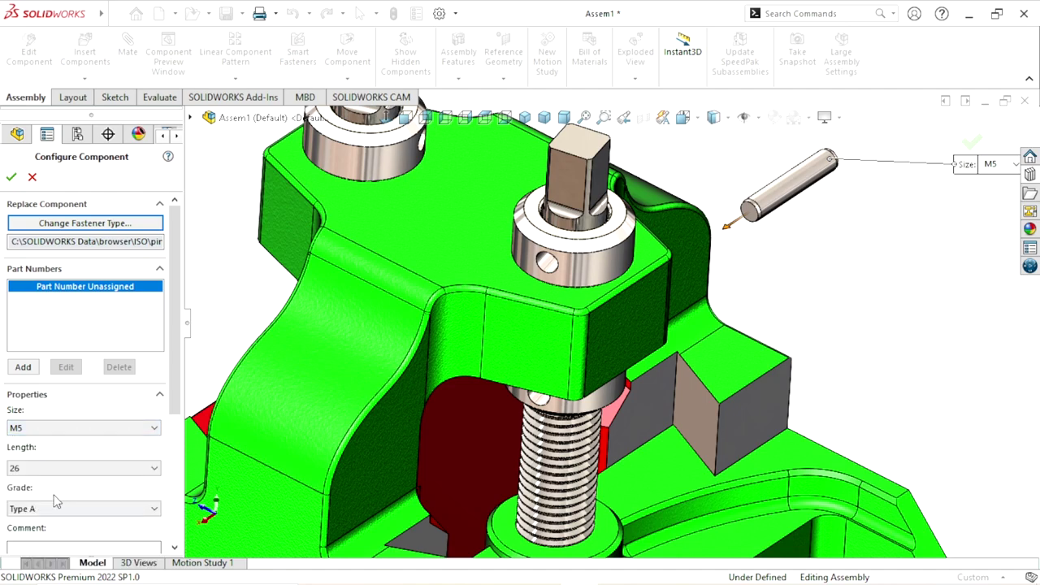
left_click(88, 477)
left_click(41, 413)
scroll(90, 366, "down", 3)
scroll(89, 366, "down", 1)
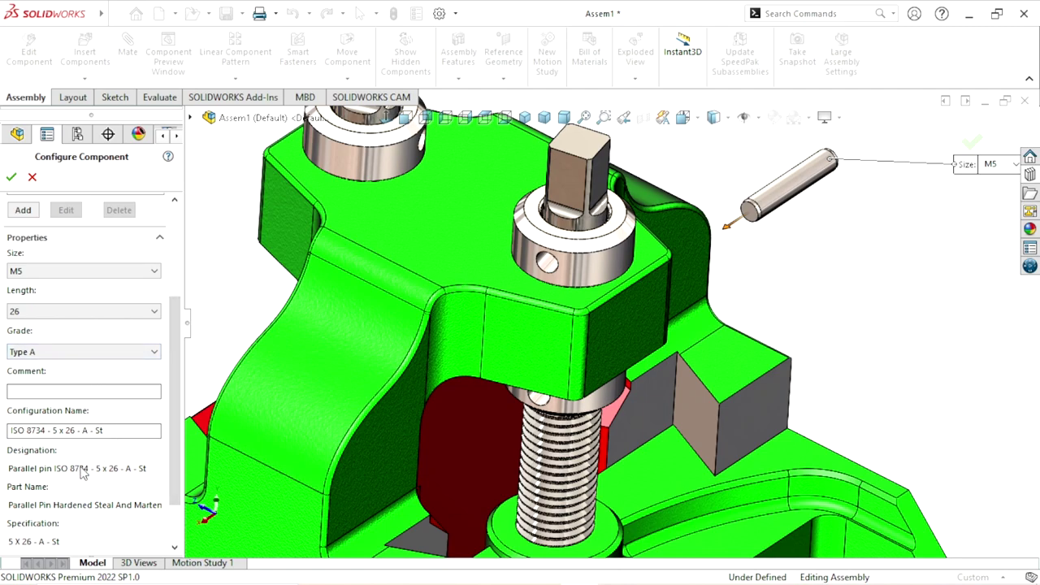
left_click(11, 177)
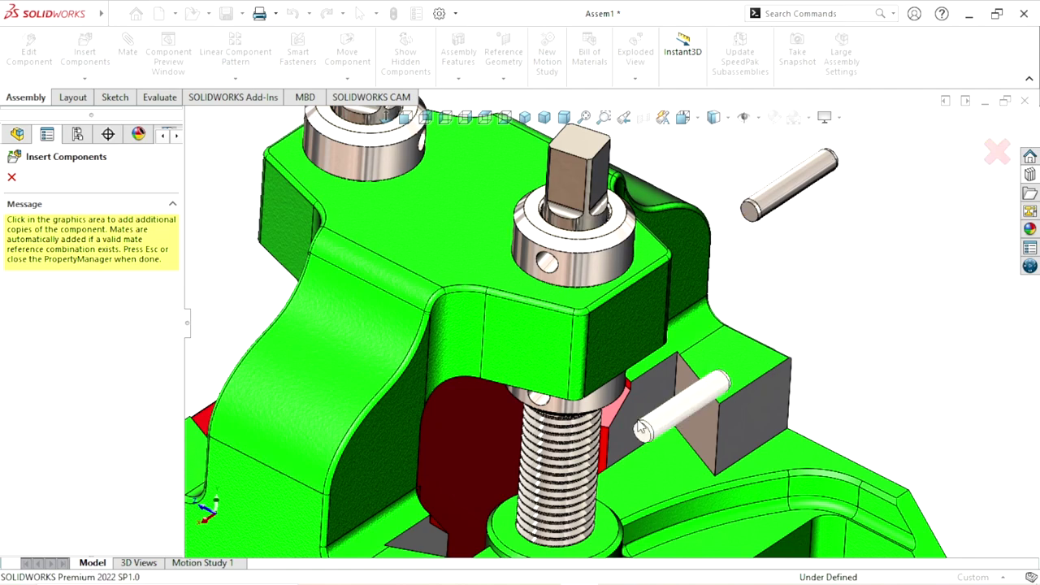
scroll(618, 289, "up", 2)
scroll(599, 298, "down", 4)
scroll(568, 333, "down", 2)
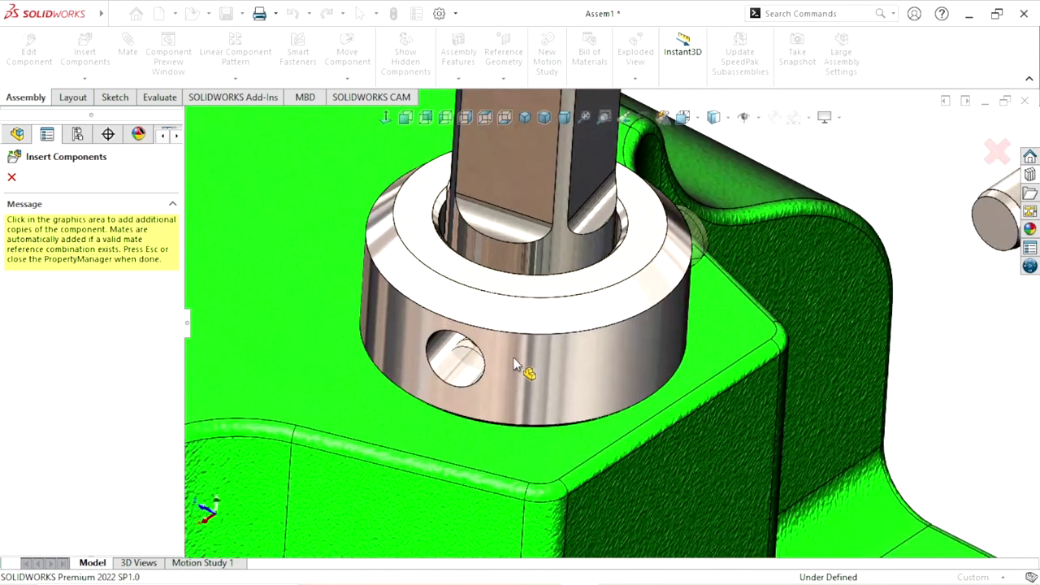
scroll(609, 361, "up", 3)
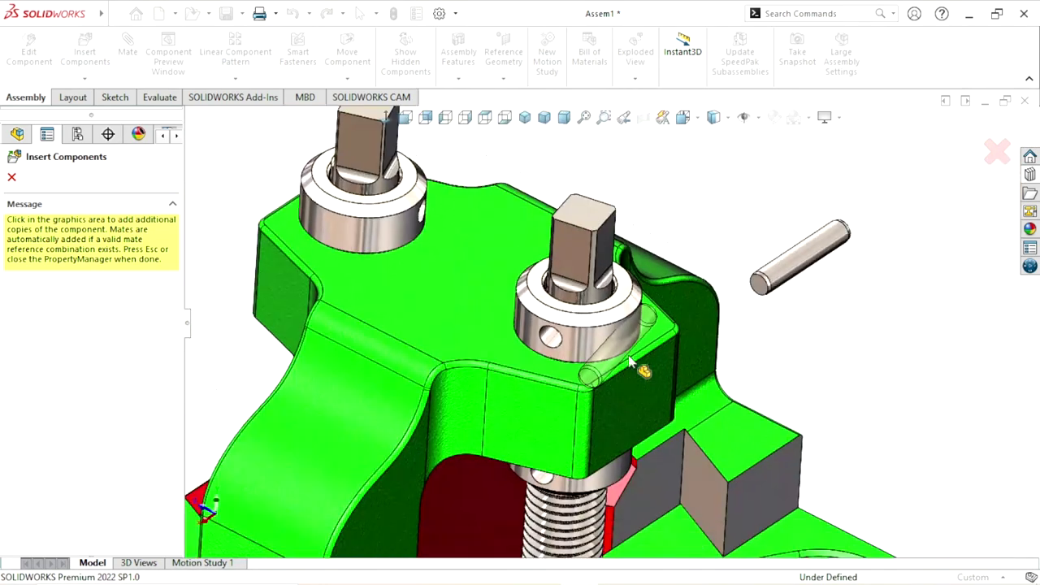
scroll(632, 365, "up", 2)
scroll(639, 360, "up", 1)
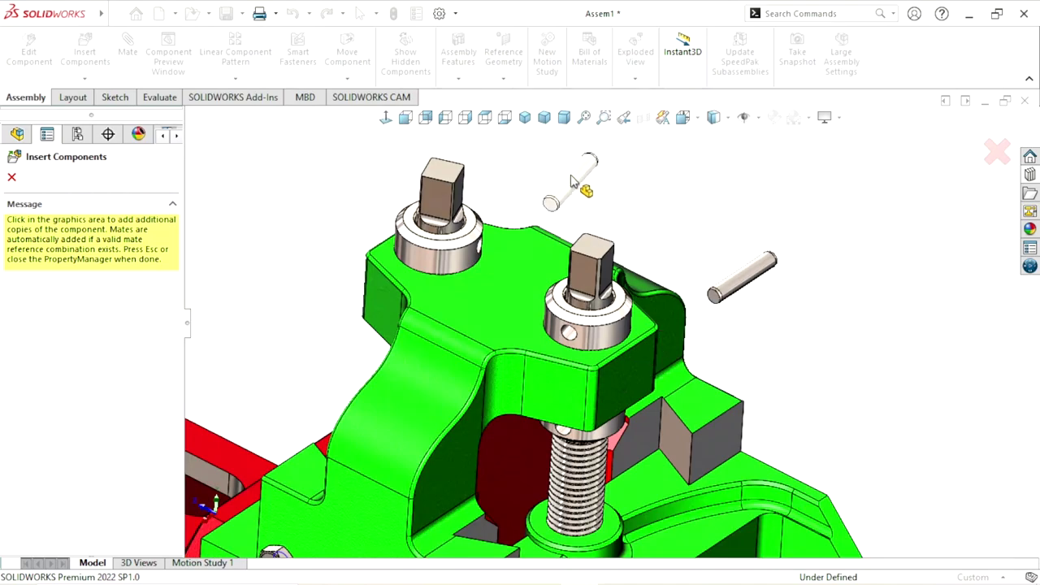
Place three more copies of the M5 x 26 pin loose above the vise
left_click(571, 181)
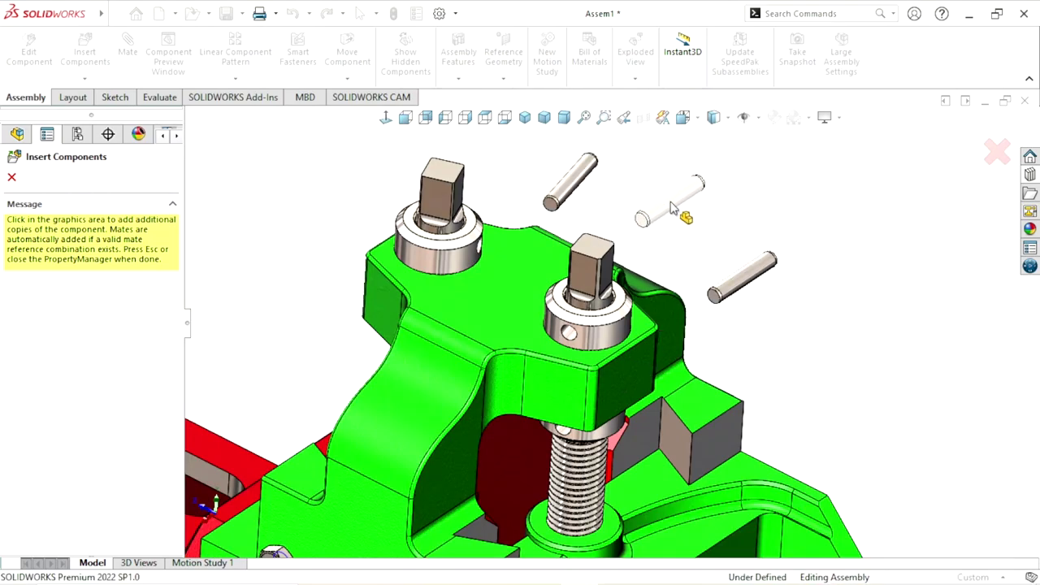
left_click(671, 208)
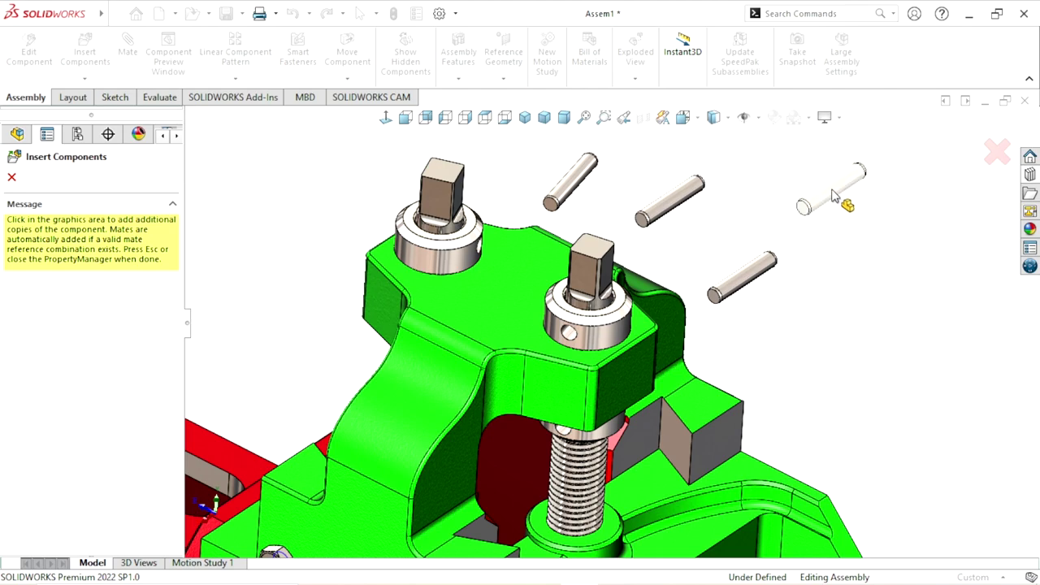
left_click(824, 267)
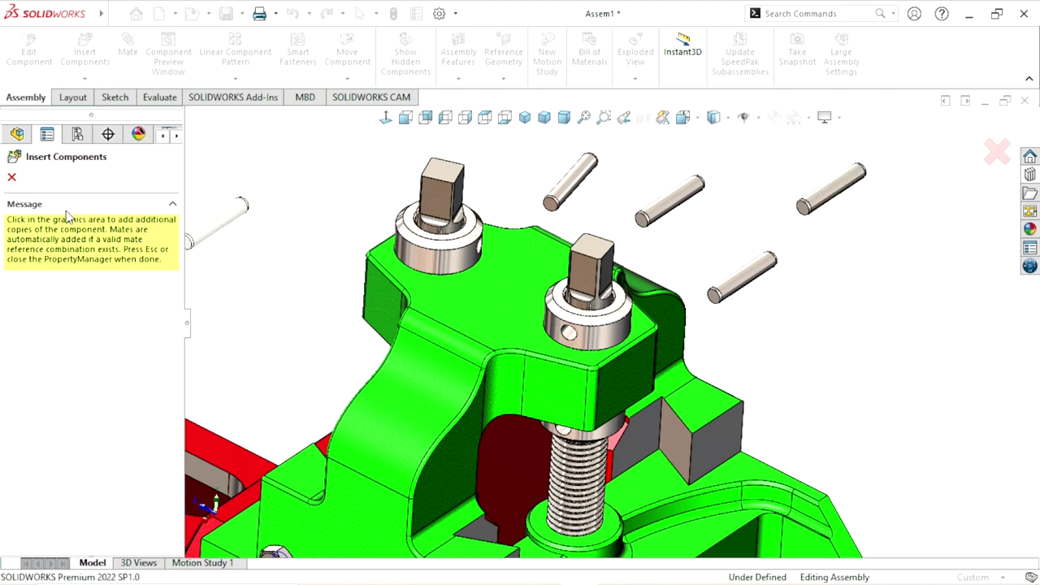
key("Escape")
Mate the pin concentric with the collar's cross hole
scroll(595, 367, "up", 1)
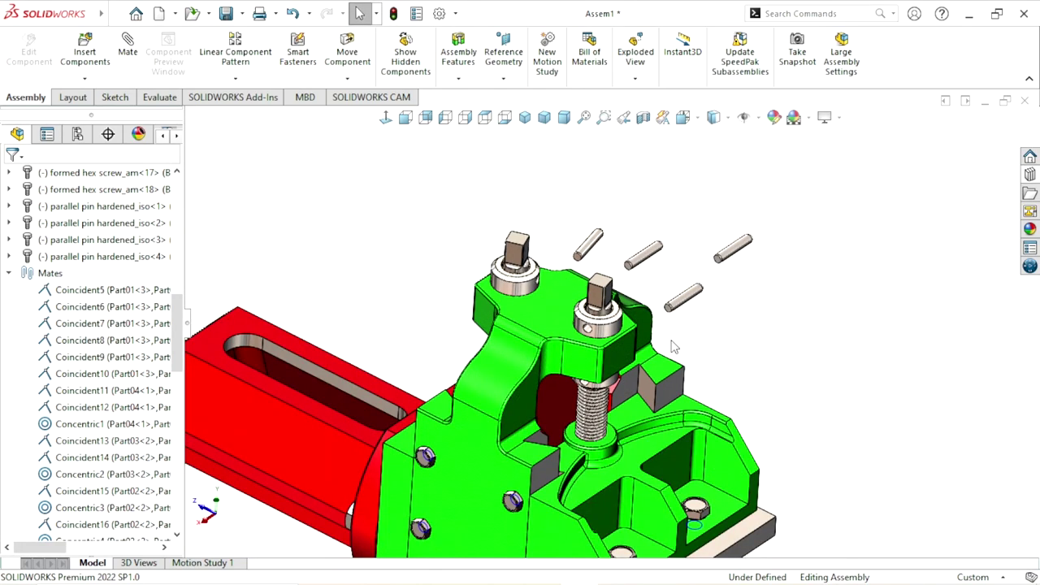
scroll(595, 368, "up", 1)
scroll(596, 368, "up", 1)
scroll(595, 368, "down", 2)
scroll(595, 367, "up", 1)
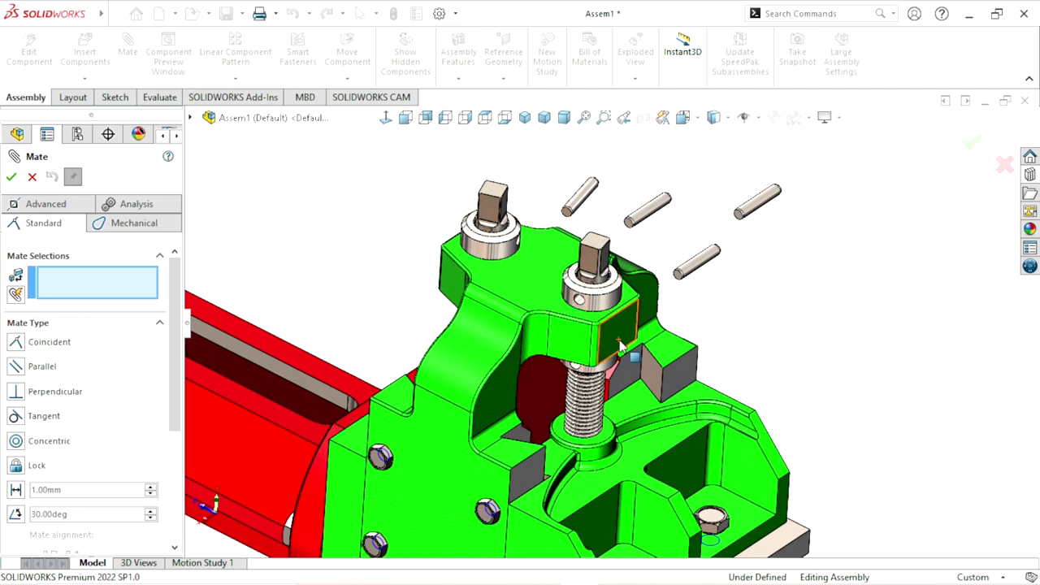
scroll(621, 347, "down", 1)
scroll(621, 348, "down", 1)
scroll(621, 348, "down", 1)
scroll(539, 276, "down", 1)
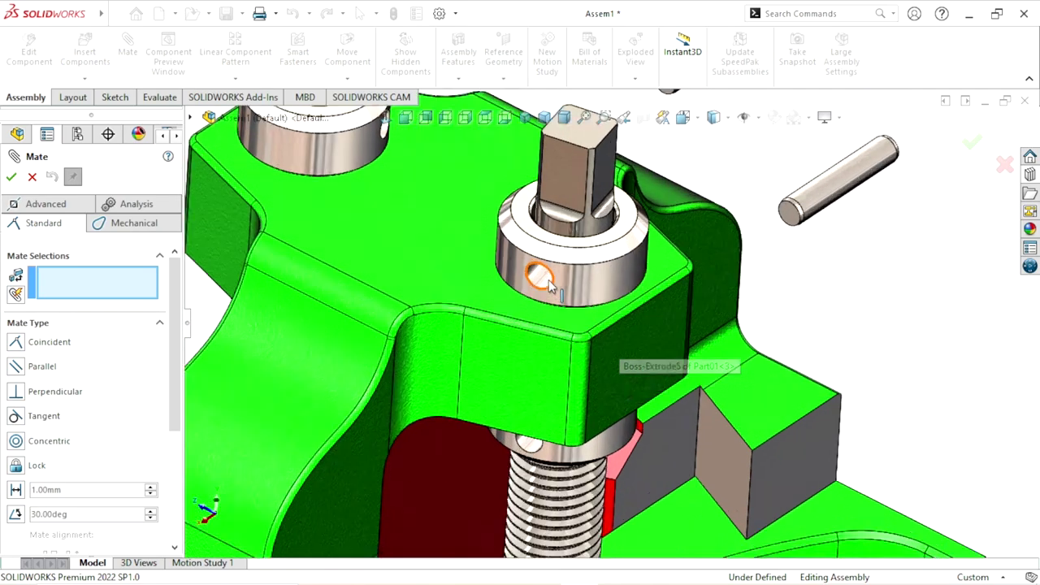
scroll(539, 276, "down", 1)
left_click(541, 278)
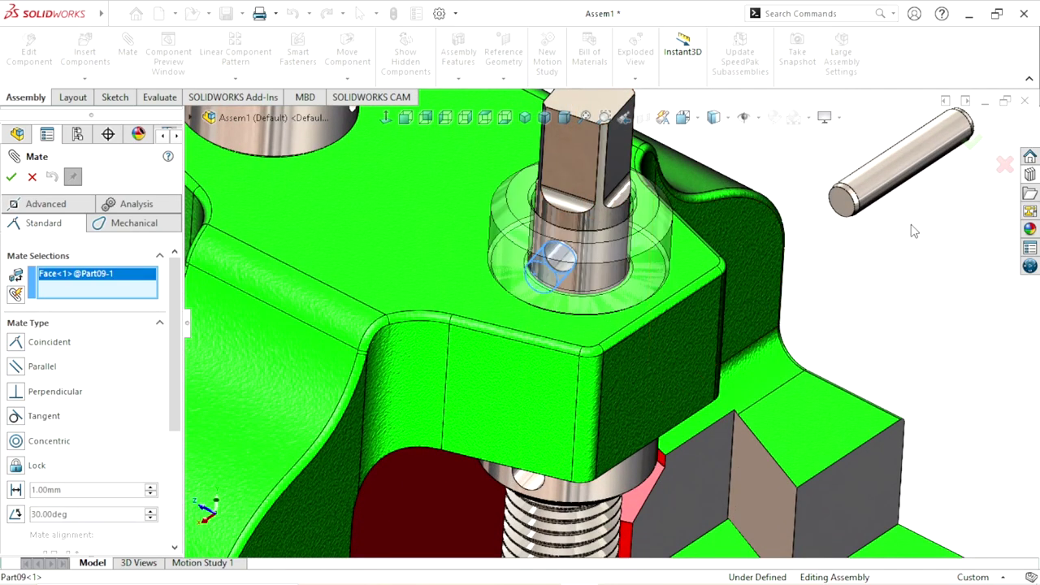
left_click(892, 185)
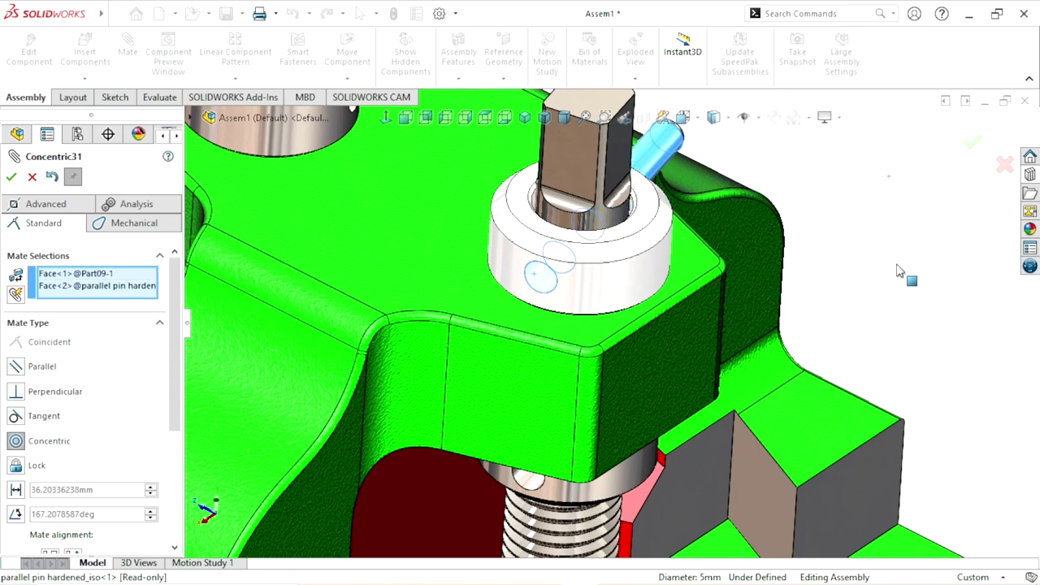
left_click(1020, 230)
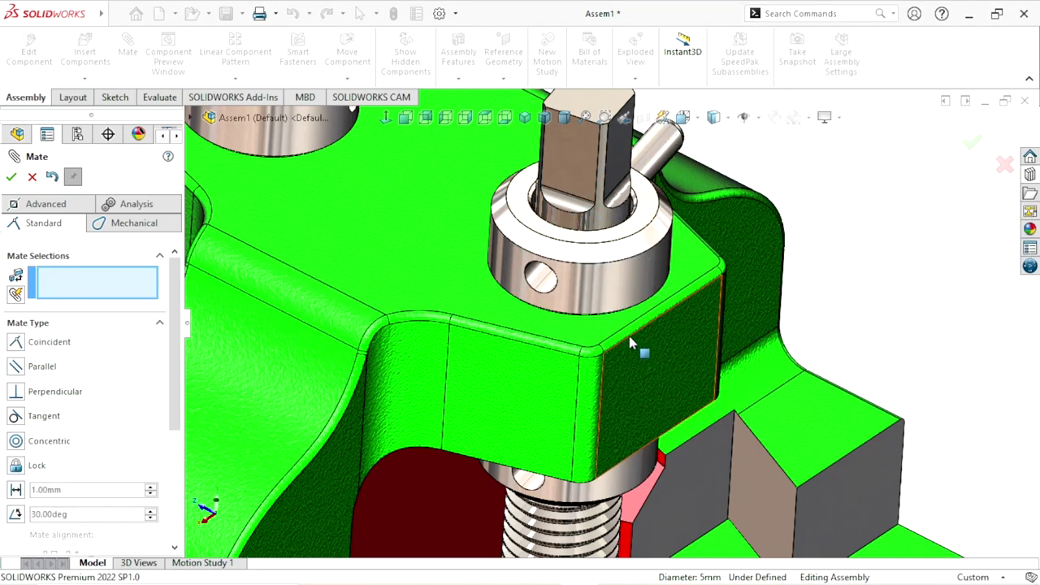
Start a width mate, using the pin's two end faces as the width references
scroll(634, 348, "up", 3)
scroll(571, 329, "up", 2)
middle_click_drag(619, 236, 573, 296)
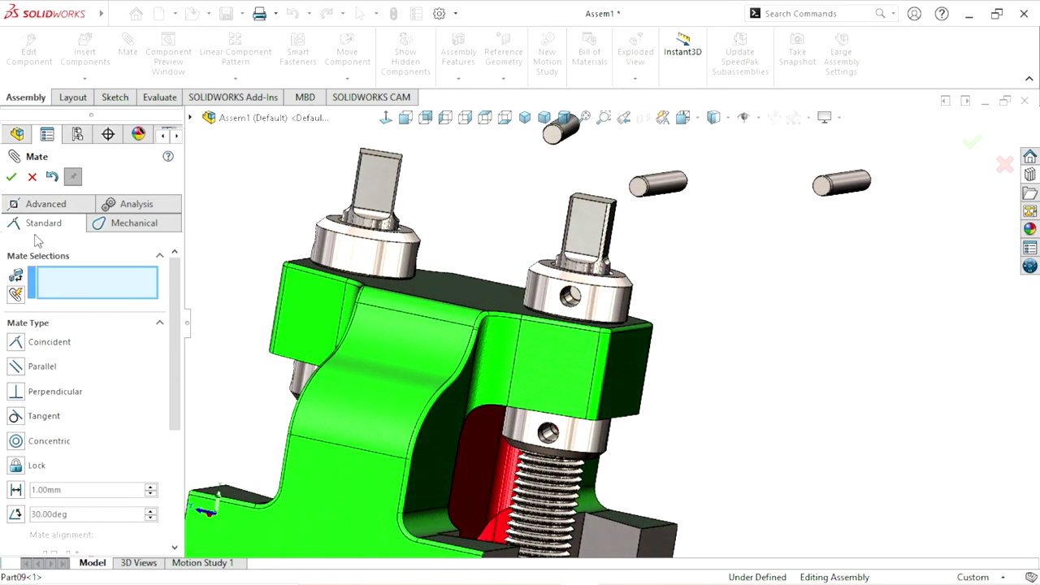
left_click(66, 209)
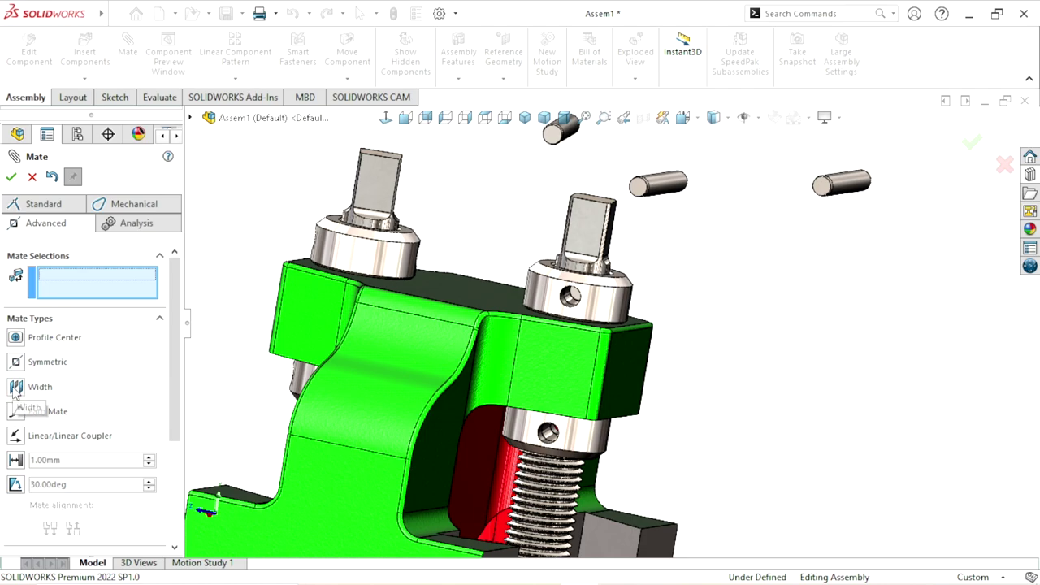
left_click(17, 388)
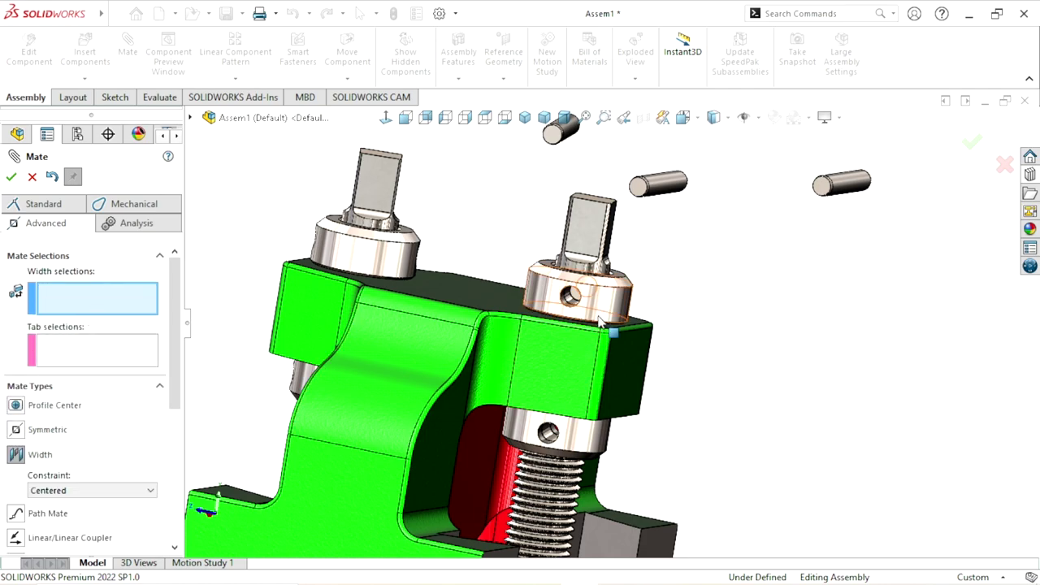
scroll(585, 299, "down", 5)
left_click(544, 275)
scroll(545, 275, "up", 3)
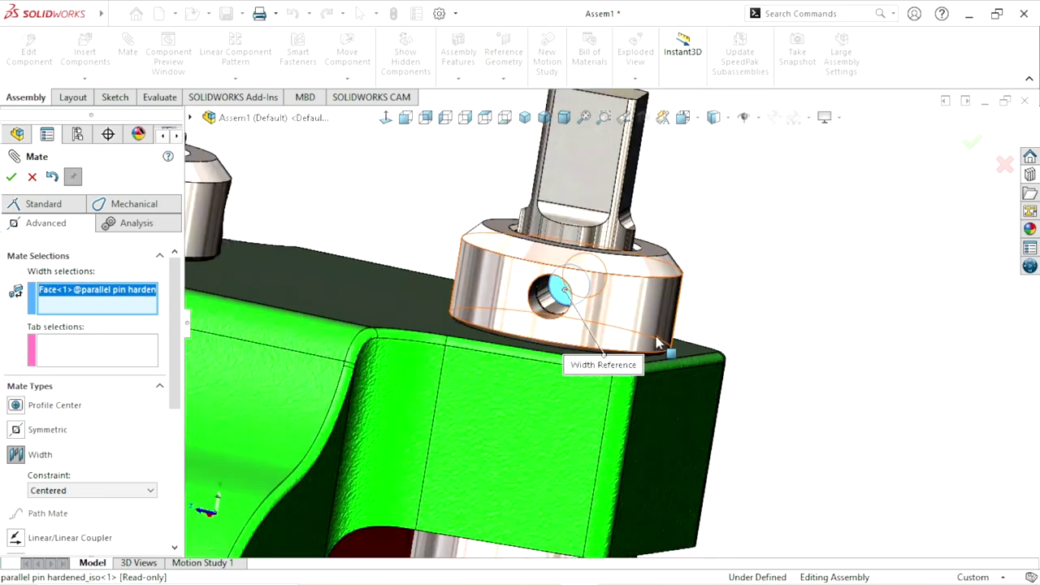
mouse_move(545, 275)
middle_mouse_down()
mouse_move(605, 324)
mouse_move(650, 317)
middle_mouse_up()
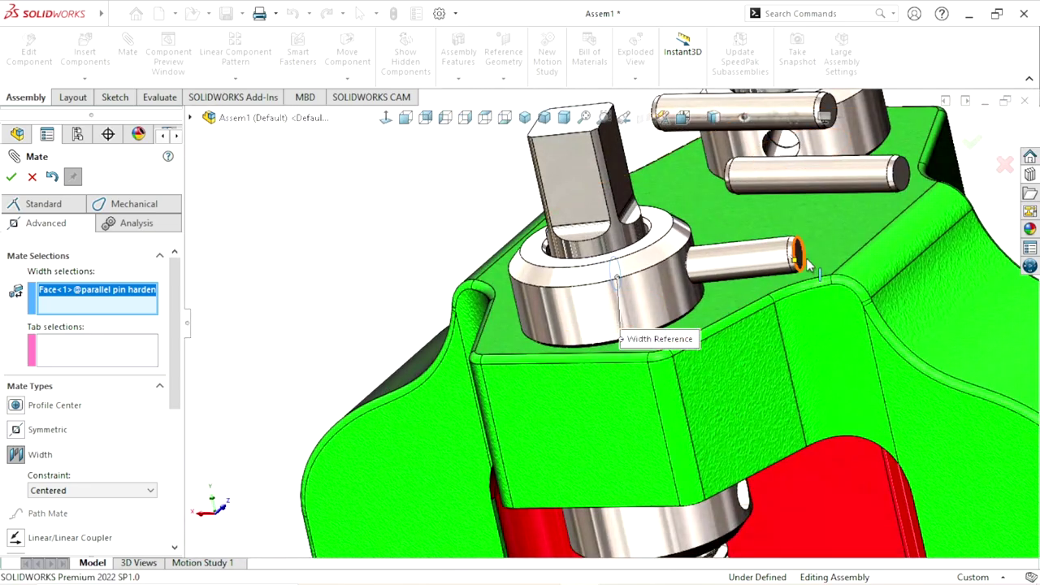
left_click(730, 324)
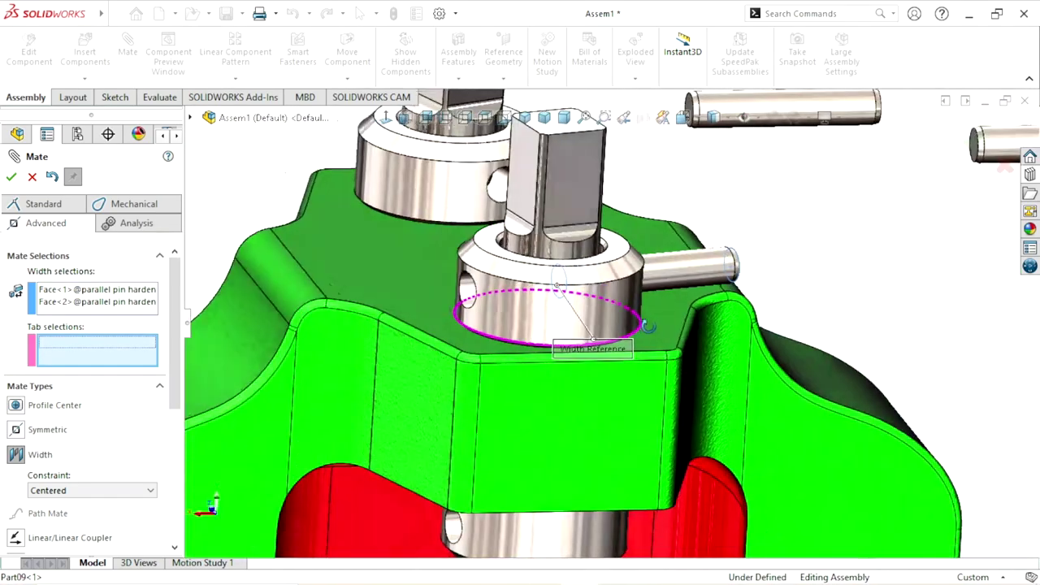
Use the collar as the tab reference to centre the pin, then finish mating
middle_click_drag(601, 352, 488, 342)
left_click(487, 342)
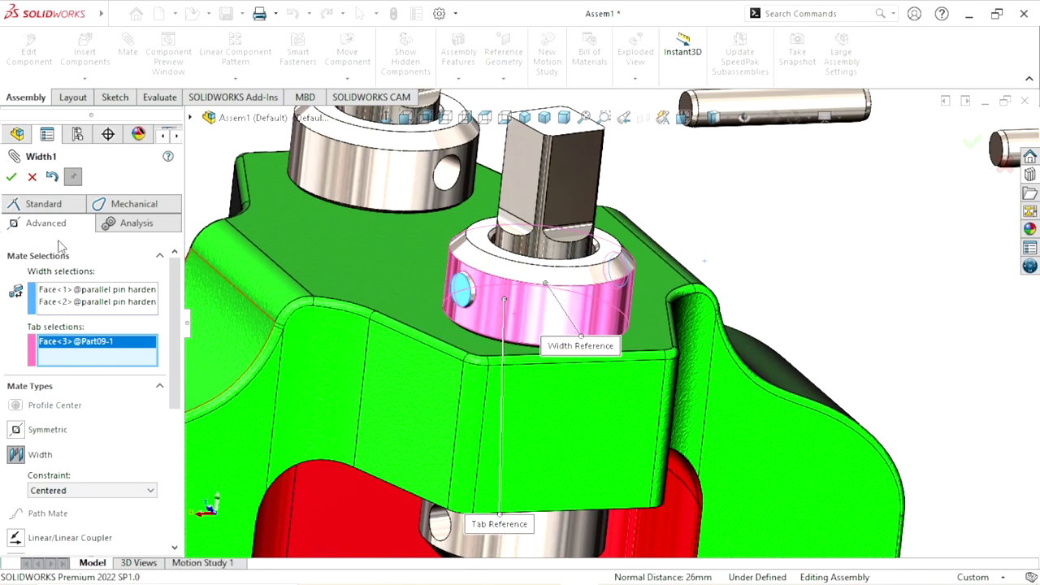
scroll(664, 436, "up", 3)
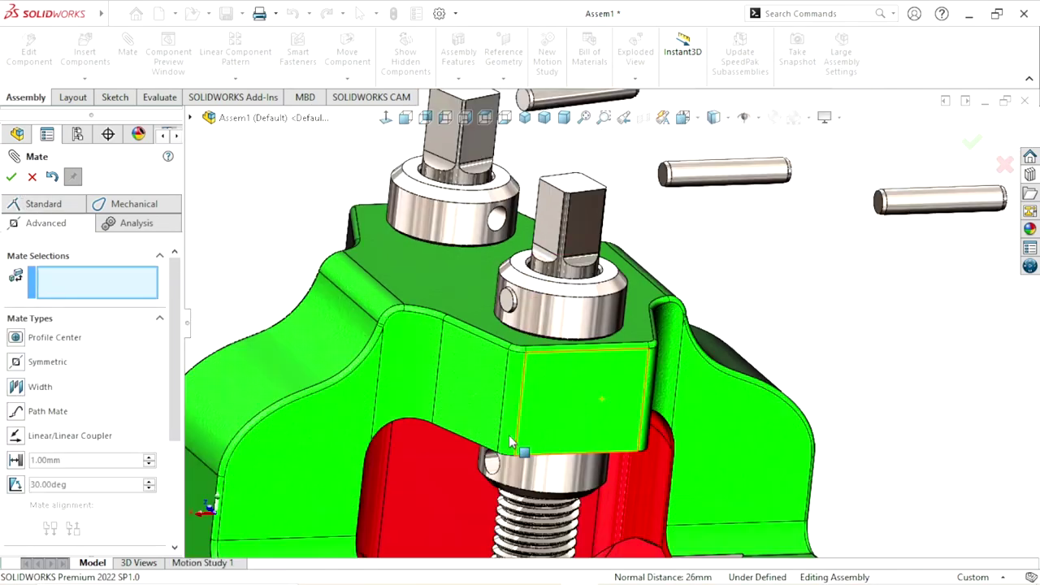
scroll(817, 371, "up", 3)
middle_click_drag(650, 307, 684, 308)
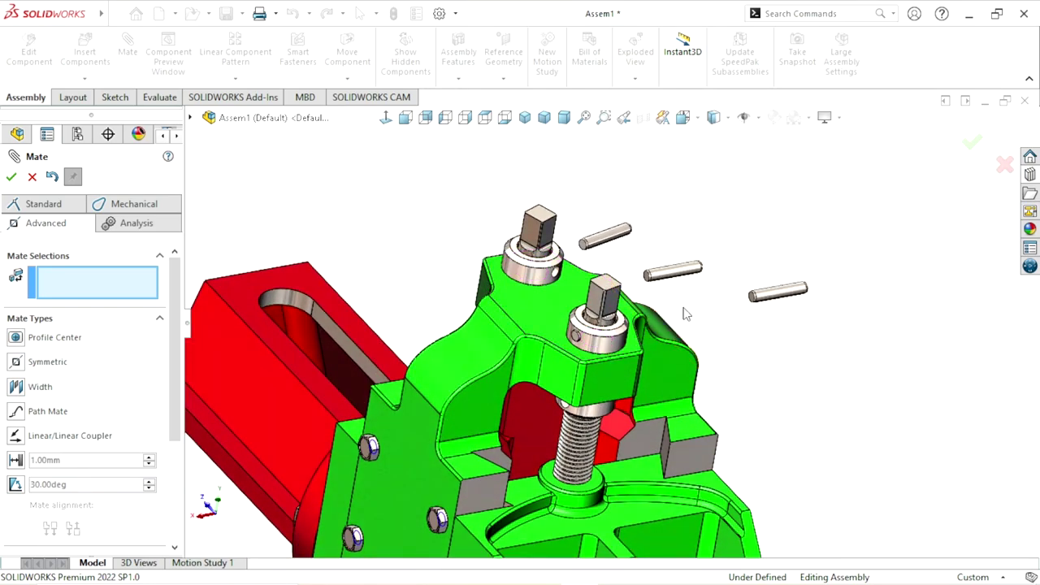
left_click(32, 176)
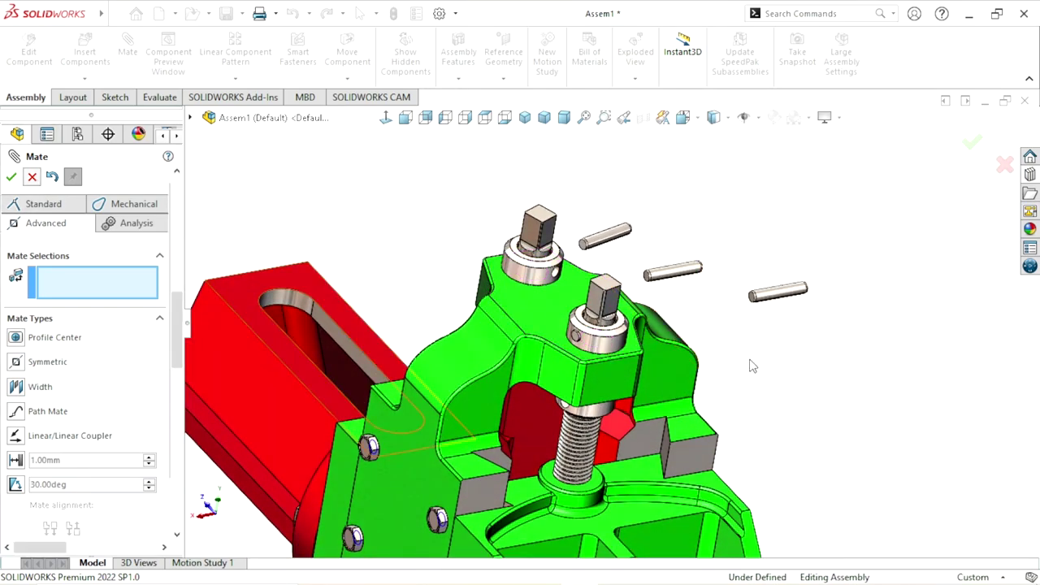
scroll(599, 358, "up", 3)
scroll(599, 358, "down", 5)
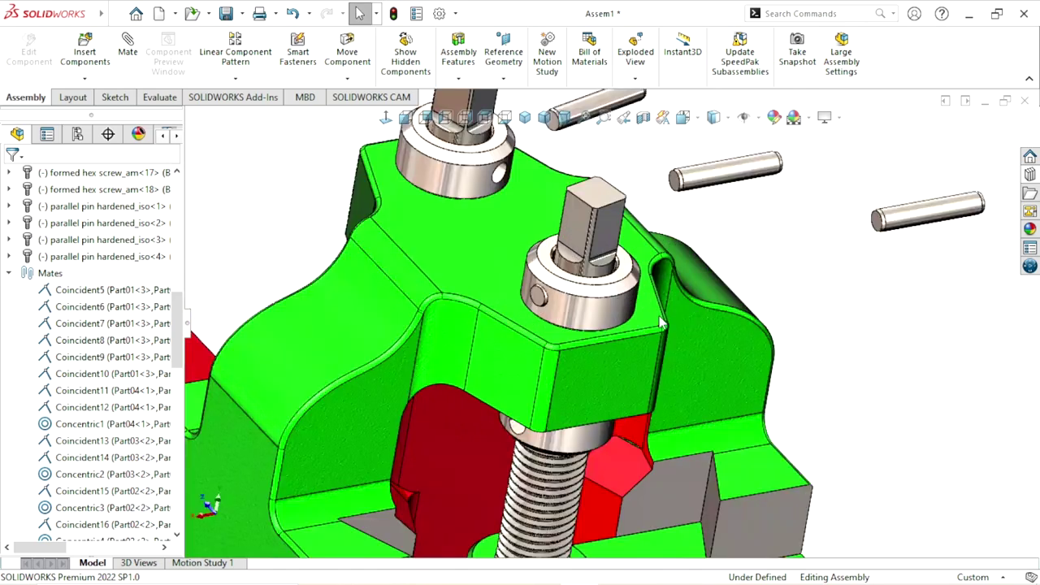
Select the three loose parallel pins floating above the vise body
left_click(729, 185)
key("Delete")
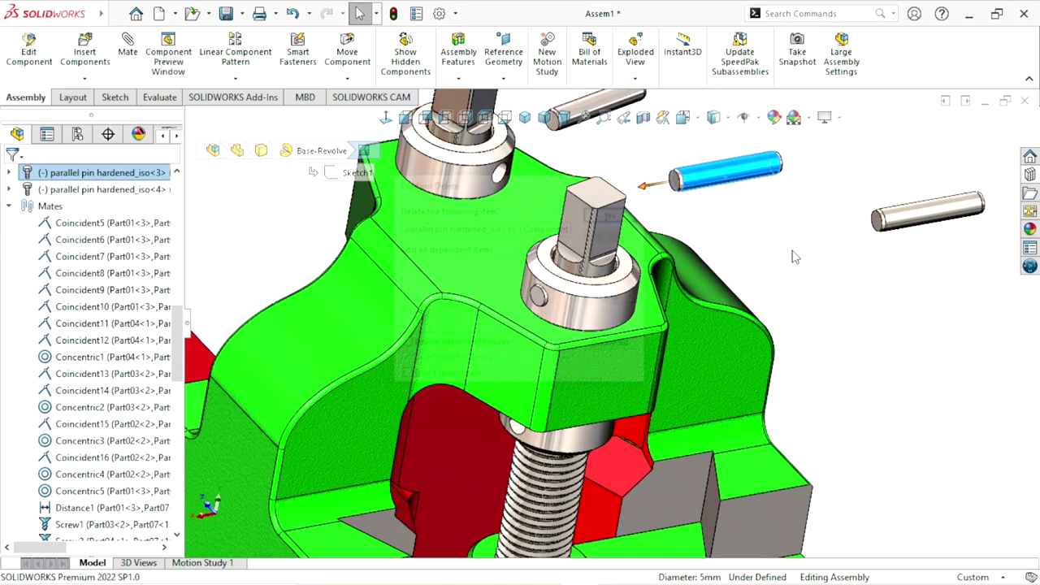
left_click(615, 273)
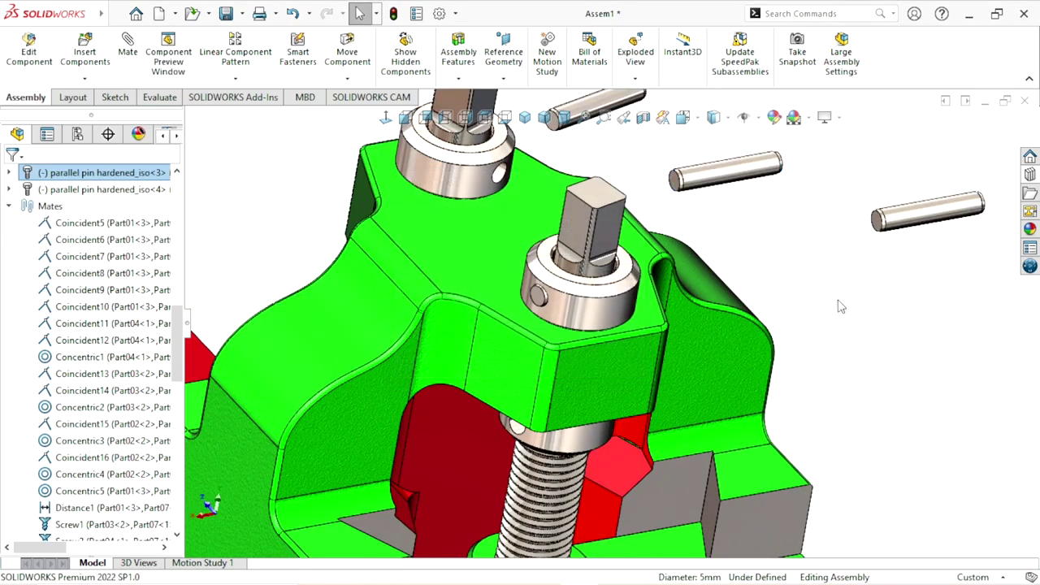
left_click(778, 231)
left_click(924, 234)
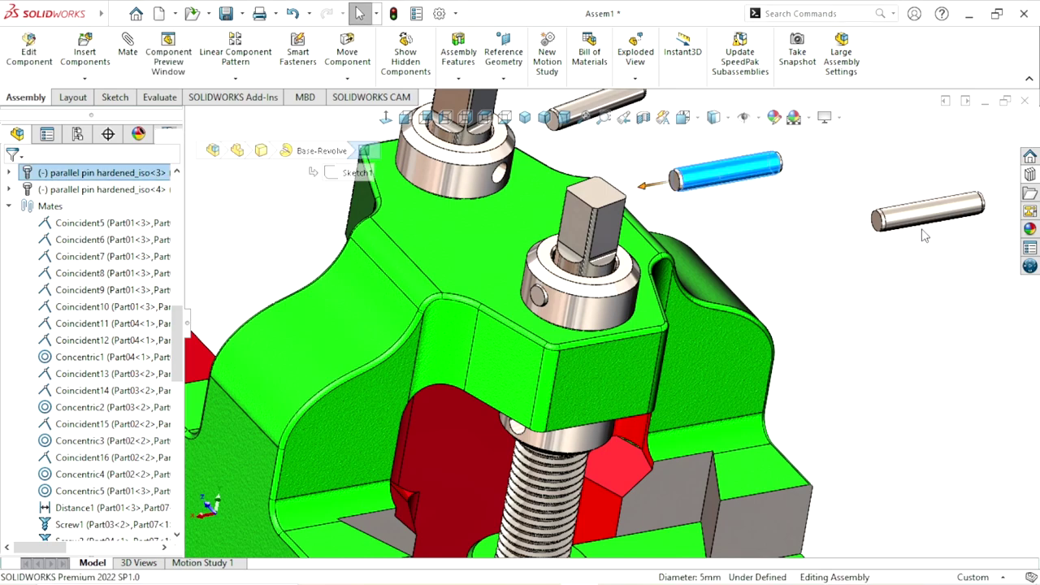
left_click(918, 229, "ctrl")
middle_click_drag(918, 229, 619, 211)
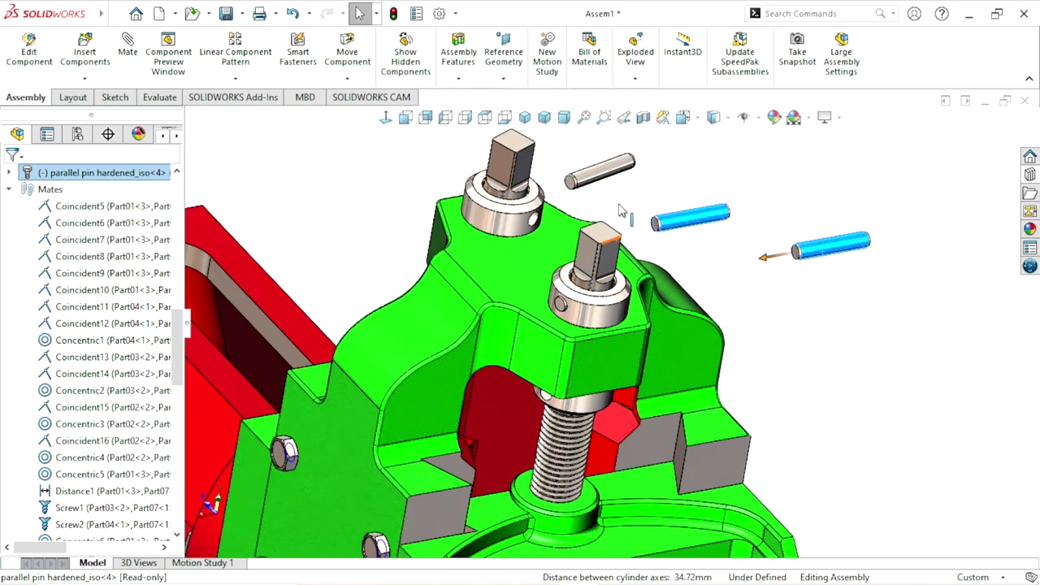
left_click(605, 185, "ctrl")
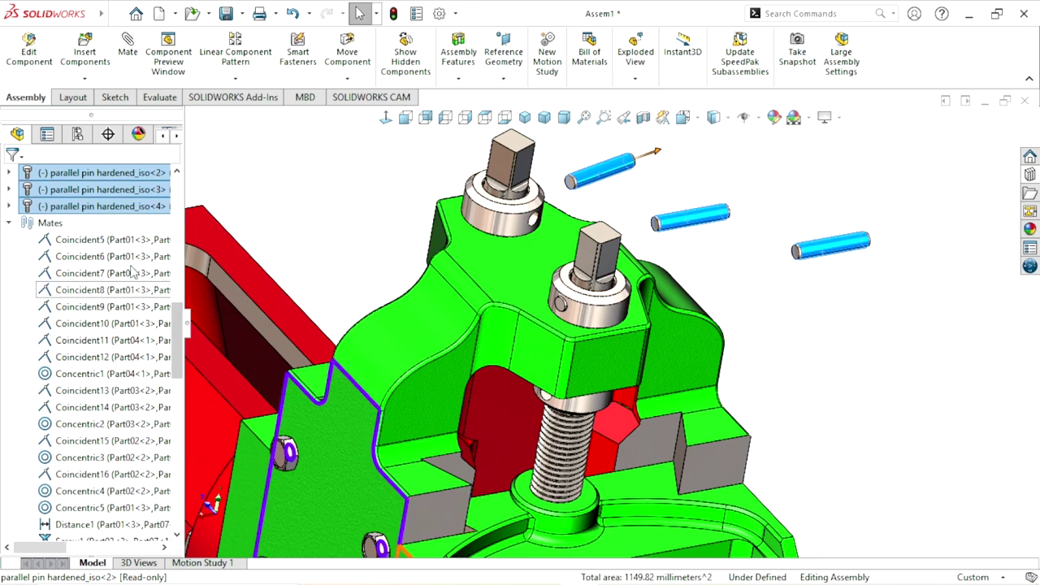
left_click(79, 205, "ctrl")
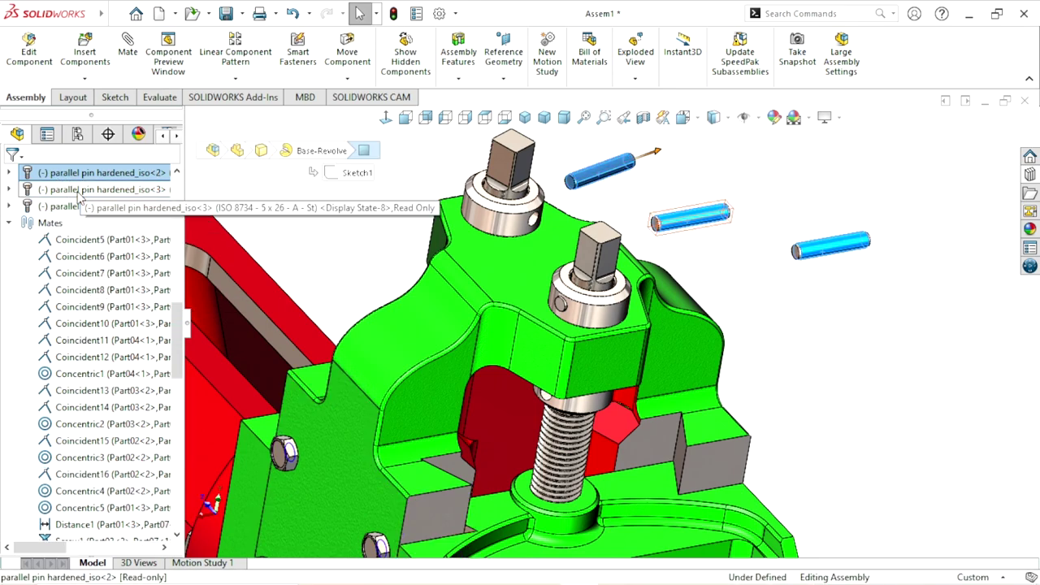
left_click(79, 206, "ctrl")
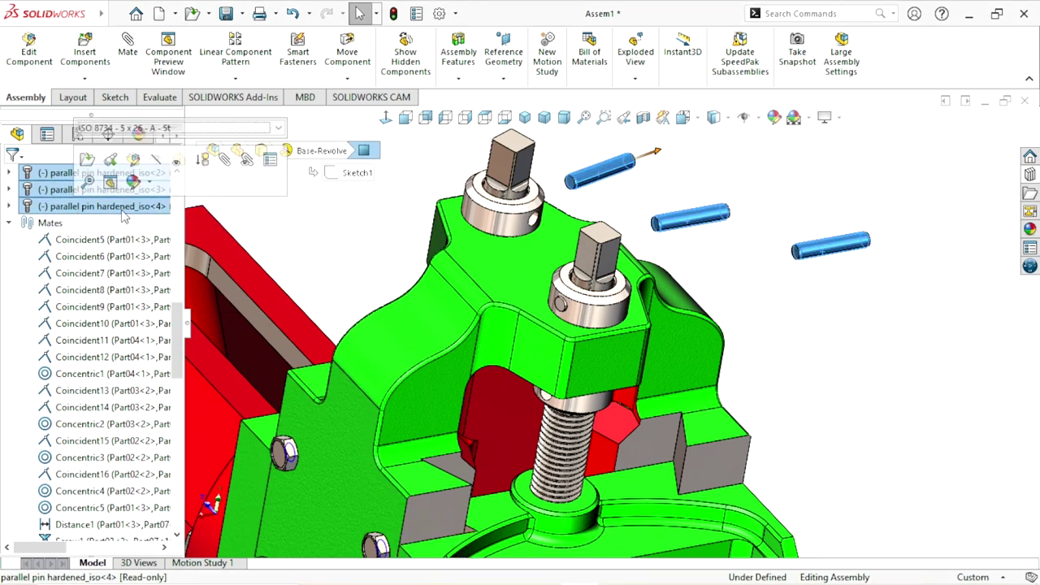
Delete the three selected pins, confirming each deletion
key("Delete")
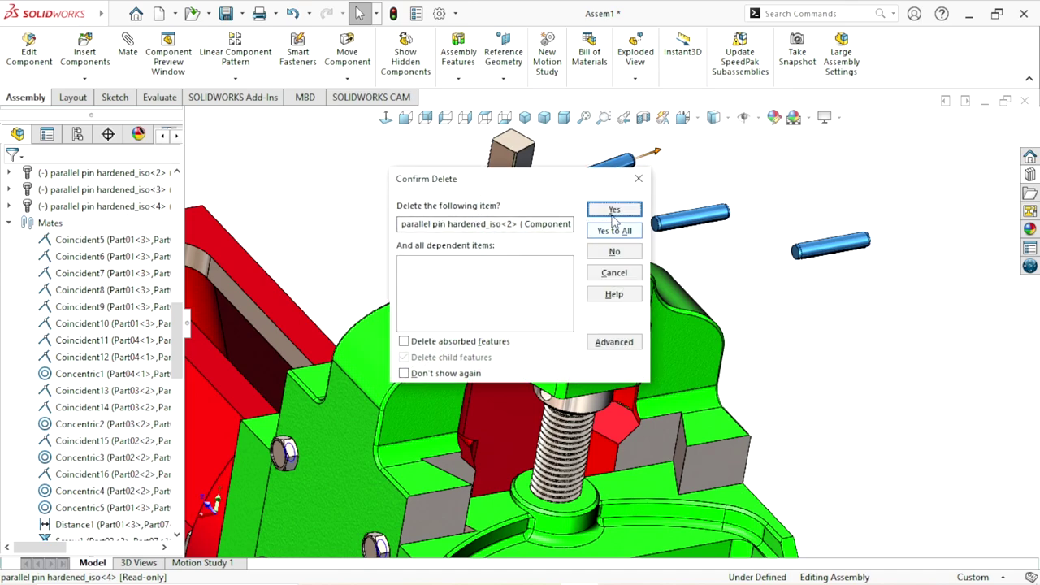
left_click(613, 218)
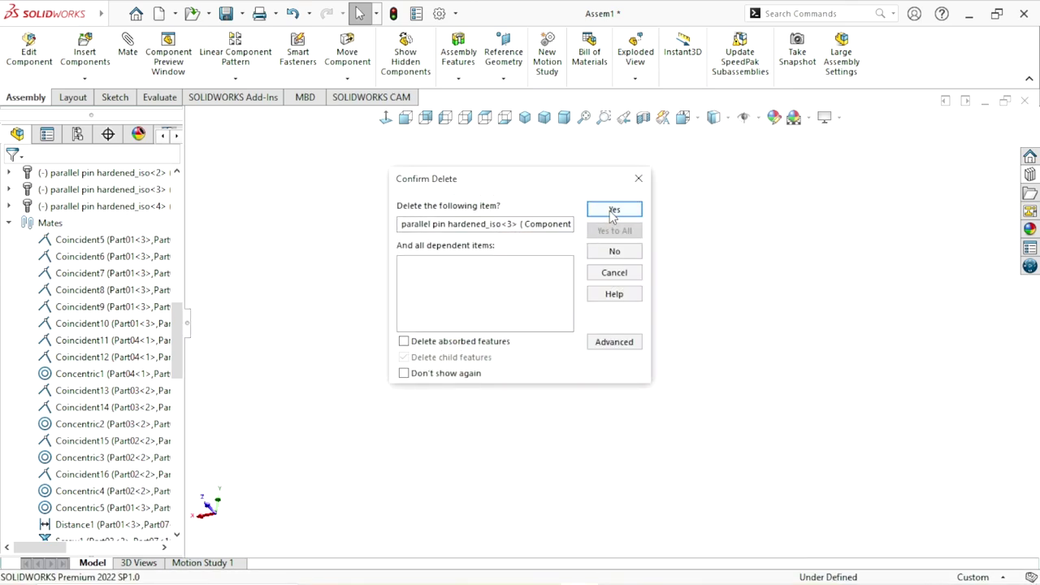
left_click(614, 211)
left_click(614, 212)
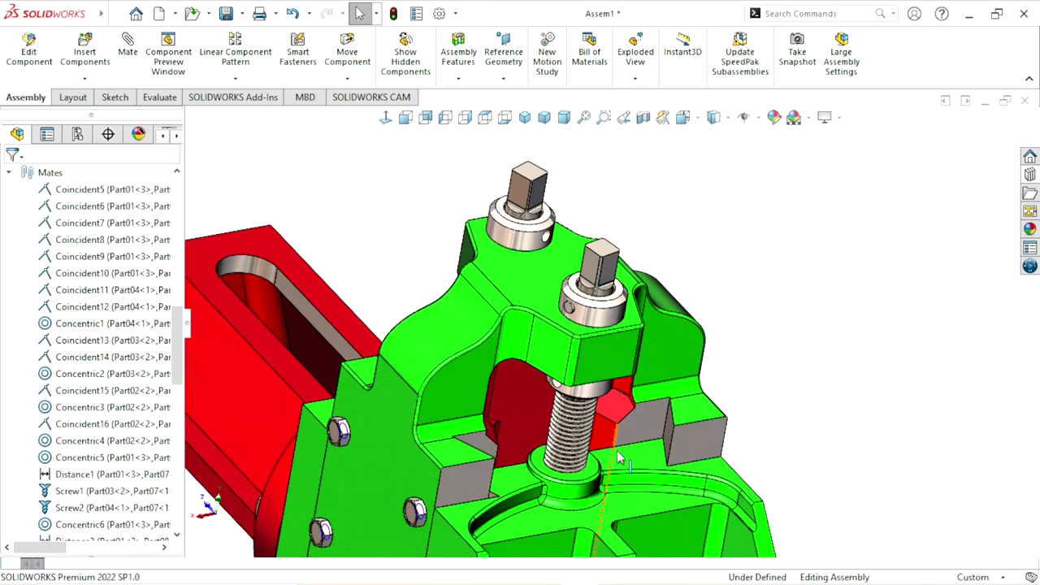
scroll(618, 459, "up", 3)
scroll(601, 349, "down", 2)
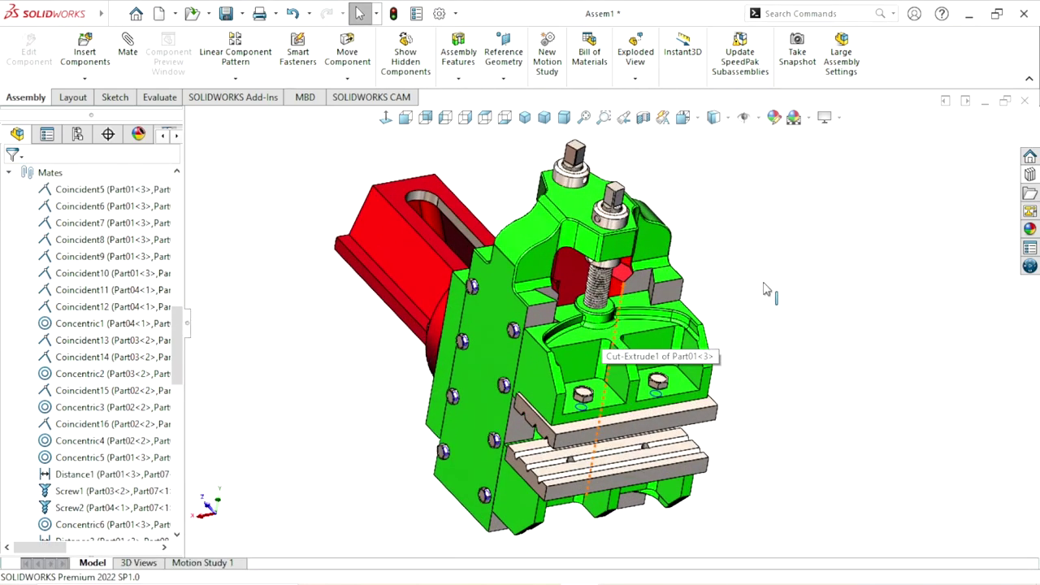
middle_click_drag(764, 288, 559, 233)
scroll(559, 234, "down", 3)
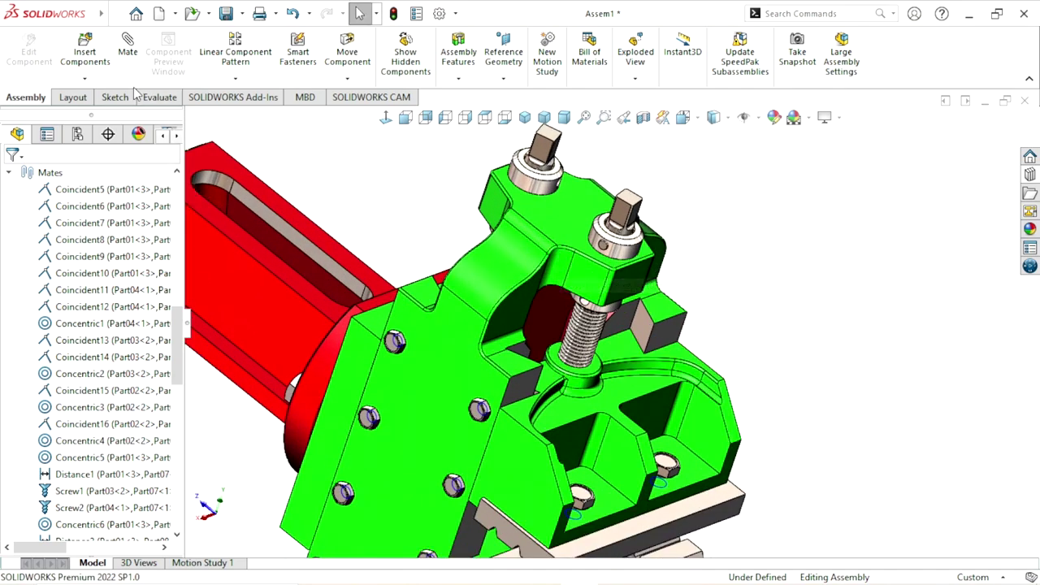
left_click(84, 79)
Start Copy with Mates and choose the mated parallel pin as the component to copy
left_click(87, 156)
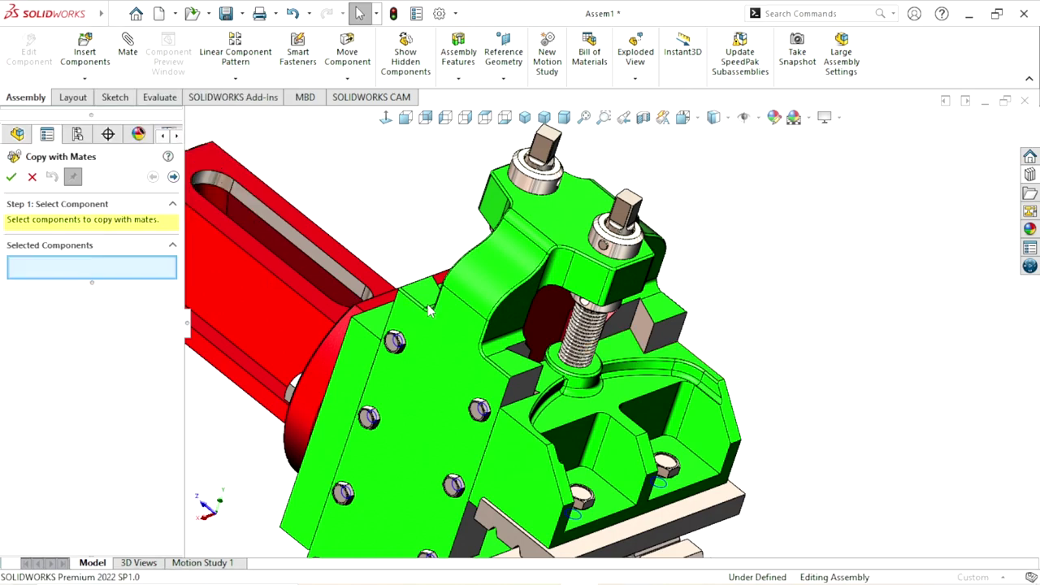
scroll(625, 387, "down", 4)
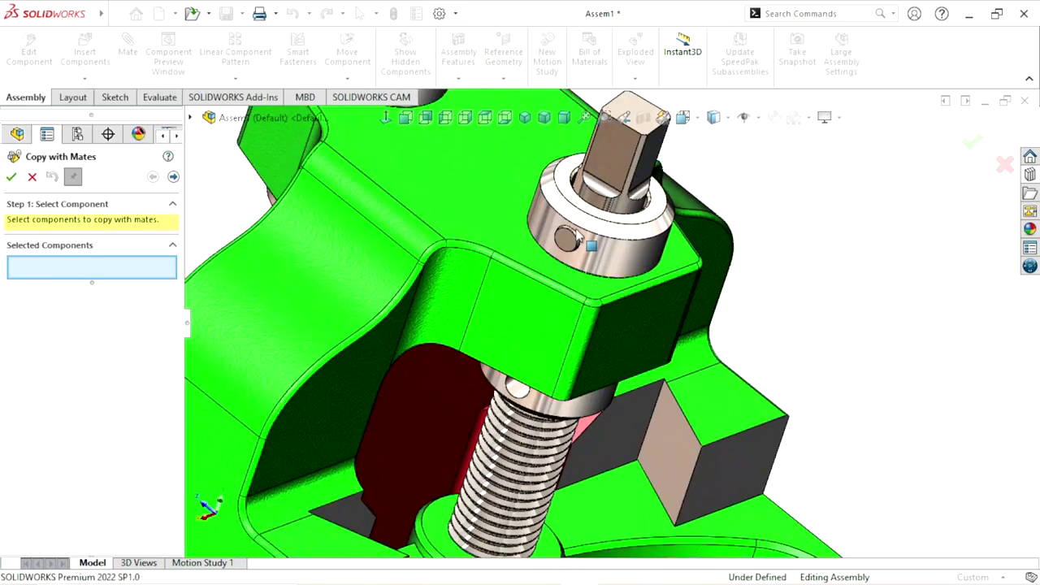
scroll(625, 388, "down", 5)
left_click(571, 270)
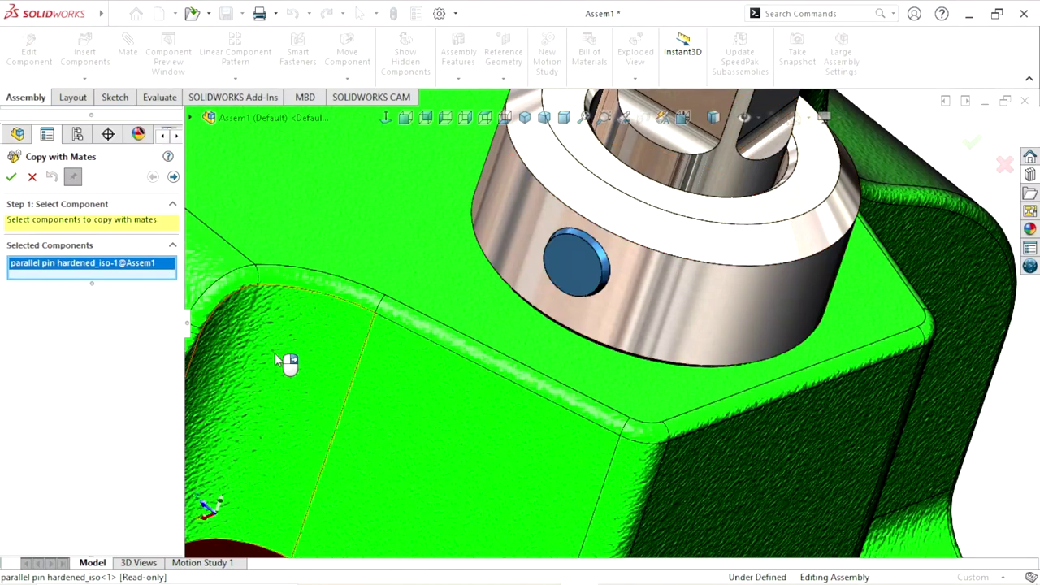
left_click(173, 178)
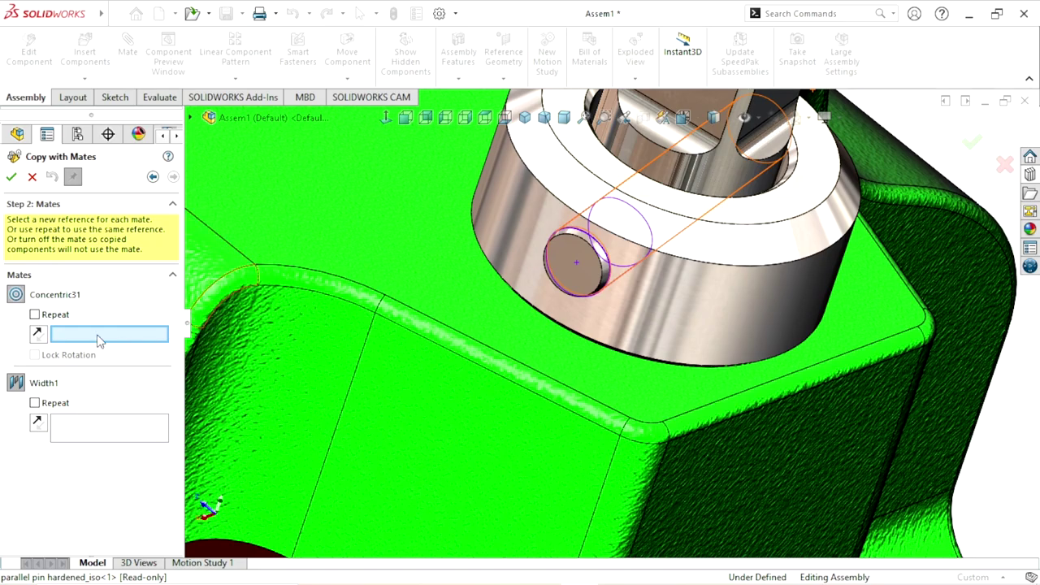
Pick the second collar's cross hole for Concentric31 and its face for Width1
scroll(631, 332, "up", 3)
scroll(560, 341, "up", 2)
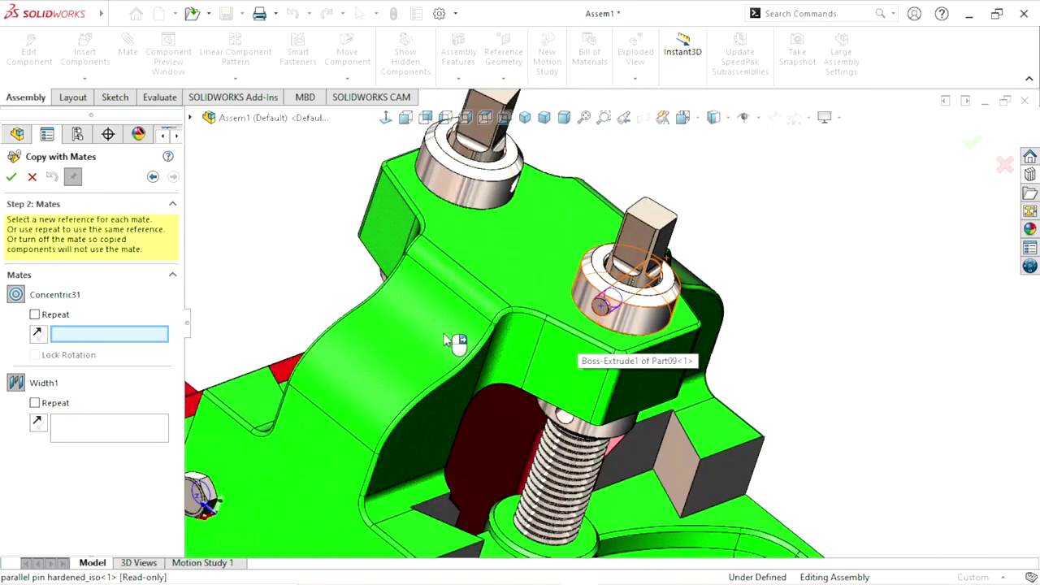
scroll(485, 195, "down", 2)
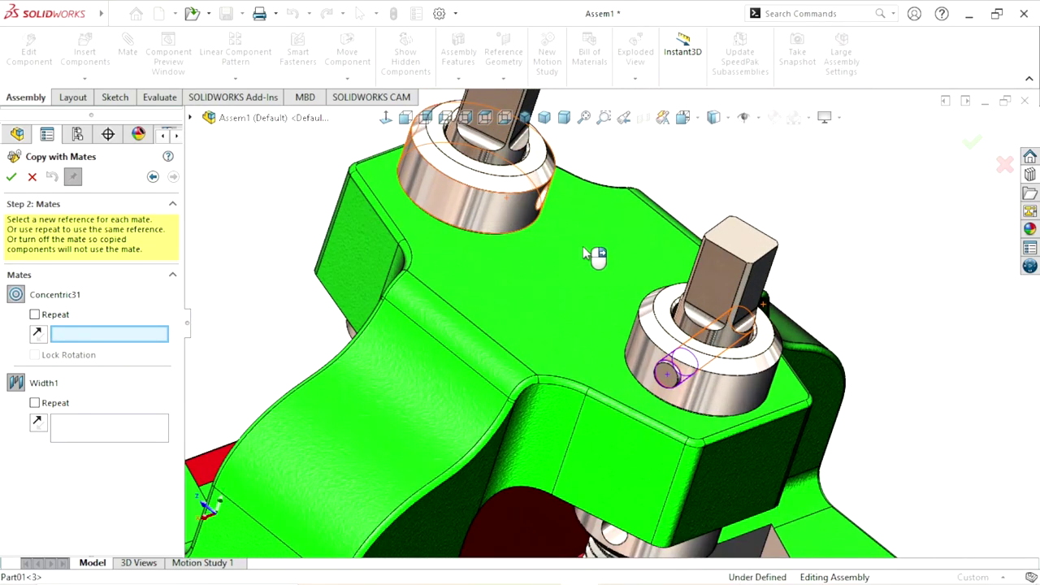
scroll(569, 235, "down", 2)
scroll(565, 232, "down", 2)
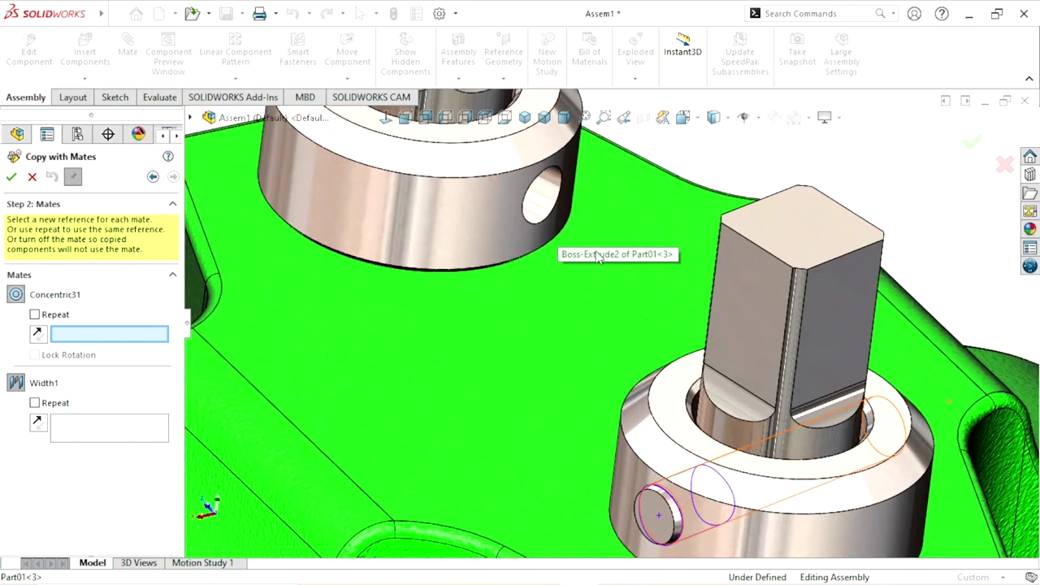
left_click(565, 216)
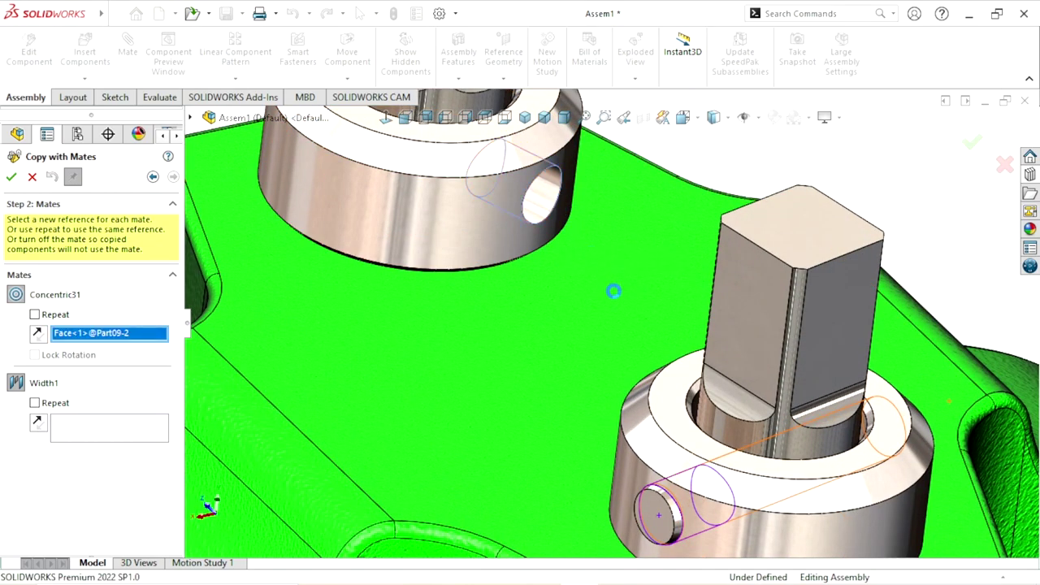
left_click(459, 196)
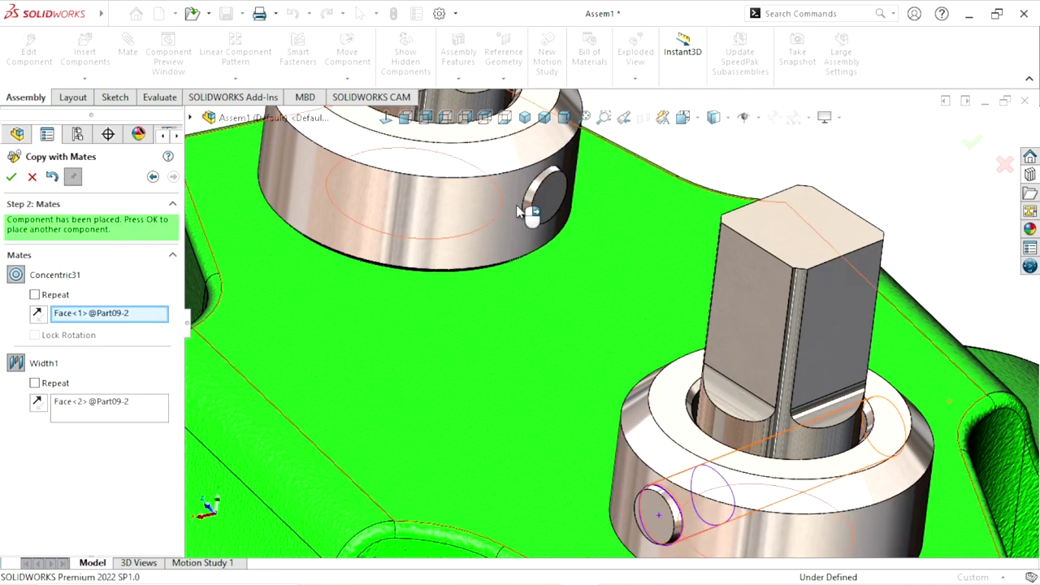
scroll(487, 341, "up", 5)
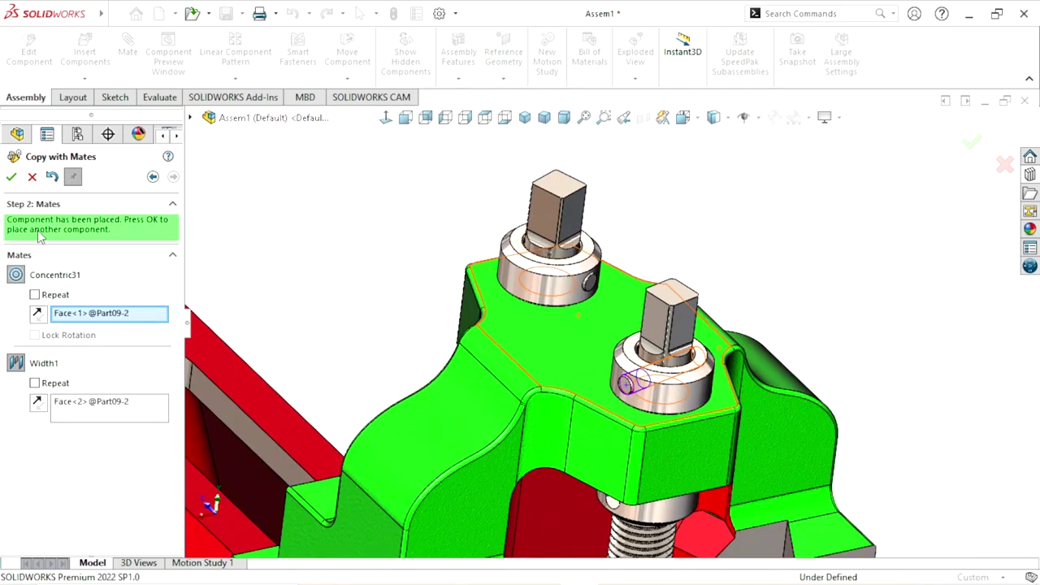
Place another pin copy in the lower collar's hole, re-referencing Concentric31 and Width1
left_click(12, 178)
scroll(642, 408, "down", 2)
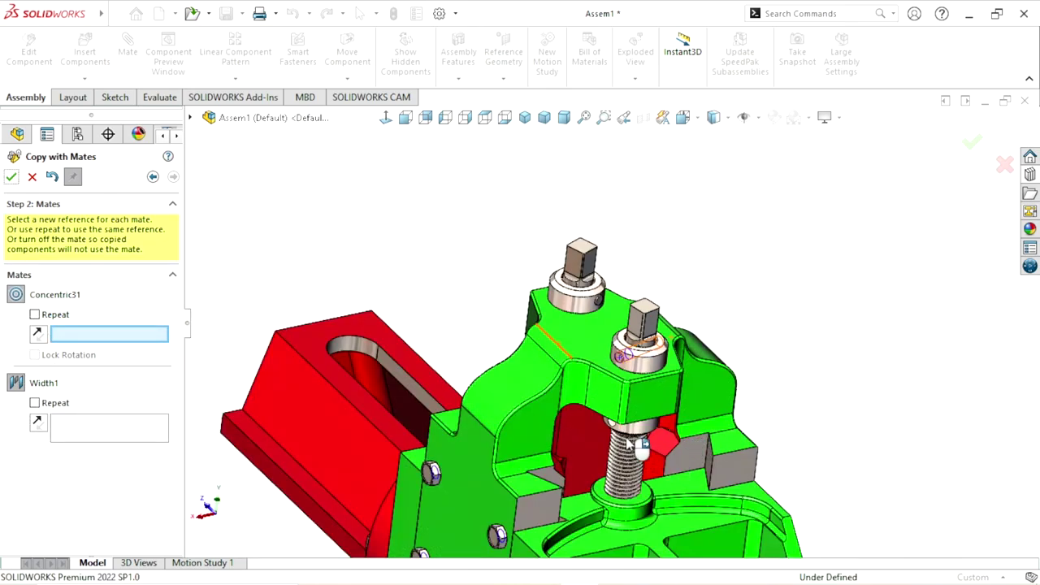
scroll(654, 406, "down", 3)
scroll(691, 408, "down", 3)
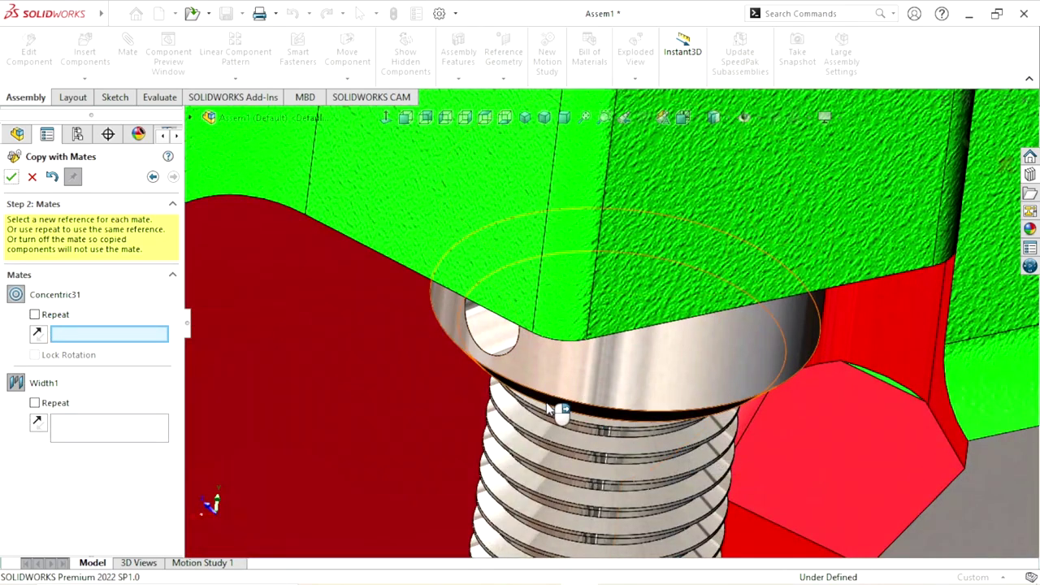
middle_click_drag(561, 413, 479, 357)
left_click(501, 333)
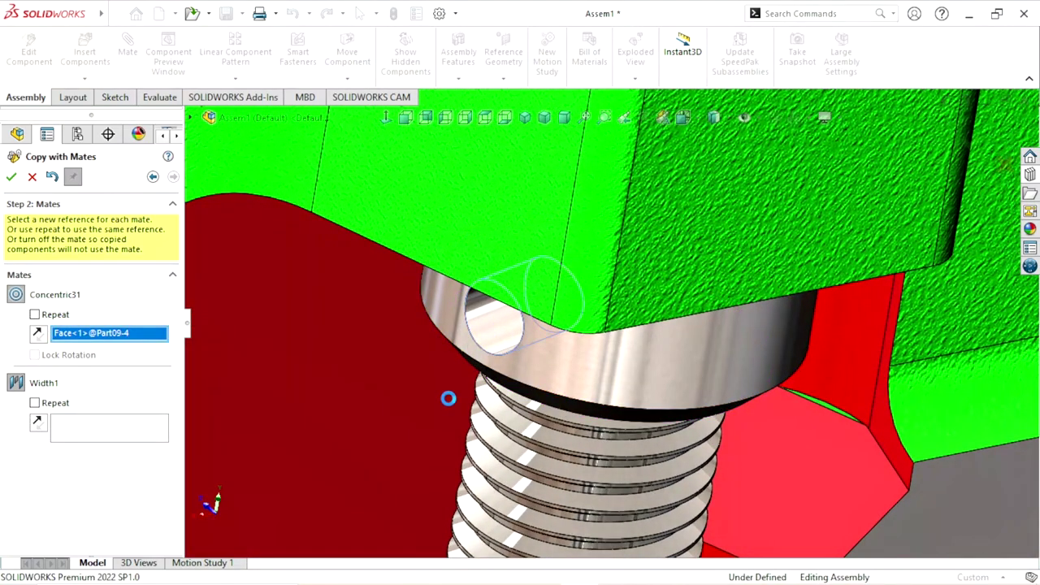
left_click(725, 387)
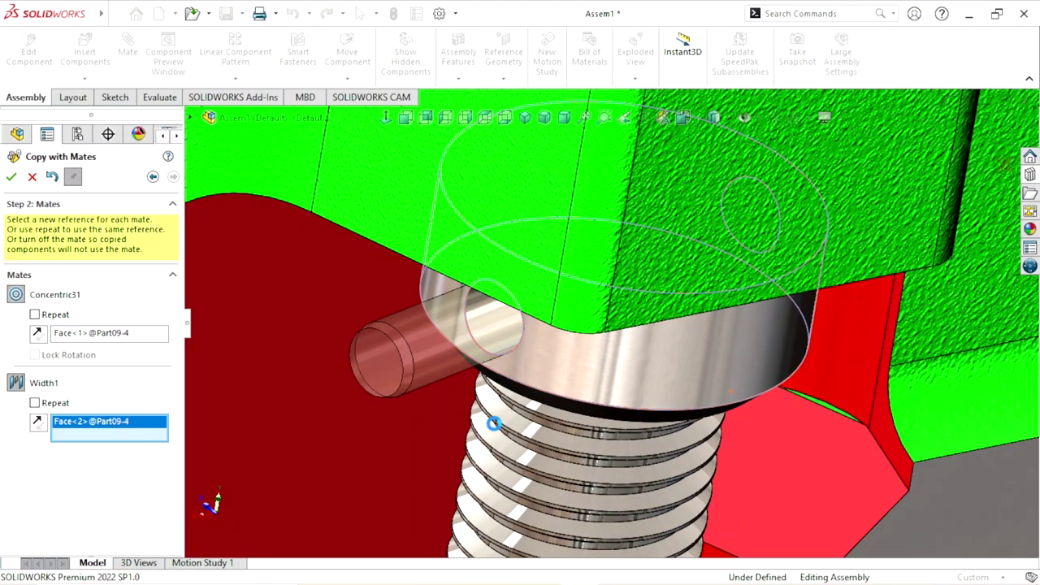
scroll(492, 429, "up", 5)
scroll(436, 413, "up", 5)
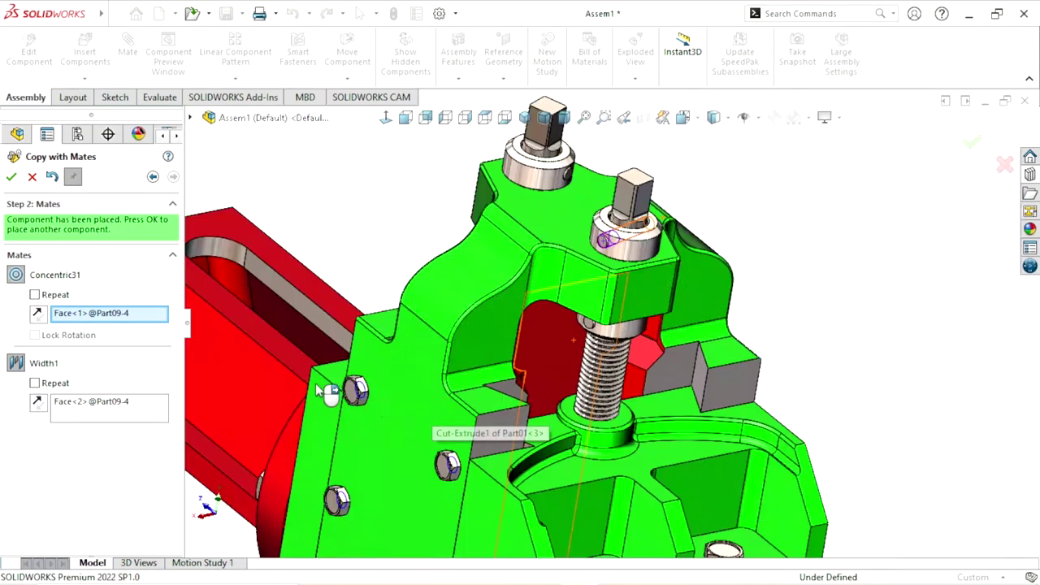
left_click(12, 177)
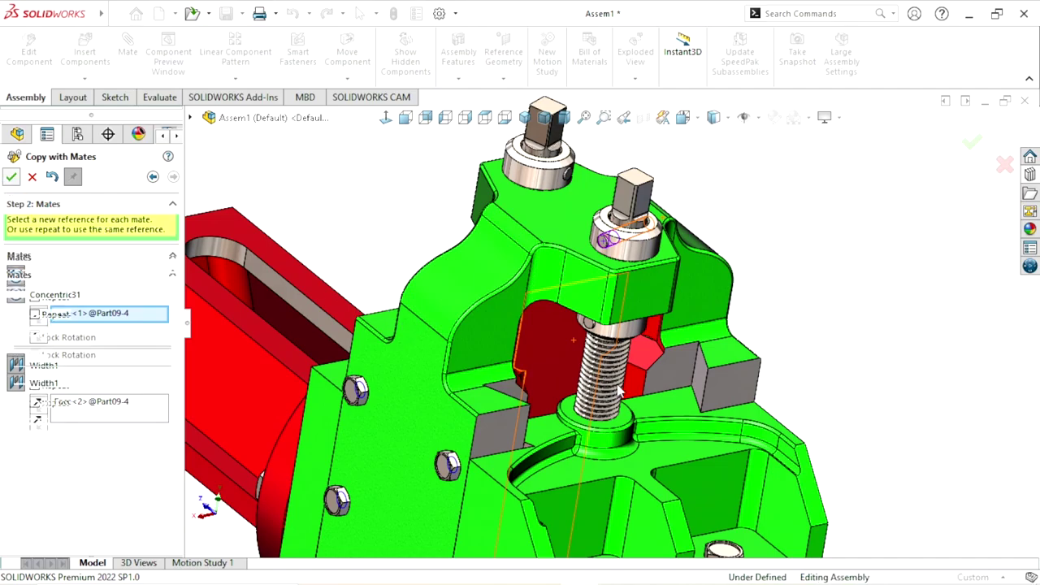
Place one more pin copy in the next collar hole, then close Copy with Mates
middle_click_drag(557, 382, 567, 423)
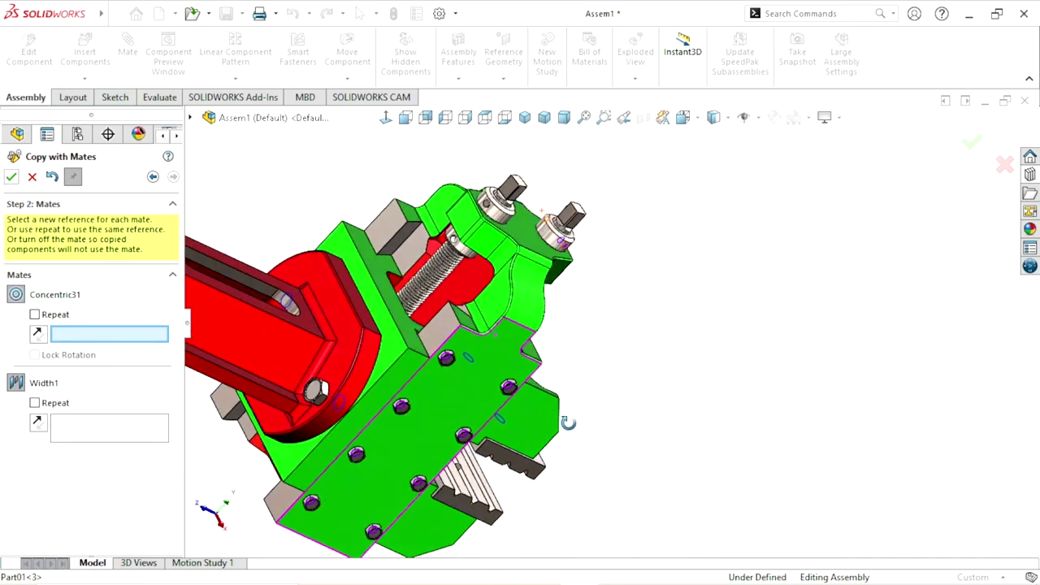
scroll(482, 254, "down", 2)
scroll(482, 254, "down", 3)
scroll(468, 277, "down", 3)
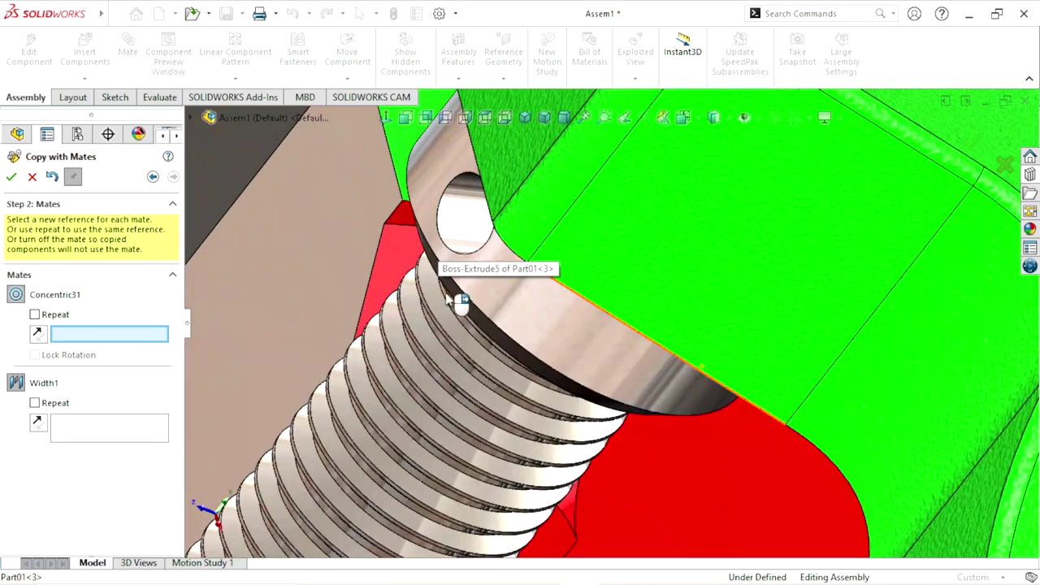
left_click(469, 227)
left_click(566, 443)
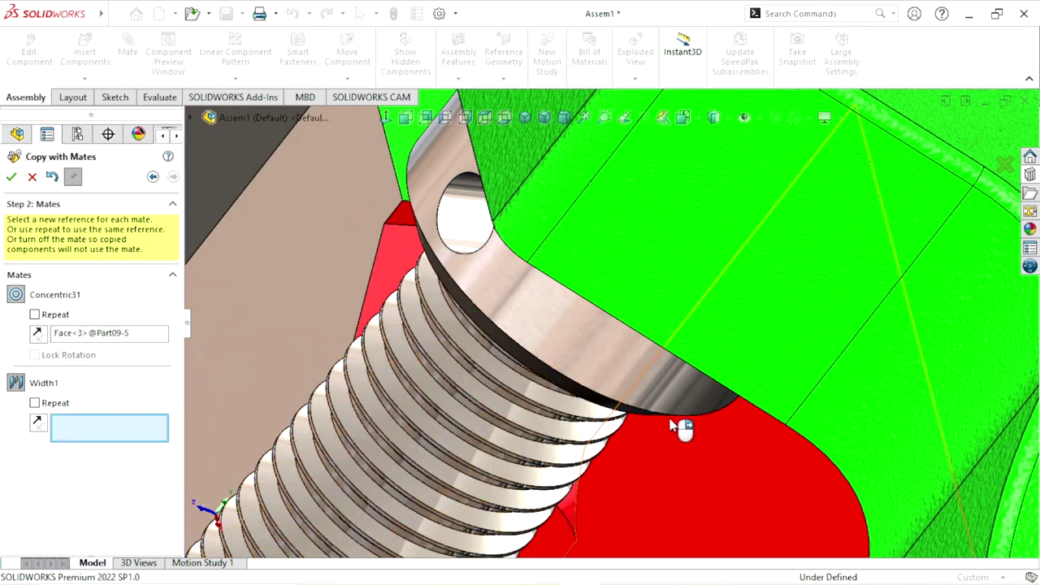
left_click(573, 394)
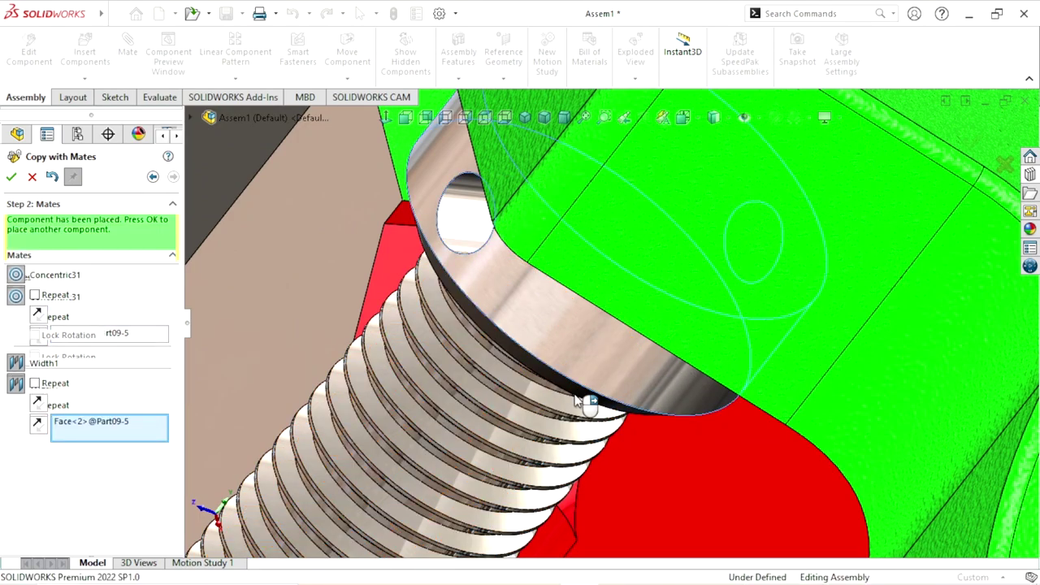
left_click(11, 177)
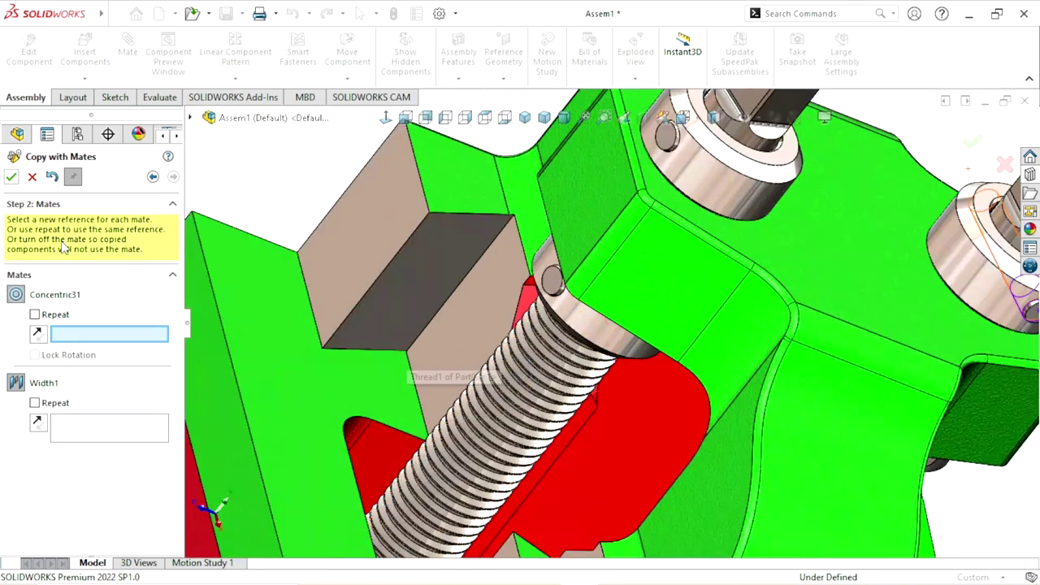
key("Return")
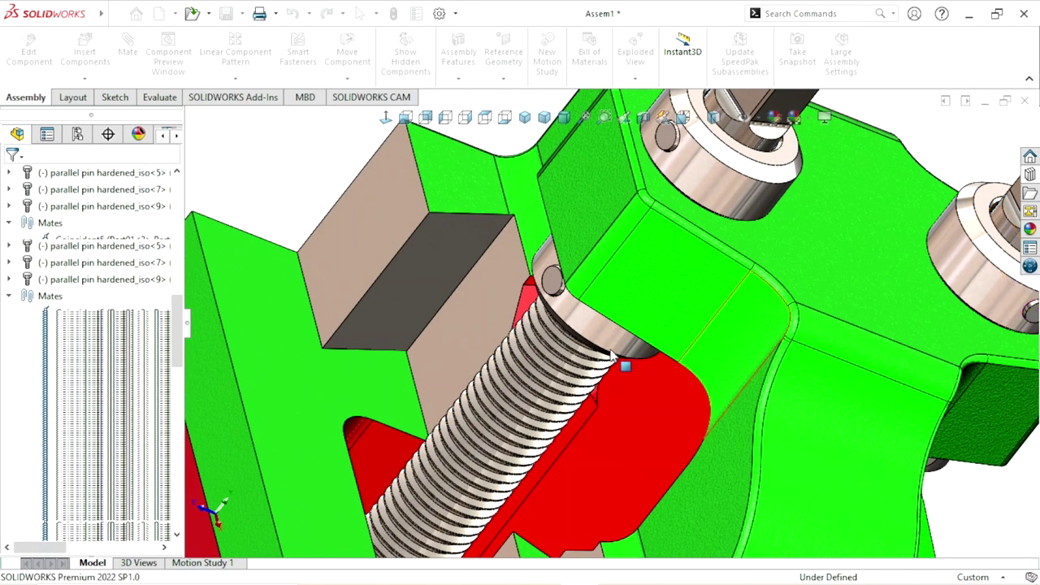
Orbit and zoom around the vise to inspect the four mated pins
scroll(575, 390, "up", 5)
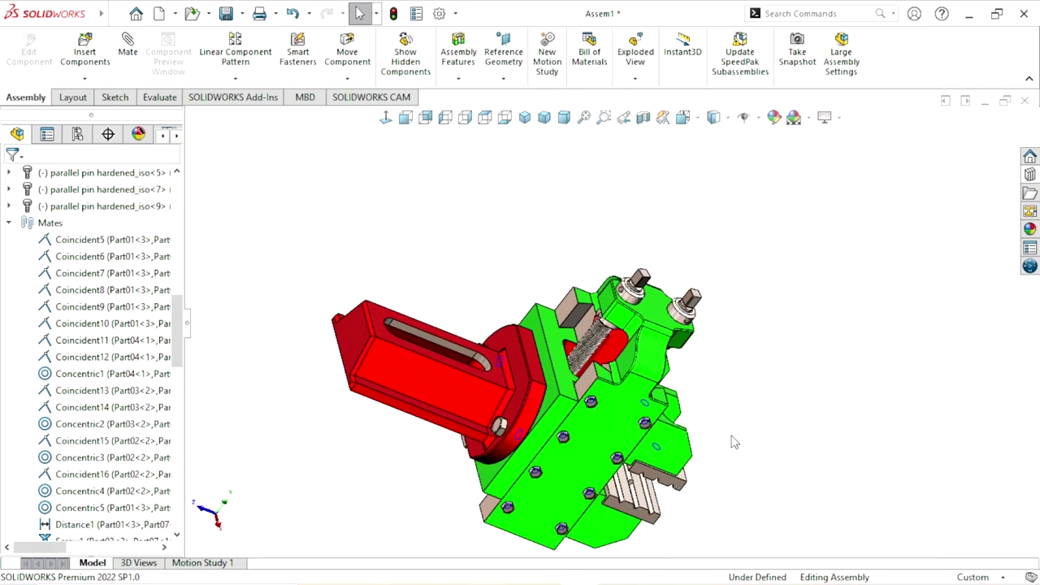
key("ctrl+2")
middle_click_drag(598, 317, 577, 390)
scroll(571, 450, "up", 2)
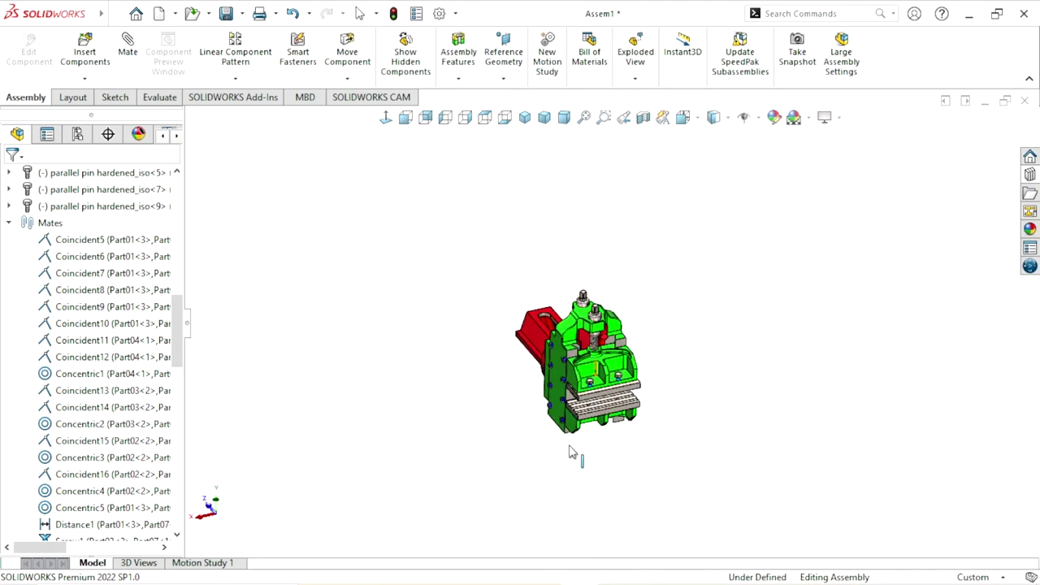
scroll(591, 358, "down", 3)
mouse_move(739, 360)
middle_mouse_down()
mouse_move(688, 422)
mouse_move(780, 294)
middle_mouse_up()
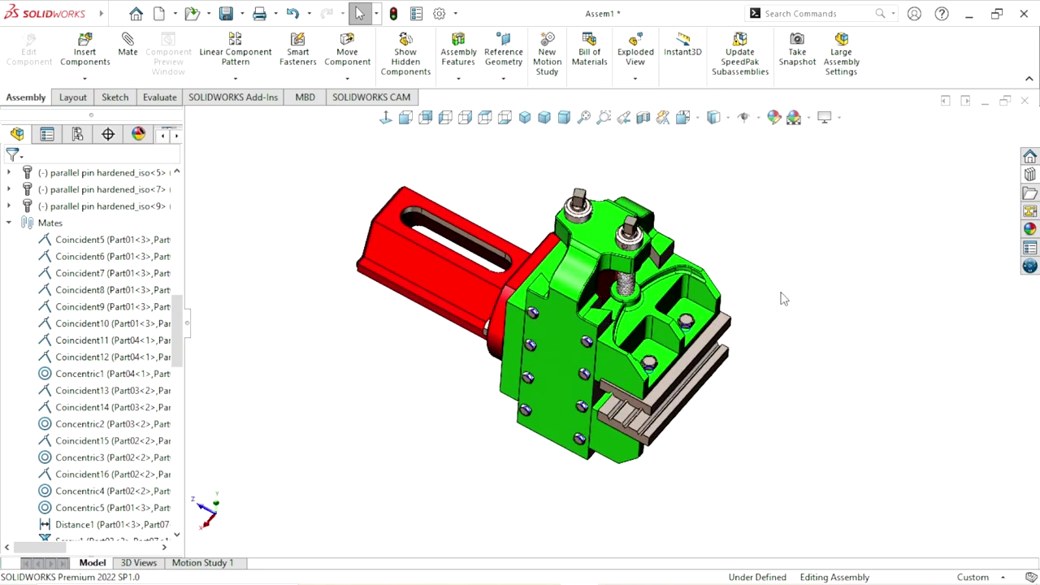
middle_click_drag(712, 382, 725, 394)
scroll(688, 333, "down", 2)
middle_click_drag(688, 333, 704, 343)
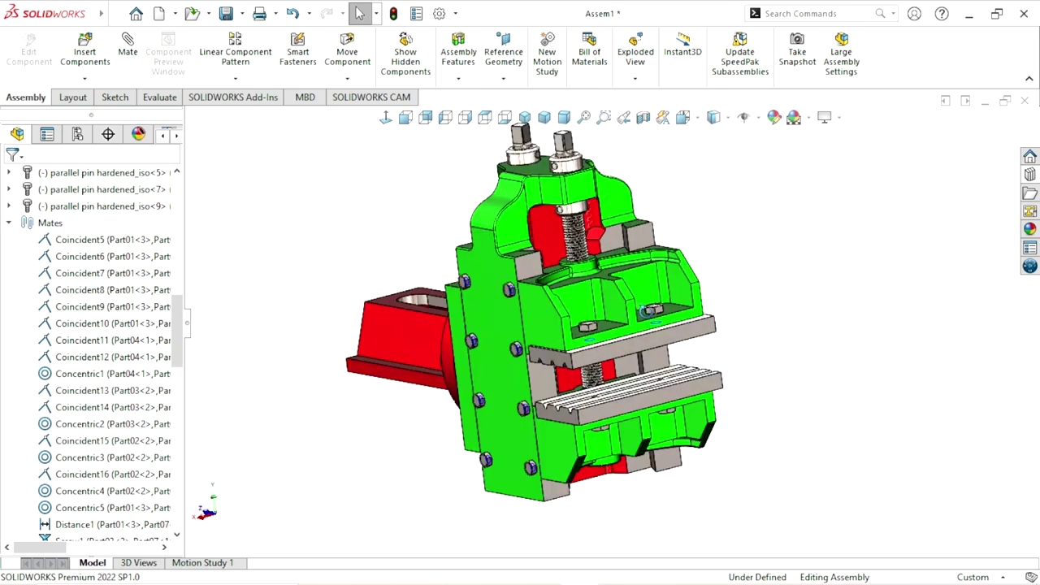
middle_click_drag(614, 406, 767, 324)
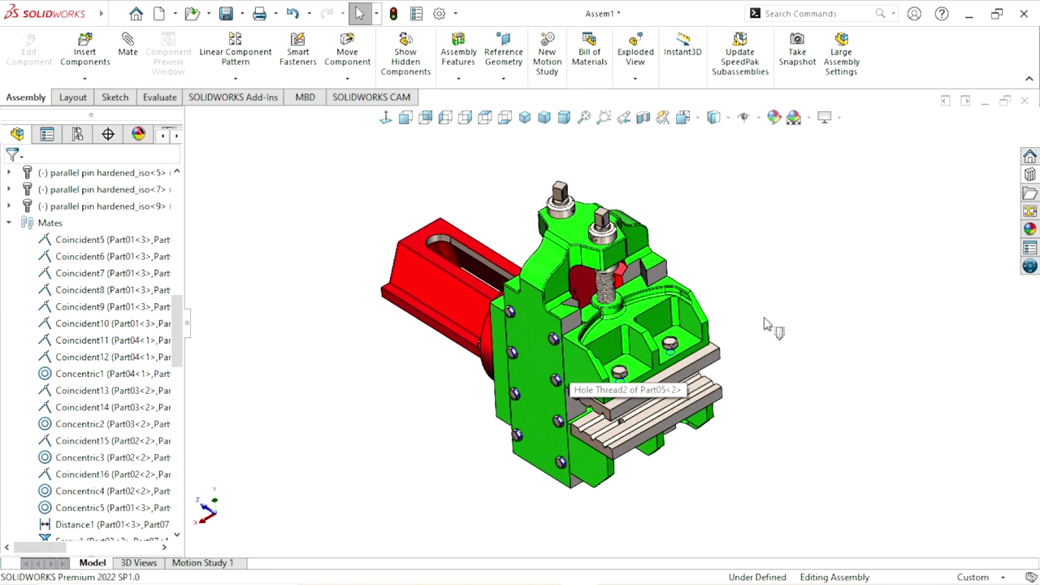
scroll(760, 301, "down", 2)
scroll(731, 334, "up", 2)
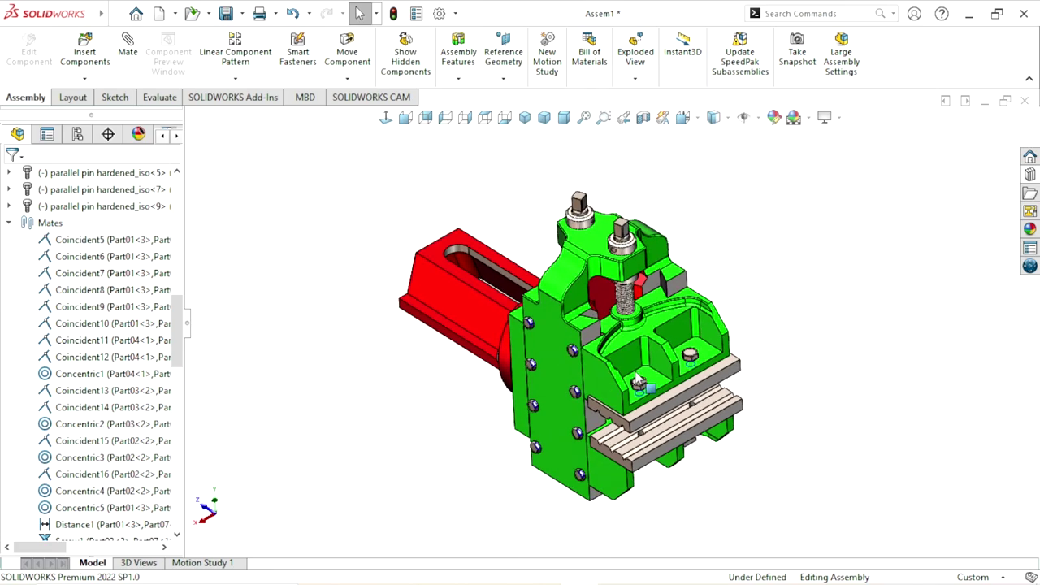
scroll(665, 350, "down", 2)
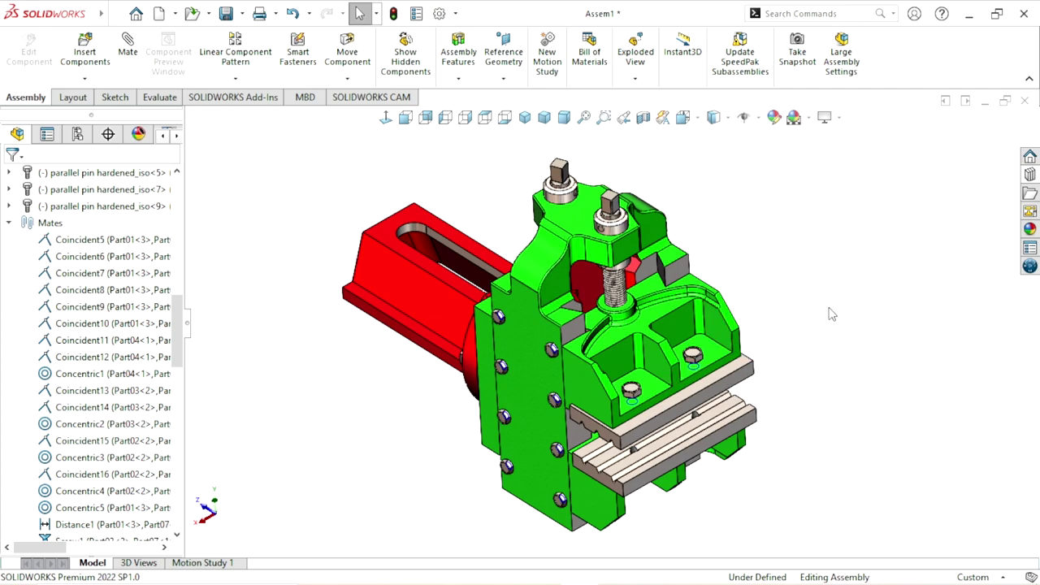
Collapse the Mates folder and bring up the Insert Components dropdown
left_click(9, 222)
left_click(85, 79)
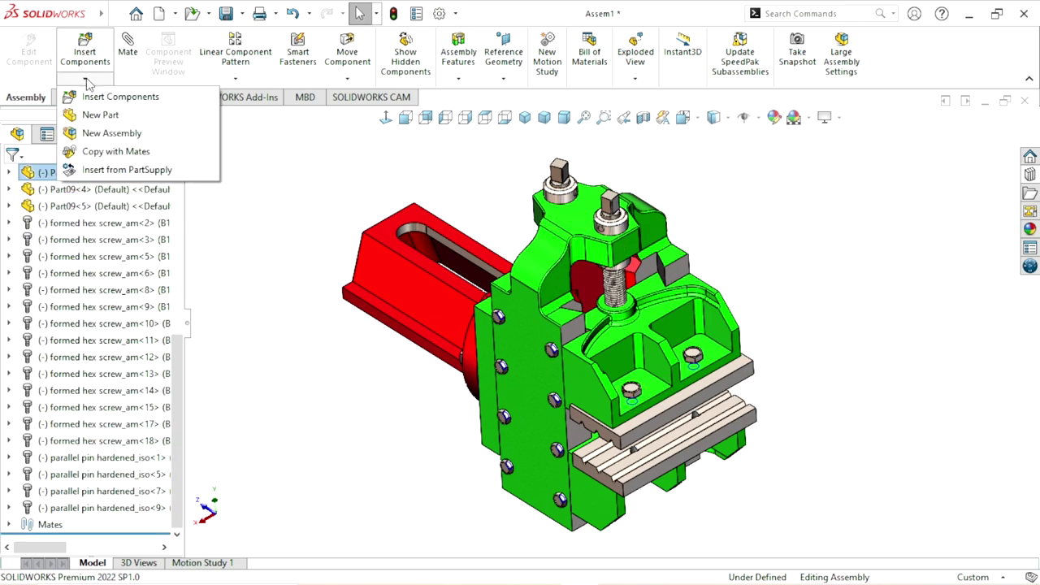
middle_click_drag(552, 341, 564, 453)
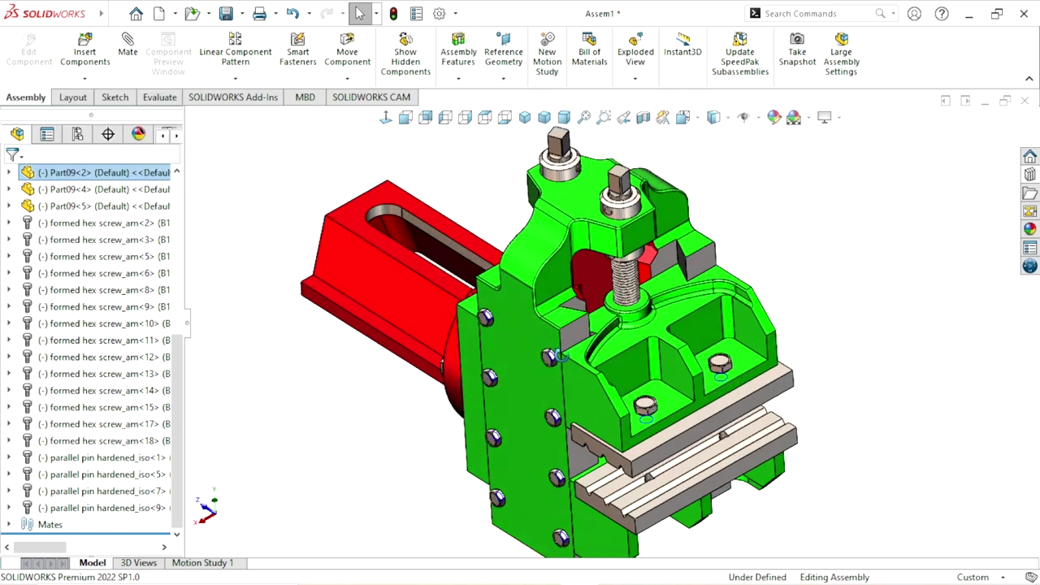
scroll(567, 461, "down", 3)
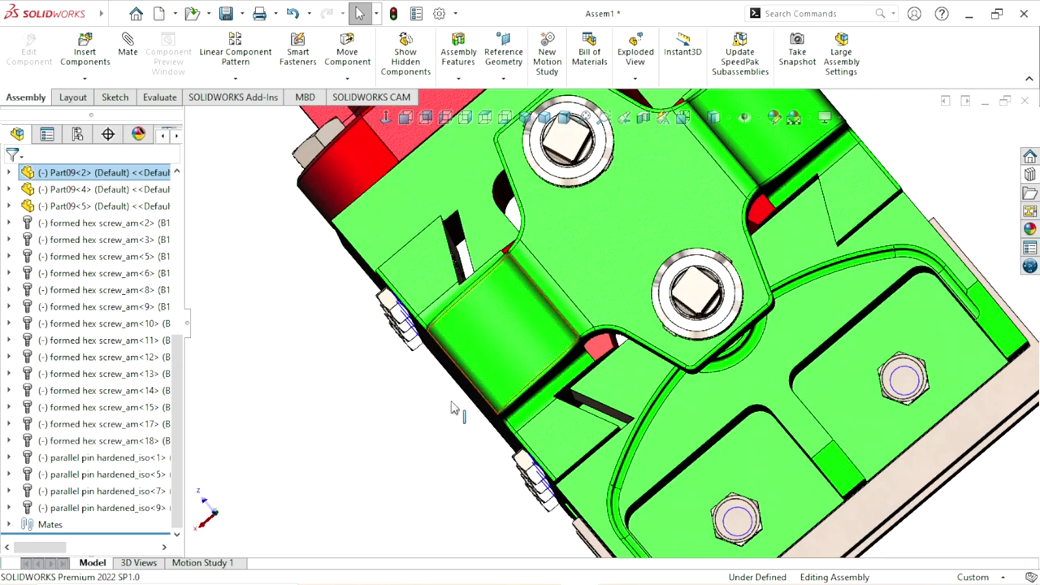
middle_click_drag(457, 408, 439, 367)
scroll(593, 351, "up", 3)
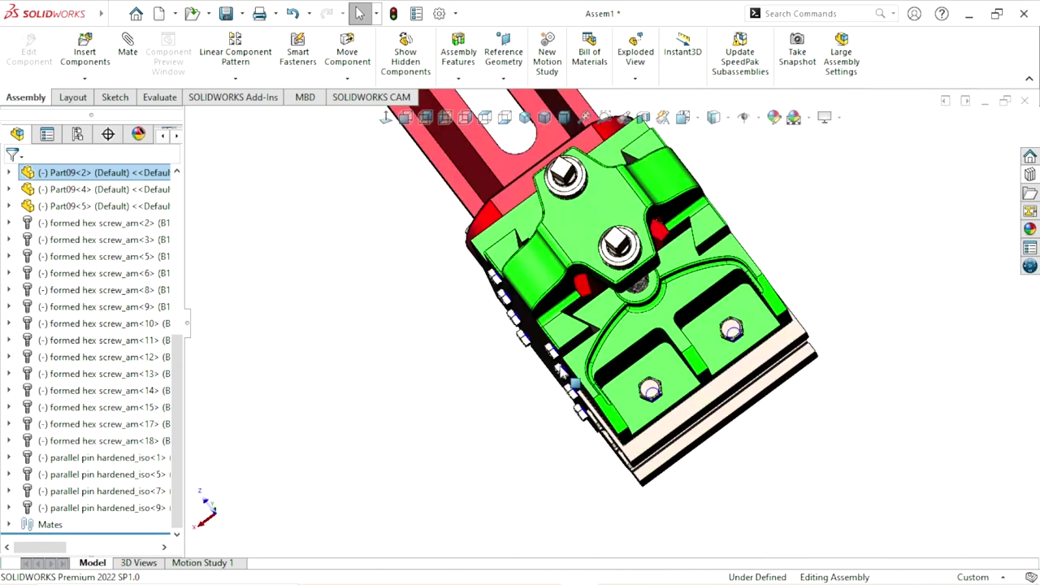
scroll(592, 351, "down", 2)
scroll(573, 345, "up", 1)
scroll(573, 346, "up", 2)
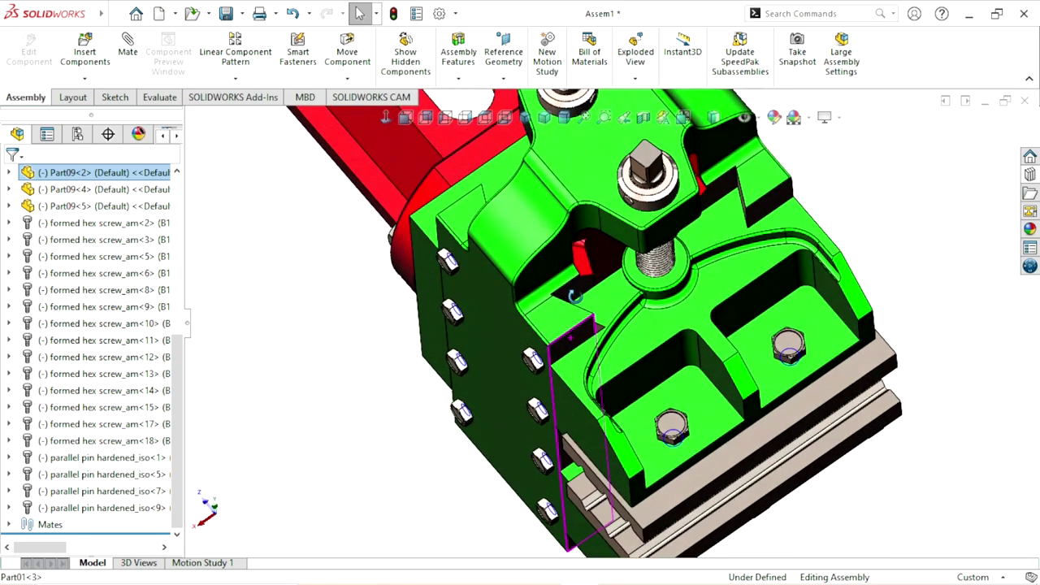
scroll(573, 345, "up", 2)
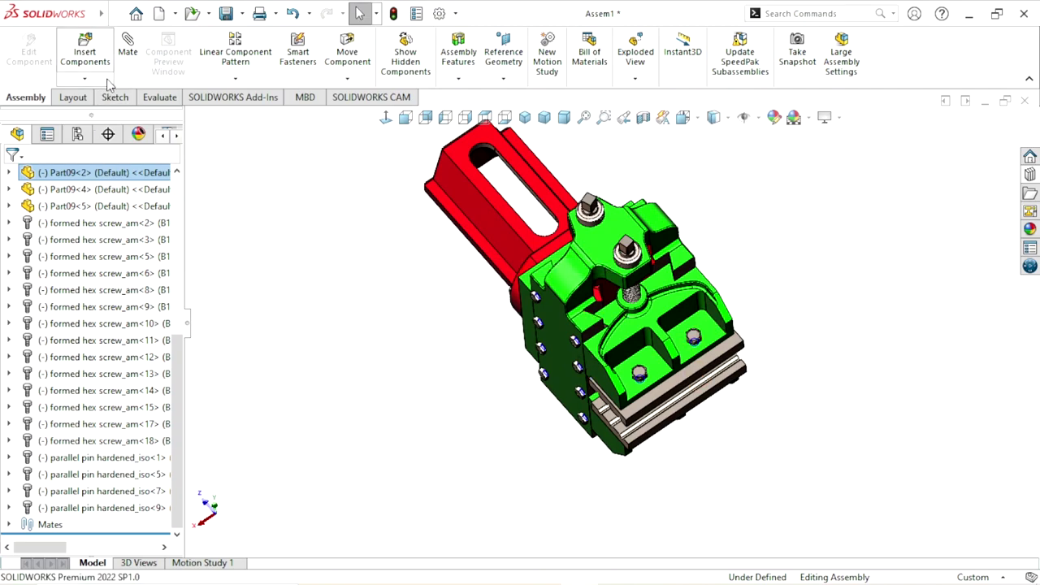
left_click(82, 78)
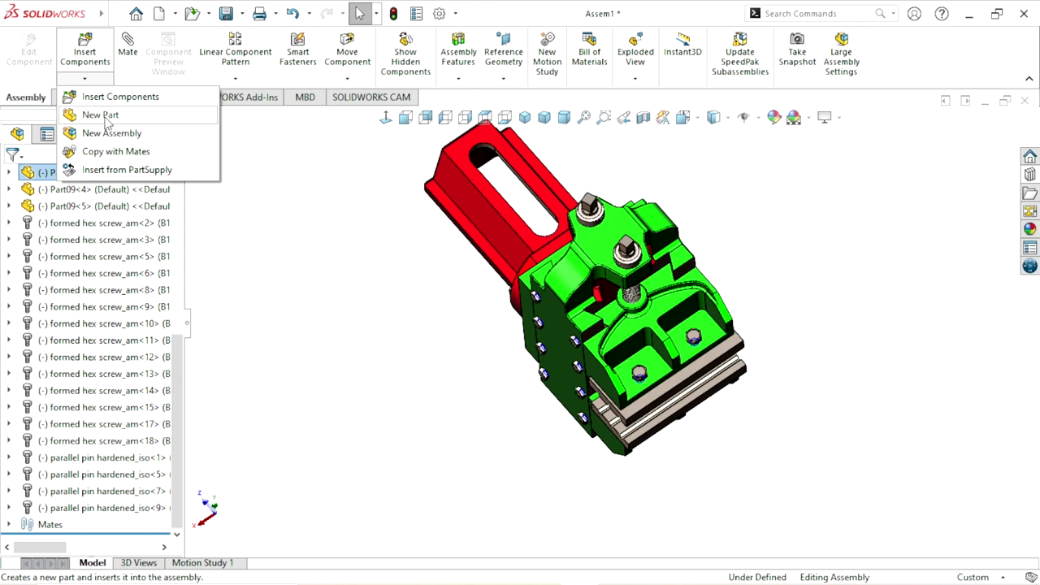
Create in-context Part1 with Sketch1 on the Top plane, viewed normal and zoomed near the bolt
left_click(307, 177)
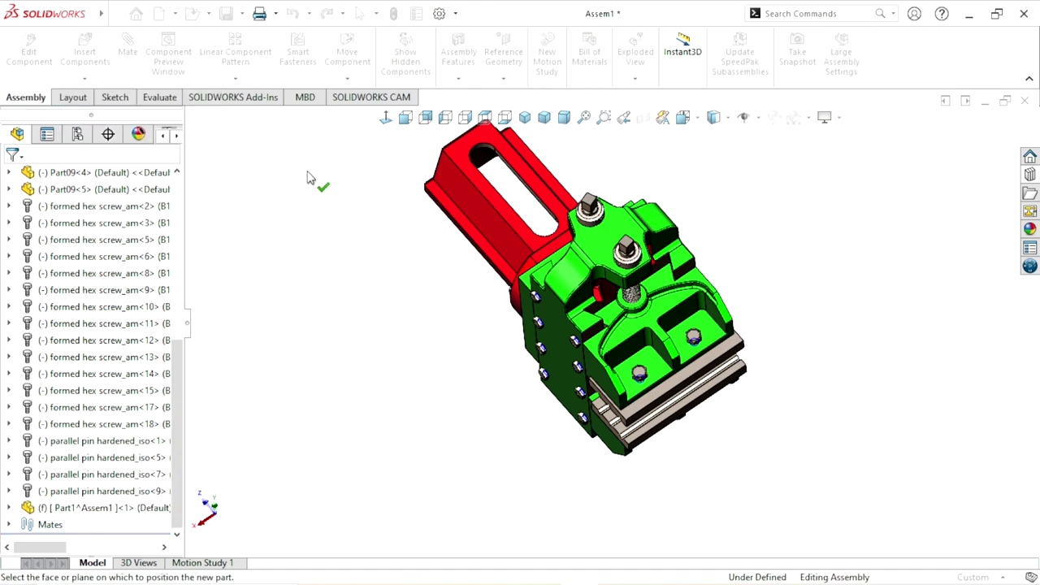
left_click_drag(176, 378, 171, 204)
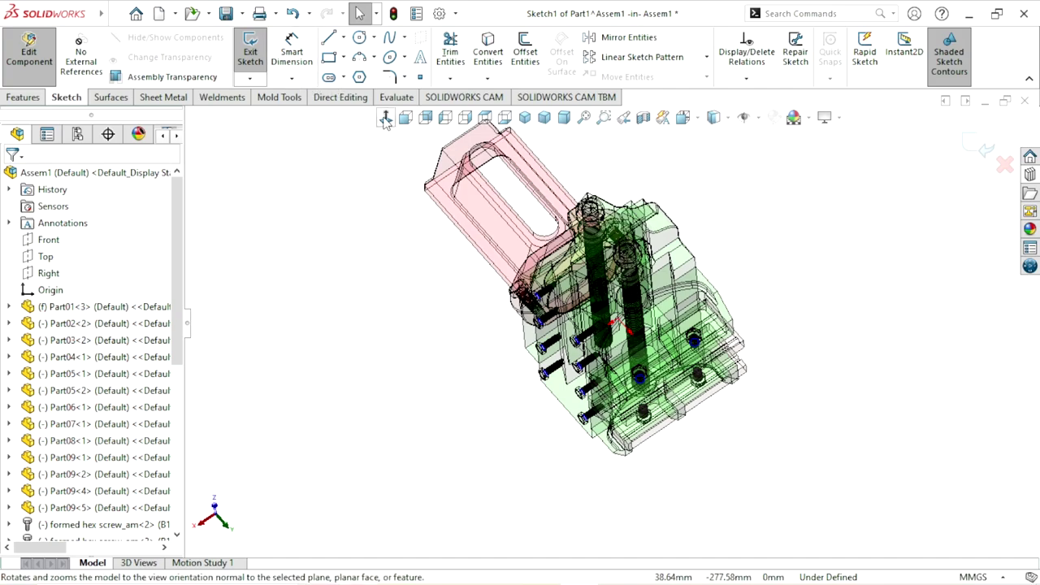
left_click(385, 120)
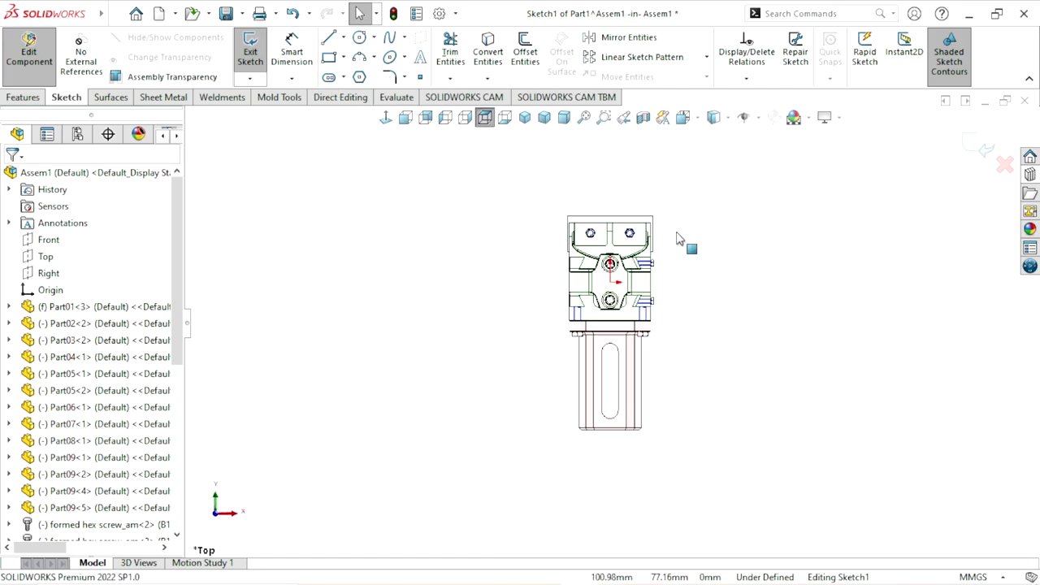
scroll(678, 237, "down", 5)
scroll(561, 350, "down", 2)
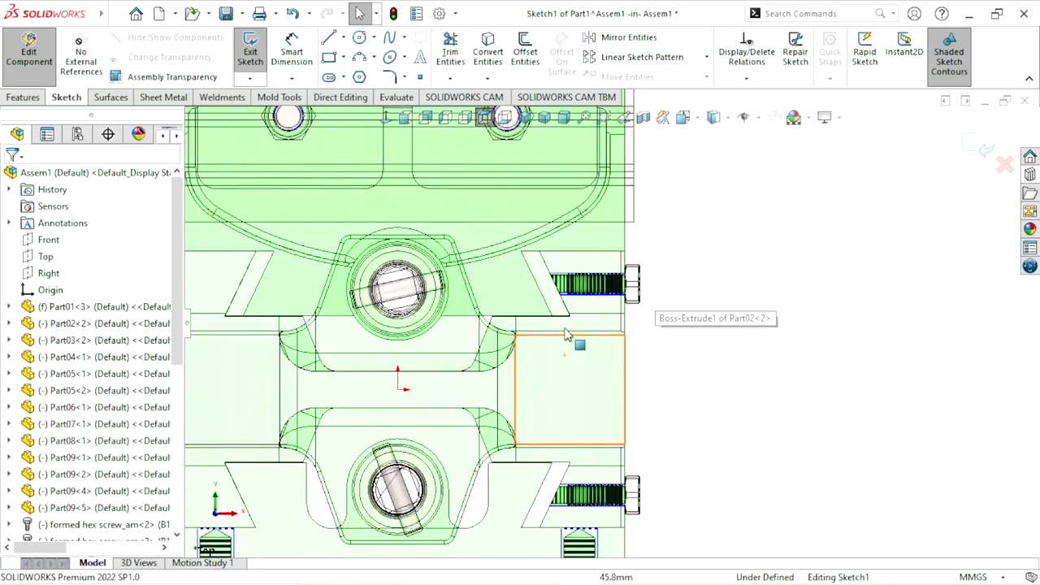
scroll(547, 307, "down", 2)
scroll(539, 309, "down", 2)
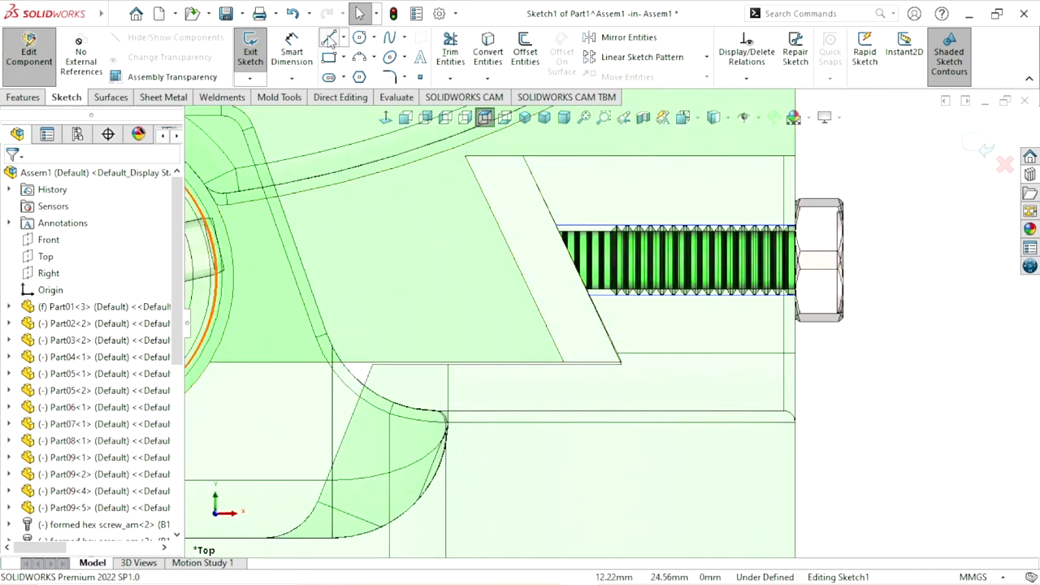
Draw the remaining wedge edges with the Line tool and close the outline at its start point
key("l")
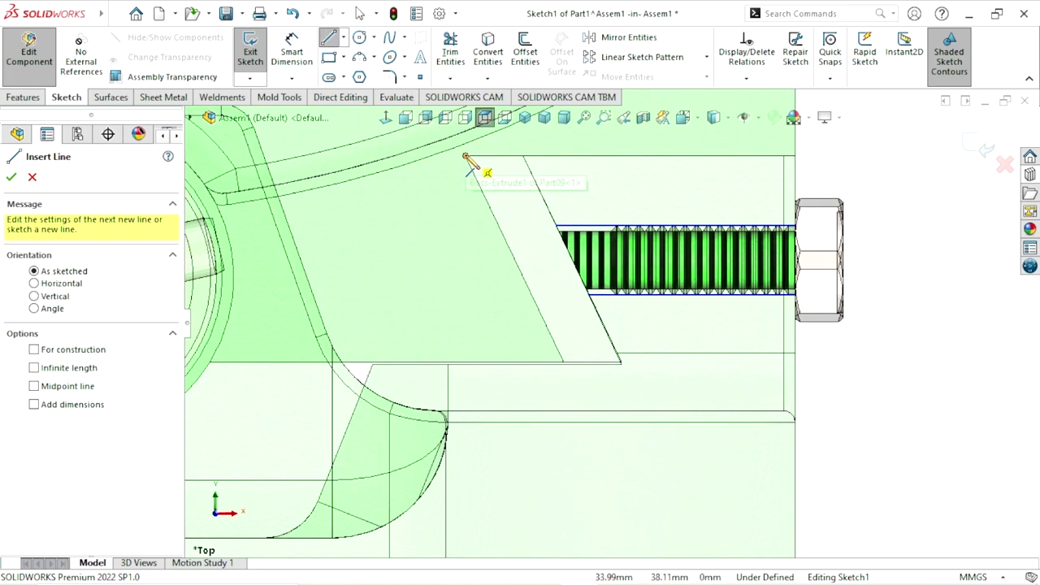
left_click(524, 155)
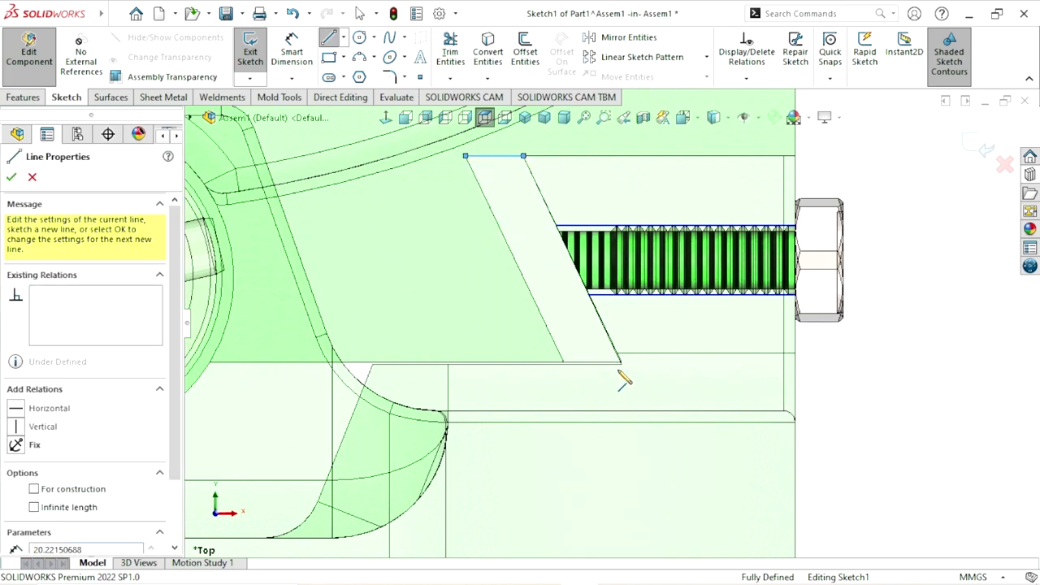
scroll(620, 374, "down", 2)
scroll(619, 372, "down", 3)
scroll(605, 346, "down", 1)
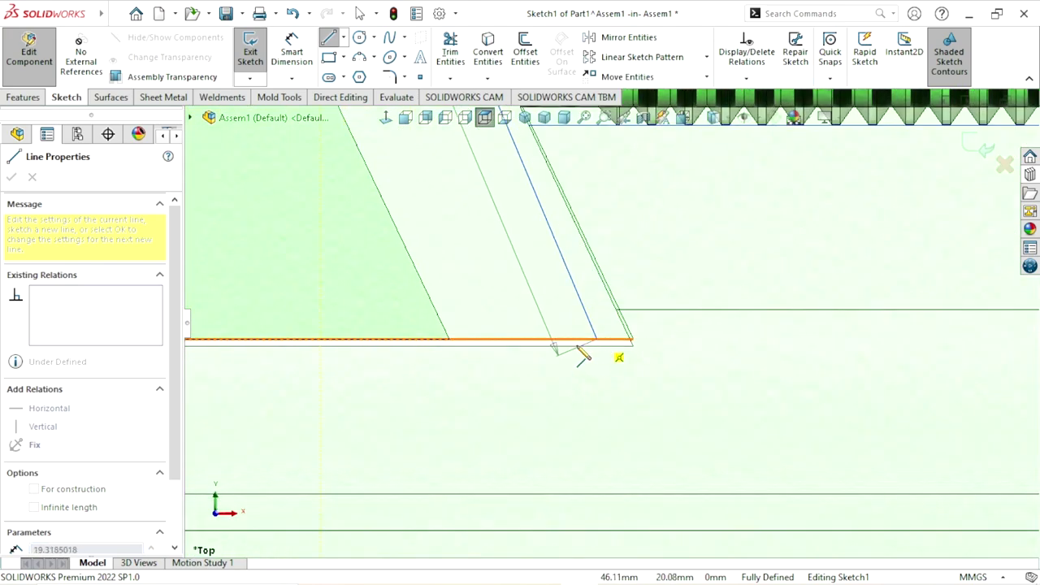
left_click(634, 347)
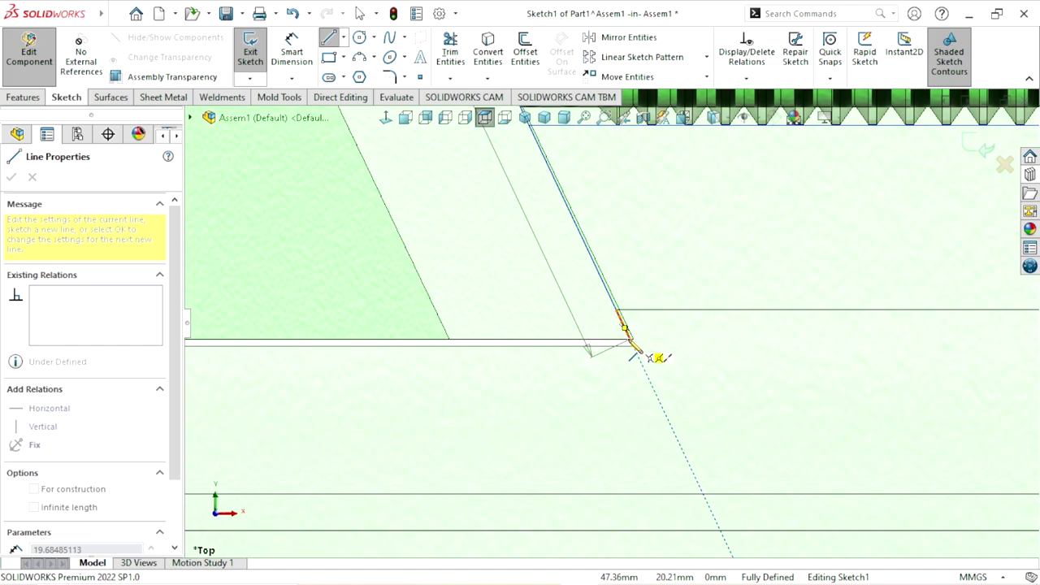
left_click(633, 341)
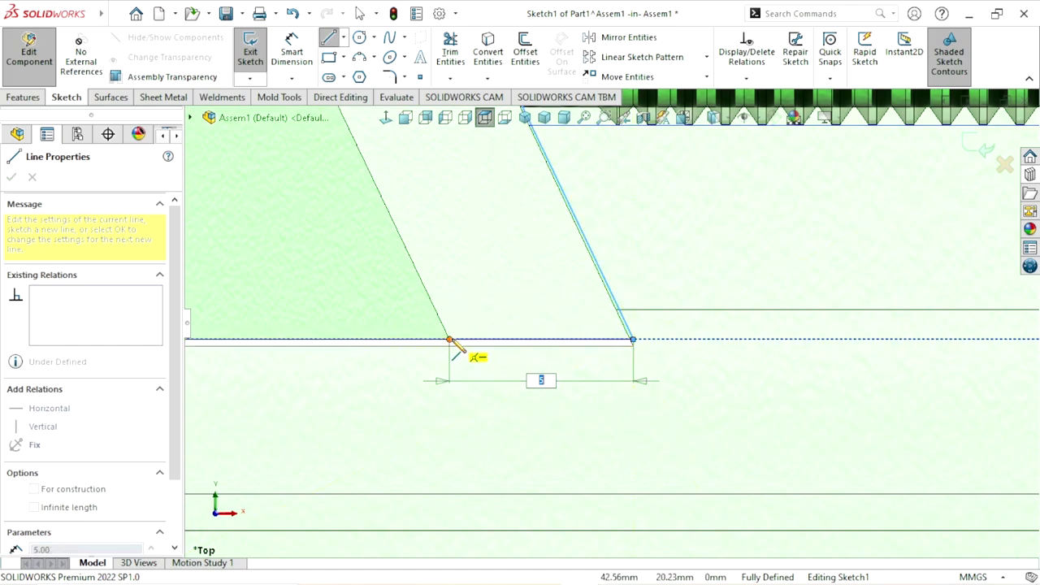
left_click(450, 339)
scroll(487, 343, "up", 3)
scroll(553, 345, "up", 2)
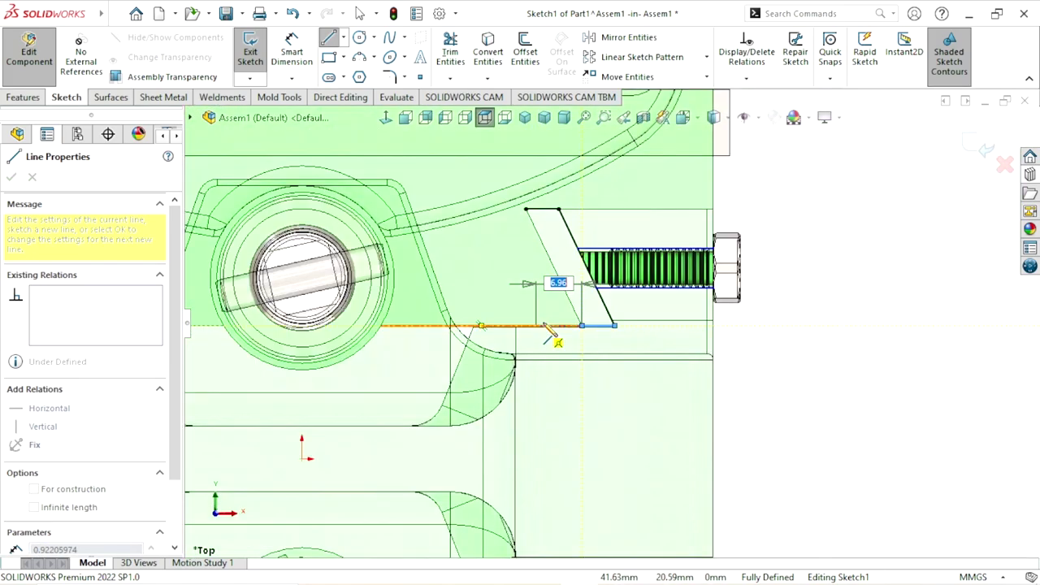
left_click(526, 210)
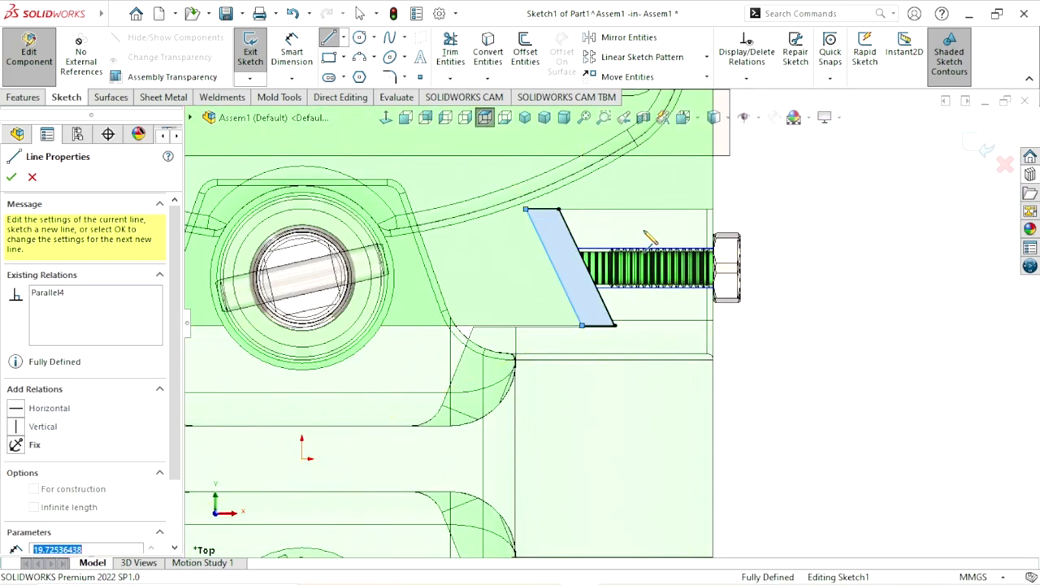
End line drawing and zoom around the finished wedge profile beside the clamping screw
right_click(801, 224)
key("Escape")
key("Escape")
scroll(626, 366, "up", 2)
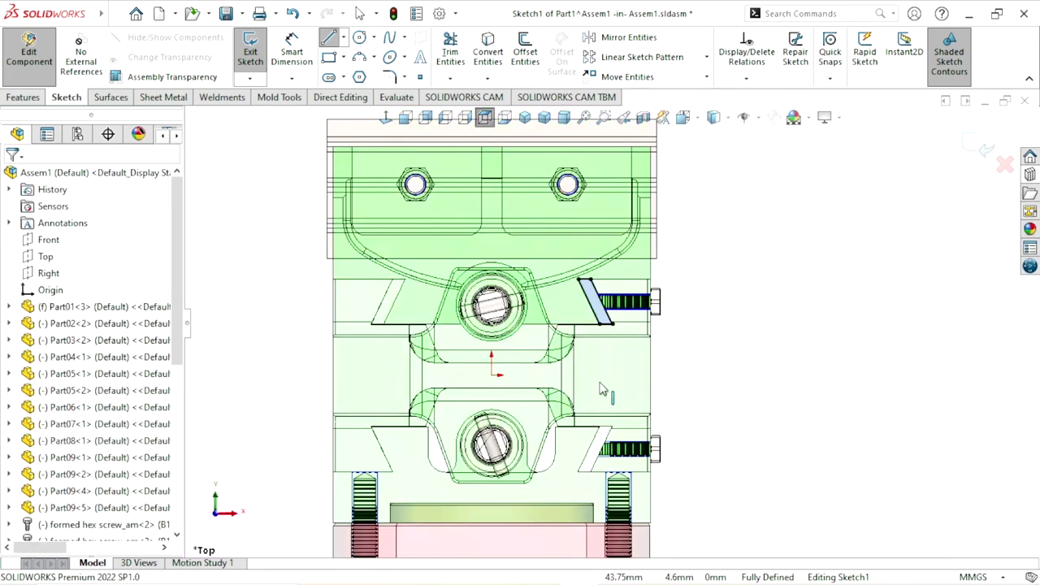
scroll(599, 439, "down", 1)
scroll(598, 439, "up", 2)
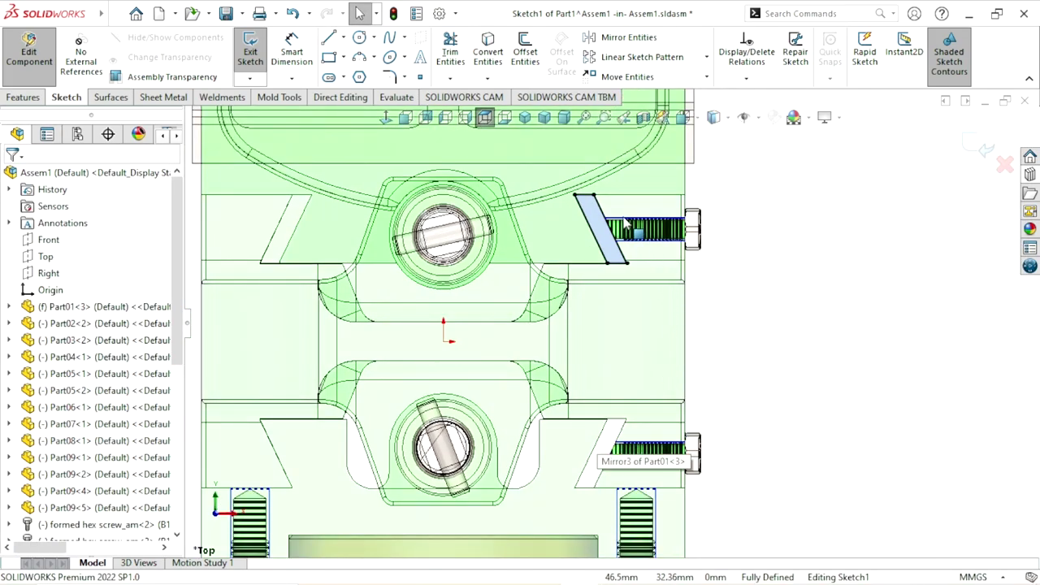
scroll(623, 224, "down", 2)
scroll(605, 248, "down", 1)
scroll(642, 414, "up", 1)
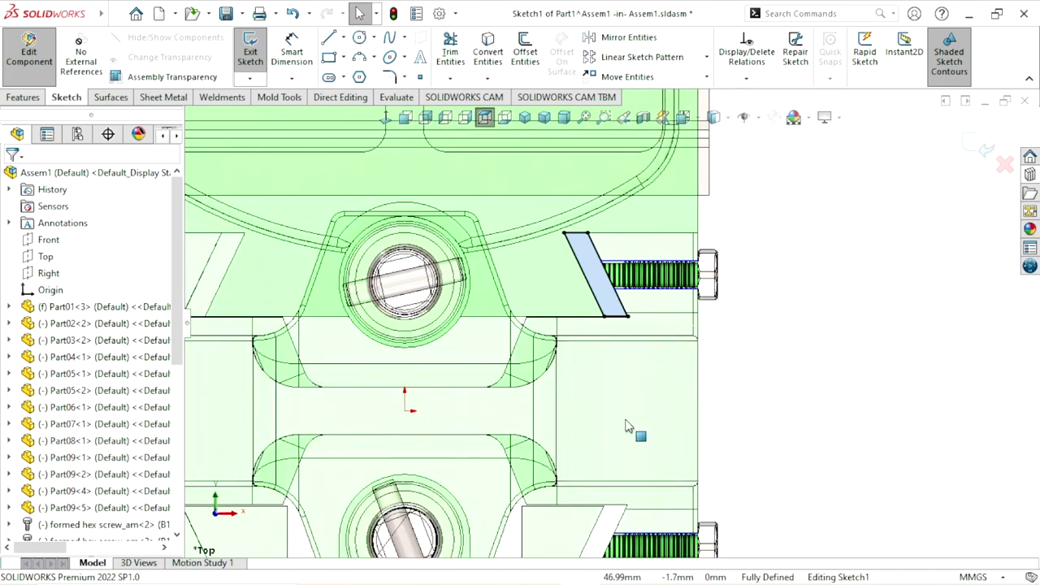
scroll(627, 426, "up", 2)
scroll(615, 355, "down", 1)
scroll(642, 313, "down", 1)
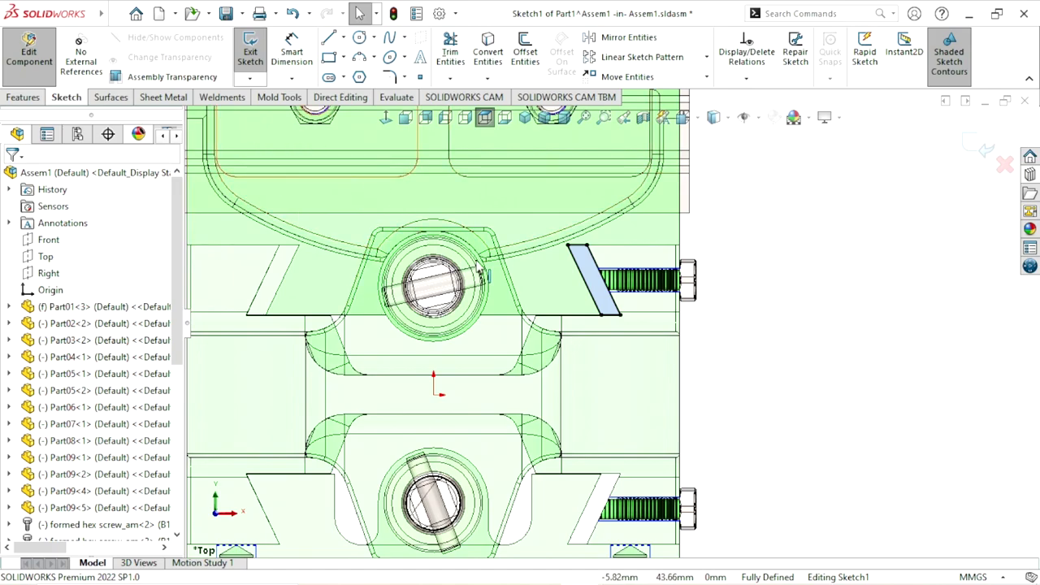
Switch to isometric view and start an Extruded Boss/Base on the wedge sketch
left_click(524, 117)
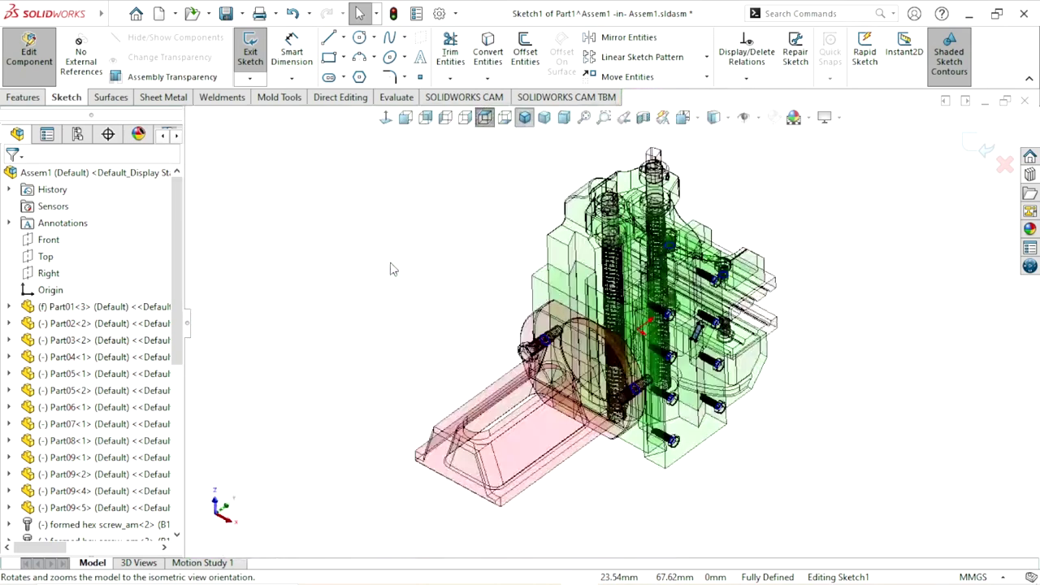
scroll(390, 269, "down", 1)
scroll(342, 219, "down", 1)
scroll(286, 162, "down", 1)
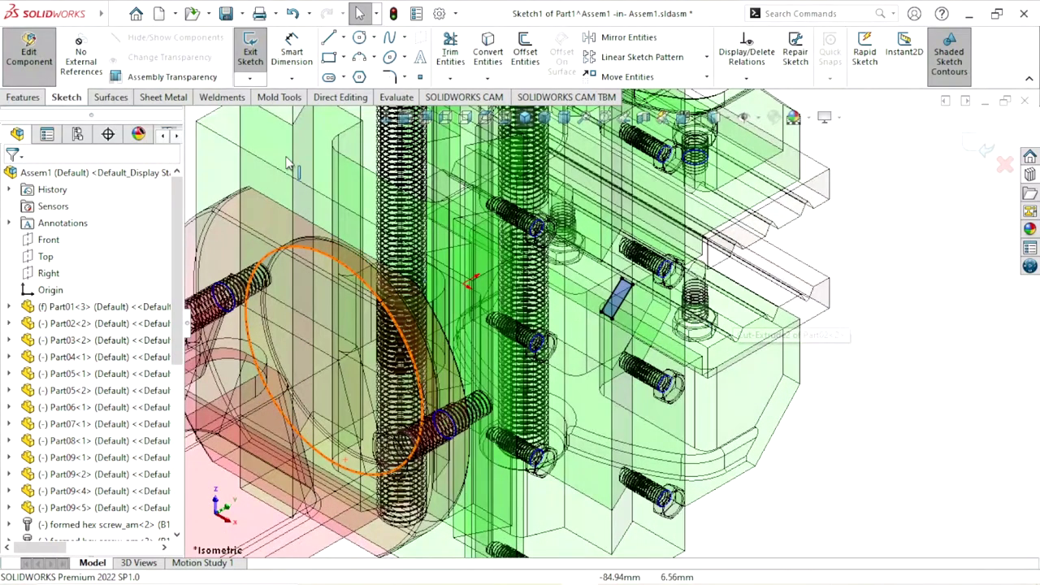
left_click(39, 101)
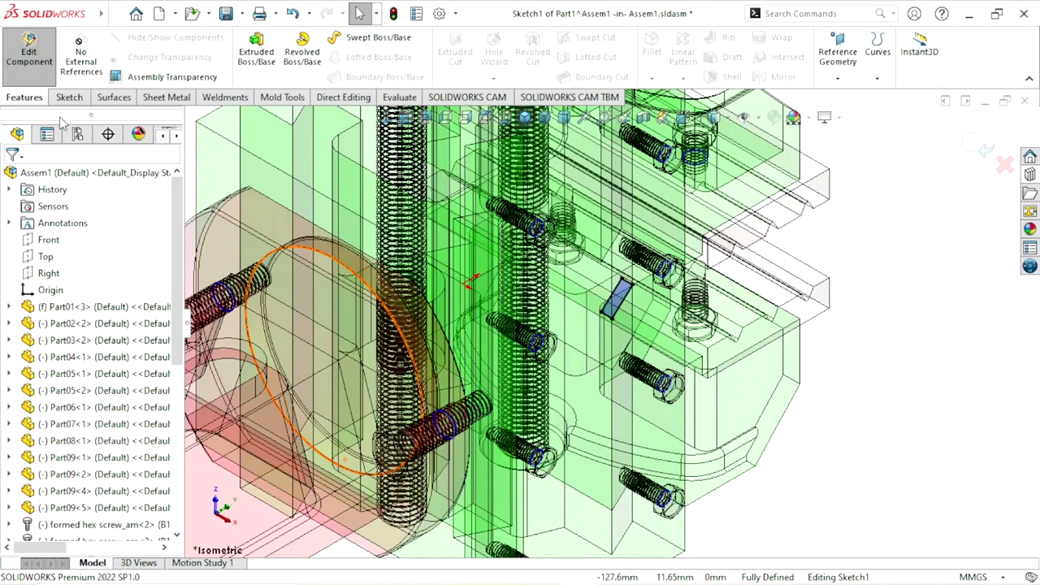
left_click(259, 58)
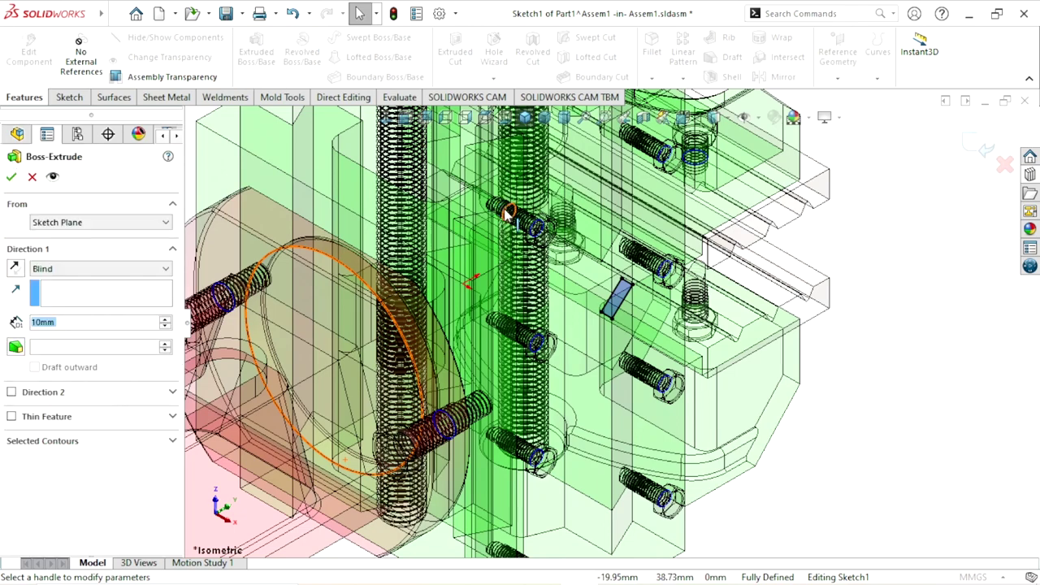
Set Direction 1 to Up To Surface, limited by a face of Part01
left_click(126, 268)
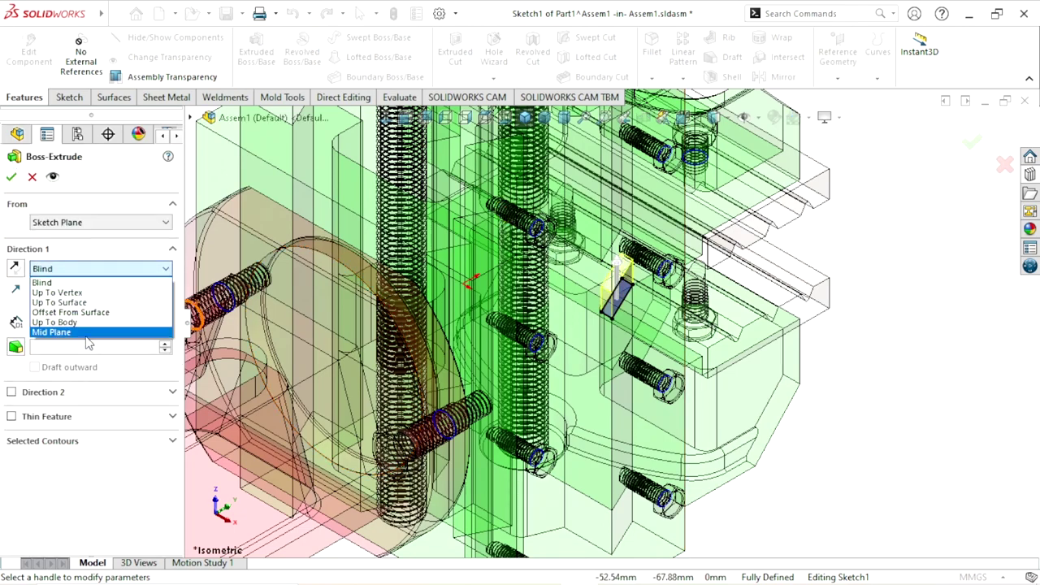
left_click(88, 334)
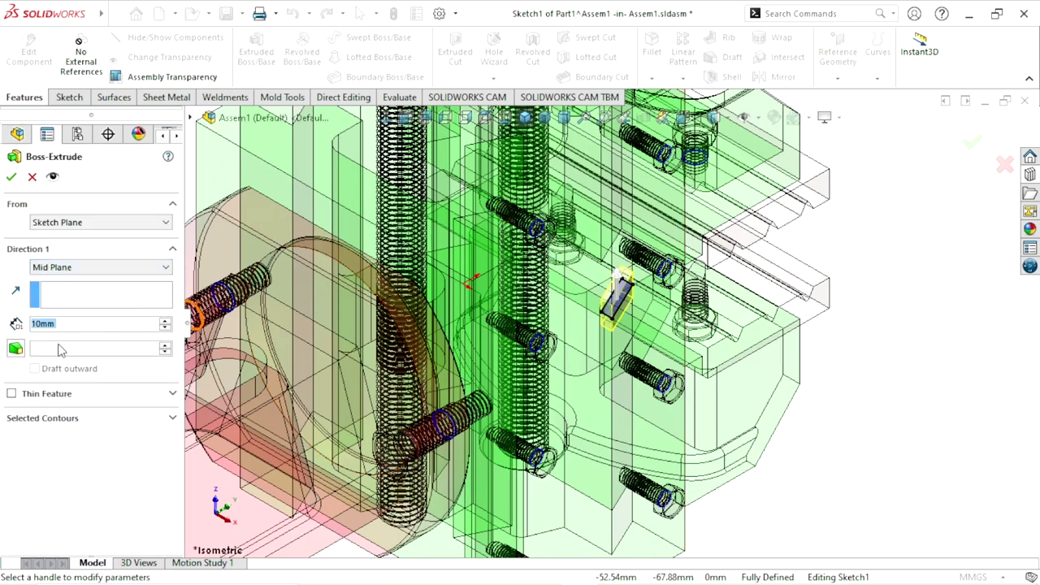
left_click(84, 268)
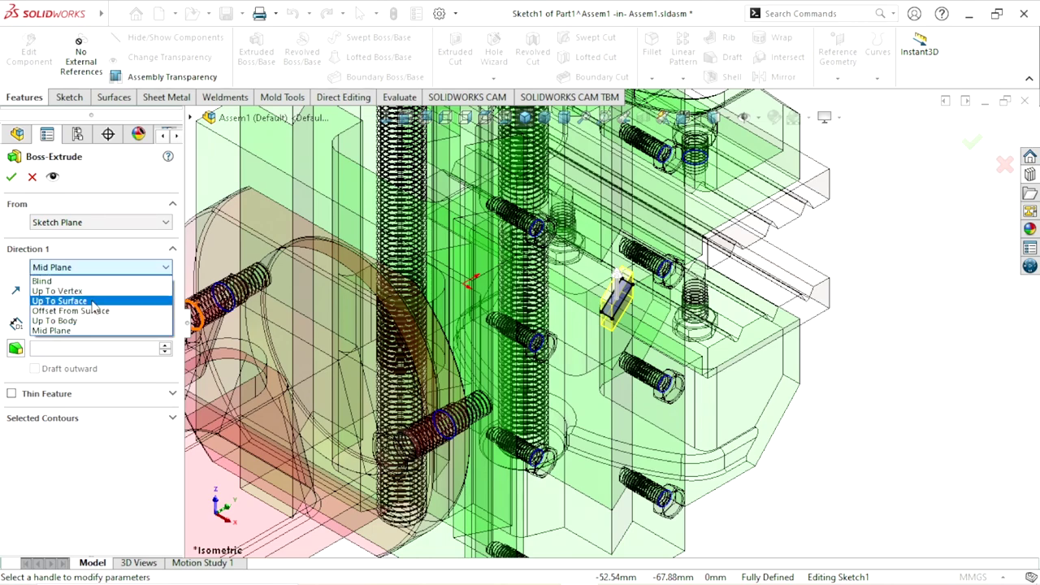
left_click(73, 301)
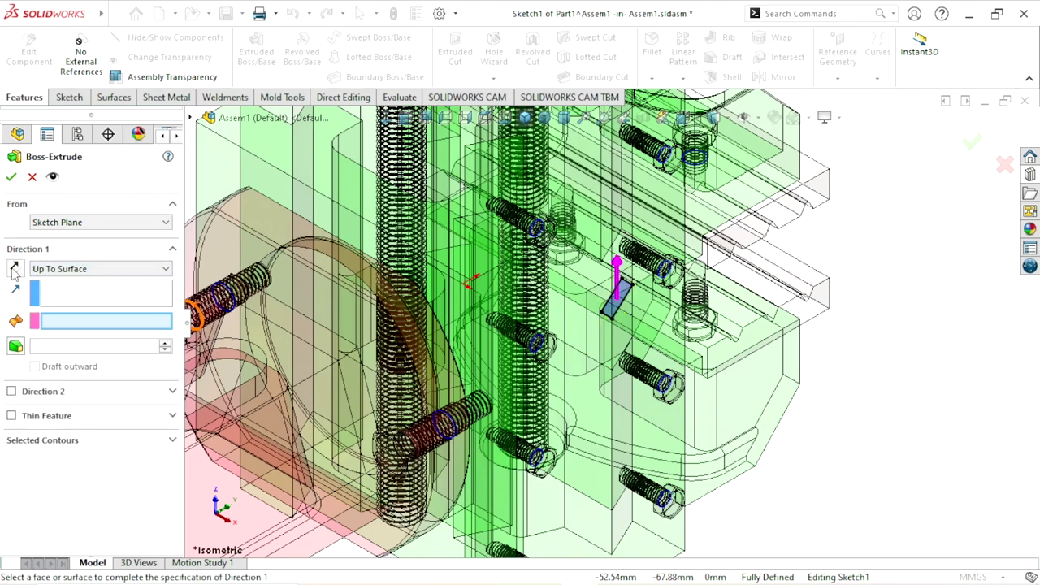
scroll(638, 338, "up", 3)
middle_click_drag(646, 228, 575, 370)
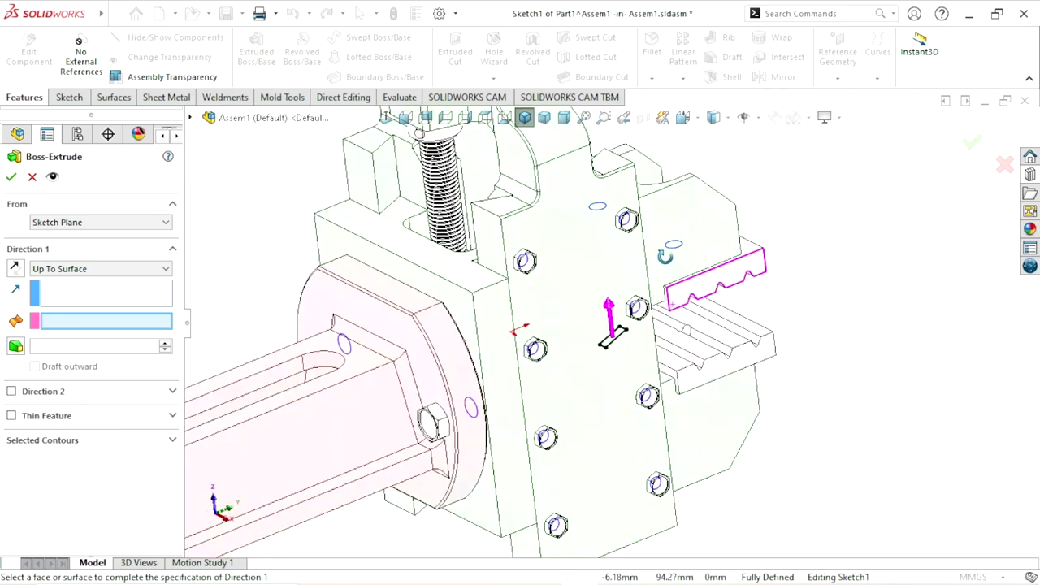
scroll(575, 370, "down", 3)
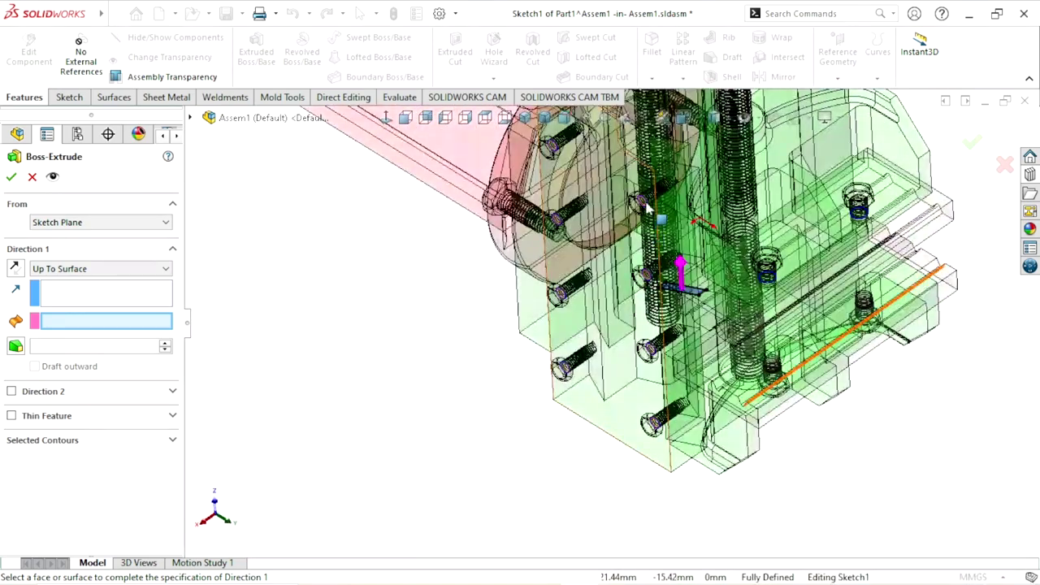
scroll(609, 317, "down", 3)
scroll(642, 260, "down", 3)
scroll(681, 211, "down", 3)
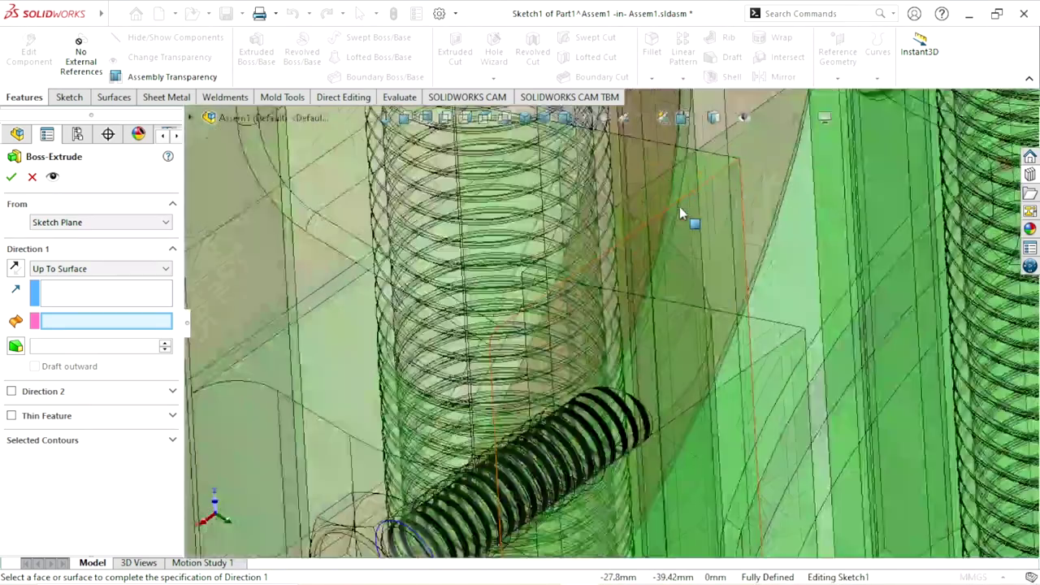
left_click(714, 171)
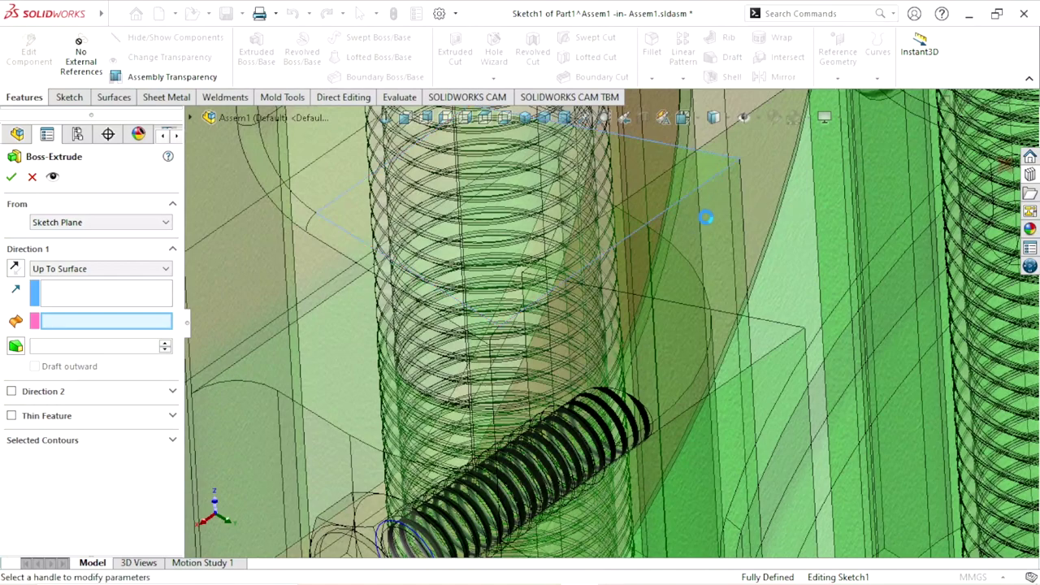
scroll(650, 341, "up", 3)
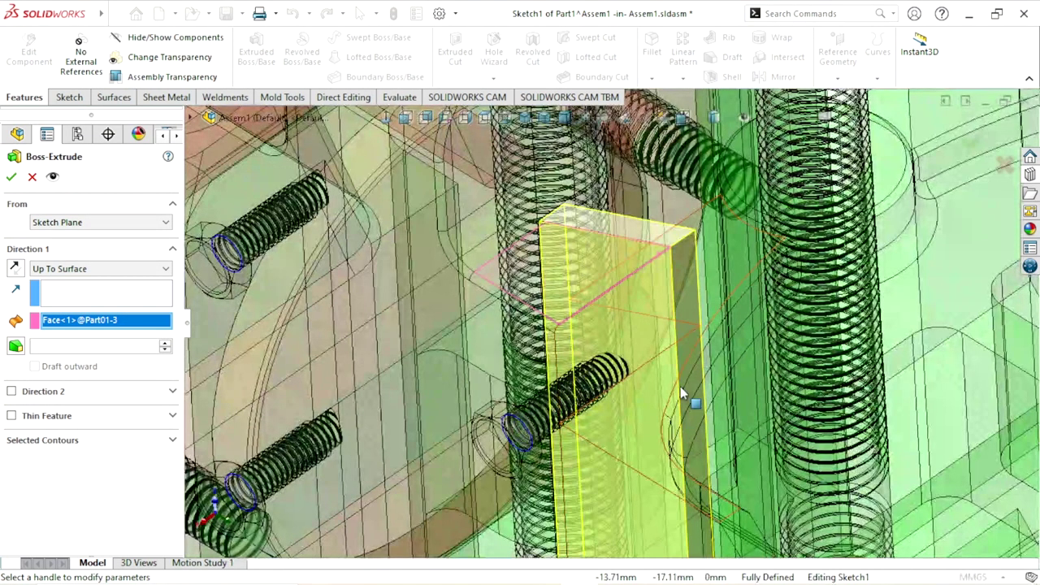
scroll(676, 410, "up", 3)
key("f")
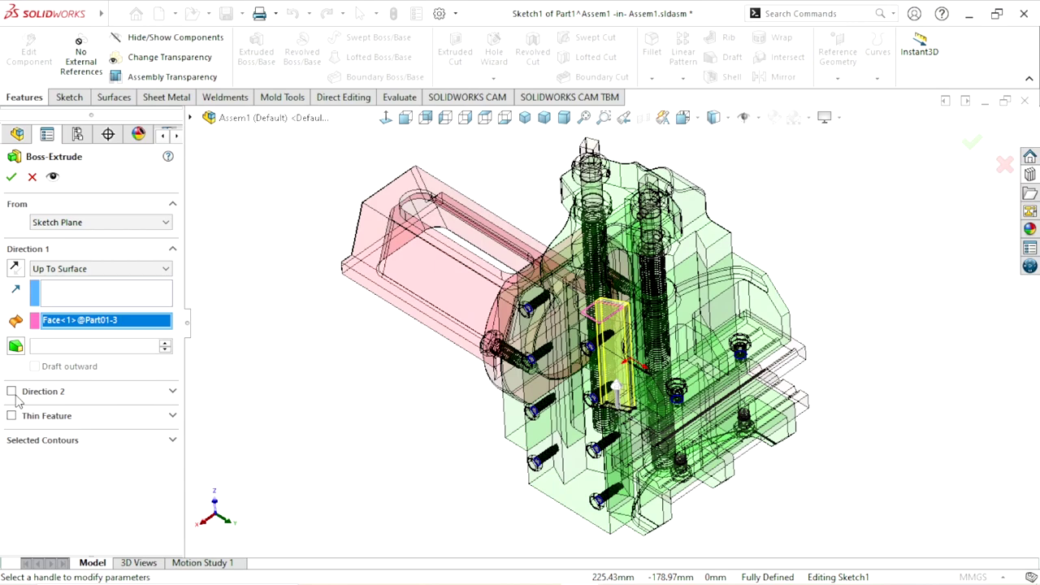
Add Direction 2 Up To Surface at Part01's other face and accept the extrude
left_click(11, 391)
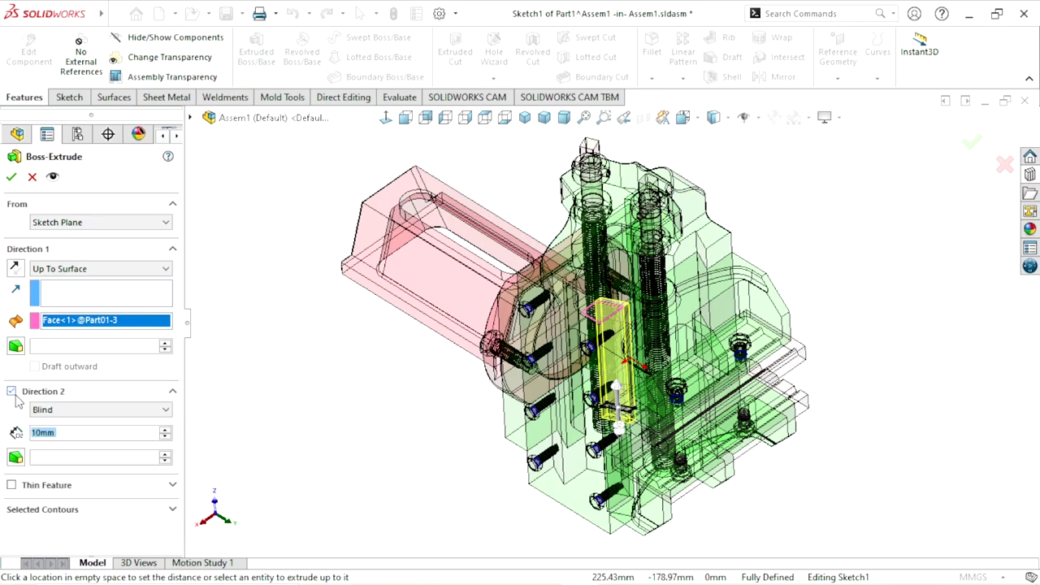
left_click(65, 409)
left_click(80, 444)
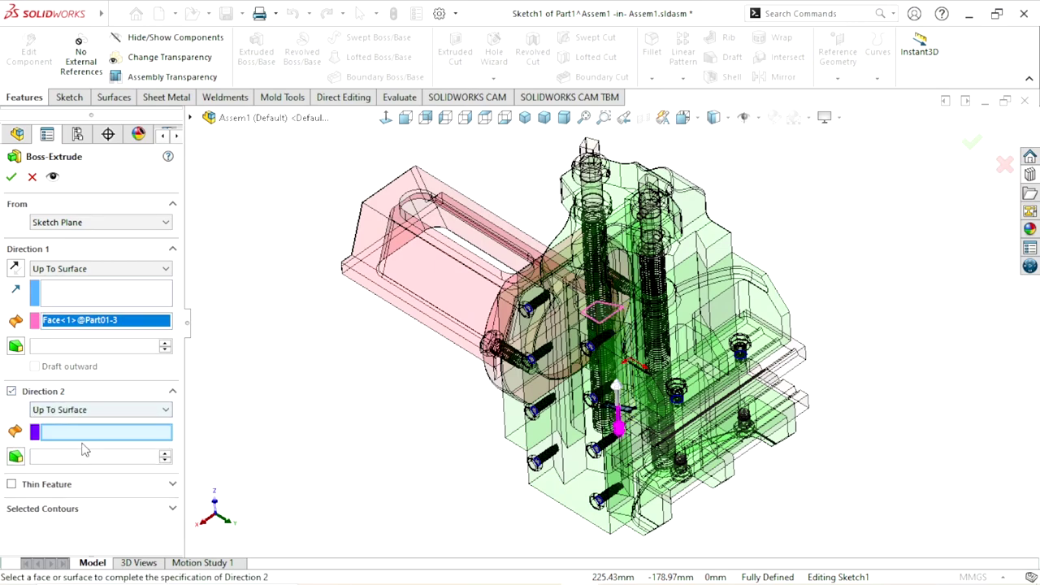
mouse_move(552, 472)
middle_mouse_down()
mouse_move(547, 321)
mouse_move(615, 520)
middle_mouse_up()
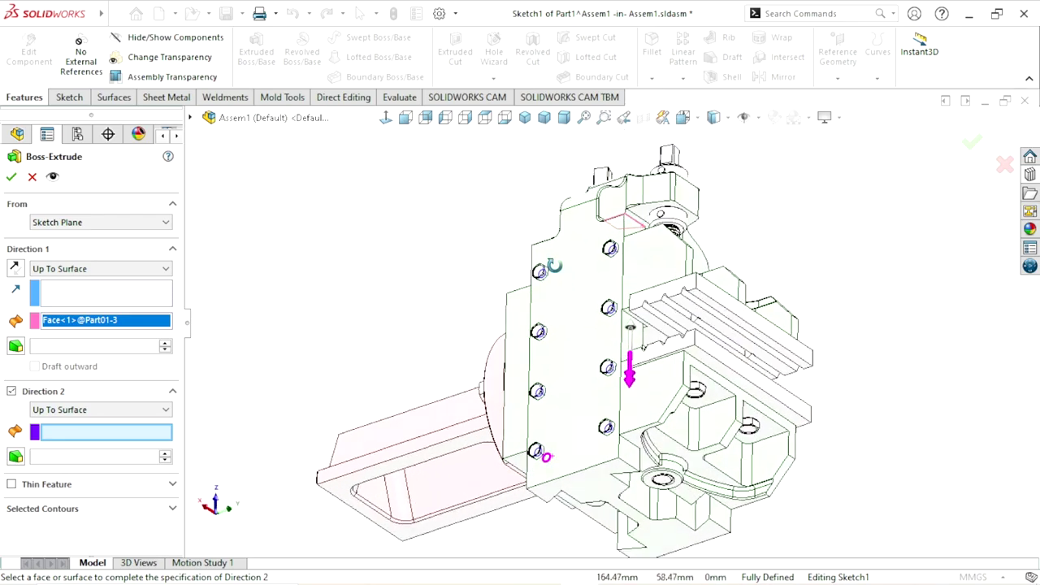
scroll(615, 520, "down", 3)
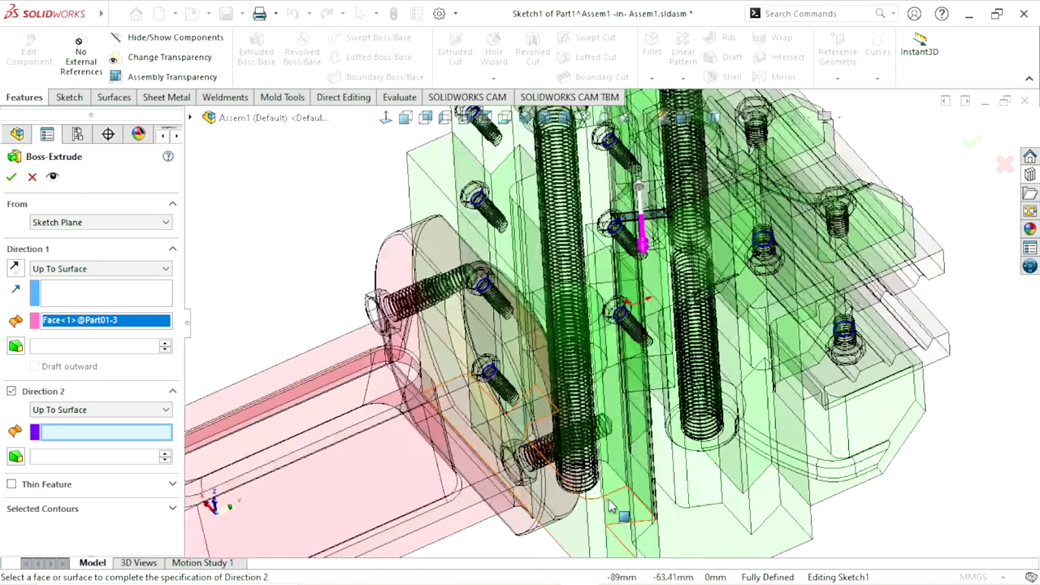
scroll(625, 384, "down", 3)
left_click(650, 367)
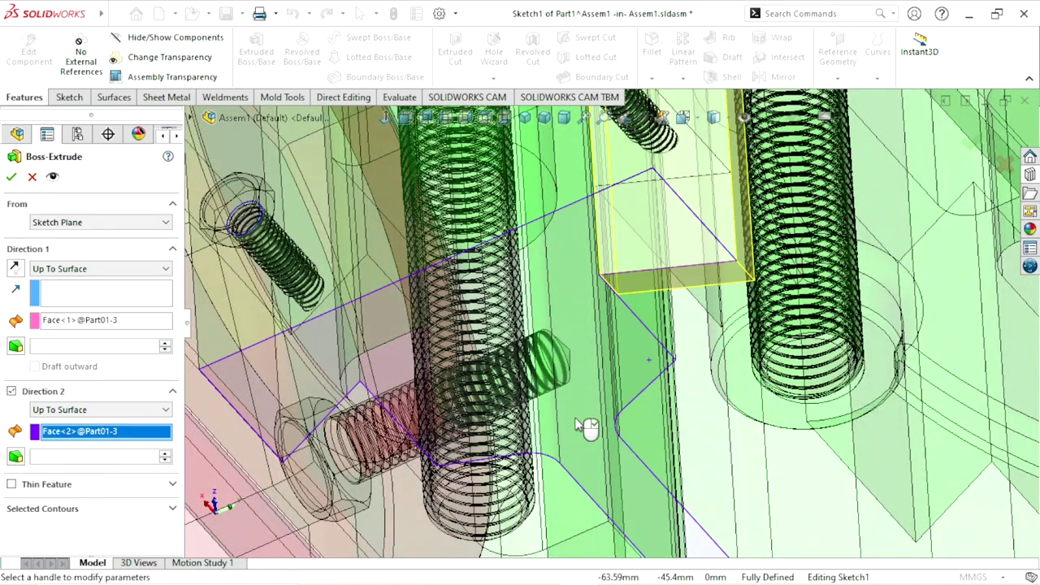
scroll(580, 422, "up", 5)
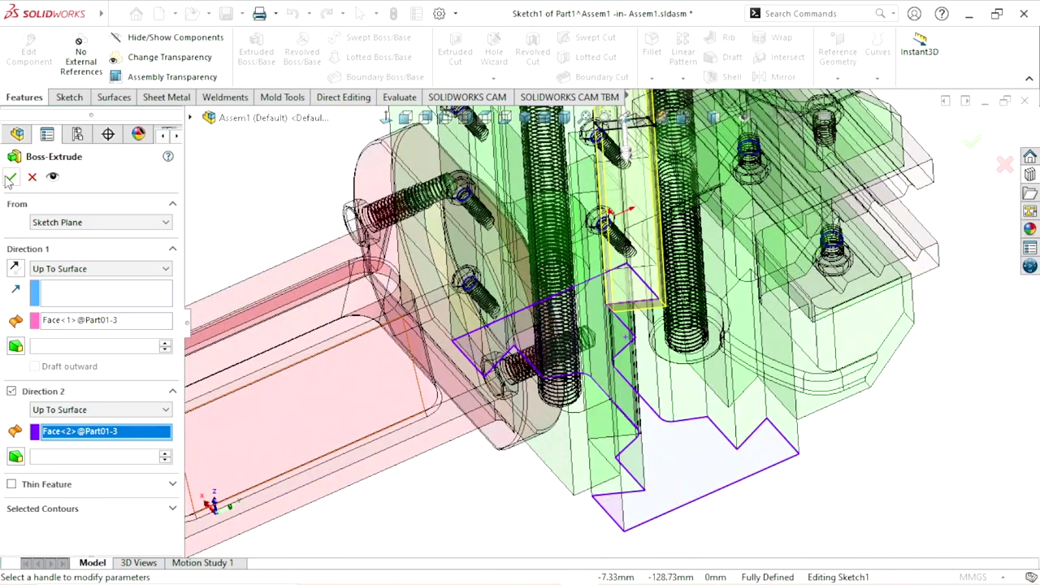
left_click(10, 176)
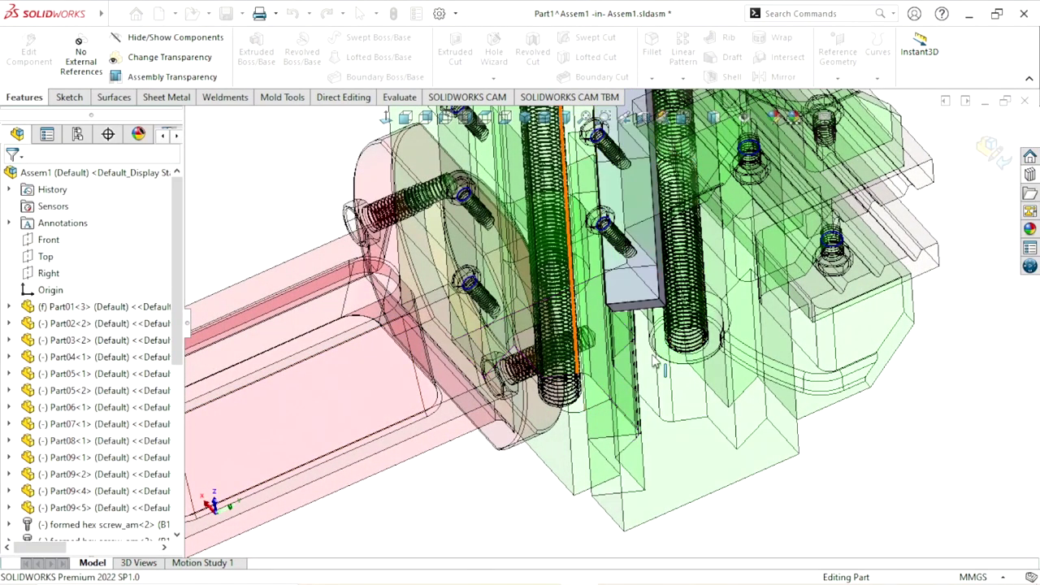
Exit in-context editing of Part1 and fit the whole assembly in view
left_click(989, 153)
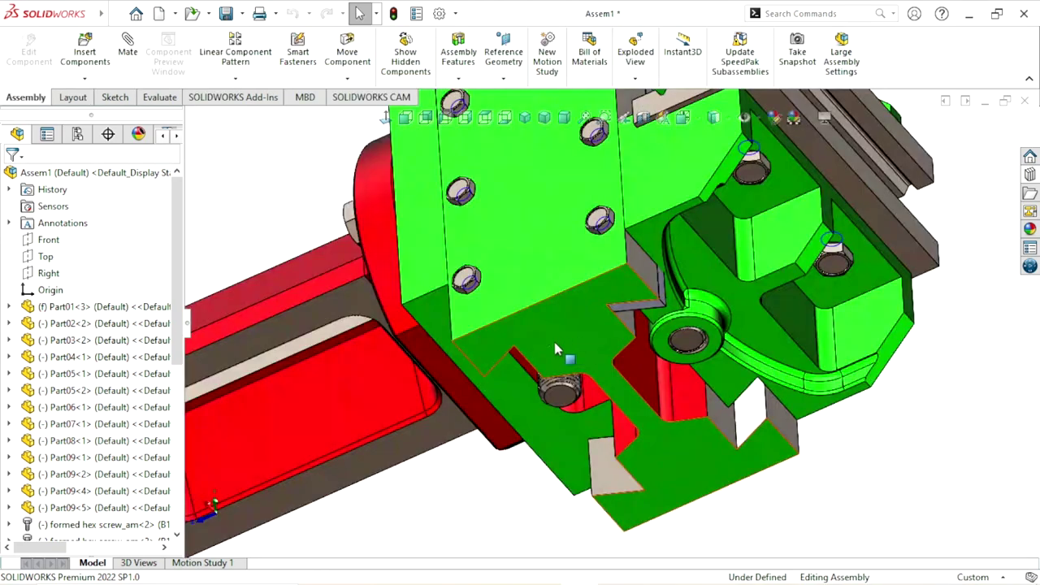
key("f")
middle_click_drag(698, 488, 650, 515)
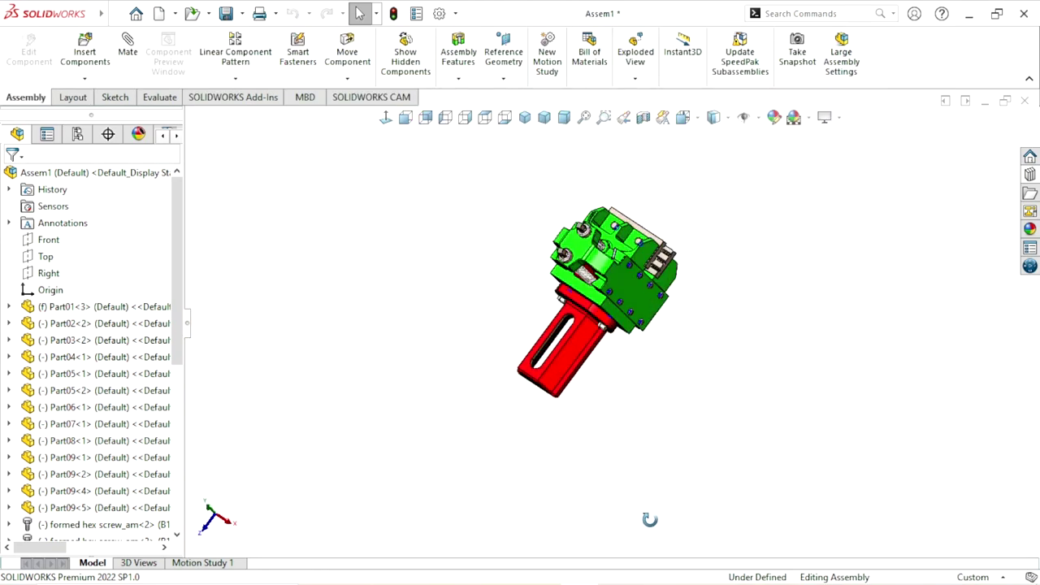
scroll(615, 282, "down", 5)
scroll(615, 282, "down", 2)
scroll(615, 282, "down", 2)
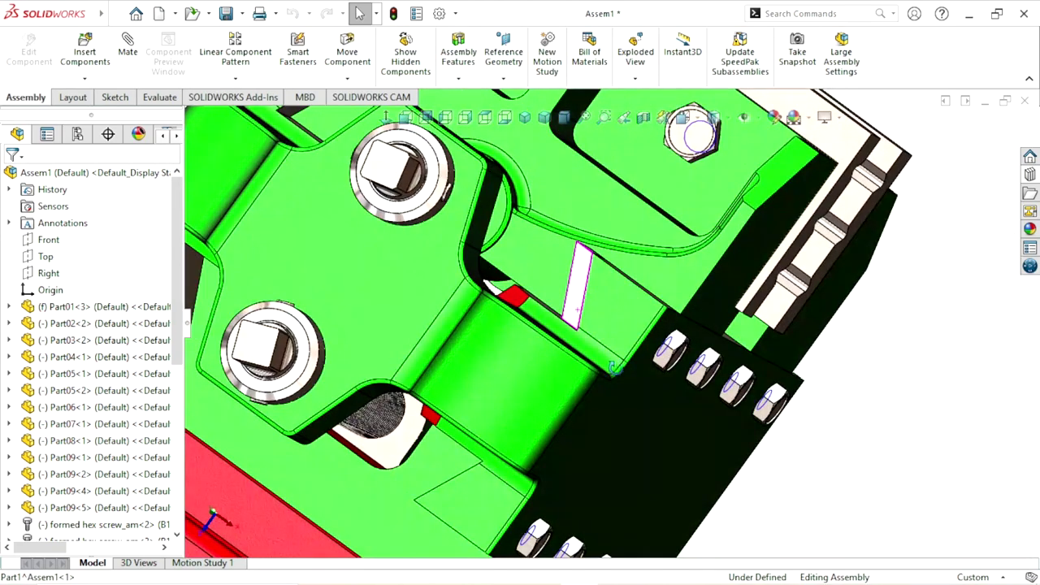
scroll(615, 284, "up", 2)
scroll(610, 292, "down", 2)
scroll(605, 292, "down", 2)
scroll(569, 309, "down", 2)
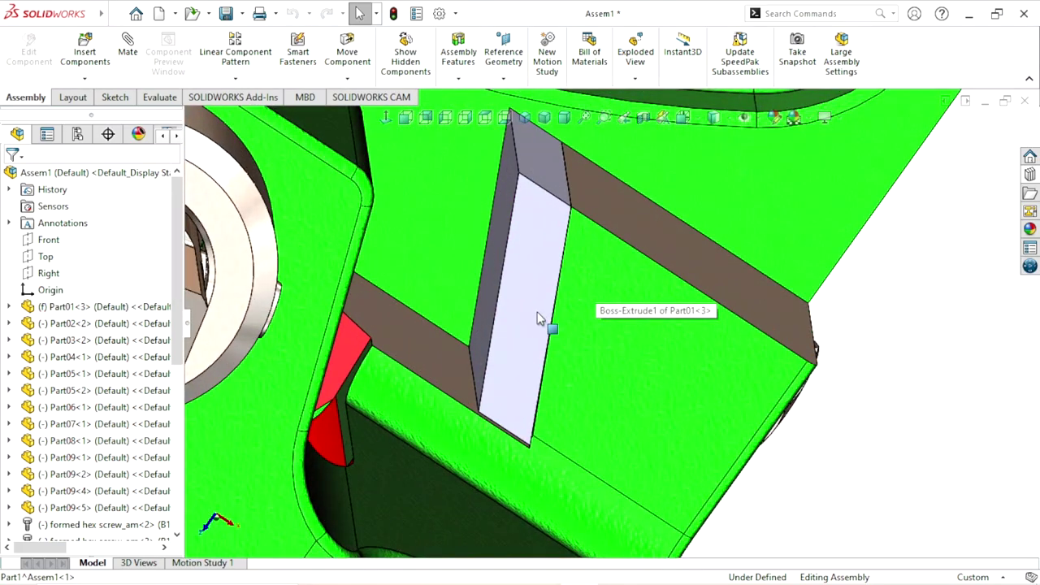
scroll(552, 313, "up", 3)
scroll(585, 341, "down", 2)
scroll(592, 356, "up", 2)
Orbit the assembly to inspect the new wedge, then scroll down the FeatureManager tree
mouse_move(602, 358)
middle_mouse_down()
mouse_move(582, 344)
mouse_move(586, 354)
middle_mouse_up()
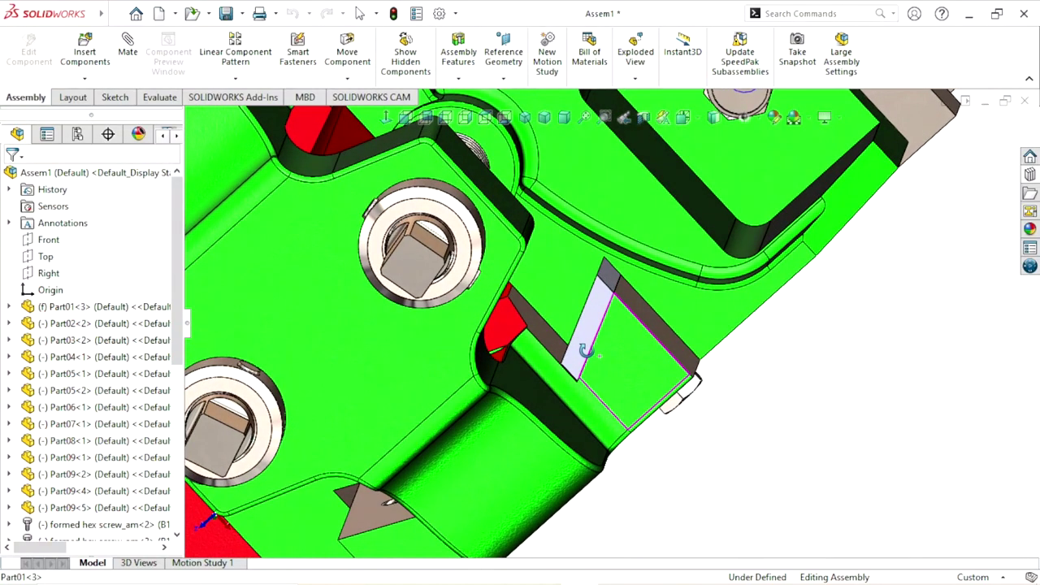
scroll(586, 353, "up", 3)
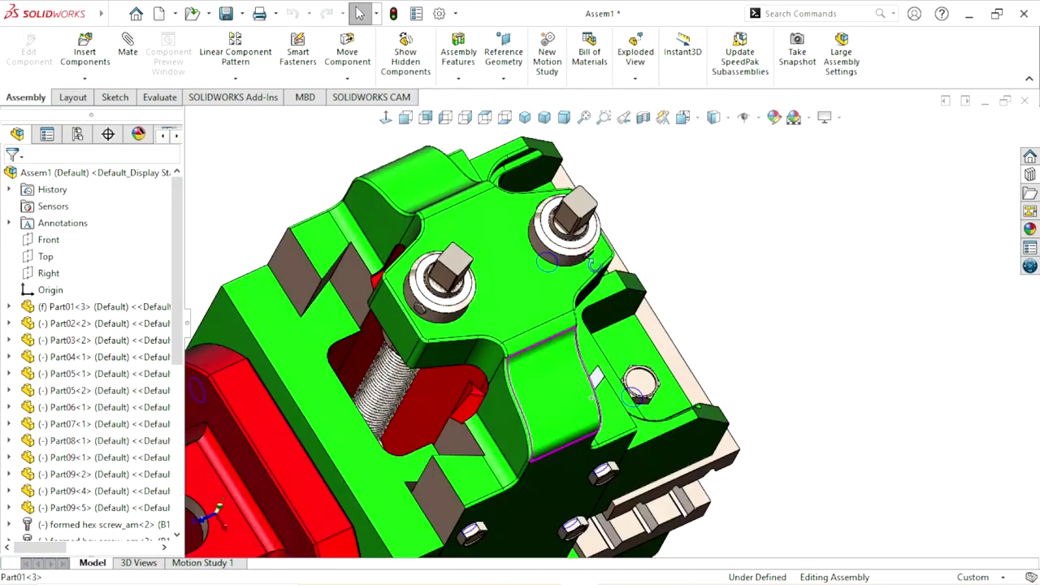
middle_click_drag(587, 353, 588, 460)
scroll(588, 461, "up", 2)
scroll(588, 461, "up", 3)
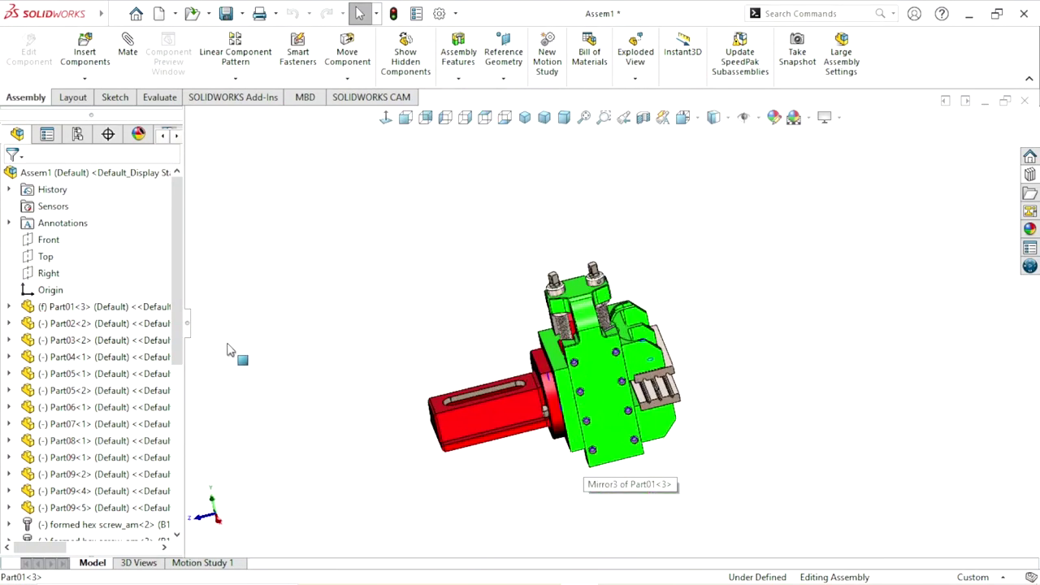
scroll(174, 370, "down", 3)
left_click_drag(174, 370, 172, 506)
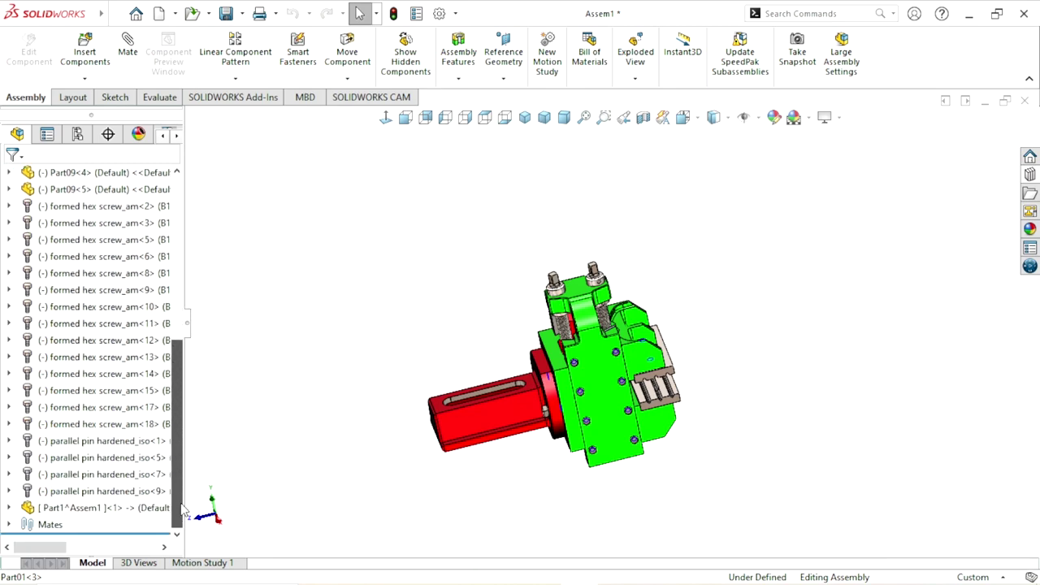
Rename the Part1^Assem1 component in the tree to 'Pouch plate 1'
right_click(99, 514)
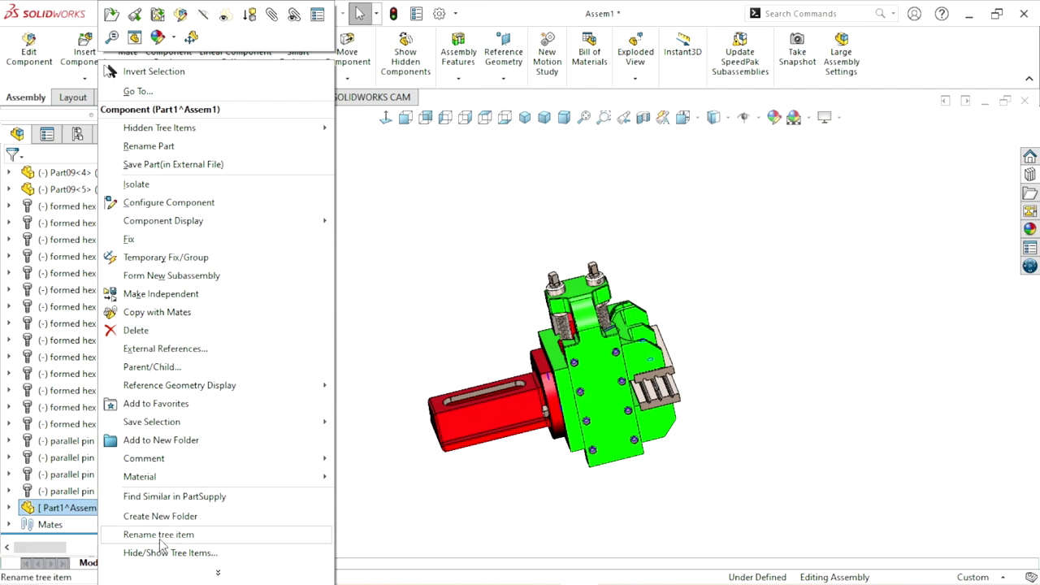
left_click(160, 536)
type("Pouch")
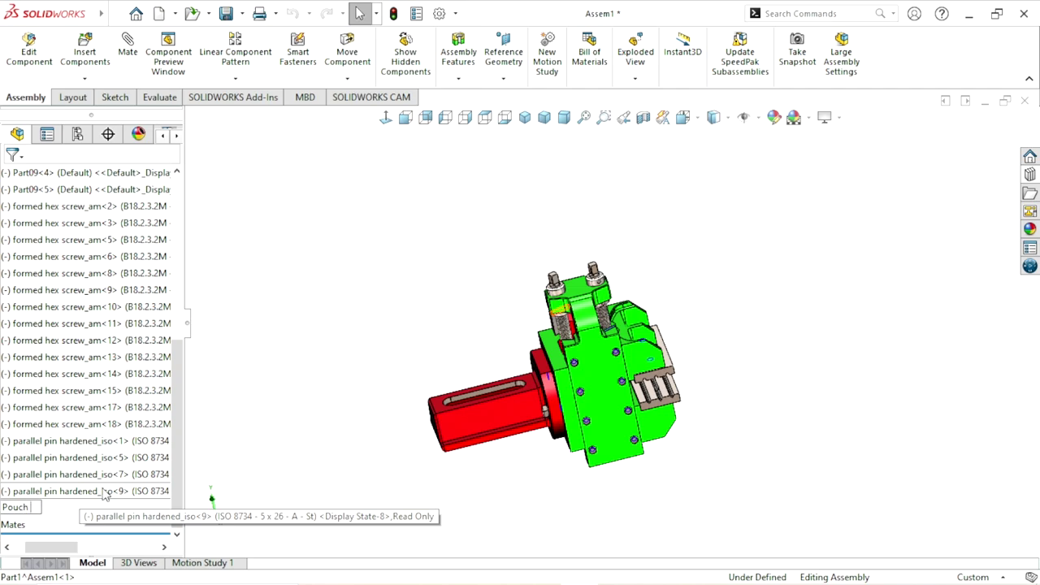
type("plate 1^Assem1 ]<1> -> (Default")
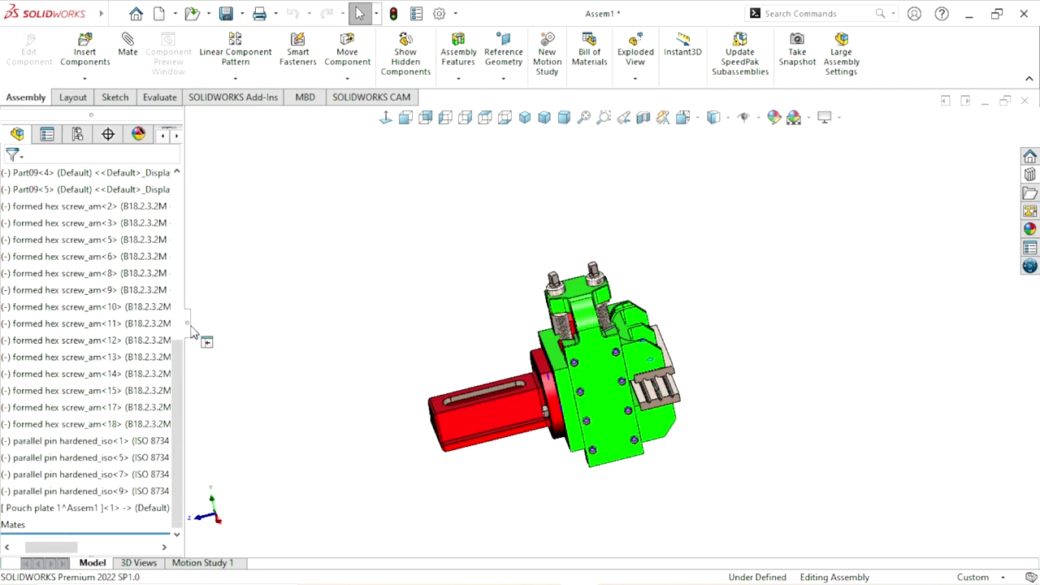
Insert a new in-context part, Part2, and start its Sketch1 on the Top plane
scroll(81, 324, "up", 6)
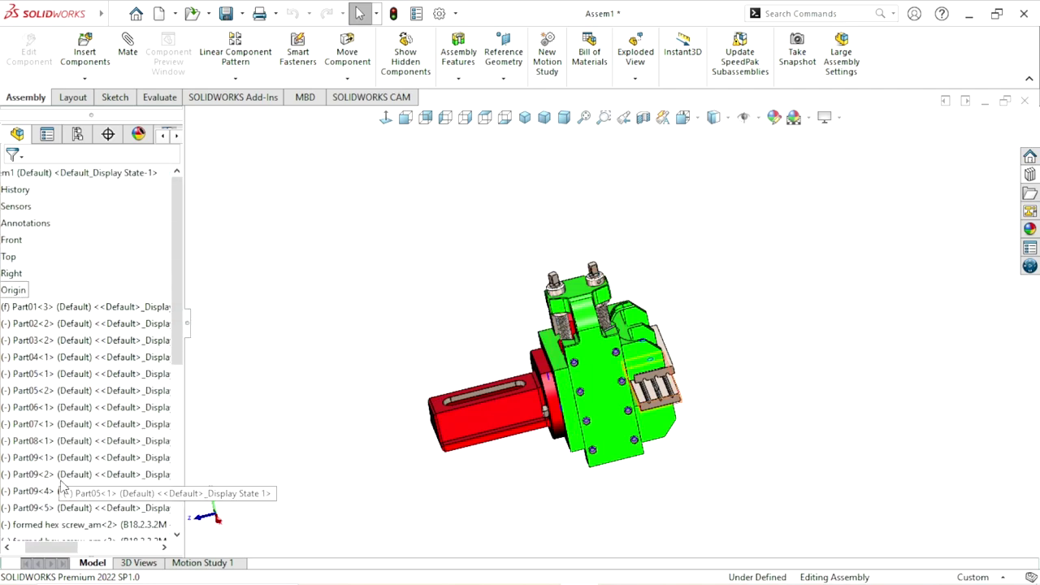
left_click_drag(65, 547, 53, 547)
scroll(73, 406, "down", 4)
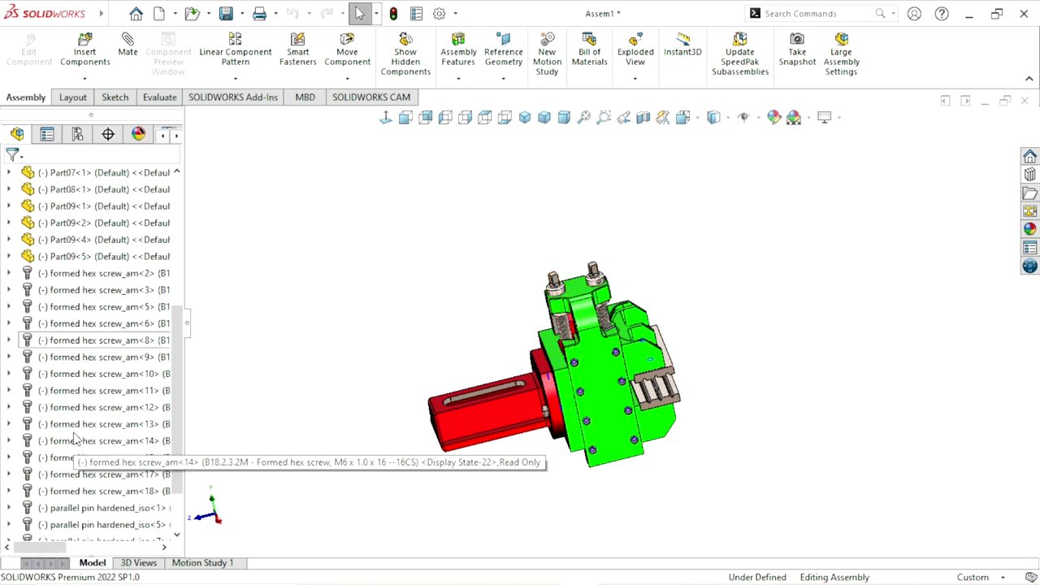
scroll(73, 439, "down", 2)
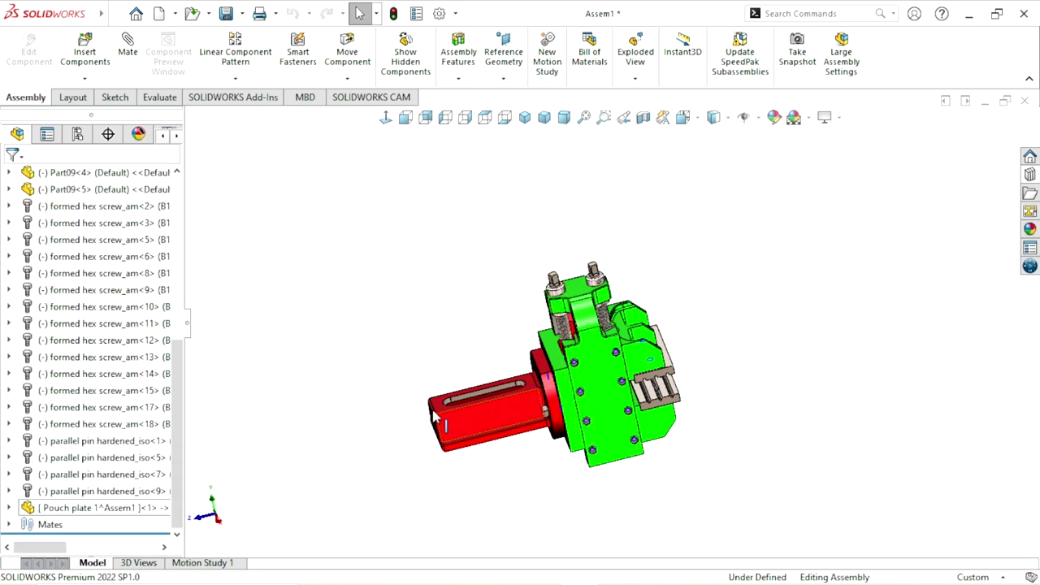
middle_click_drag(434, 416, 339, 315)
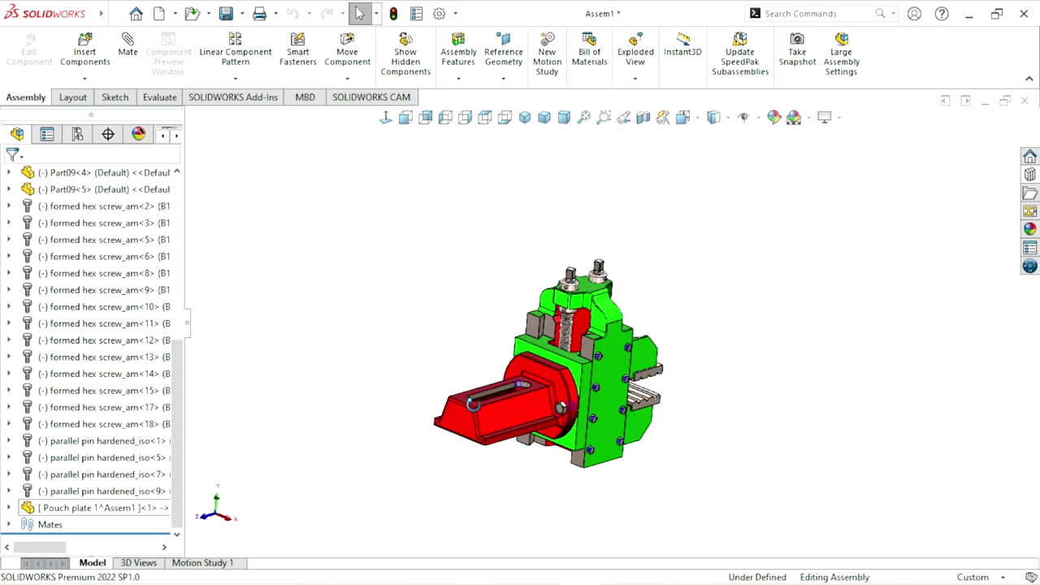
left_click(98, 81)
left_click(107, 154)
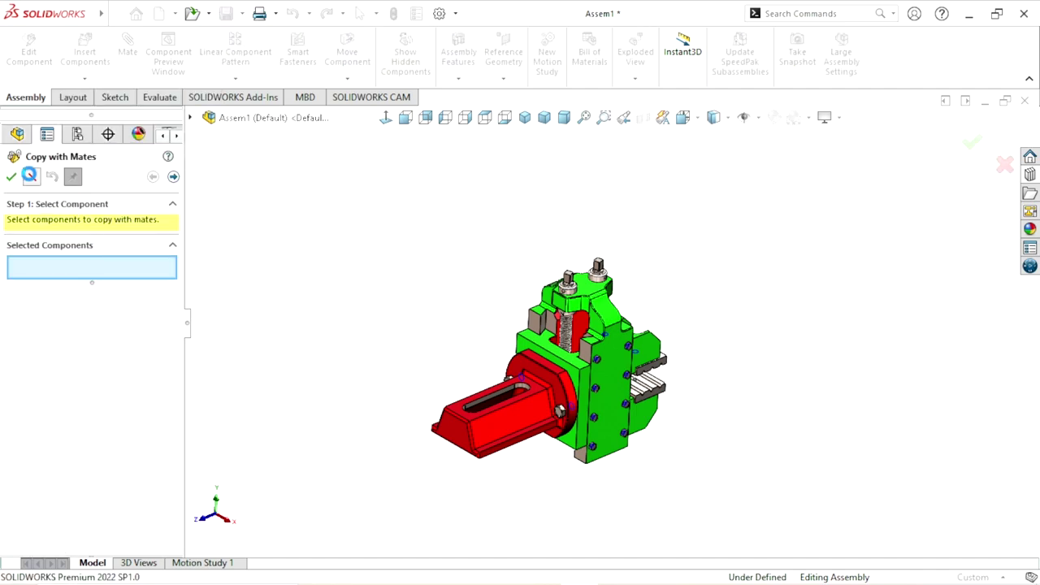
key("Escape")
left_click(84, 79)
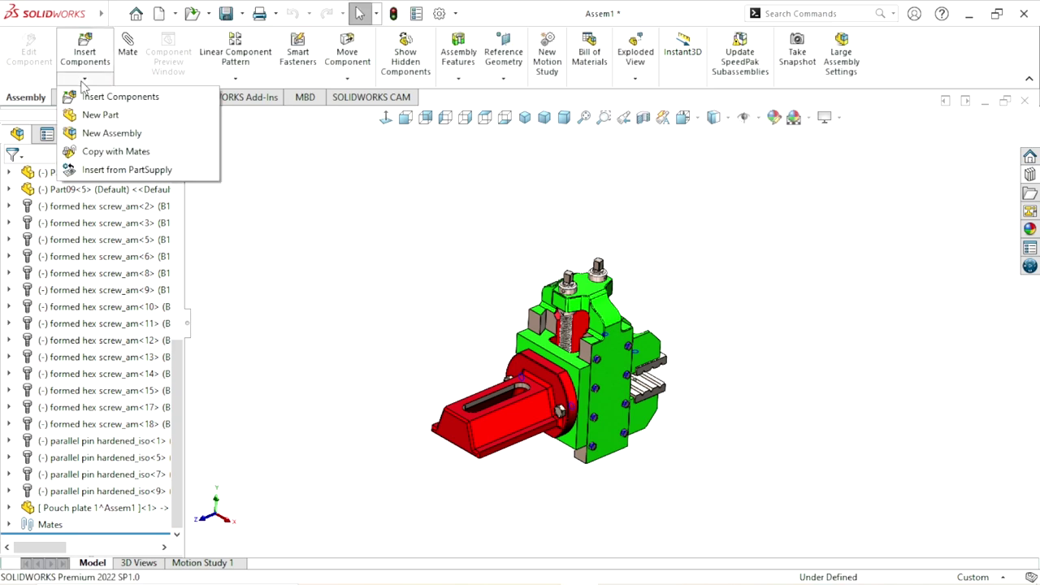
left_click(99, 116)
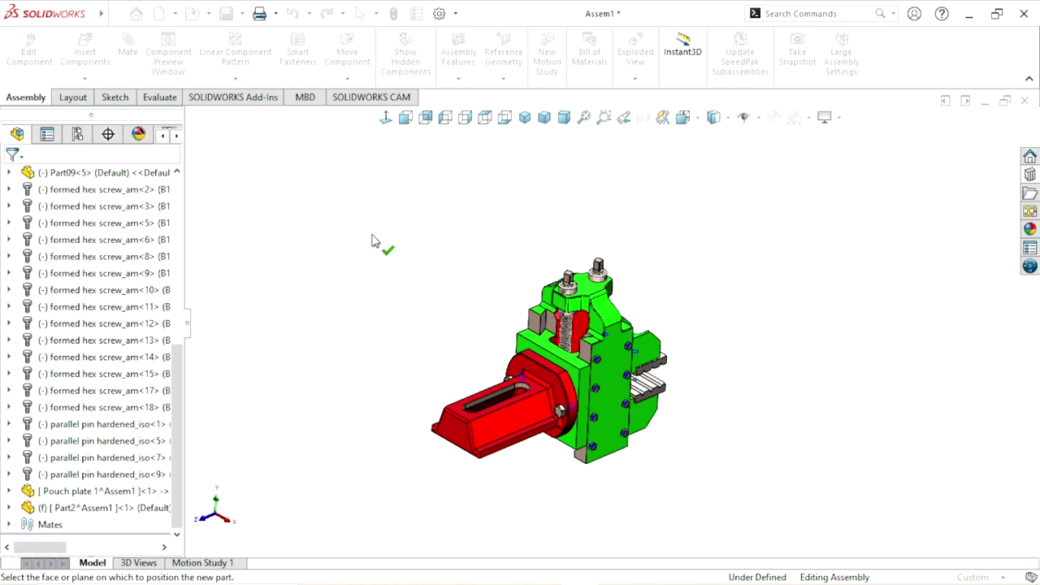
left_click_drag(174, 370, 174, 199)
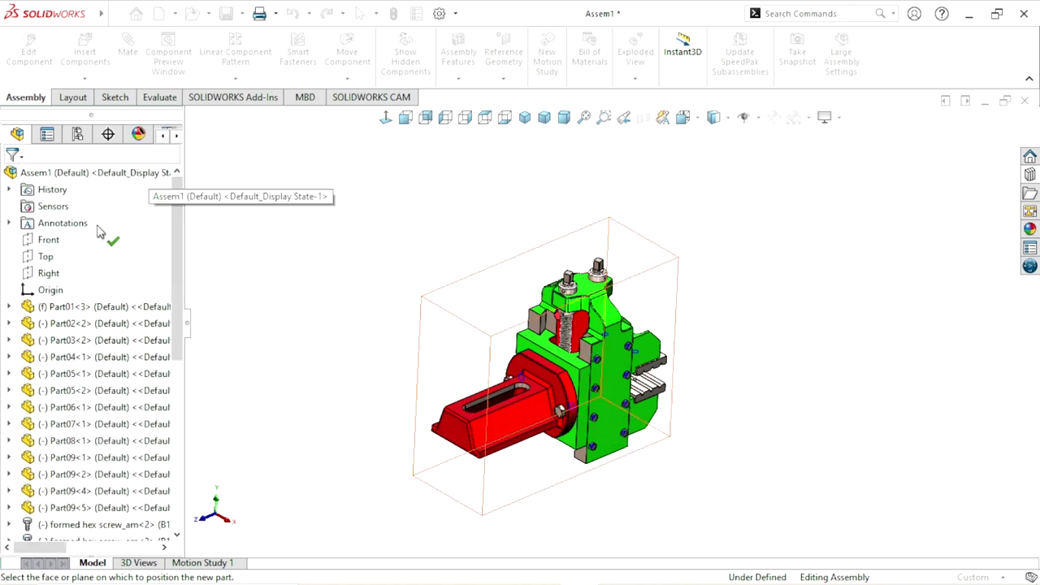
left_click(47, 258)
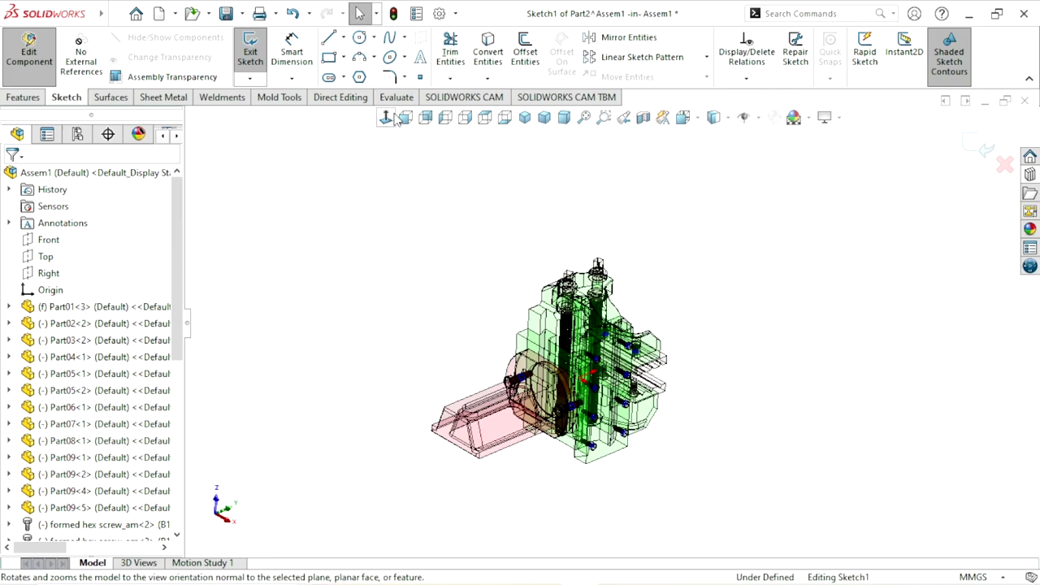
Looking normal to the sketch, draw the slanted four-sided wedge outline with lines
left_click(386, 118)
scroll(685, 283, "down", 3)
scroll(650, 288, "down", 3)
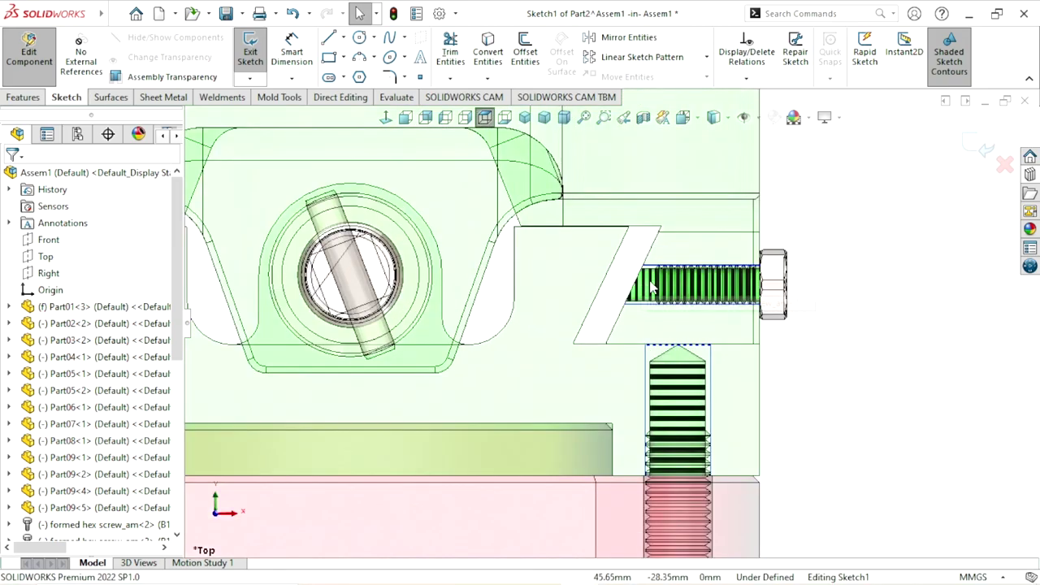
scroll(650, 289, "down", 1)
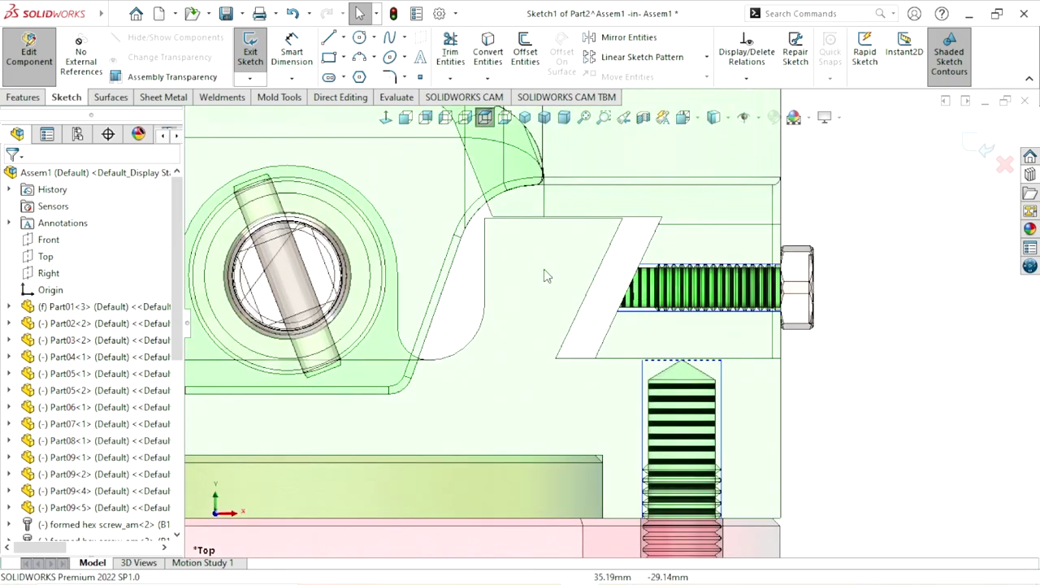
left_click(328, 41)
scroll(650, 313, "down", 2)
scroll(594, 285, "down", 2)
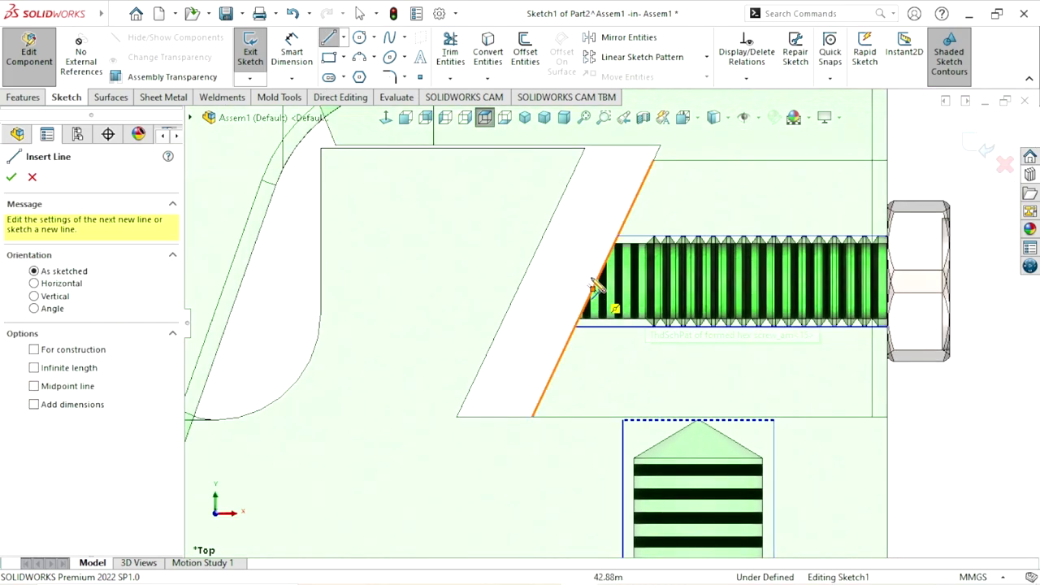
scroll(598, 203, "down", 2)
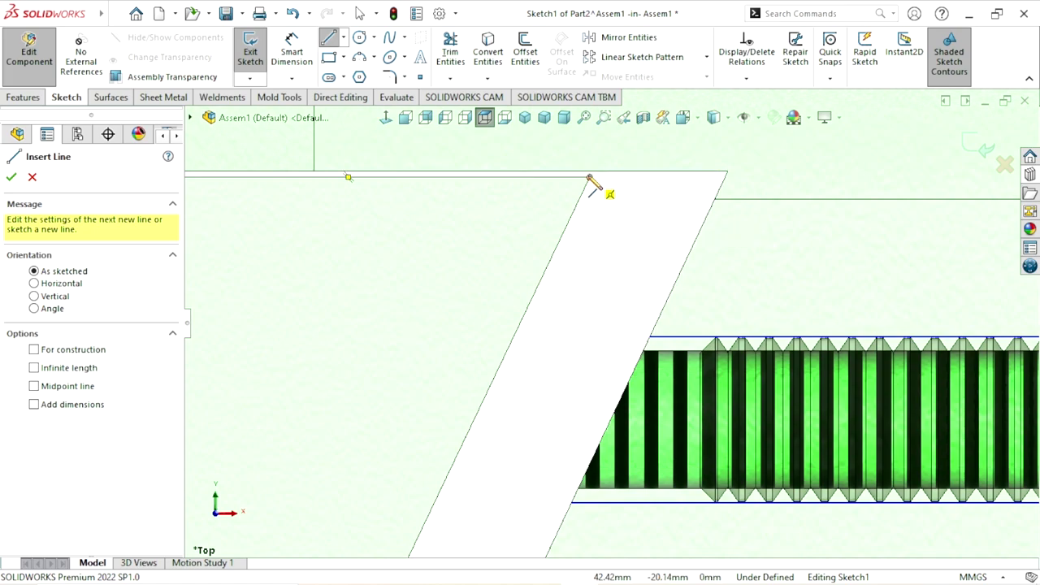
left_click(590, 177)
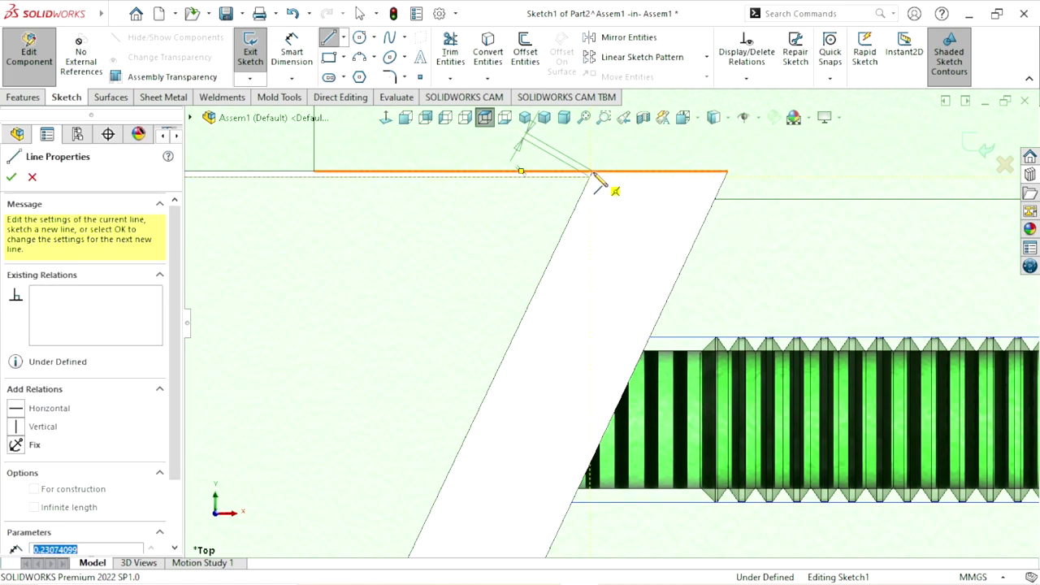
left_click(727, 171)
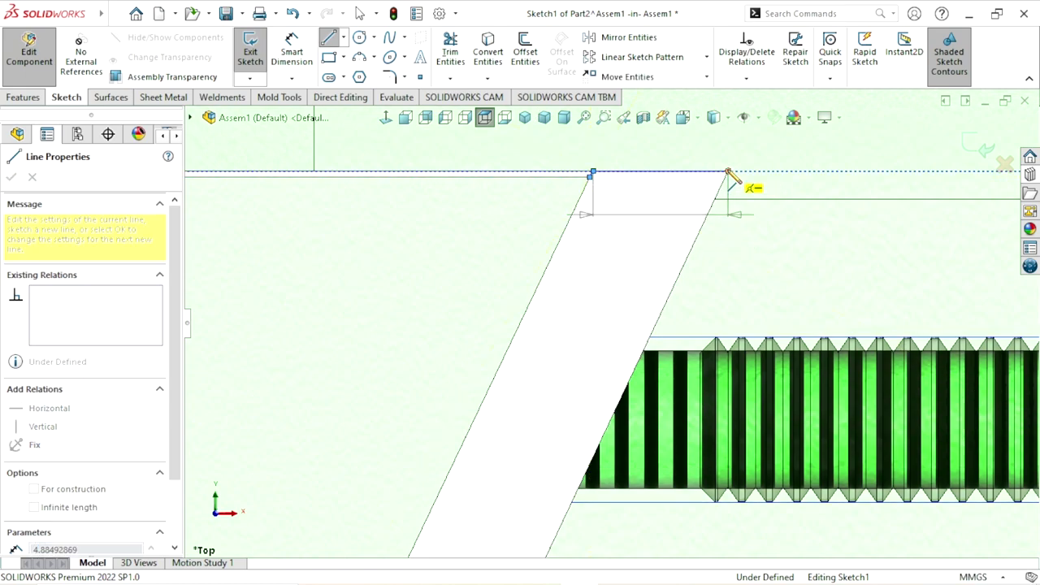
scroll(627, 337, "up", 3)
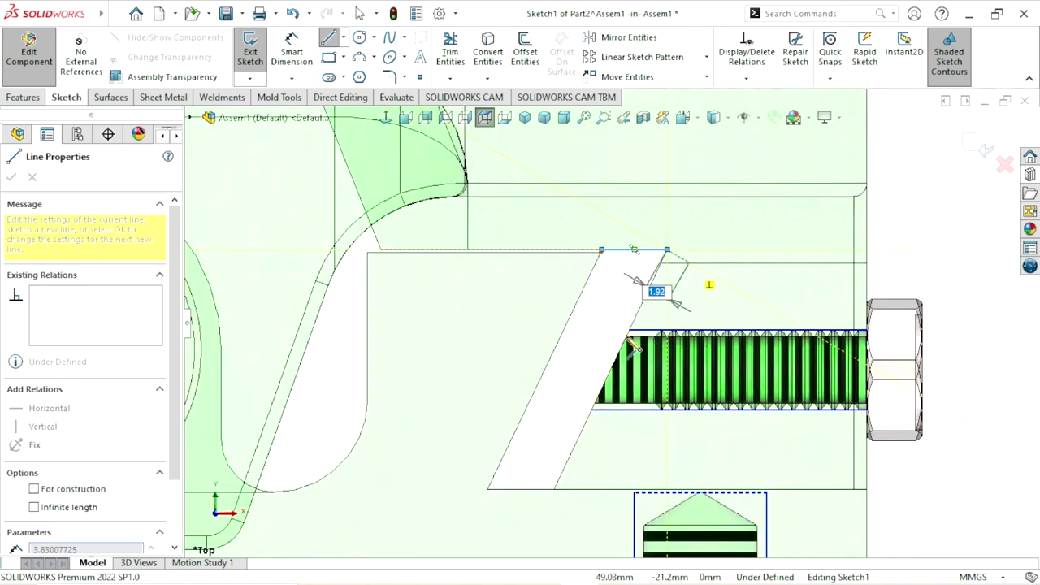
left_click(554, 488)
left_click(487, 488)
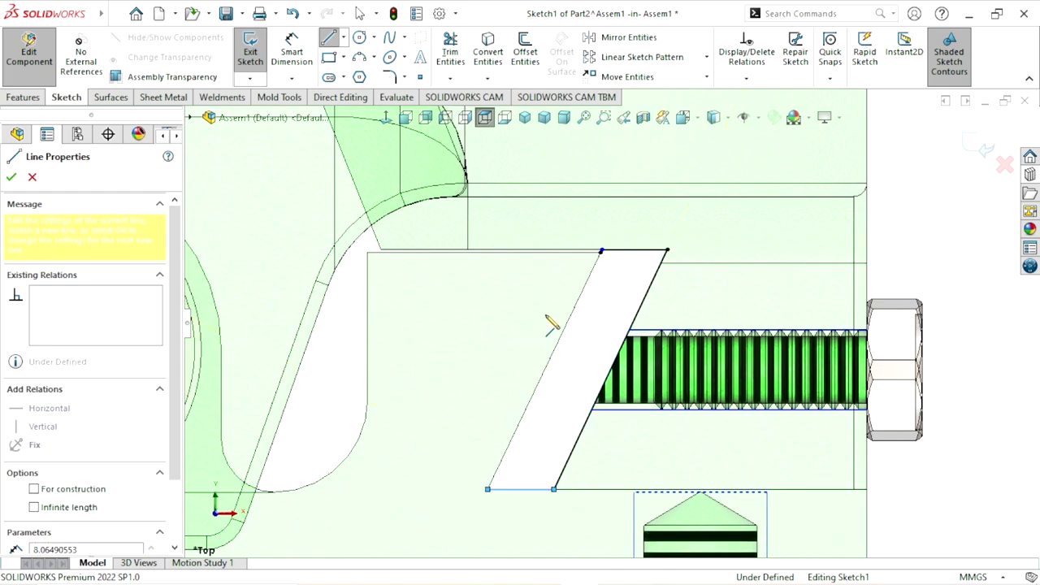
scroll(615, 277, "down", 2)
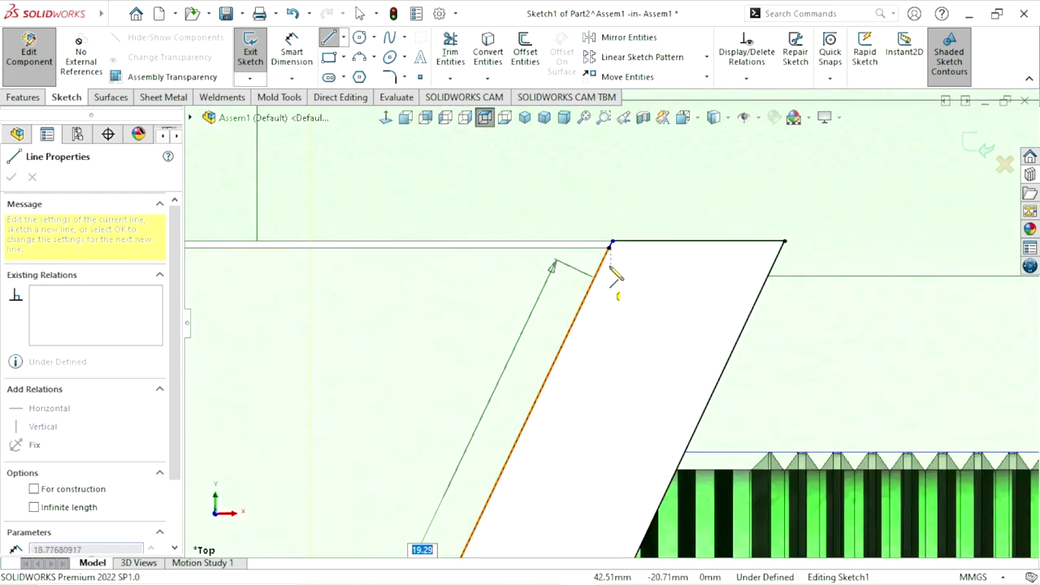
scroll(593, 297, "down", 1)
left_click(594, 263)
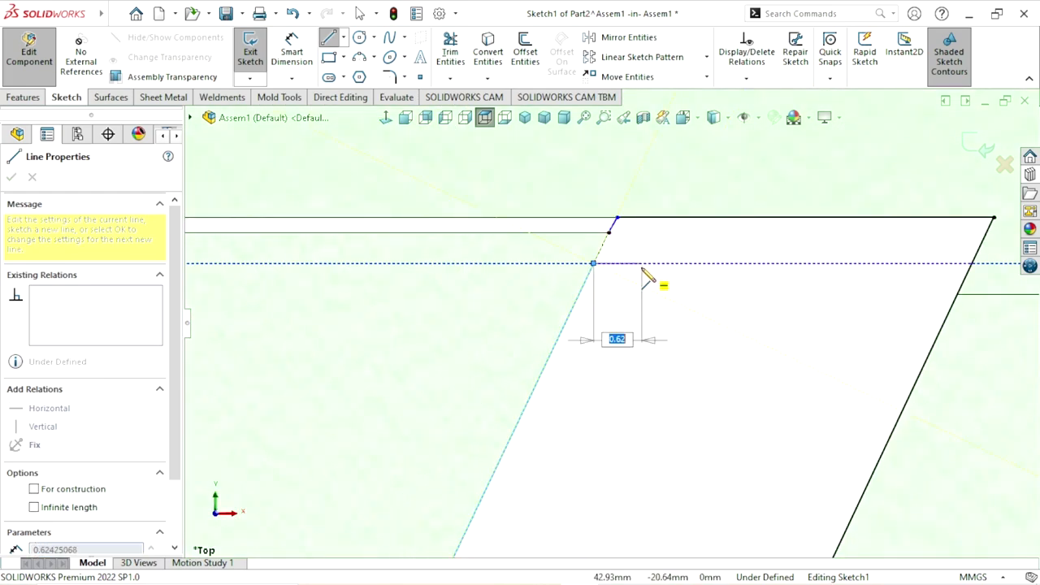
Delete the short leftover segment and drag the loose endpoint onto the top edge
right_click(657, 281)
left_click(675, 295)
key("Escape")
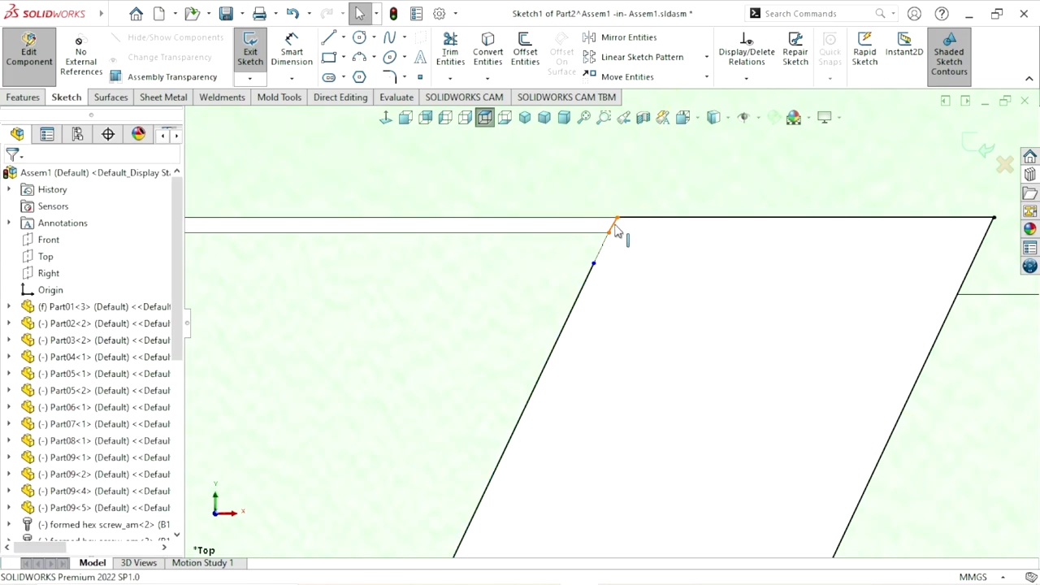
left_click(615, 232)
key("Delete")
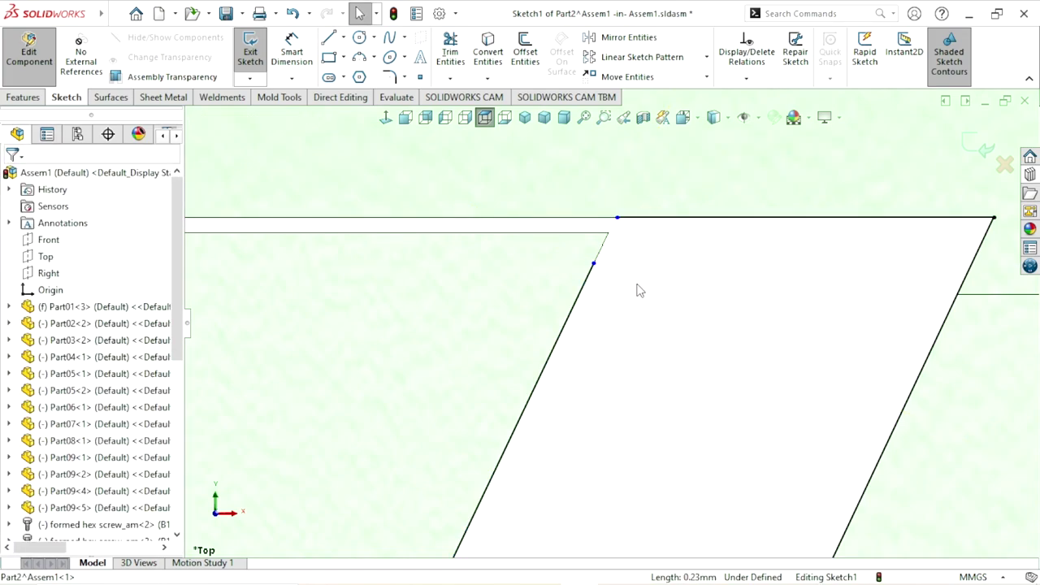
left_click(594, 263)
left_click_drag(594, 262, 615, 218)
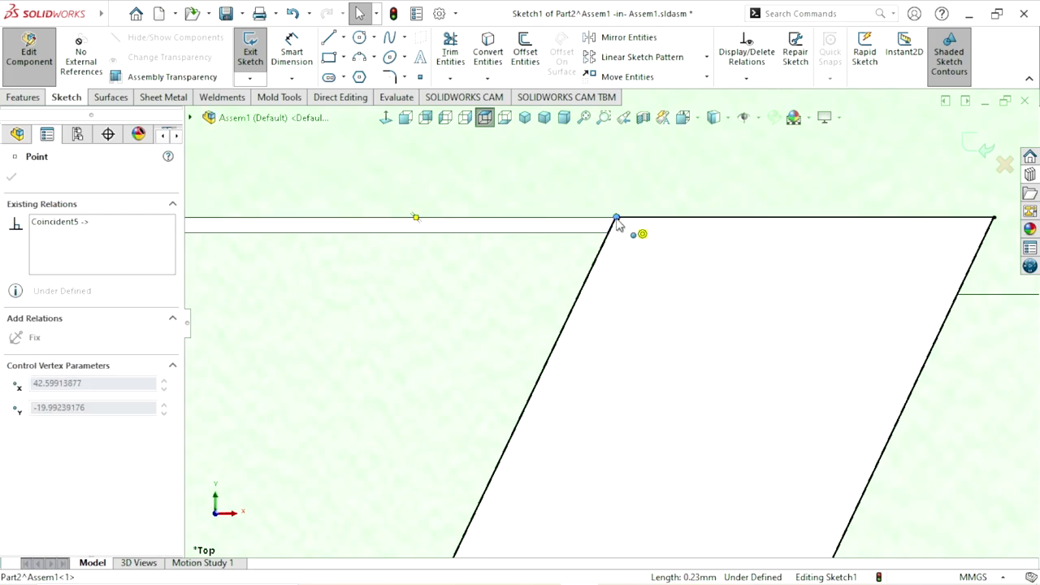
key("Escape")
Check the four parallelogram lines and orbit to a tilted 3D view for extruding
left_click(622, 430)
scroll(622, 429, "up", 1)
scroll(622, 435, "up", 2)
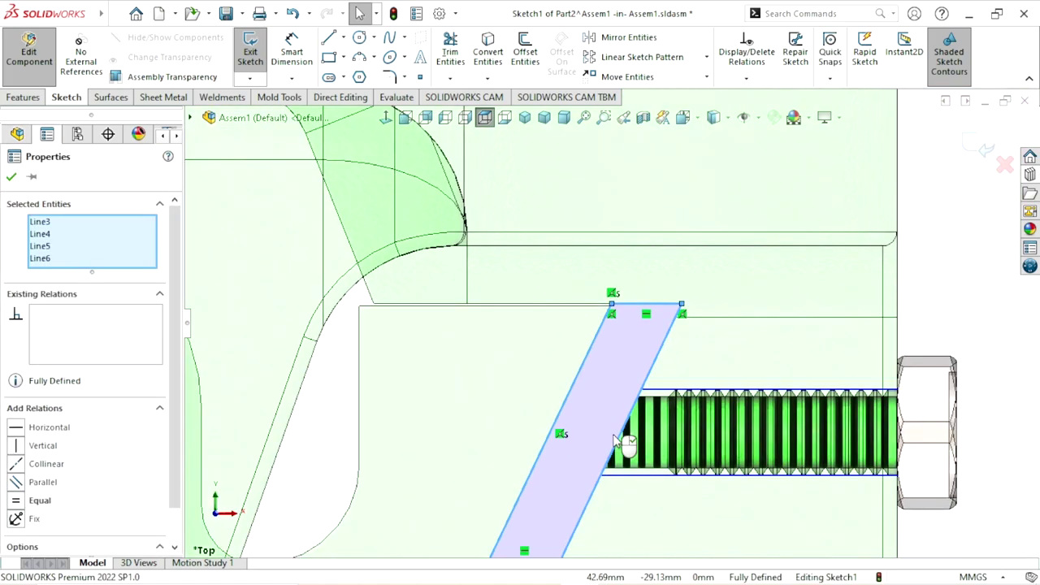
scroll(623, 441, "up", 2)
key("Escape")
scroll(628, 399, "down", 2)
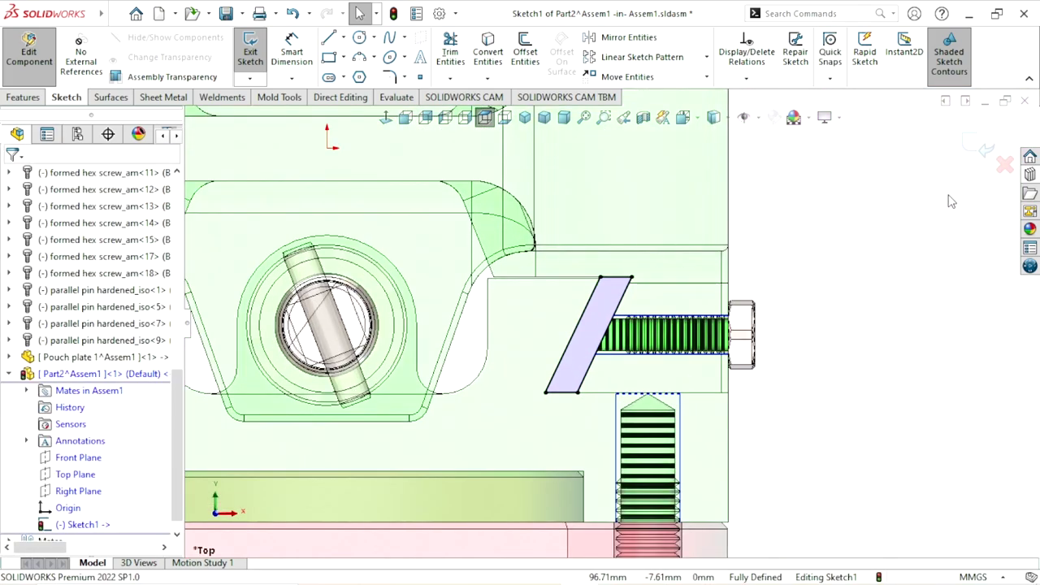
middle_click_drag(785, 397, 681, 466)
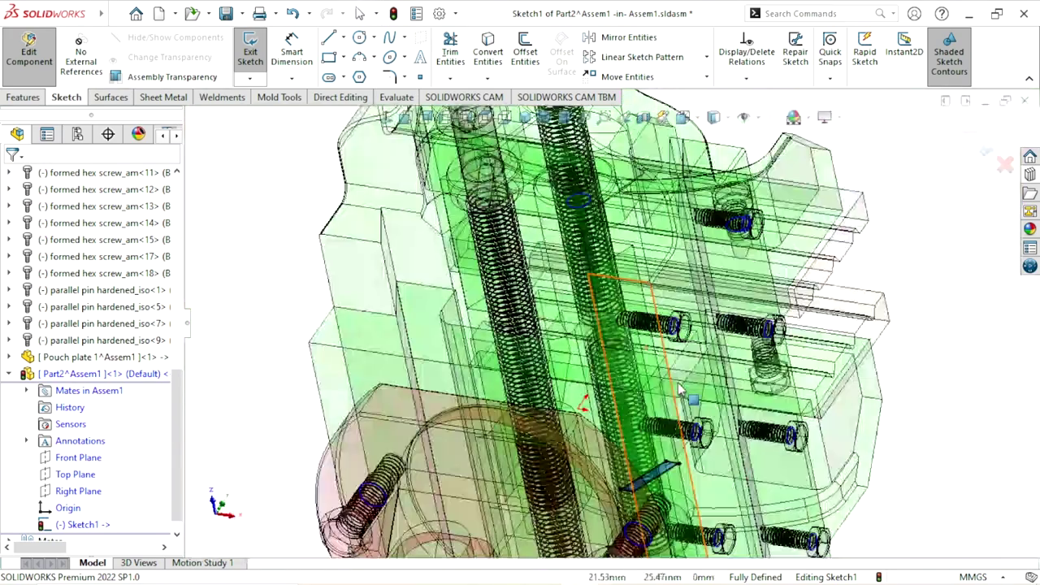
scroll(680, 465, "down", 1)
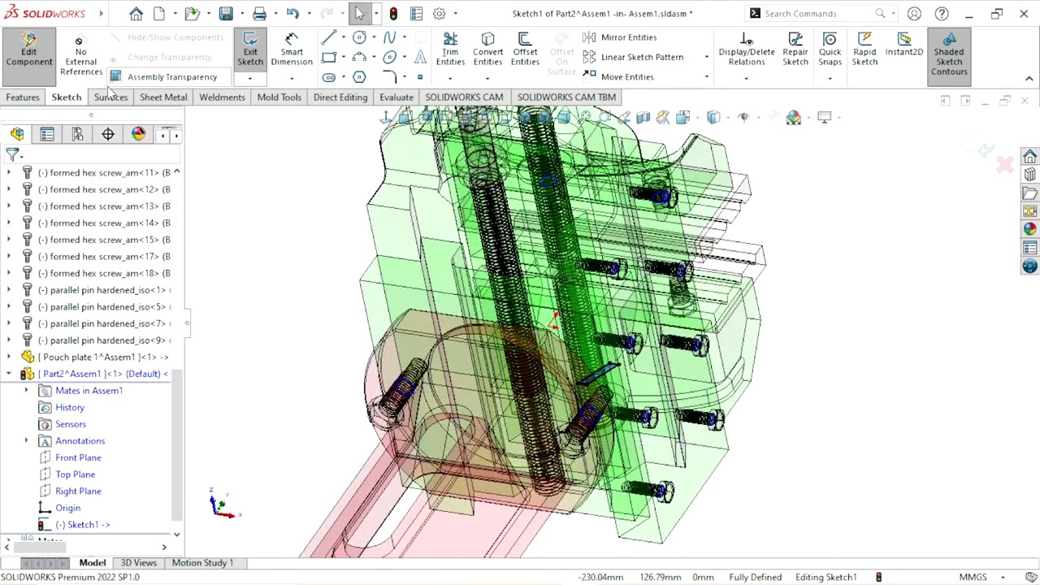
left_click(23, 97)
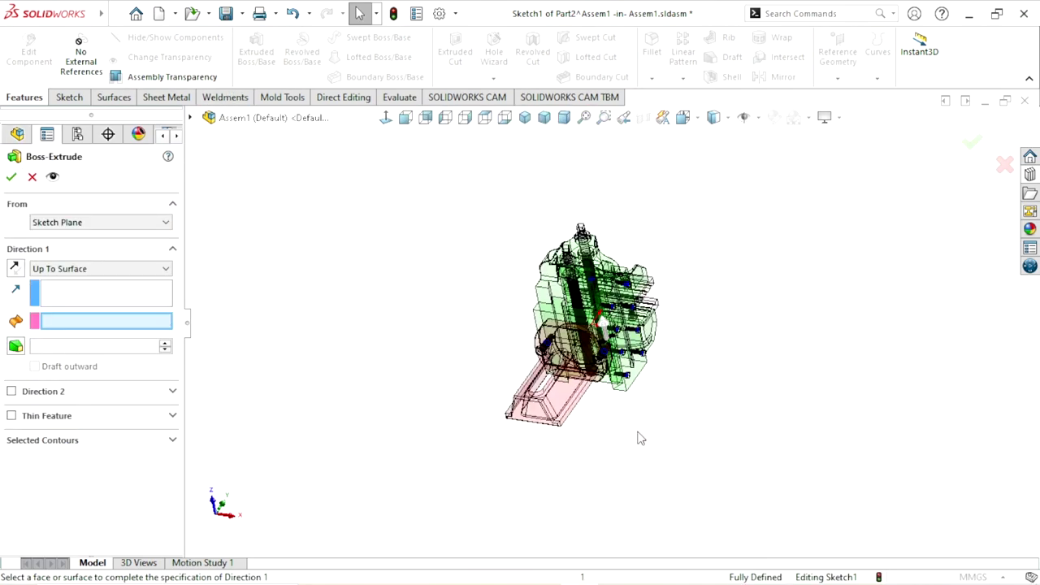
Set Direction 1 Up To Surface at Part01's Face<1>
middle_click_drag(453, 416, 591, 492)
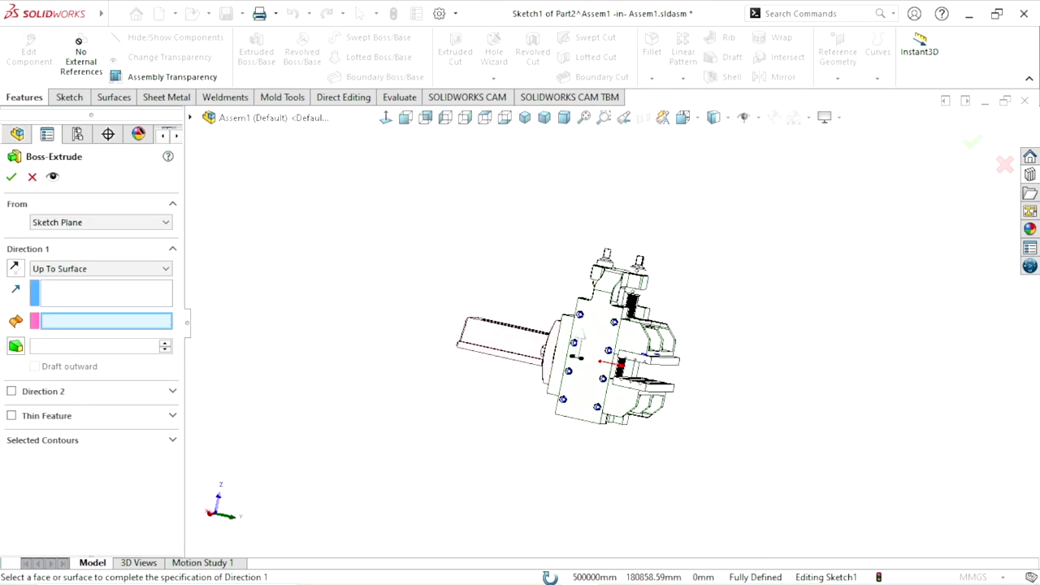
scroll(591, 325, "down", 1)
scroll(592, 309, "down", 2)
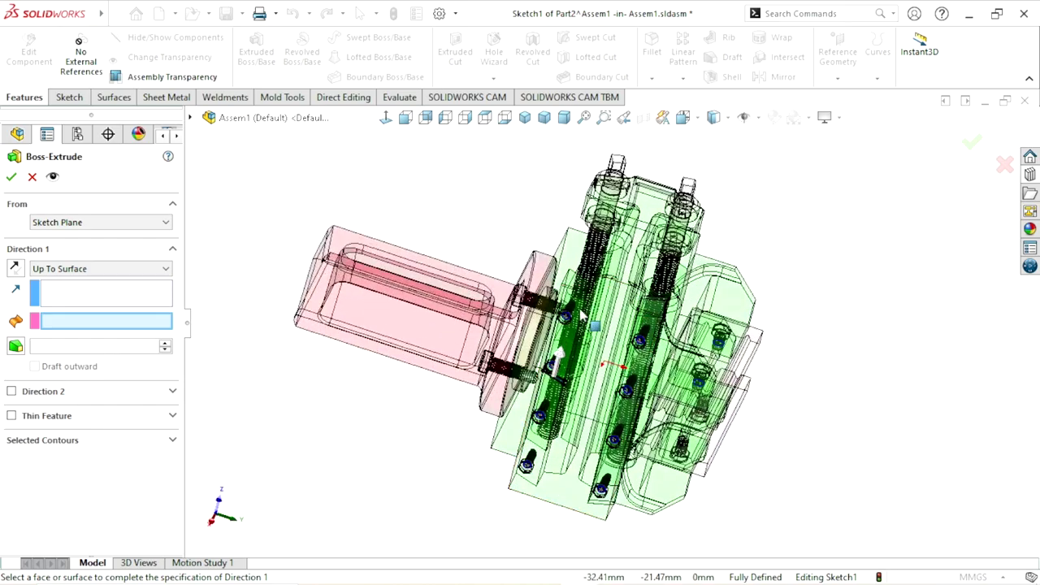
scroll(591, 293, "down", 2)
scroll(592, 288, "down", 2)
left_click(598, 221)
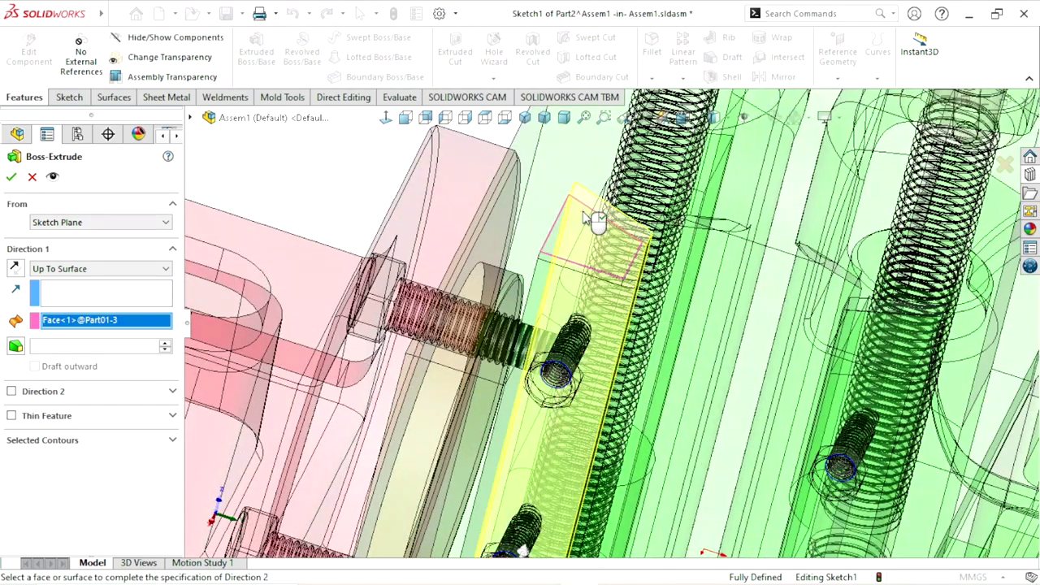
scroll(555, 419, "up", 2)
scroll(569, 435, "up", 4)
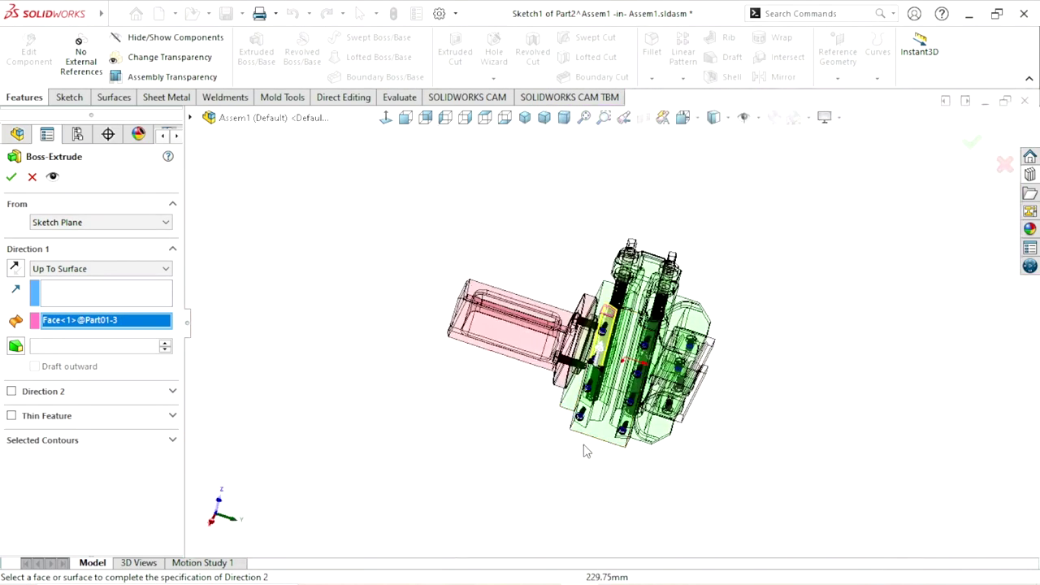
Add Direction 2 Up To Surface at Face<2>, accept, and exit Edit Component
left_click(12, 392)
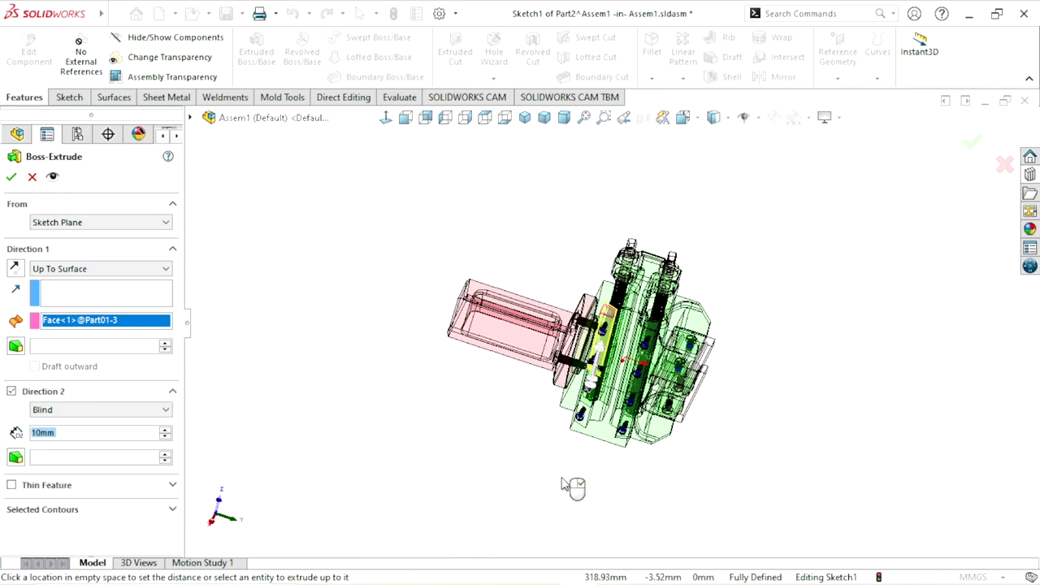
left_click(115, 409)
left_click(98, 444)
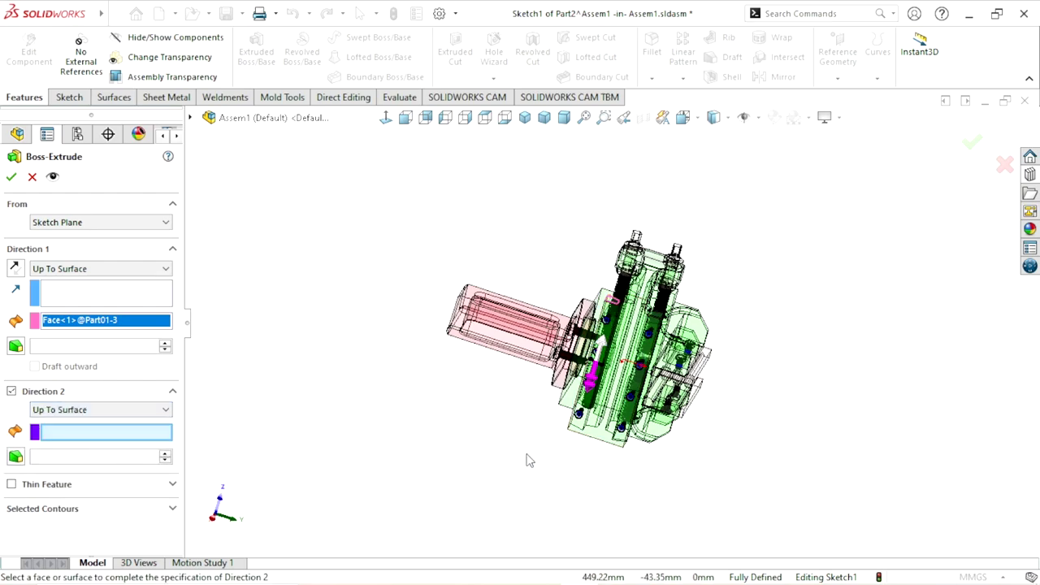
scroll(543, 371, "down", 10)
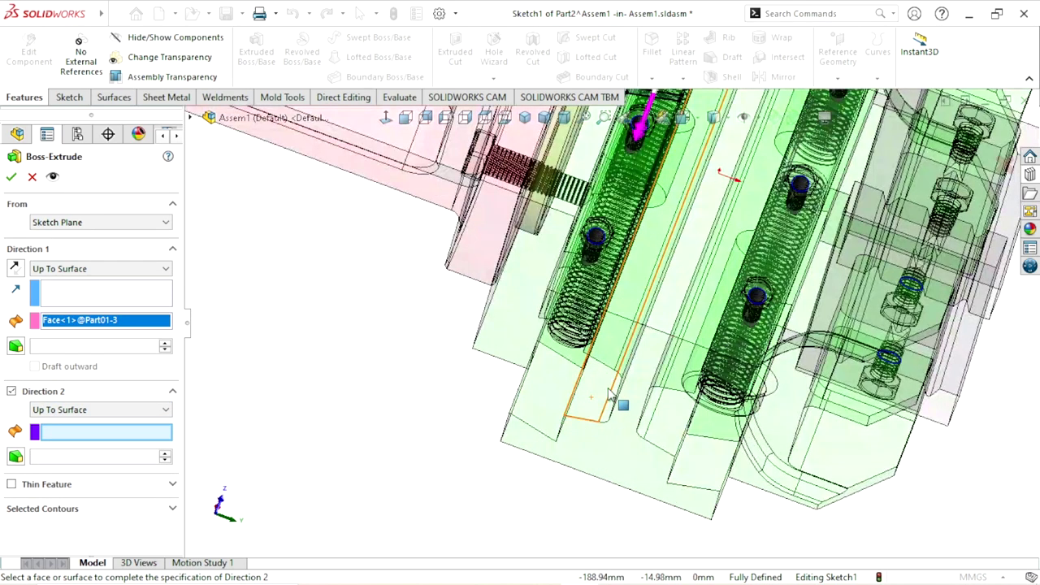
left_click(559, 475)
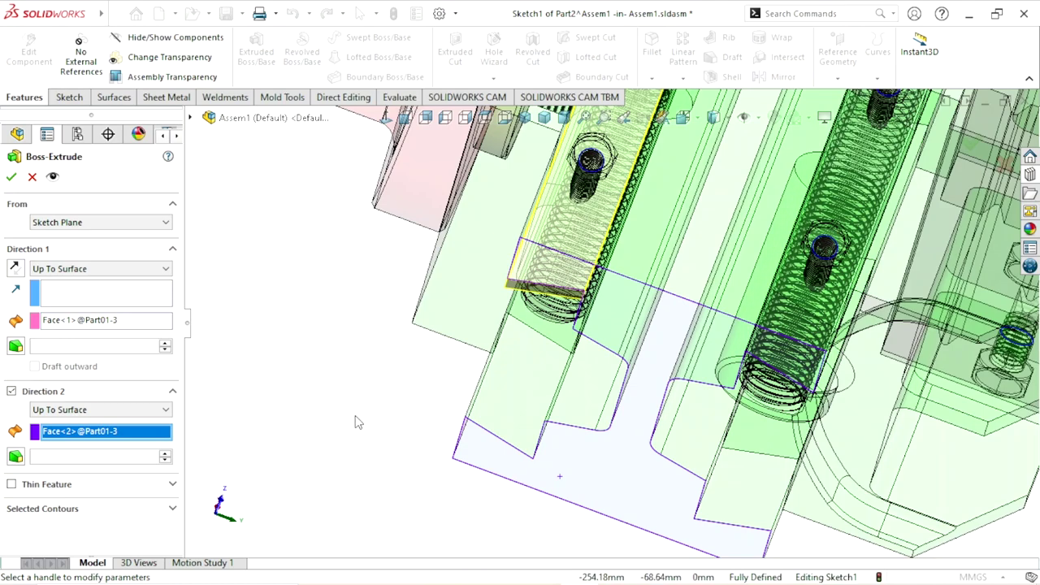
scroll(355, 422, "up", 3)
left_click(11, 180)
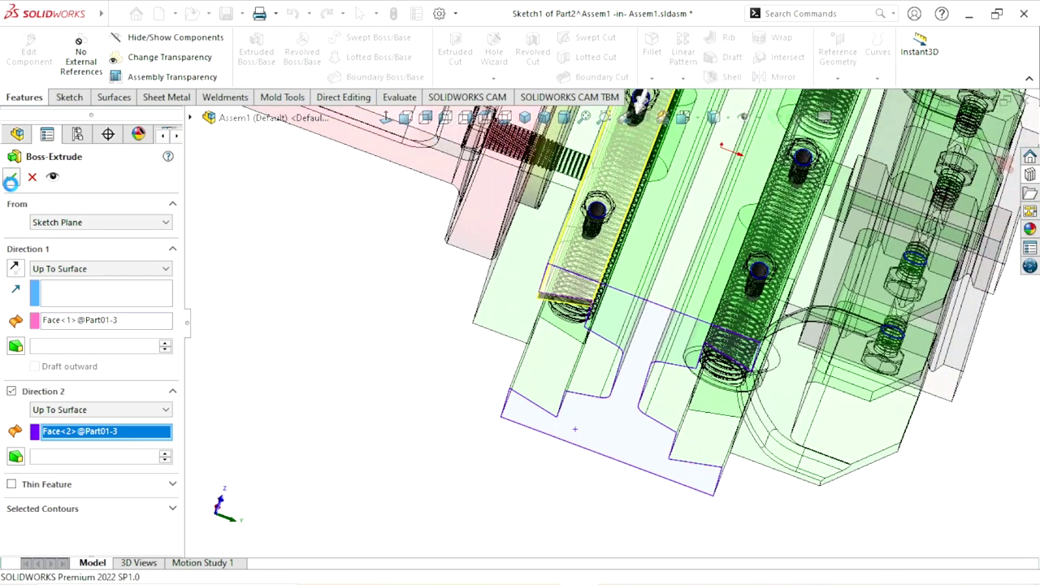
left_click(985, 143)
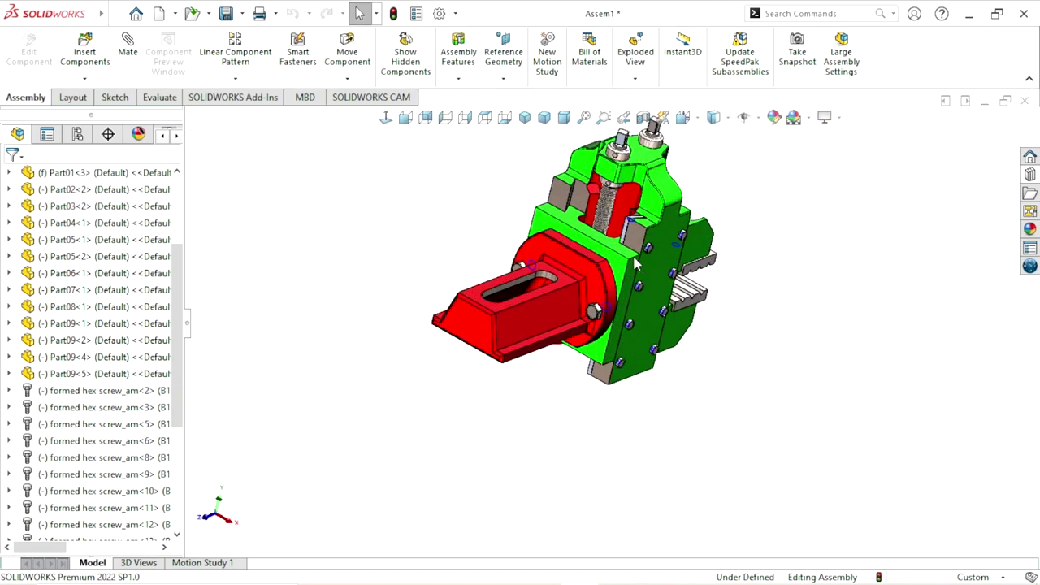
scroll(636, 264, "down", 3)
middle_click_drag(636, 264, 551, 398)
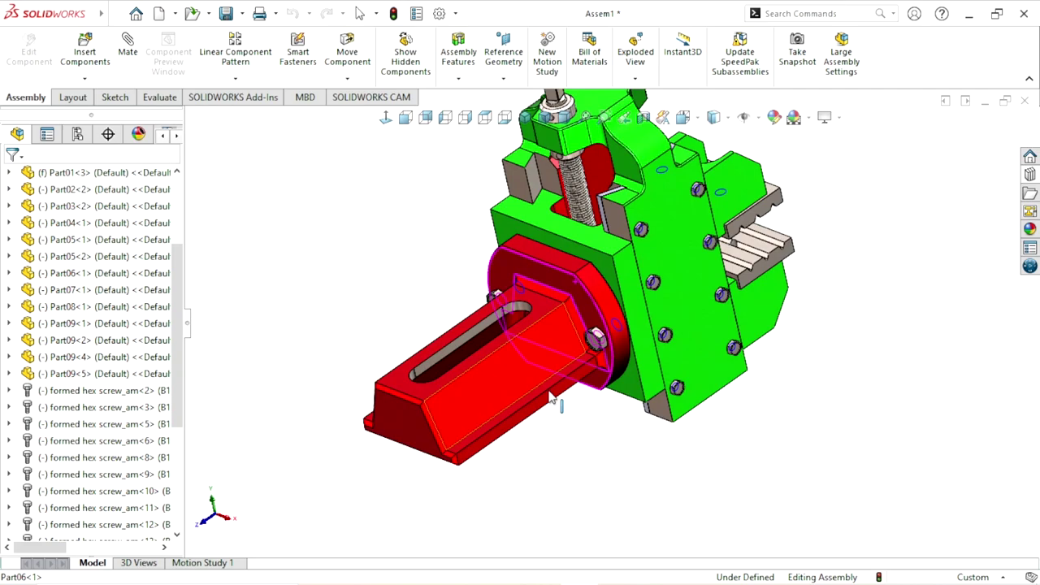
scroll(593, 341, "up", 2)
scroll(726, 406, "down", 2)
mouse_move(726, 406)
middle_mouse_down()
mouse_move(724, 396)
mouse_move(685, 499)
middle_mouse_up()
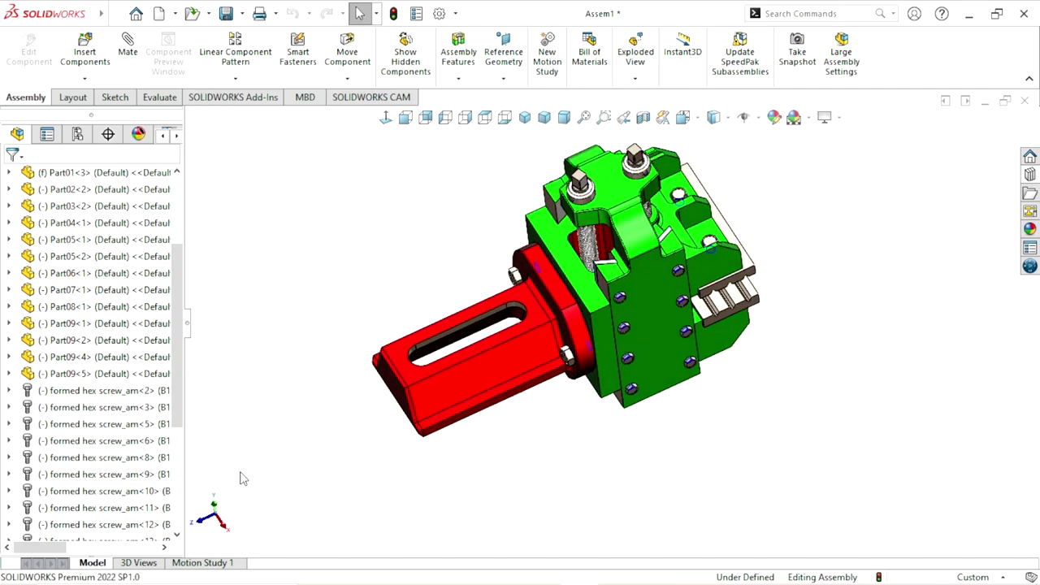
left_click_drag(179, 404, 180, 502)
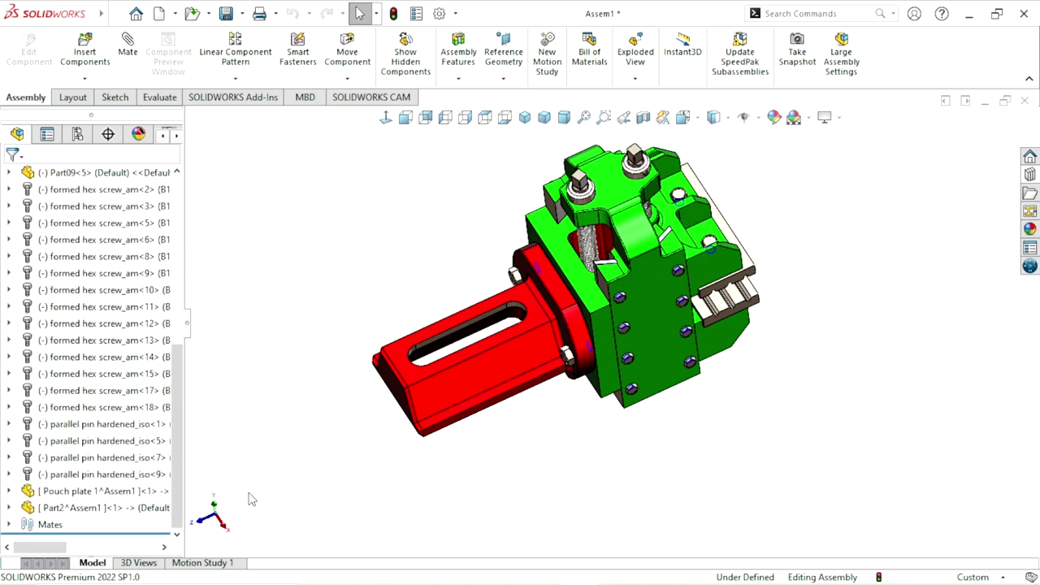
right_click(88, 510)
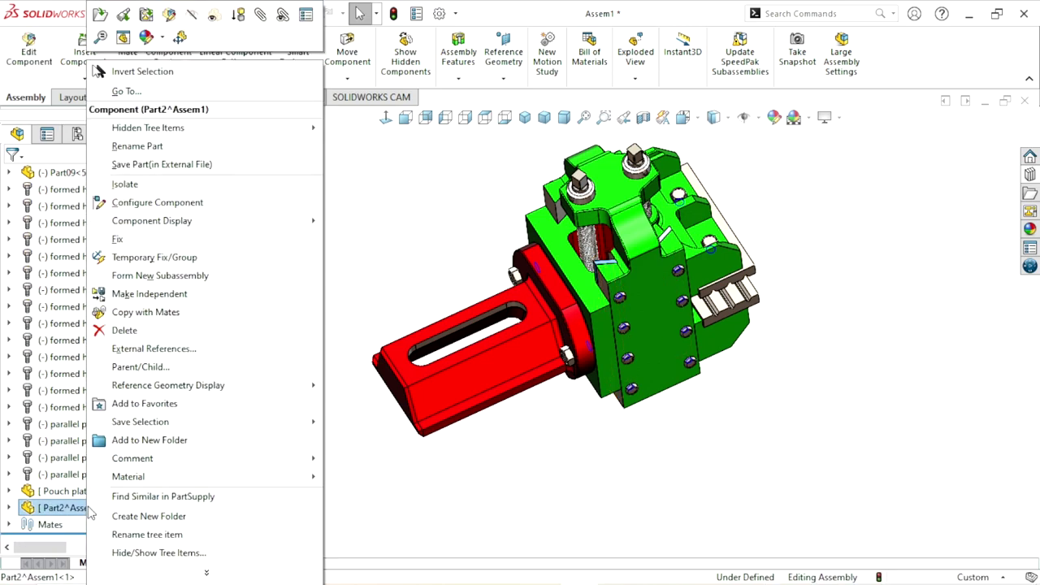
left_click(134, 535)
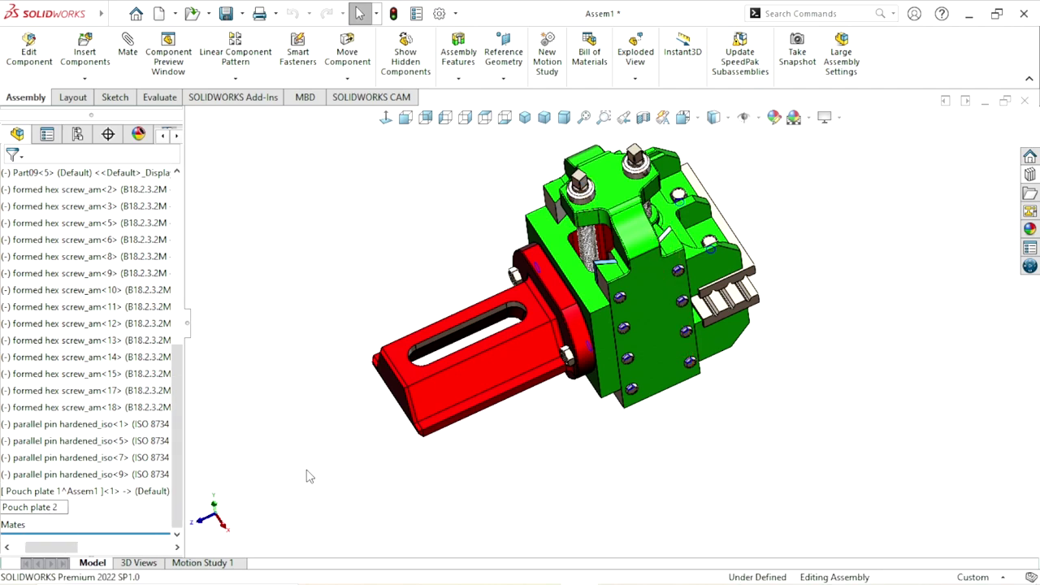
left_click_drag(53, 551, 3, 551)
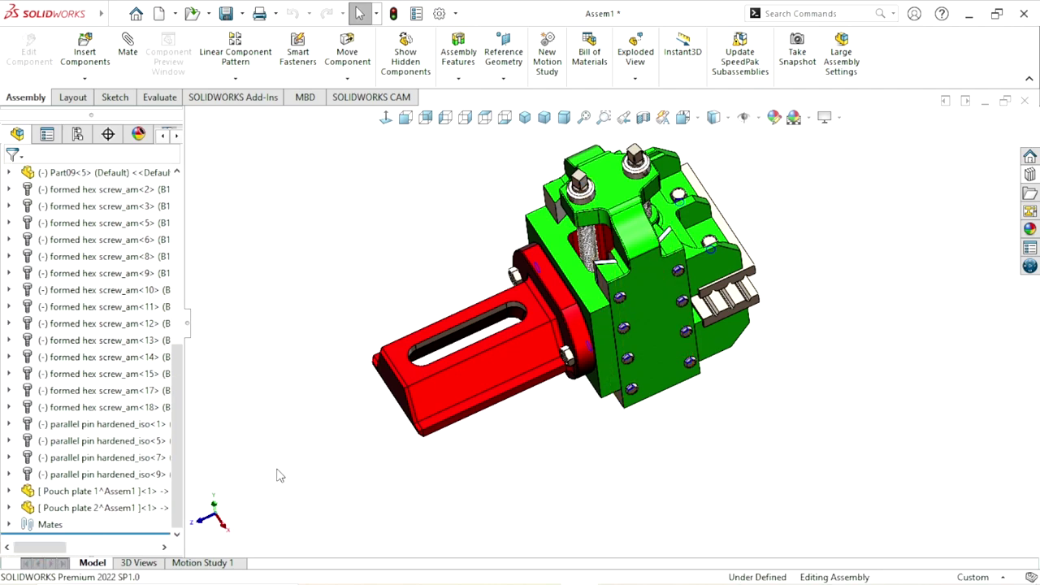
Apply the Metal > Steel polished steel appearance to both Pouch plate 1 and Pouch plate 2
left_click(65, 491)
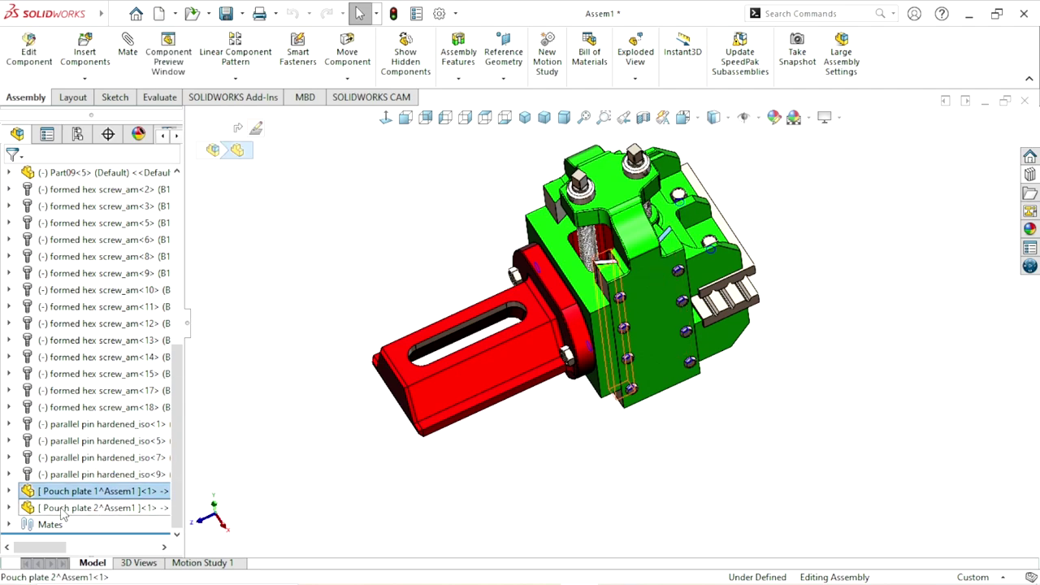
left_click(65, 508, "ctrl")
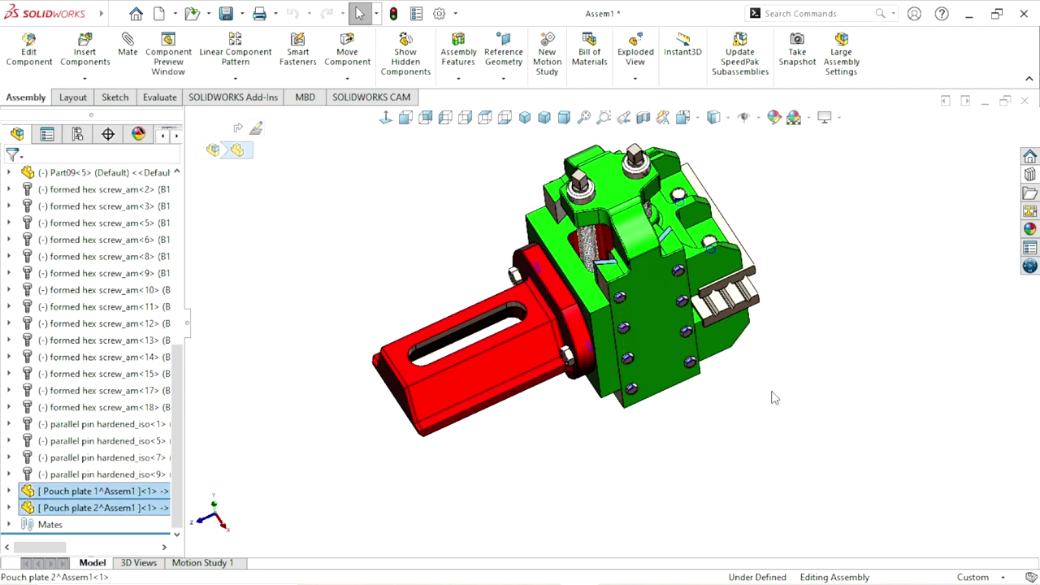
left_click(1029, 229)
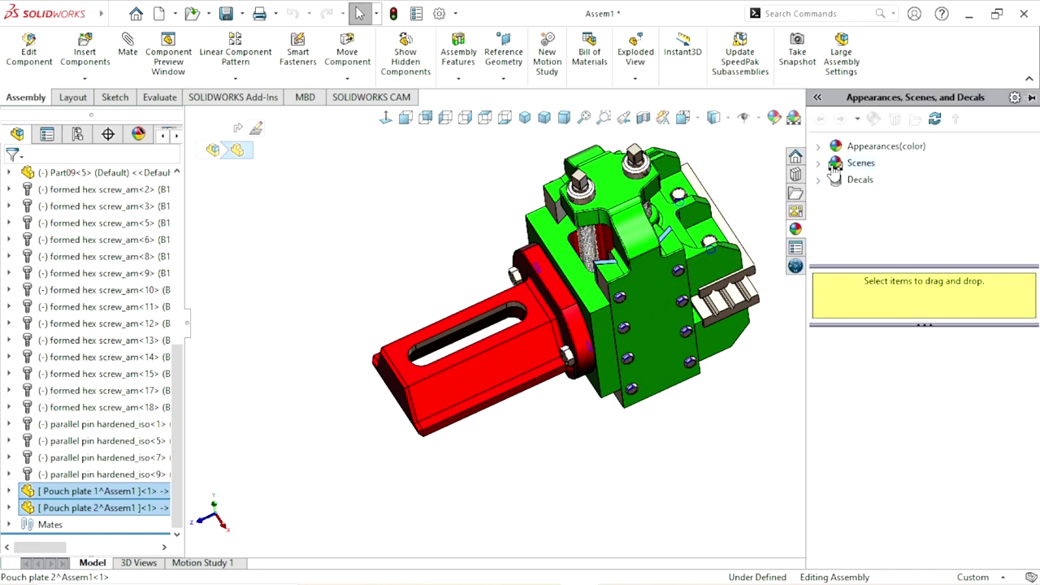
left_click(849, 147)
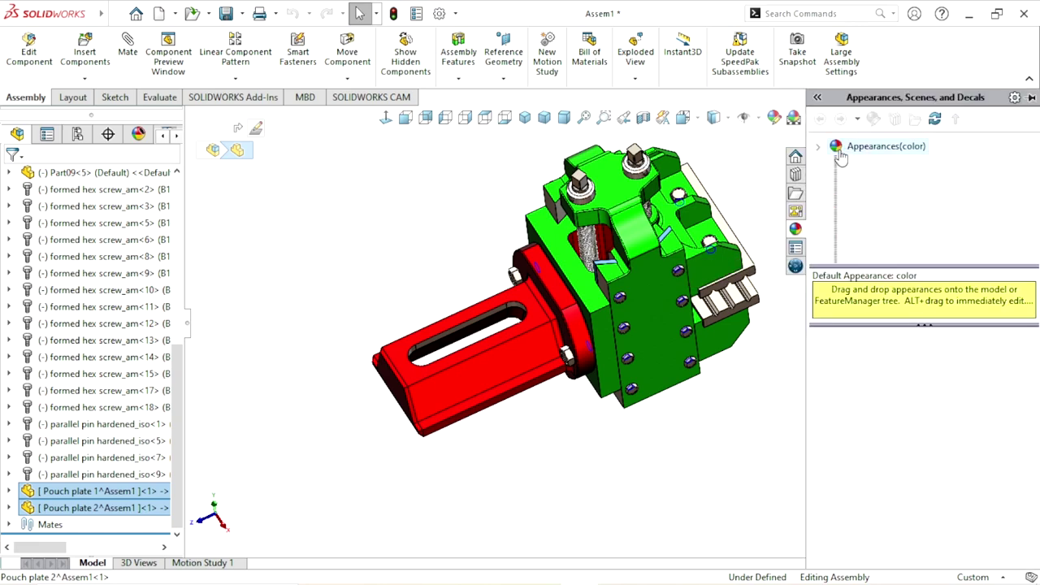
left_click(876, 179)
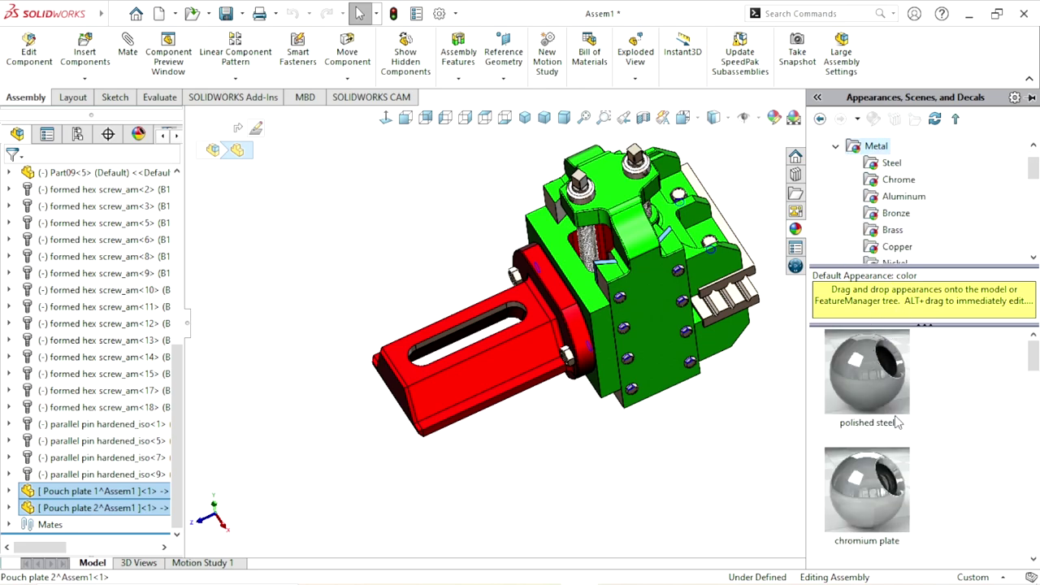
left_click(859, 385)
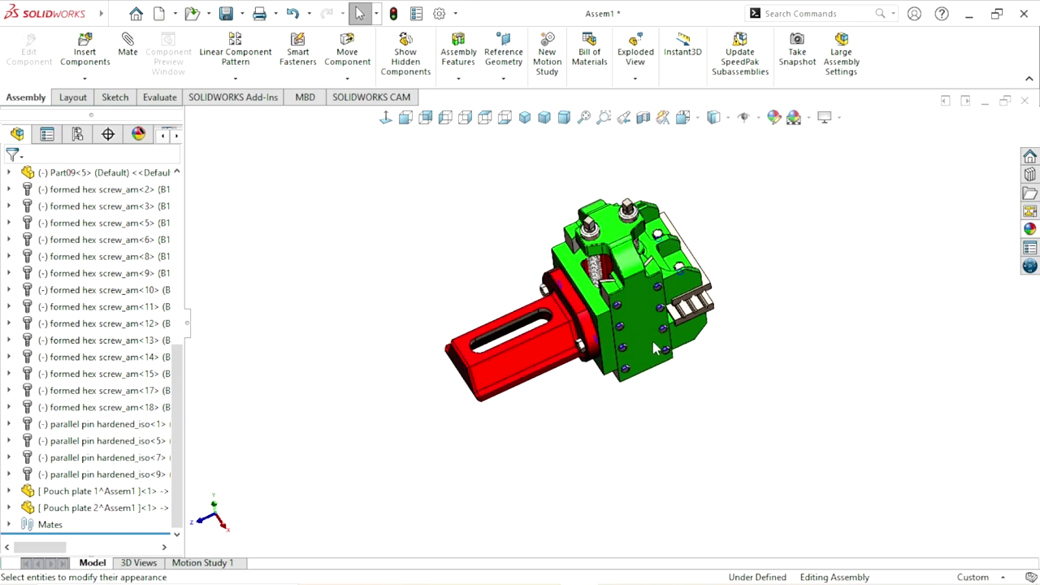
Orbit to the top screw (Part07) and drag it to confirm the vise jaw moves
scroll(607, 290, "down", 10)
mouse_move(557, 309)
middle_mouse_down()
mouse_move(604, 278)
mouse_move(445, 371)
middle_mouse_up()
scroll(593, 399, "up", 5)
scroll(665, 368, "up", 3)
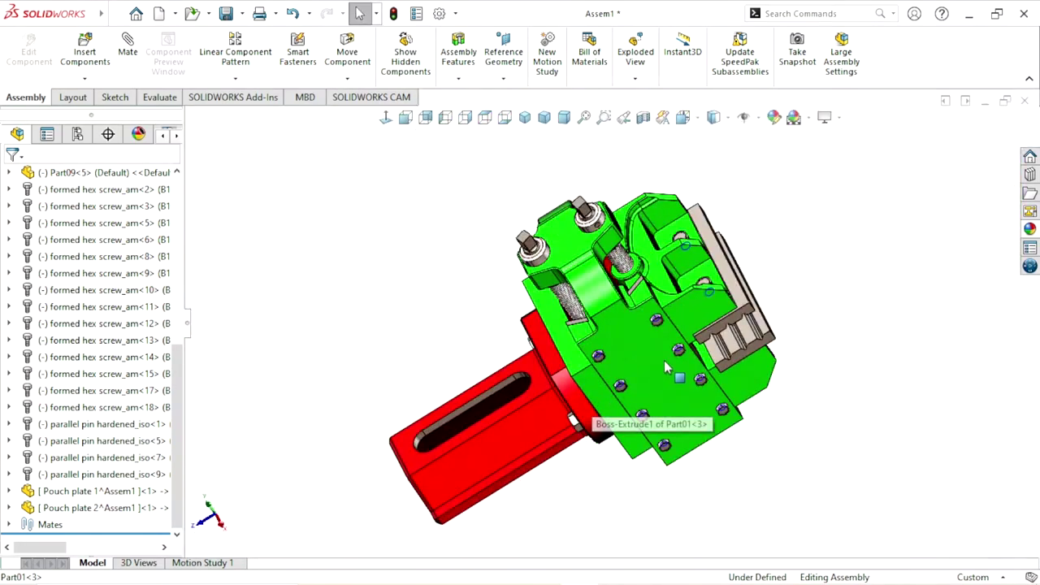
scroll(664, 367, "up", 2)
middle_click_drag(664, 368, 623, 411)
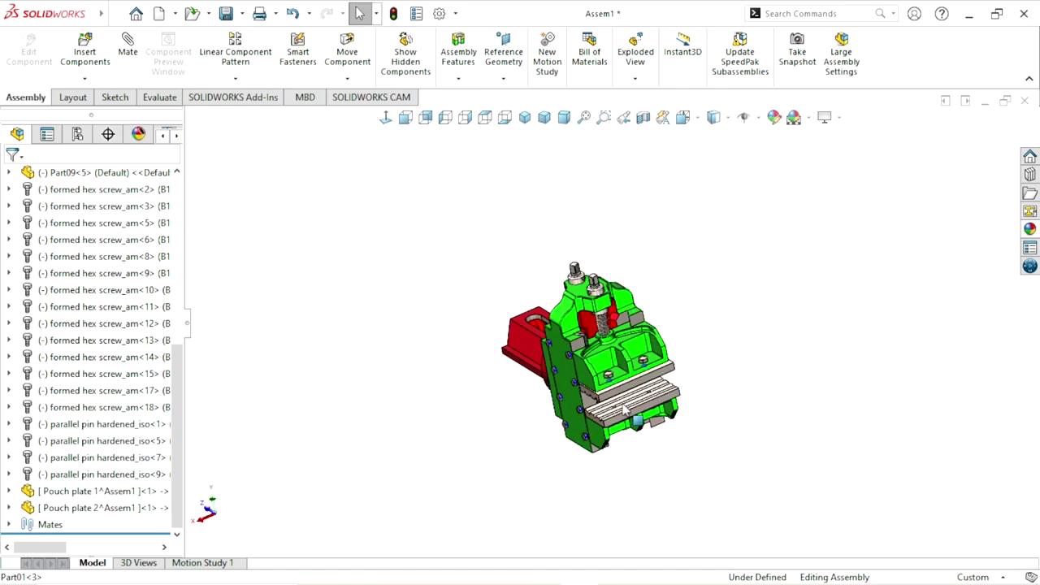
scroll(624, 410, "down", 3)
middle_click_drag(624, 410, 524, 295)
scroll(523, 295, "up", 4)
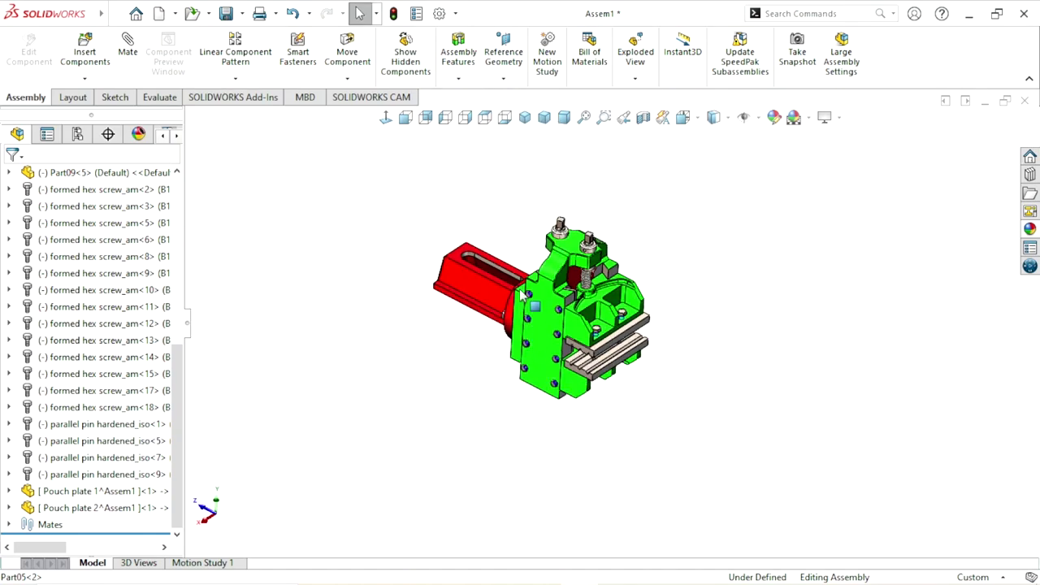
scroll(522, 292, "down", 3)
mouse_move(805, 383)
middle_mouse_down()
mouse_move(810, 357)
mouse_move(728, 376)
mouse_move(772, 297)
middle_mouse_up()
scroll(771, 297, "up", 3)
scroll(772, 298, "down", 2)
scroll(772, 297, "down", 2)
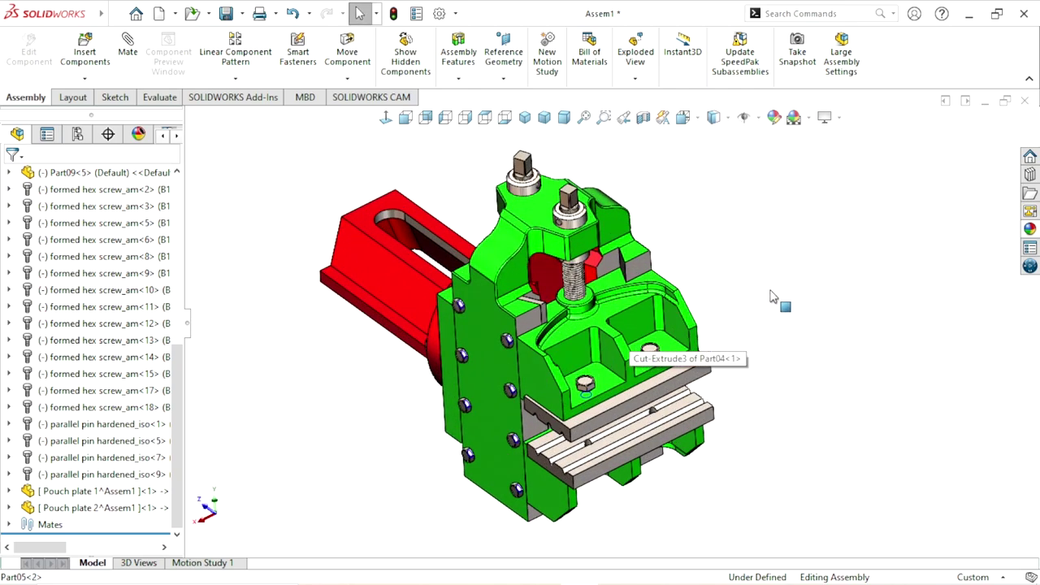
scroll(555, 207, "down", 2)
scroll(596, 313, "up", 2)
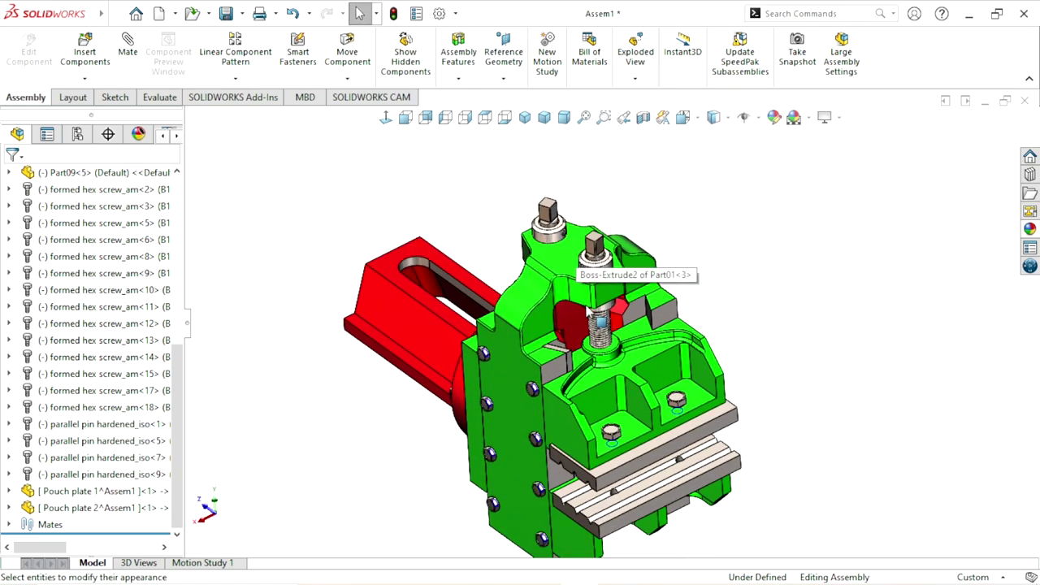
left_click(593, 252)
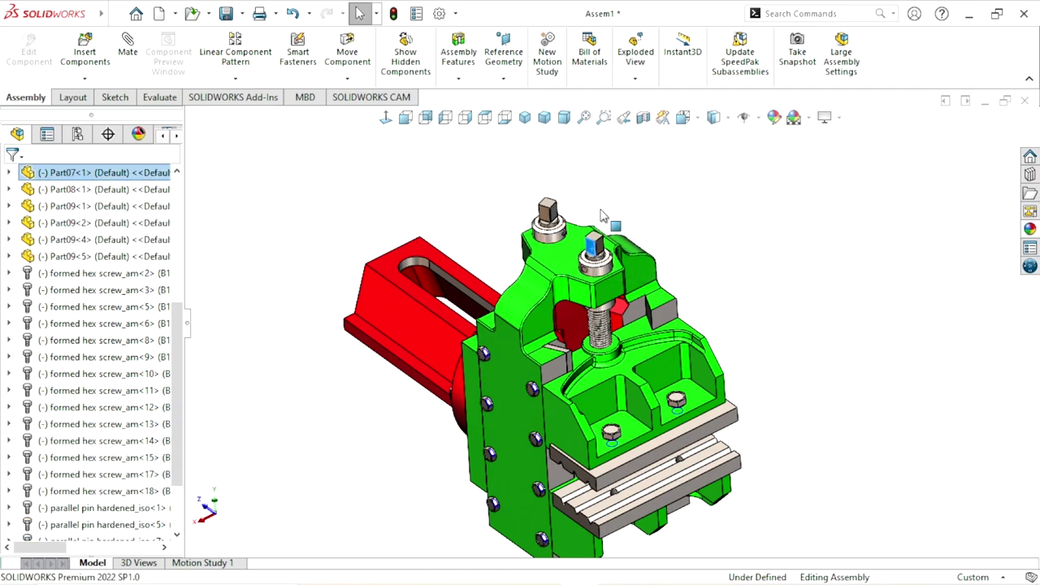
left_click_drag(559, 206, 569, 213)
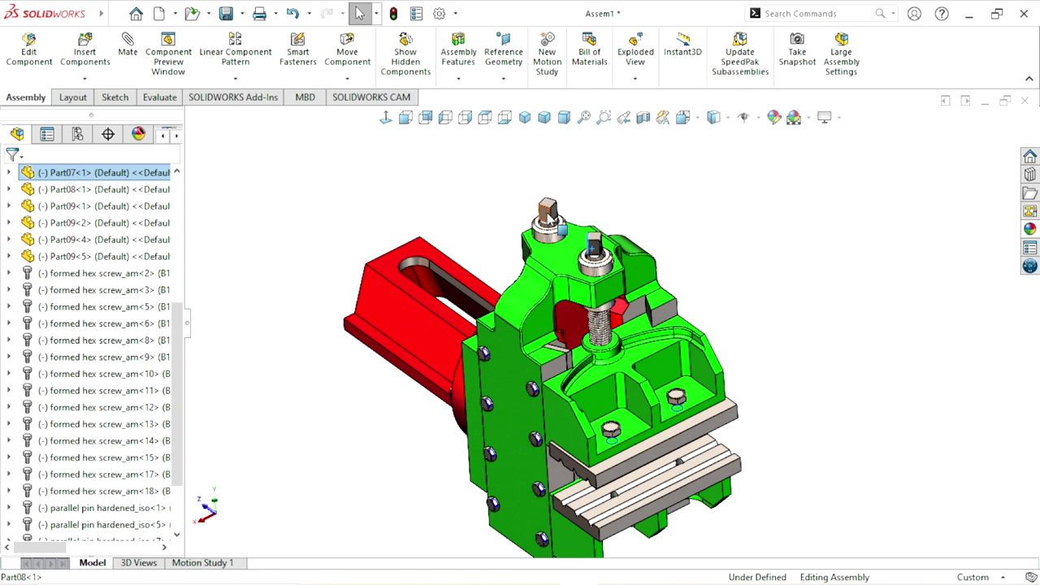
left_click(550, 215)
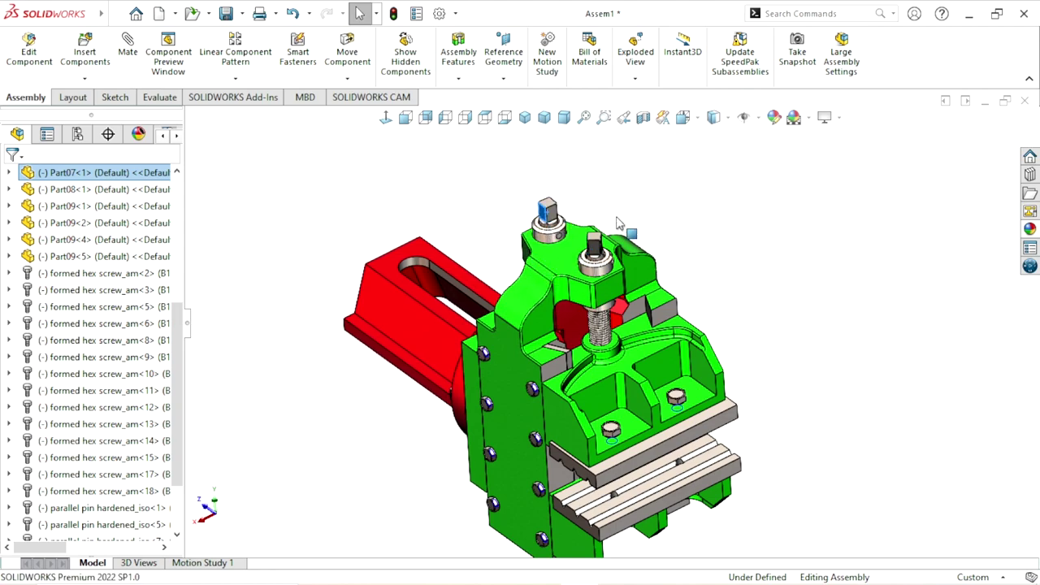
Inspect the vise jaws, red arm, top and sides, then return to the Isometric view
mouse_move(636, 349)
middle_mouse_down()
mouse_move(611, 449)
mouse_move(747, 324)
mouse_move(681, 327)
middle_mouse_up()
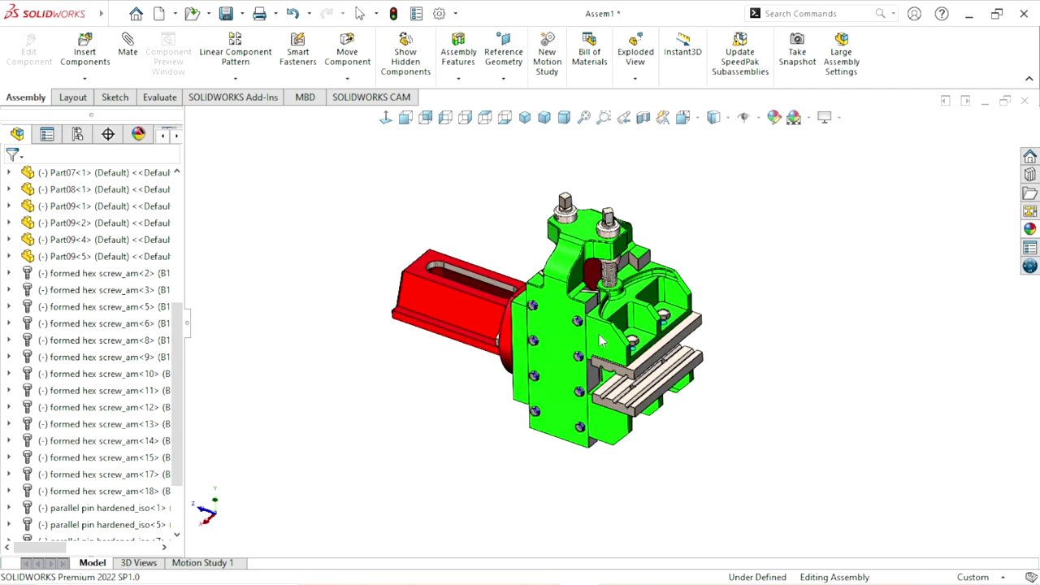
mouse_move(768, 464)
middle_mouse_down()
mouse_move(791, 357)
mouse_move(836, 367)
mouse_move(854, 441)
middle_mouse_up()
scroll(707, 448, "up", 2)
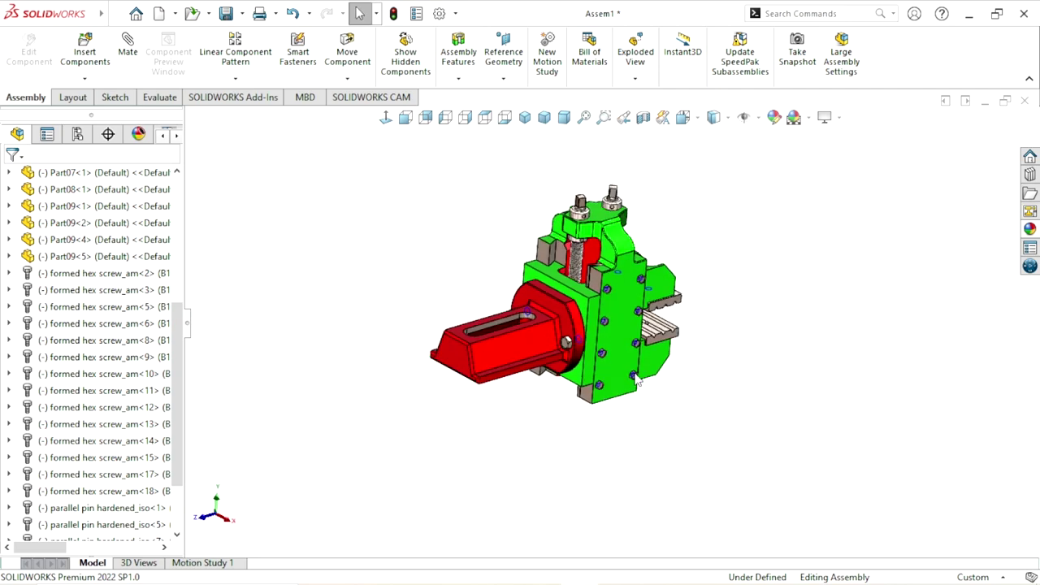
scroll(731, 423, "up", 1)
scroll(801, 379, "down", 2)
scroll(622, 407, "down", 1)
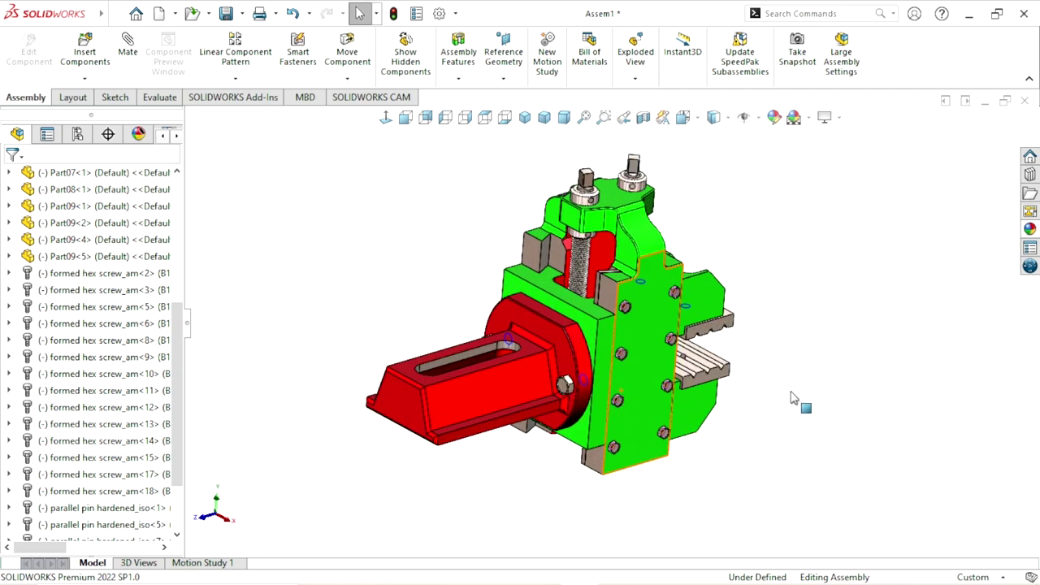
mouse_move(808, 393)
middle_mouse_down()
mouse_move(671, 459)
mouse_move(768, 374)
middle_mouse_up()
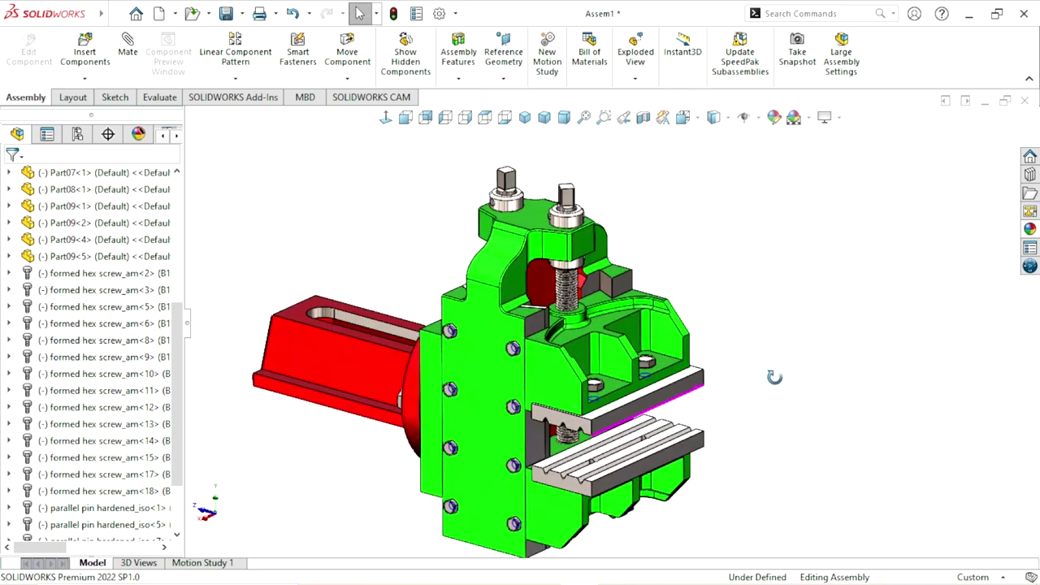
scroll(660, 434, "up", 2)
scroll(588, 363, "down", 2)
scroll(588, 363, "down", 2)
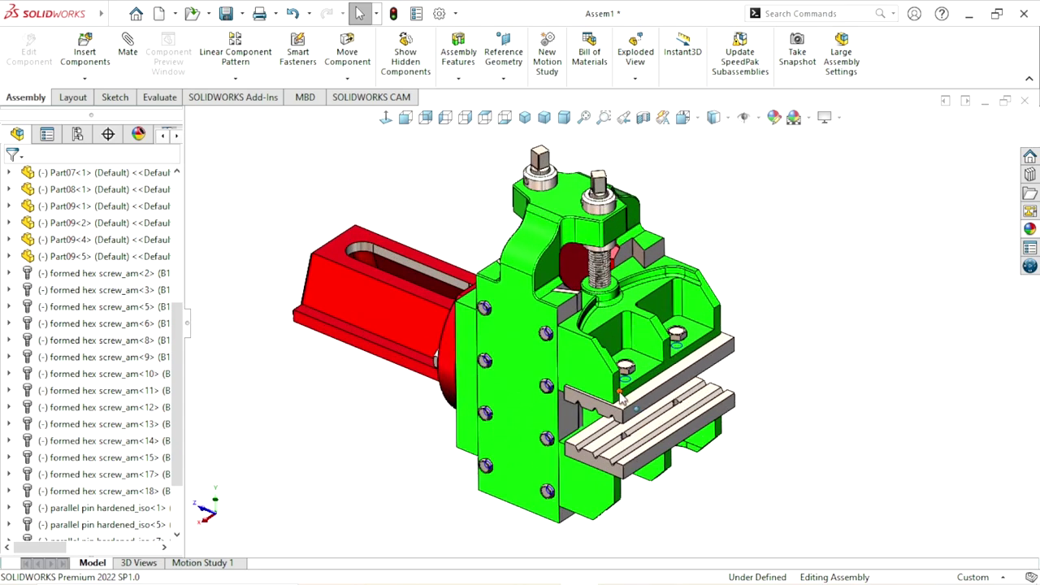
middle_click_drag(621, 397, 796, 352)
scroll(796, 352, "up", 3)
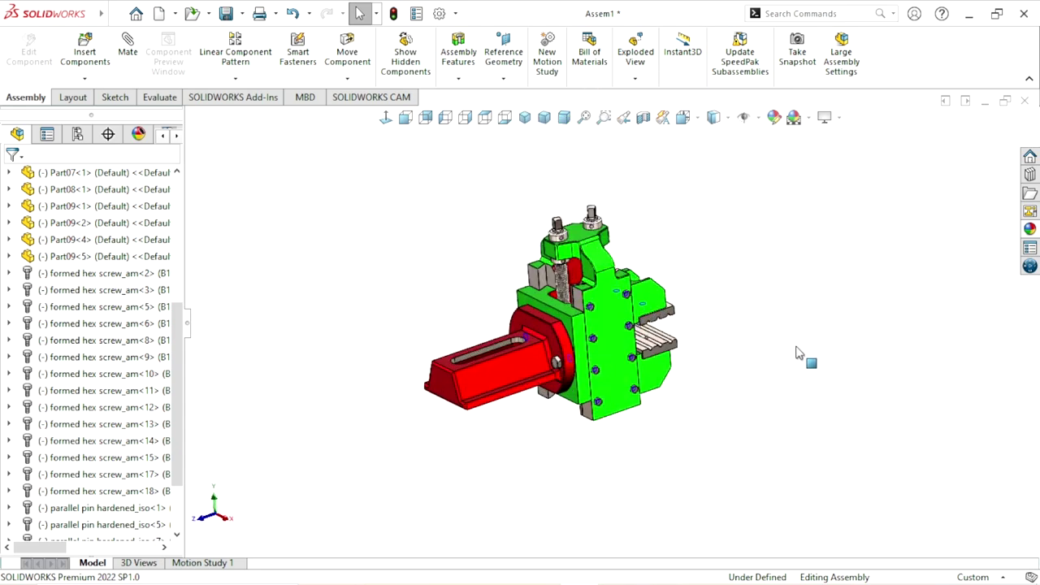
scroll(587, 317, "down", 2)
middle_click_drag(636, 343, 517, 443)
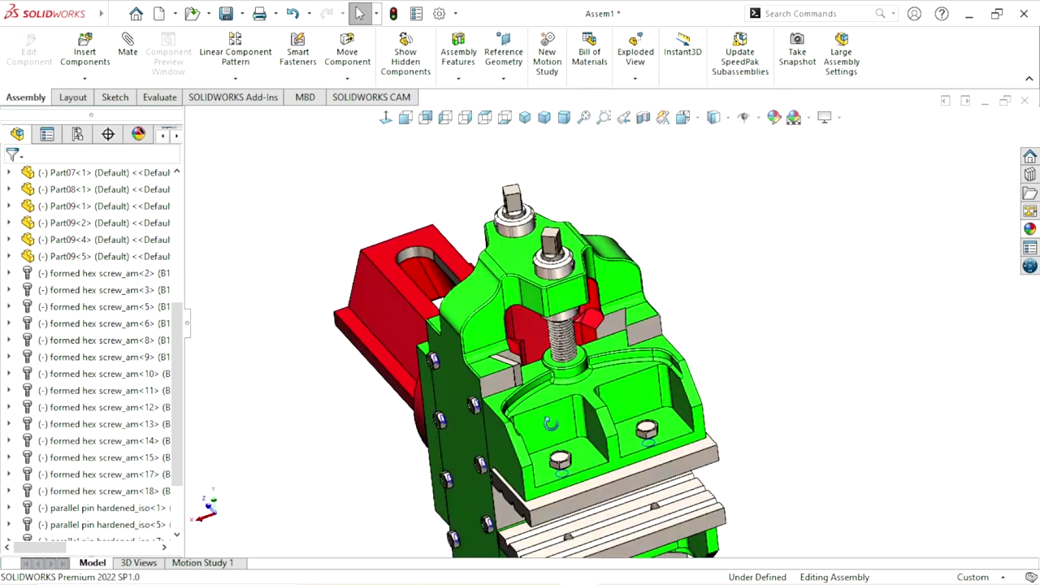
scroll(516, 442, "up", 2)
mouse_move(577, 398)
middle_mouse_down()
mouse_move(762, 372)
mouse_move(721, 430)
middle_mouse_up()
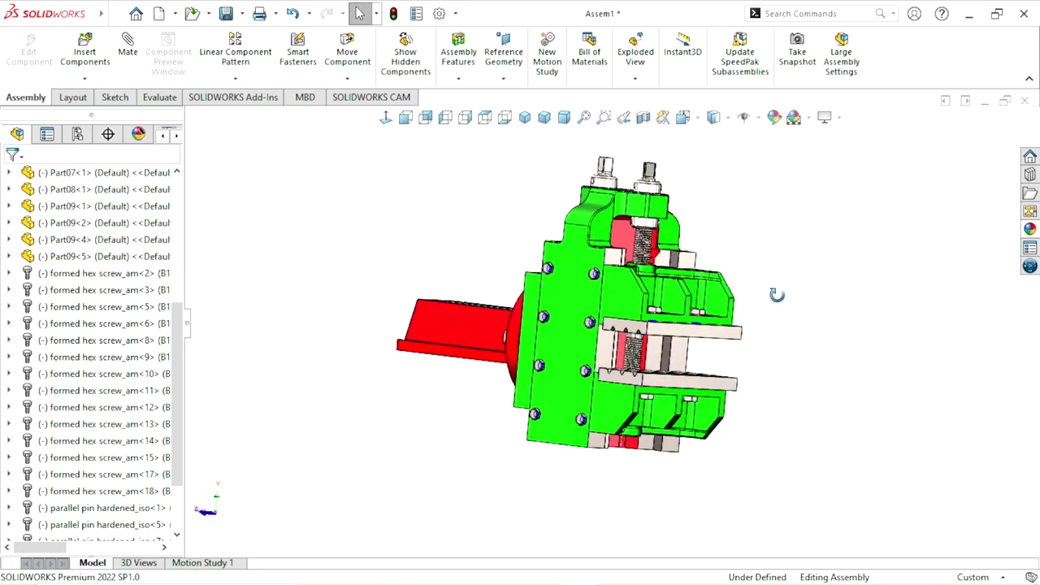
scroll(659, 383, "down", 3)
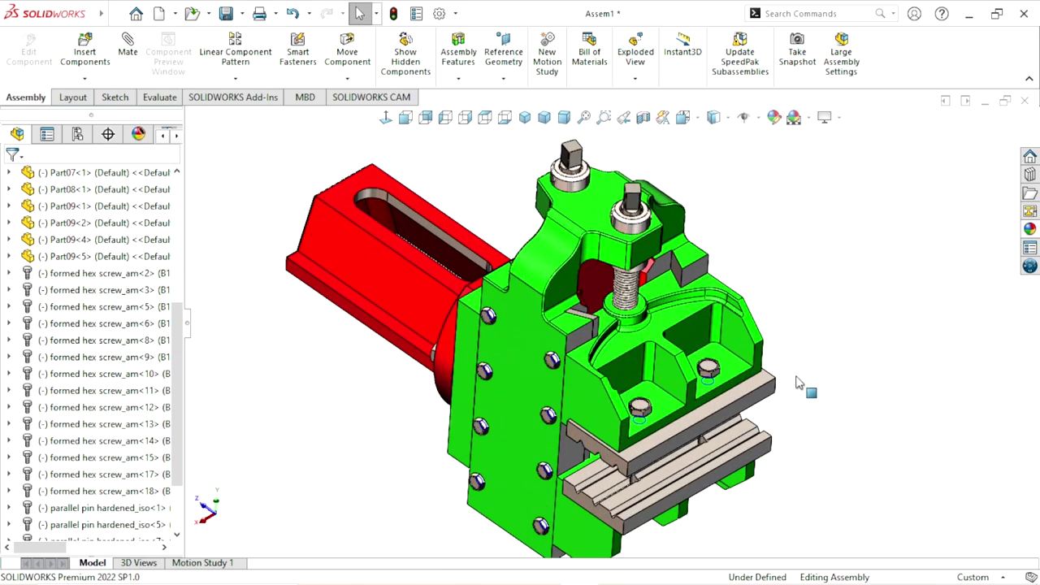
mouse_move(796, 383)
middle_mouse_down()
mouse_move(794, 331)
mouse_move(842, 369)
middle_mouse_up()
scroll(794, 330, "down", 2)
scroll(794, 330, "up", 3)
scroll(794, 331, "down", 2)
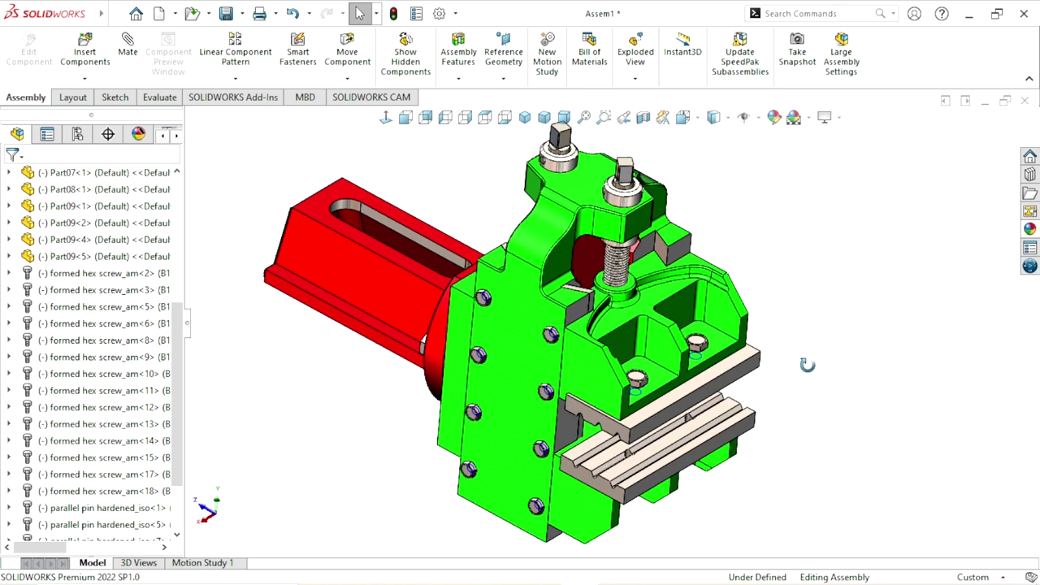
middle_click_drag(807, 365, 861, 399)
scroll(861, 399, "up", 2)
scroll(619, 342, "down", 2)
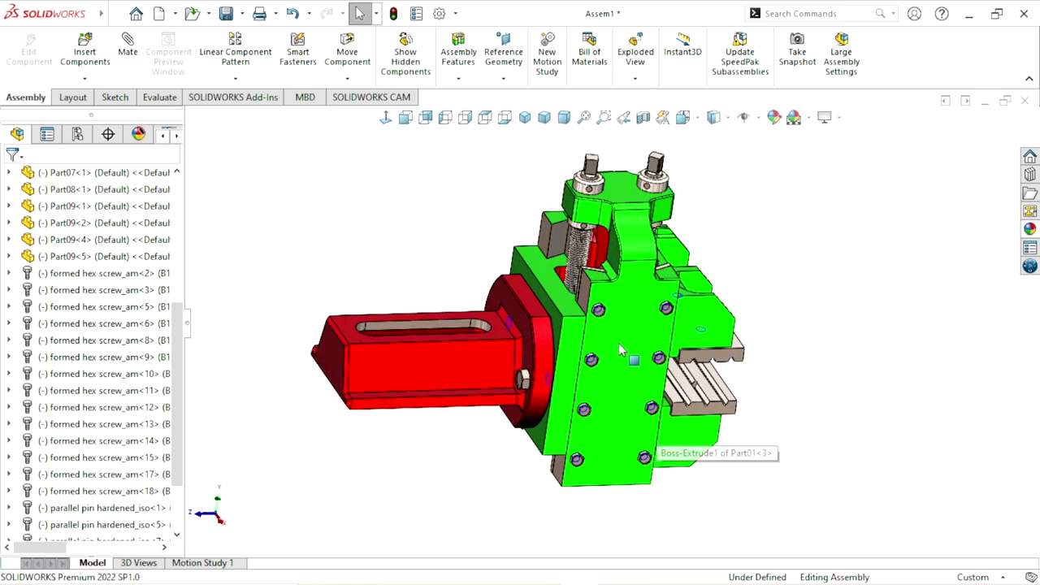
scroll(618, 343, "down", 2)
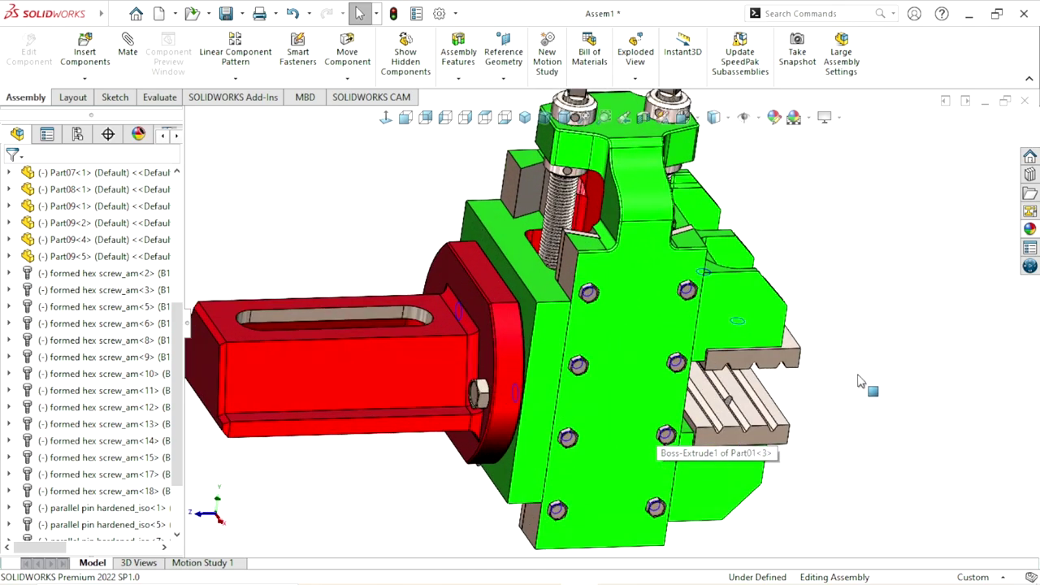
left_click(526, 118)
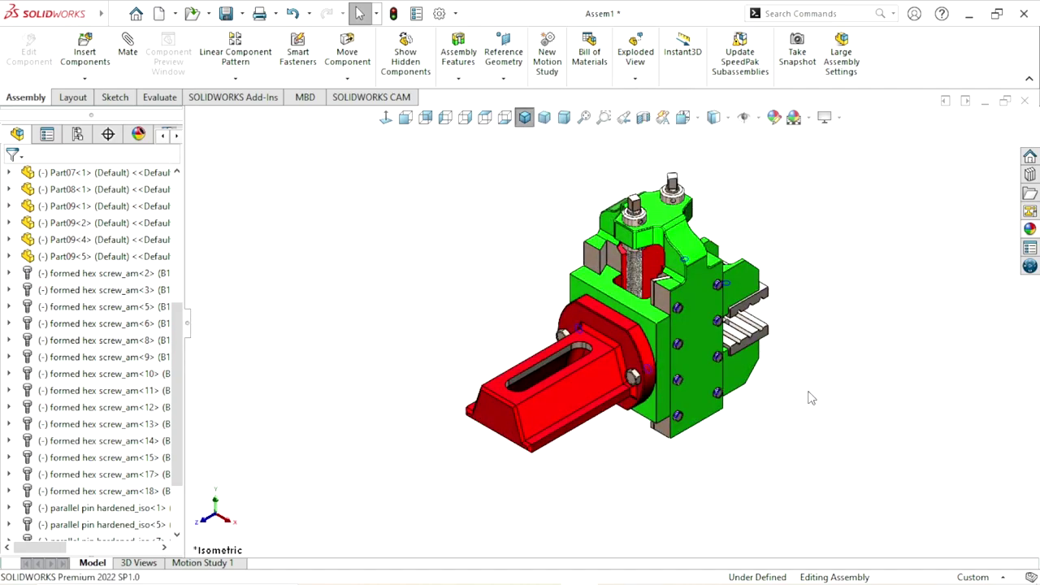